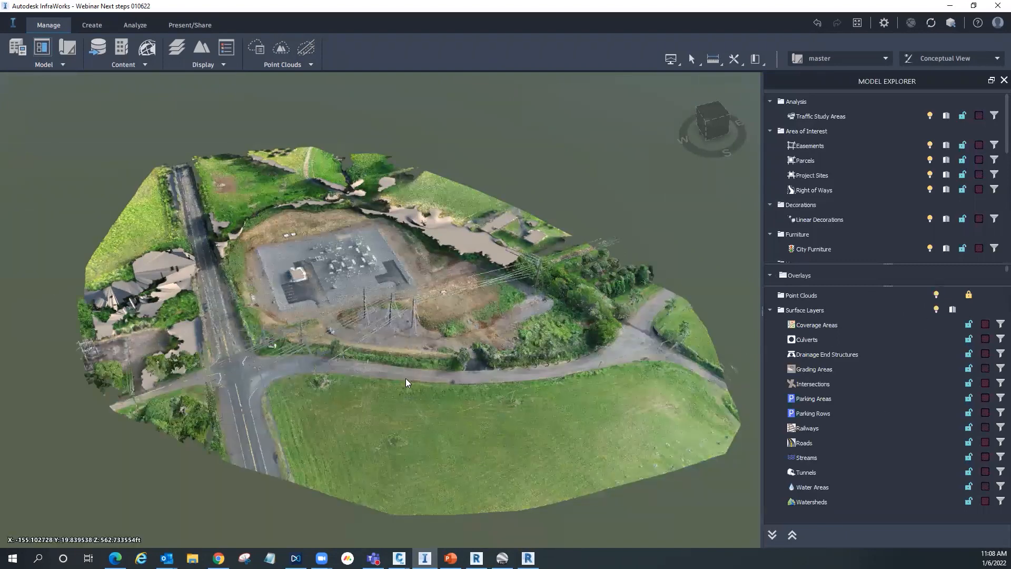
Step: Turn off the visibility of the point clouds in the site model, leaving the surface layers displayed
middle_click_drag(392, 361, 383, 263)
scroll(375, 261, "up", 5)
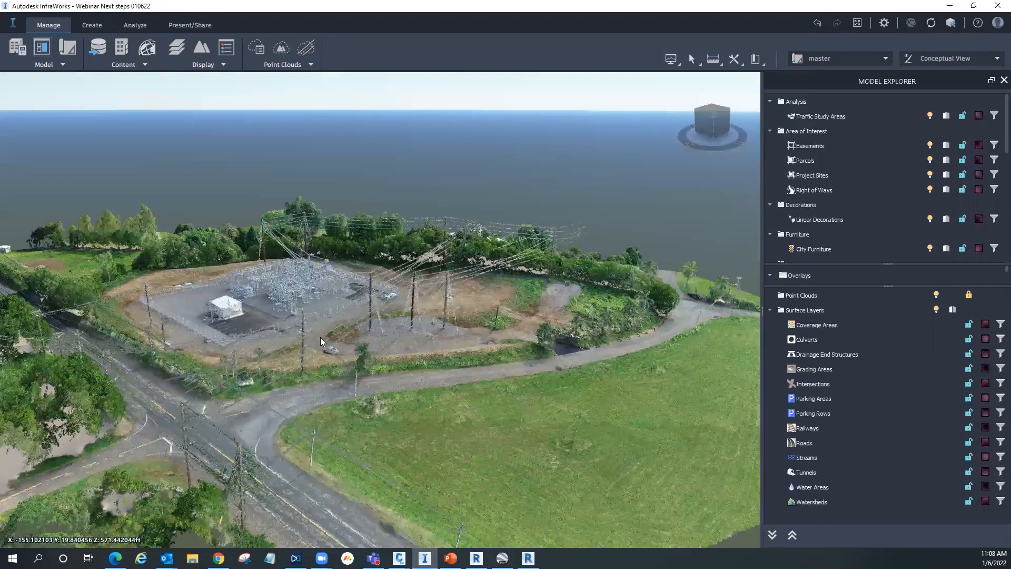
middle_click_drag(512, 381, 835, 266)
left_click(937, 295)
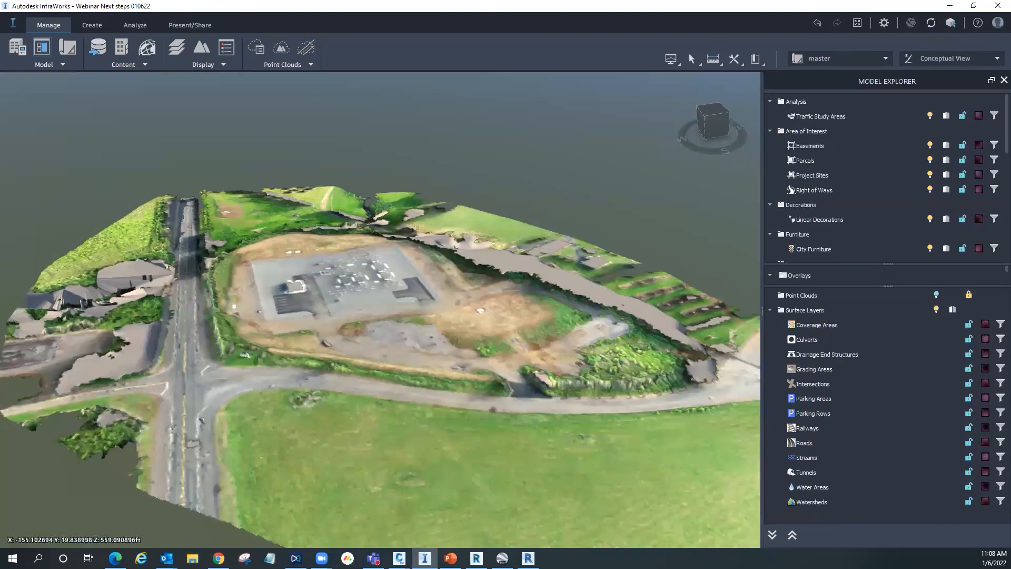
Step: Switch to the surface webinar.dwg drawing in Civil 3D and look over the surface contours
mouse_move(397, 548)
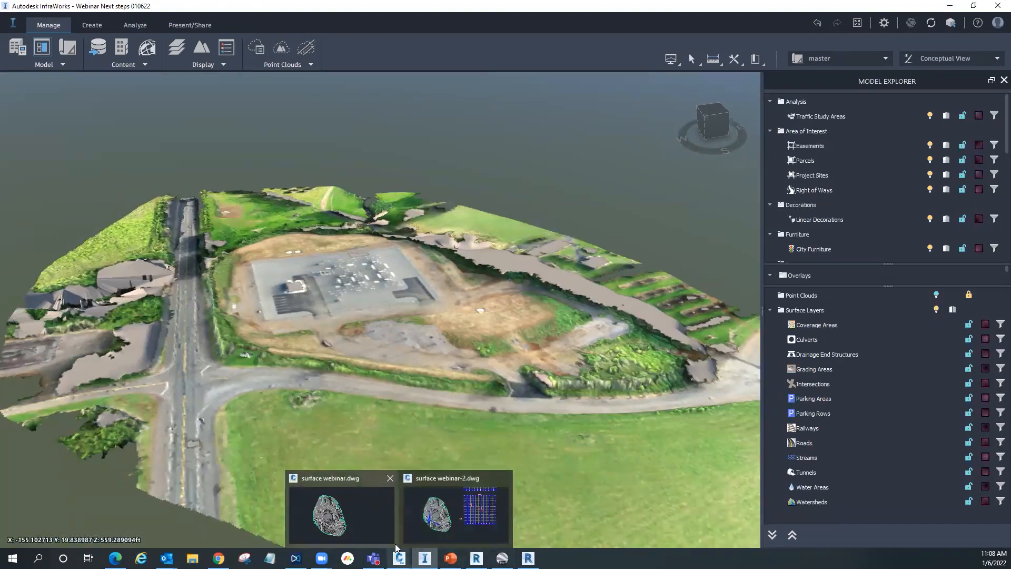
left_click(353, 518)
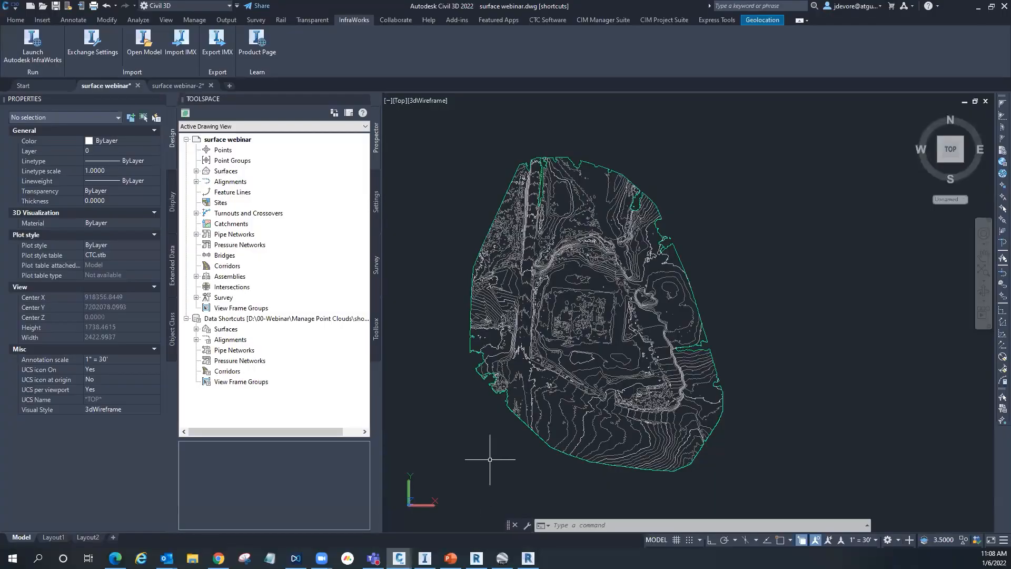
scroll(591, 396, "up", 2)
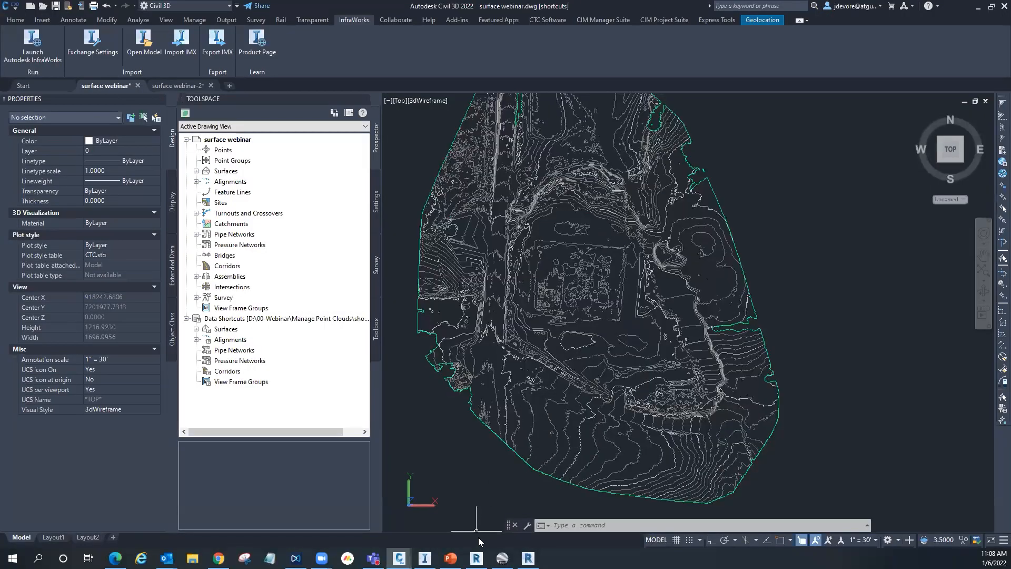
mouse_move(424, 559)
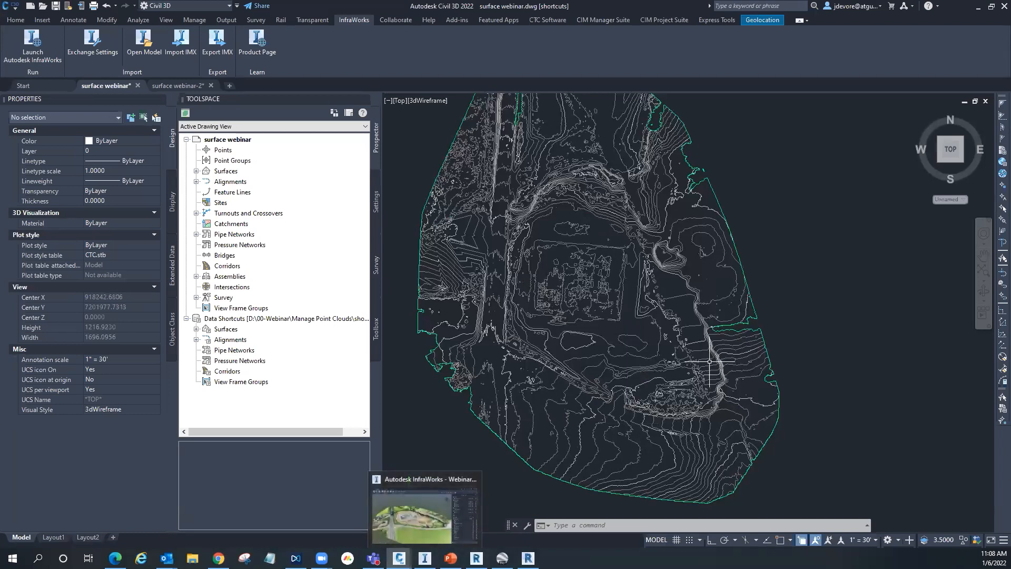
scroll(673, 382, "down", 1)
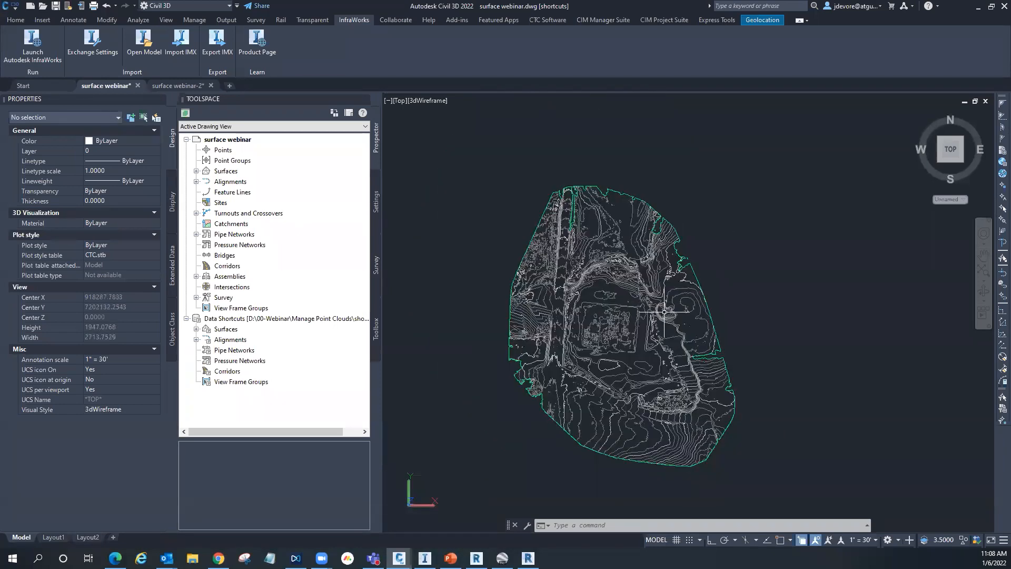
Step: Inspect the combined TIN surface in 3D with the Object Viewer, then close the viewer
left_click(612, 354)
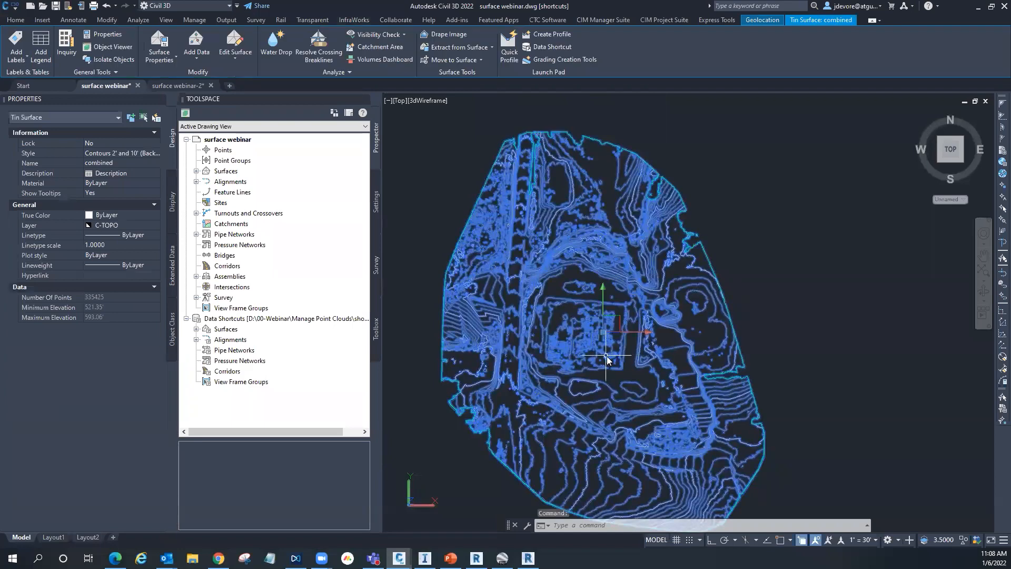
right_click(608, 358)
left_click(636, 502)
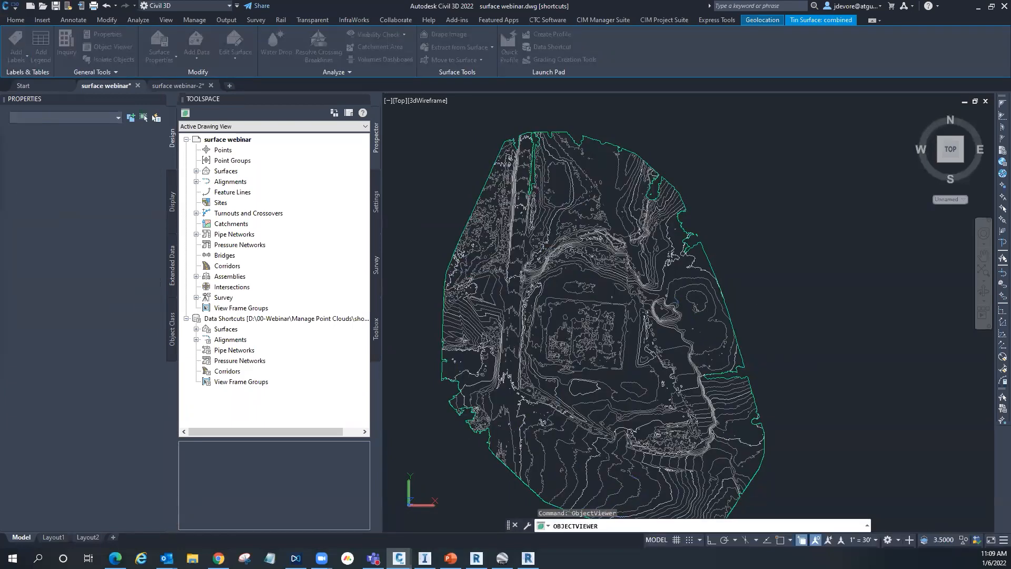
left_click_drag(624, 253, 630, 191)
scroll(632, 243, "up", 5)
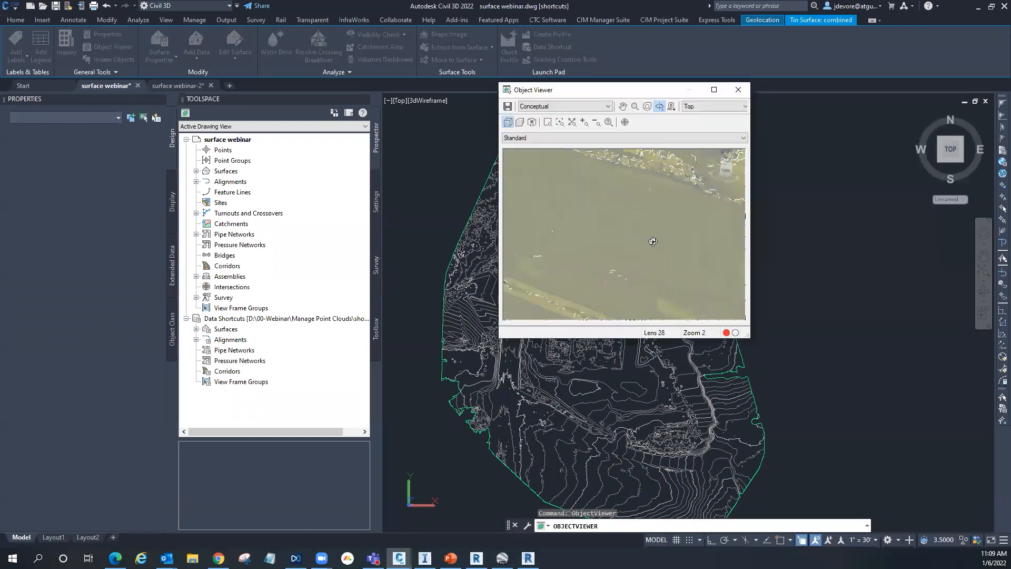
scroll(653, 240, "down", 5)
mouse_move(643, 245)
left_mouse_down()
mouse_move(634, 223)
mouse_move(637, 245)
mouse_move(647, 242)
mouse_move(636, 237)
mouse_move(640, 257)
left_mouse_up()
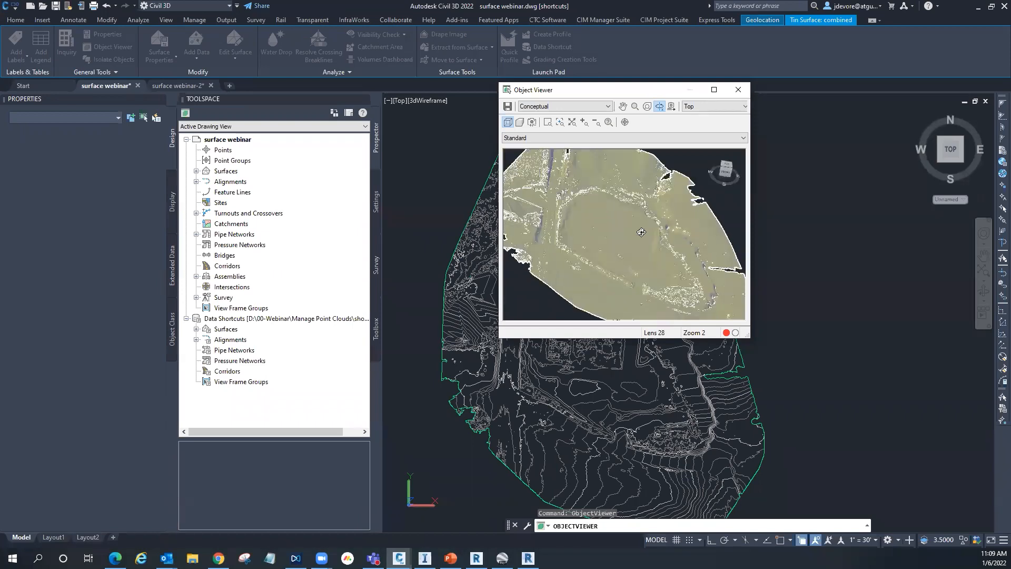
left_click(738, 89)
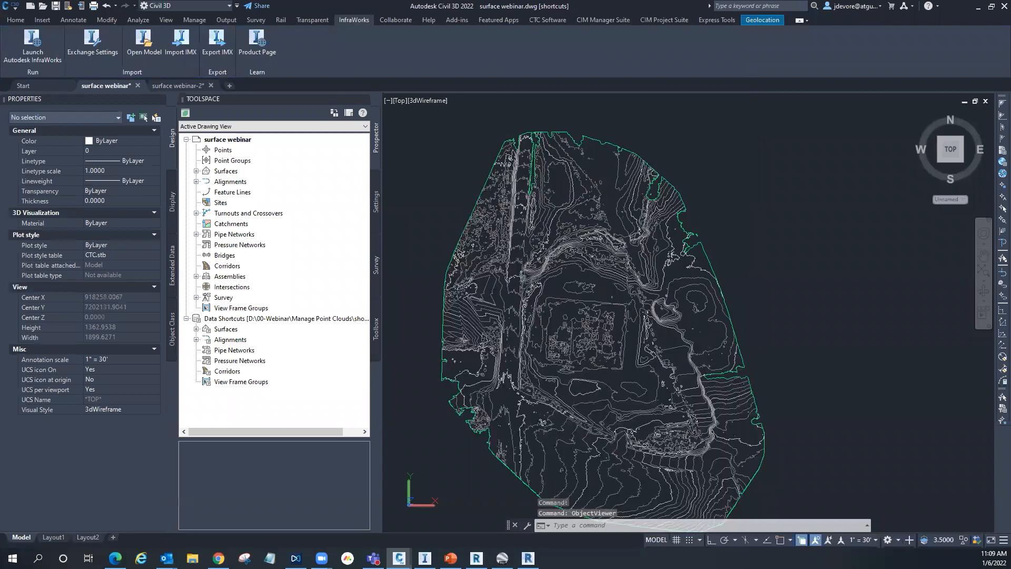
Step: Set the combined surface's style to Contours and Triangles in its surface properties
left_click(572, 352)
right_click(573, 352)
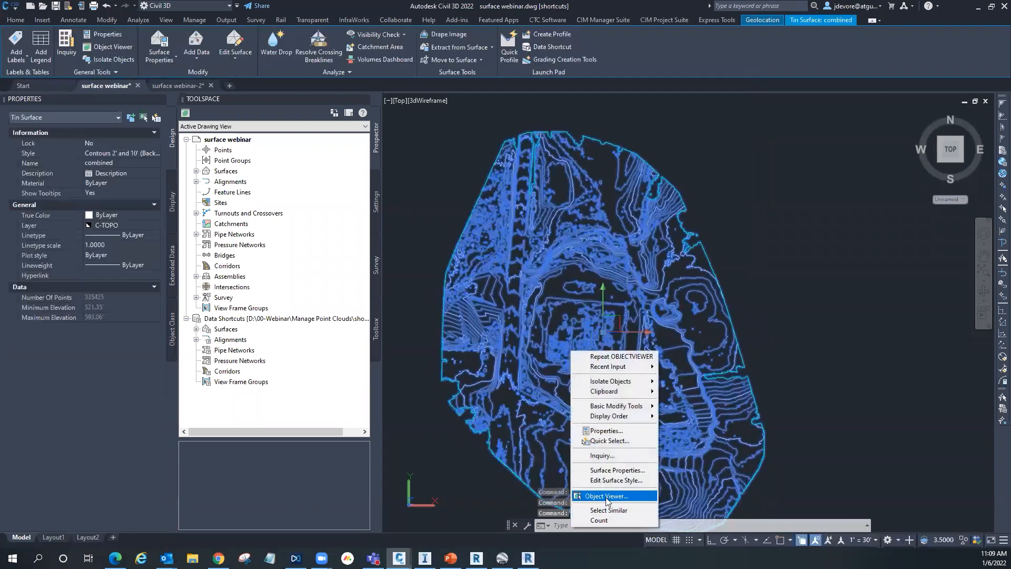
left_click(617, 471)
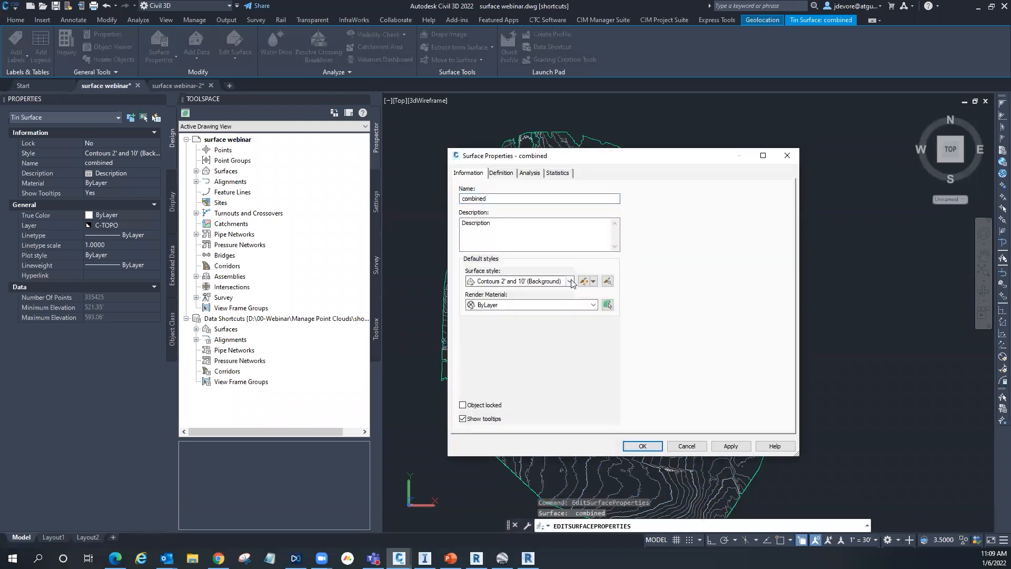
left_click(571, 281)
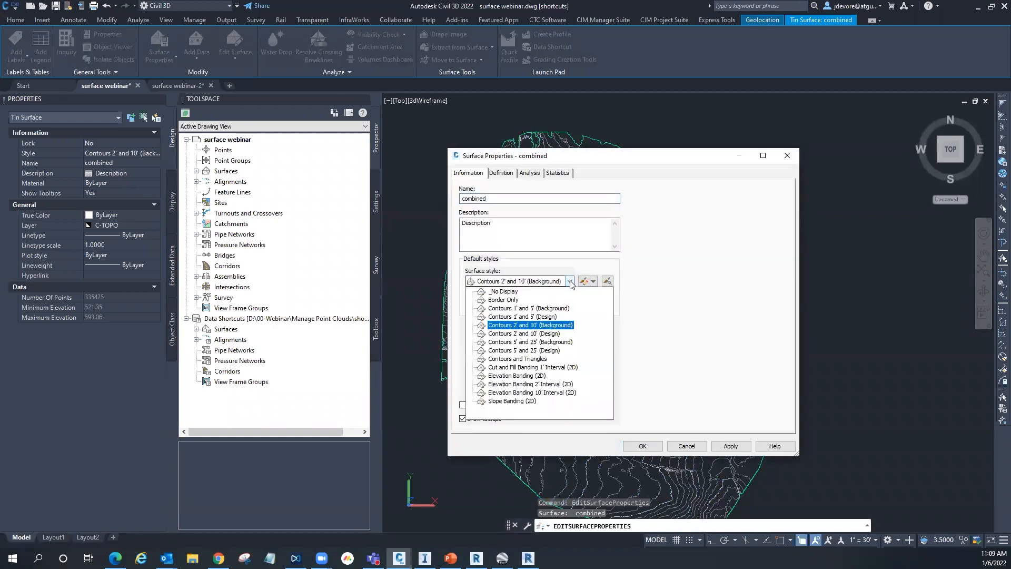
left_click(522, 360)
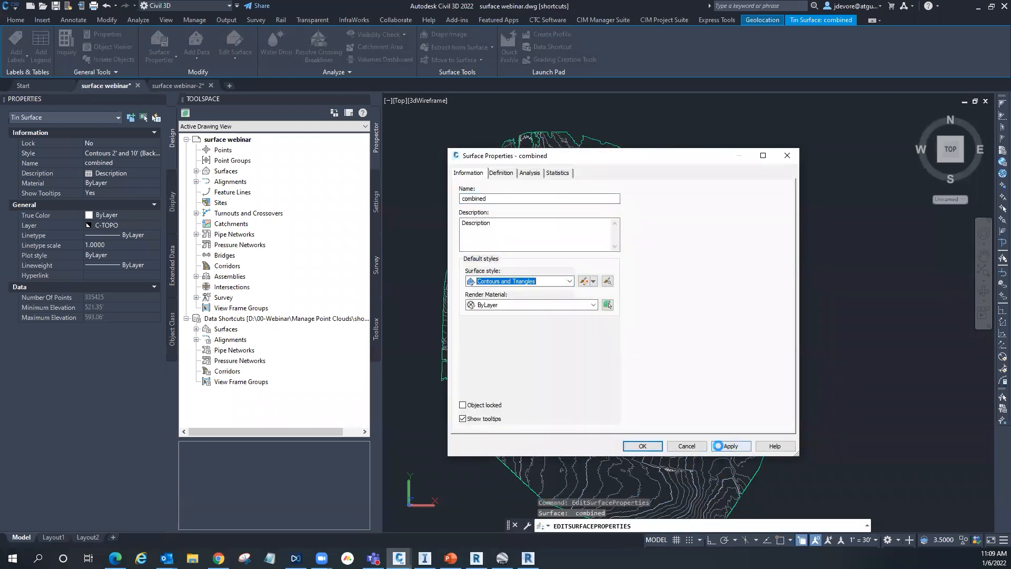
left_click(639, 446)
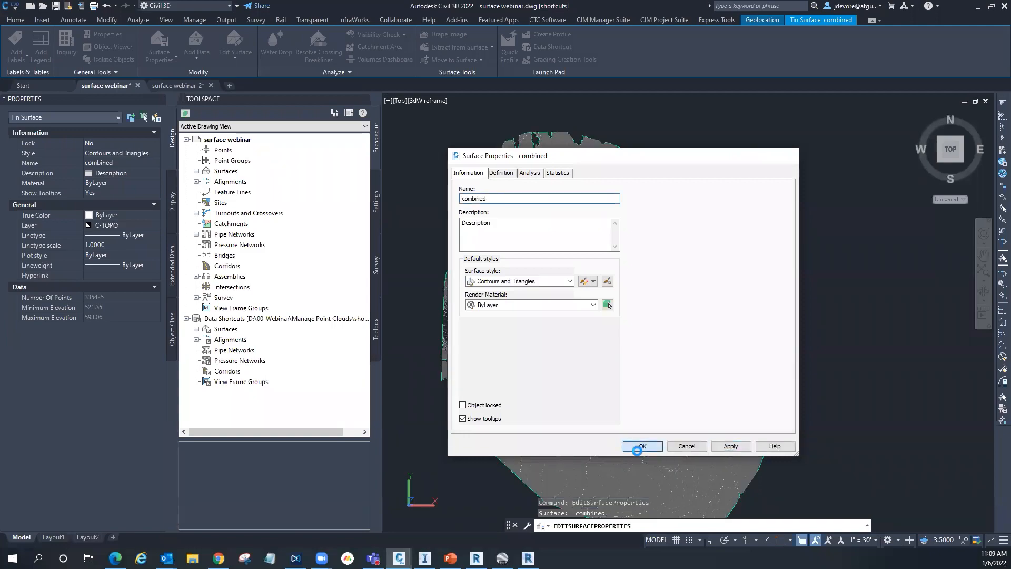
Step: Examine the triangulation of the combined surface up close and across the whole site
scroll(598, 346, "up", 5)
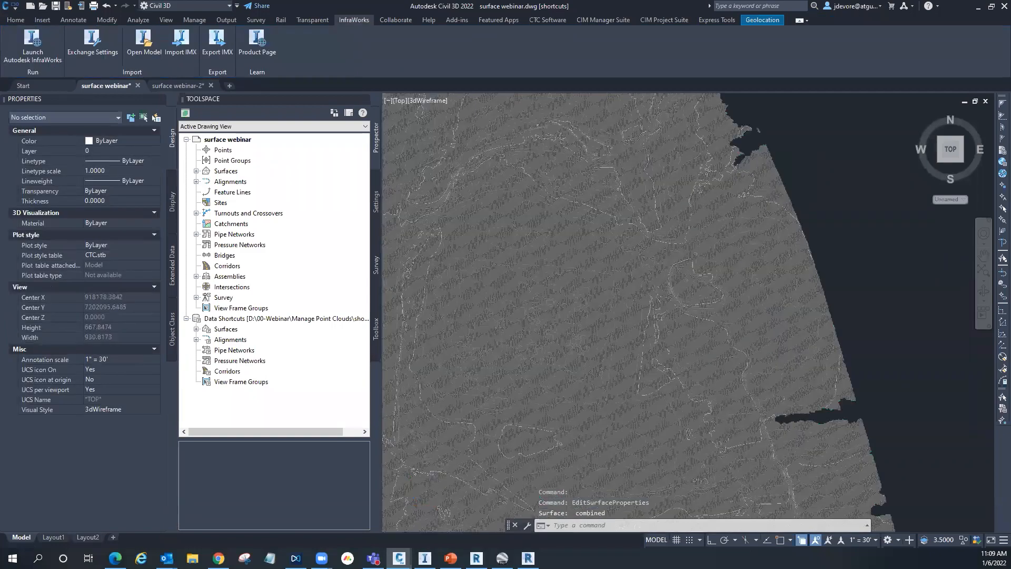
scroll(600, 353, "up", 6)
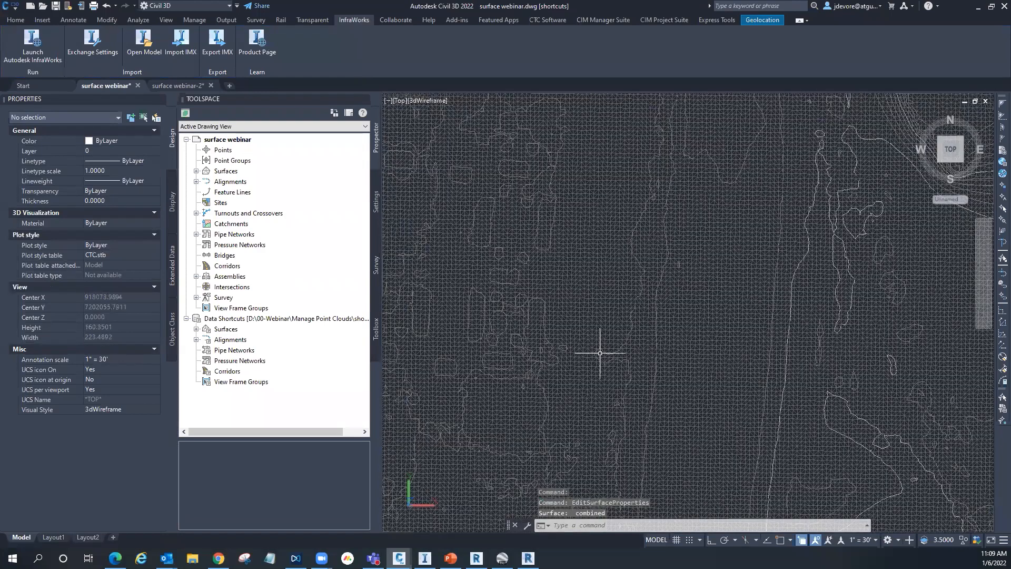
scroll(600, 353, "up", 5)
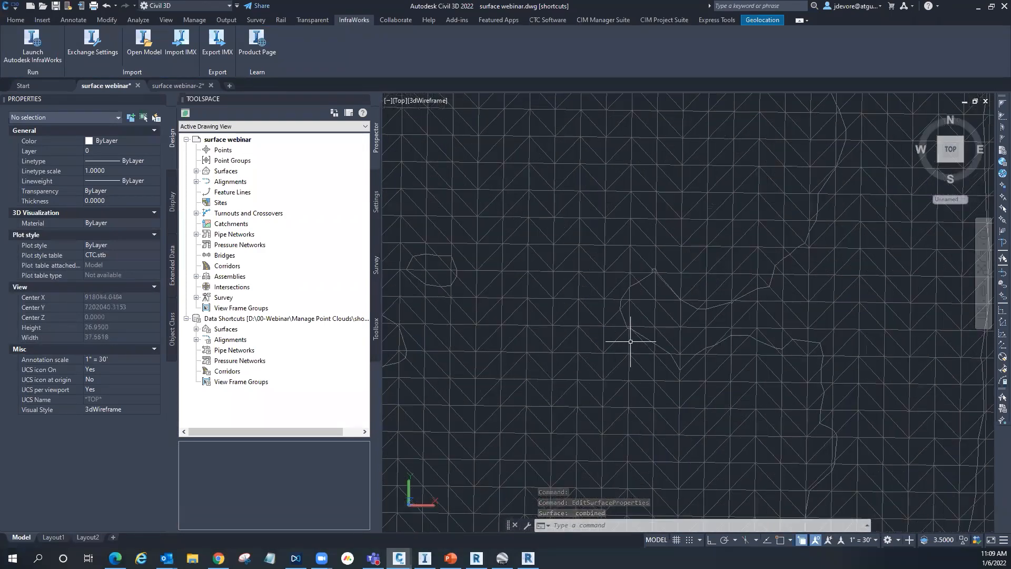
scroll(630, 343, "up", 3)
scroll(630, 342, "down", 4)
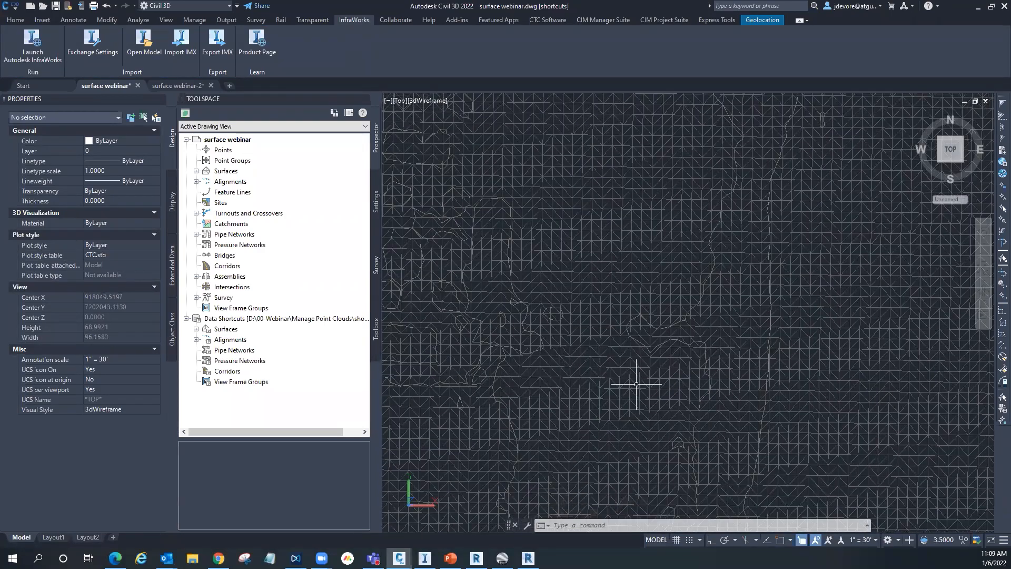
scroll(636, 384, "down", 2)
scroll(618, 393, "down", 8)
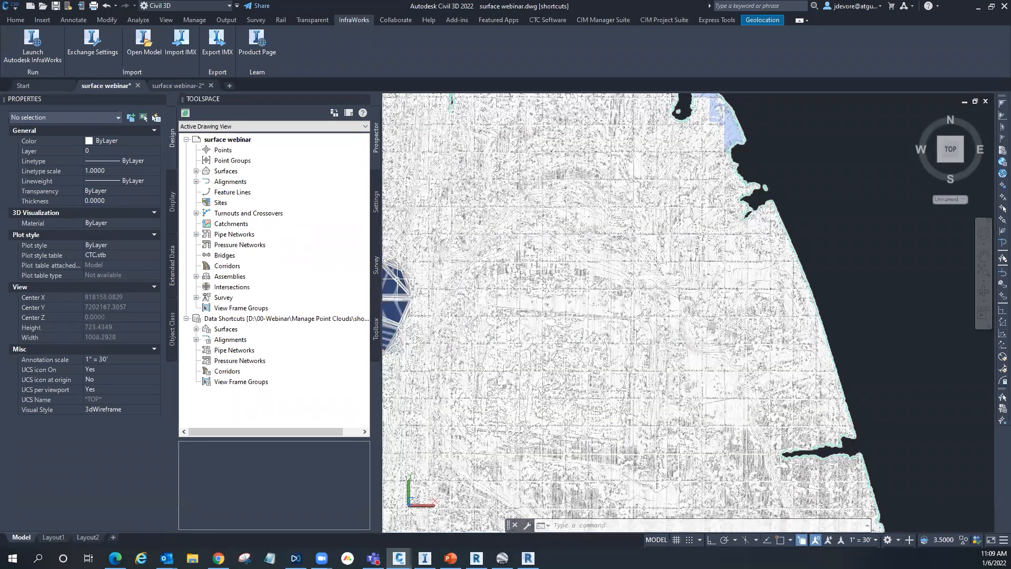
Step: Expand the drawing's list of surfaces and set the combined surface's style to Contours 2' and 10' (Background)
left_click(195, 171)
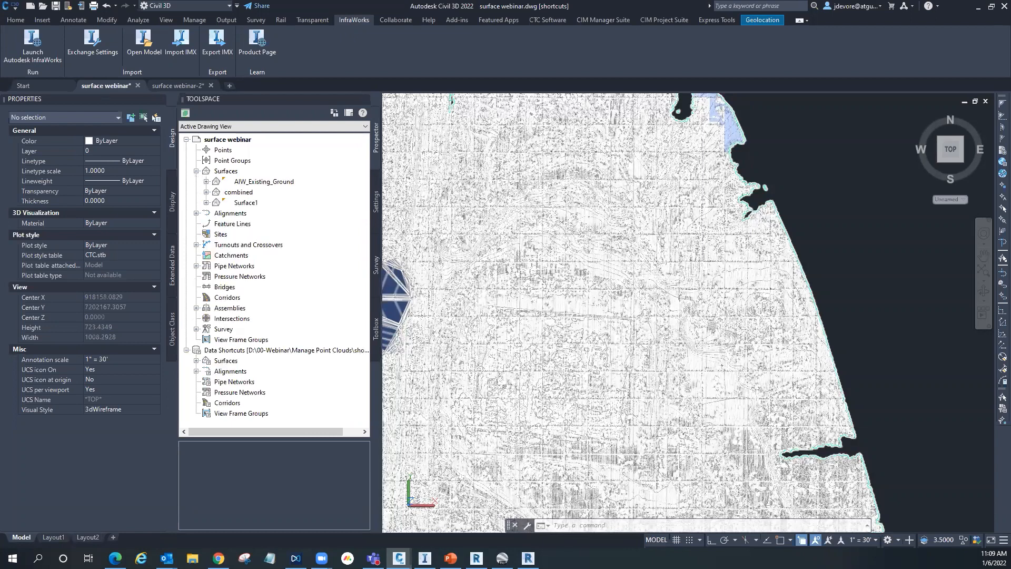
left_click(583, 339)
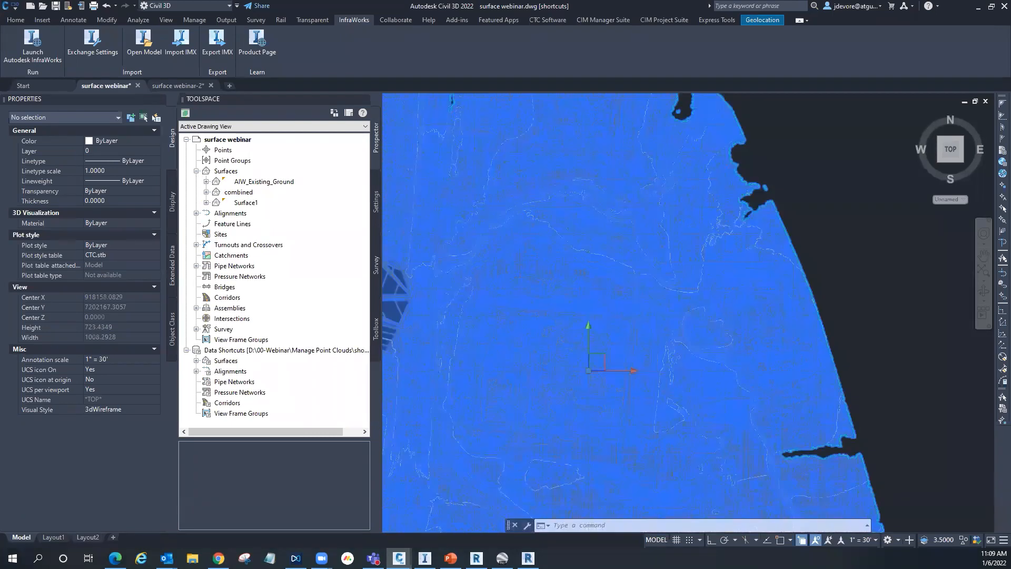
right_click(553, 352)
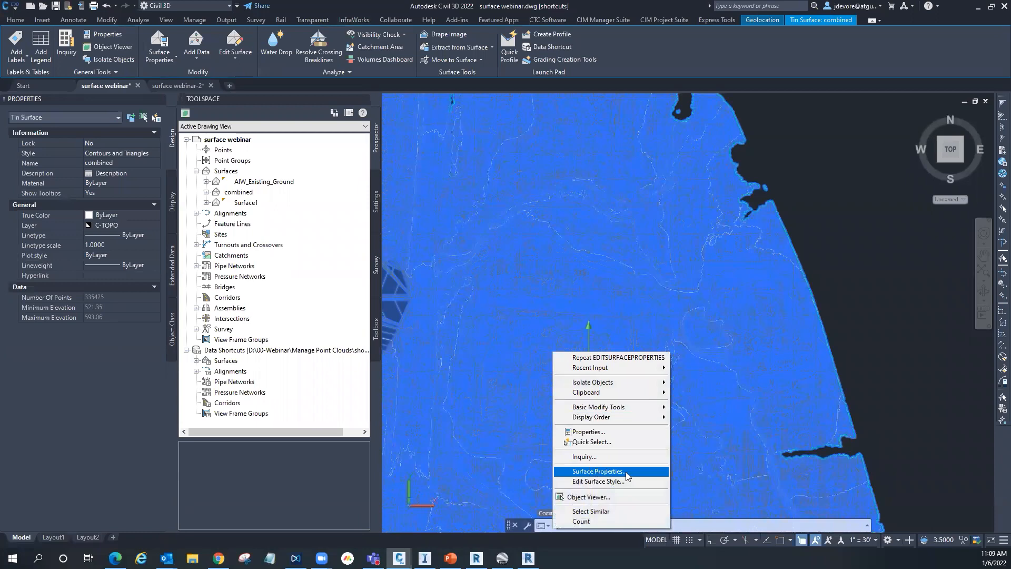
left_click(647, 477)
left_click(558, 282)
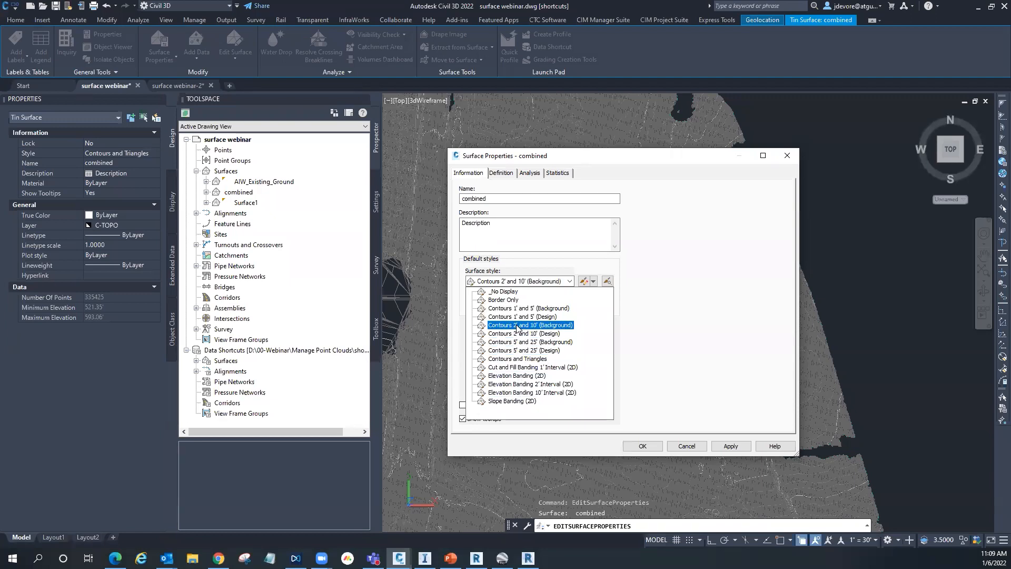
left_click(519, 324)
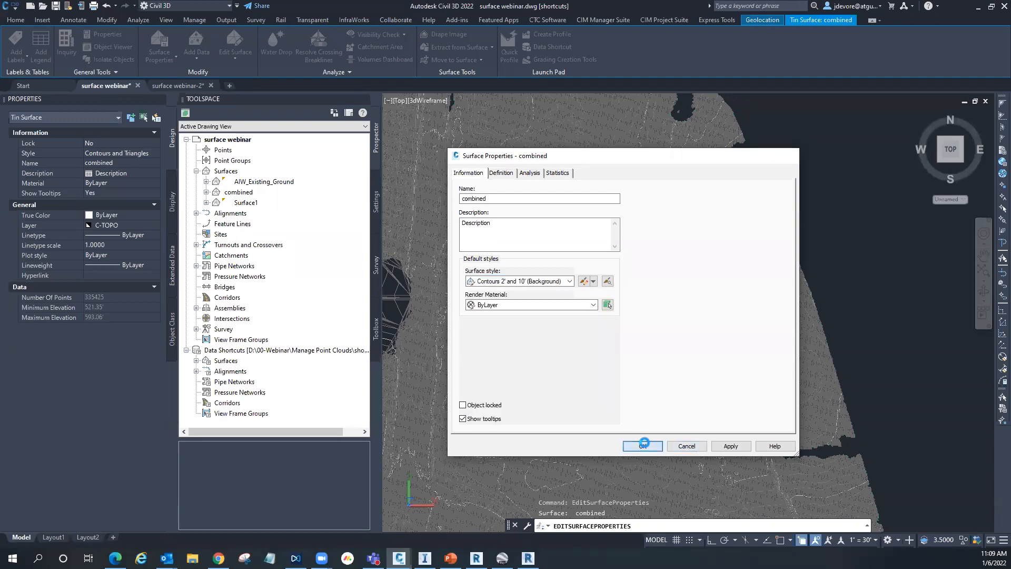
left_click(642, 445)
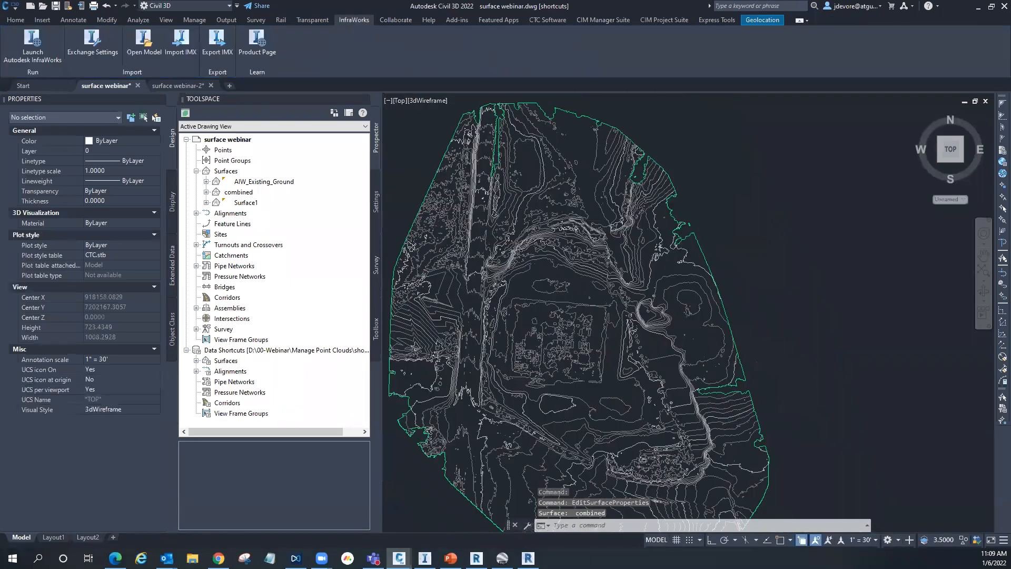
Step: Switch to the InfraWorks model and view the site terrain from above for comparison with the contours
scroll(569, 350, "down", 1)
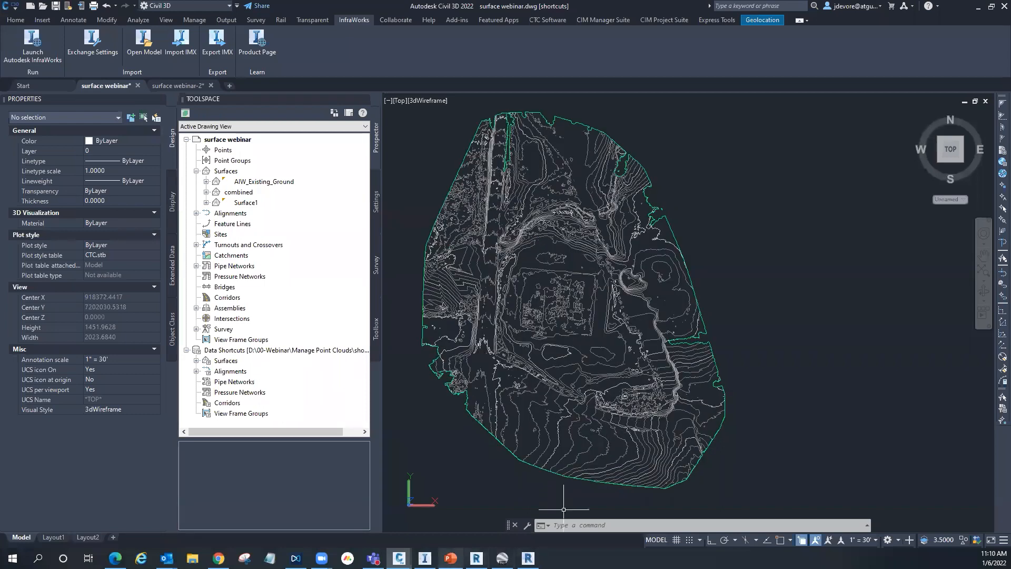
key("alt+Tab")
left_click_drag(398, 442, 232, 455)
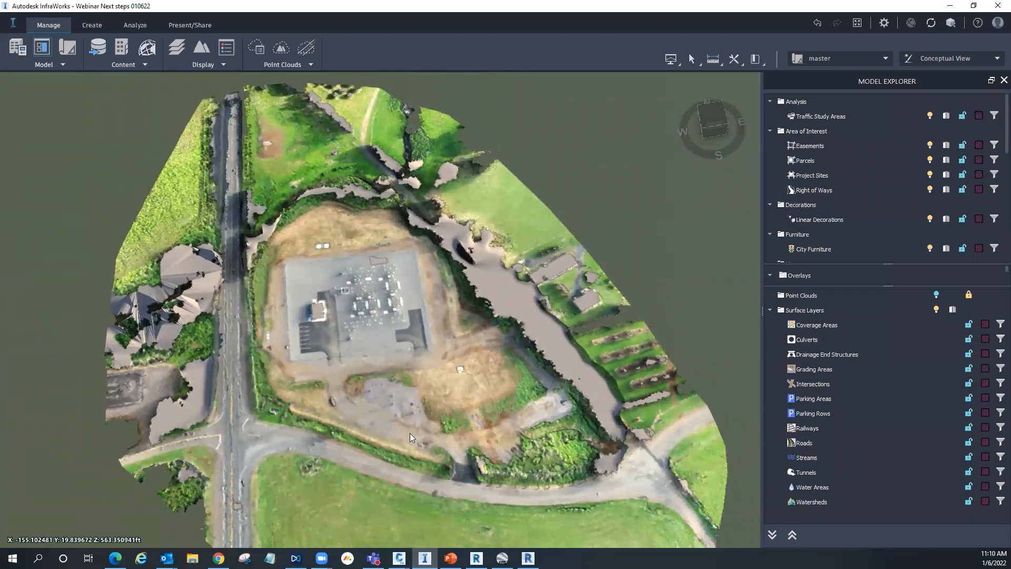
scroll(435, 431, "up", 2)
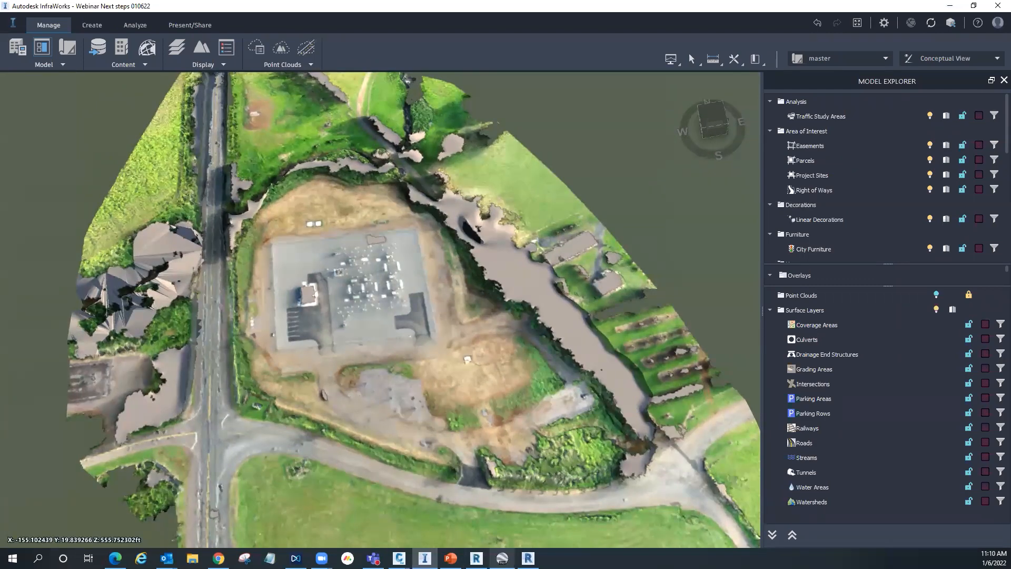
Step: Return to surface webinar.dwg in Civil 3D and examine the contours in the southern part of the site
mouse_move(398, 557)
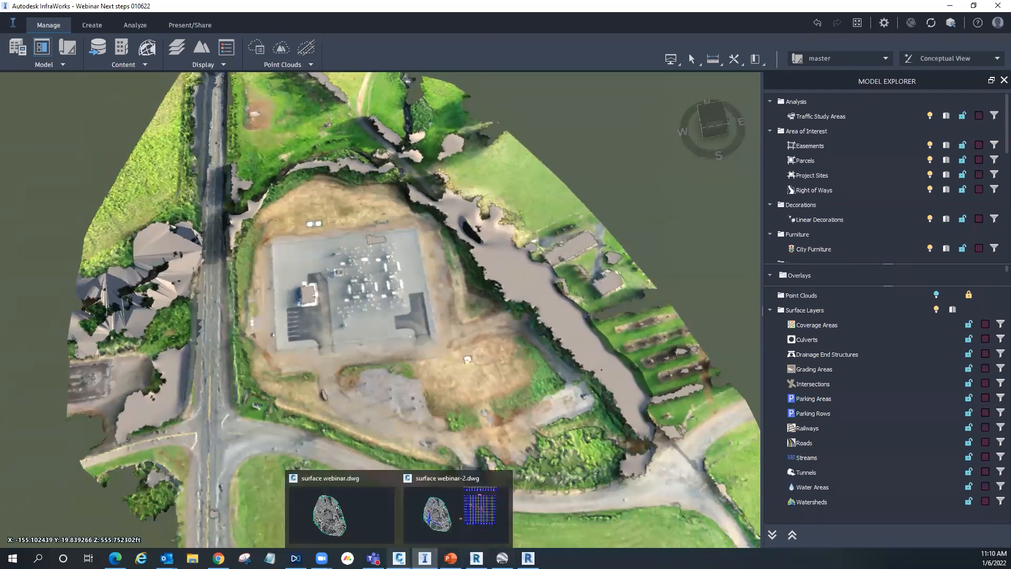
left_click(357, 513)
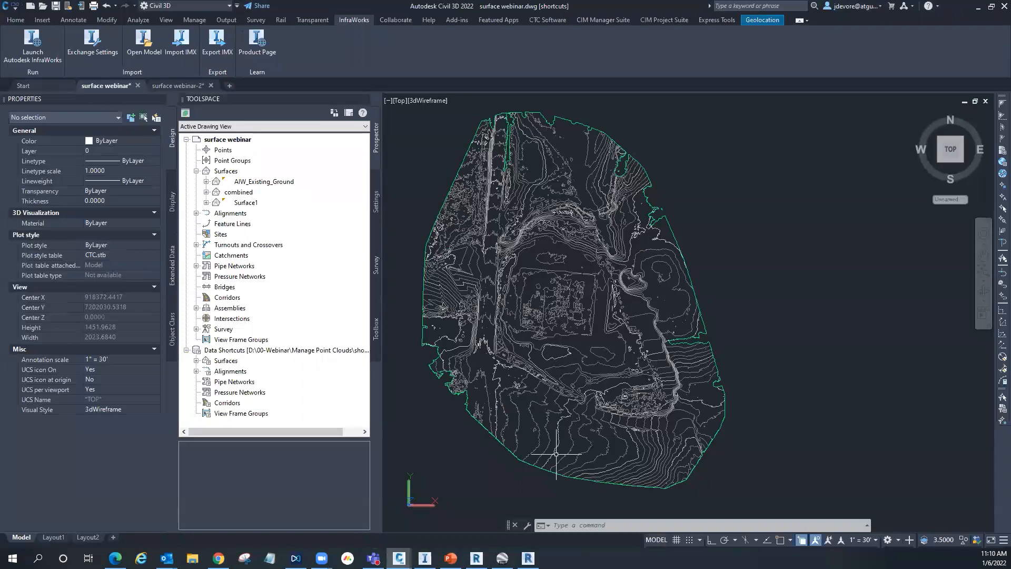
scroll(537, 439, "up", 3)
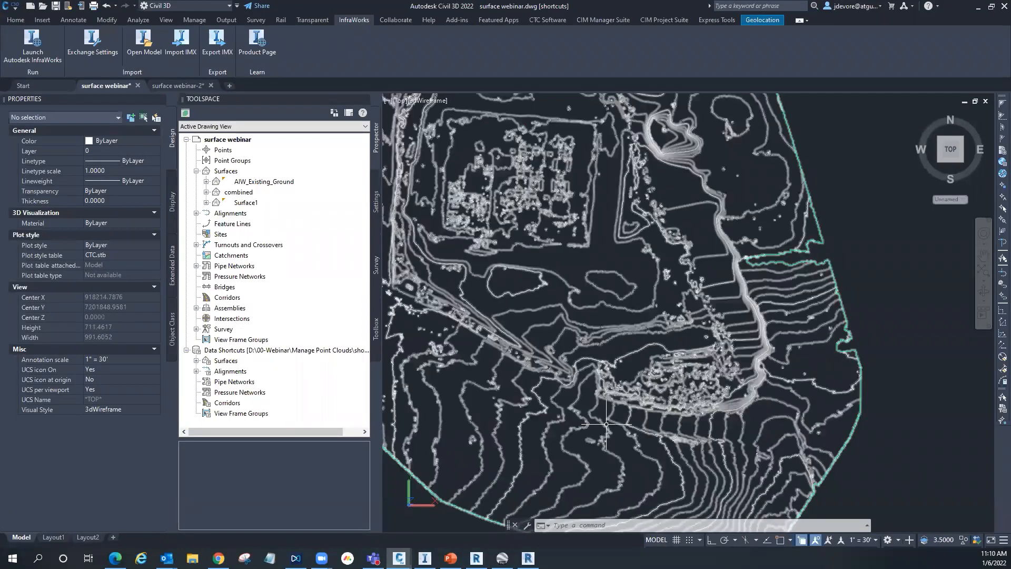
scroll(606, 424, "down", 2)
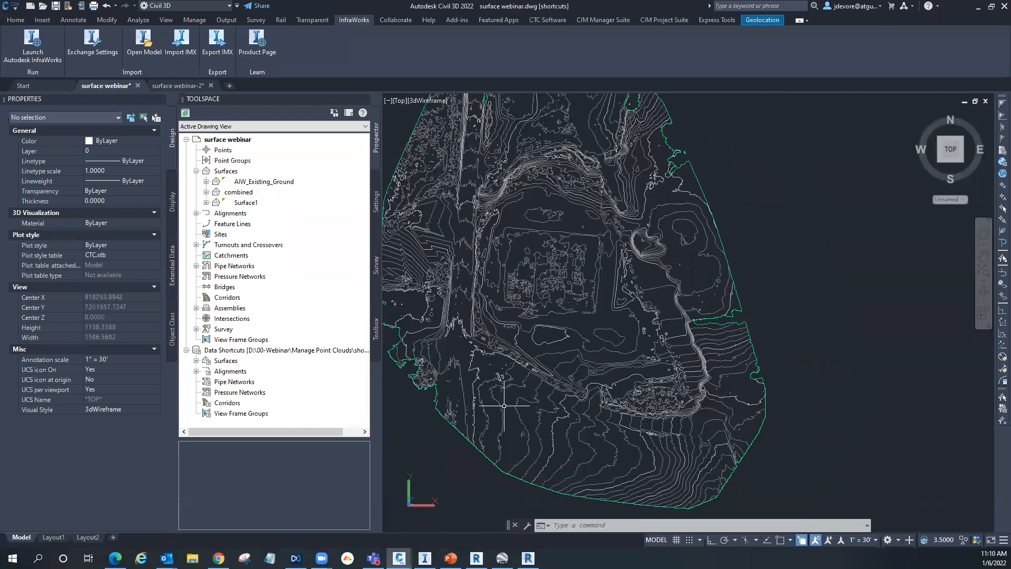
Step: Start a polyline with a straight segment about 224 units long, running southeast along the southwestern edge of the embankment
type("pl")
key("Return")
scroll(504, 394, "up", 3)
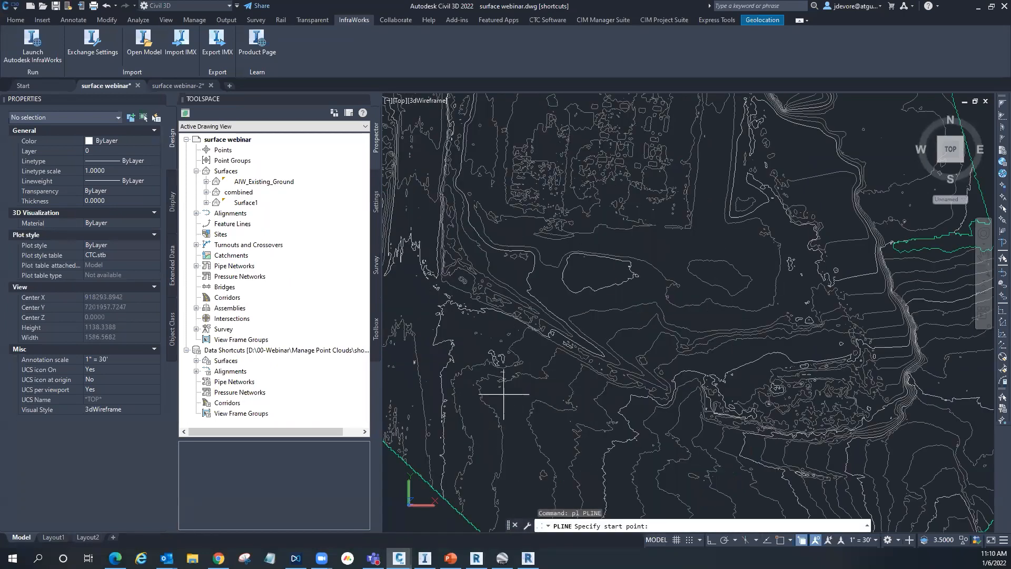
scroll(504, 394, "down", 2)
scroll(474, 345, "down", 1)
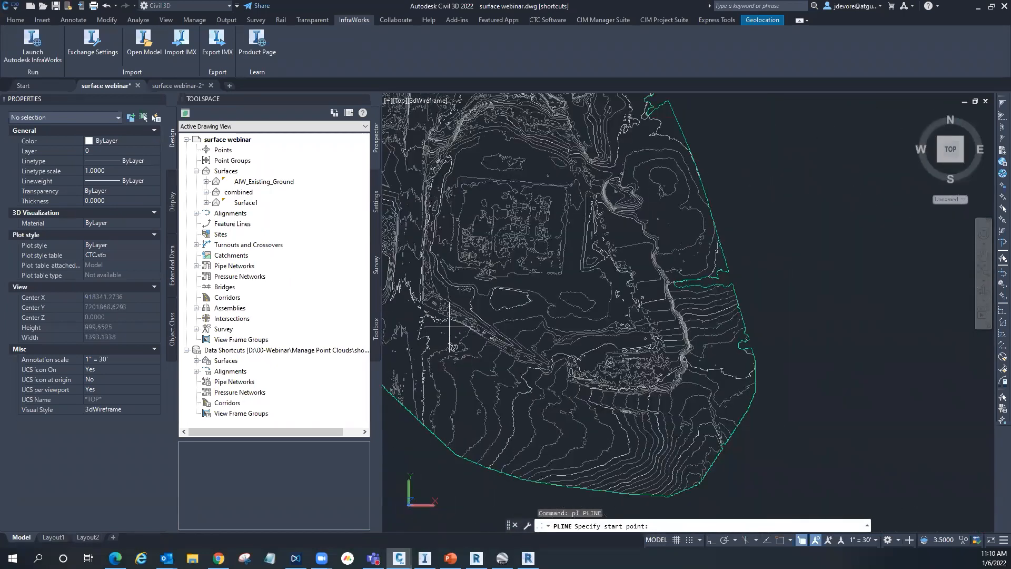
scroll(449, 326, "up", 4)
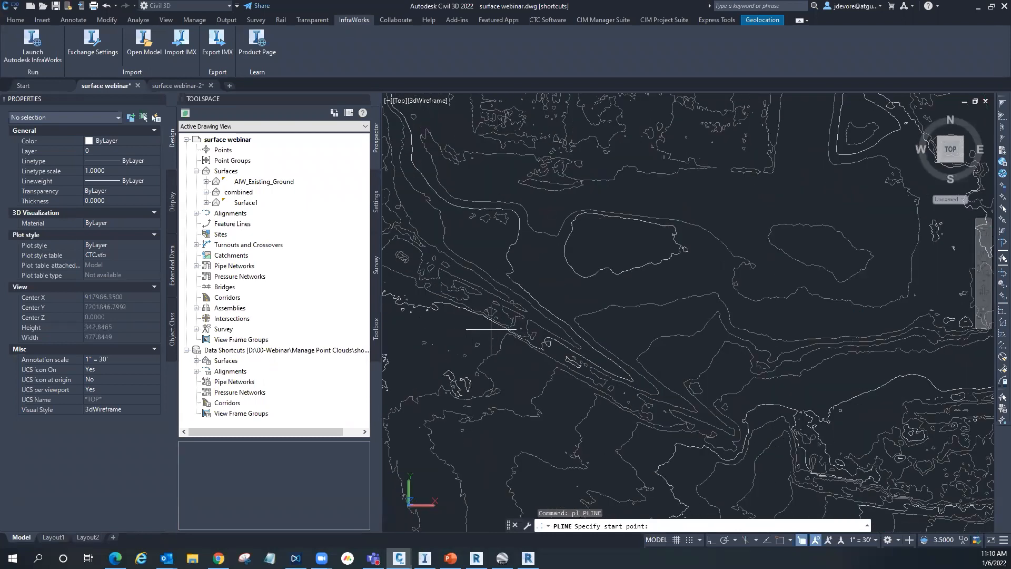
left_click(431, 304)
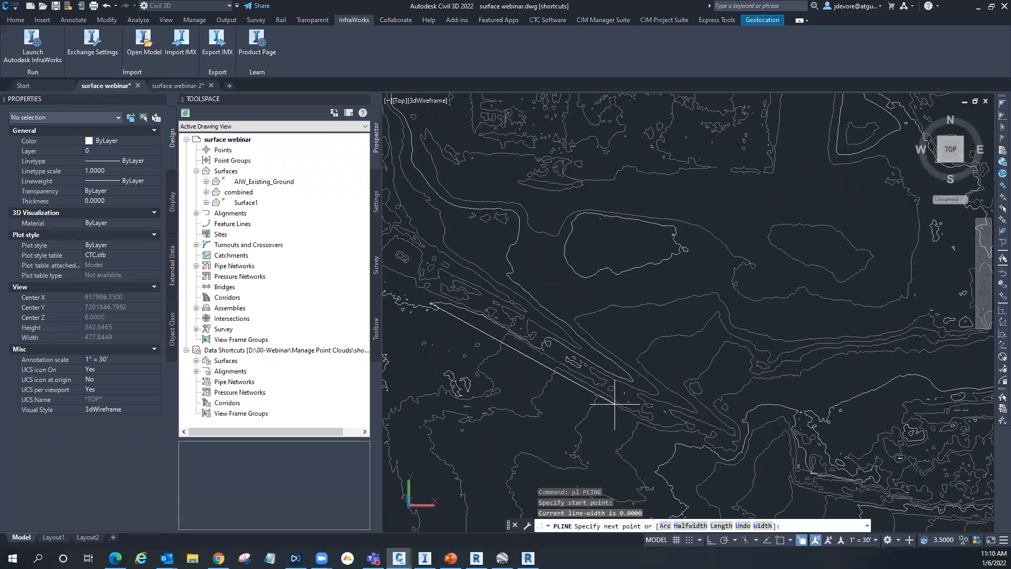
left_click(677, 446)
Step: Continue the polyline with a tangent arc about 227 units long below the rough contours at the site's south end, and finish it
scroll(458, 404, "down", 5)
scroll(459, 405, "up", 7)
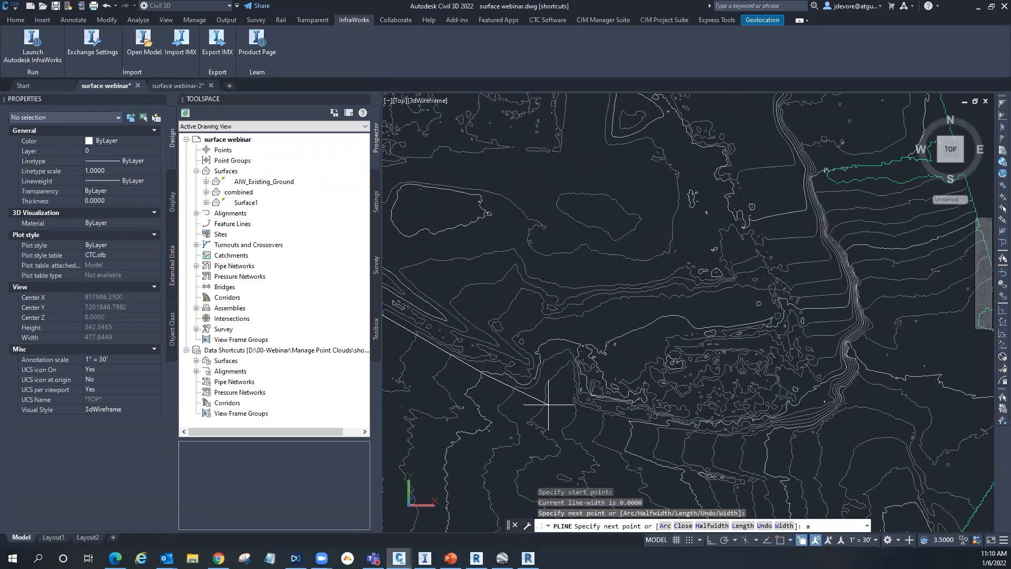
type("a")
key("Return")
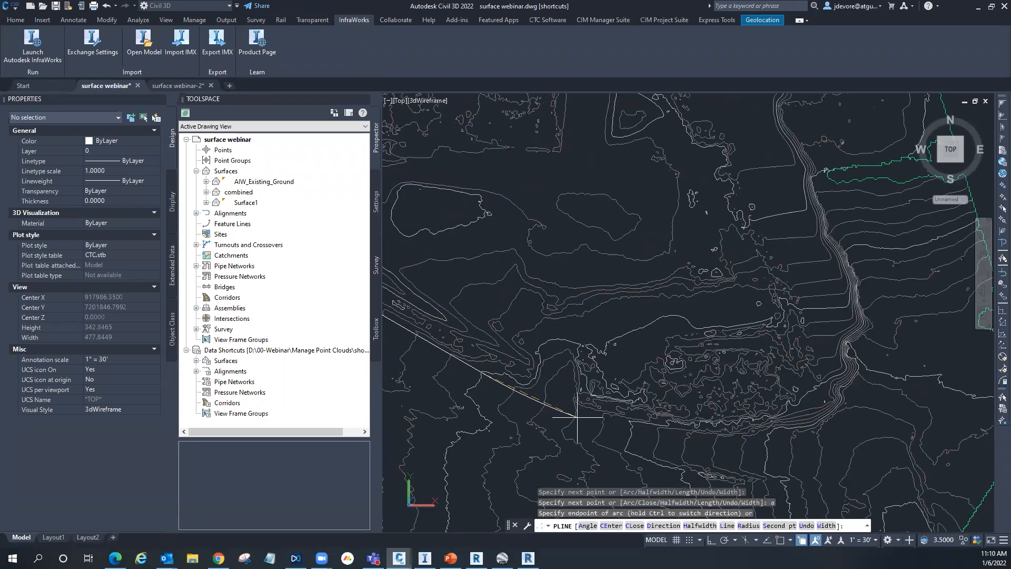
left_click(708, 436)
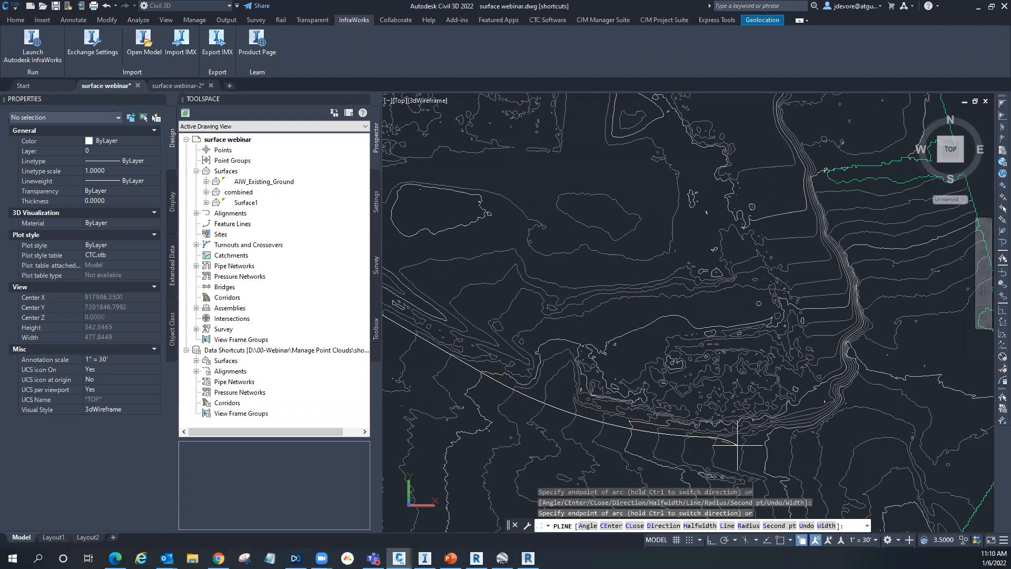
key("Escape")
key("Escape")
key("Escape")
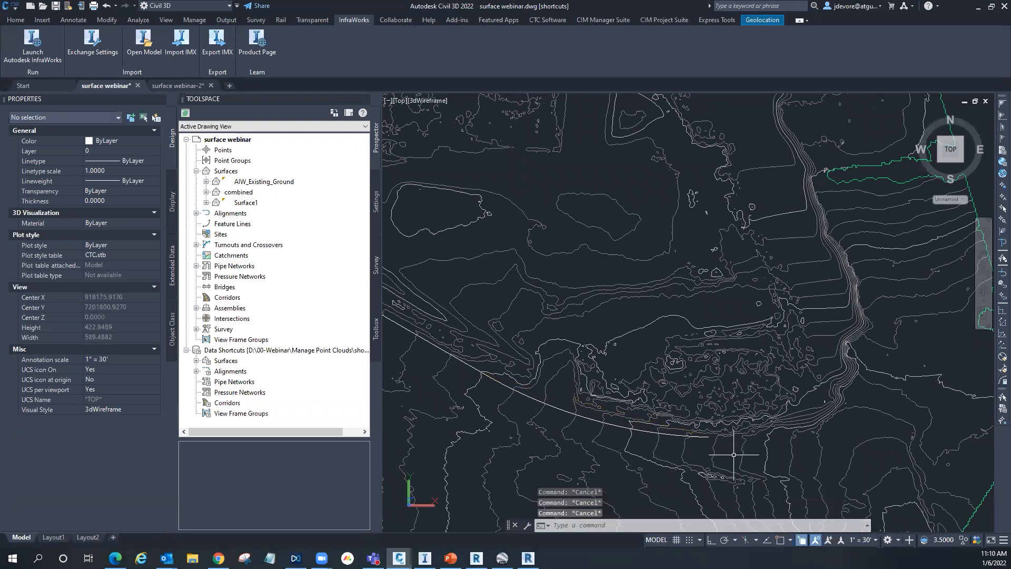
Step: Explode the polyline to check its arc's radius, and erase the arc
left_click(632, 435)
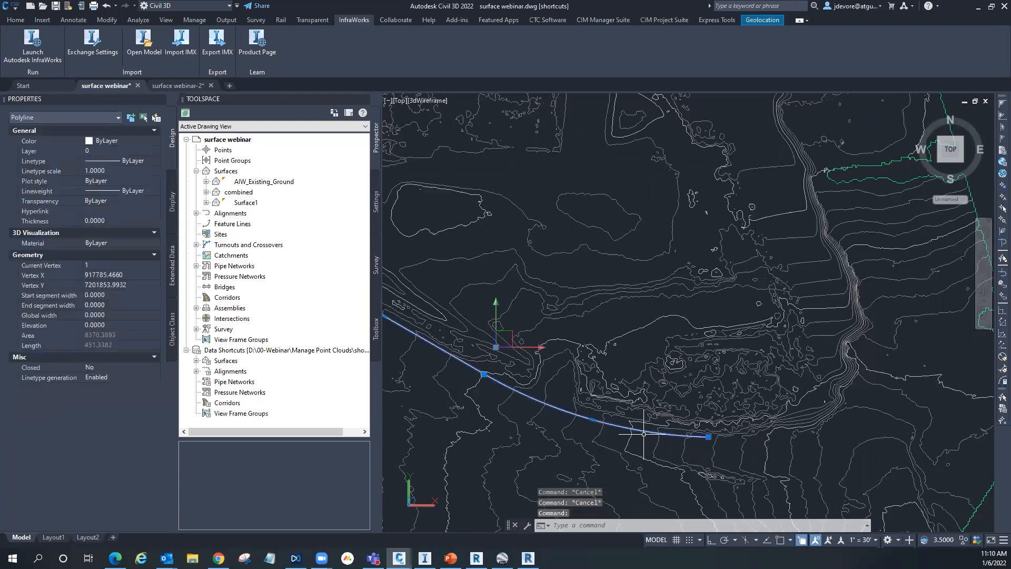
type("x")
key("Return")
left_click(586, 418)
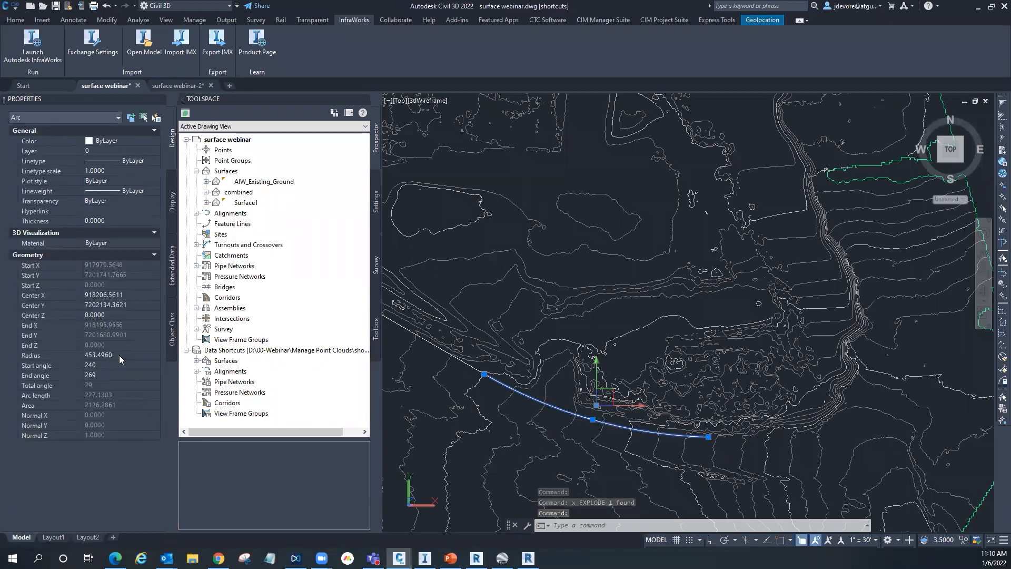
key("Escape")
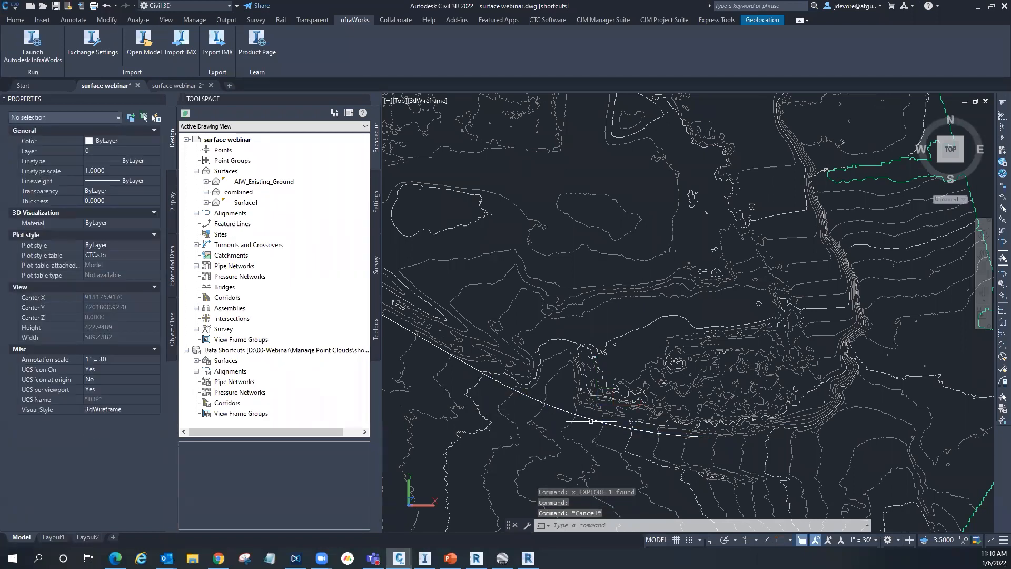
left_click(589, 422)
key("Delete")
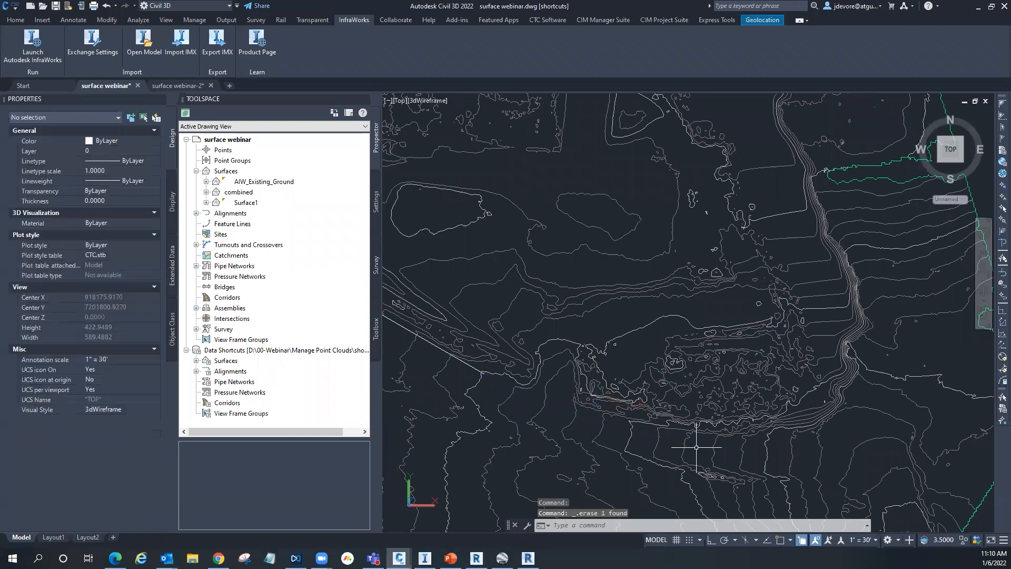
Step: Draw a separate straight polyline running east, just south of the rough contours at the site's south end
type("pl")
key("Return")
left_click(735, 440)
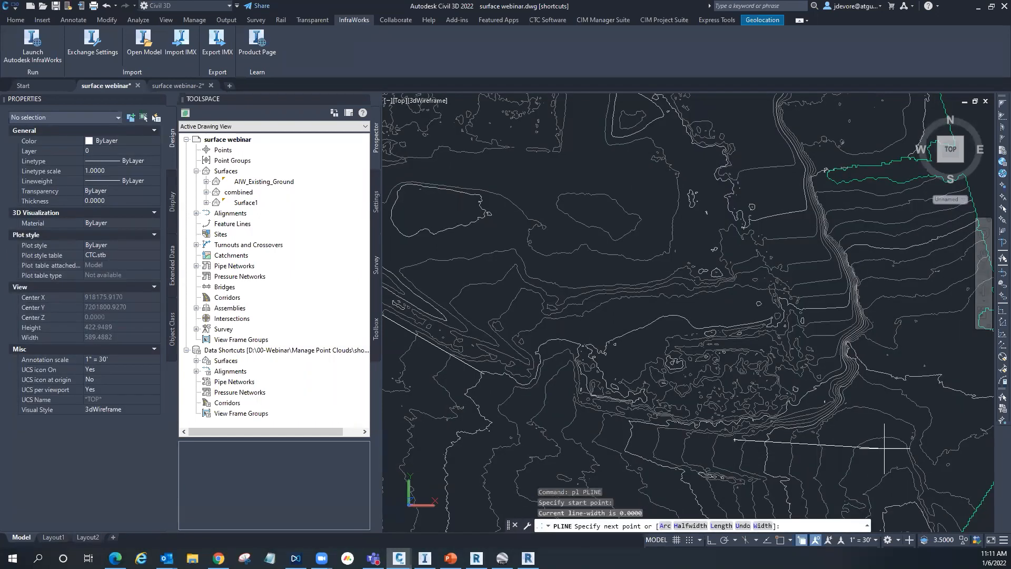
key("Escape")
key("Escape")
key("Escape")
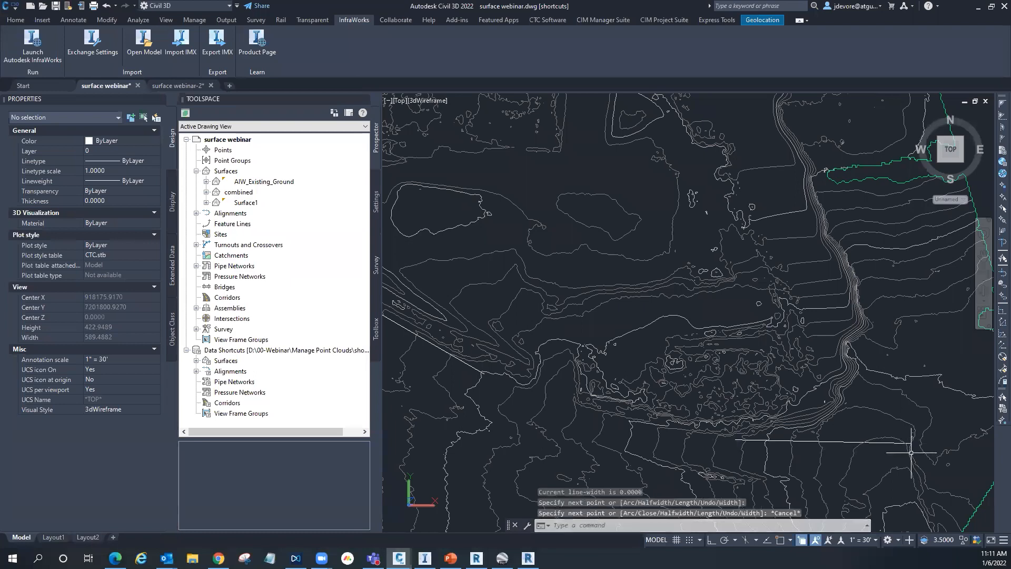
Step: Fillet the southeast-running line and the east-running polyline with a radius of 450
type("f")
key("Return")
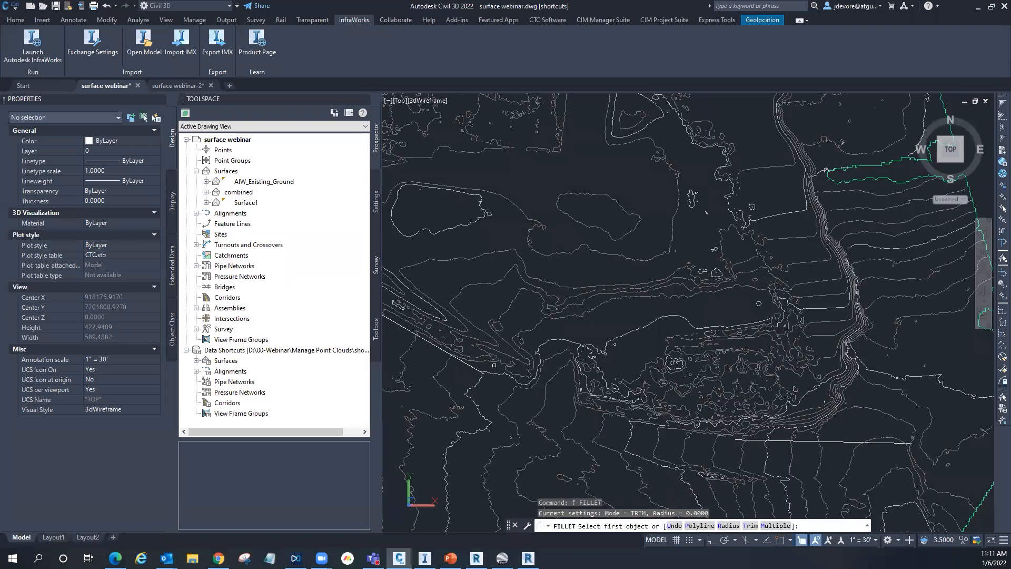
left_click(453, 356)
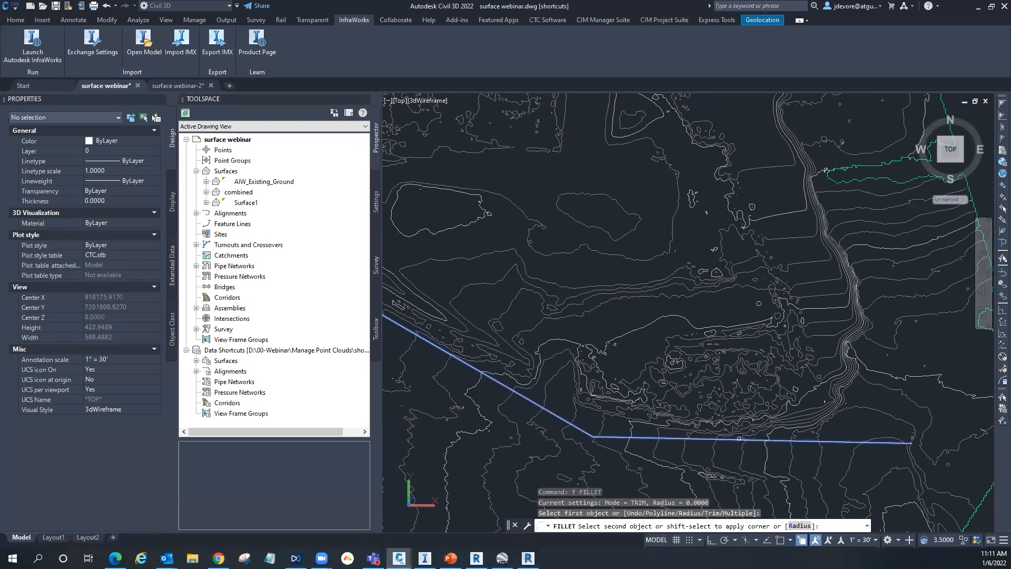
type("r")
key("Return")
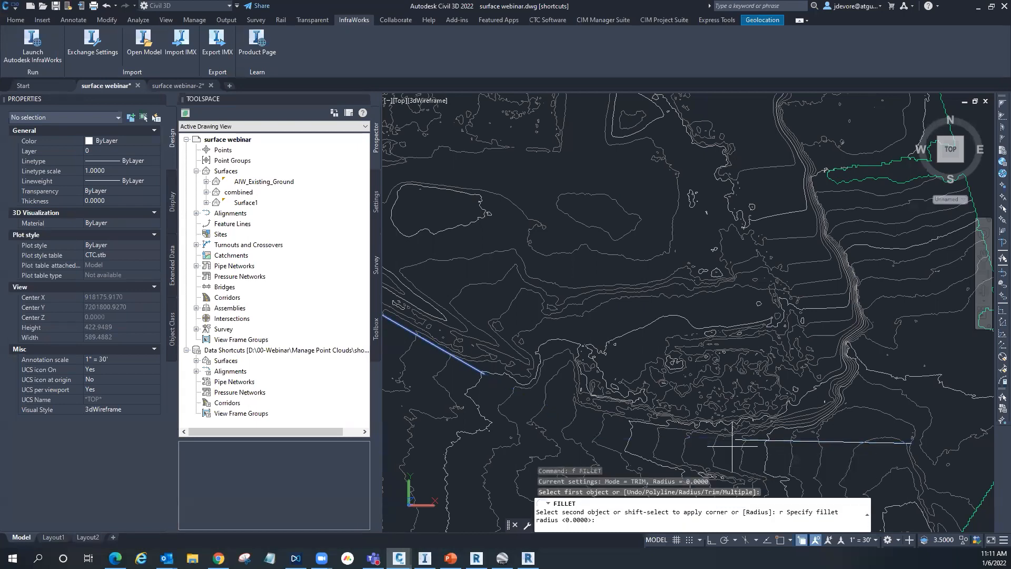
key("Return")
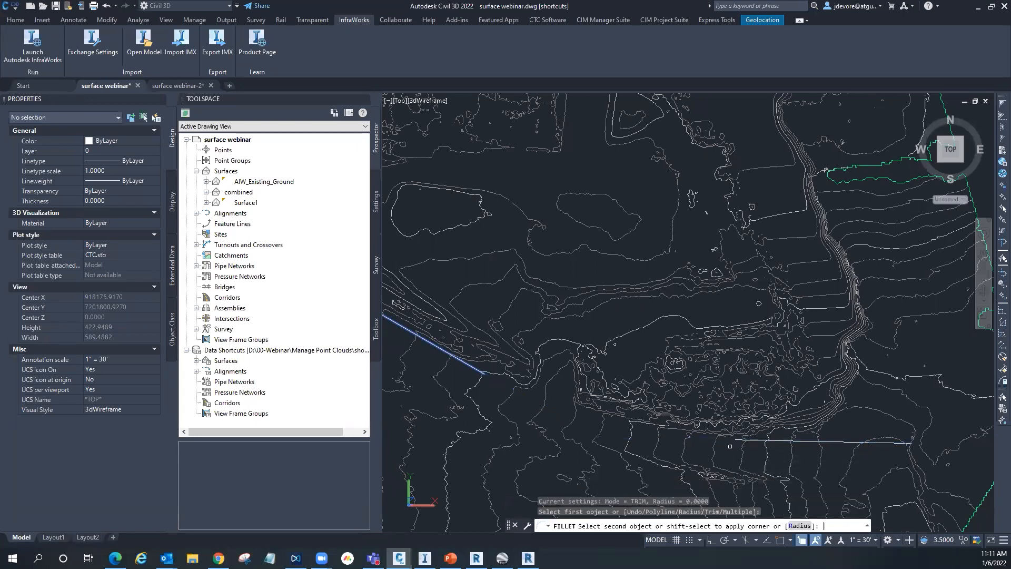
left_click(733, 438)
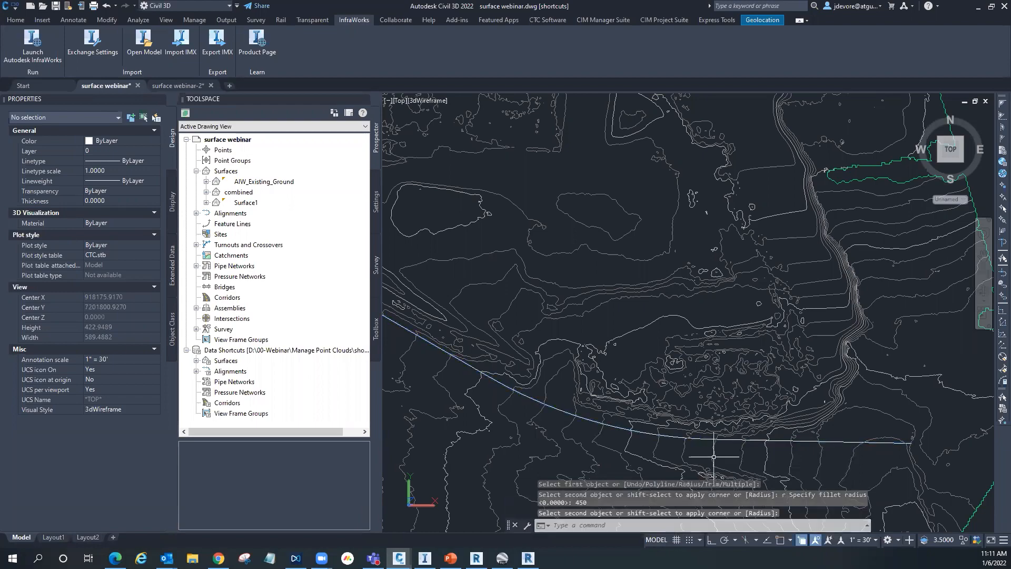
key("Escape")
key("Escape")
Step: Offset the filleted polyline by 15 to its south side
left_click(642, 431)
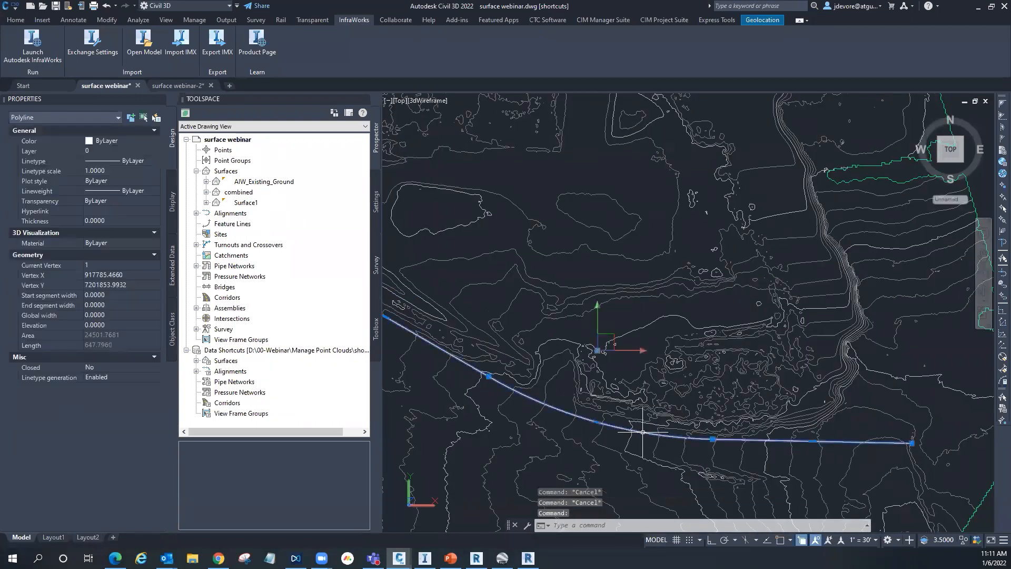
scroll(676, 418, "down", 1)
scroll(669, 419, "up", 2)
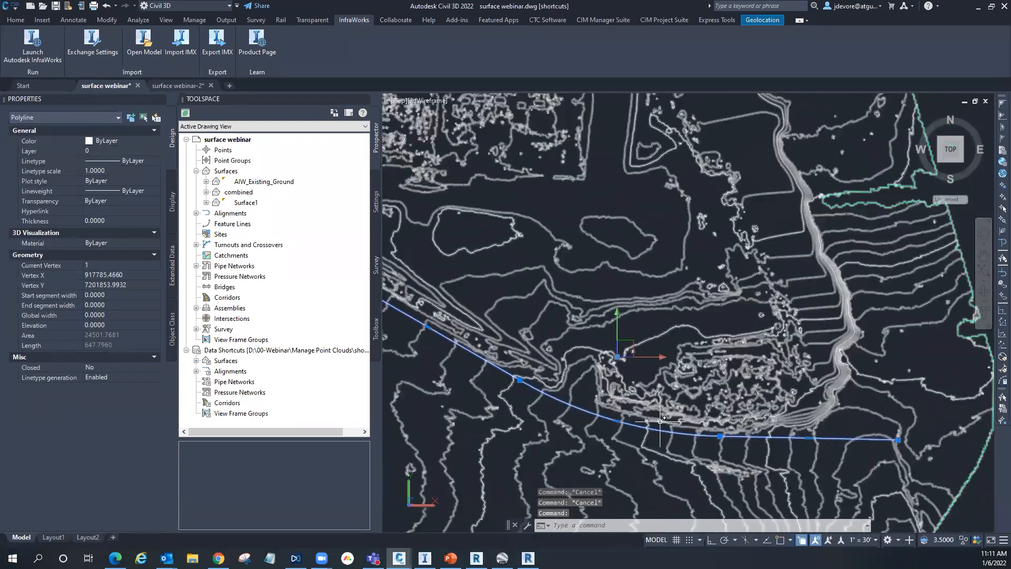
type("o")
key("Return")
type("15")
key("Return")
left_click(660, 429)
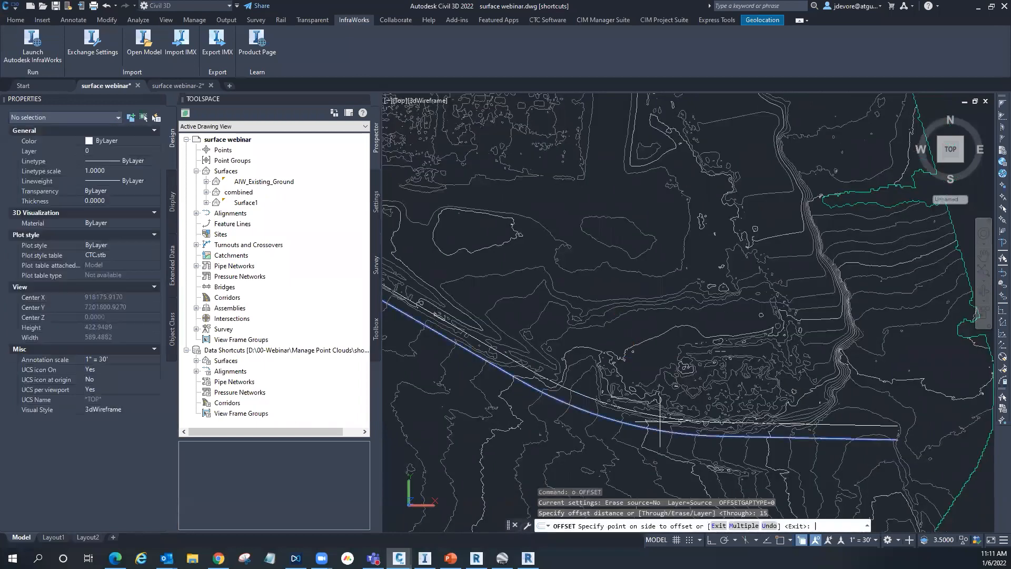
left_click(670, 446)
key("Escape")
key("Escape")
key("Escape")
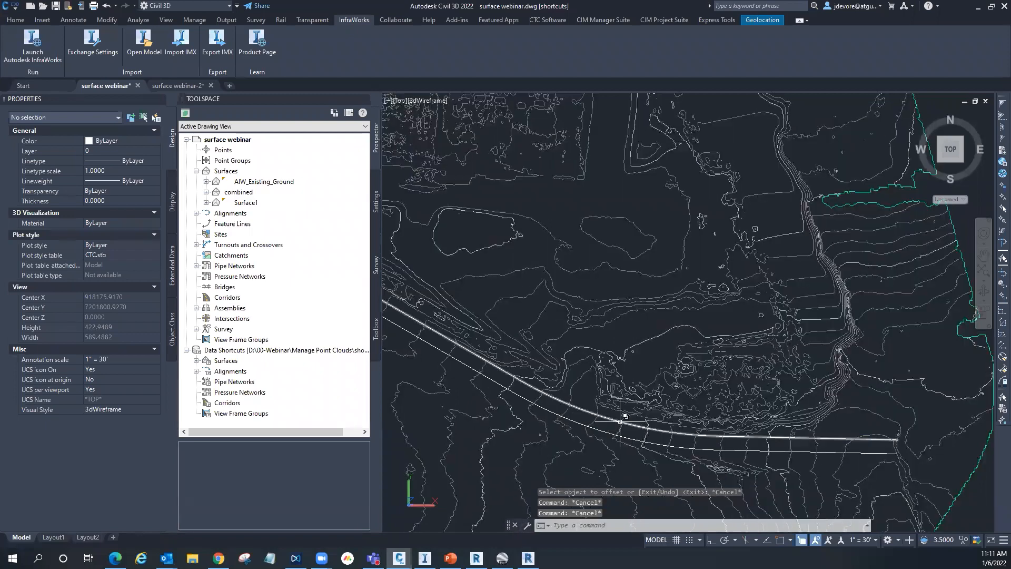
Step: Erase the southern offset copy of the filleted polyline
scroll(698, 439, "down", 2)
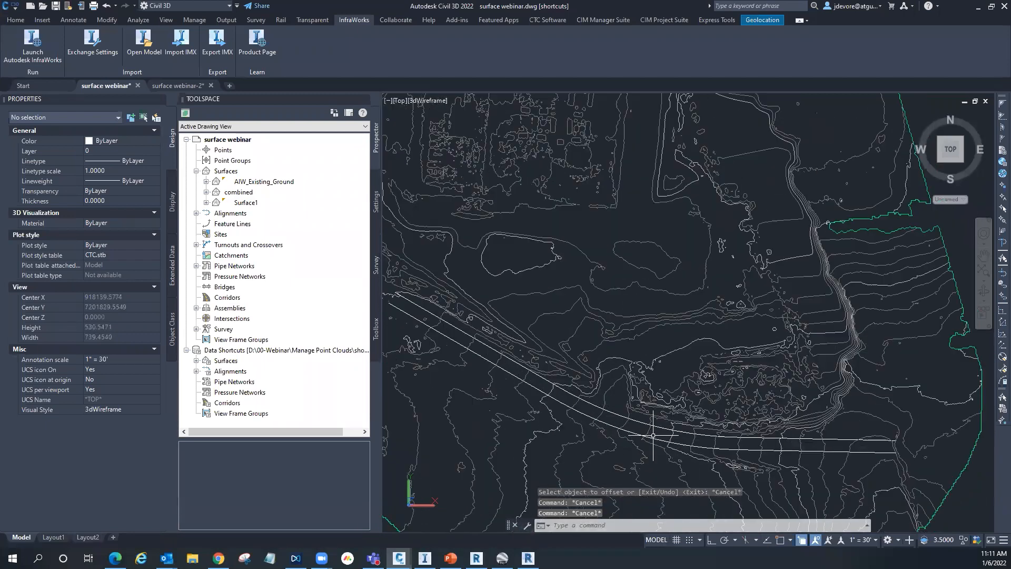
scroll(697, 438, "up", 2)
left_click(656, 439)
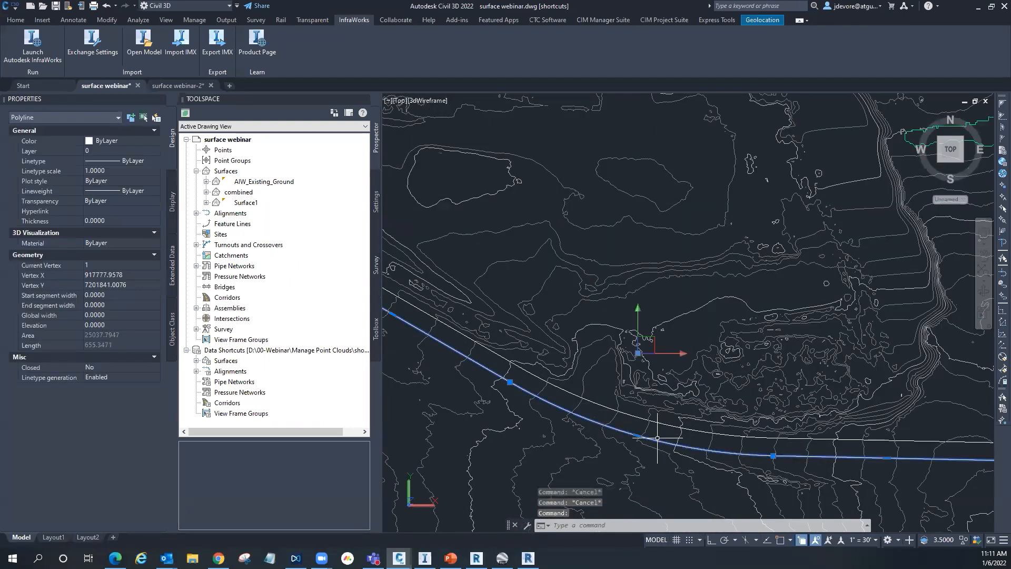
key("Delete")
Step: Offset the filleted polyline by 10 to its south side and erase the original northern polyline
type("o")
key("Return")
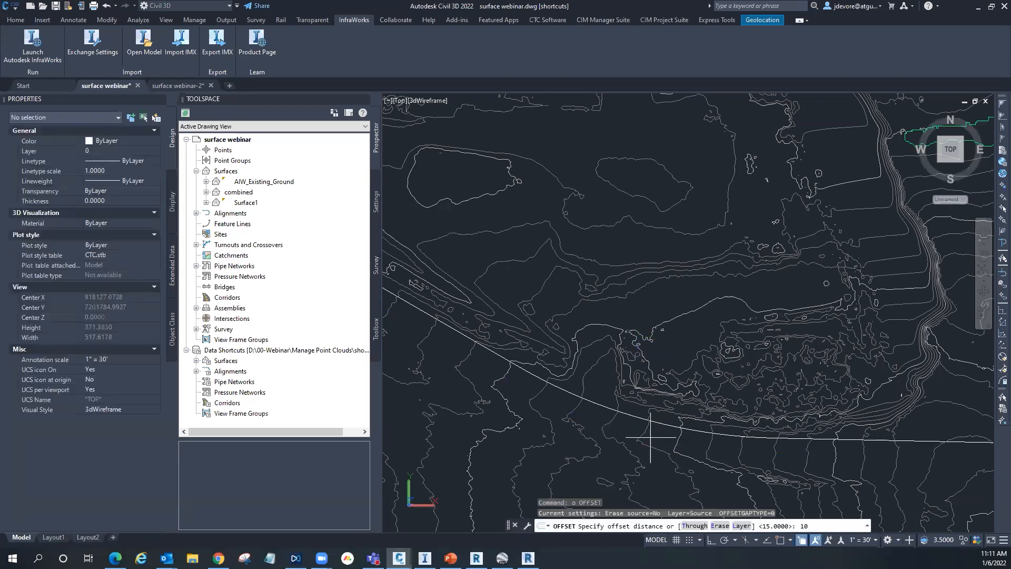
type("10")
key("Return")
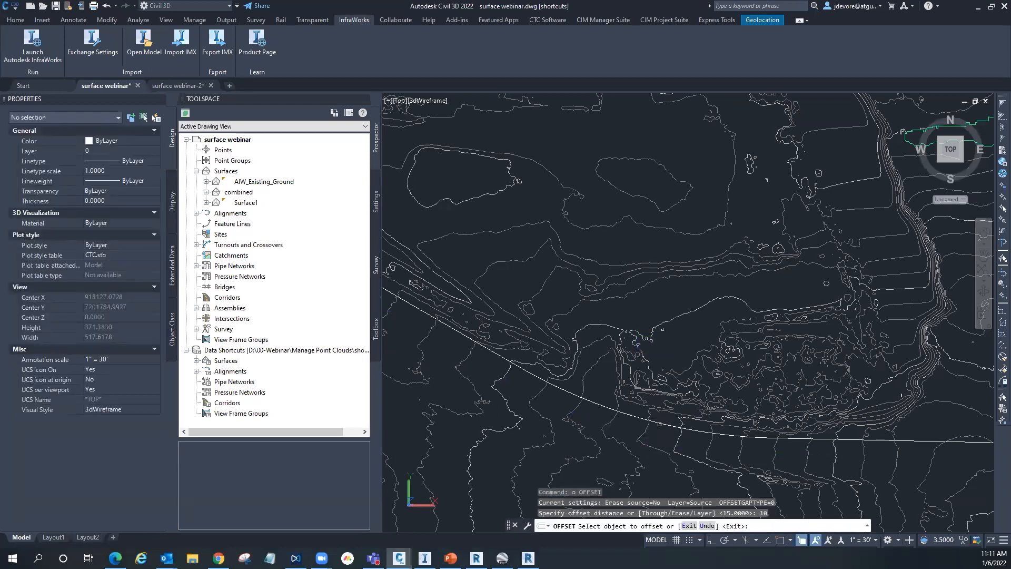
left_click(669, 425)
left_click(665, 437)
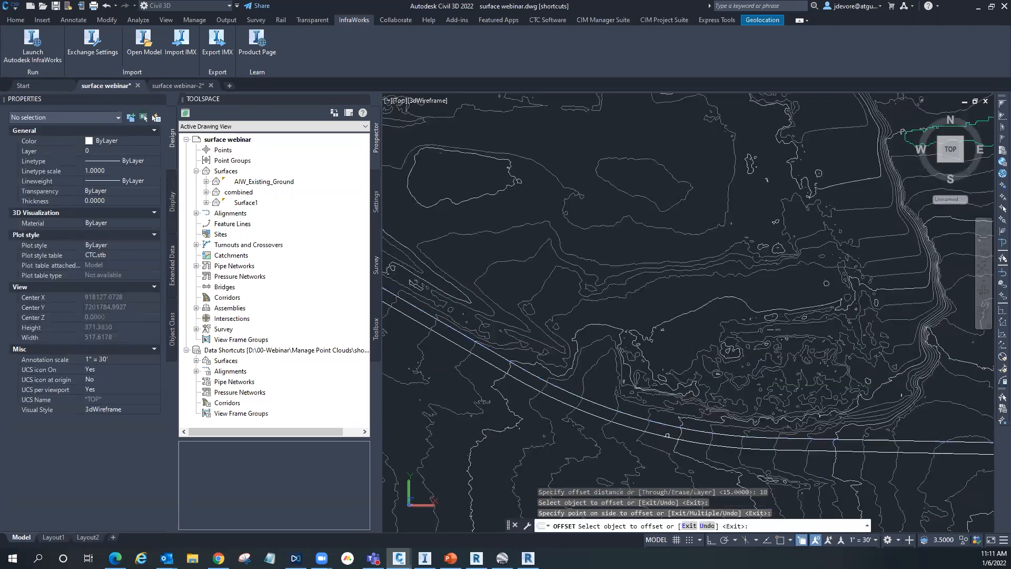
key("Escape")
key("Escape")
key("Escape")
left_click(663, 427)
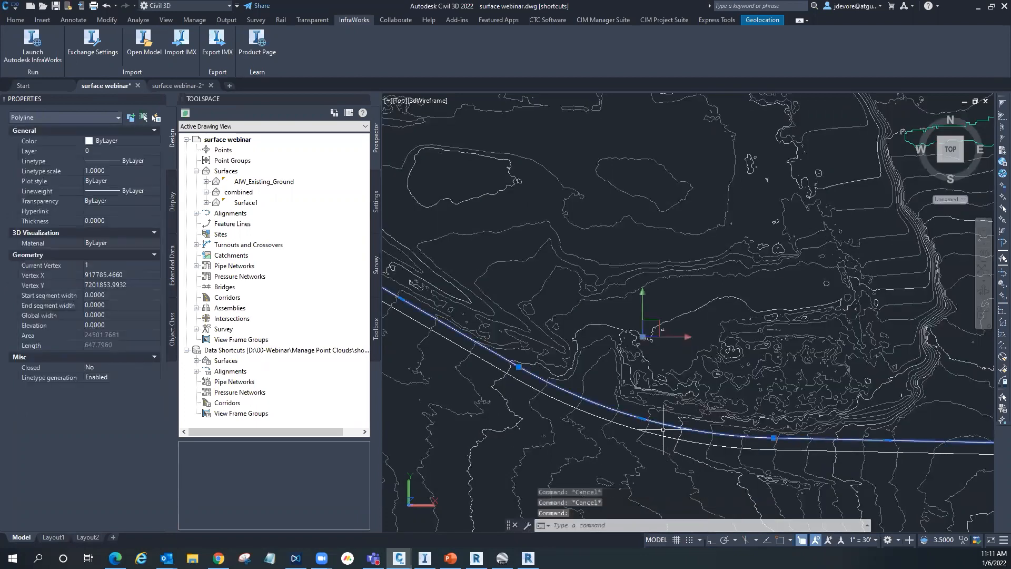
key("Delete")
Step: Draw a straight polyline northward along the highway's crown, from the contour peak near the road junction to the highway's northern stretch
scroll(663, 426, "down", 4)
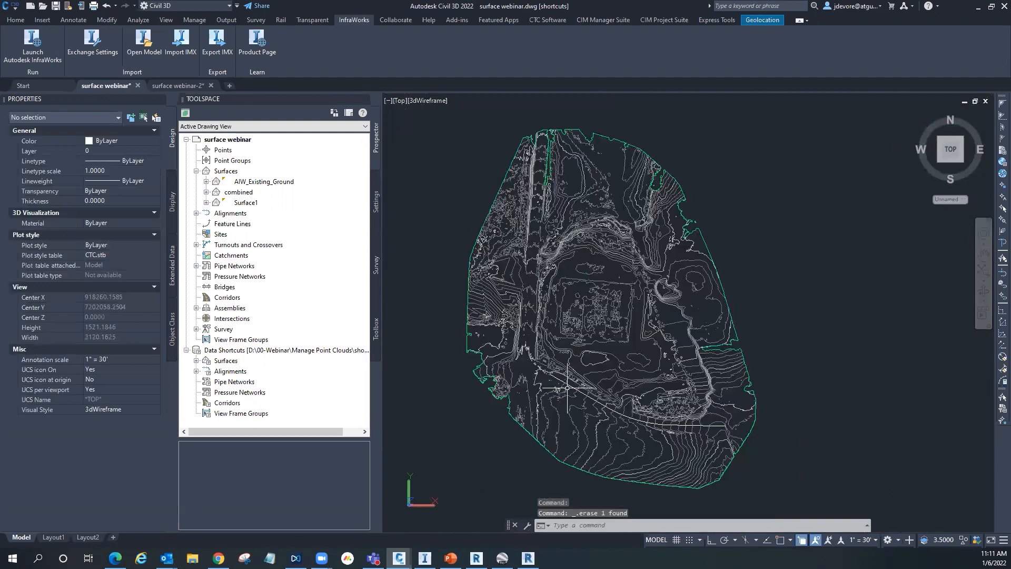
scroll(542, 371, "up", 2)
left_click(541, 370)
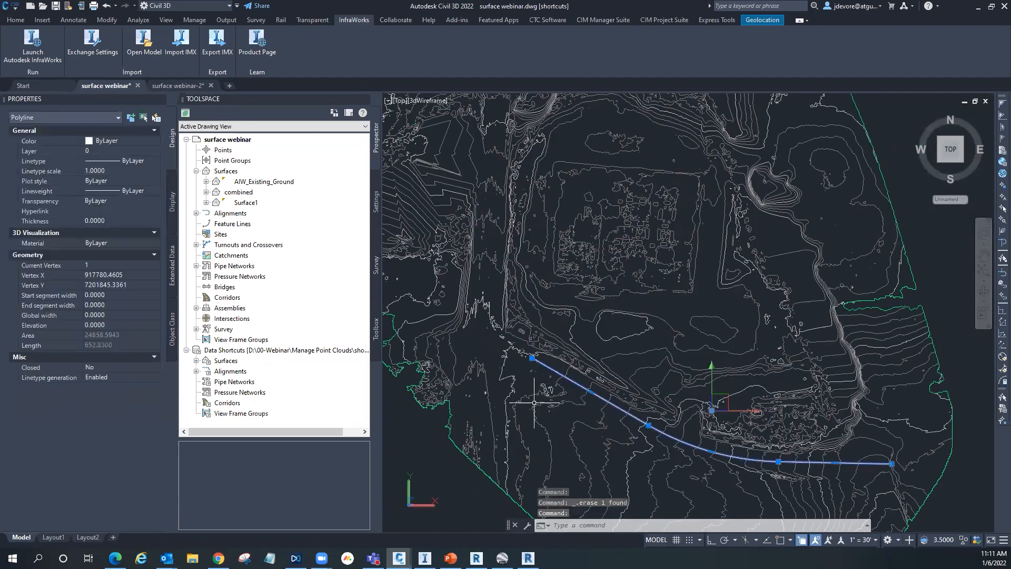
type("pl")
key("Return")
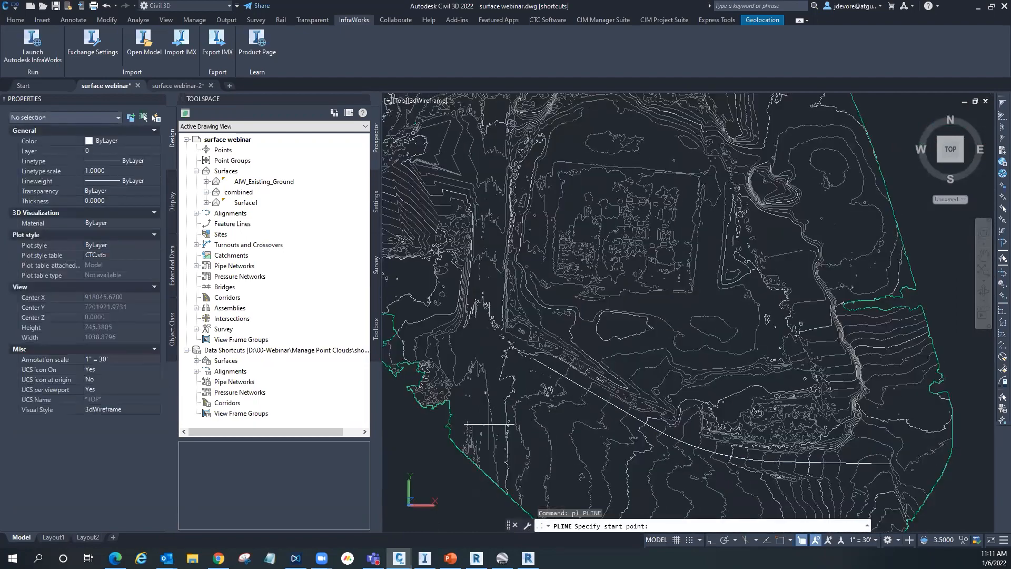
scroll(468, 364, "up", 6)
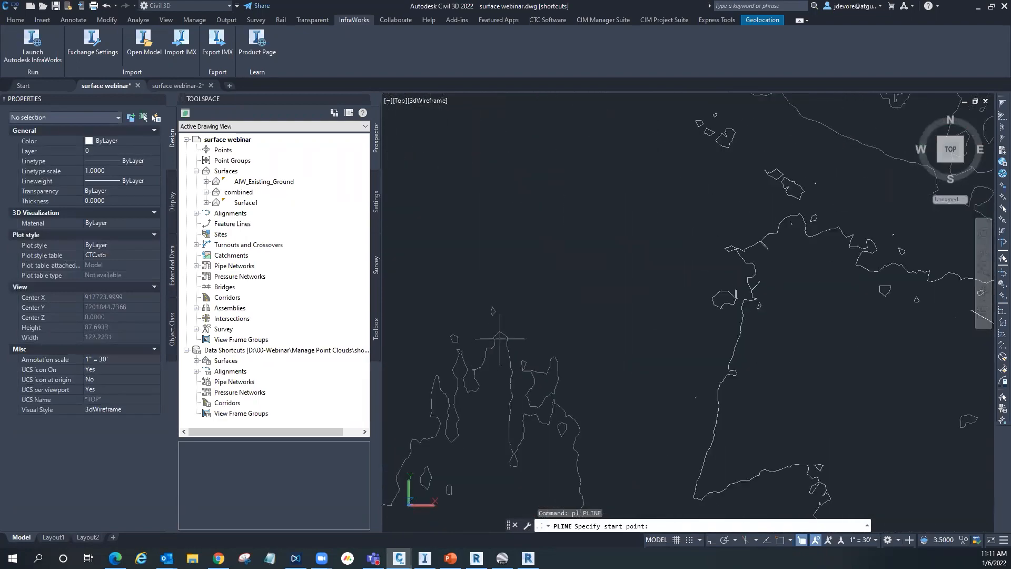
left_click(500, 337)
scroll(504, 495, "up", 1)
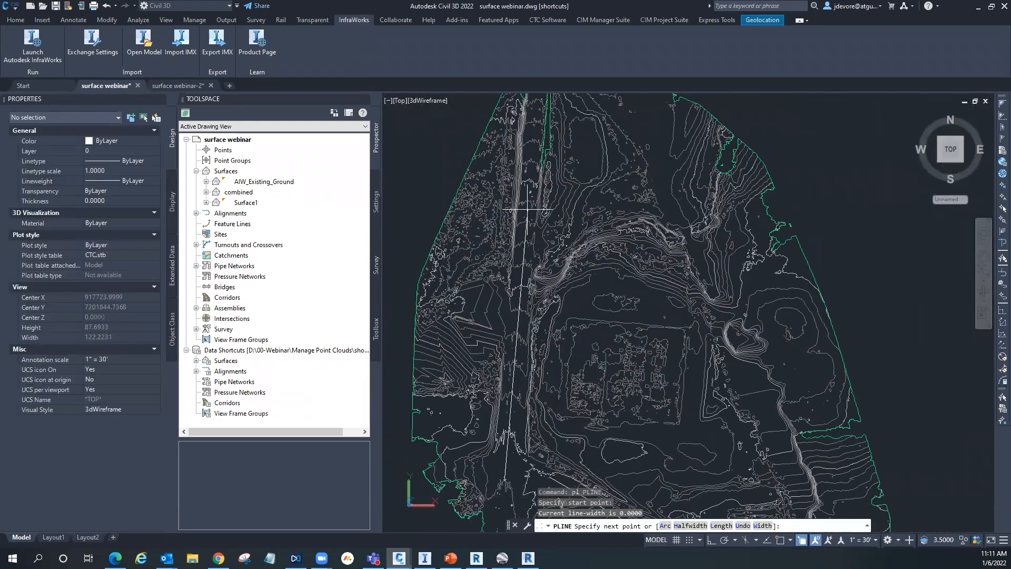
scroll(524, 200, "up", 4)
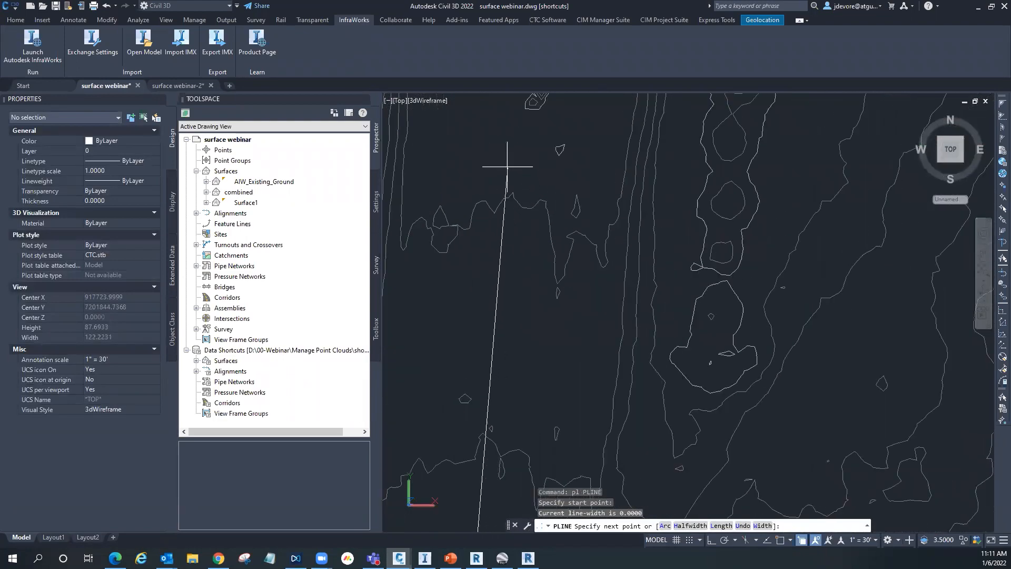
scroll(524, 224, "down", 2)
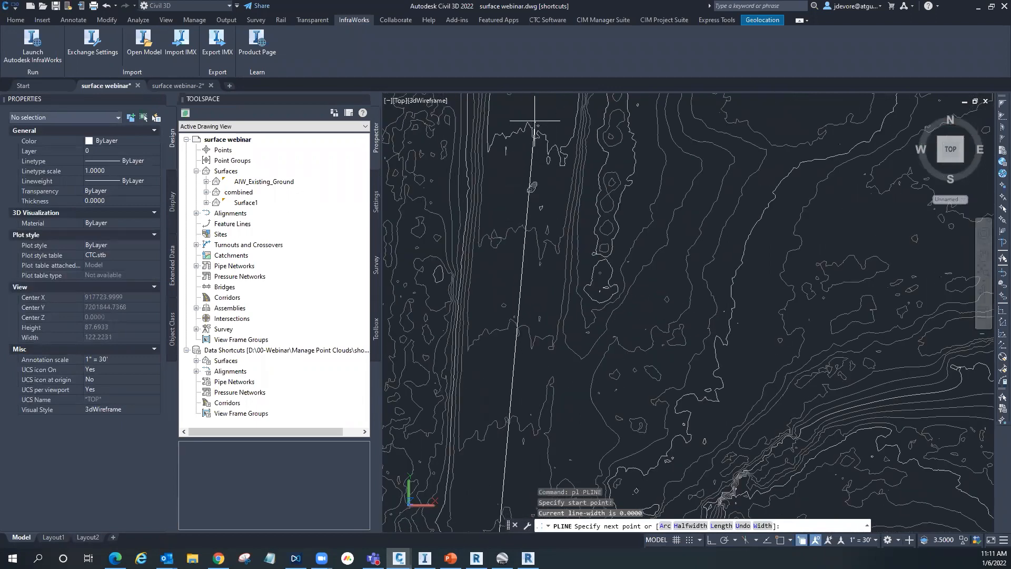
scroll(532, 111, "up", 3)
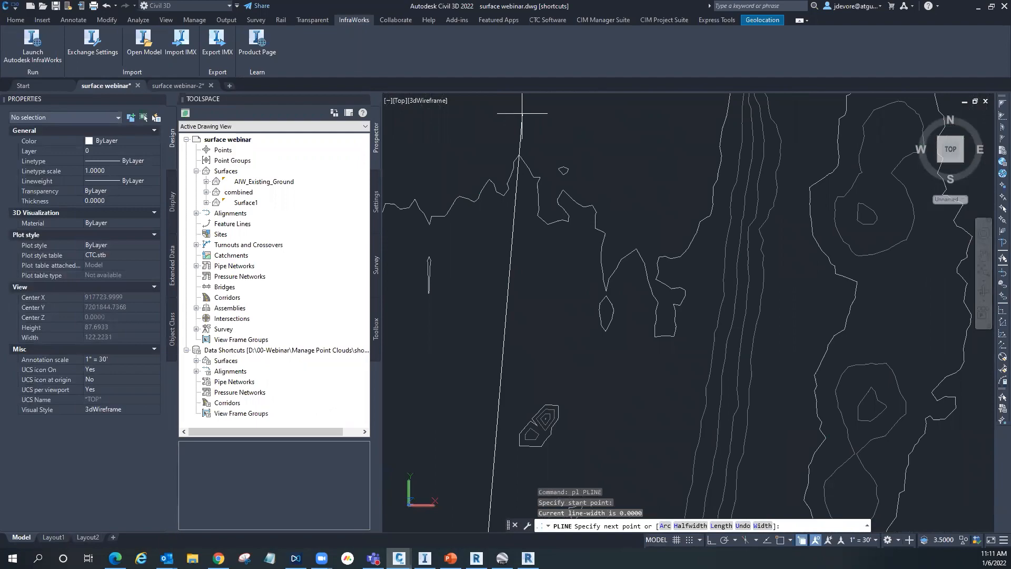
left_click(522, 113)
right_click(568, 135)
left_click(594, 143)
scroll(582, 274, "down", 12)
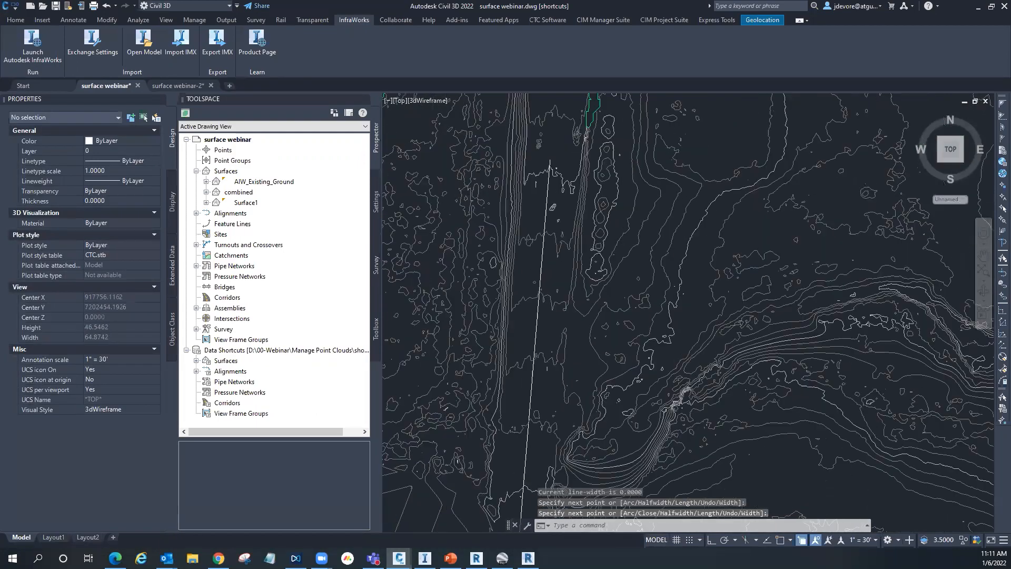
Step: Examine the combined surface's contours and elevations along the highway centreline and around the central site
scroll(571, 218, "up", 3)
scroll(571, 218, "up", 7)
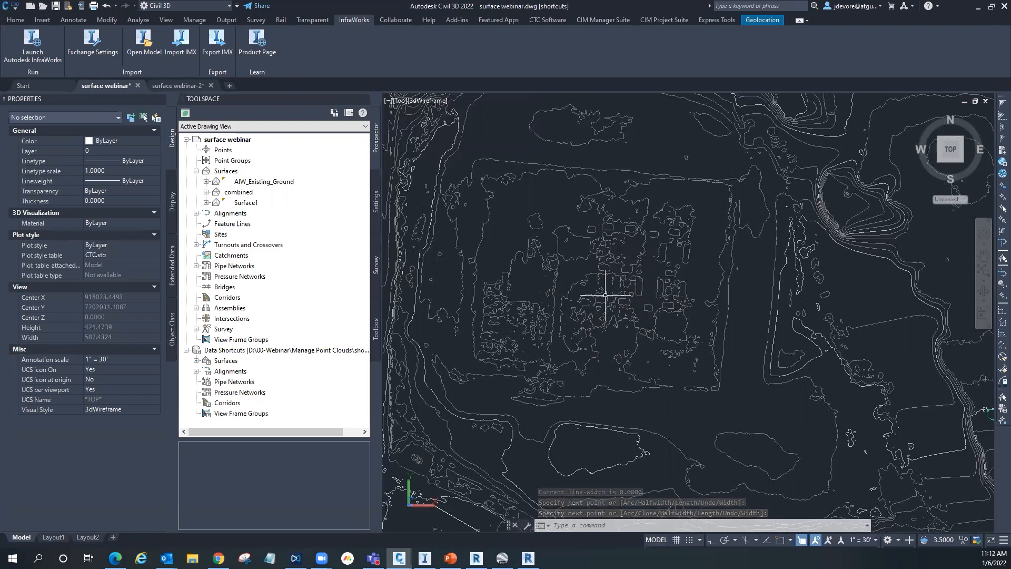
scroll(613, 363, "down", 5)
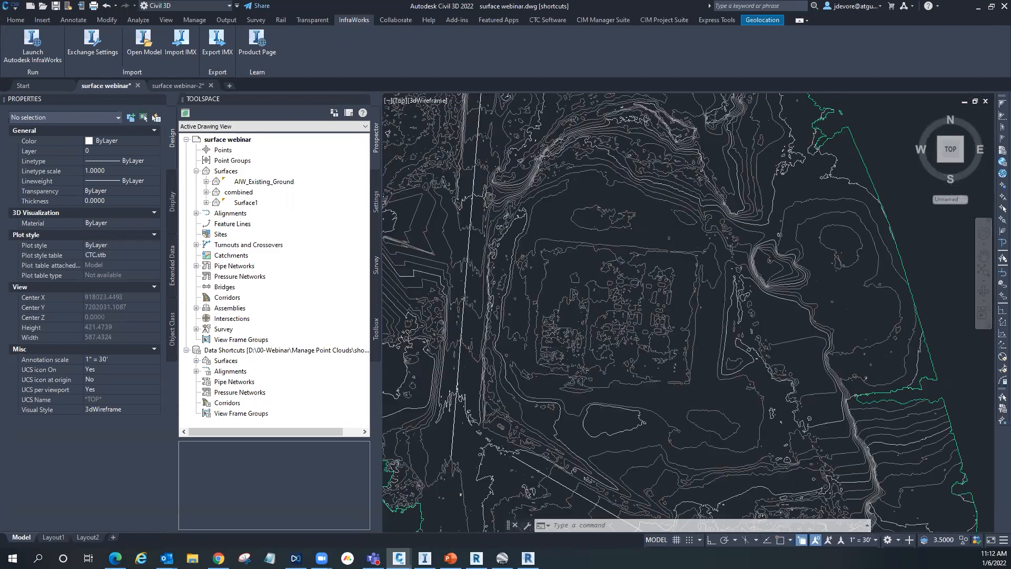
scroll(583, 314, "up", 3)
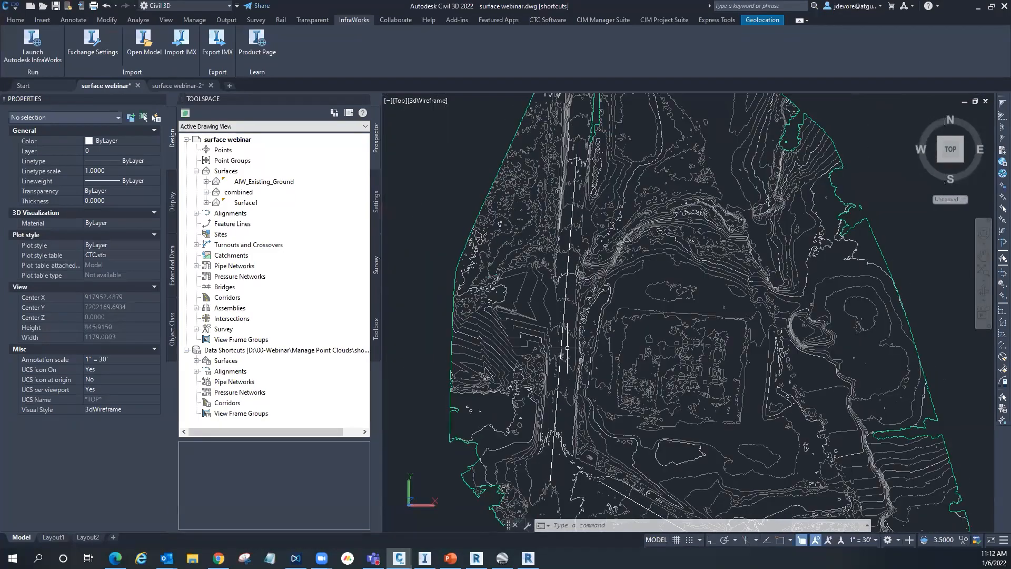
mouse_move(569, 355)
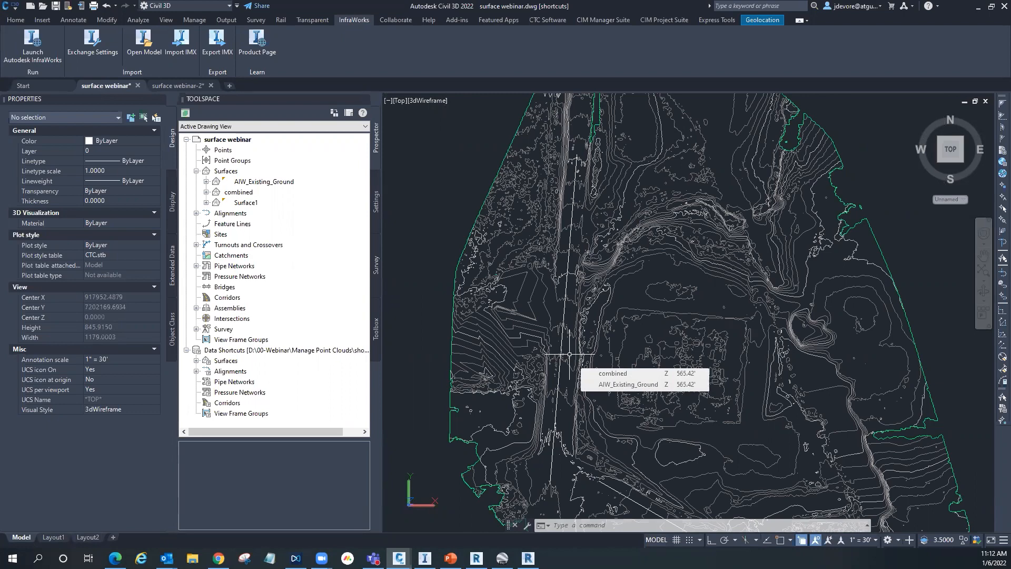
scroll(560, 463, "up", 2)
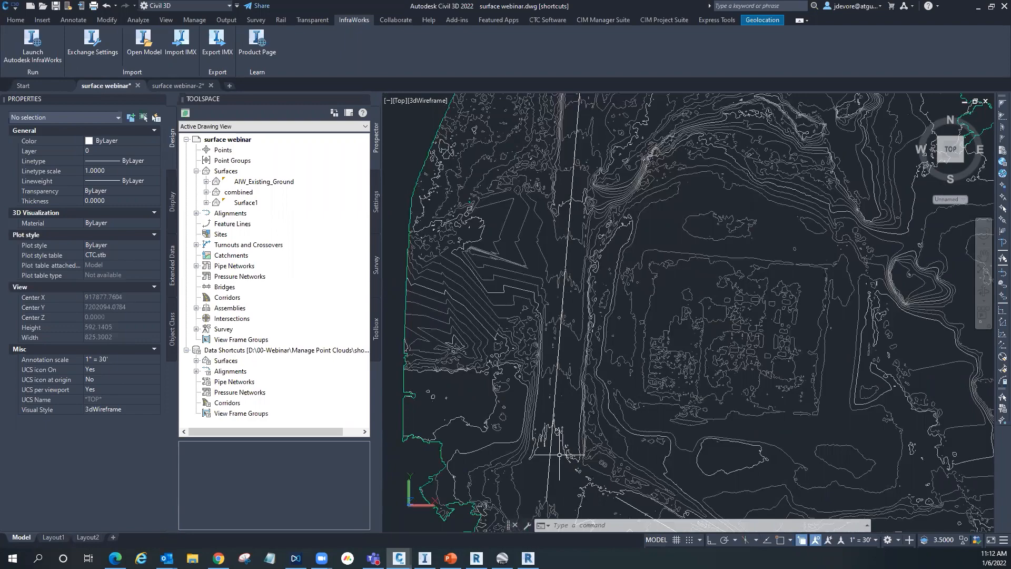
scroll(540, 421, "down", 3)
scroll(585, 428, "up", 3)
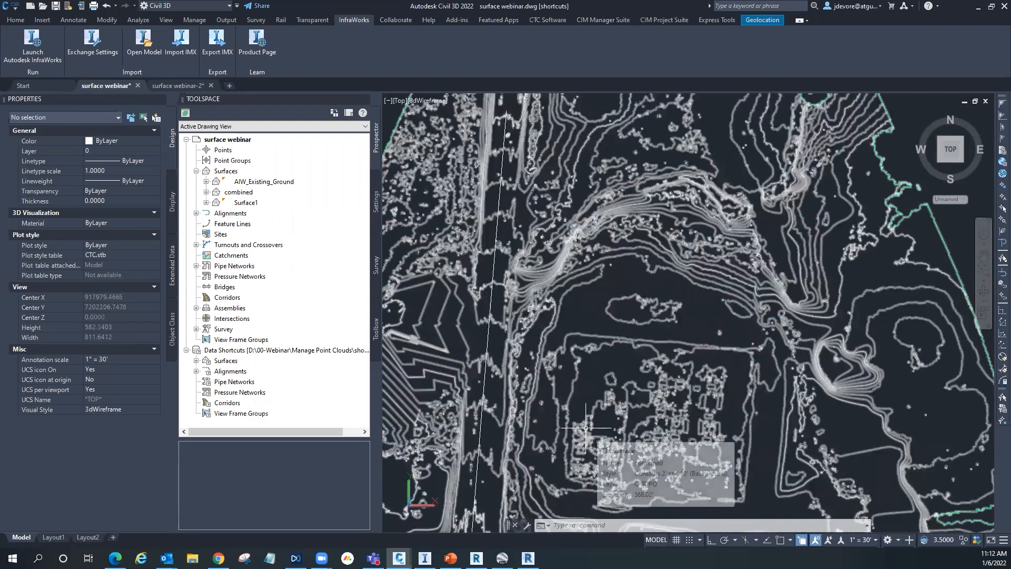
left_click(495, 313)
scroll(500, 315, "down", 2)
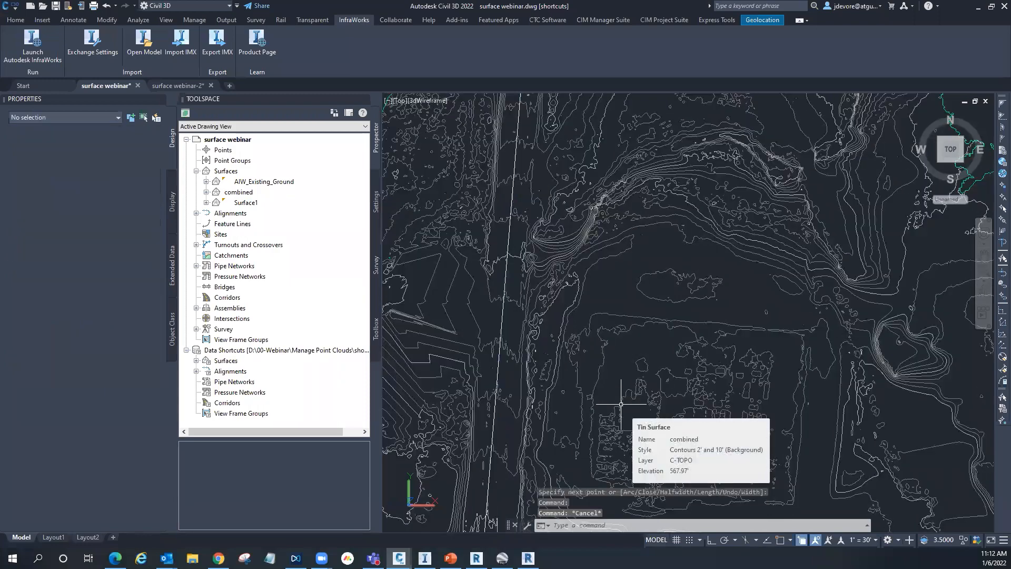
key("Escape")
key("Escape")
key("Escape")
scroll(530, 329, "down", 4)
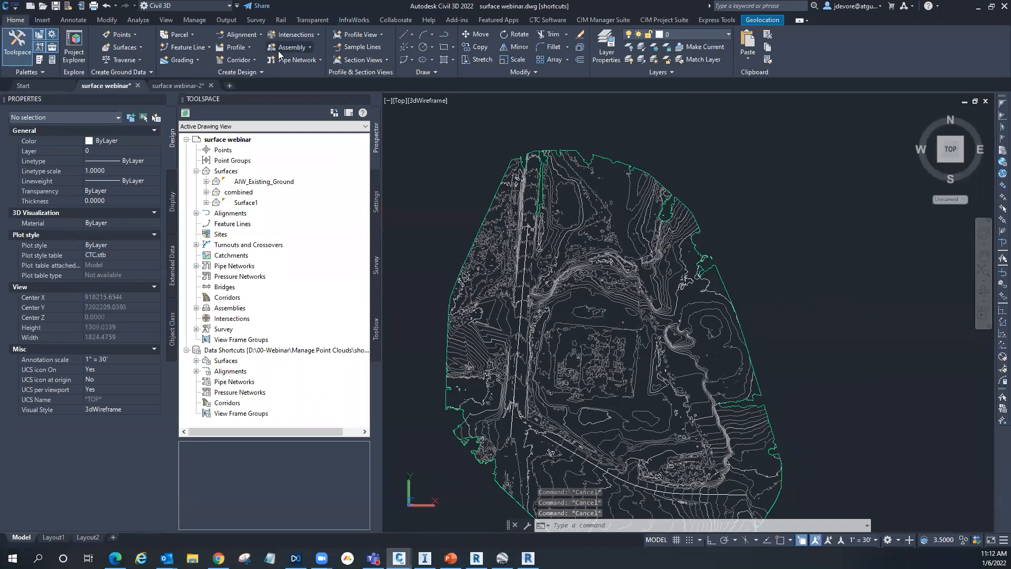
Step: Create a centerline alignment named Road from the filleted southern polyline, keeping its direction and adding no curves between tangents
left_click(260, 34)
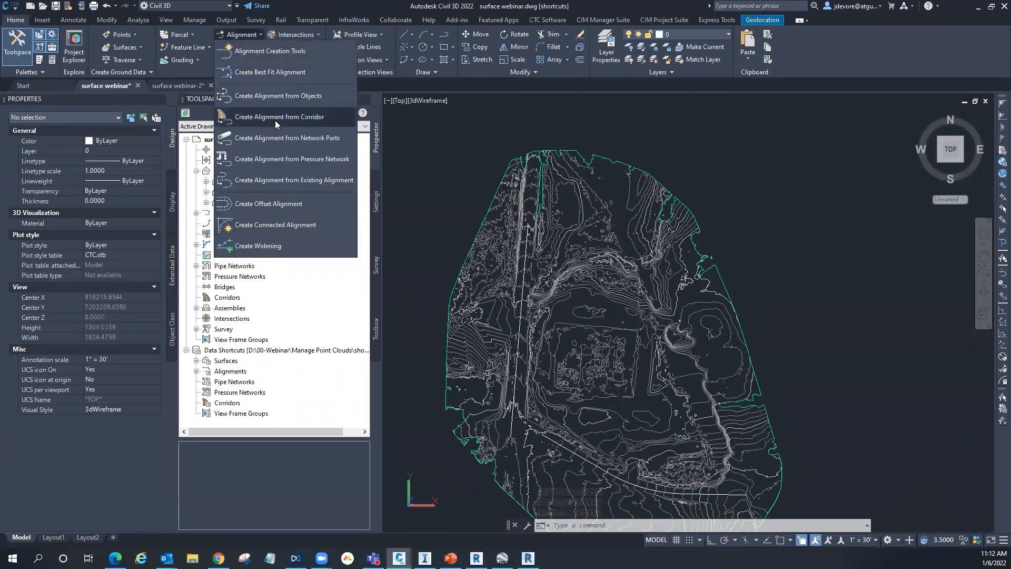
left_click(269, 94)
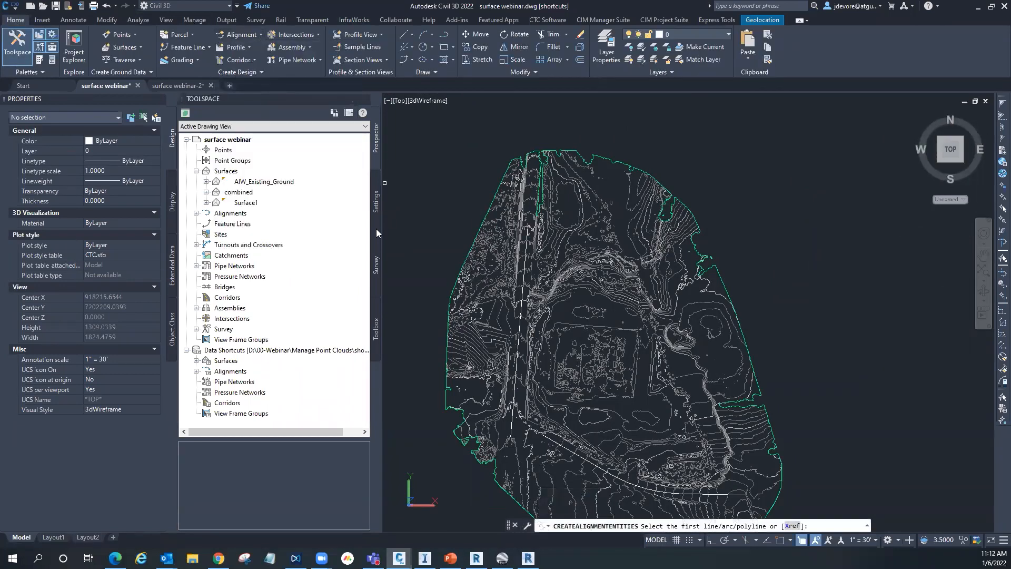
left_click(552, 441)
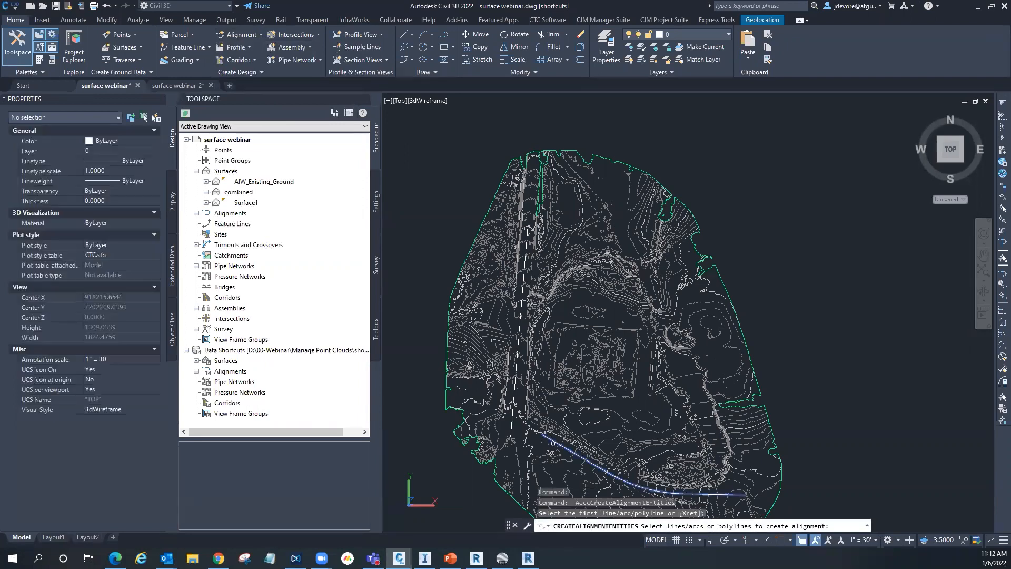
scroll(542, 375, "down", 3)
key("Return")
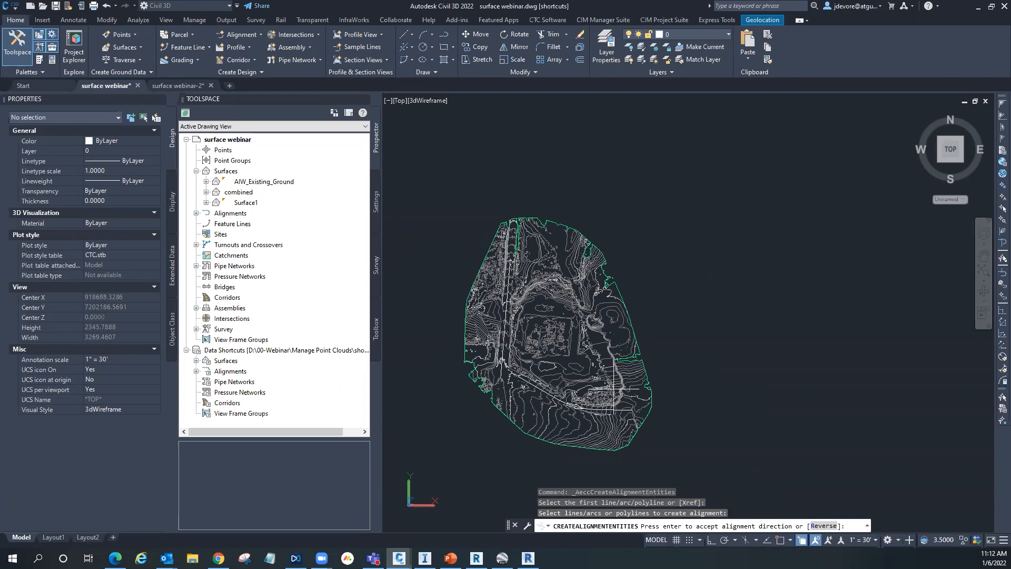
key("Return")
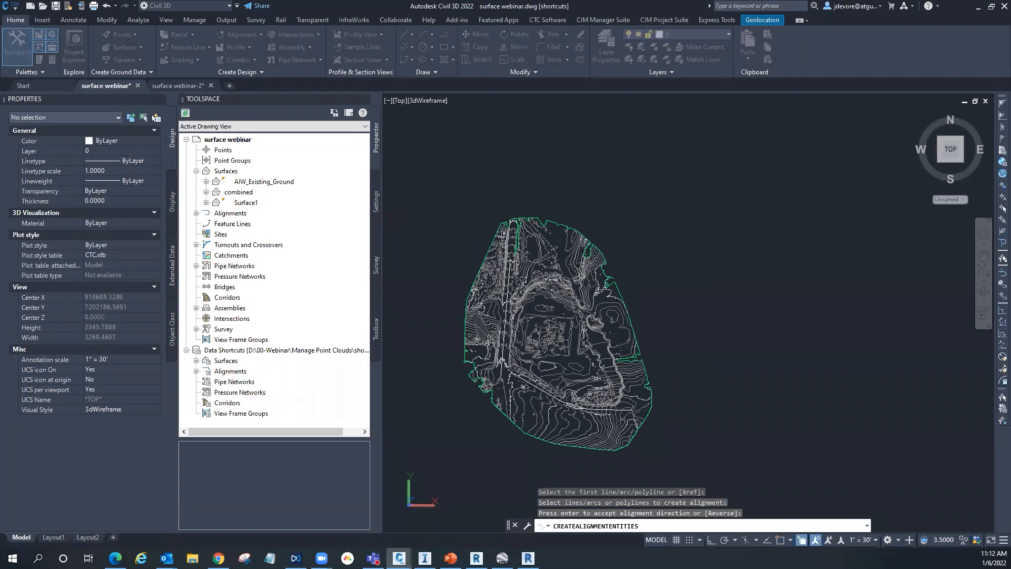
left_click_drag(554, 167, 409, 168)
type("Road")
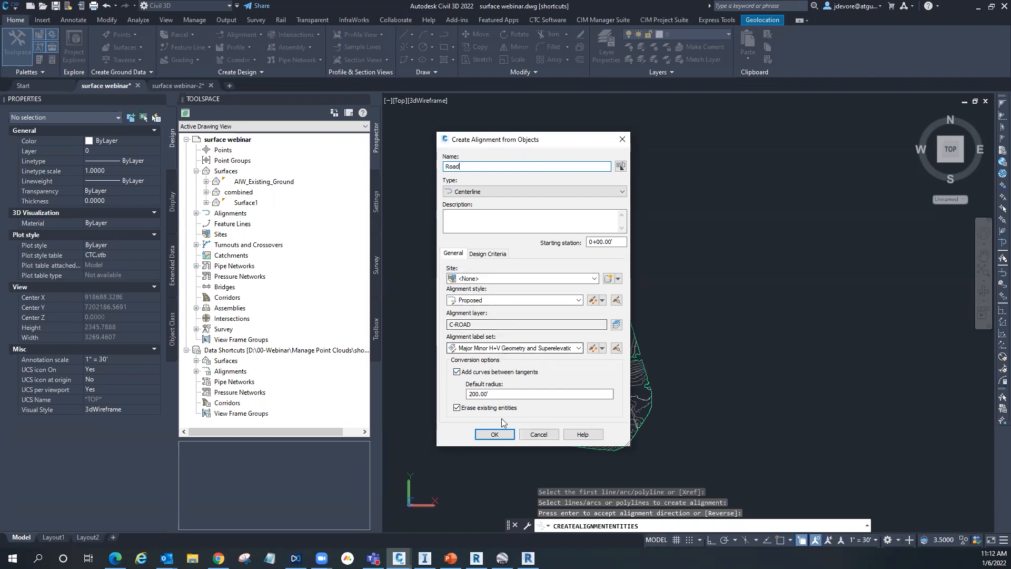
left_click(456, 372)
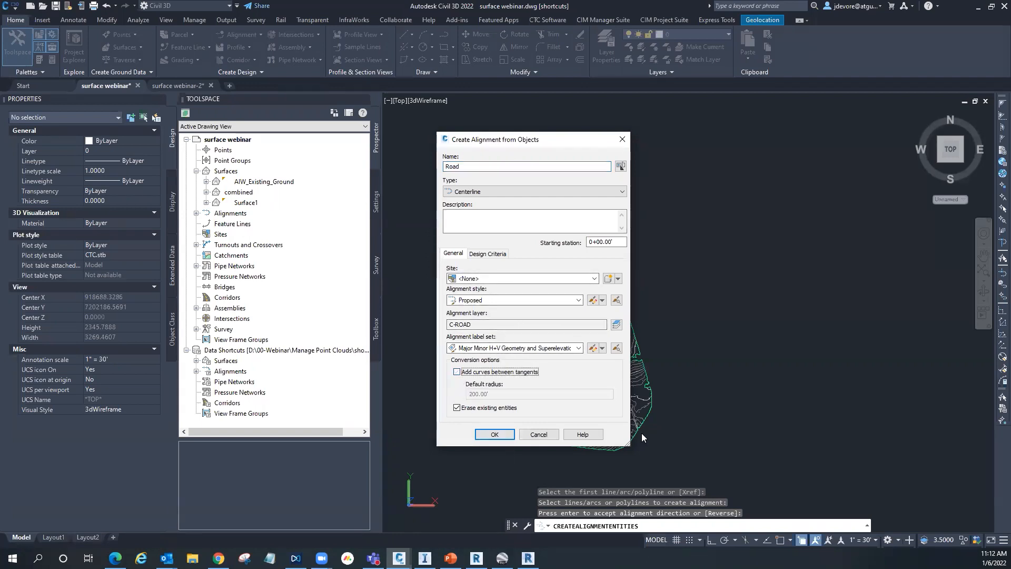
left_click(494, 434)
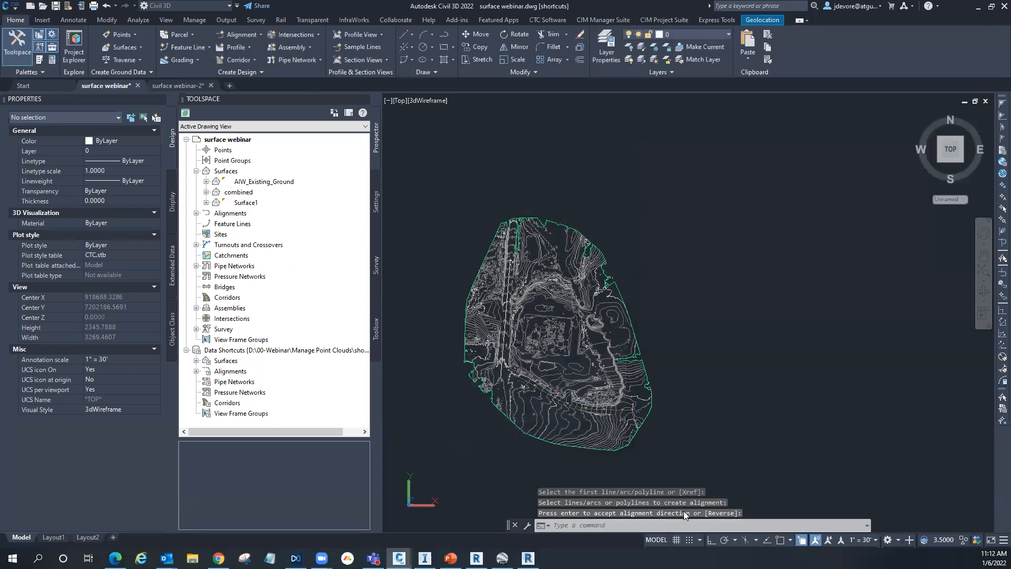
Step: Create a centerline alignment named Highway from the north-south polyline, keeping its direction and adding no curves between tangents
scroll(526, 324, "up", 5)
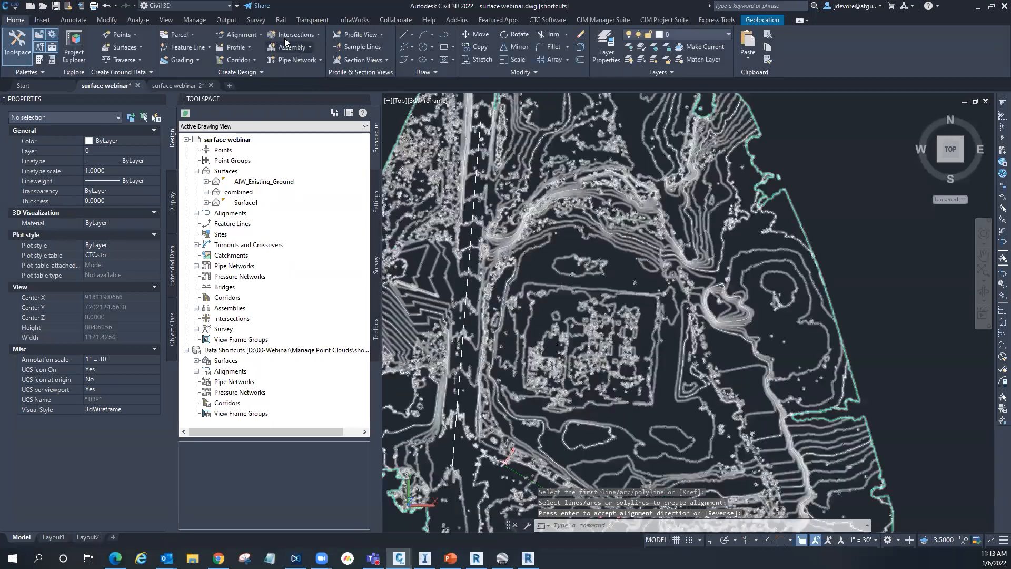
left_click(243, 35)
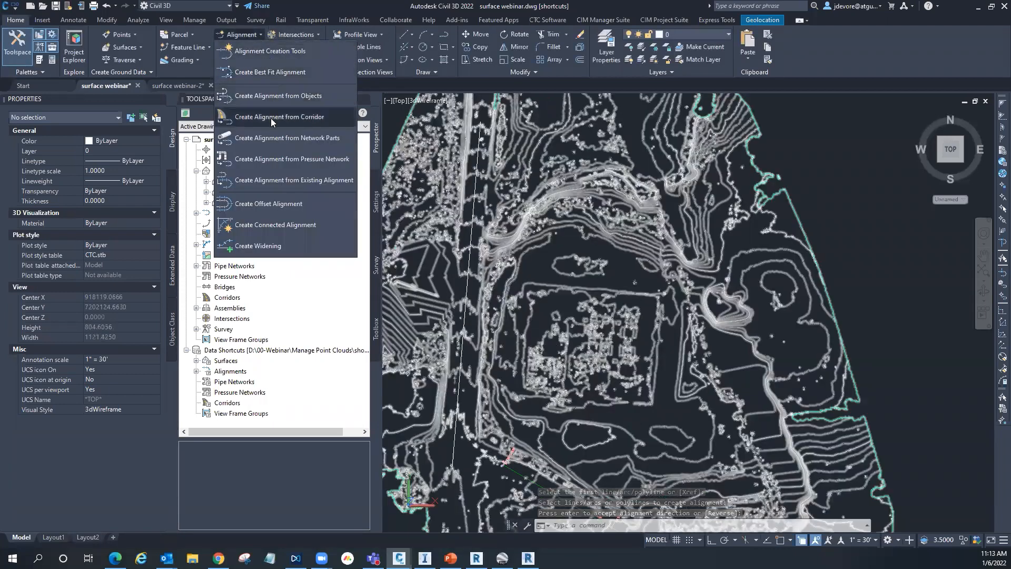
left_click(274, 99)
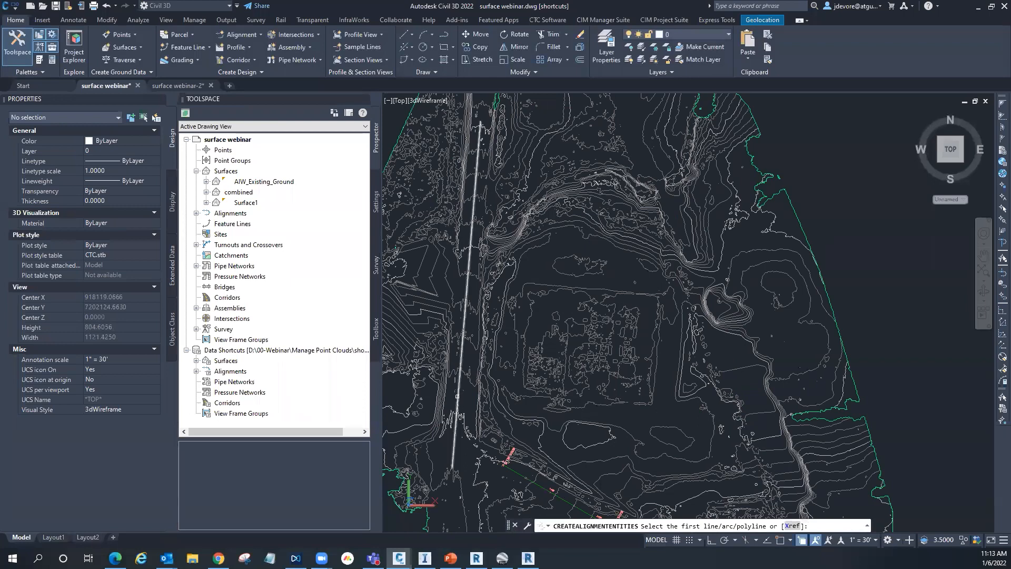
left_click(461, 412)
key("Return")
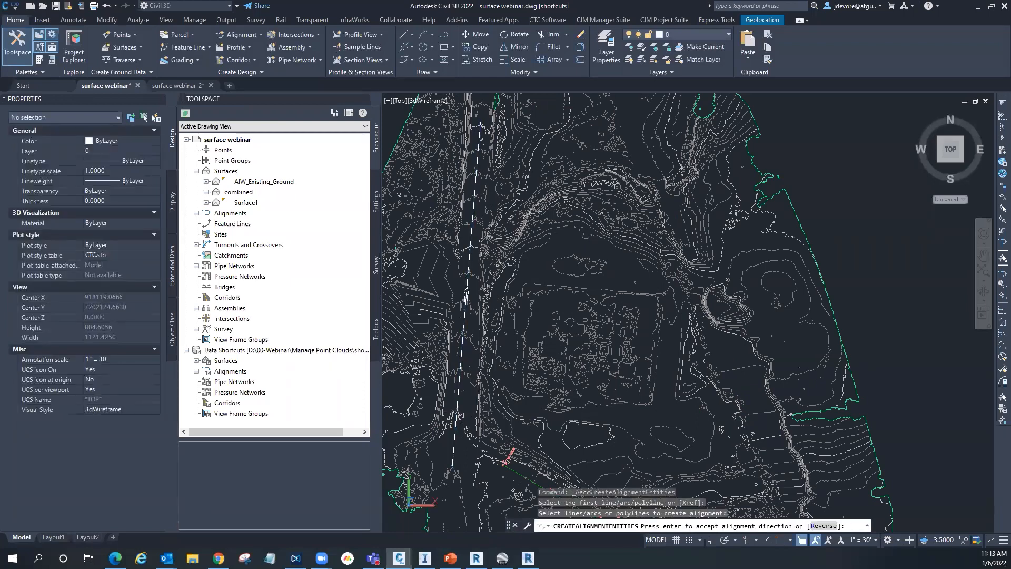
key("Return")
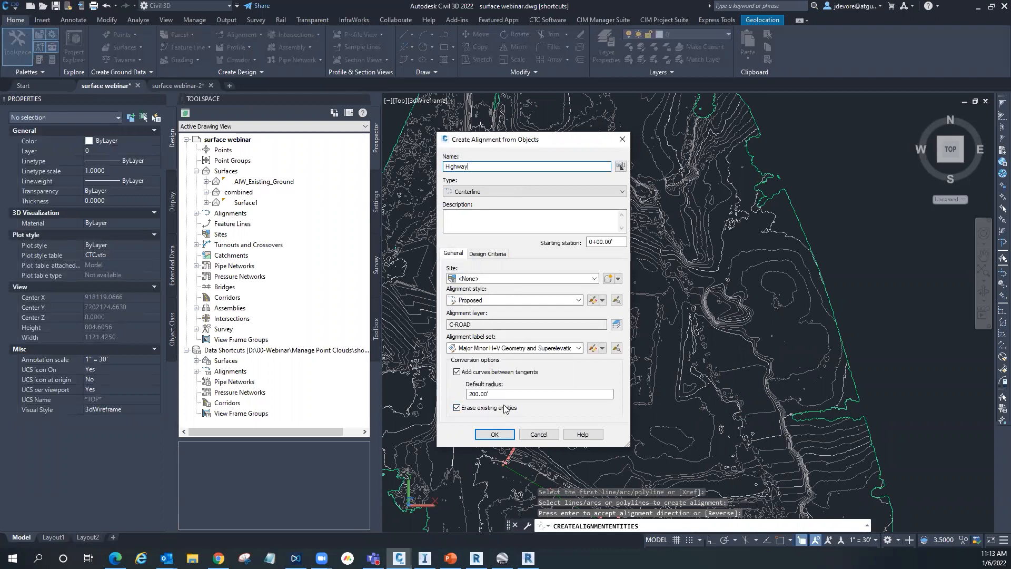
left_click(457, 372)
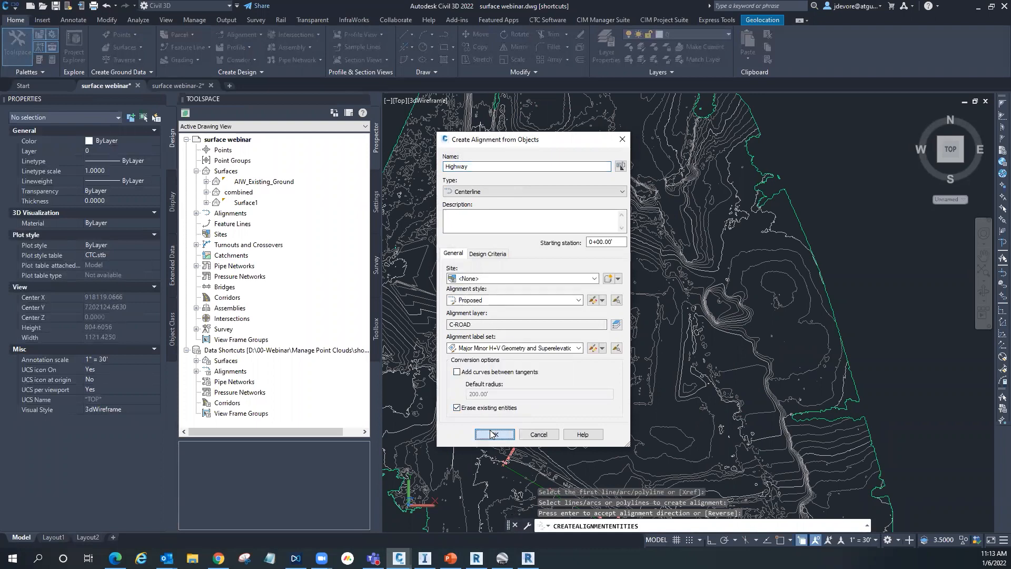
left_click(492, 434)
key("Escape")
key("Escape")
key("Escape")
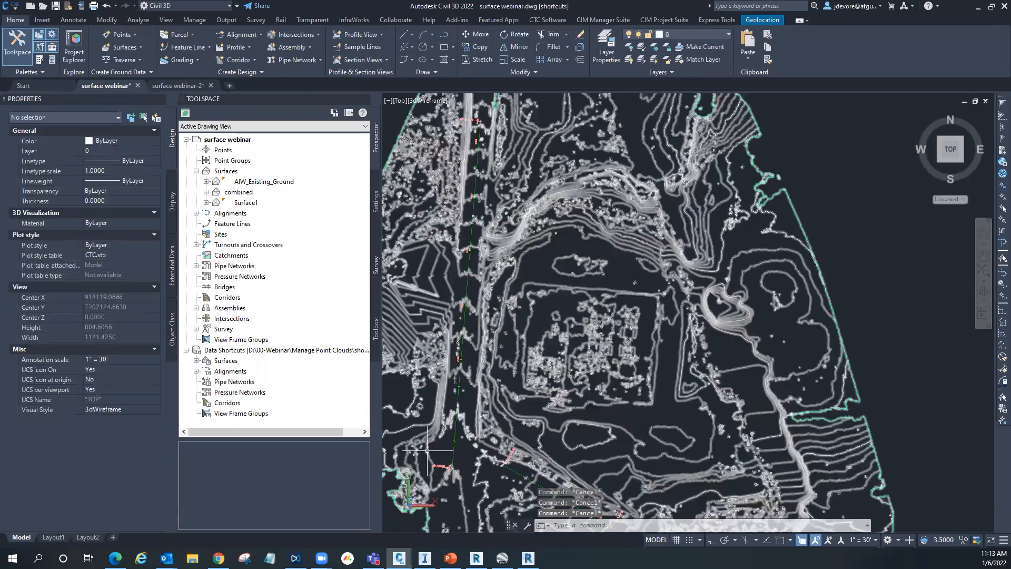
Step: Start a profile view for the Road alignment and set its name template to only the Parent Alignment property field
scroll(437, 336, "down", 5)
scroll(446, 355, "up", 4)
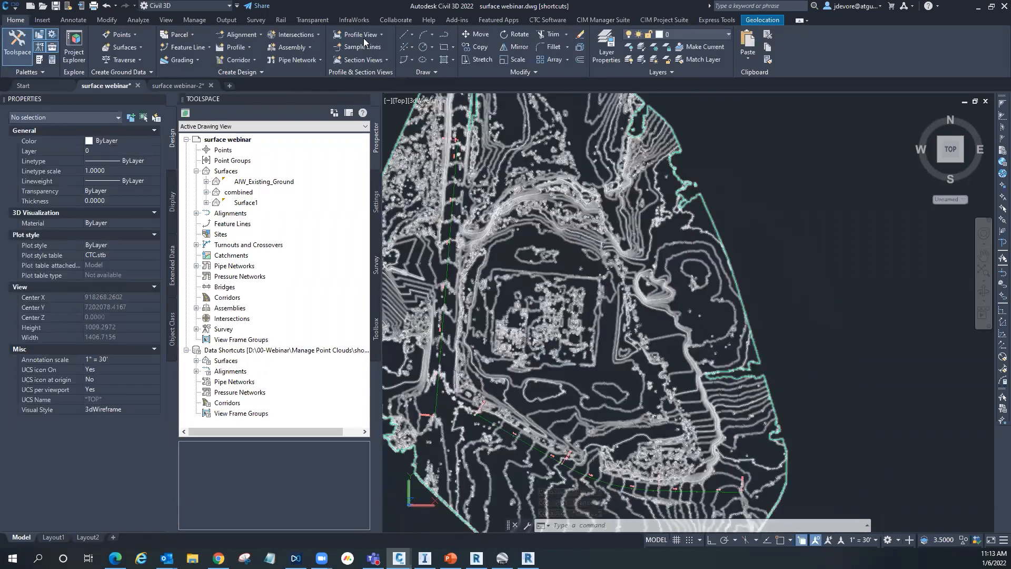
left_click(364, 39)
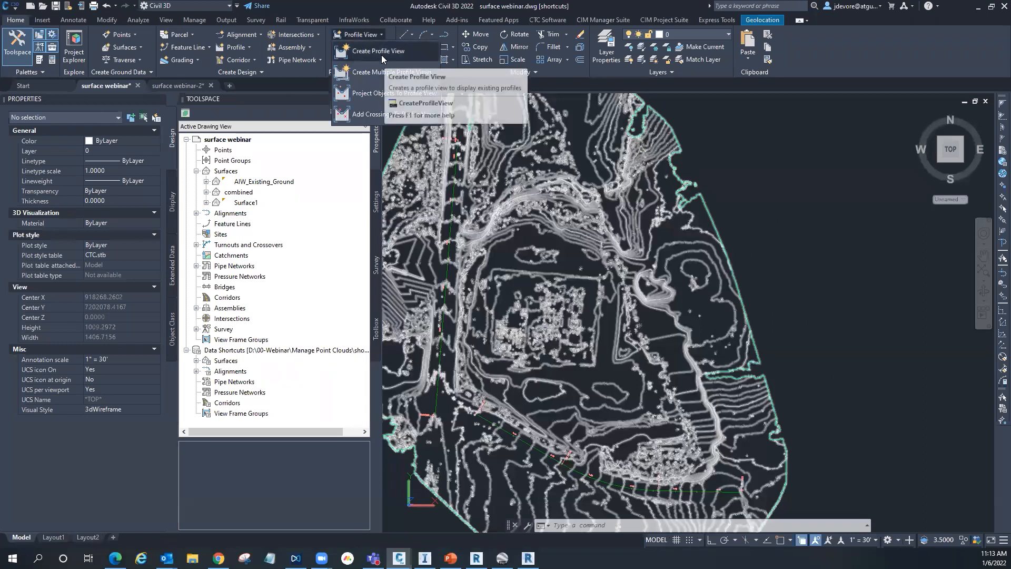
left_click(381, 52)
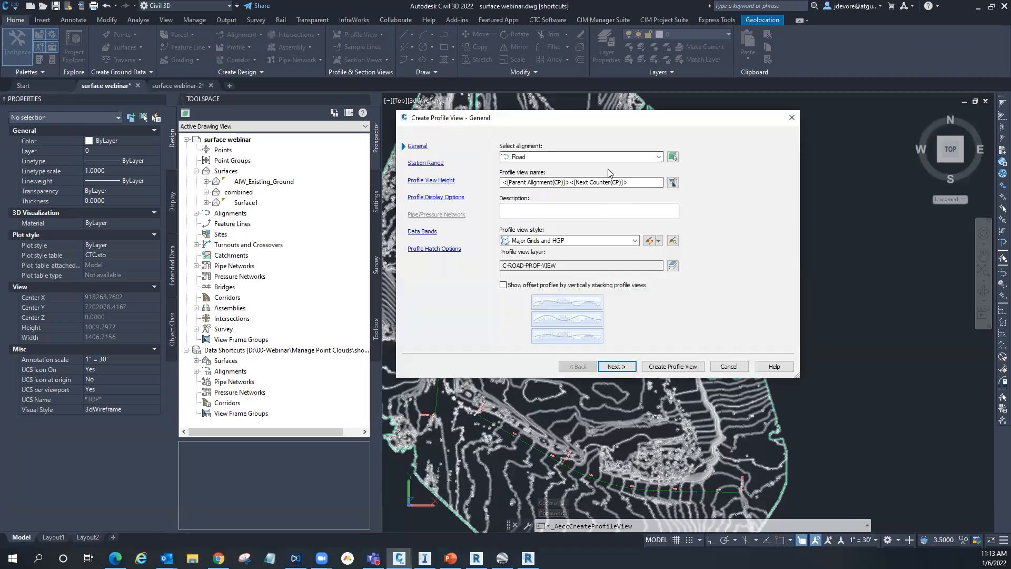
left_click(606, 157)
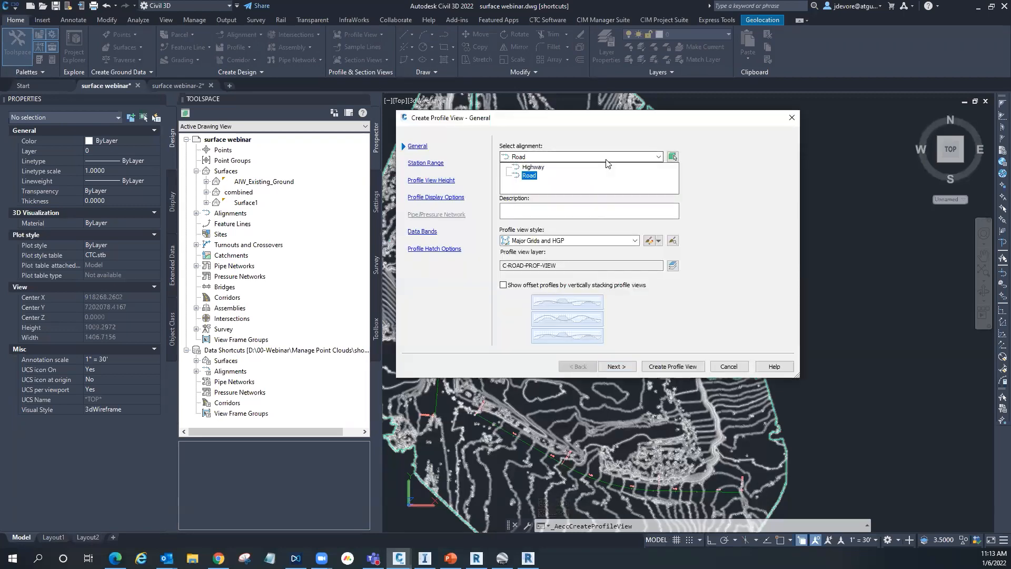
left_click(532, 175)
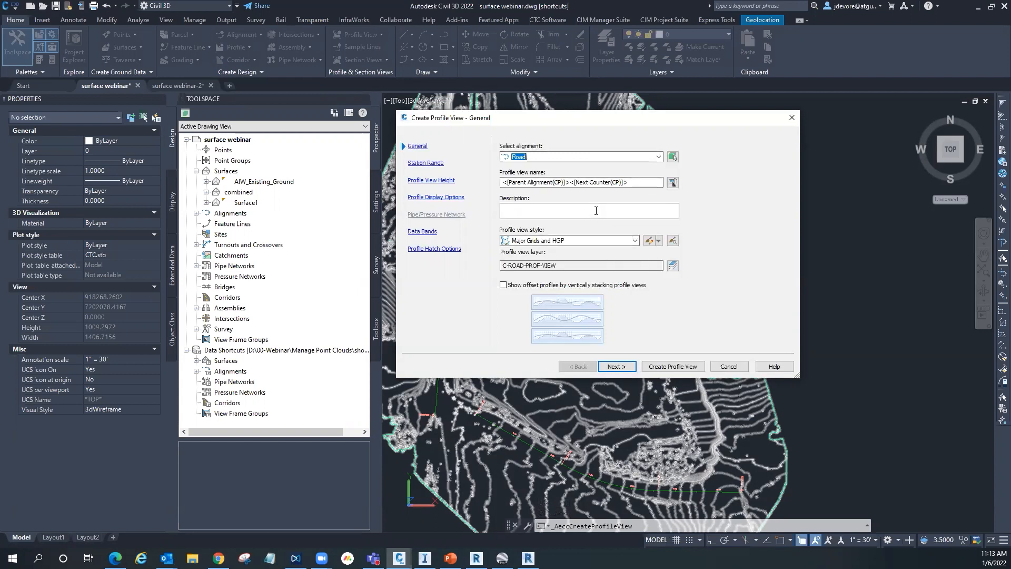
left_click(672, 183)
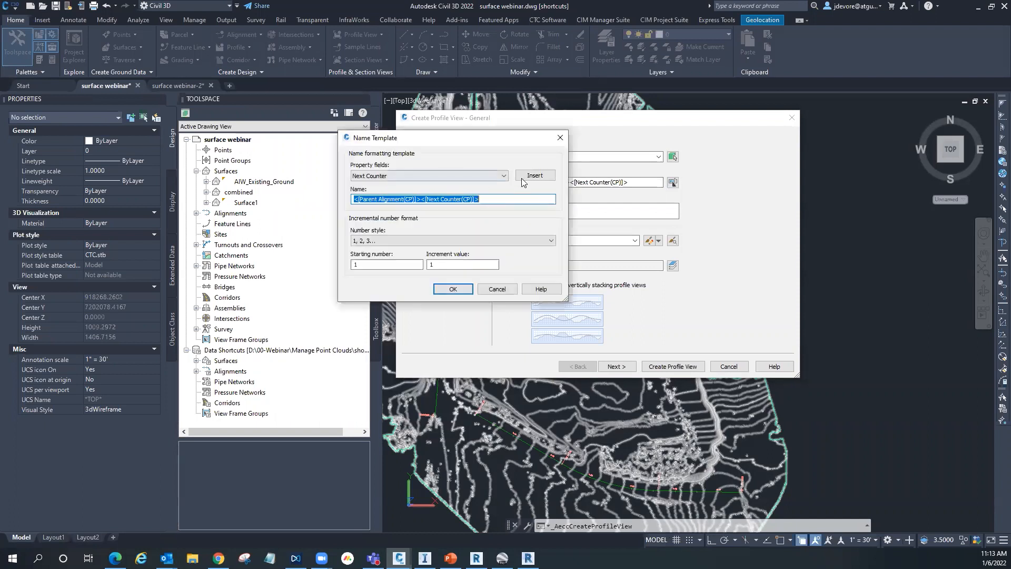
left_click(493, 176)
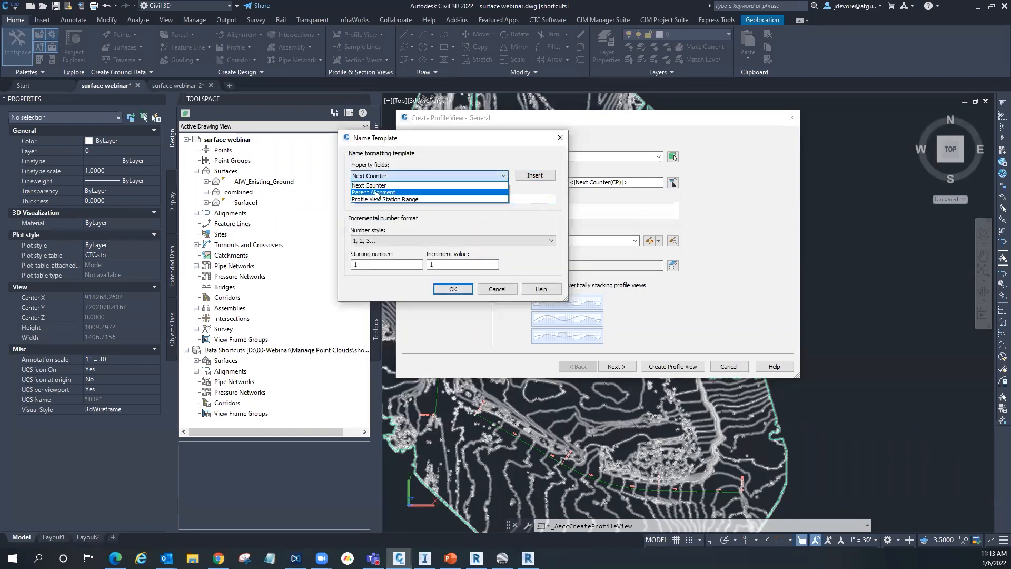
left_click(375, 193)
left_click(534, 177)
left_click(434, 199)
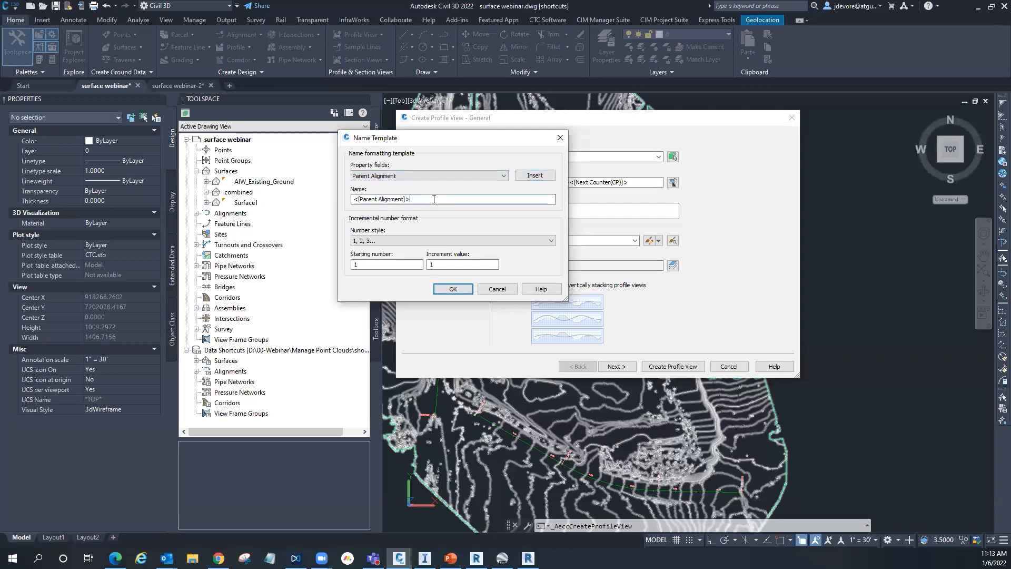
left_click(452, 289)
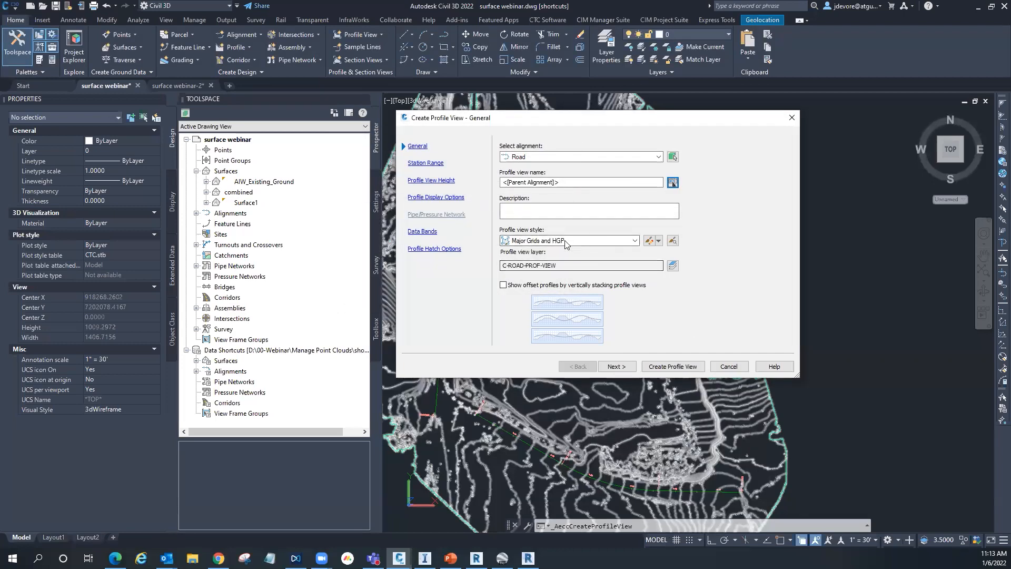
Step: Place the Road profile view southeast of the surface, with automatic station range and height and the EG-FG Elevations and Stations band set
left_click(615, 366)
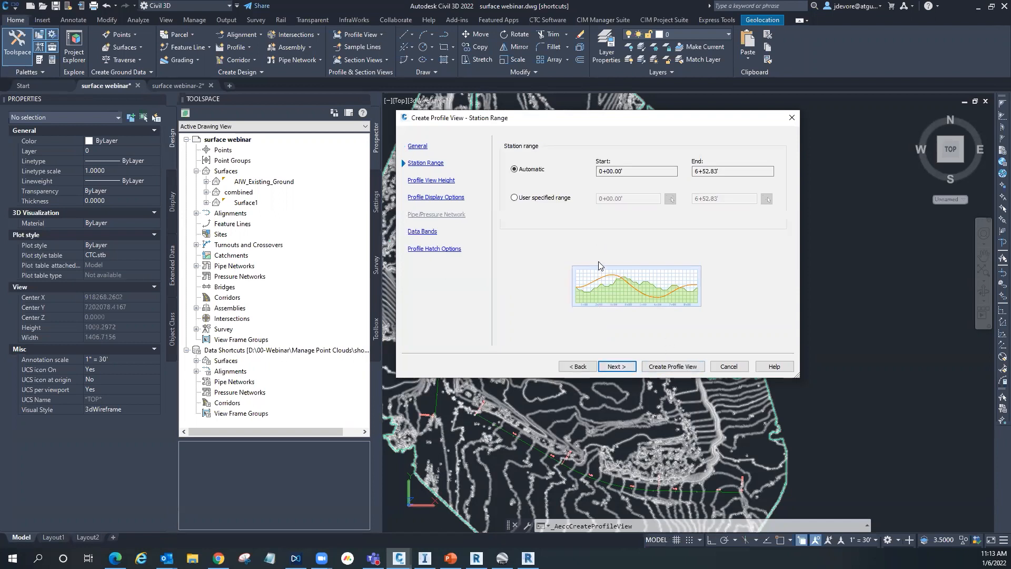
left_click(616, 367)
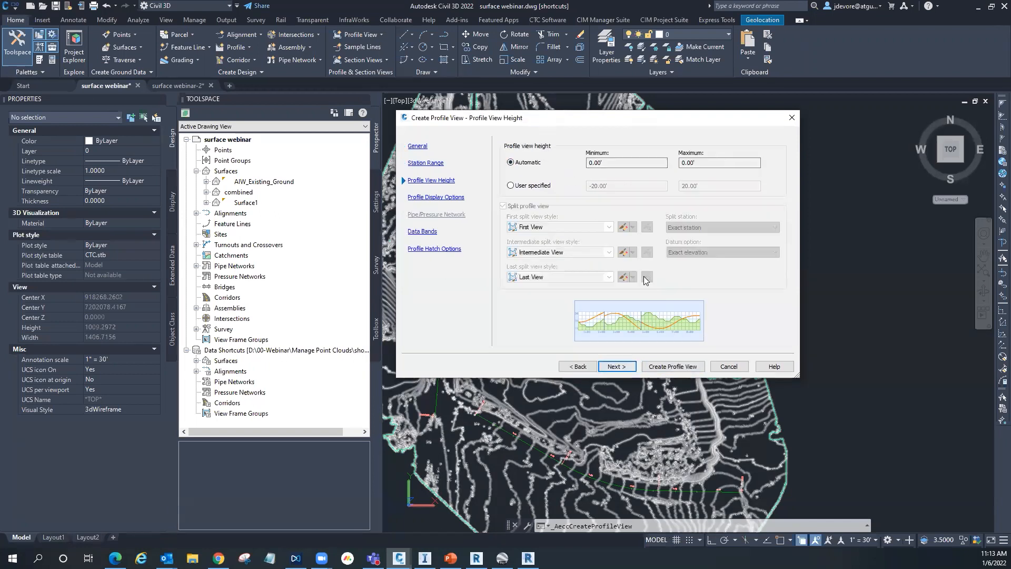
left_click(618, 367)
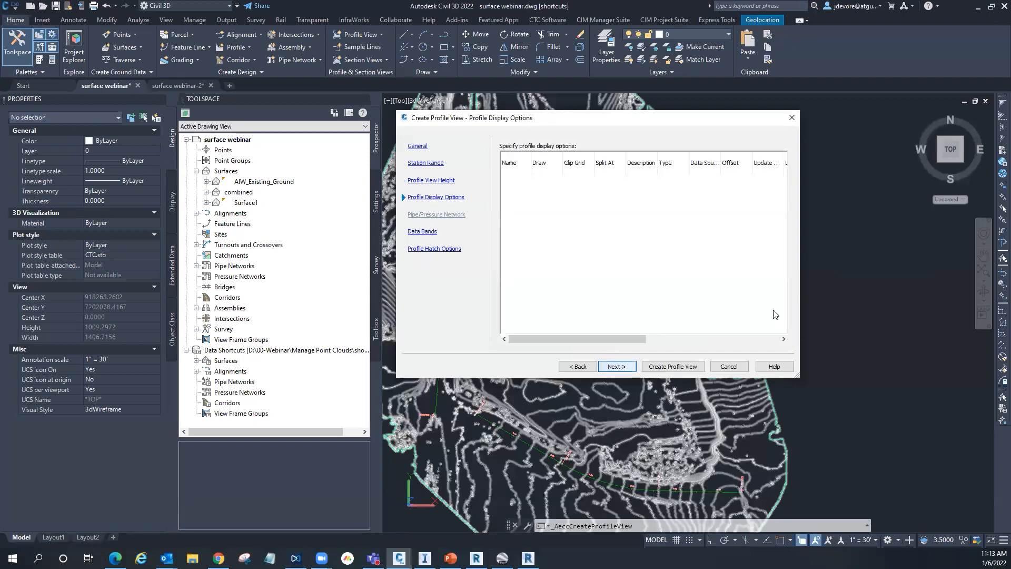
left_click(616, 366)
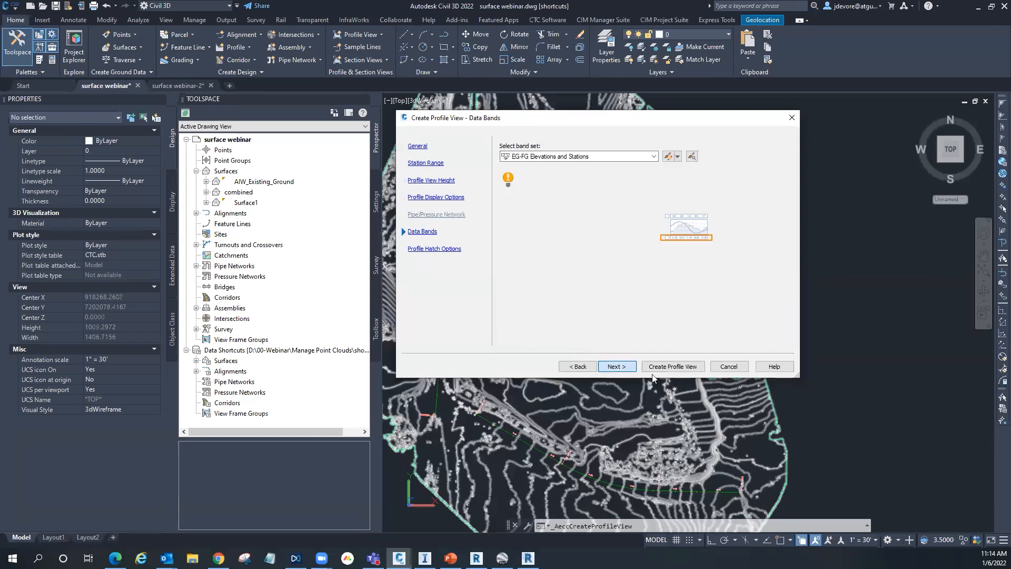
left_click(627, 366)
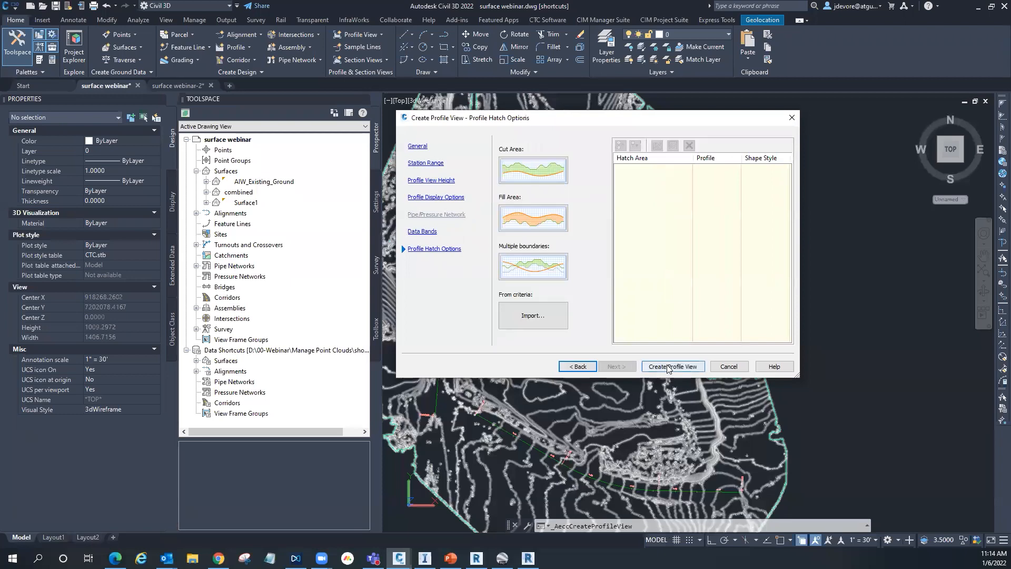
left_click(673, 366)
scroll(522, 372, "down", 4)
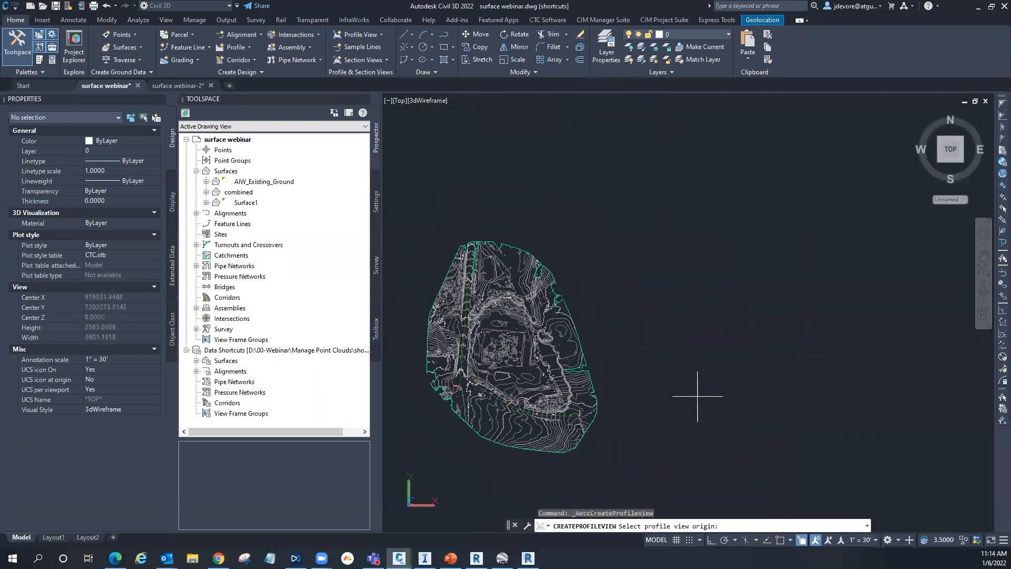
left_click(707, 406)
scroll(648, 398, "up", 2)
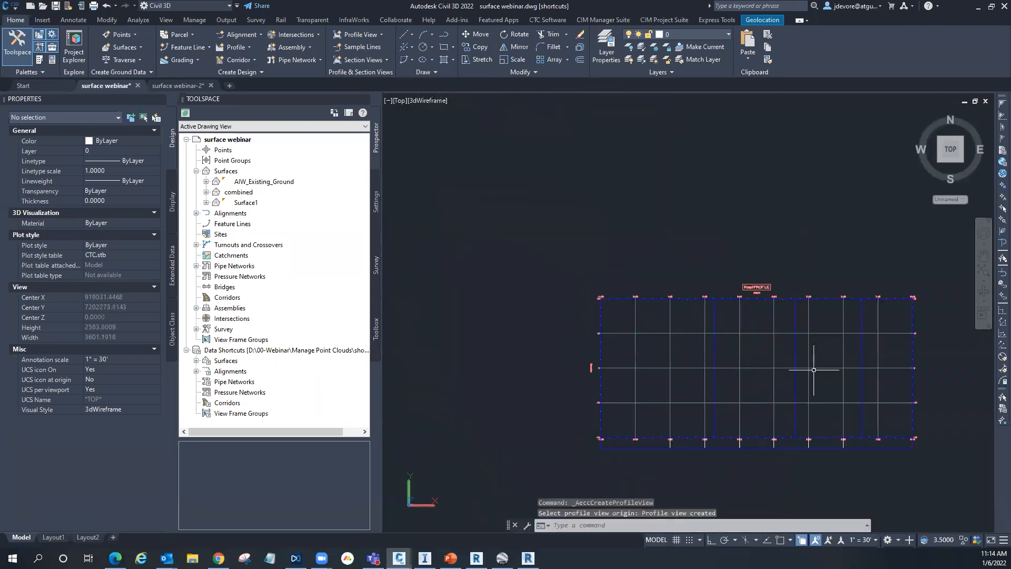
scroll(649, 399, "down", 2)
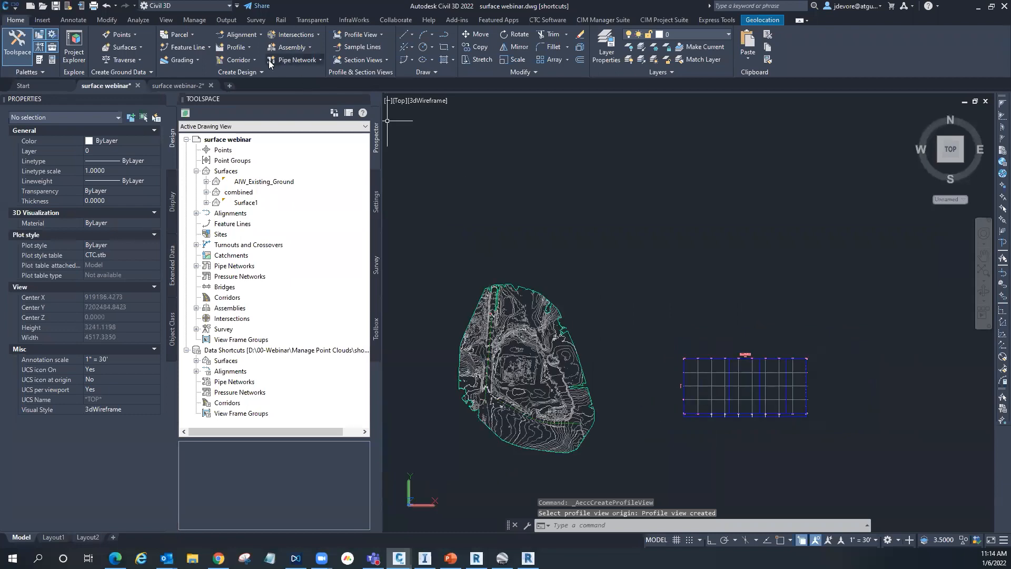
Step: Create a profile view for the Highway alignment with the default options and place it just above the Road profile view
left_click(356, 36)
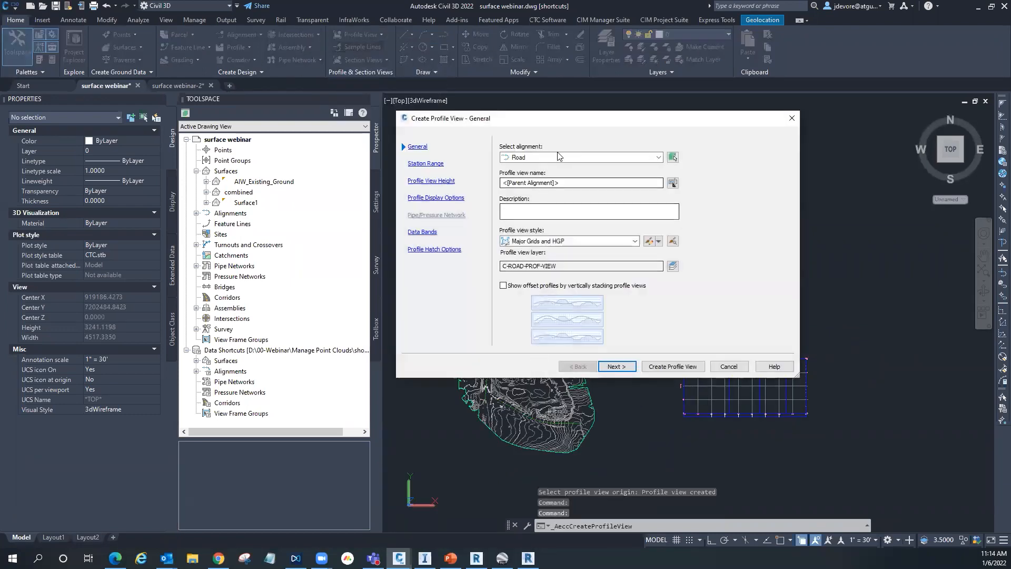
left_click(533, 158)
left_click(533, 168)
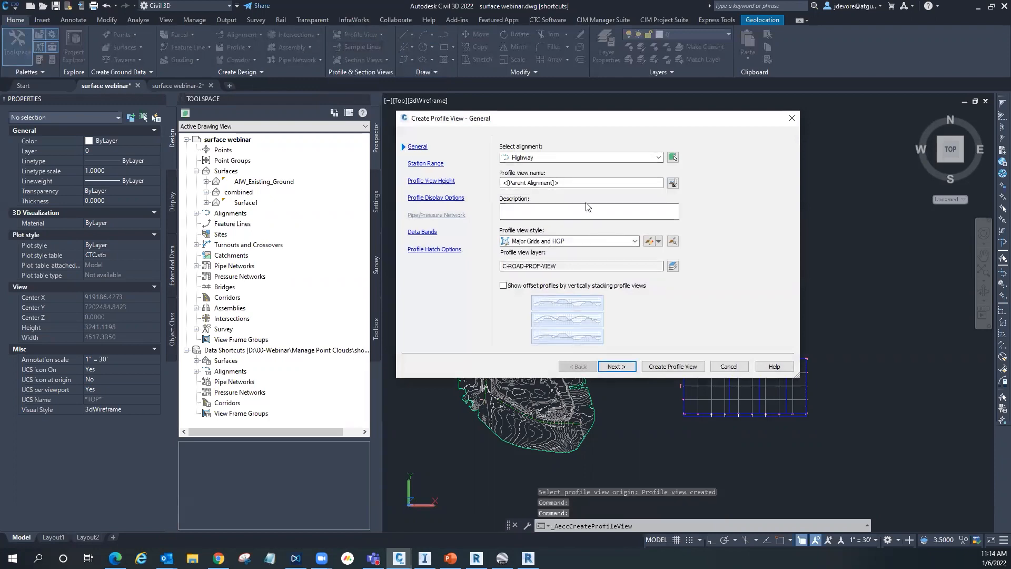
left_click(615, 367)
left_click(667, 367)
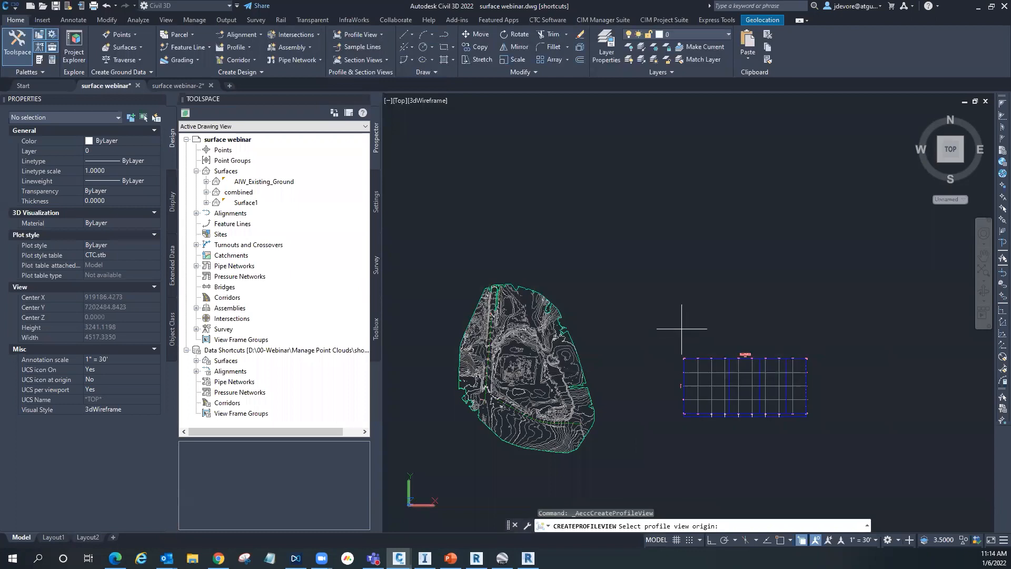
left_click(682, 329)
key("Escape")
key("Escape")
key("Escape")
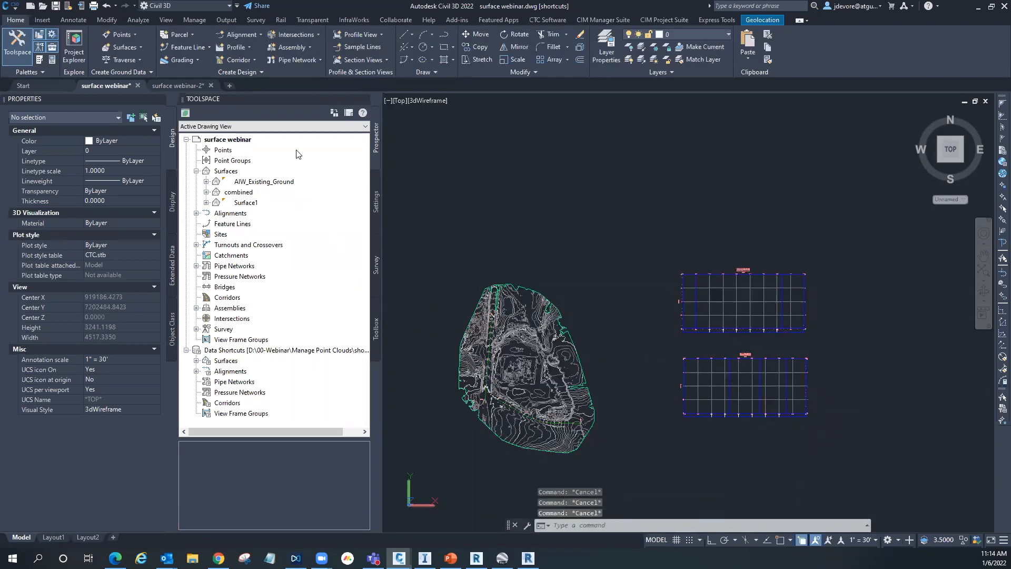
Step: Create a surface profile along the full Road alignment, sampled from the combined surface, and choose to draw it in a profile view
left_click(242, 50)
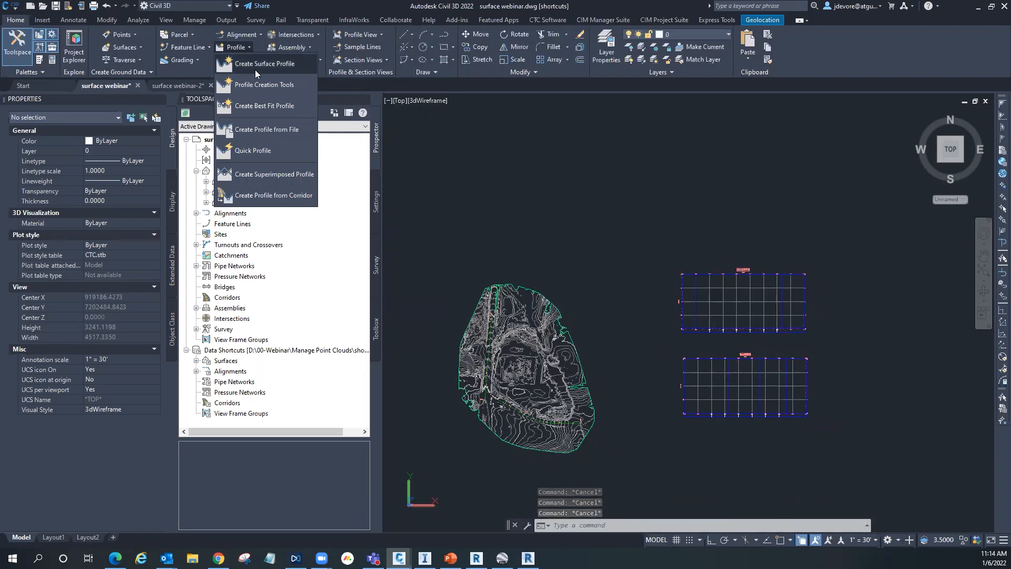
left_click(259, 64)
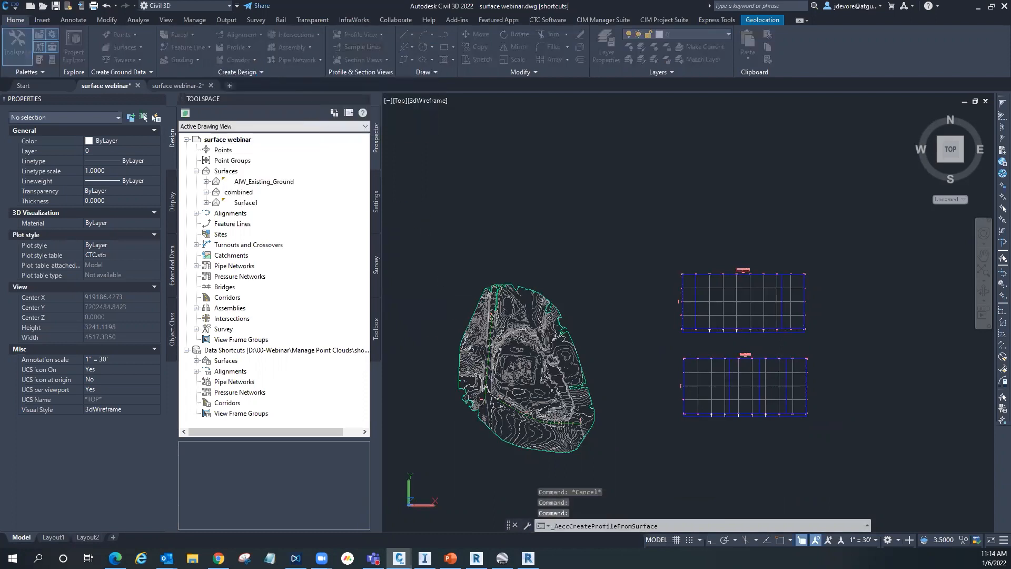
left_click(534, 173)
left_click(433, 189)
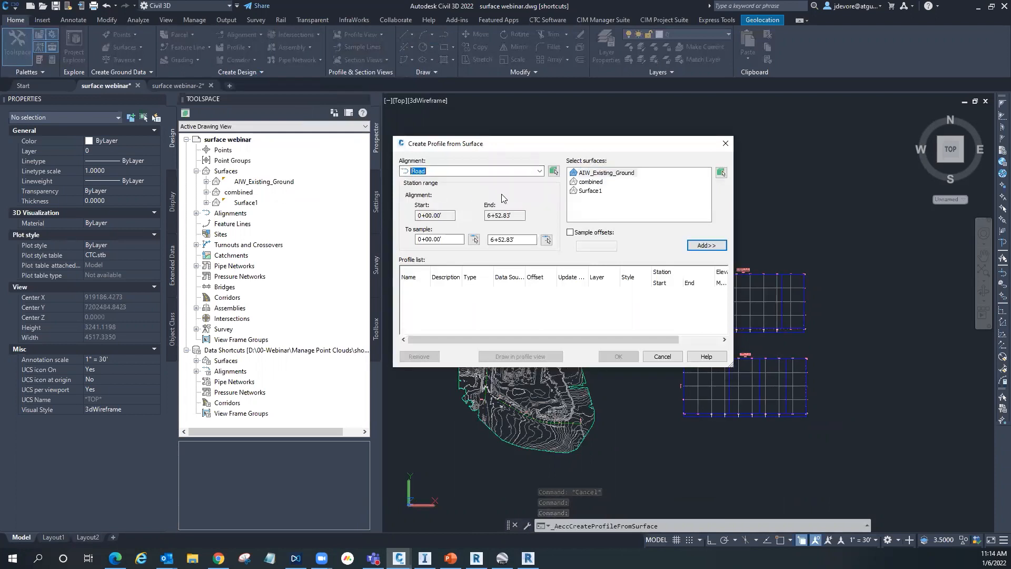
left_click(591, 182)
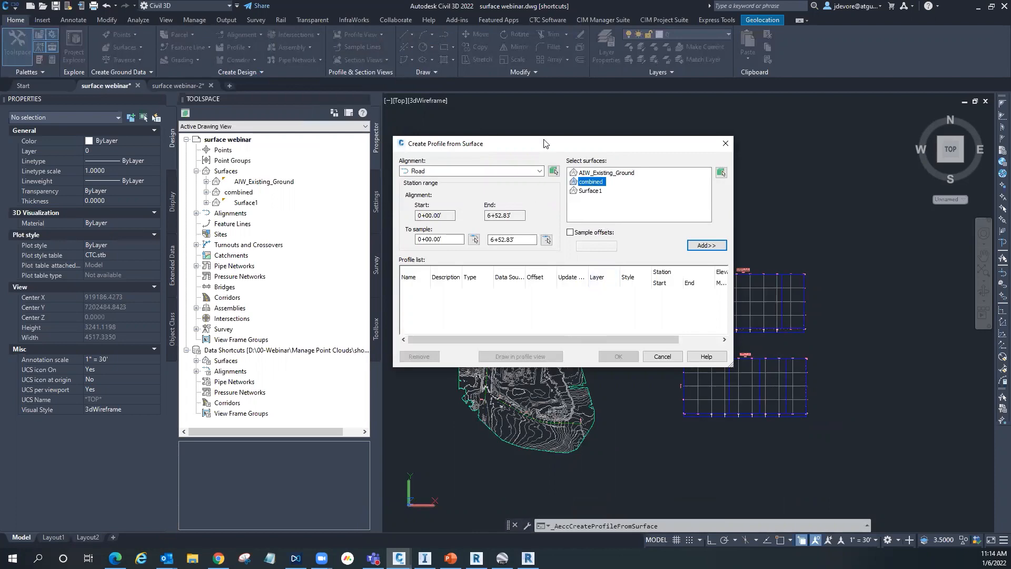
left_click_drag(544, 143, 739, 162)
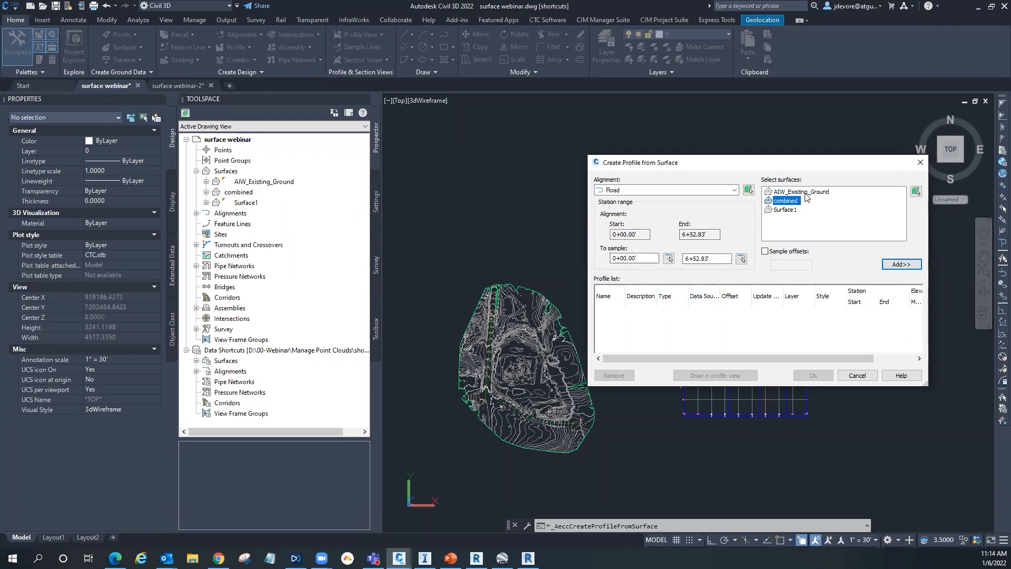
left_click(898, 264)
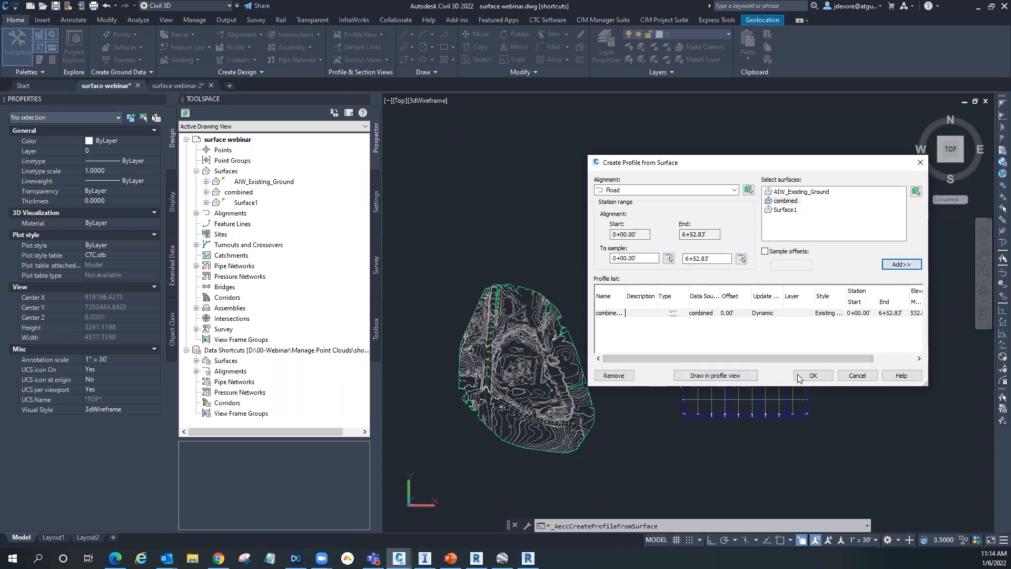
left_click(726, 376)
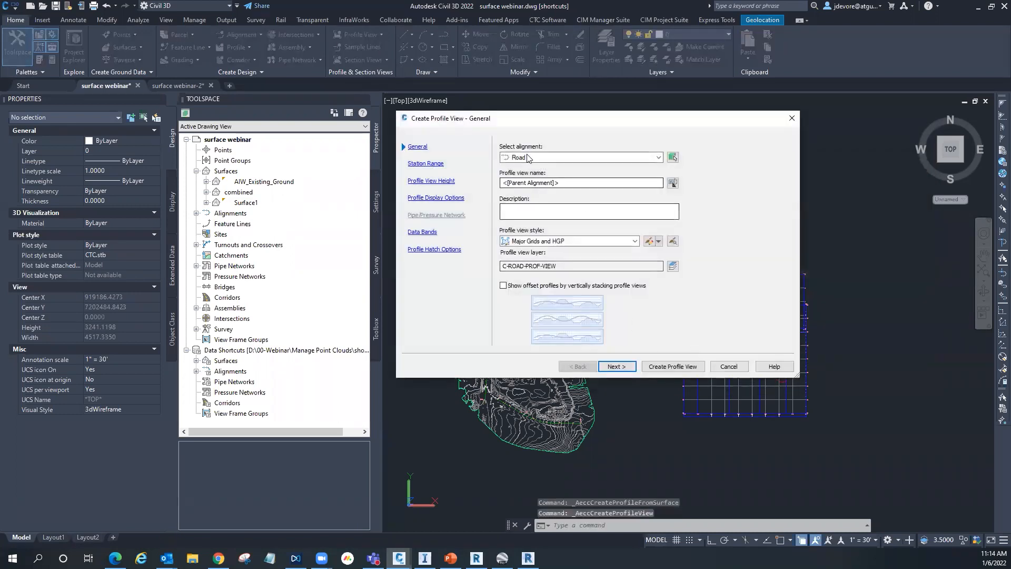
Step: Create another Road profile view with the automatic station range and place it above the two existing profile views
left_click(623, 370)
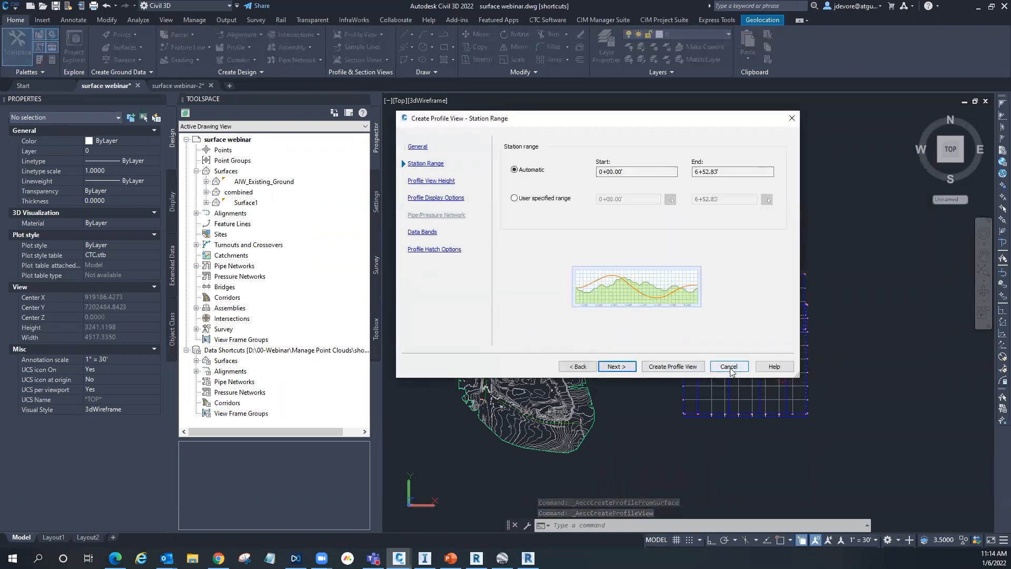
left_click(673, 367)
scroll(684, 361, "down", 4)
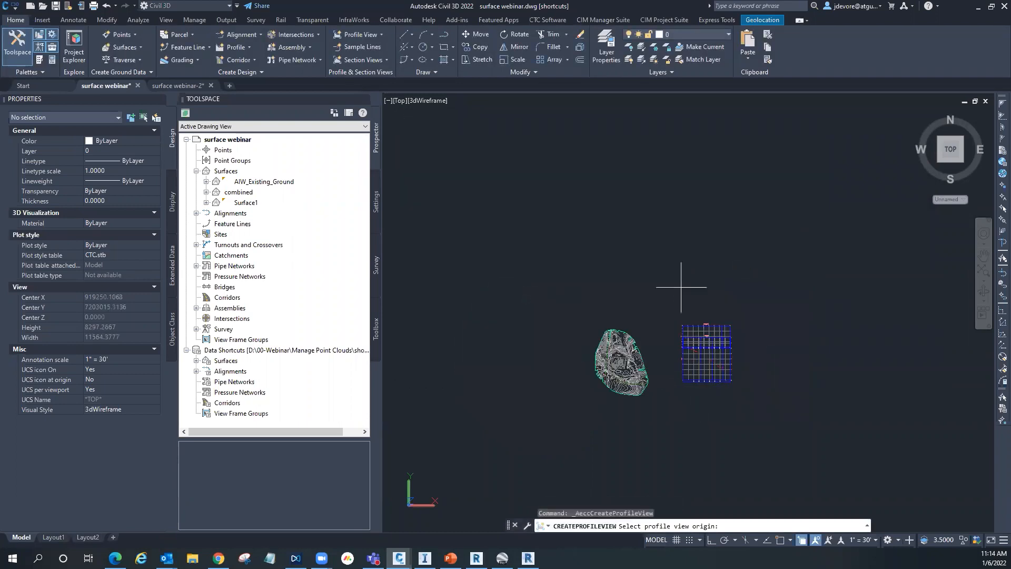
left_click(680, 304)
key("Escape")
key("Escape")
key("Escape")
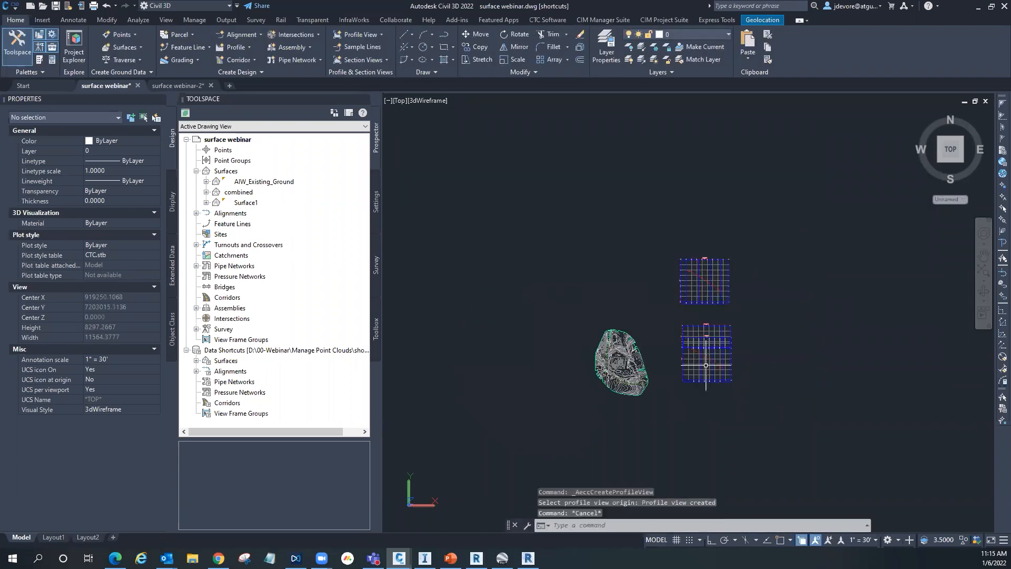
Step: Delete all three profile views together with the sampled Road surface profile
scroll(733, 378, "up", 5)
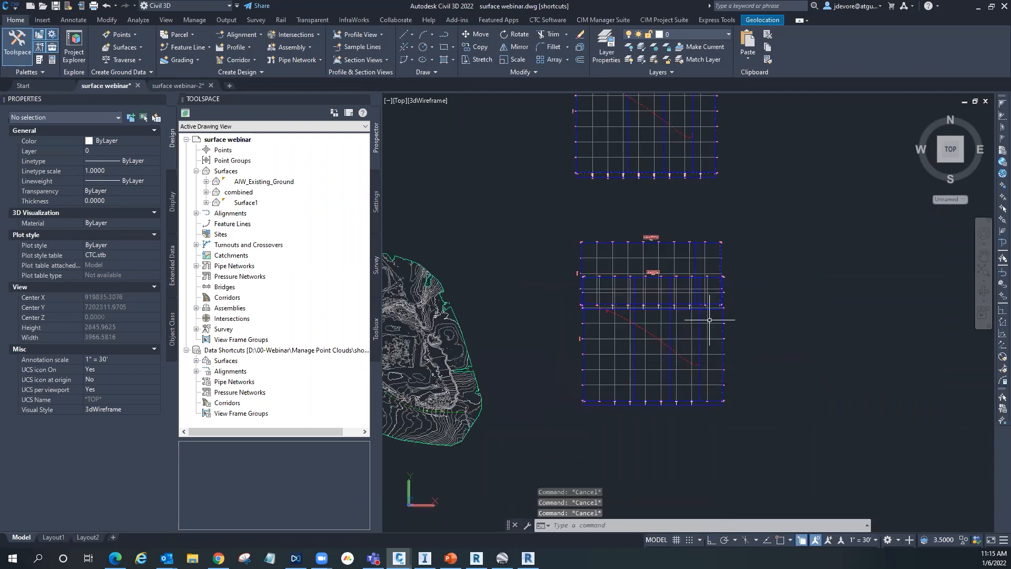
left_click(722, 375)
left_click(687, 421)
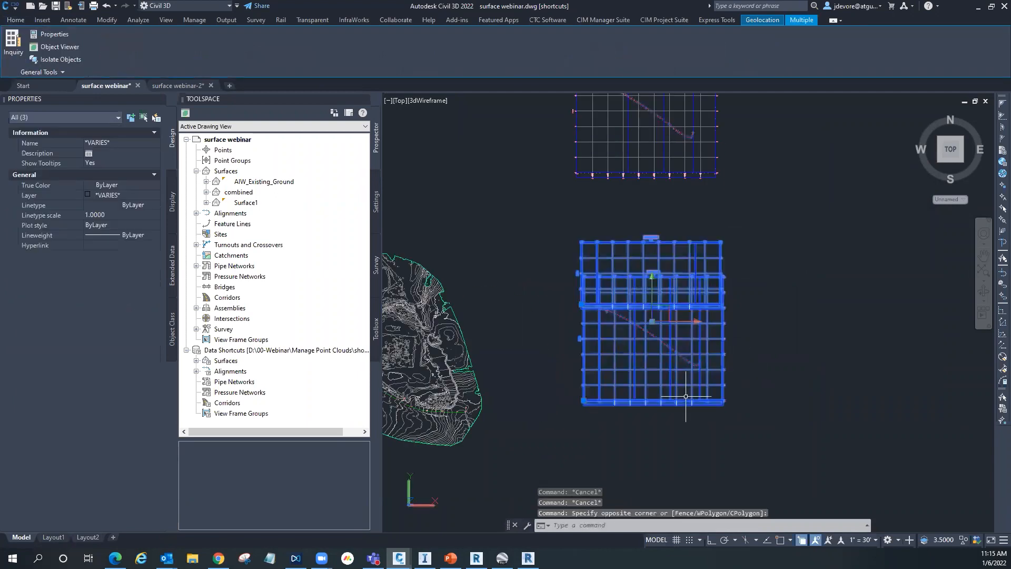
key("Delete")
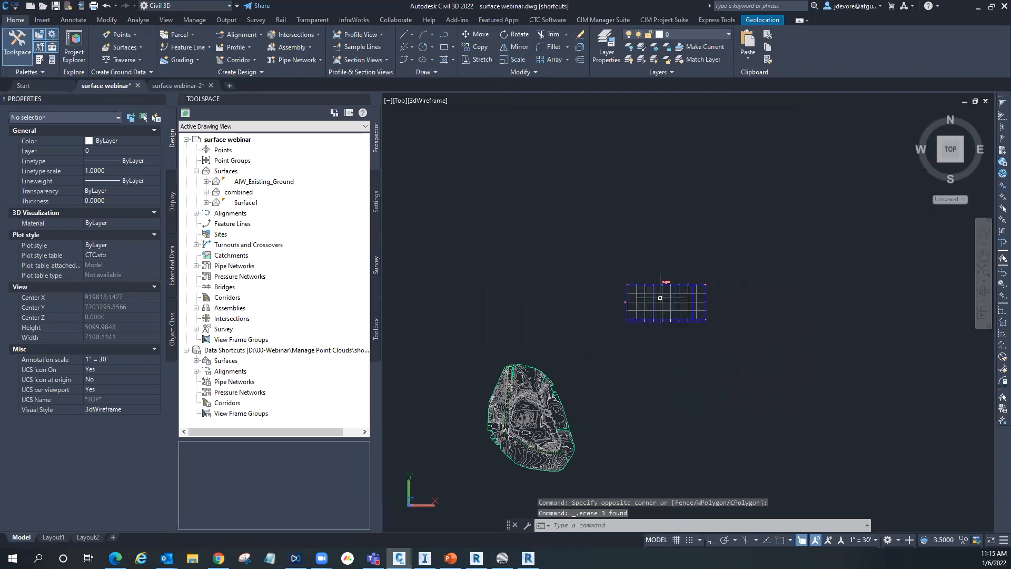
left_click(636, 315)
key("Delete")
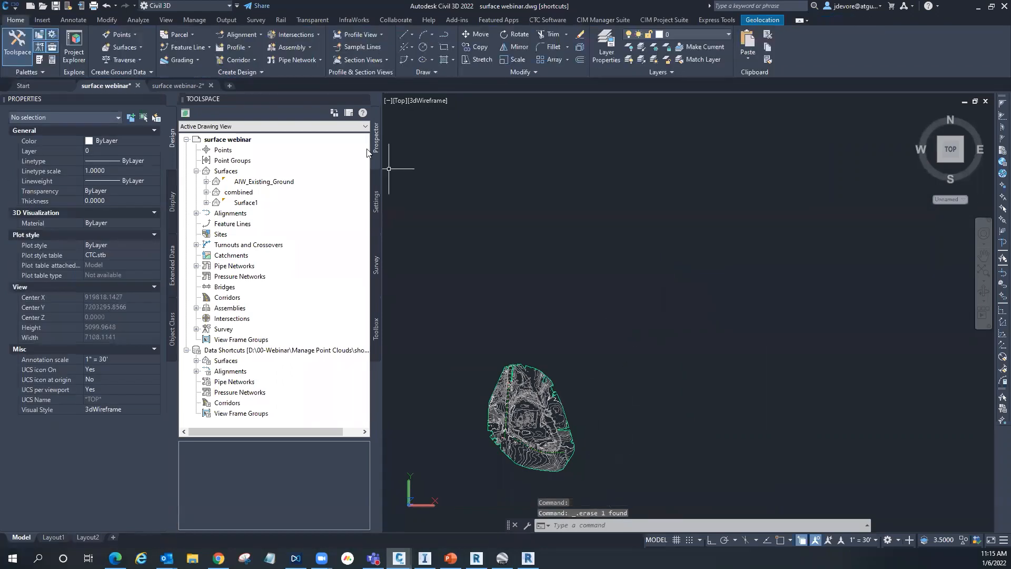
Step: Sample the combined surface along the full Road alignment as a surface profile and choose to draw it in a profile view
left_click(240, 46)
left_click(262, 64)
left_click(785, 201)
left_click(902, 264)
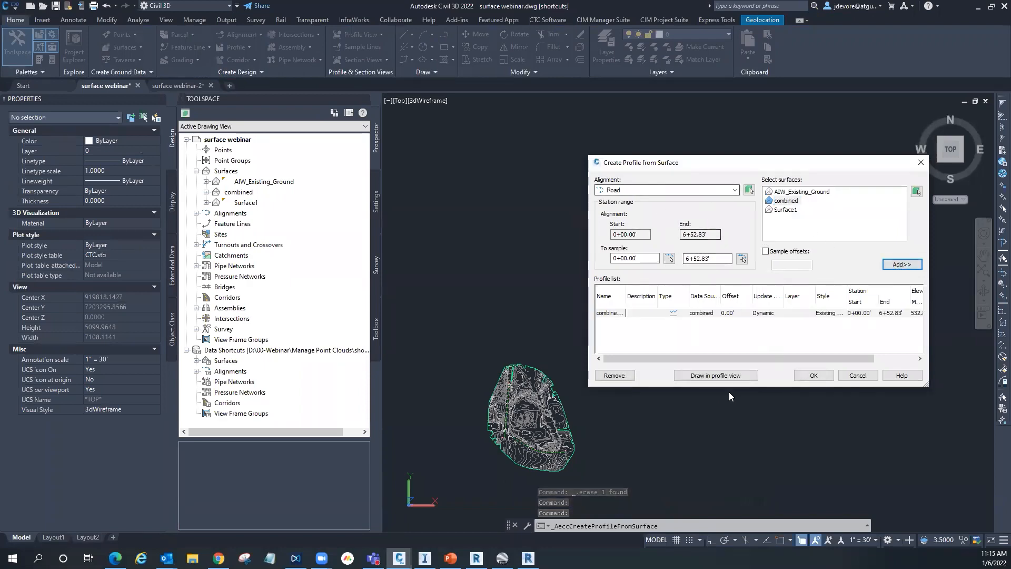
left_click(716, 375)
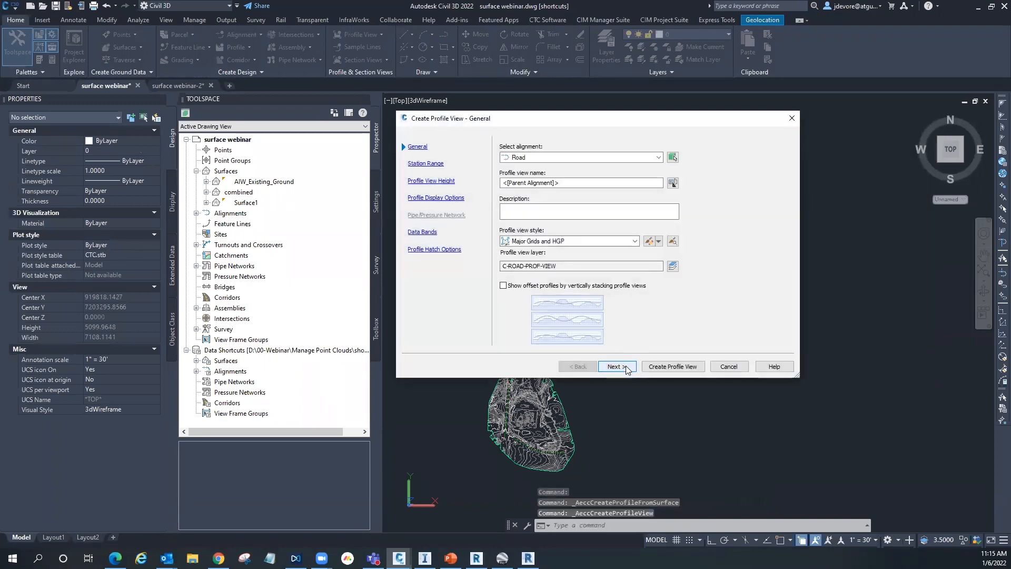
Step: Create the Road profile view with the Major Grids and HGP style and place it in the empty area east of the terrain surface
left_click(617, 366)
left_click(673, 366)
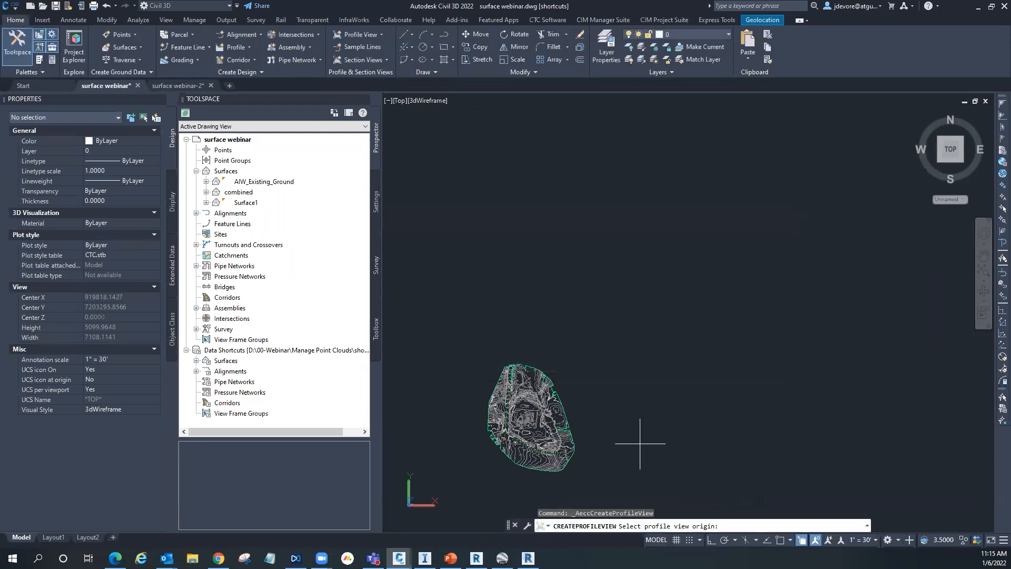
left_click(675, 412)
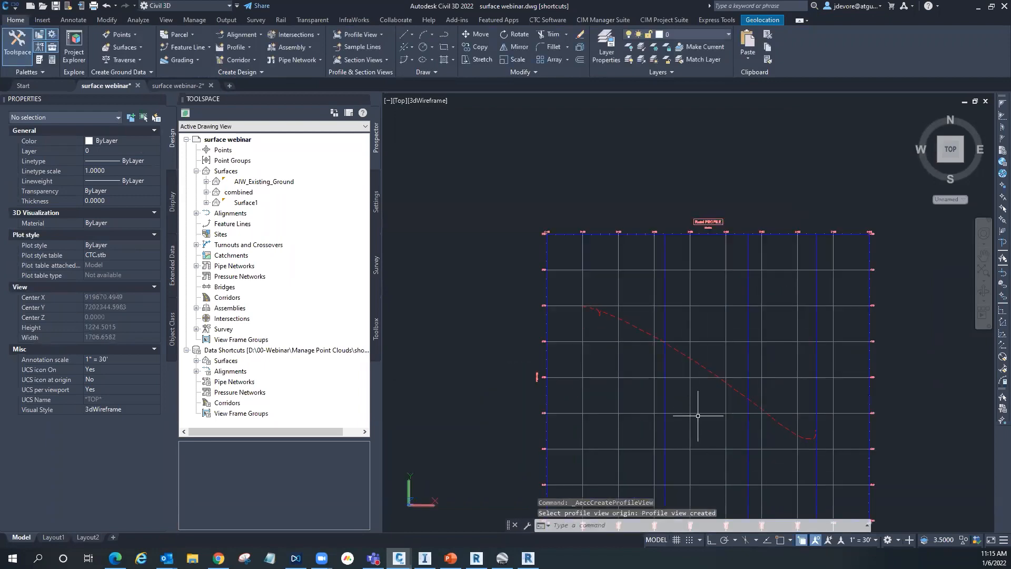
key("Escape")
key("Escape")
key("Escape")
Step: Create a layout profile in the Road profile view using the Design Profile style and the Complete Label Set
scroll(685, 227, "up", 4)
scroll(675, 223, "down", 6)
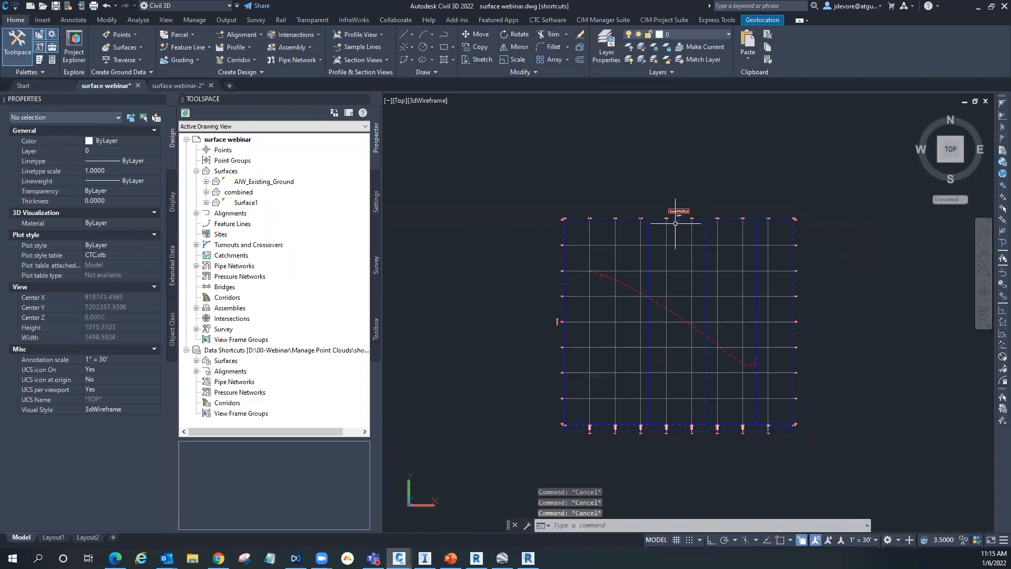
scroll(637, 284, "up", 5)
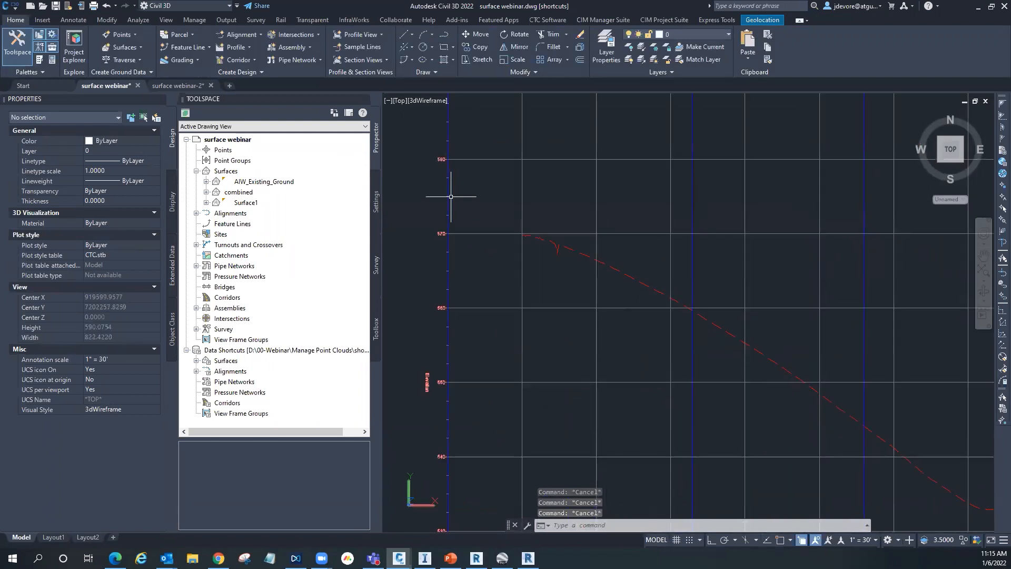
scroll(450, 197, "down", 4)
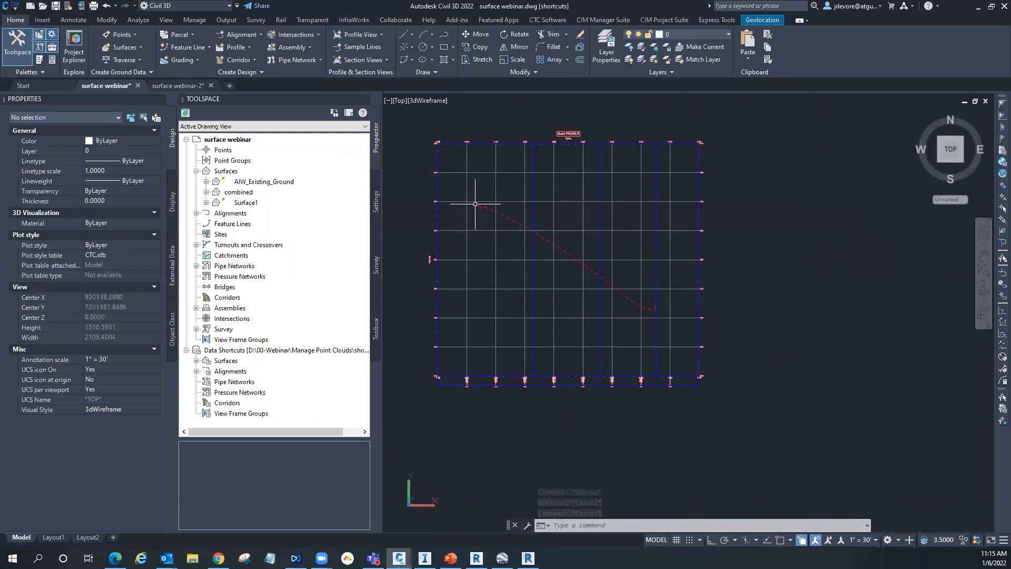
scroll(499, 206, "up", 2)
scroll(499, 207, "up", 2)
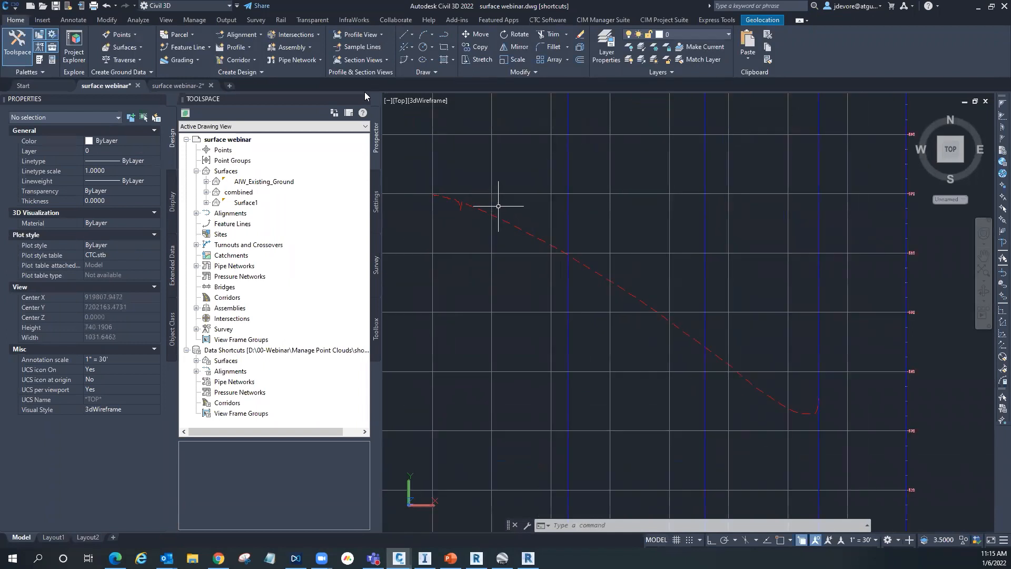
left_click(245, 48)
left_click(255, 88)
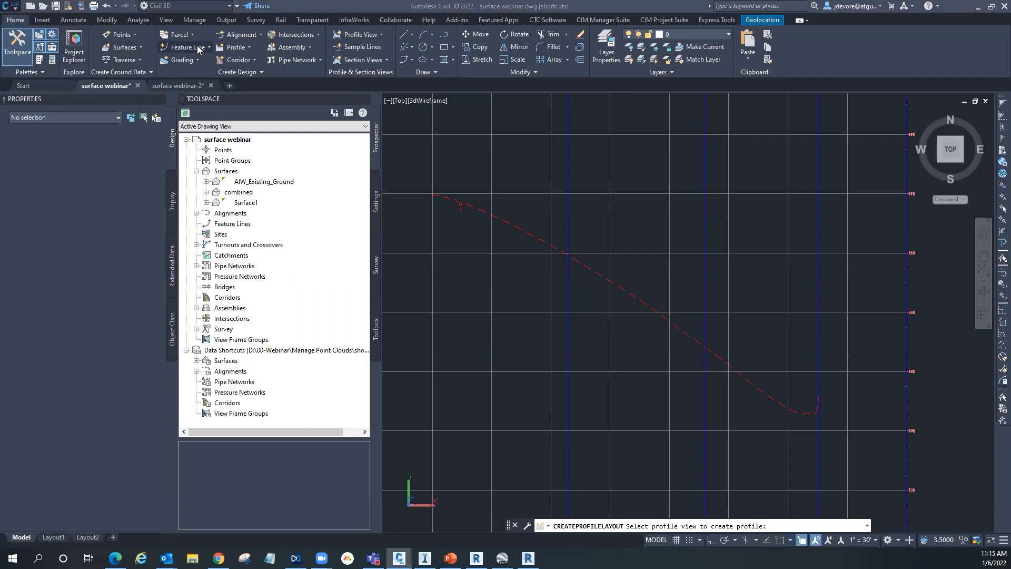
left_click(248, 47)
left_click(254, 86)
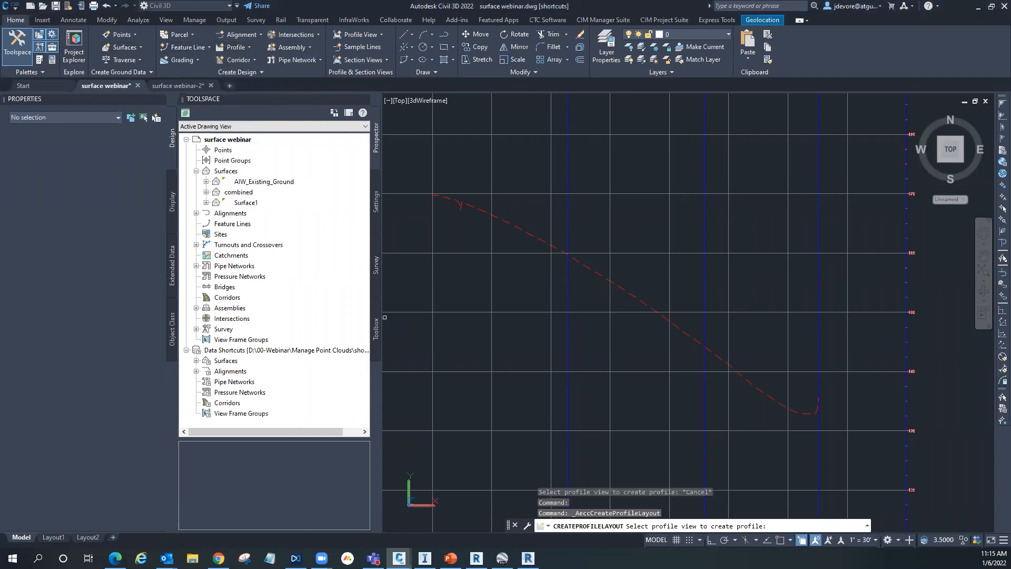
left_click(551, 399)
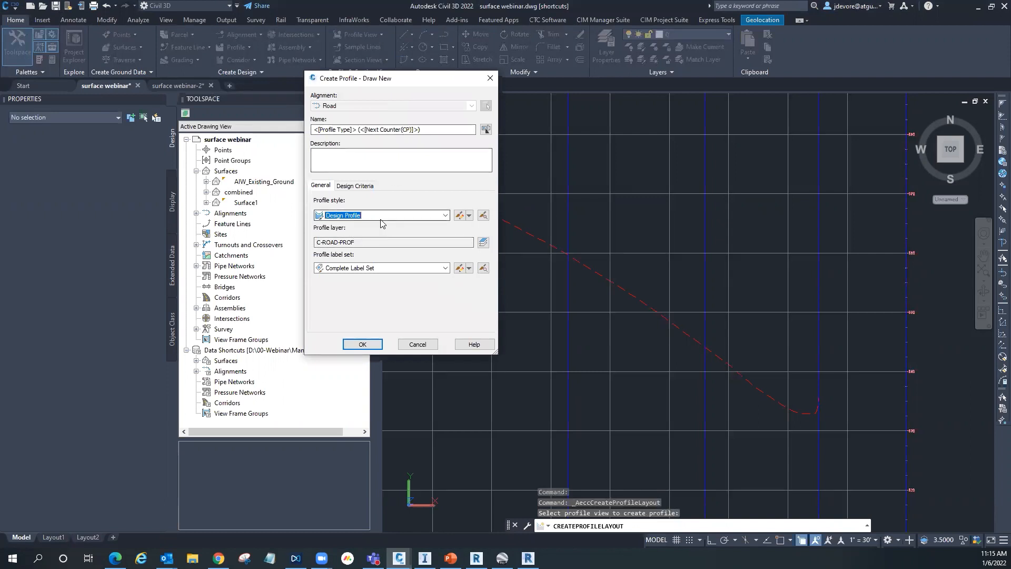
left_click(363, 345)
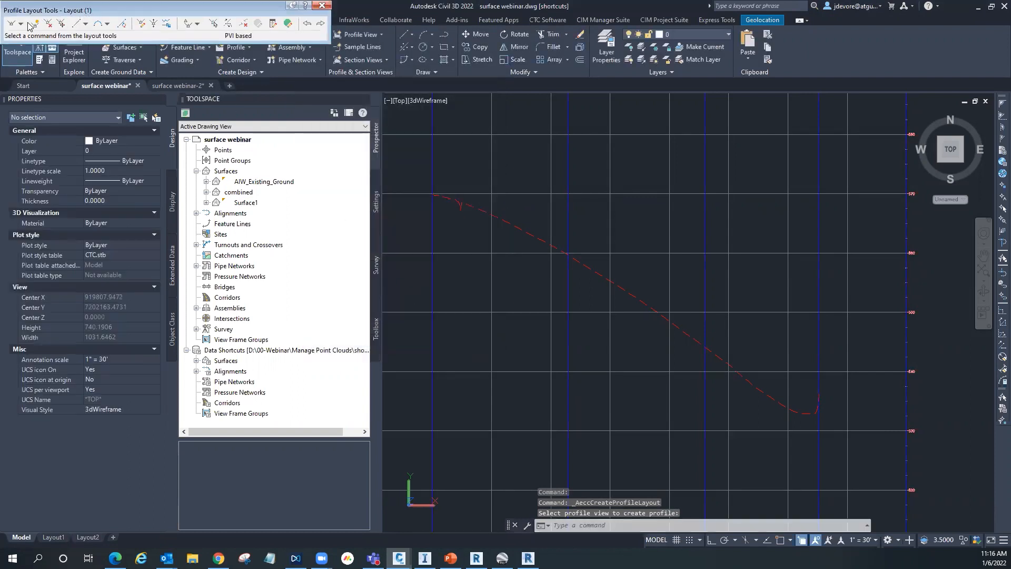
Step: Draw the first design tangent from the ground profile's start endpoint to about station 2+23, elevation 560
left_click(10, 25)
scroll(433, 192, "up", 2)
right_click(433, 200, "shift")
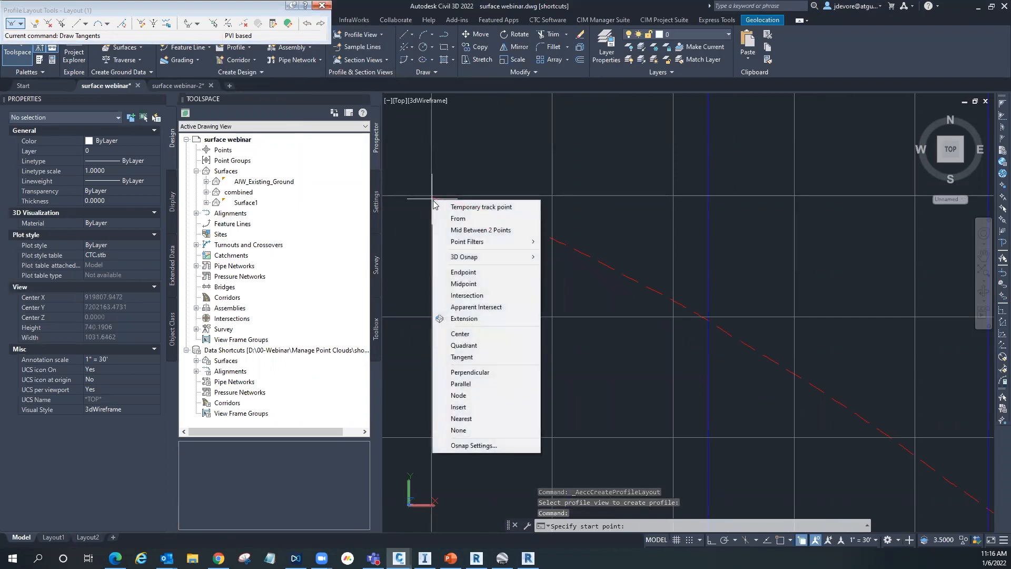
key("e")
left_click(431, 198)
scroll(445, 258, "down", 5)
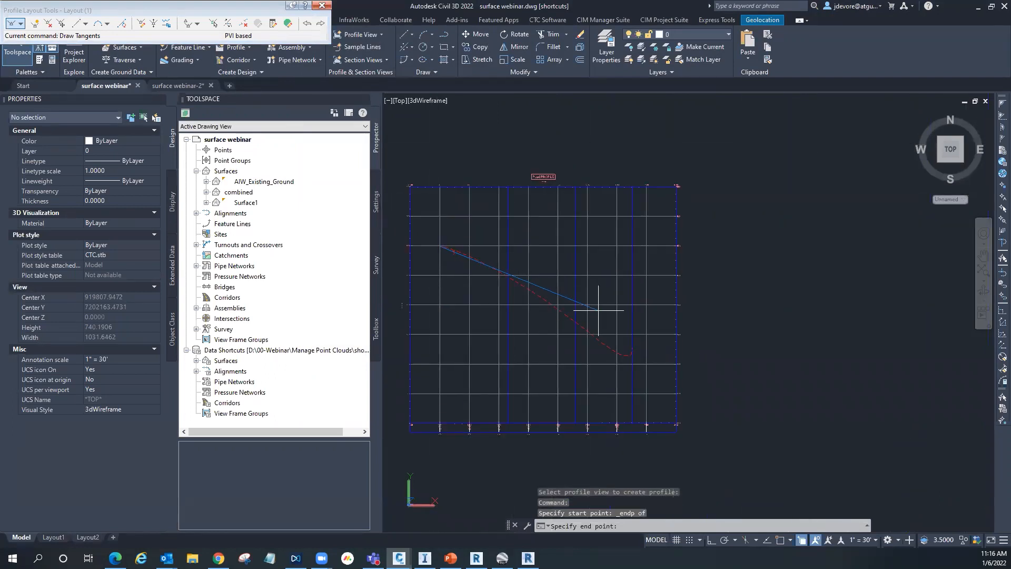
scroll(513, 279, "up", 4)
scroll(553, 280, "down", 4)
scroll(546, 280, "up", 2)
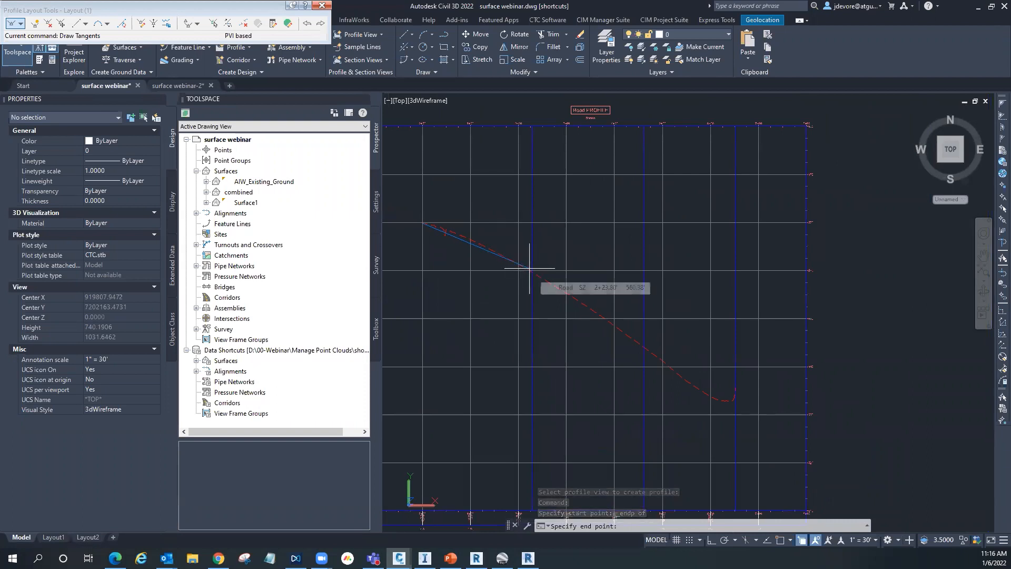
left_click(530, 268)
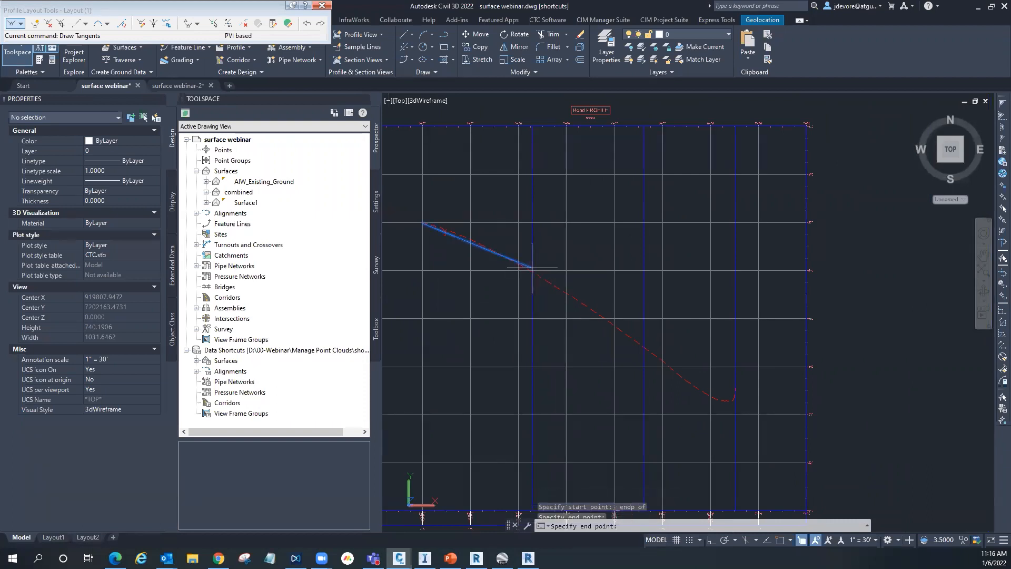
Step: Continue the design tangents along the ground profile through about stations 5+10 and 6+11, ending on its endpoint at about station 6+47
left_click(667, 363)
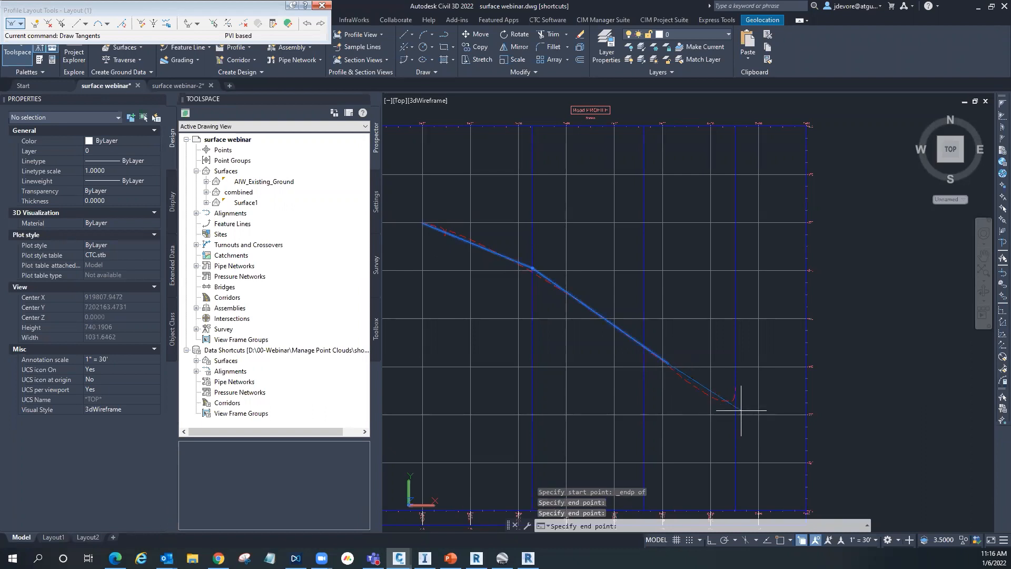
left_click(716, 396)
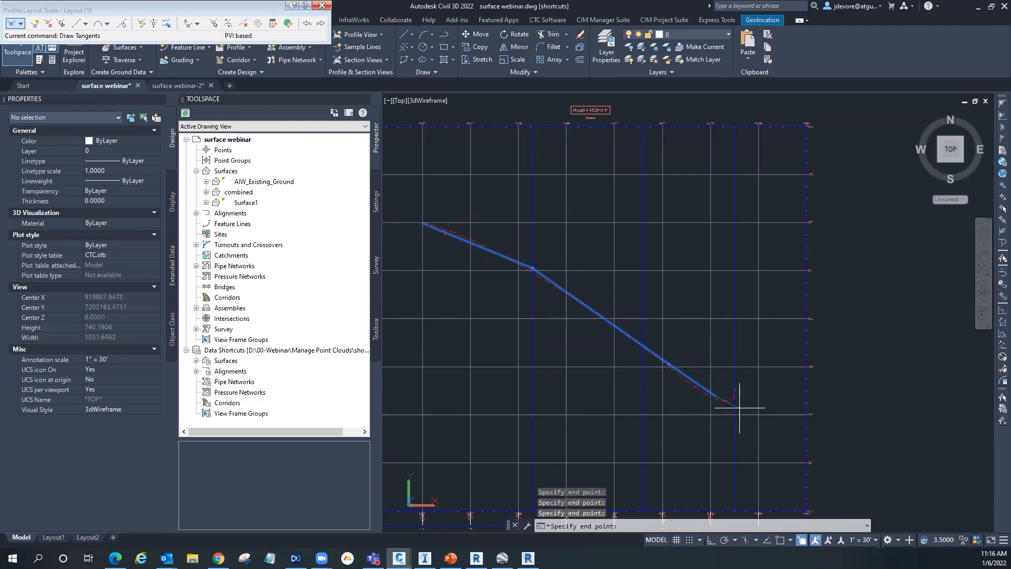
scroll(739, 406, "up", 5)
right_click(732, 400, "shift")
key("e")
left_click(730, 398)
key("Return")
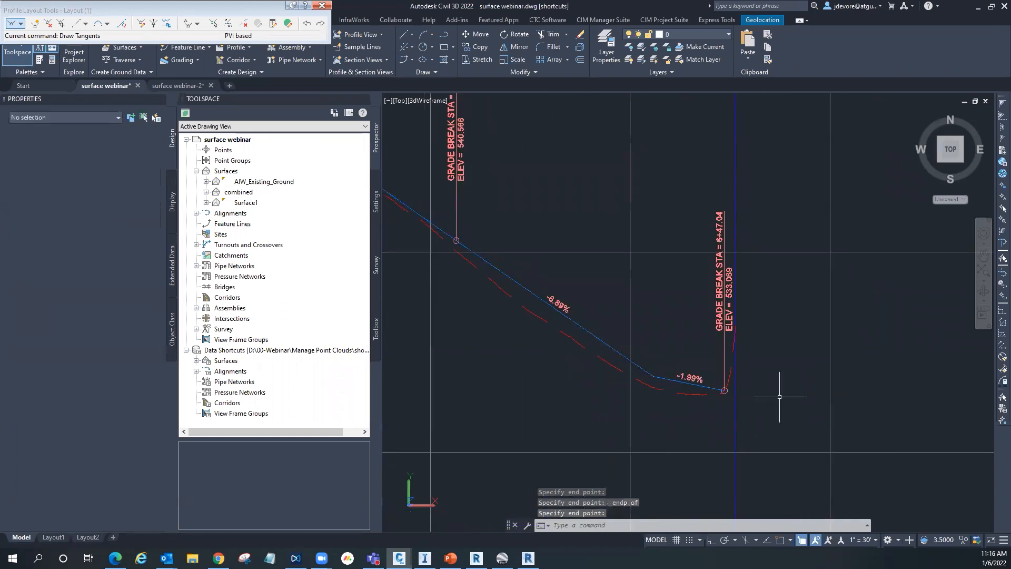
scroll(740, 390, "down", 4)
key("Escape")
key("Escape")
key("Escape")
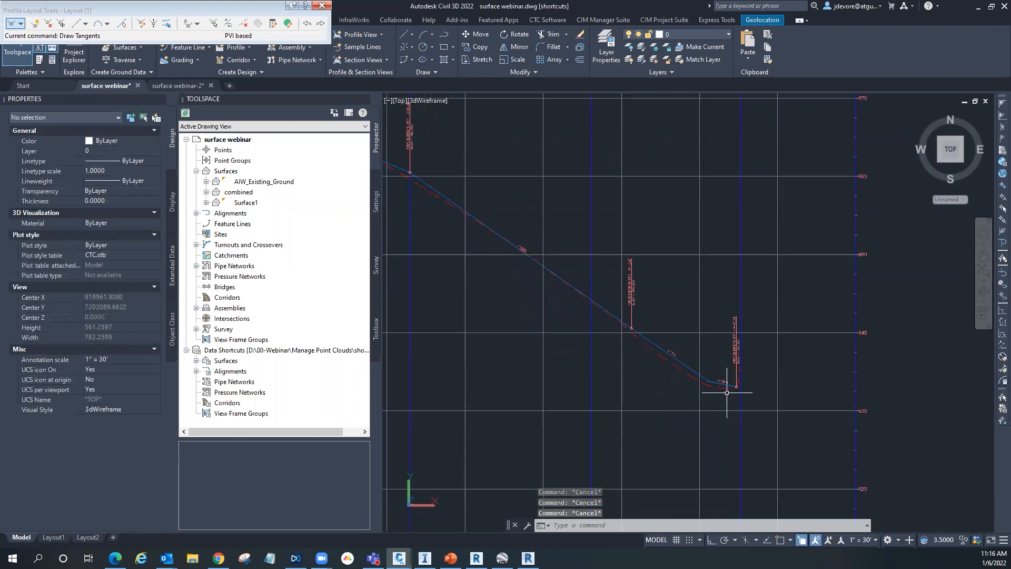
Step: Finish the Road design profile layout and close the Profile Layout Tools
scroll(732, 390, "down", 10)
scroll(696, 388, "up", 5)
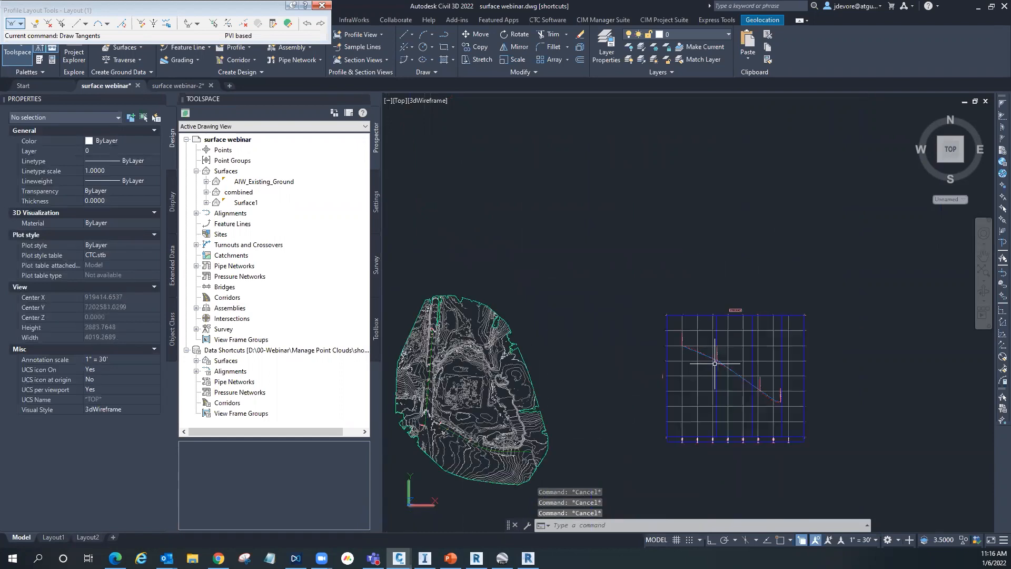
scroll(425, 438, "up", 3)
scroll(394, 304, "down", 6)
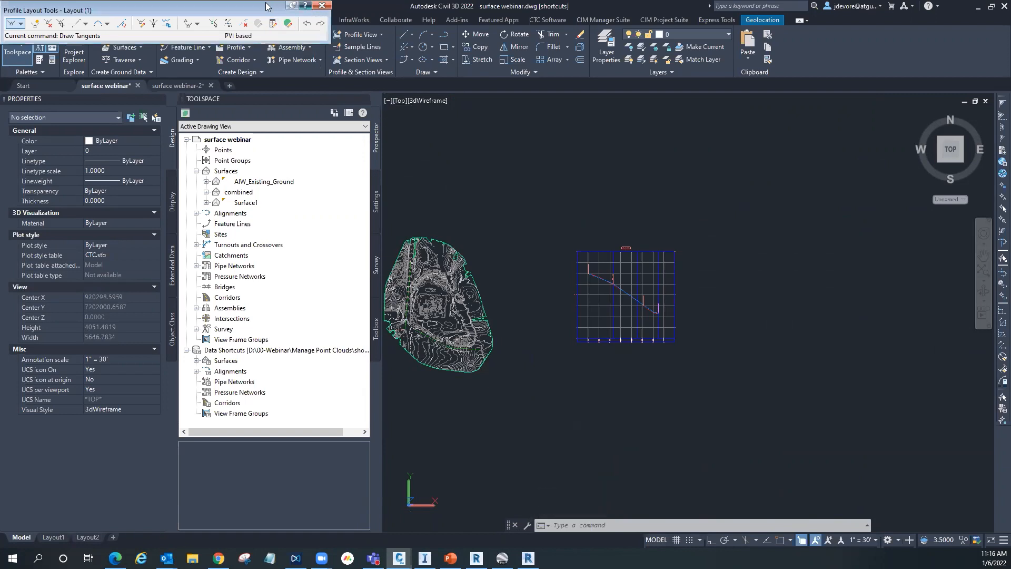
left_click(322, 5)
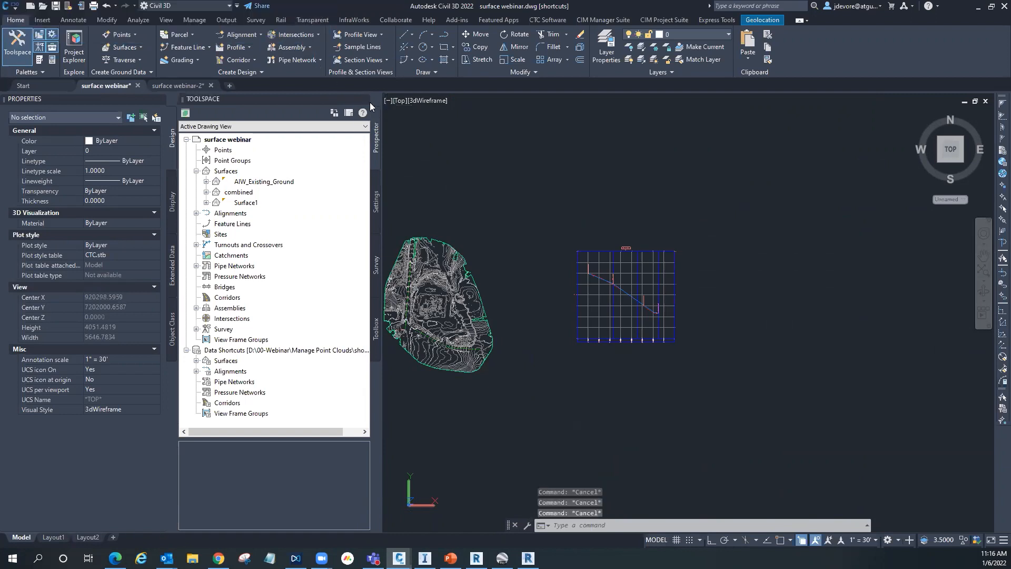
Step: Create an assembly of type Undivided Crowned Road with the Basic style and place its baseline between the terrain surface and the profile view
left_click(307, 48)
left_click(311, 68)
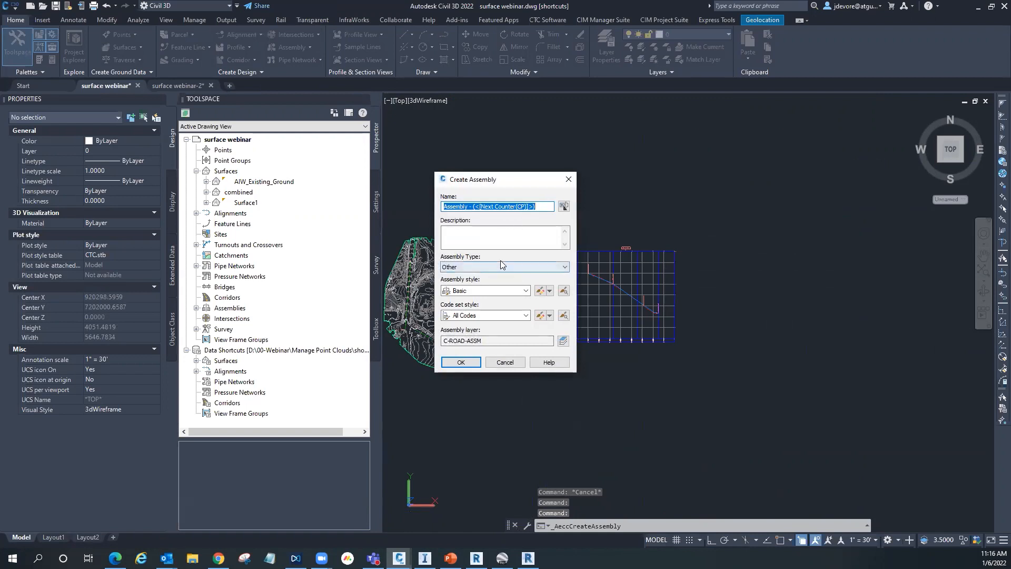
left_click(498, 267)
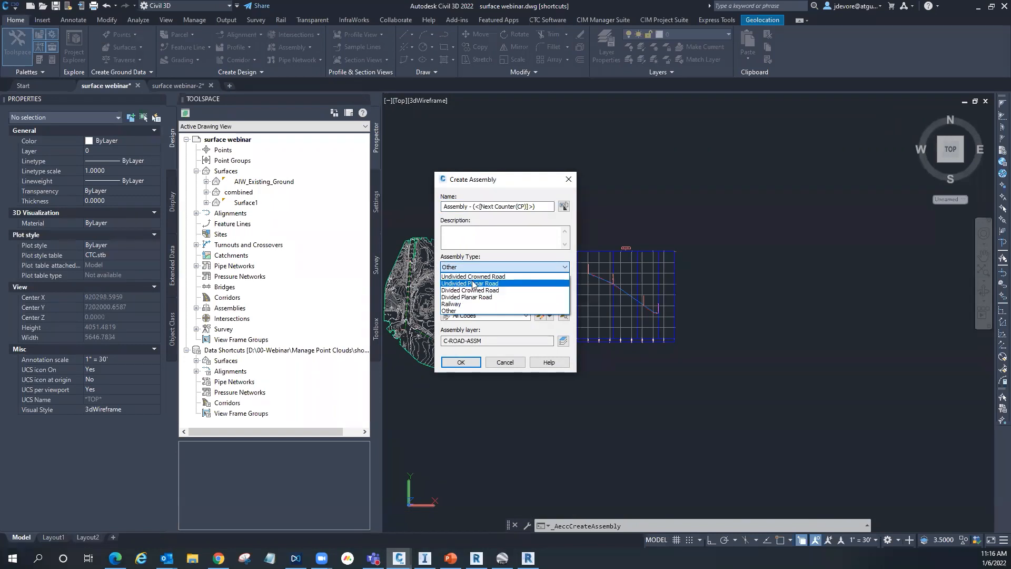
left_click(477, 277)
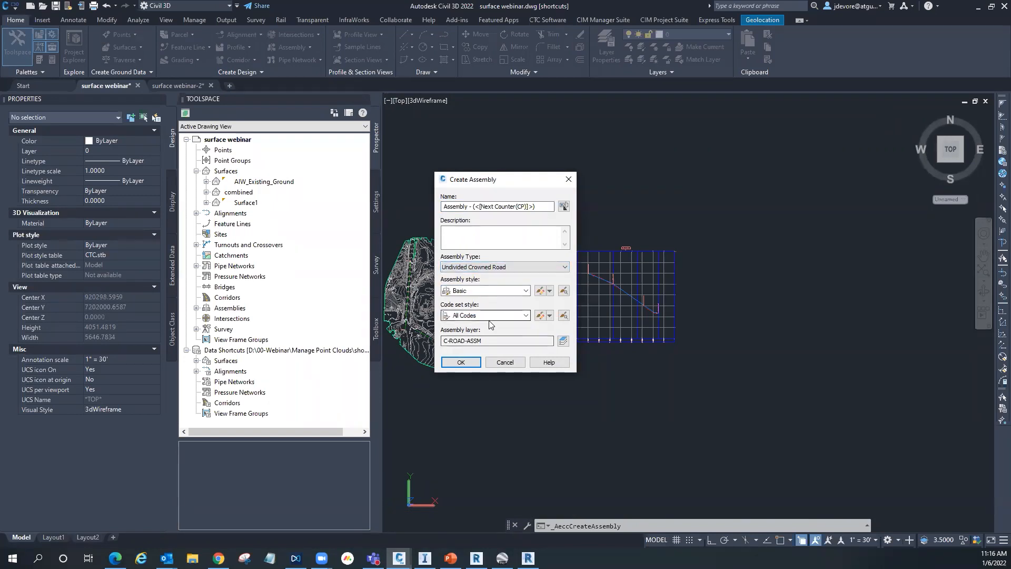
left_click(470, 361)
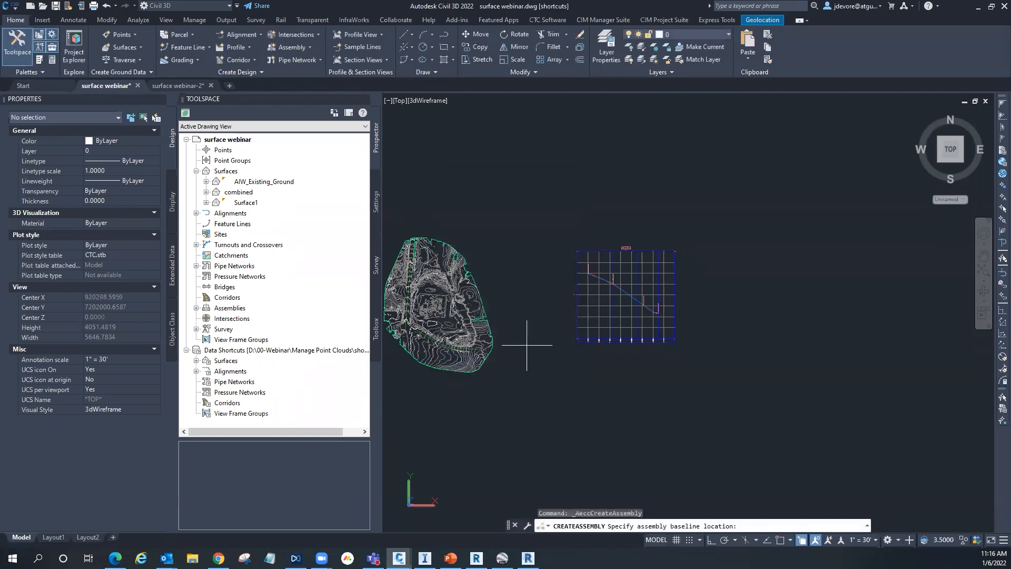
left_click(535, 341)
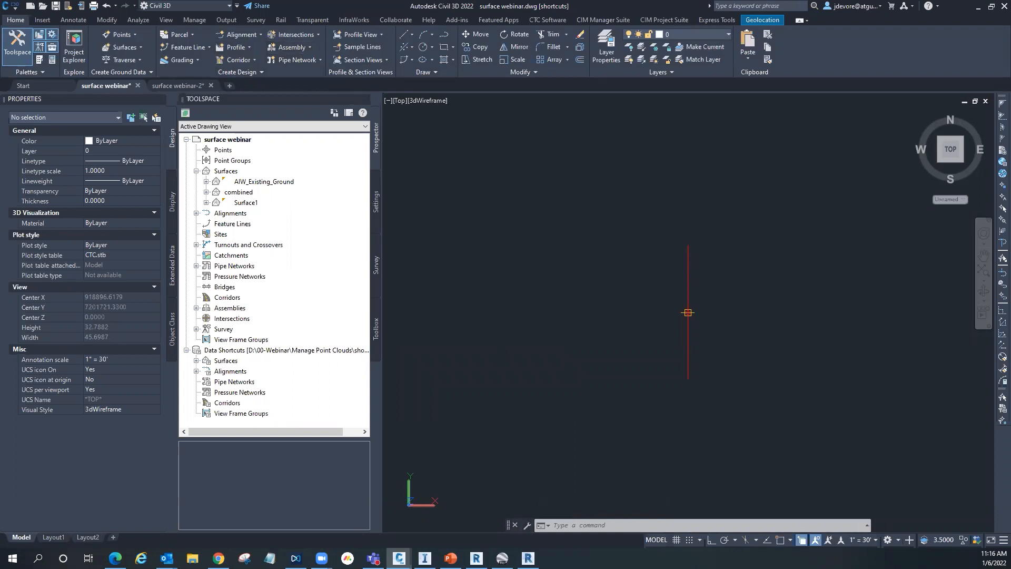
key("Escape")
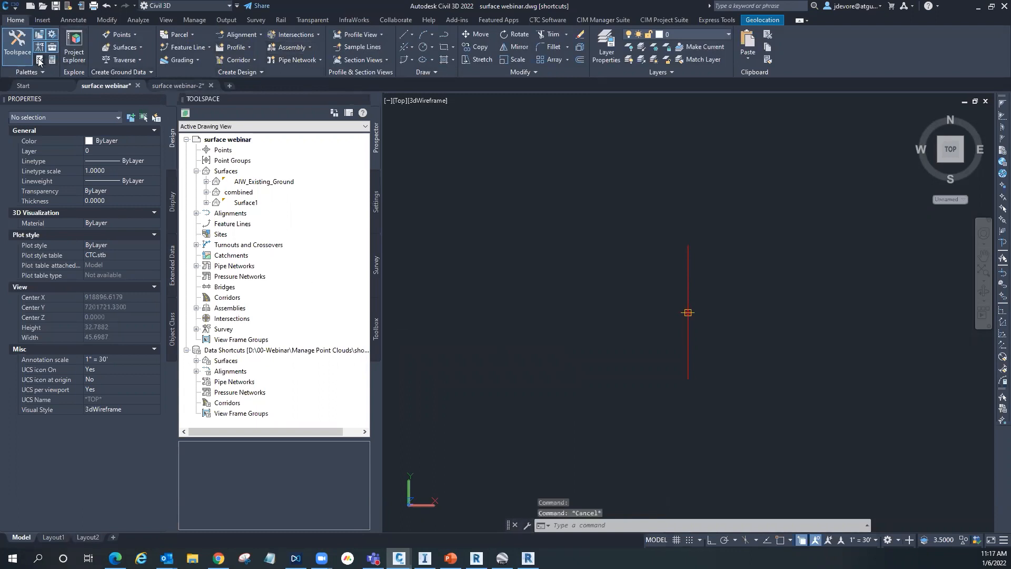
Step: Open the Civil Imperial Subassemblies tool palettes and enlarge them to show more subassemblies
key("ctrl+3")
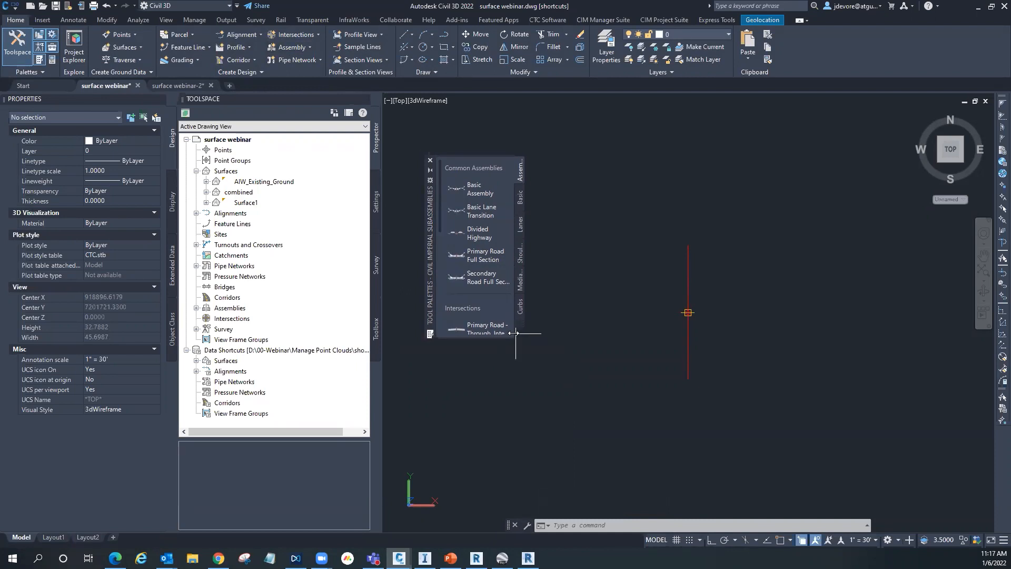
left_click_drag(561, 337, 561, 339)
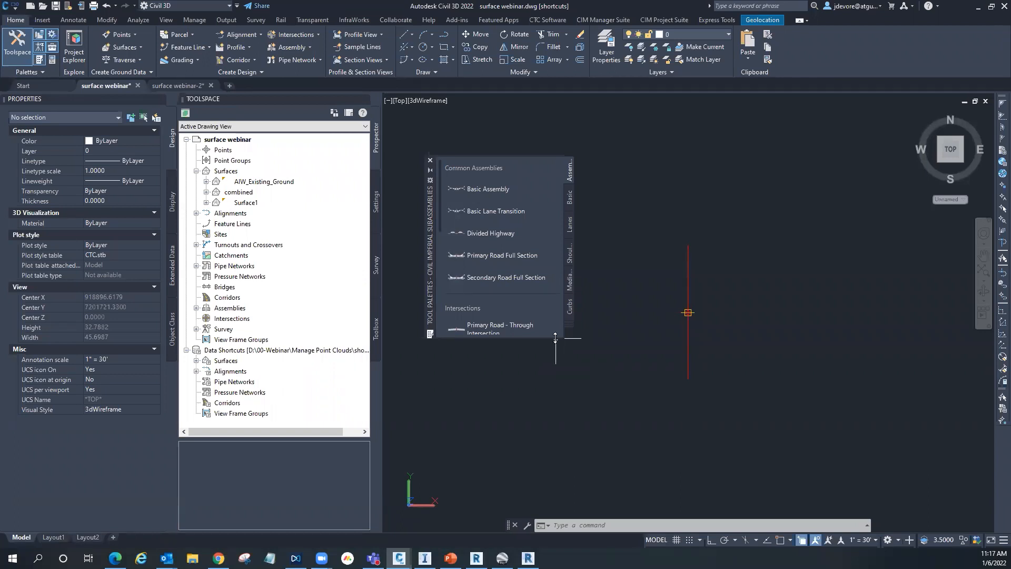
left_click_drag(555, 338, 555, 489)
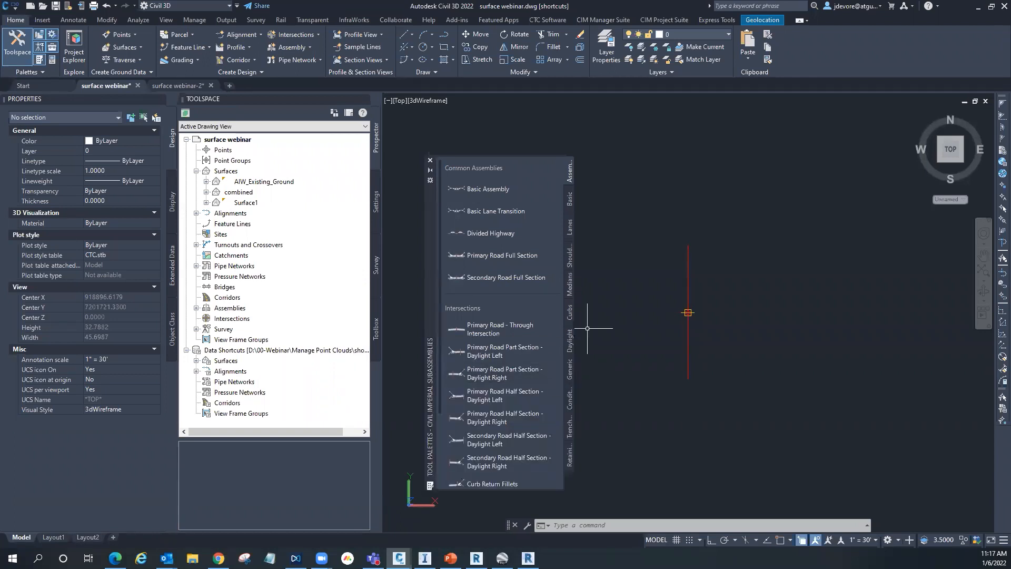
Step: Attach a right-side LaneSuperelevationAOR subassembly with a width of 10 ft and a default slope of -2.00% to the assembly's baseline marker
left_click(570, 227)
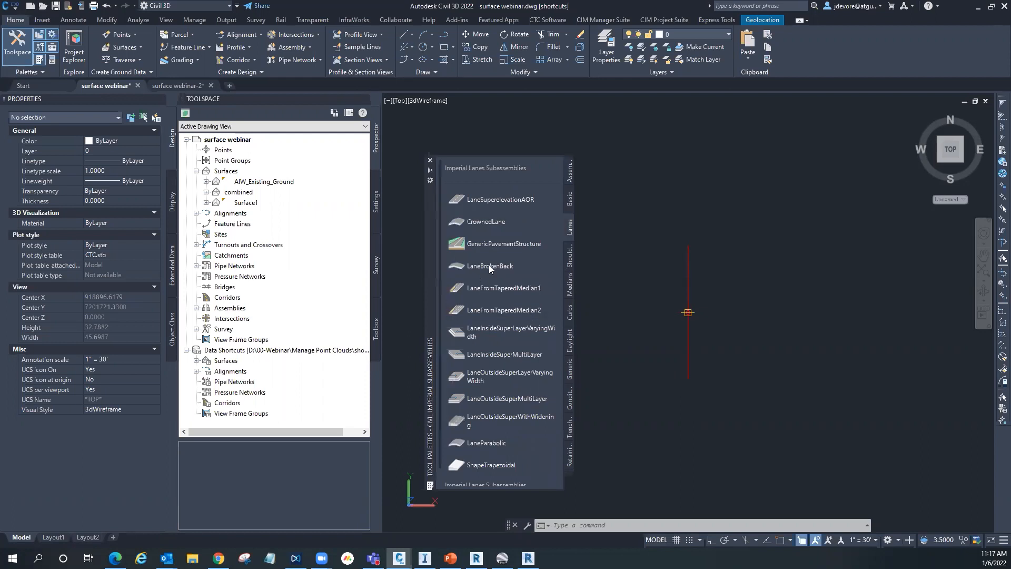
left_click(496, 203)
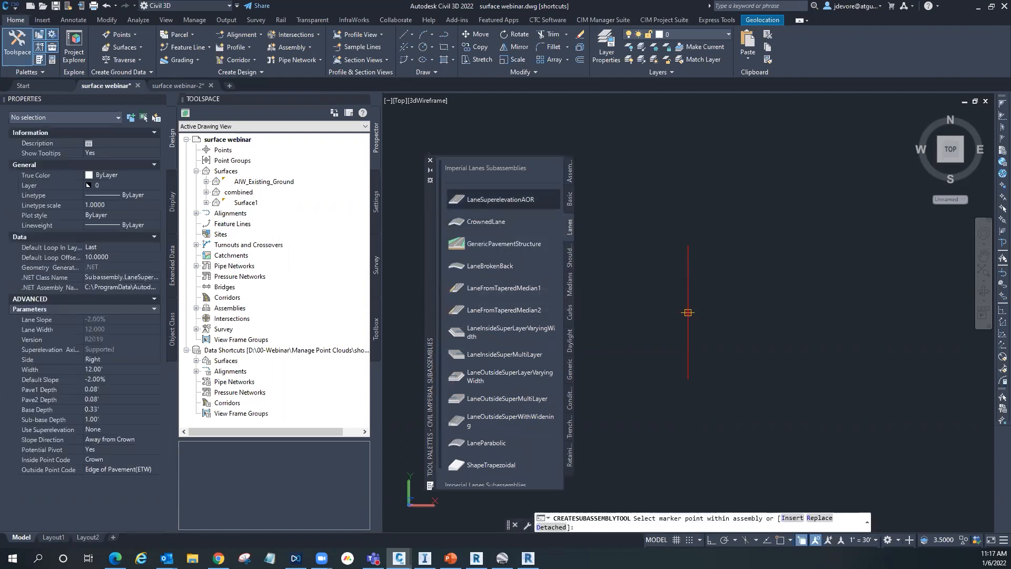
left_click(110, 369)
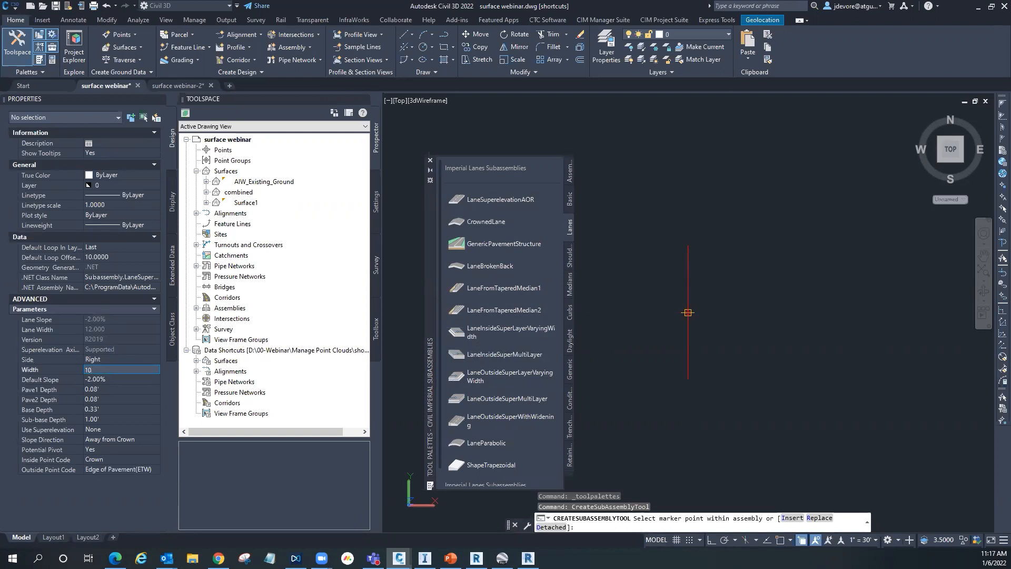
left_click(133, 380)
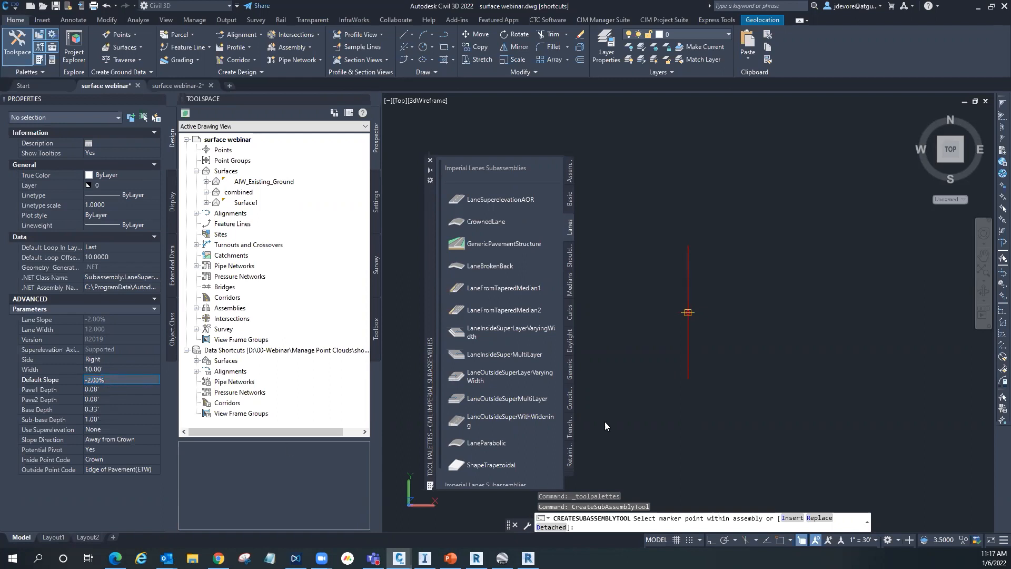
scroll(650, 300, "up", 5)
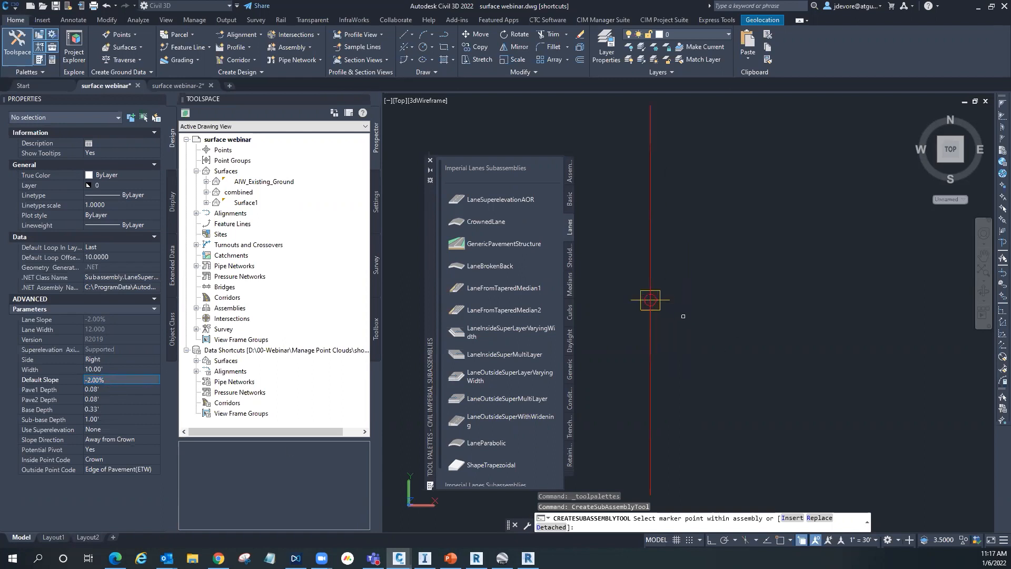
left_click(650, 300)
scroll(539, 350, "down", 1)
scroll(637, 376, "down", 5)
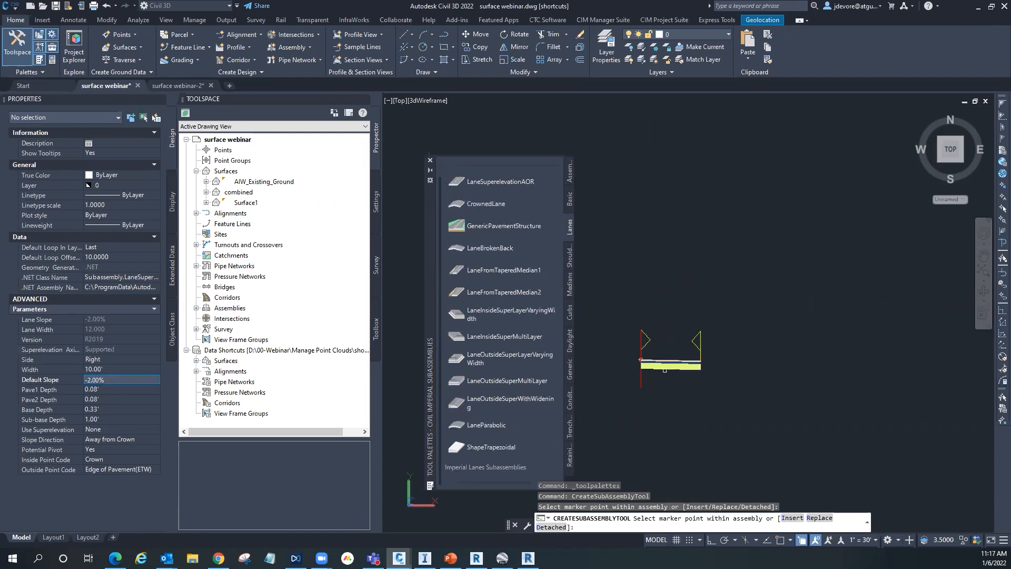
scroll(689, 385, "up", 2)
scroll(721, 358, "up", 2)
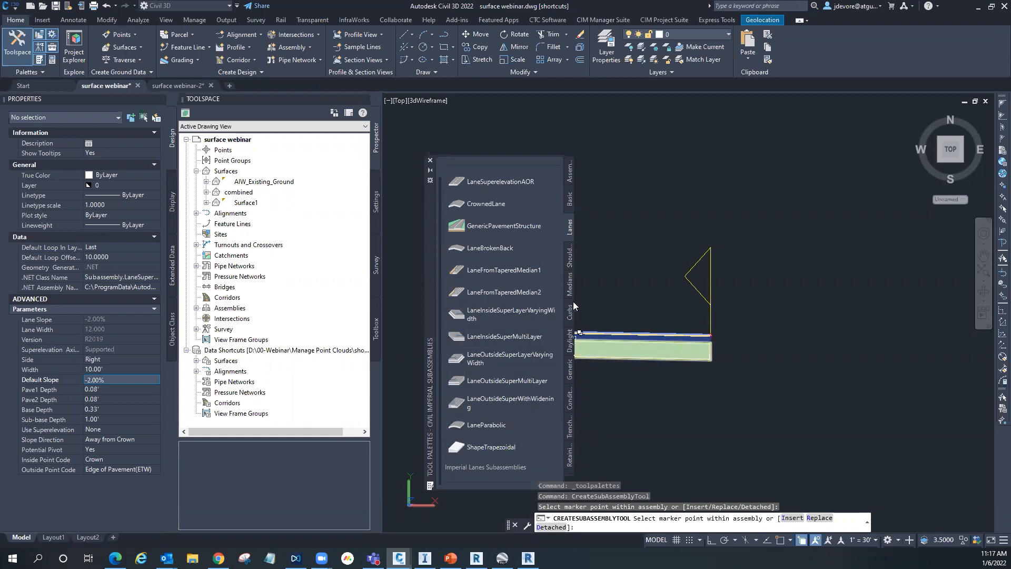
key("Escape")
Step: Find the generic LinkSlopeToSurface subassembly and attach it, with a 2.00% slope, to the lane's outer top edge
left_click(570, 203)
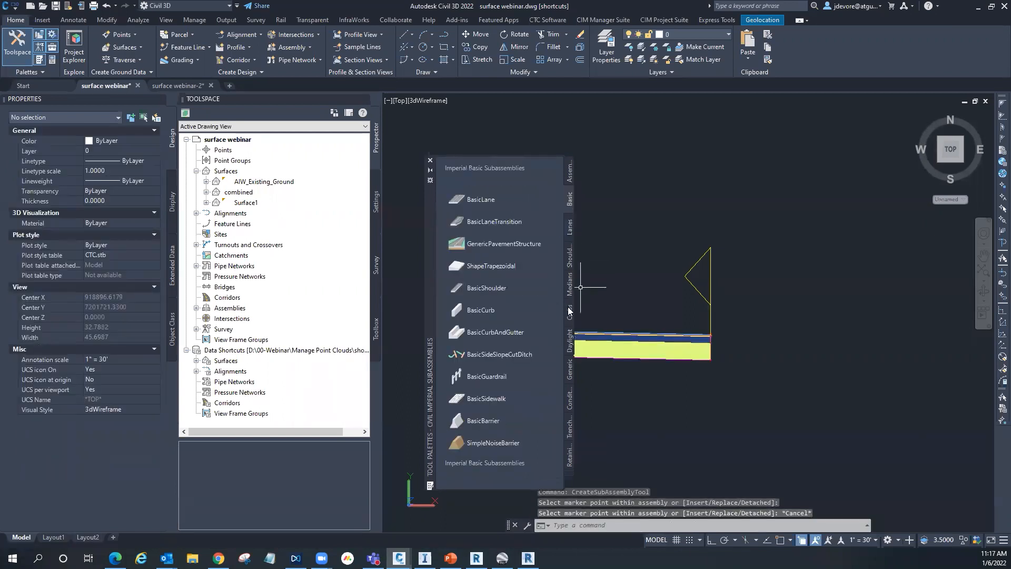
left_click(570, 371)
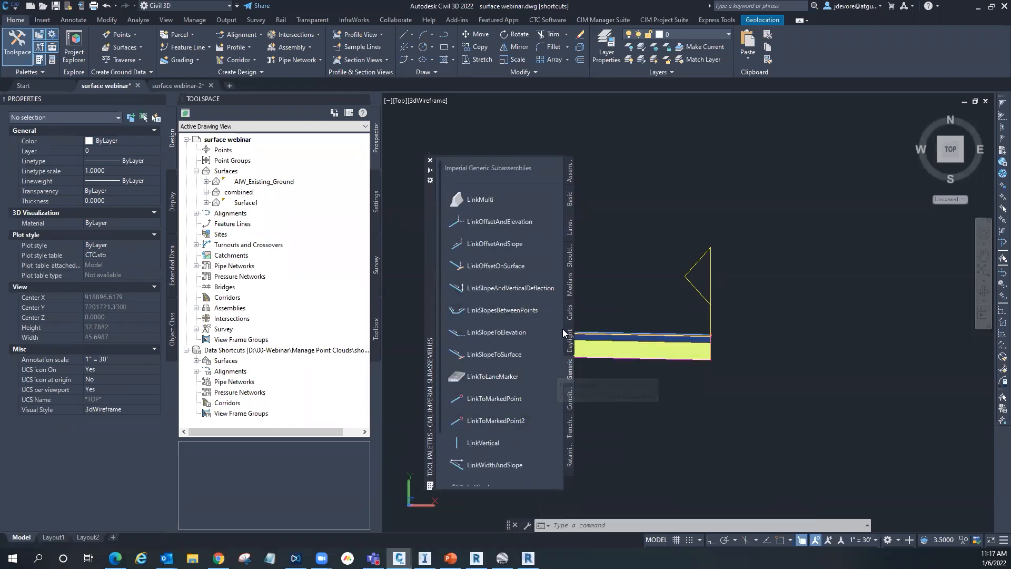
left_click(569, 198)
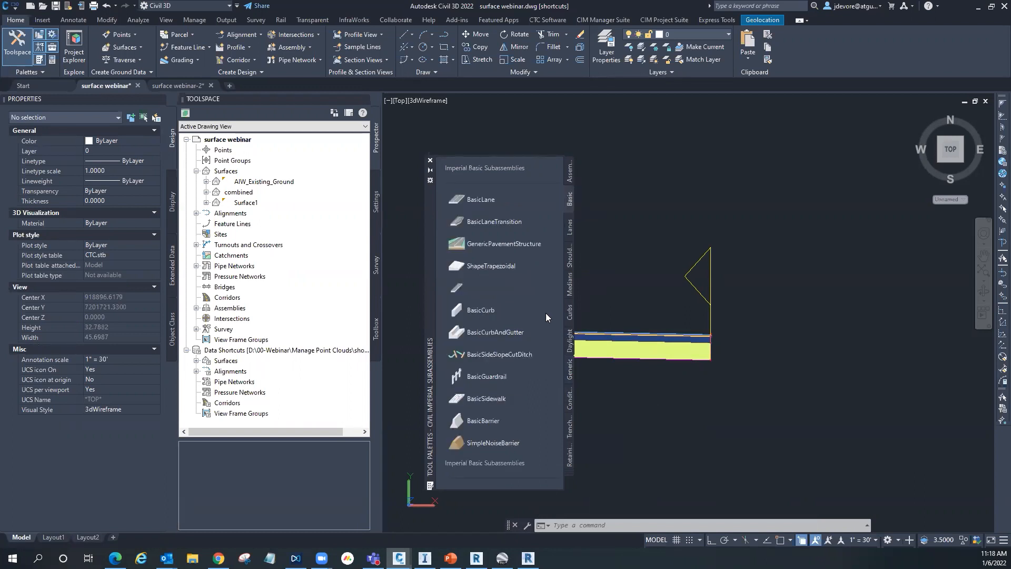
left_click(566, 373)
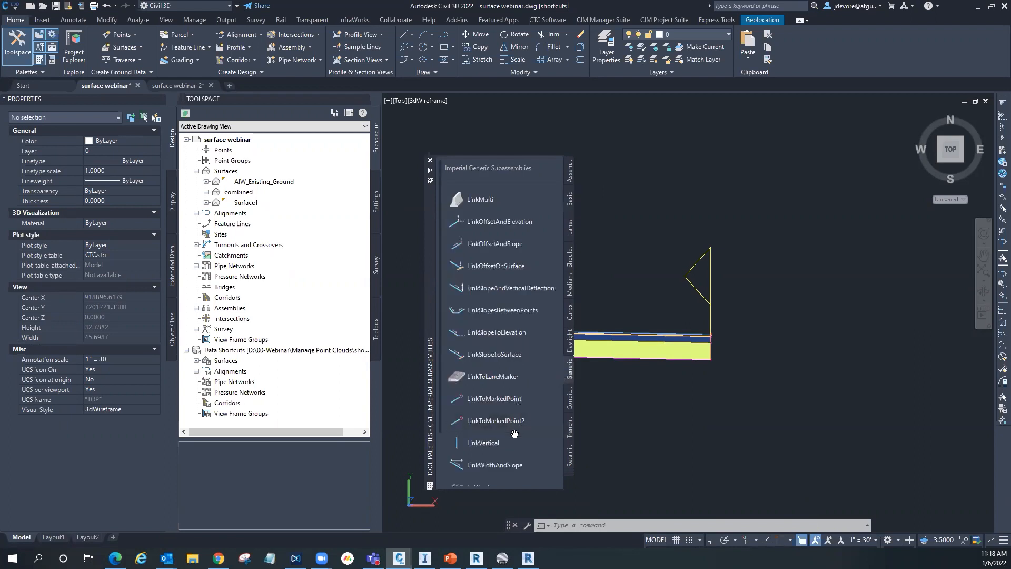
scroll(500, 437, "down", 2)
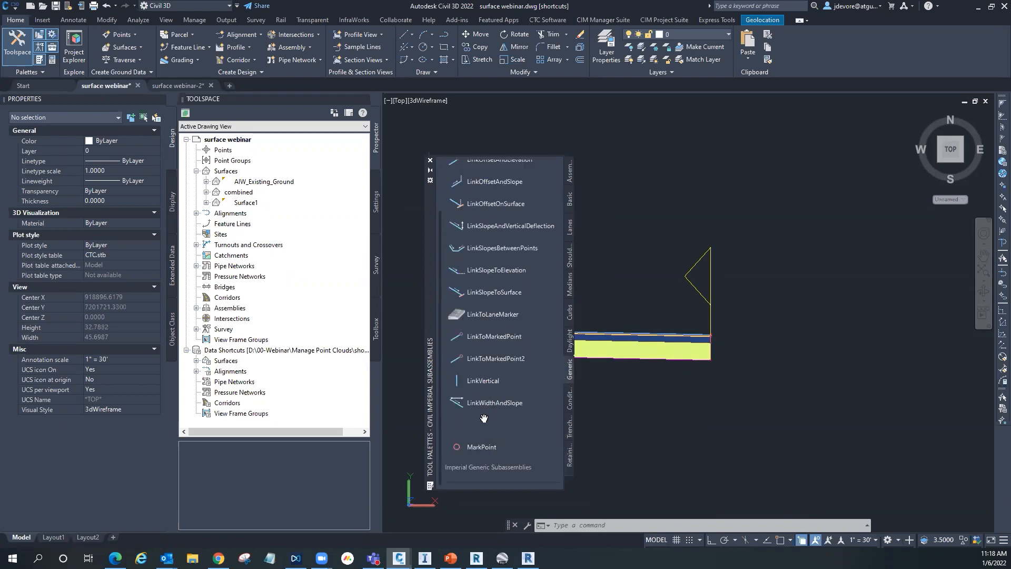
left_click(487, 293)
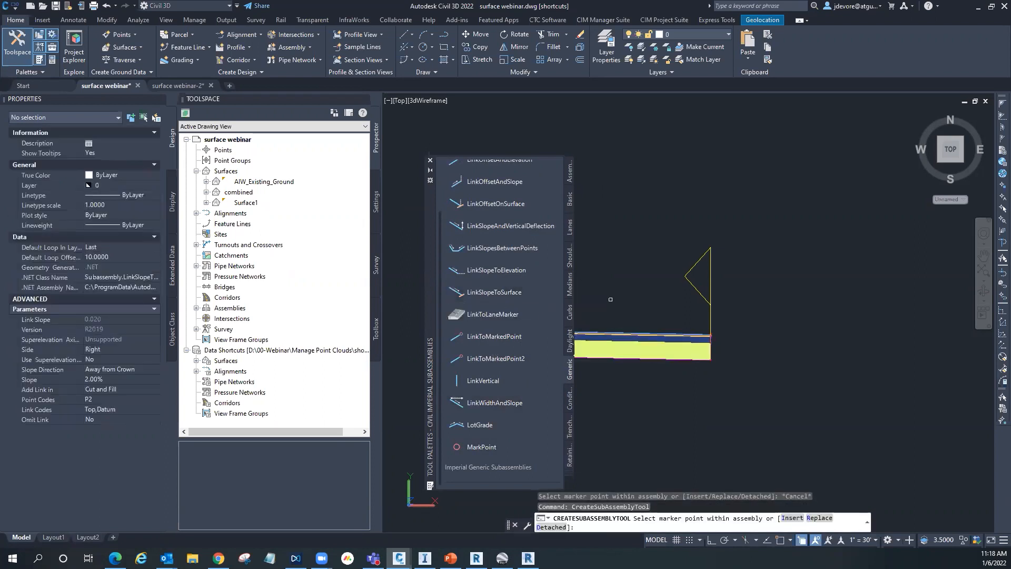
scroll(708, 361, "up", 5)
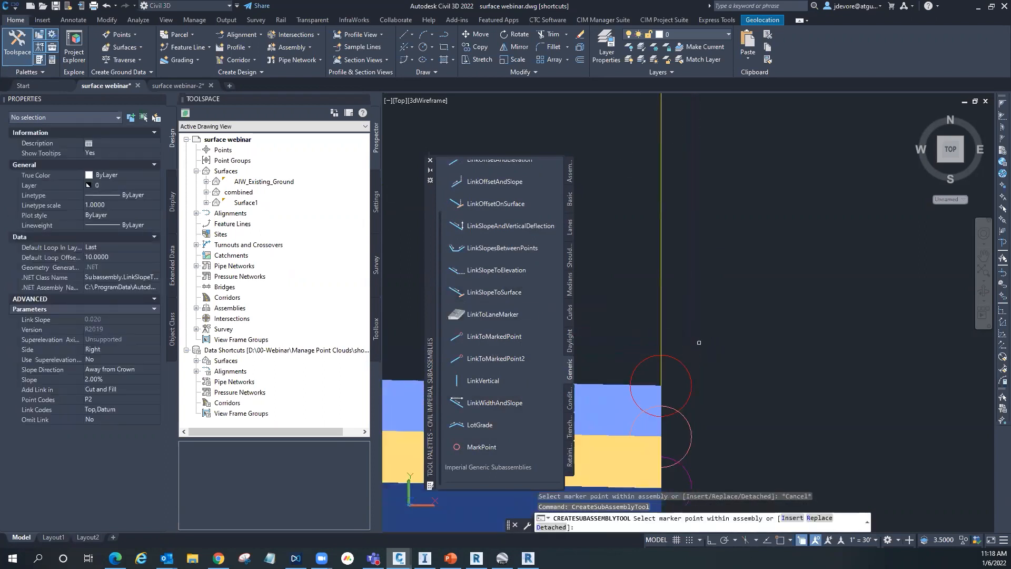
scroll(690, 372, "down", 5)
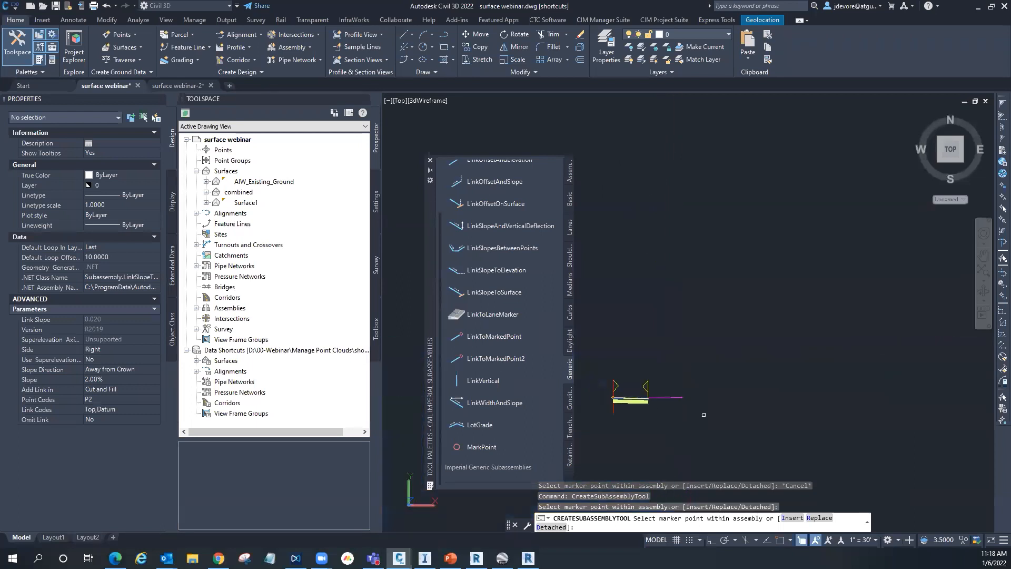
key("Escape")
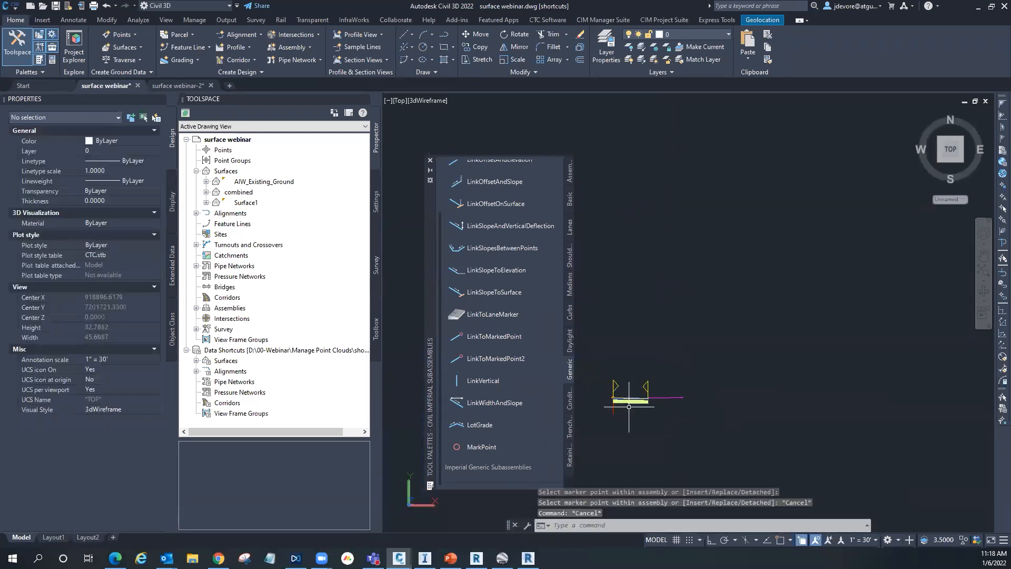
Step: Try to mirror the lane and the slope-to-surface link about the assembly's baseline marker
scroll(608, 410, "up", 4)
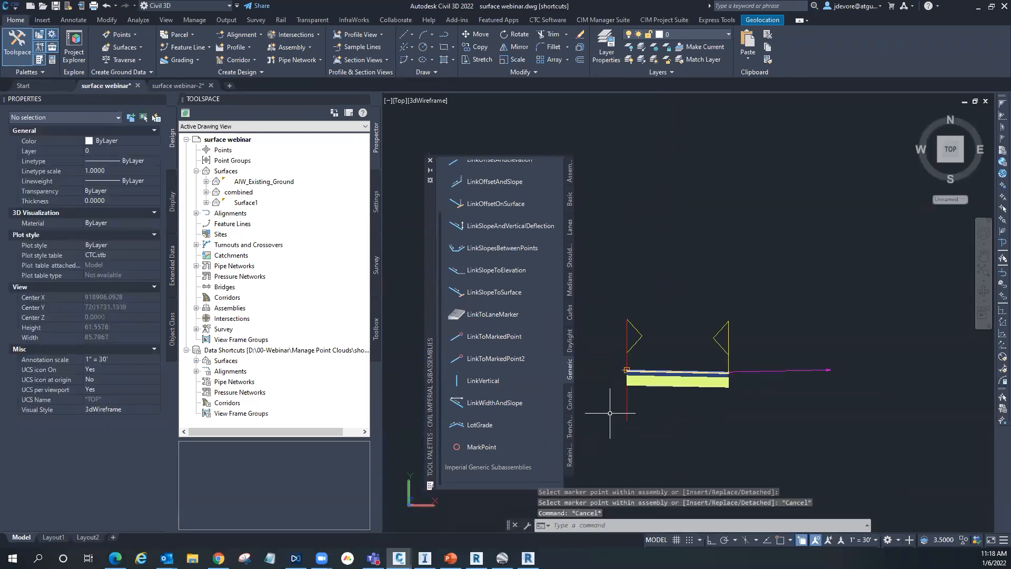
left_click(740, 372)
left_click(692, 387)
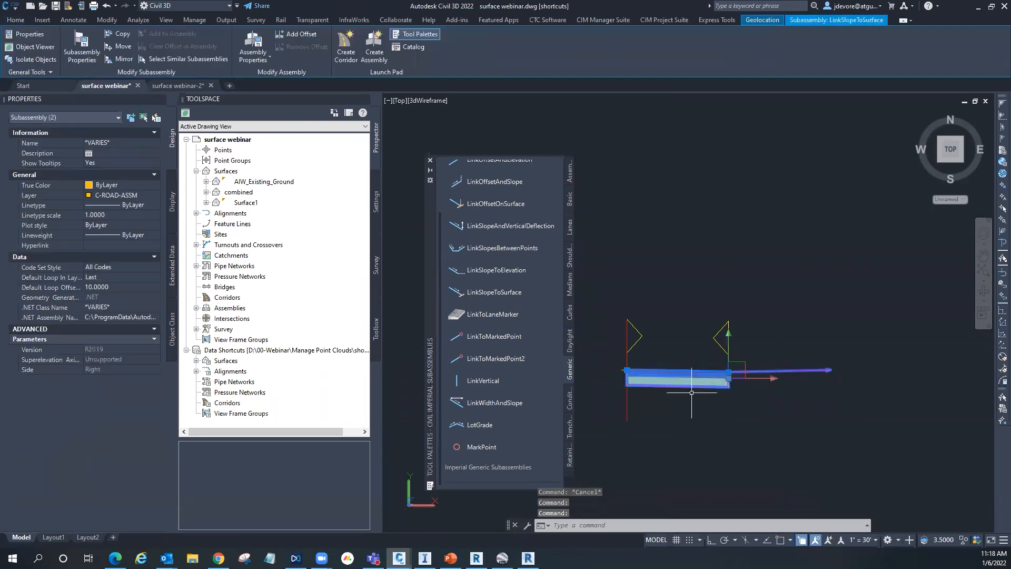
right_click(678, 380)
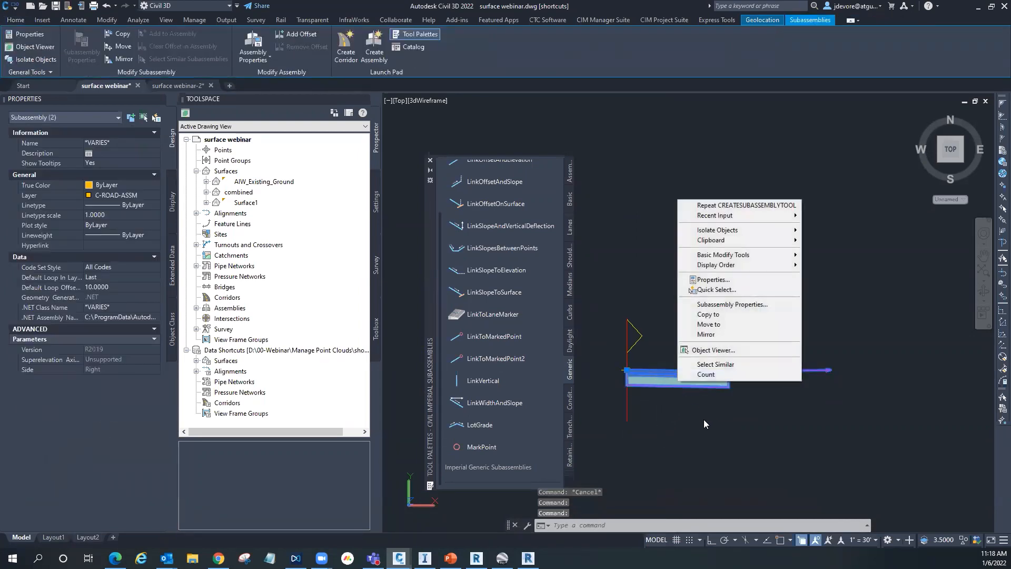
left_click(705, 334)
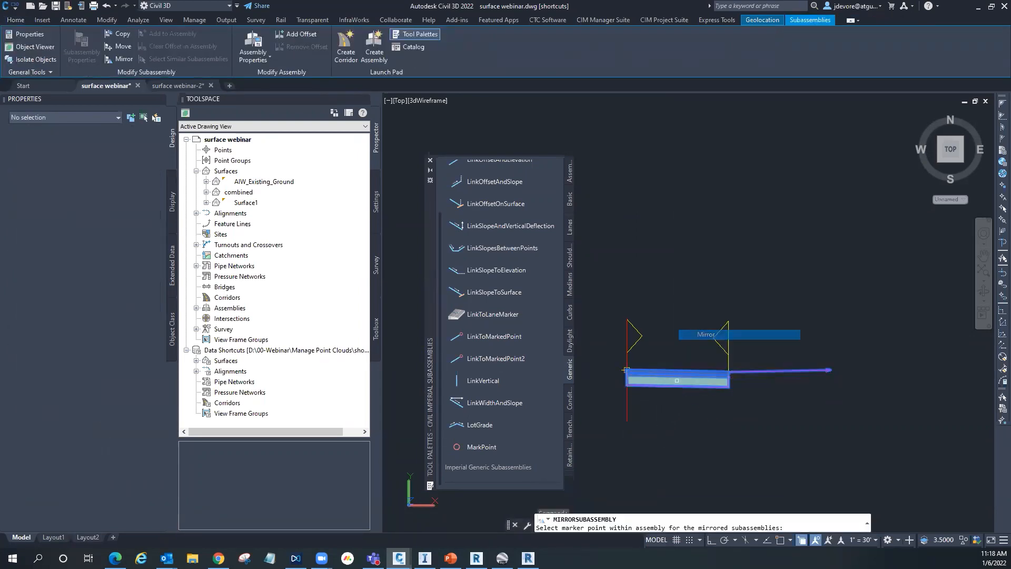
left_click(627, 370)
left_click(581, 301)
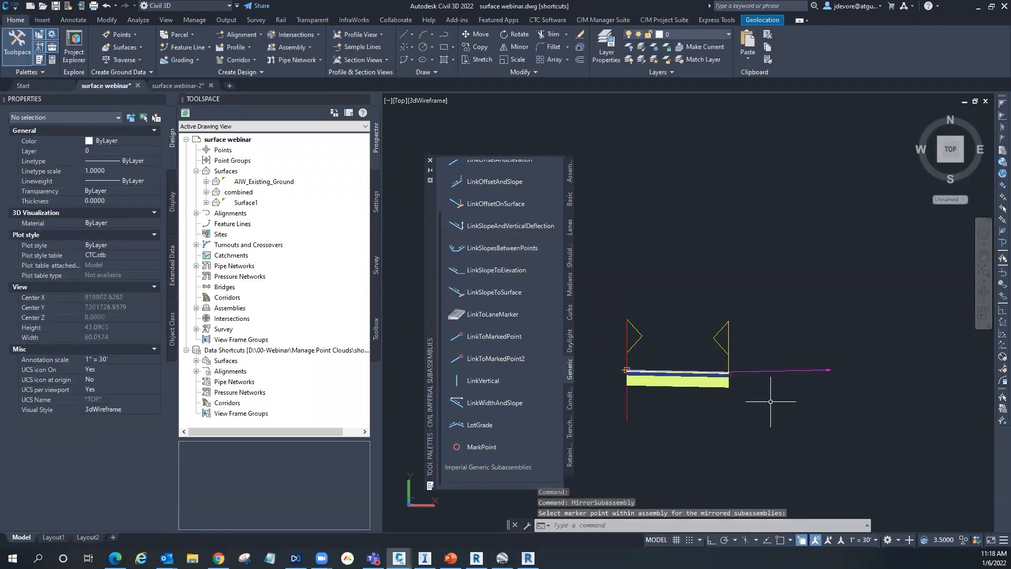
Step: Mirror both subassemblies to the opposite side of the assembly's baseline, and close the subassembly tool palettes
left_click(726, 387)
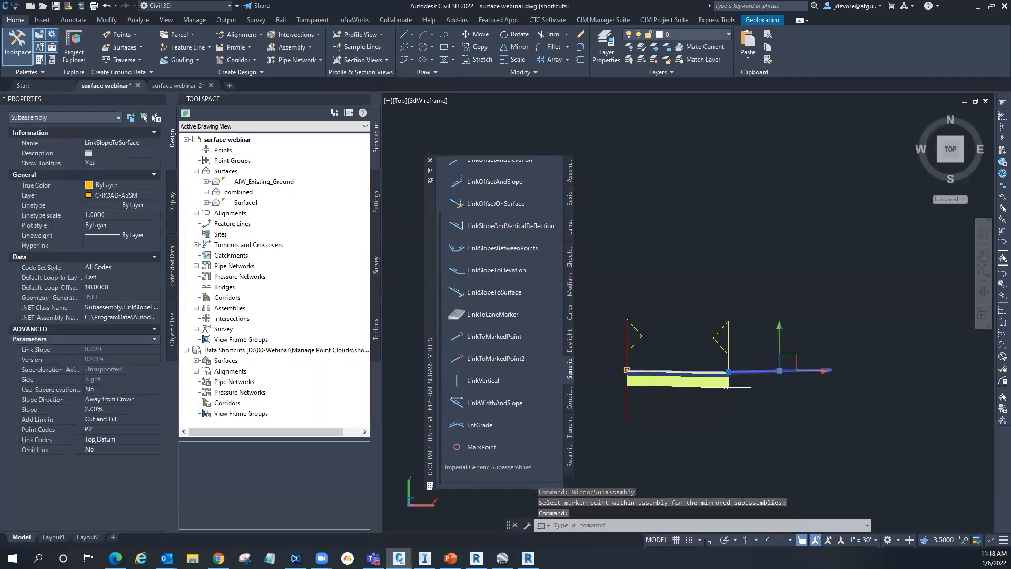
left_click(696, 383)
right_click(696, 385)
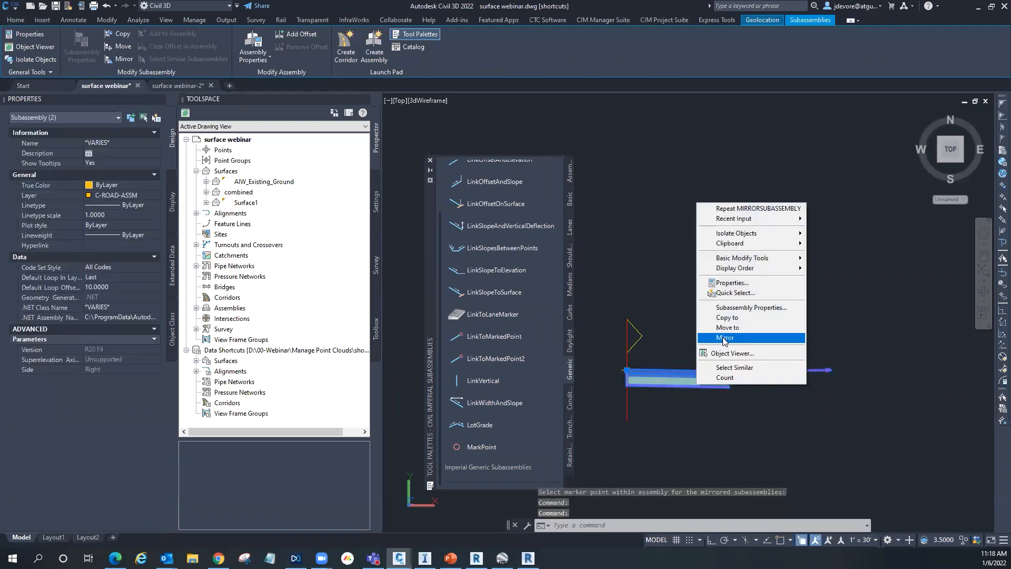
left_click(725, 338)
left_click(627, 371)
scroll(725, 439, "down", 2)
scroll(735, 430, "up", 1)
key("Escape")
key("Escape")
key("Escape")
scroll(736, 430, "down", 4)
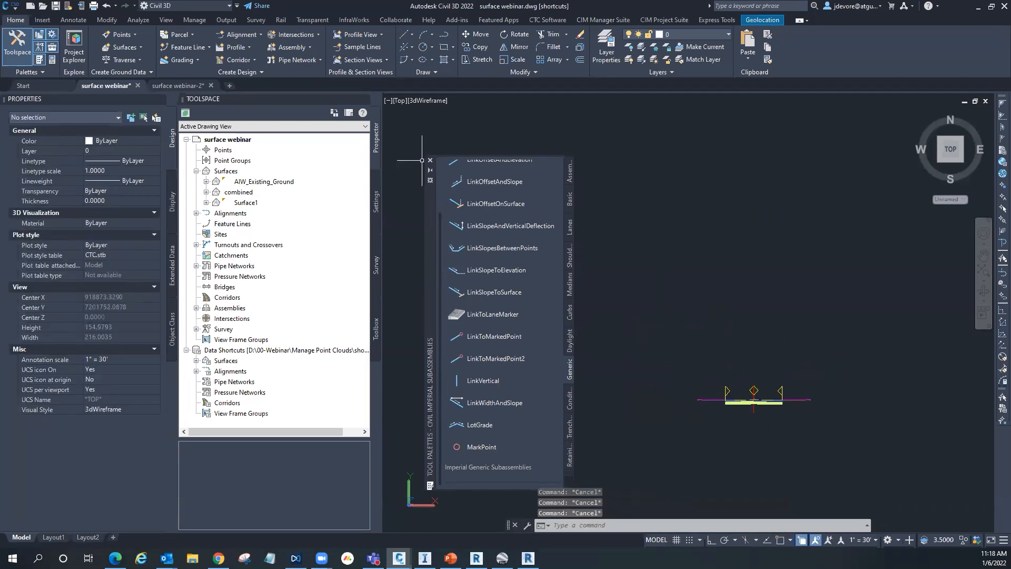
left_click(430, 159)
Step: Start a new corridor and replace the counter in its name template so that it is named Corridor - Road
scroll(668, 338, "down", 8)
scroll(746, 351, "down", 4)
scroll(553, 342, "up", 3)
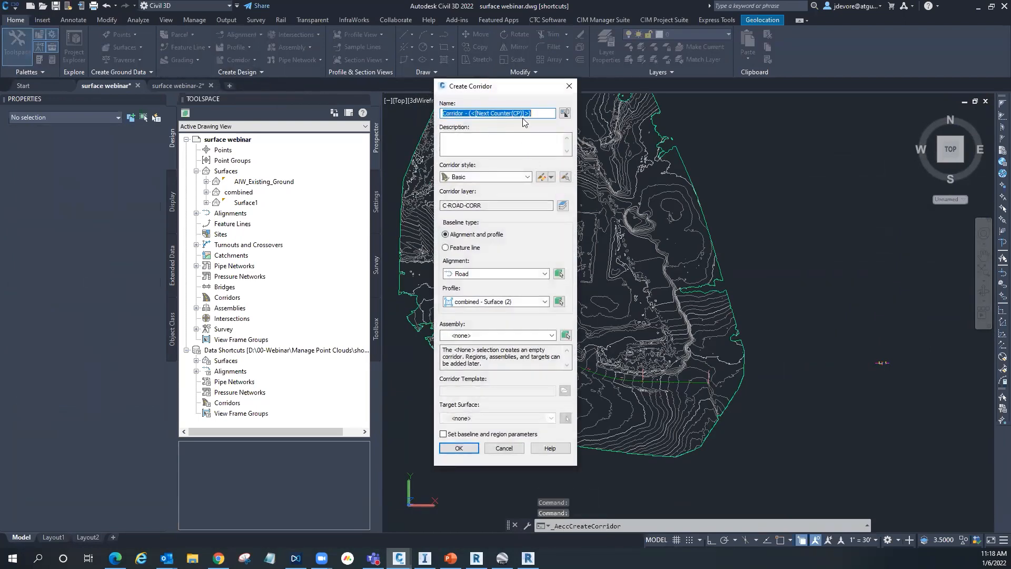
left_click(565, 114)
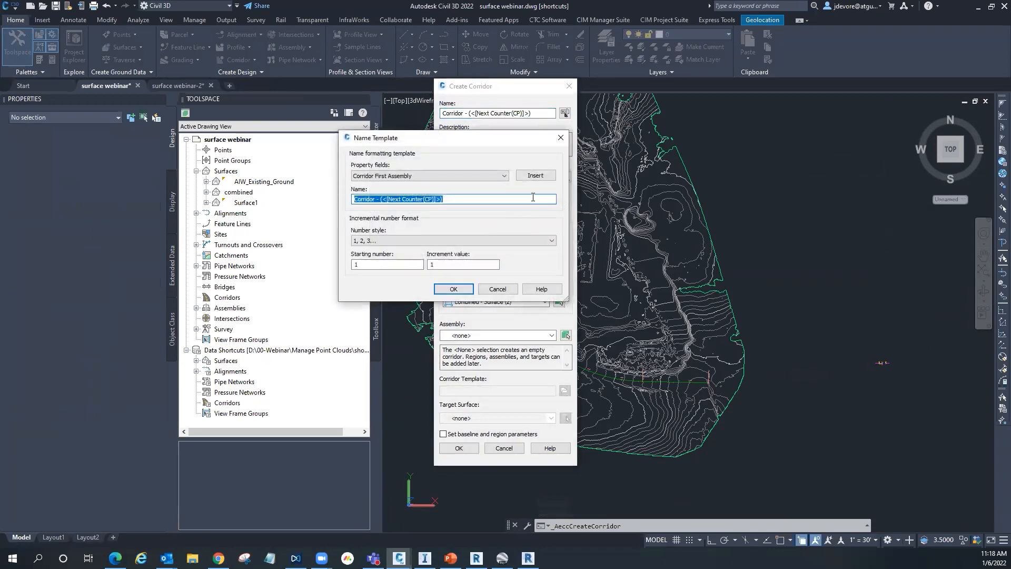
left_click(505, 177)
left_click(506, 180)
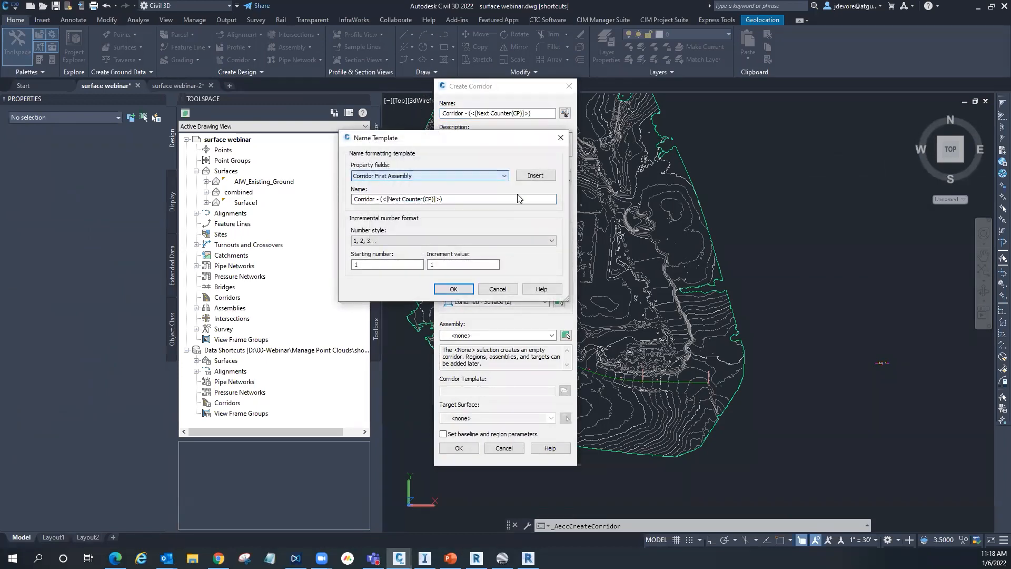
left_click(479, 201)
left_click(380, 199, "shift")
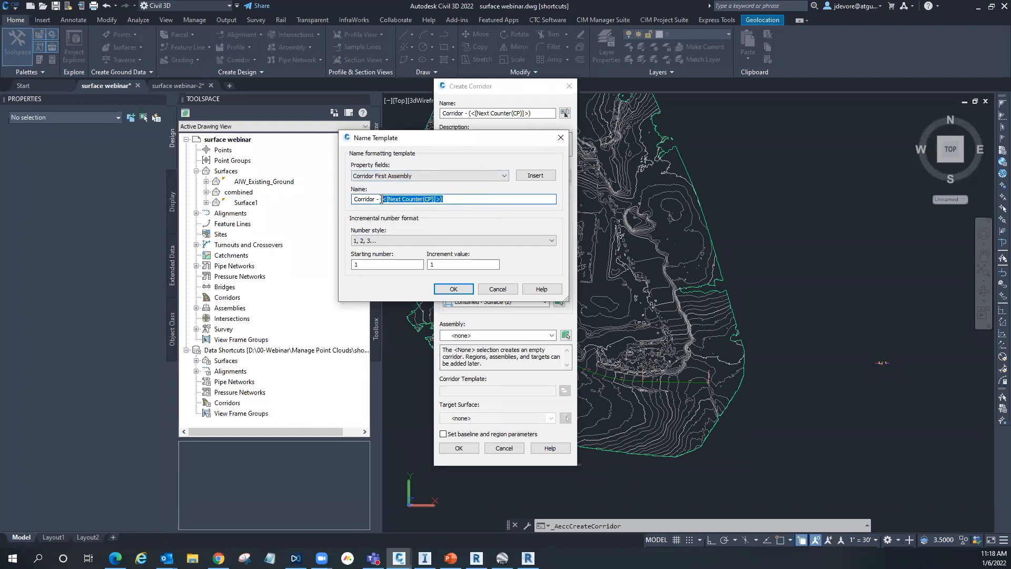
key("Delete")
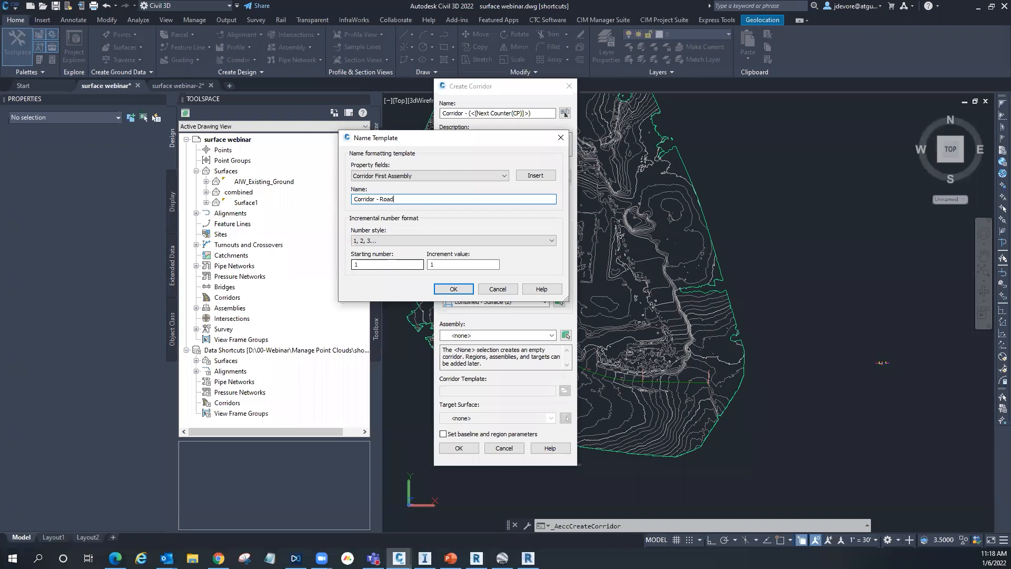
left_click(453, 288)
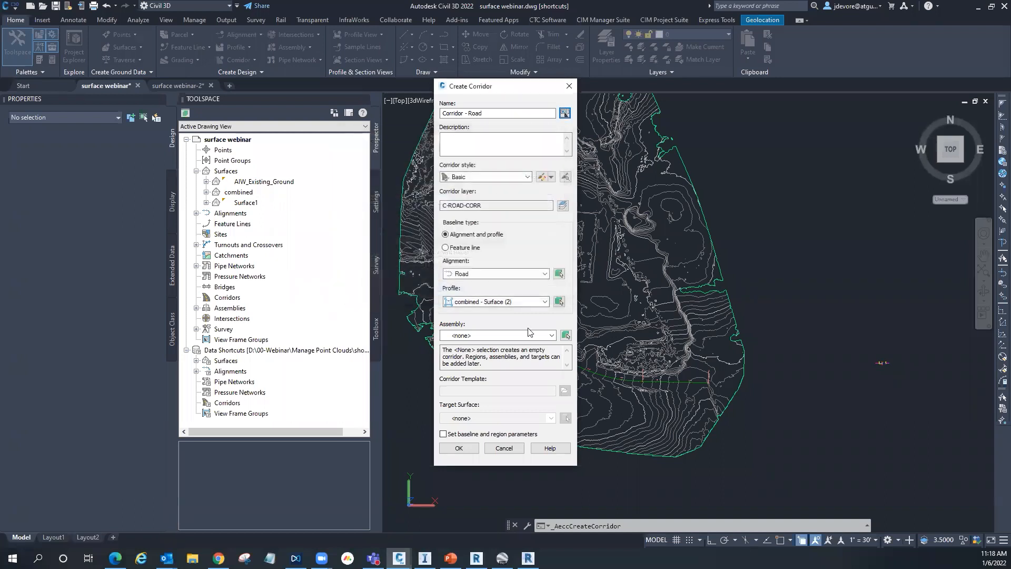
Step: Base the corridor on the Road alignment with the Layout (1) profile and Assembly - (1)
left_click(502, 274)
left_click(473, 285)
left_click(508, 302)
left_click(472, 313)
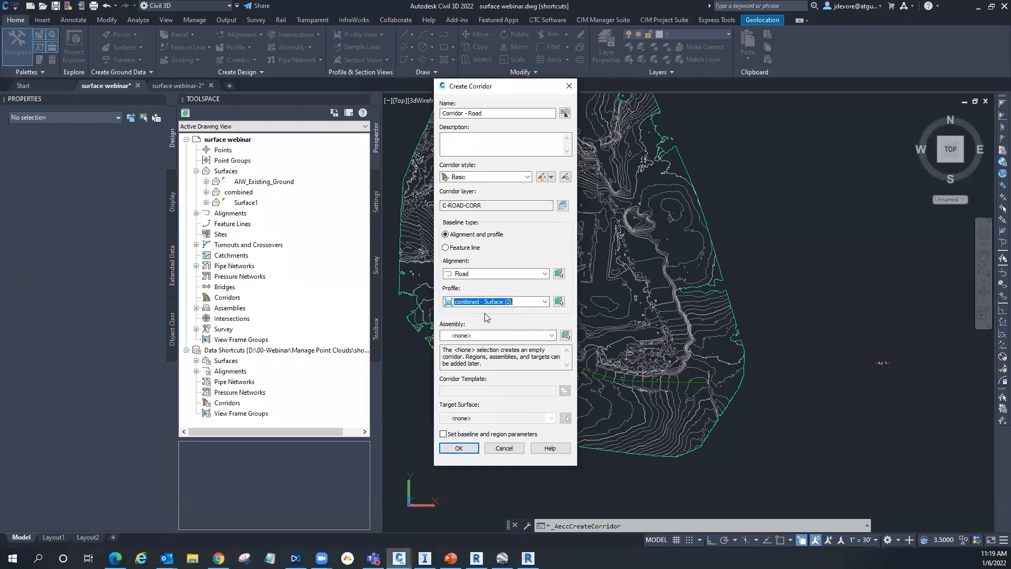
left_click(526, 301)
left_click(488, 323)
left_click(510, 336)
left_click(476, 354)
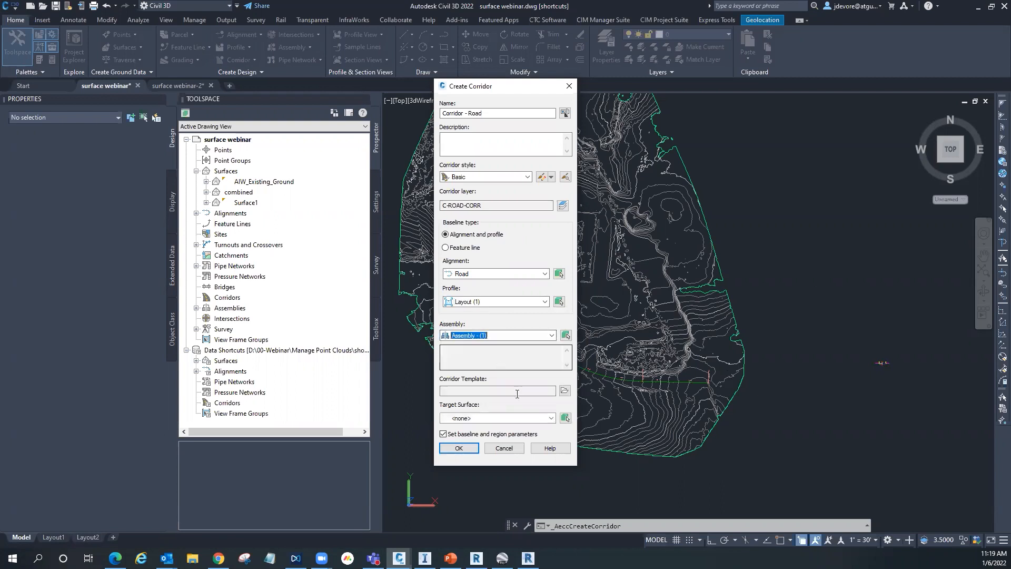
Step: Target the combined surface, accept the baseline and region parameters, and build the corridor
left_click(500, 420)
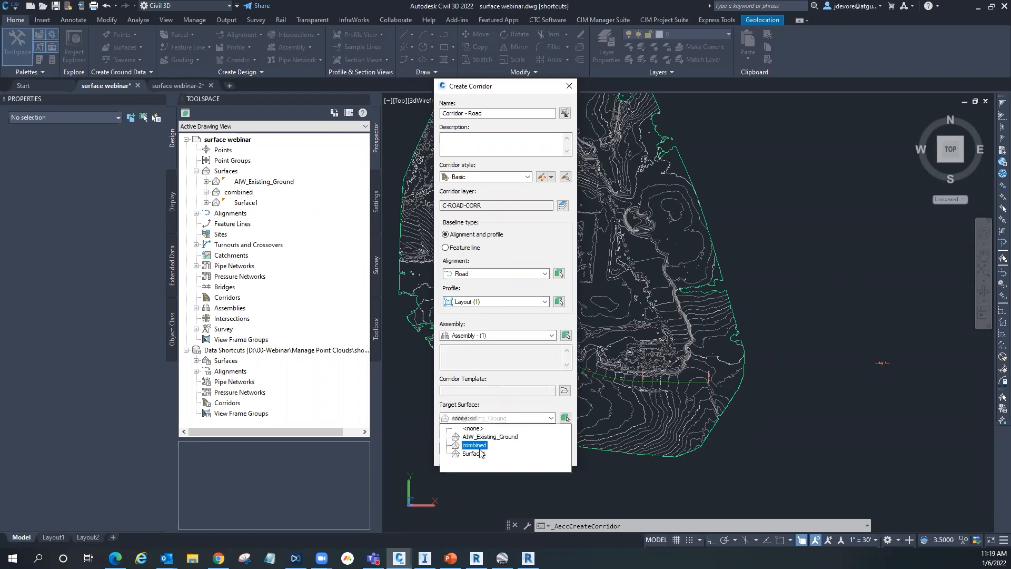
left_click(473, 445)
left_click(458, 448)
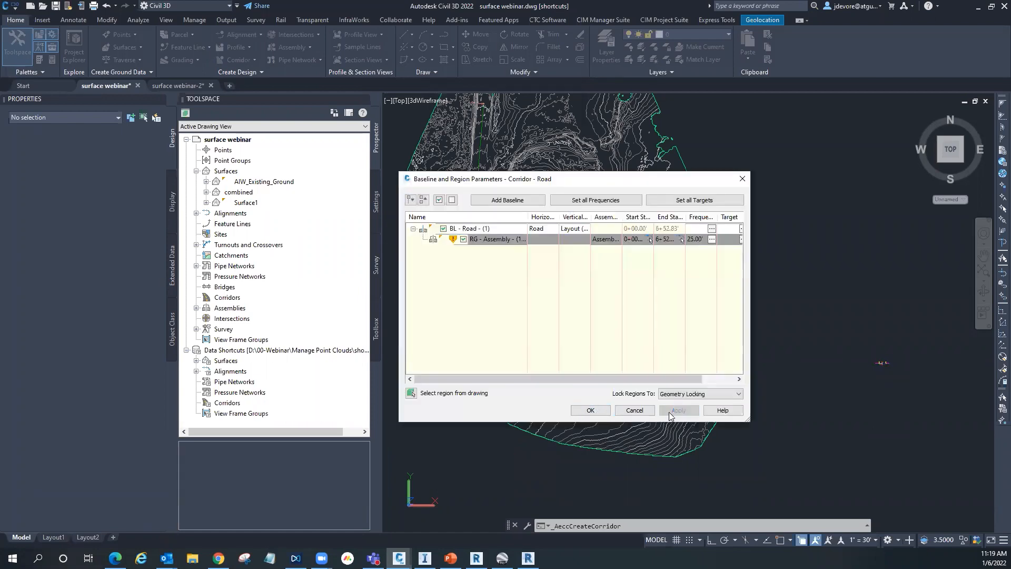
left_click(591, 410)
left_click(429, 252)
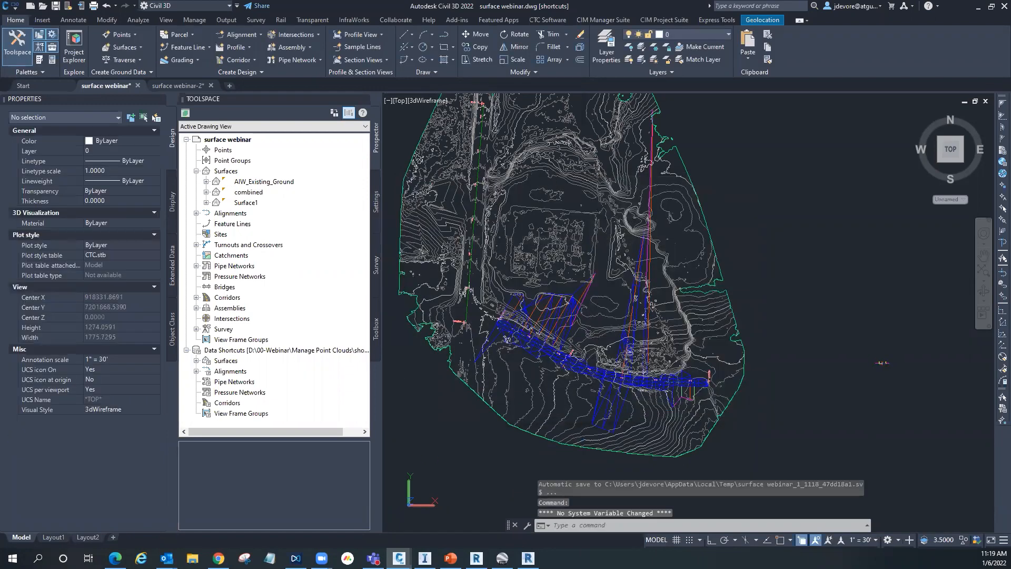
Step: Examine the finished road corridor against the combined surface contours across the whole site
scroll(585, 349, "up", 3)
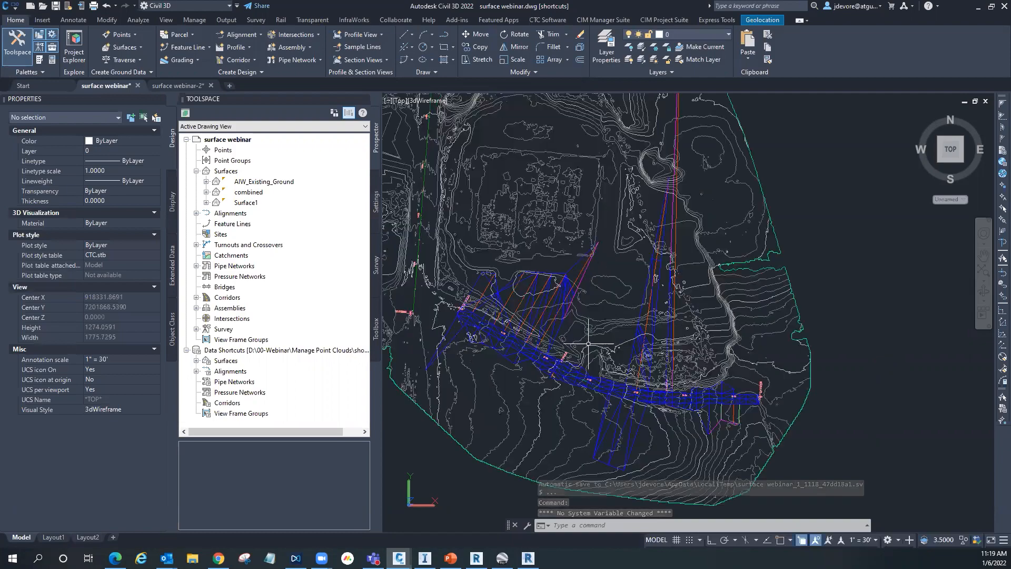
scroll(687, 370, "down", 1)
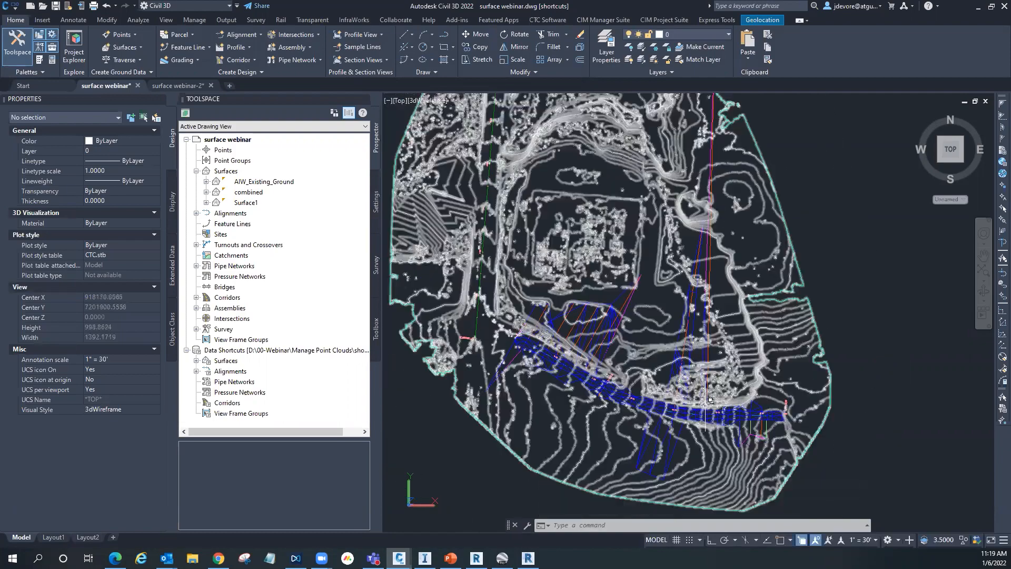
scroll(469, 315, "up", 1)
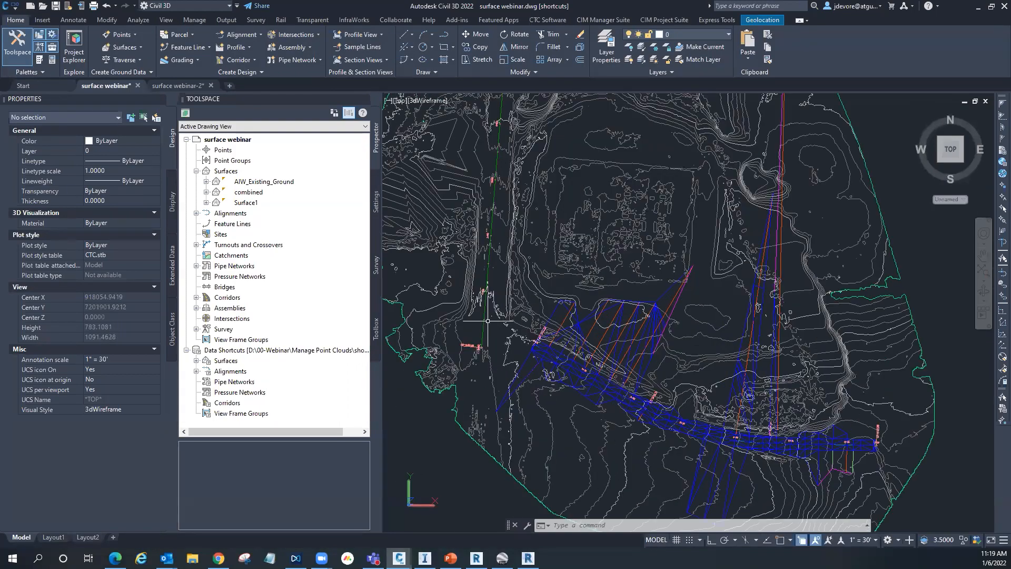
scroll(594, 399, "down", 2)
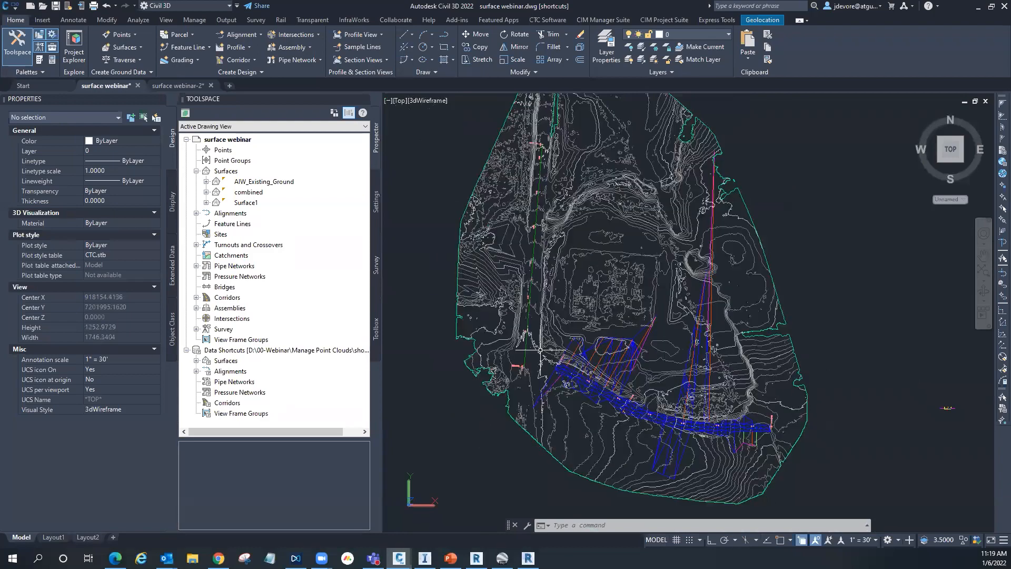
scroll(574, 356, "down", 1)
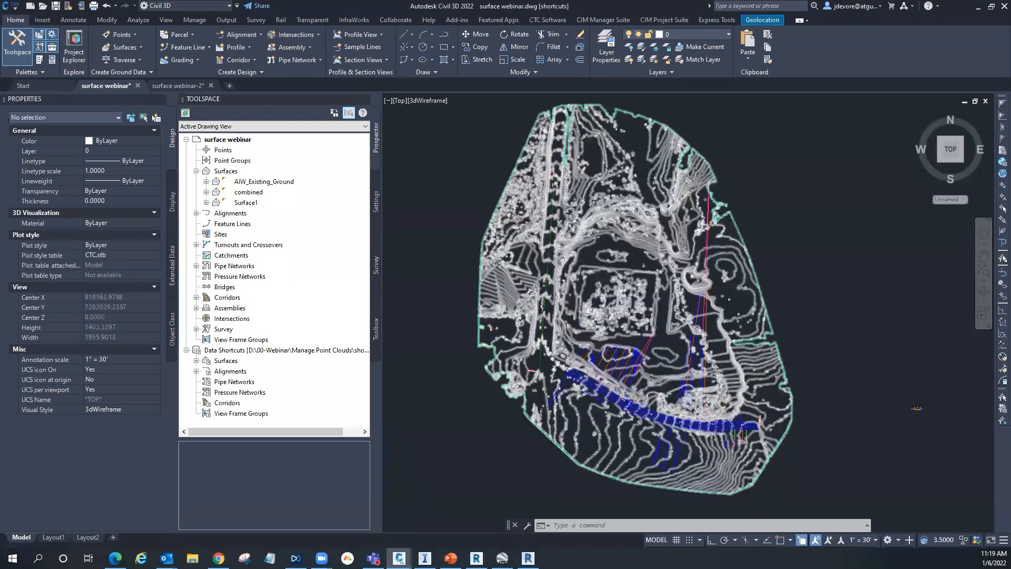
scroll(696, 395, "down", 2)
scroll(734, 363, "up", 3)
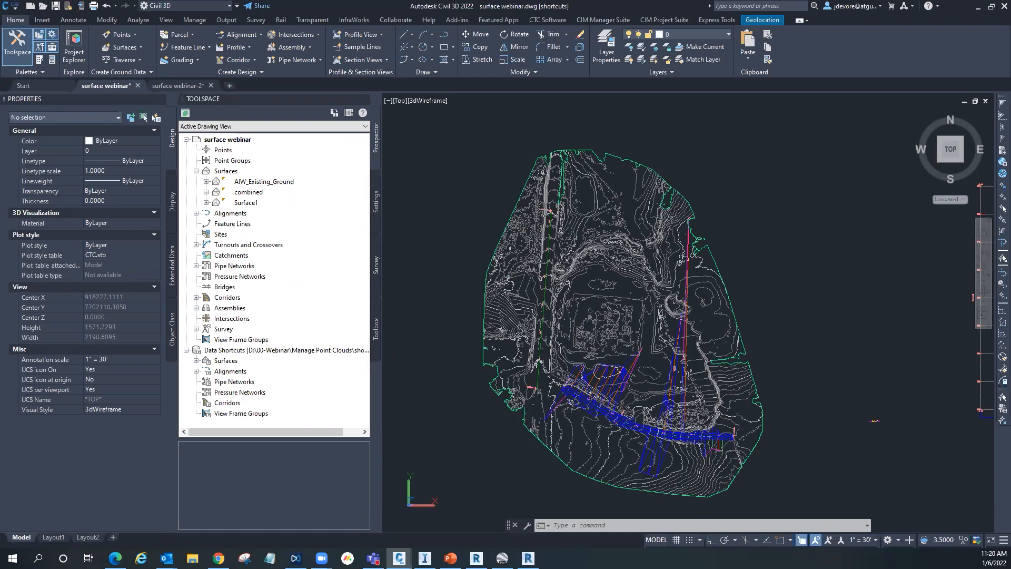
Step: Switch to InfraWorks and examine the site model from above and at an oblique angle
left_click(425, 558)
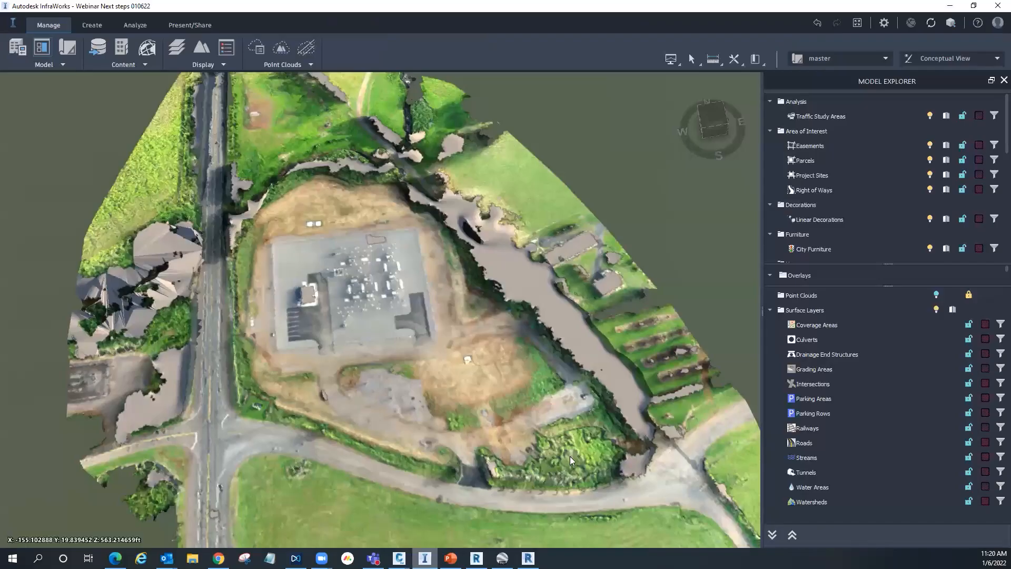
left_click_drag(444, 396, 437, 426)
scroll(428, 389, "down", 5)
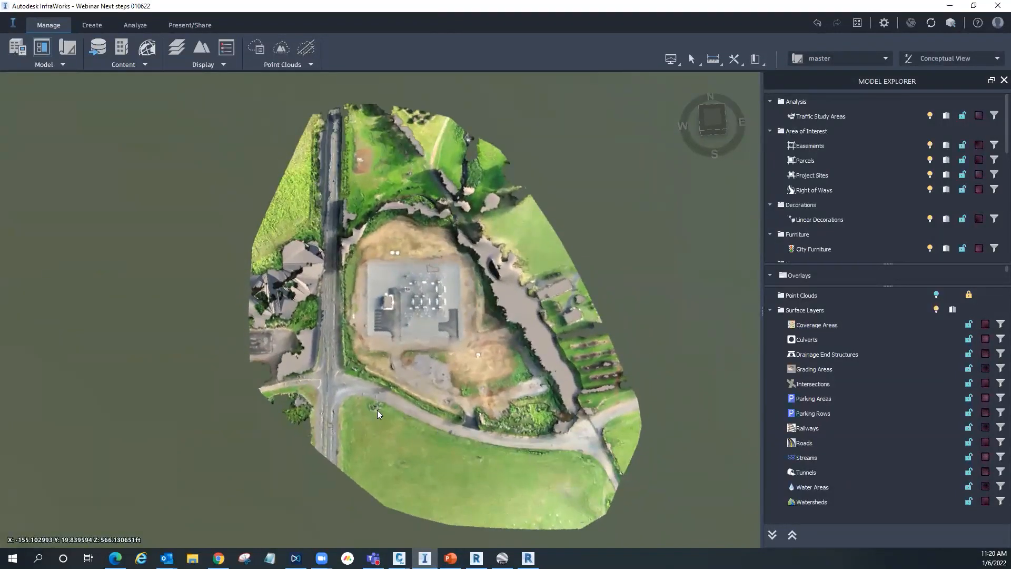
mouse_move(431, 393)
left_mouse_down()
mouse_move(435, 342)
mouse_move(427, 374)
left_mouse_up()
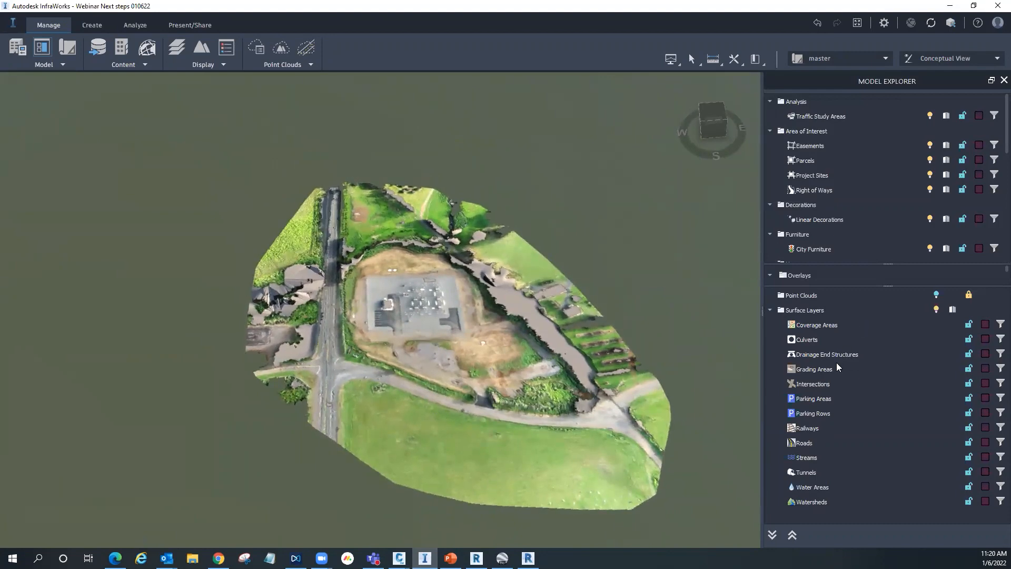
scroll(347, 362, "up", 4)
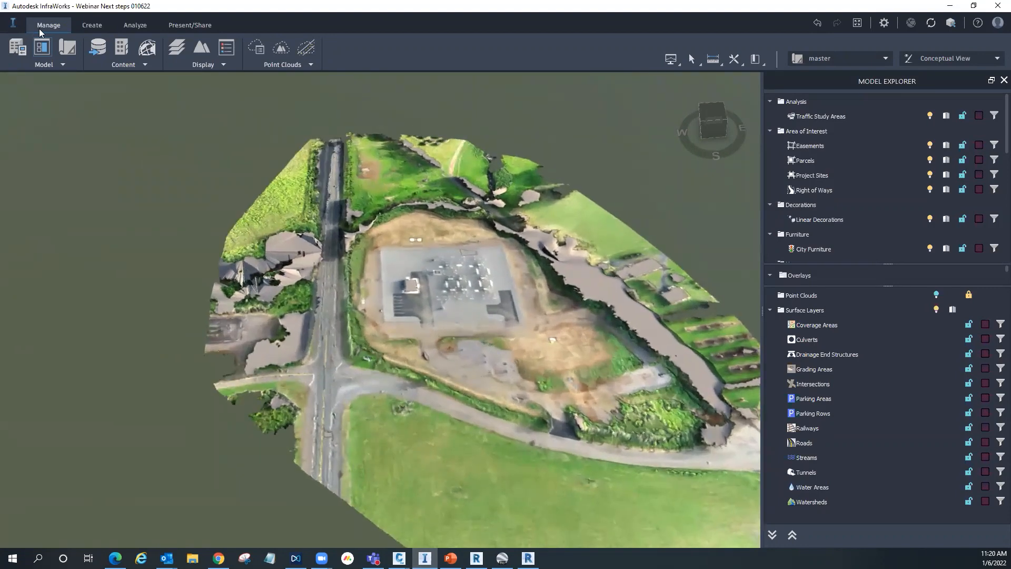
Step: Start a new planning road and choose the Frontage style from Street/Interstate as its draw style
left_click(90, 25)
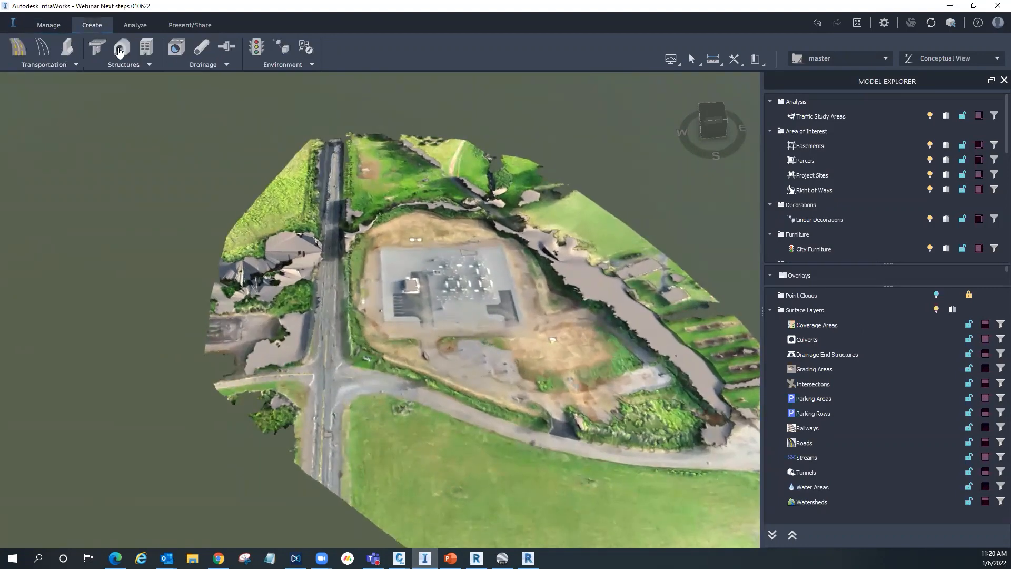
left_click(44, 51)
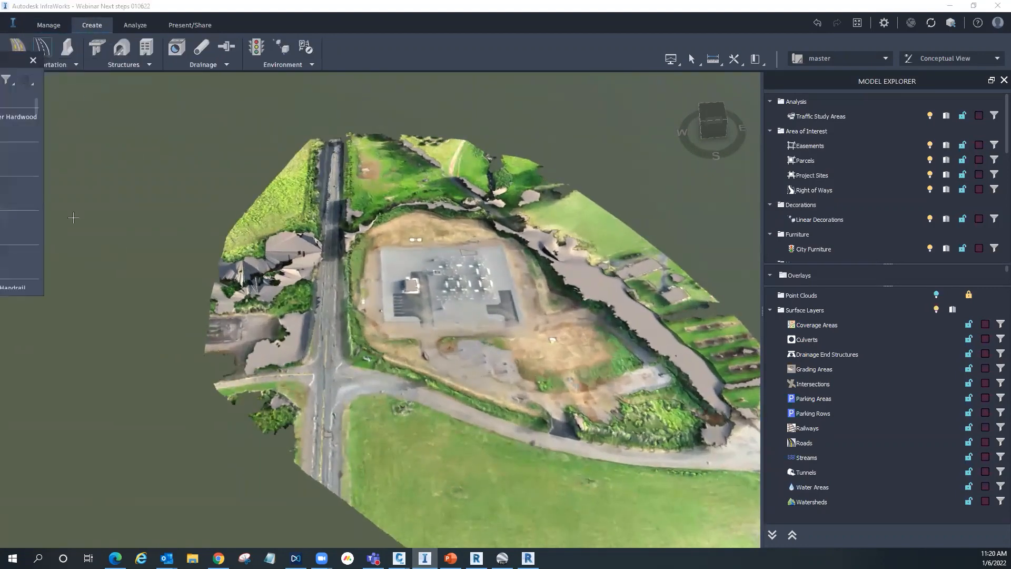
left_click_drag(8, 63, 294, 150)
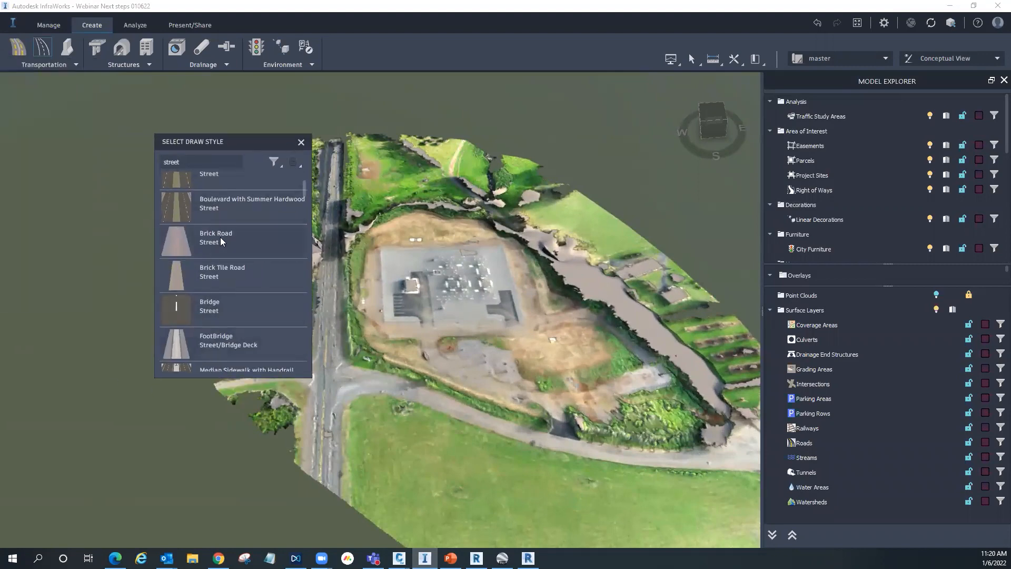
scroll(245, 266, "down", 5)
scroll(252, 285, "down", 12)
scroll(253, 290, "up", 4)
scroll(255, 292, "down", 3)
scroll(255, 292, "down", 2)
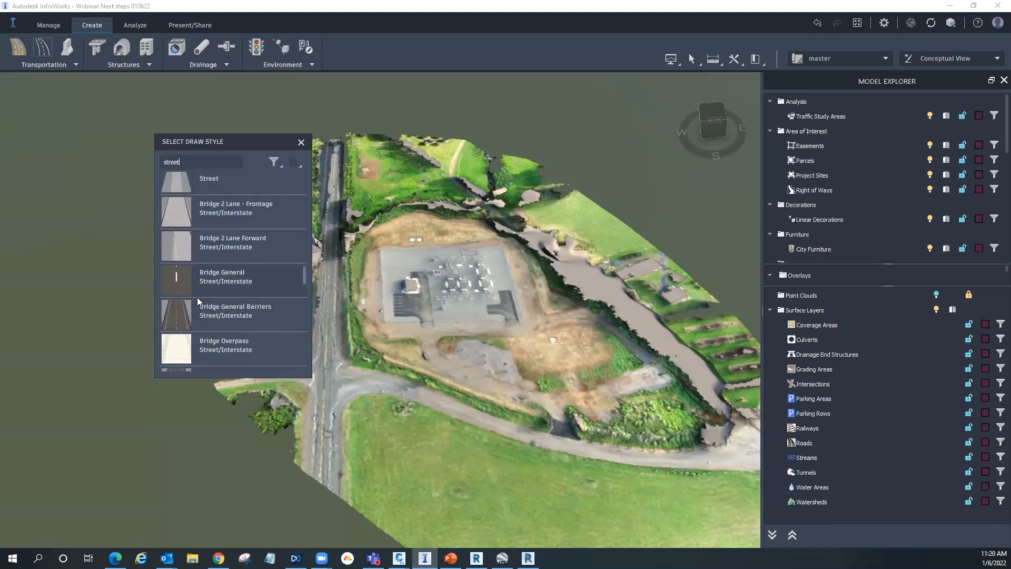
scroll(216, 292, "down", 8)
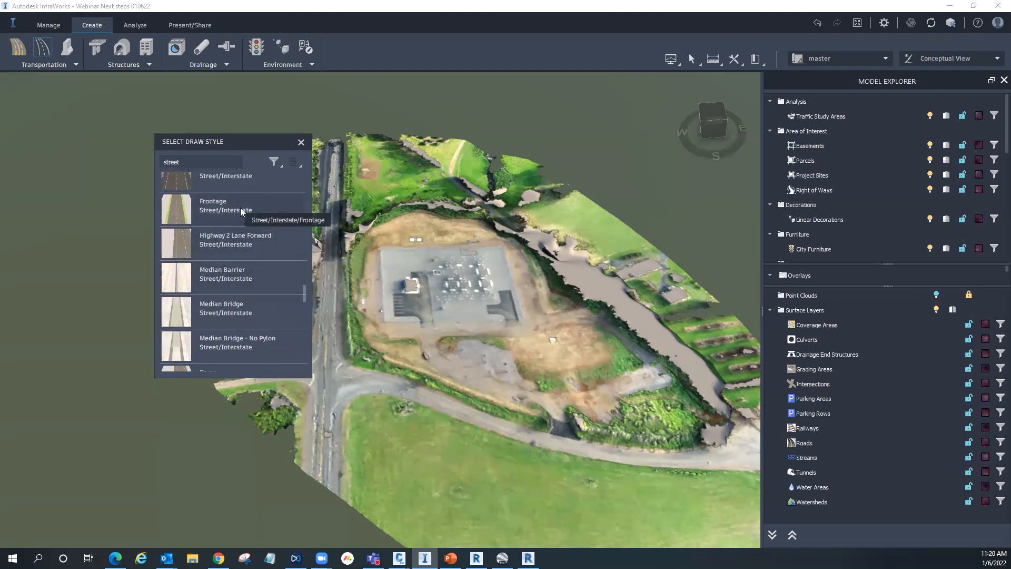
left_click(227, 215)
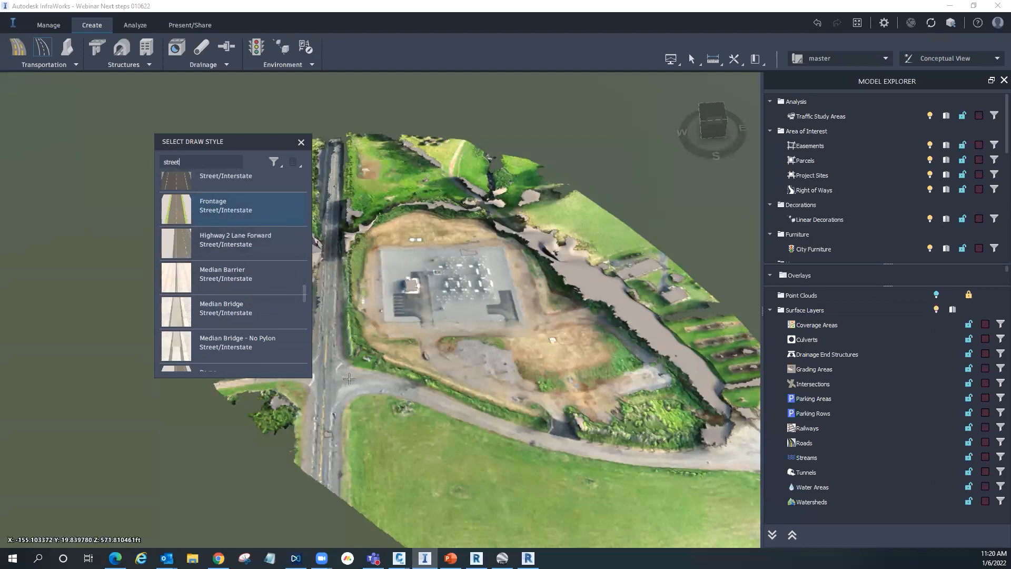
Step: Draw a road about 730 ft long along the curved access road, from the main road intersection to the eastern junction
left_click(354, 379)
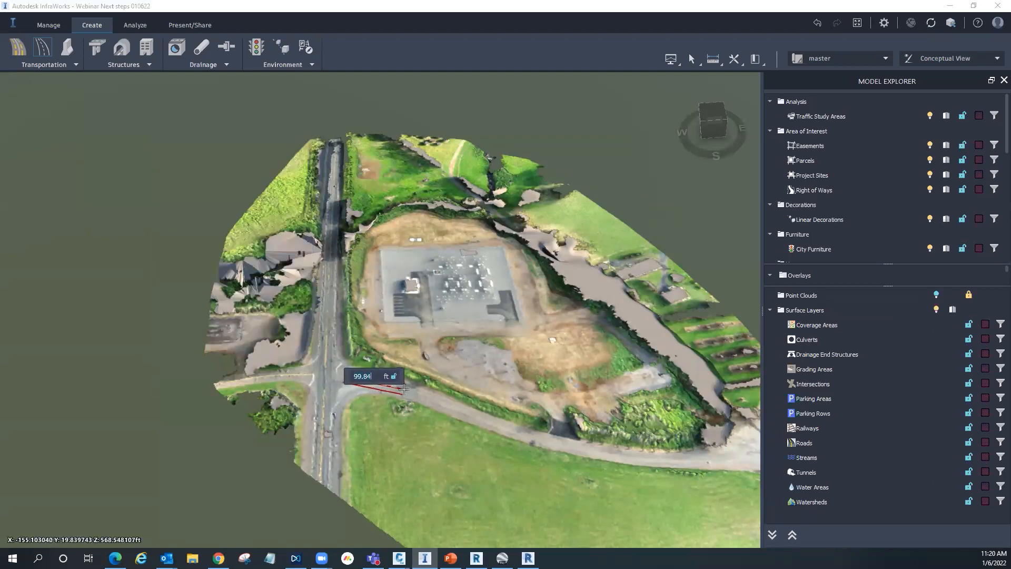
left_click(403, 389)
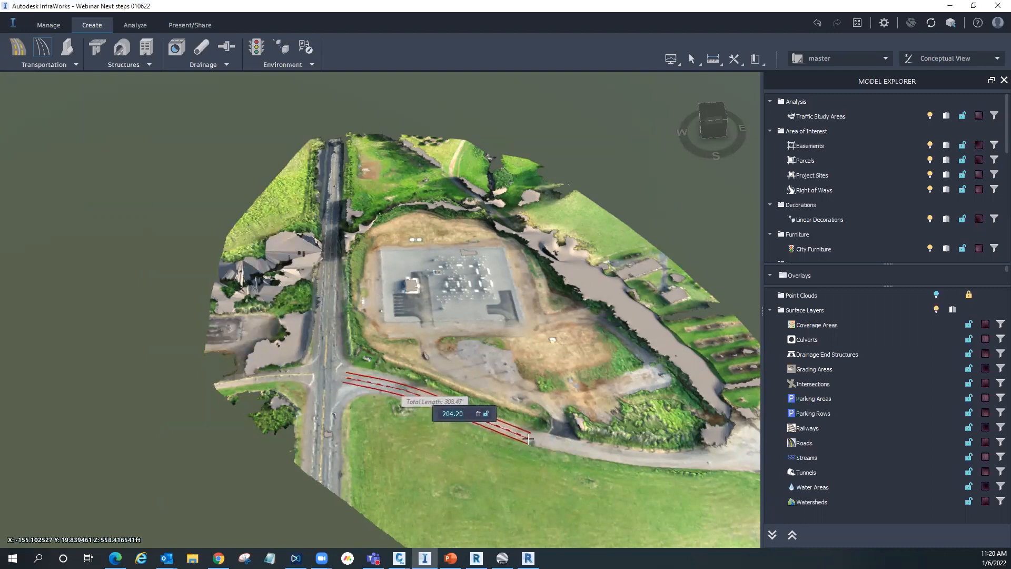
left_click(528, 439)
left_click(640, 460)
left_click(735, 457)
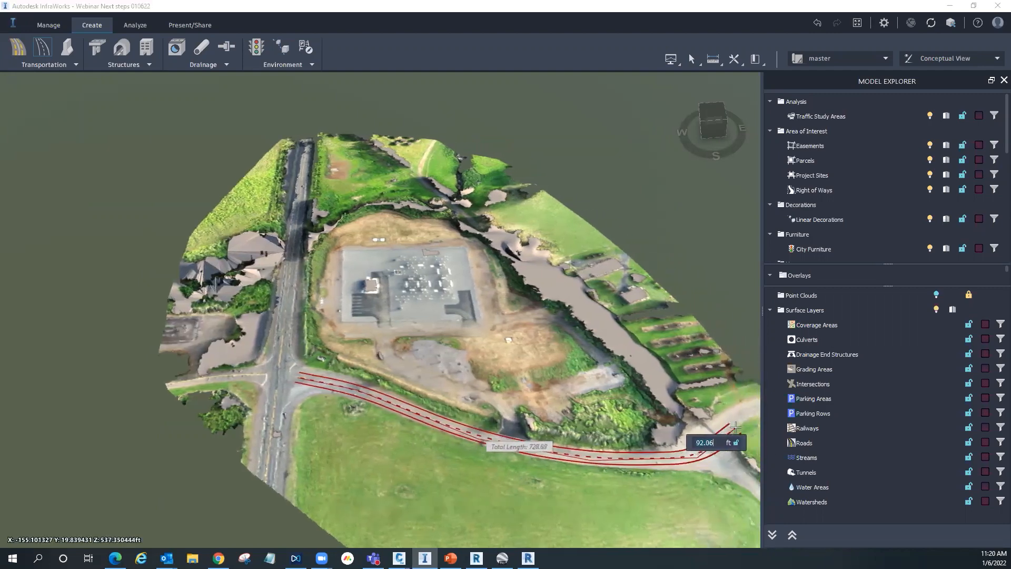
double_click(733, 423)
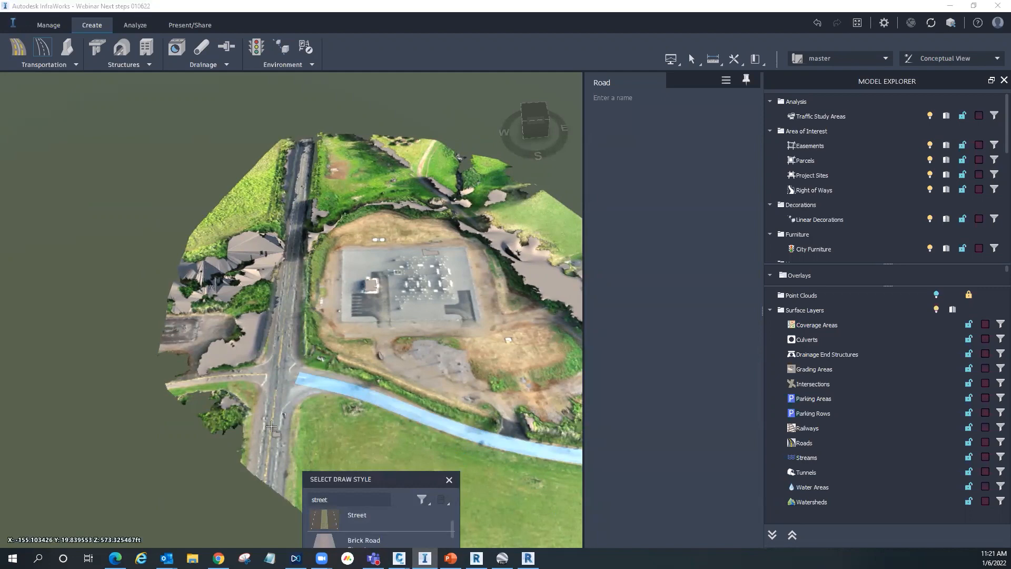
Step: Draw a second, straight road about 600 ft long over the main north-south road and finish drawing
left_click(271, 425)
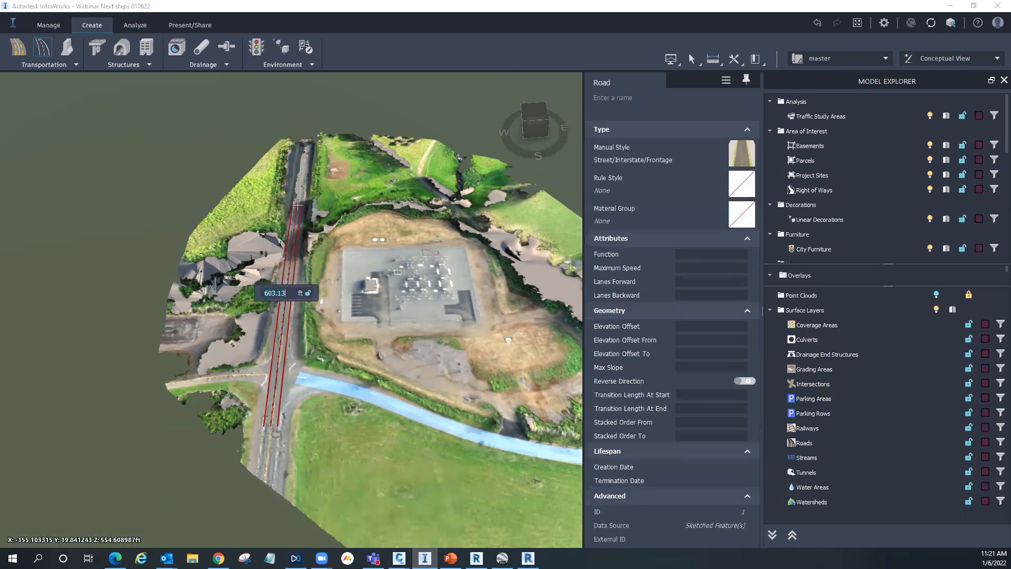
double_click(297, 207)
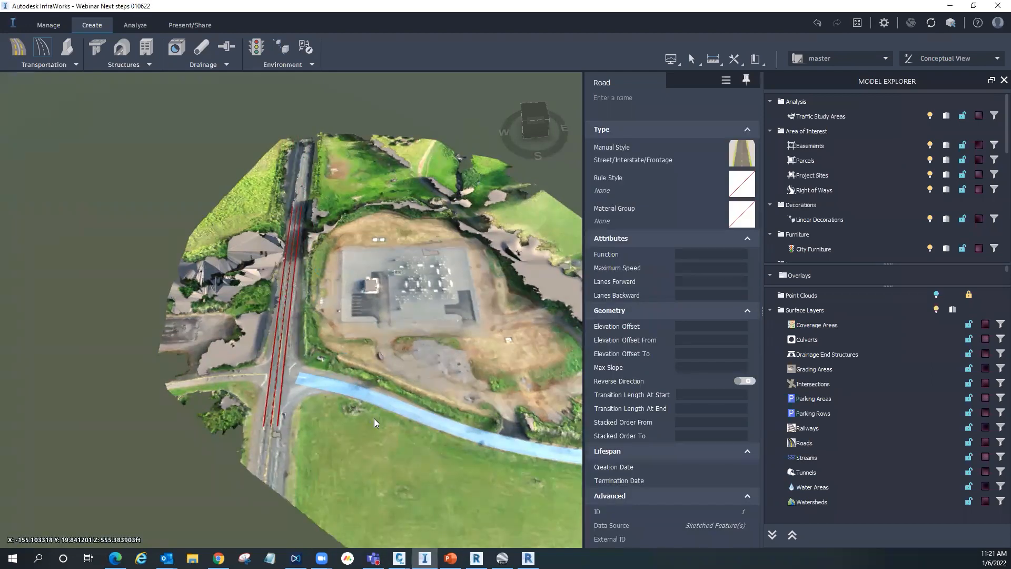
key("Escape")
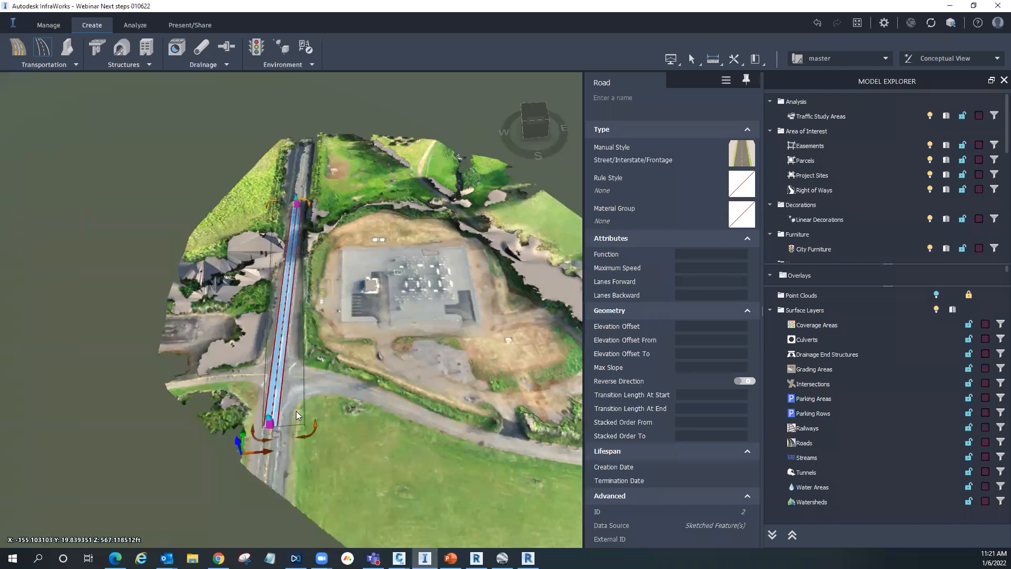
Step: Select the curved access road and examine how it follows the terrain from several angles
scroll(420, 466, "up", 5)
left_click(435, 452)
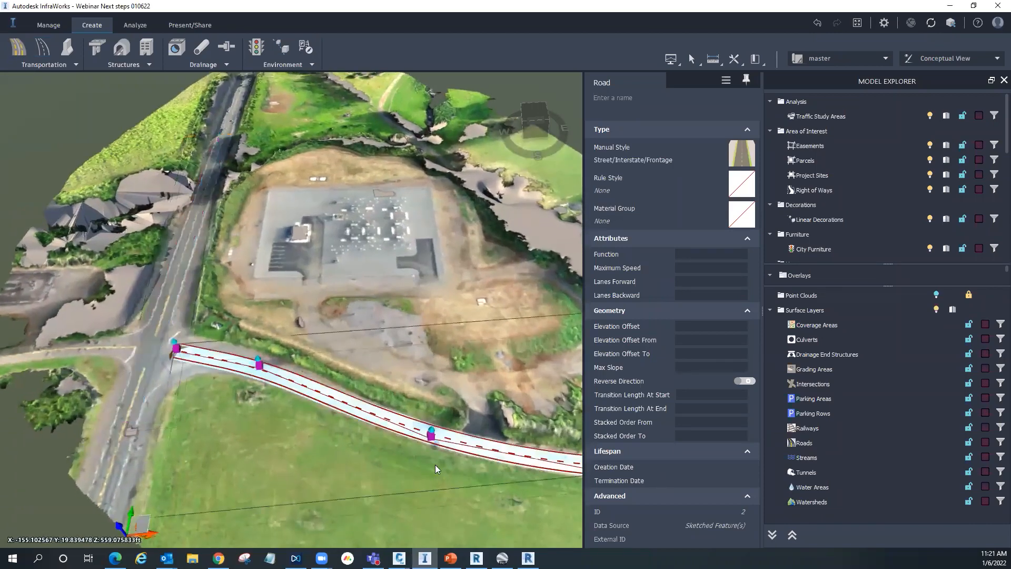
middle_click_drag(436, 469, 349, 462)
left_click_drag(348, 458, 324, 465)
scroll(185, 386, "down", 1)
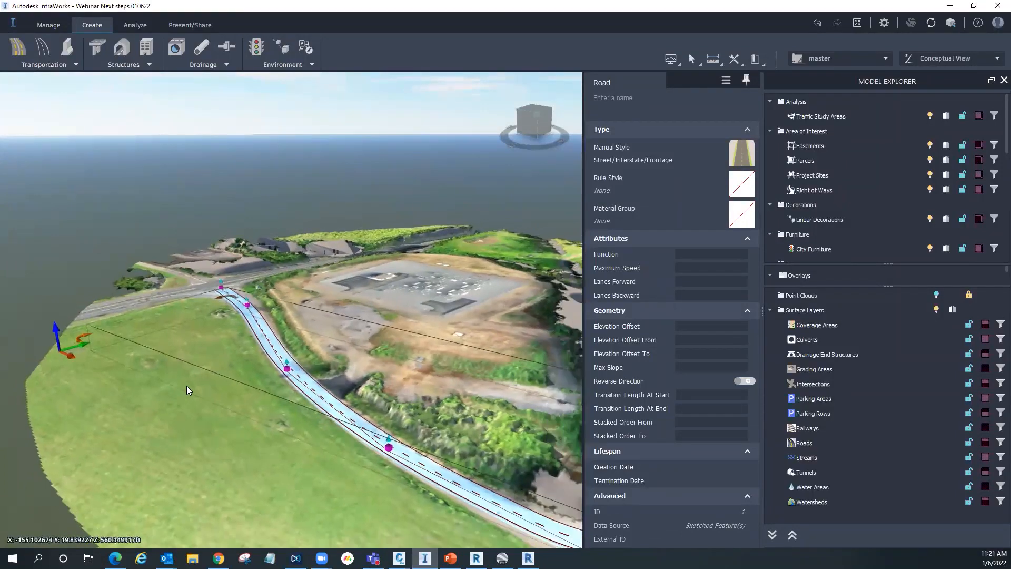
scroll(186, 386, "down", 3)
left_click_drag(262, 467, 384, 466)
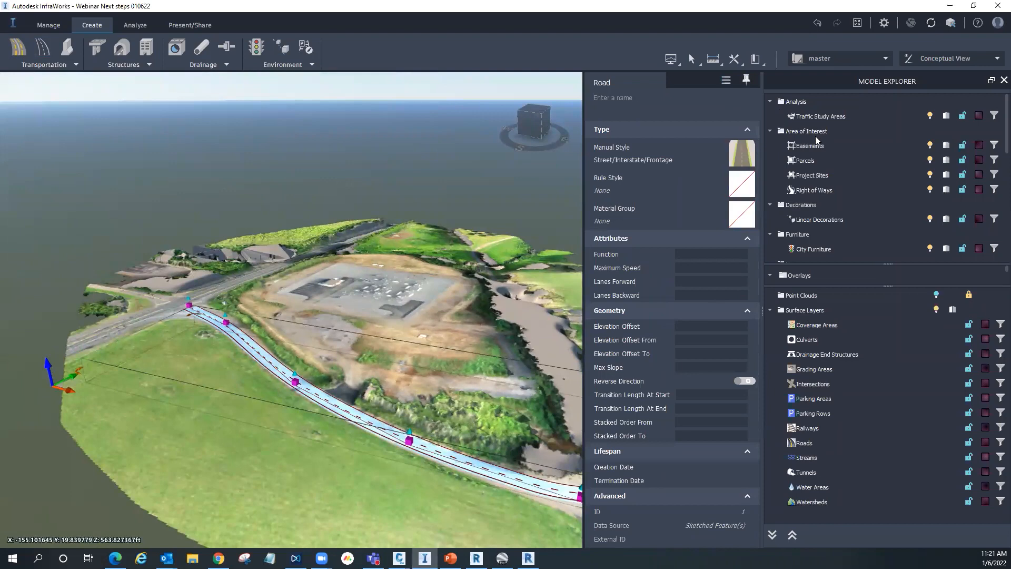
left_click_drag(396, 295, 429, 351)
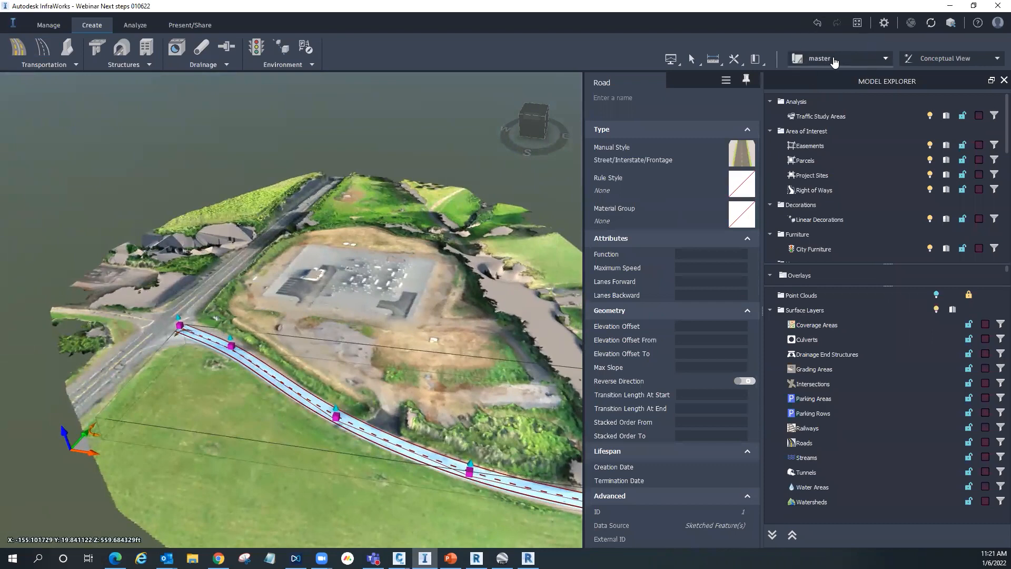
Step: Add a new proposal named ExistingRDs to the model
key("ctrl")
left_click(854, 63)
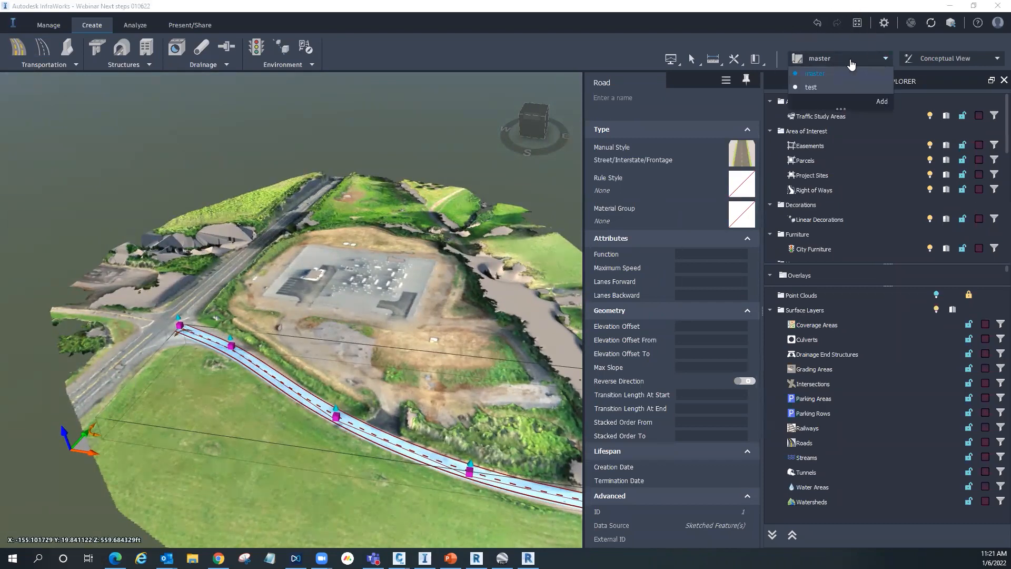
left_click(881, 101)
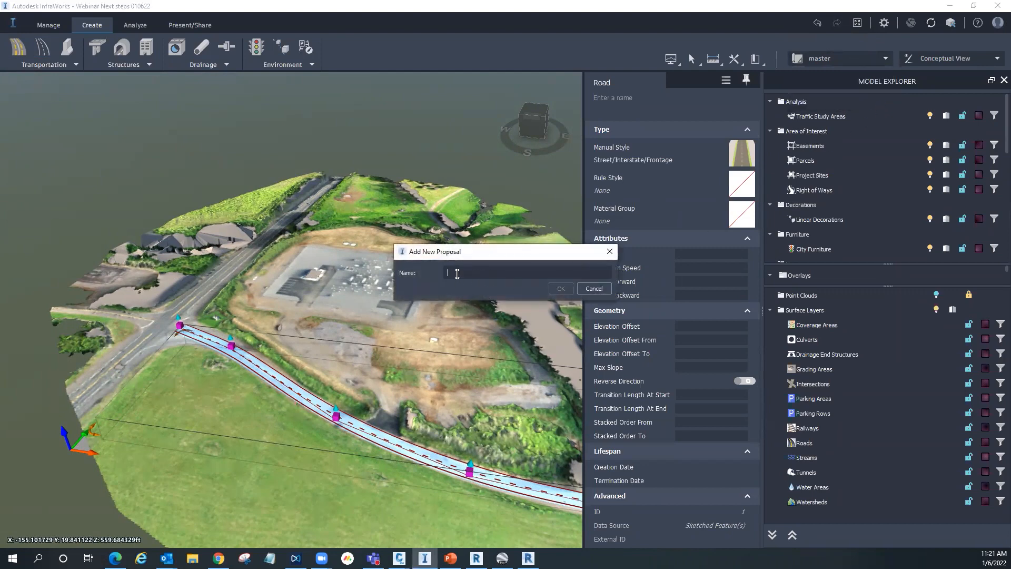
type("ExistingRDs")
left_click(560, 289)
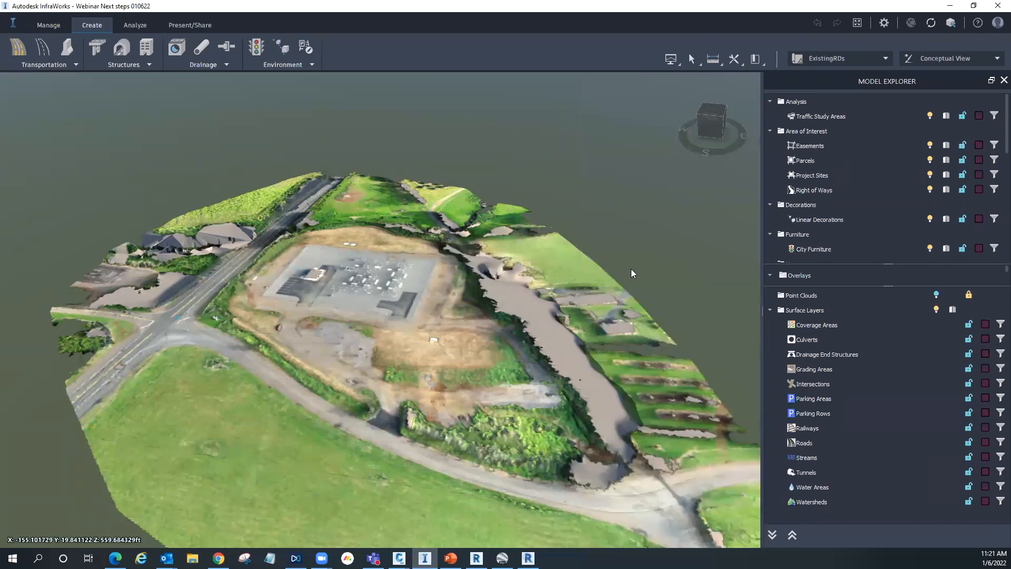
Step: Extend the curved access road's start point to the middle of the main road at the intersection, and deselect the road
left_click(243, 361)
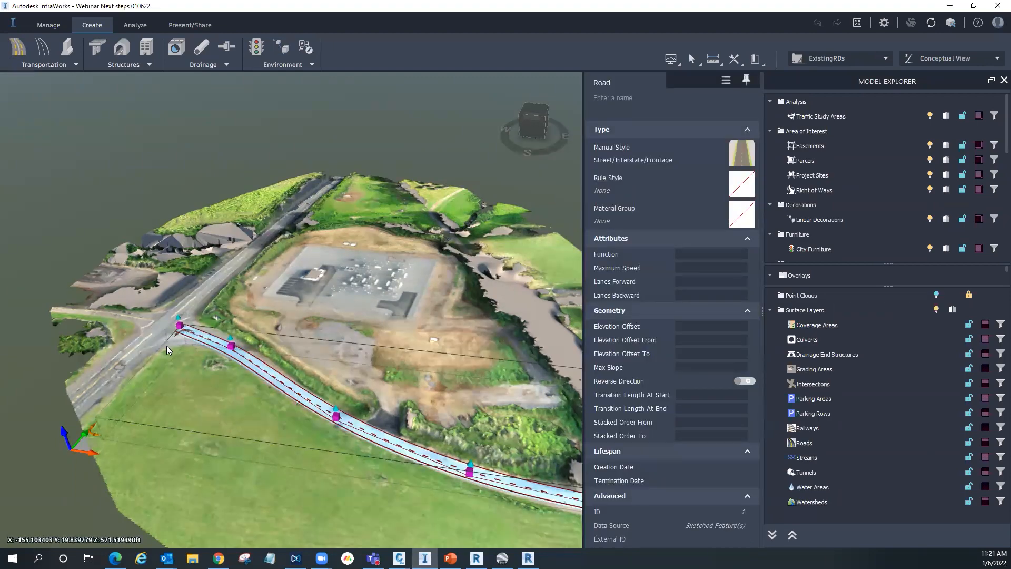
key("Escape")
left_click_drag(213, 377, 368, 461)
left_click_drag(244, 439, 171, 396)
left_click(198, 398)
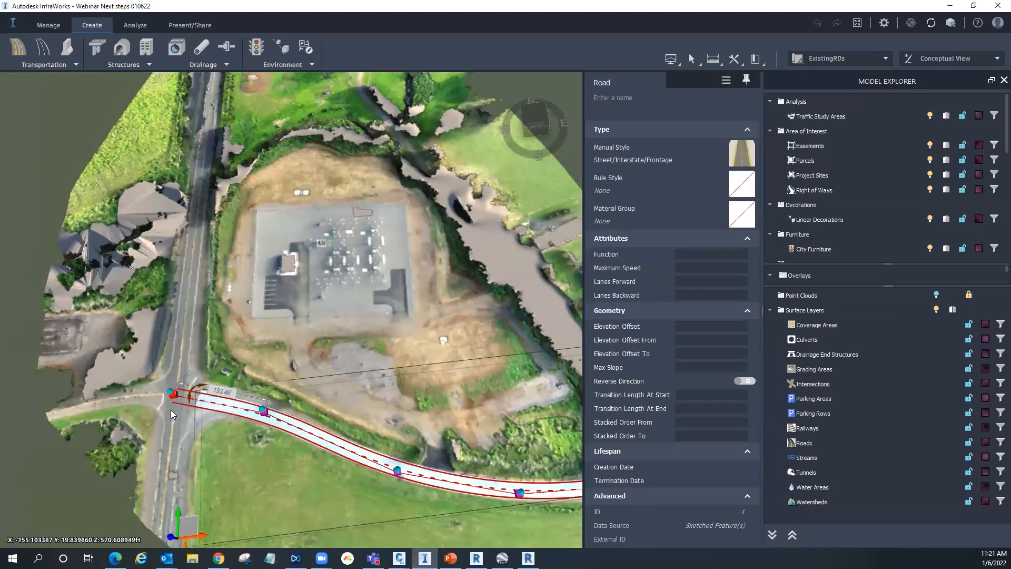
scroll(165, 409, "up", 3)
scroll(205, 391, "up", 5)
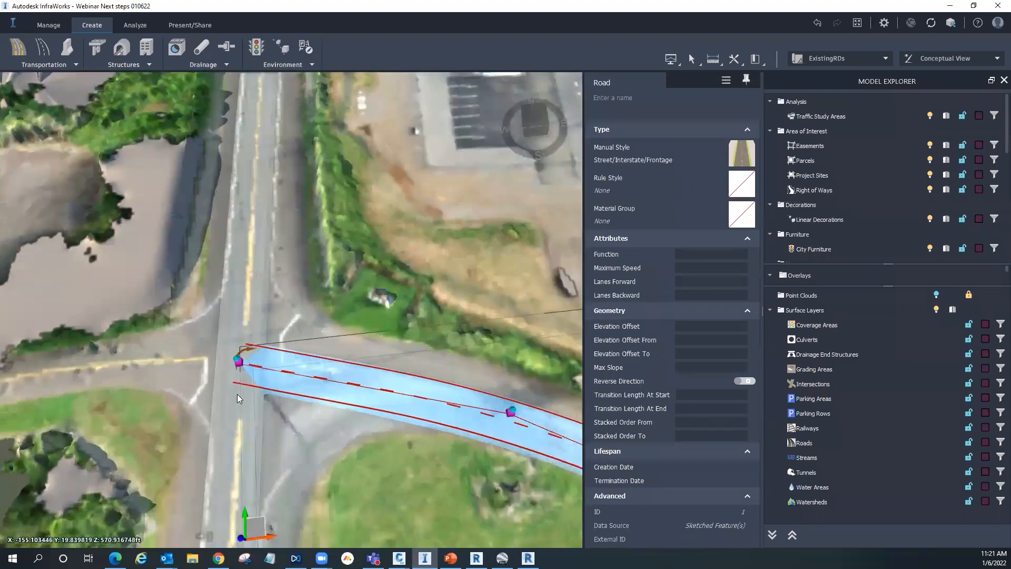
left_click(258, 325)
scroll(206, 341, "down", 8)
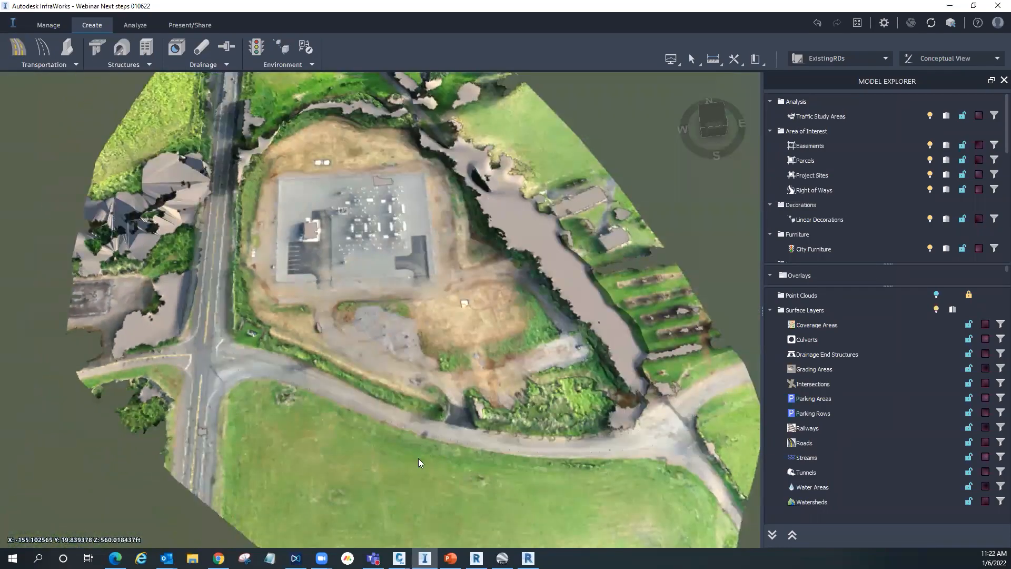
middle_click_drag(420, 462, 372, 407)
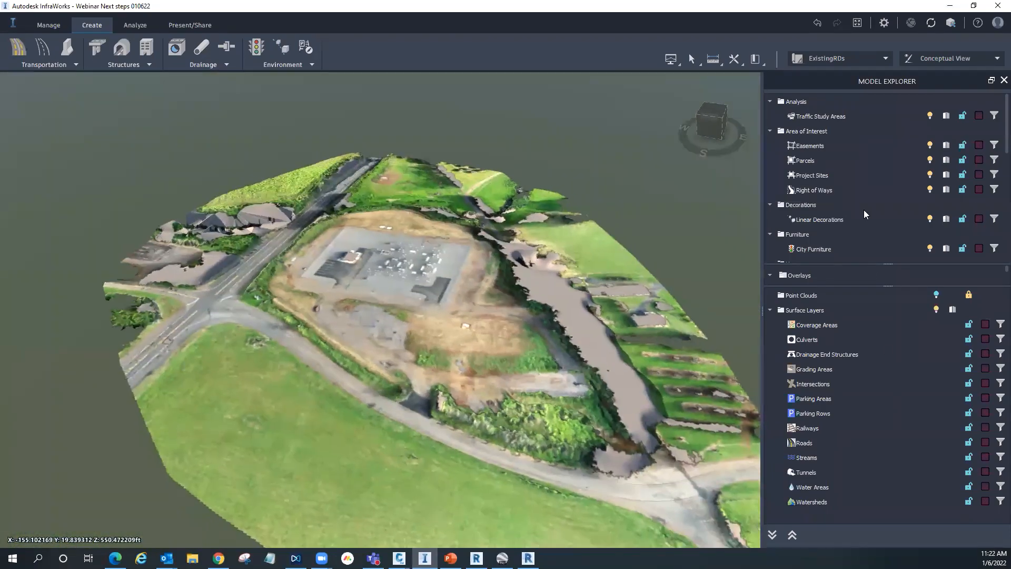
Step: Add another proposal named DesignChanges to the model, based on the ExistingRDs proposal
middle_click_drag(418, 496, 448, 461)
left_click(468, 466)
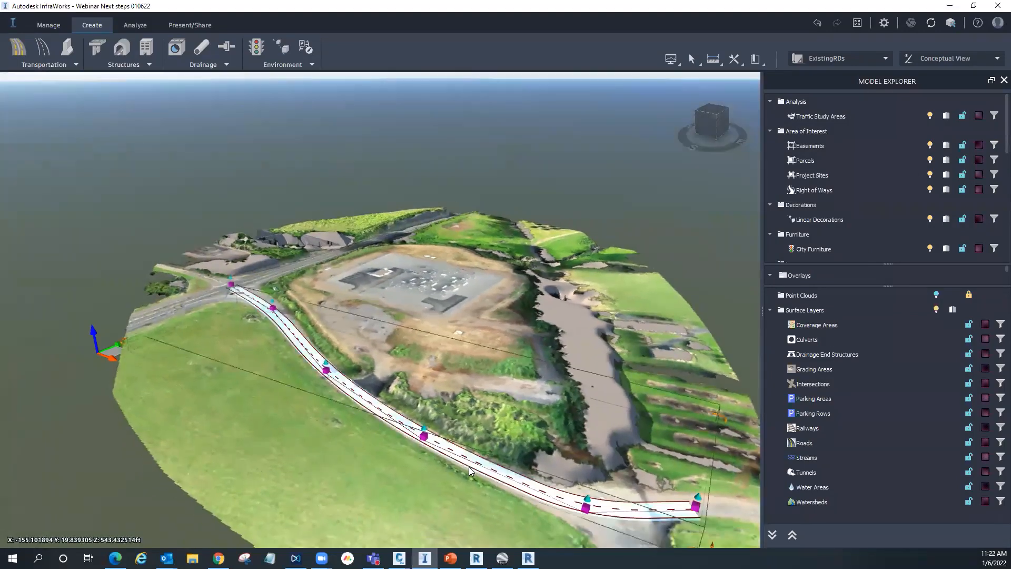
double_click(469, 467)
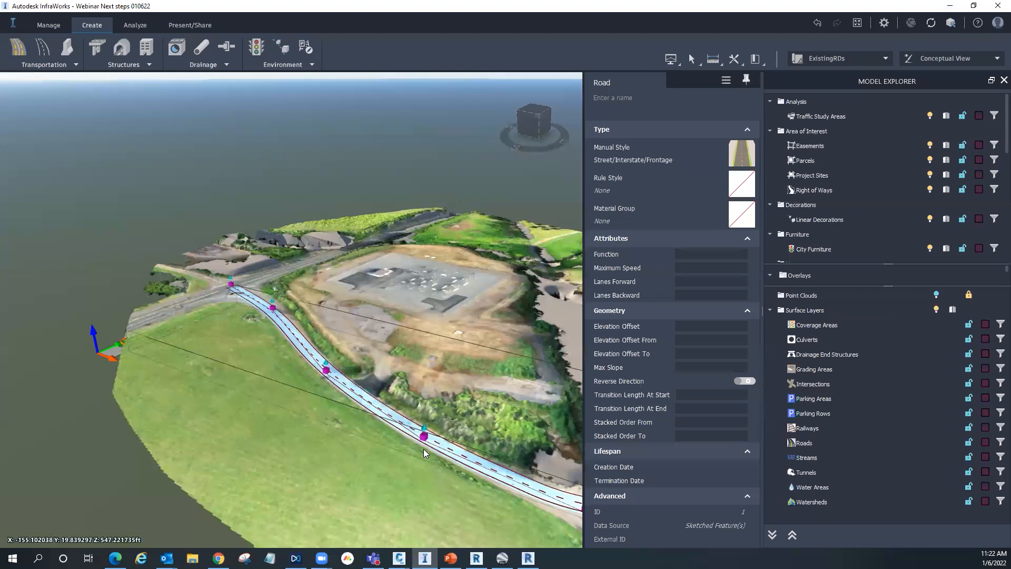
scroll(423, 449, "up", 3)
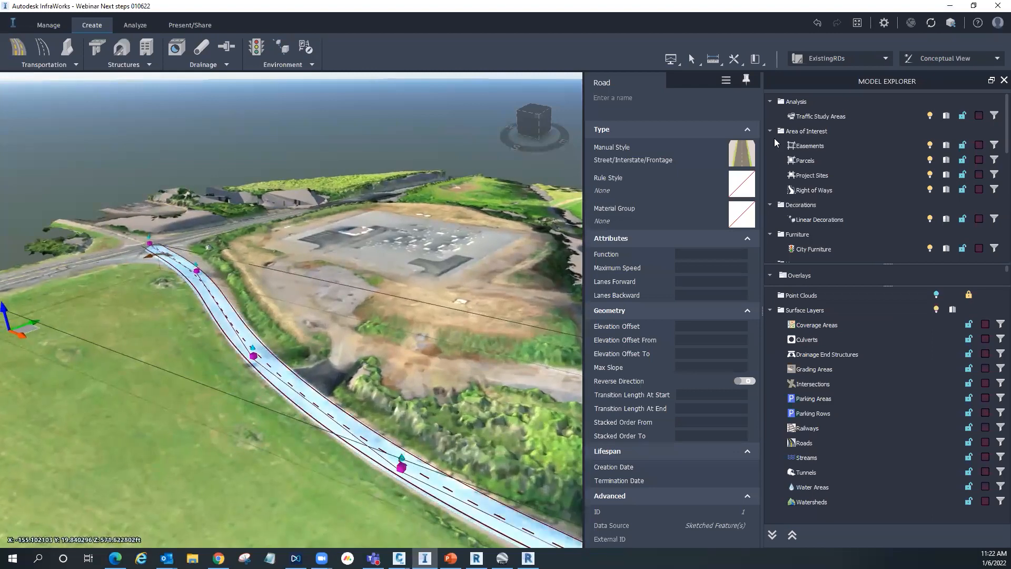
left_click(850, 59)
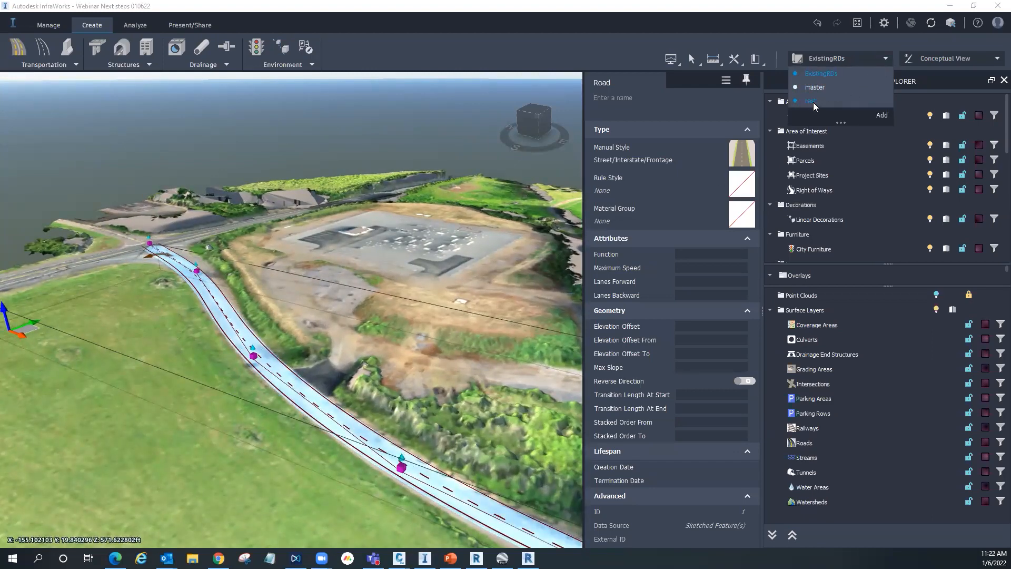
left_click(882, 116)
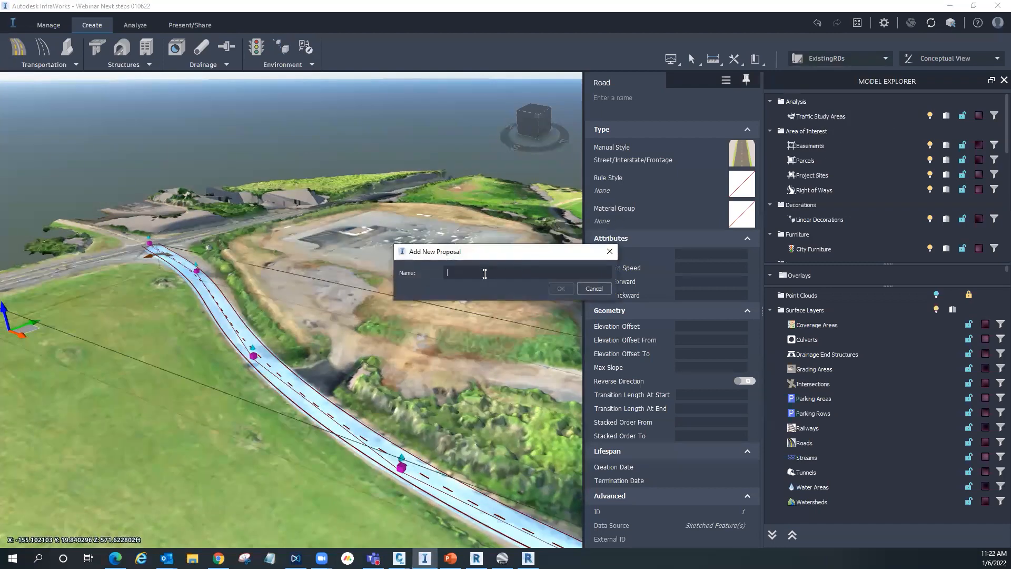
type("DesignChanges")
left_click(560, 288)
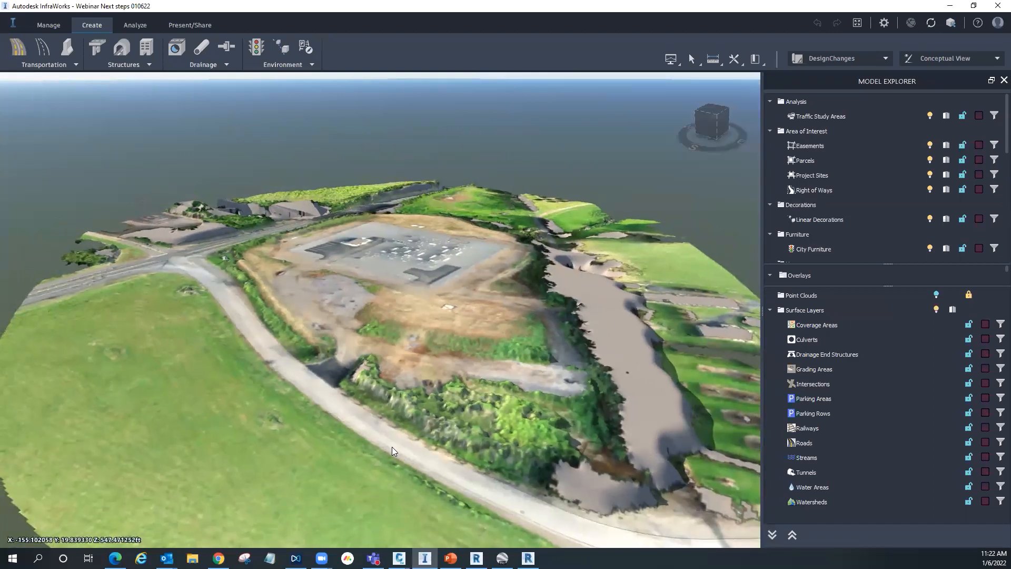
Step: Select the curved access road and raise its vertex beside the vegetated slope to an elevation of about 561 ft
left_click(391, 447)
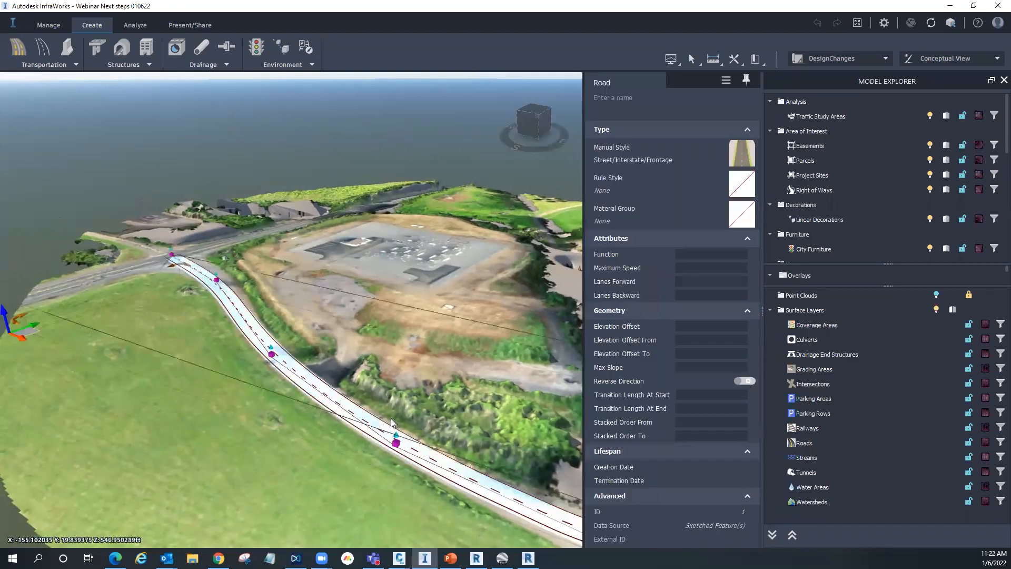
left_click_drag(377, 360, 287, 362)
left_click(287, 375)
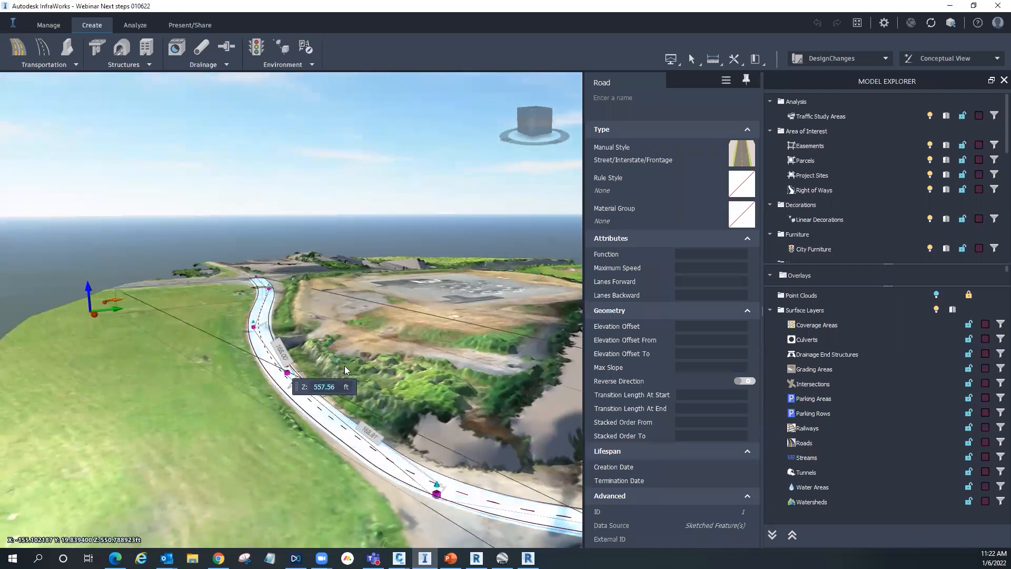
left_click_drag(351, 365, 380, 424)
scroll(376, 467, "up", 4)
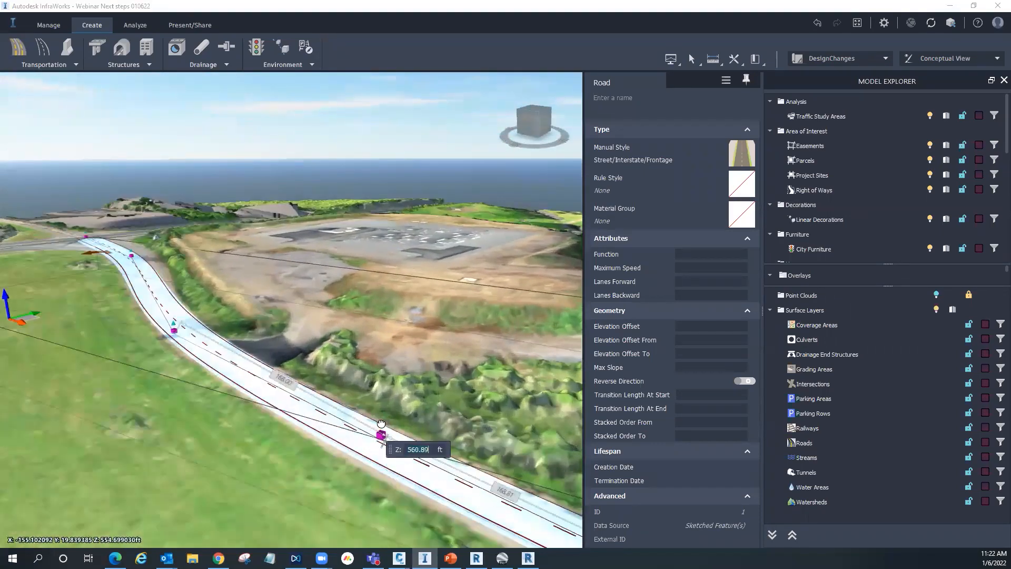
scroll(183, 340, "down", 4)
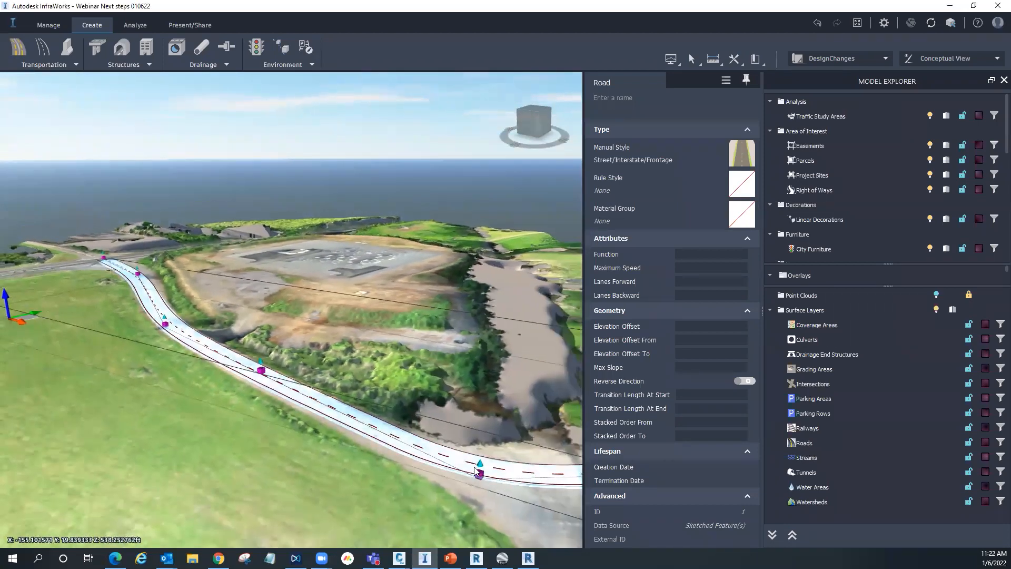
Step: Raise the access road's vertex by the lower junction to about 543 ft, nudge it slightly higher, and deselect the road
left_click_drag(480, 466, 480, 454)
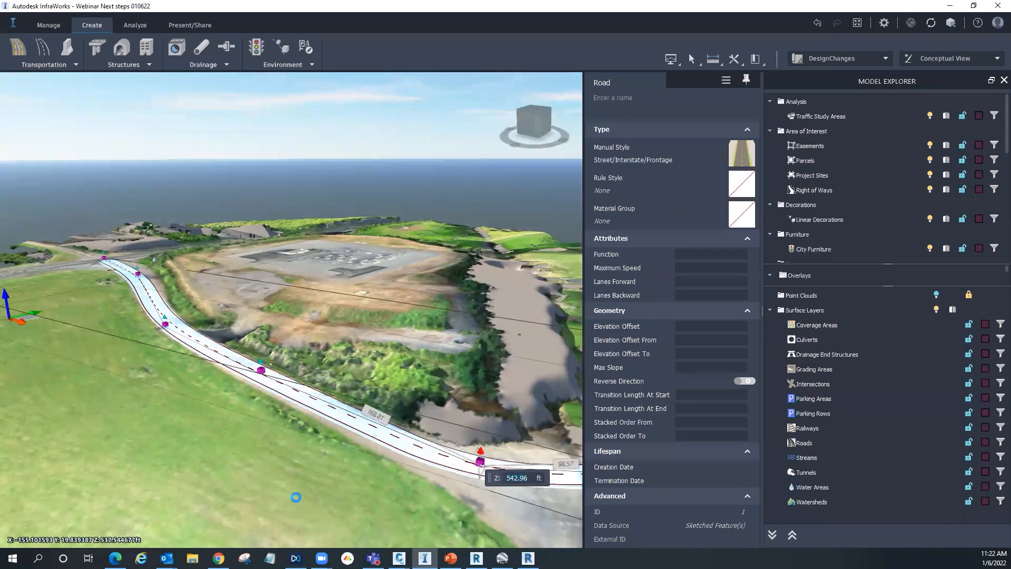
left_click_drag(266, 485, 438, 434)
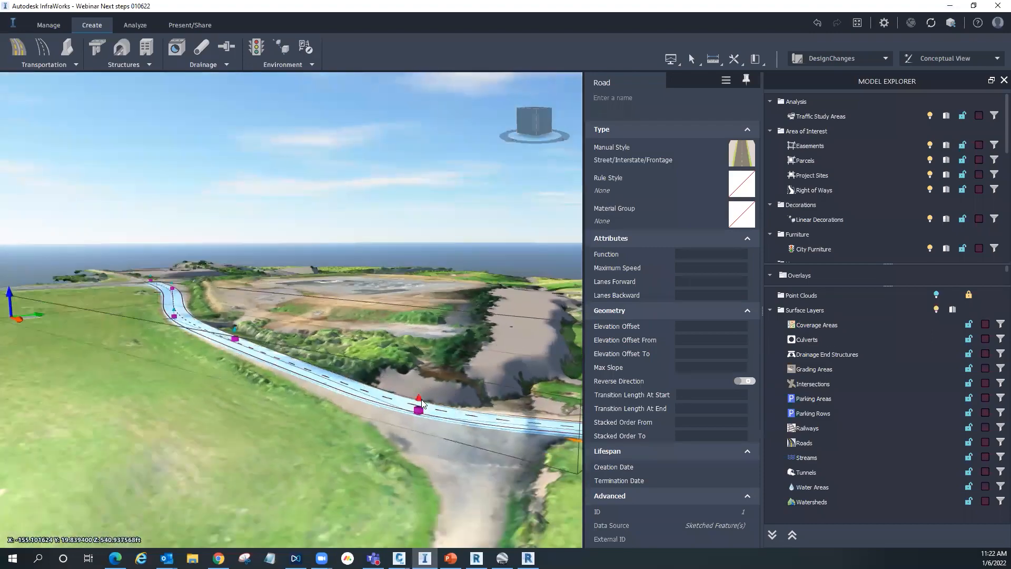
left_click_drag(419, 398, 419, 390)
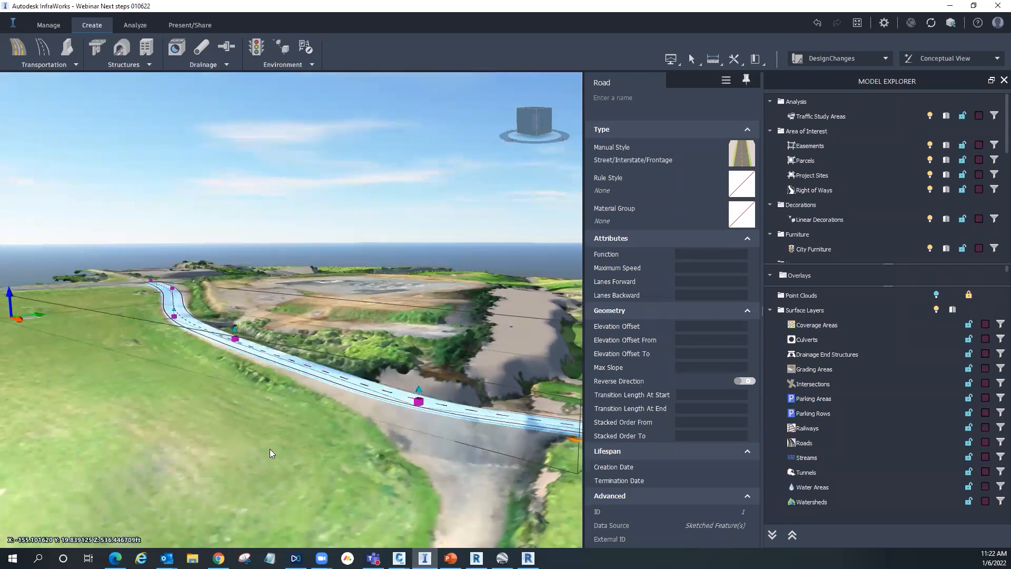
left_click_drag(245, 474, 395, 386)
left_click(397, 390)
scroll(489, 369, "down", 3)
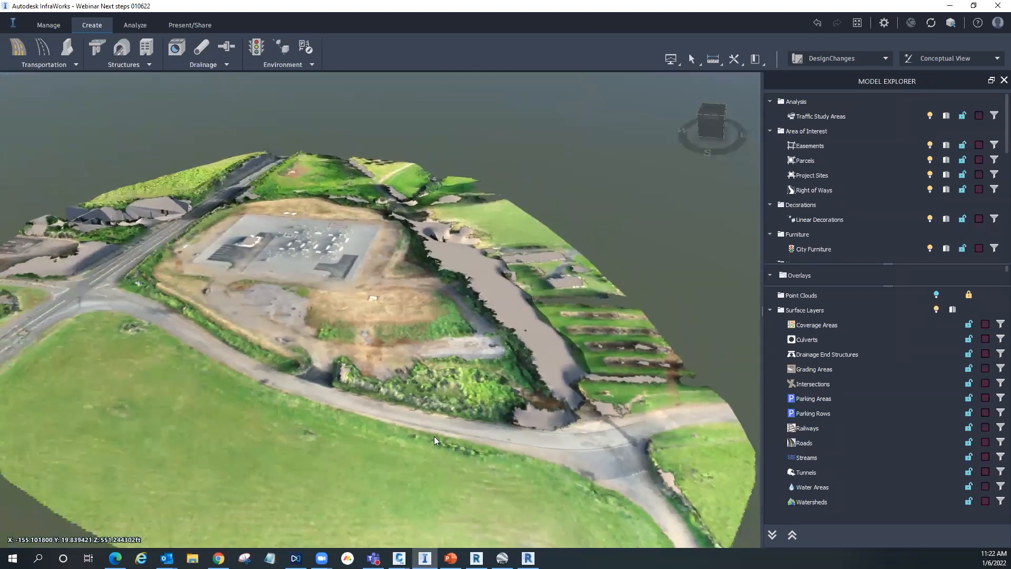
Step: Convert the curved access road to a component road and deselect it
left_click(432, 424)
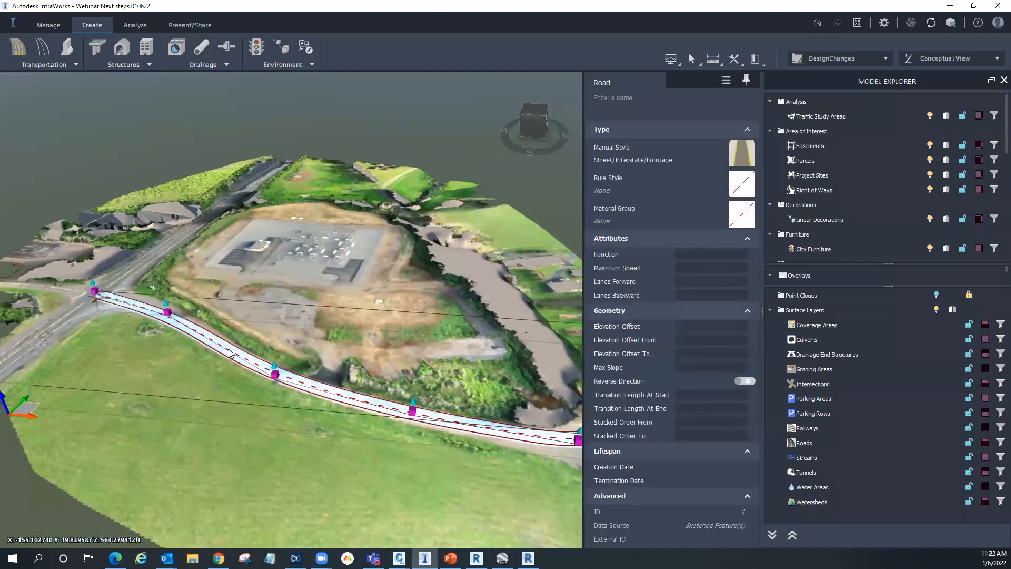
right_click(234, 359)
left_click(270, 411)
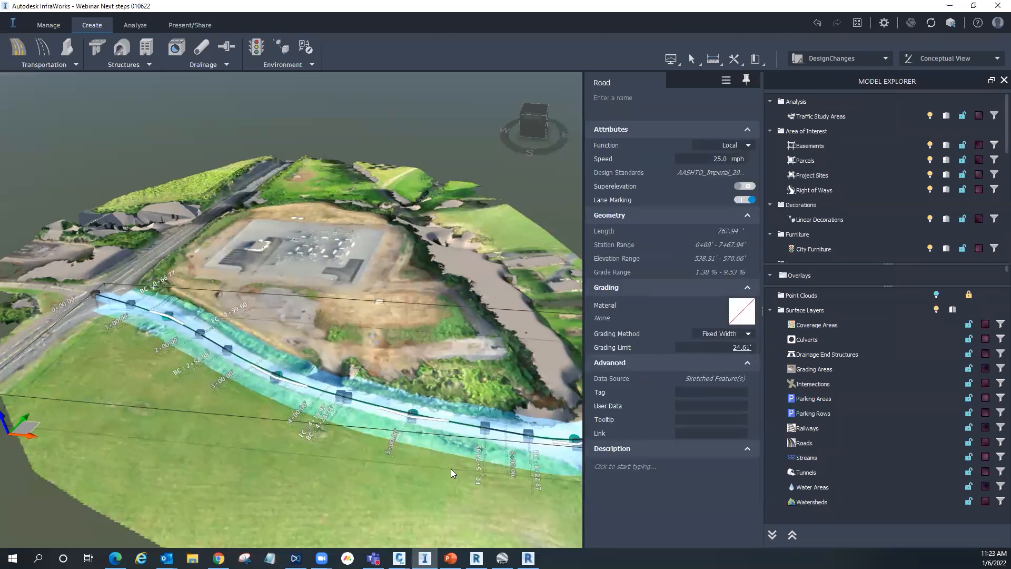
left_click(427, 473)
middle_click_drag(420, 477, 311, 453)
left_click_drag(311, 453, 268, 438)
scroll(316, 431, "up", 4)
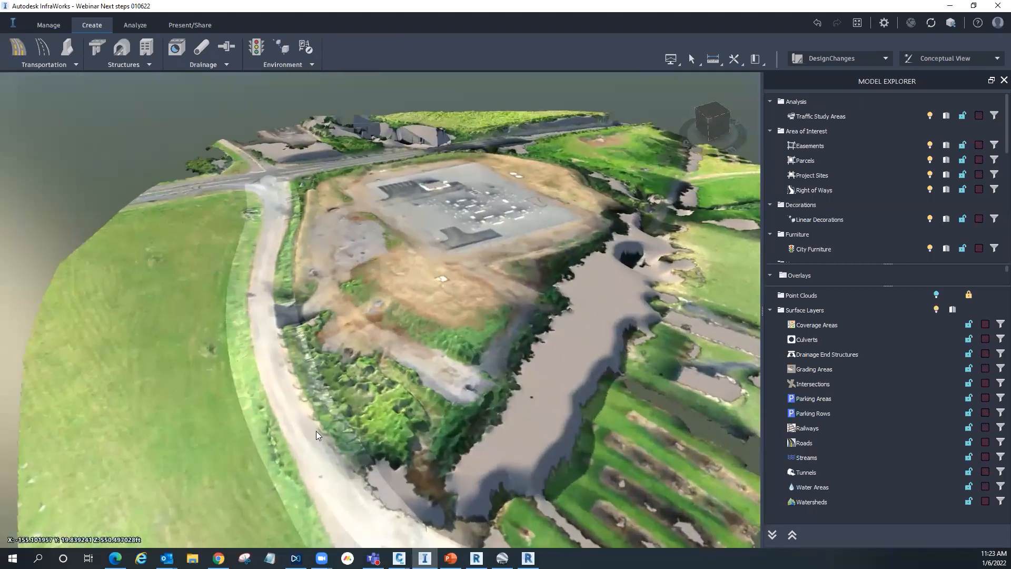
Step: Select the component road and shift its horizontal alignment point near station 5+00 slightly toward the construction pad
left_click(343, 430)
scroll(250, 379, "up", 3)
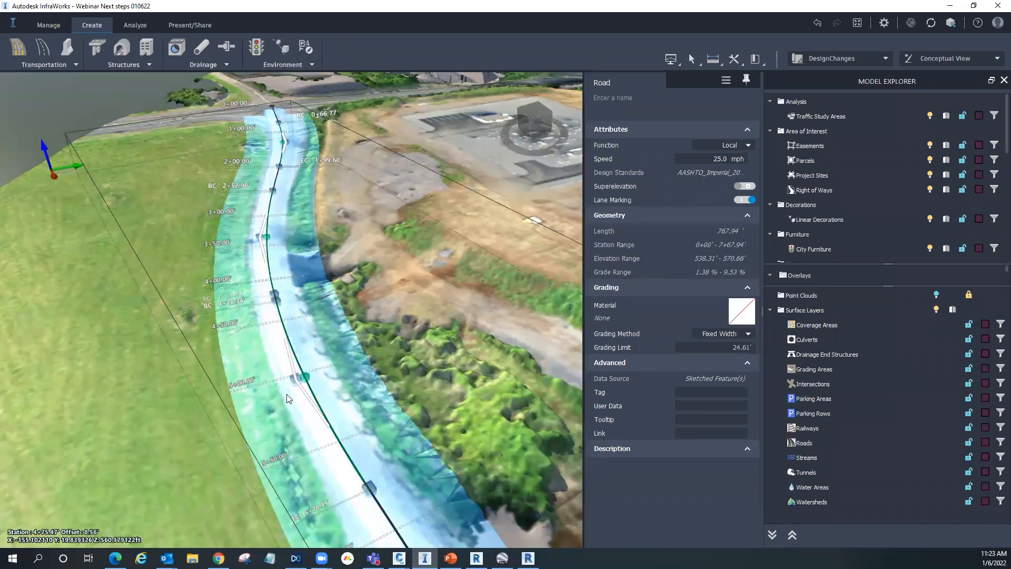
left_click(290, 380)
left_click_drag(290, 380, 298, 376)
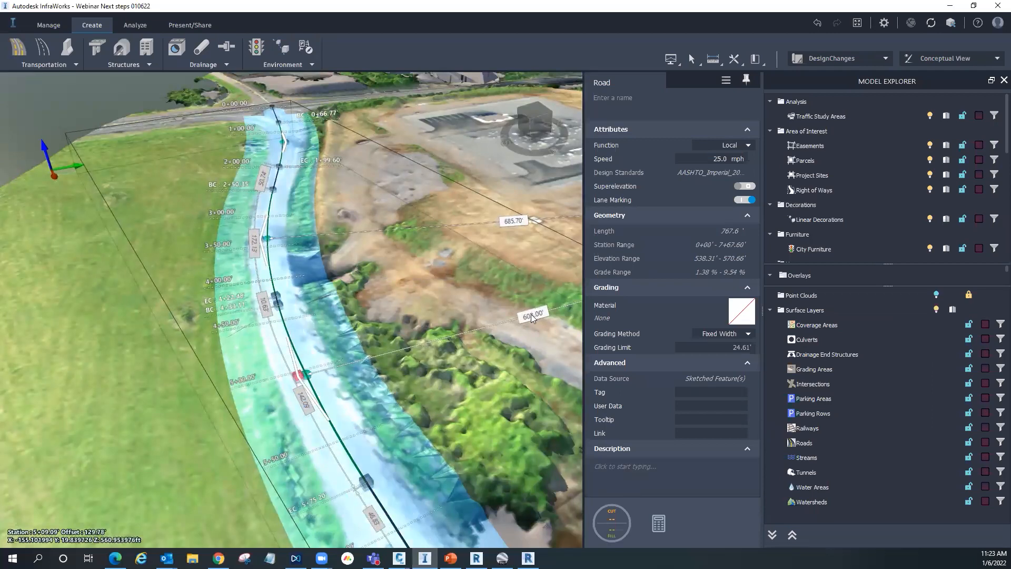
left_click(494, 325)
left_click(309, 386)
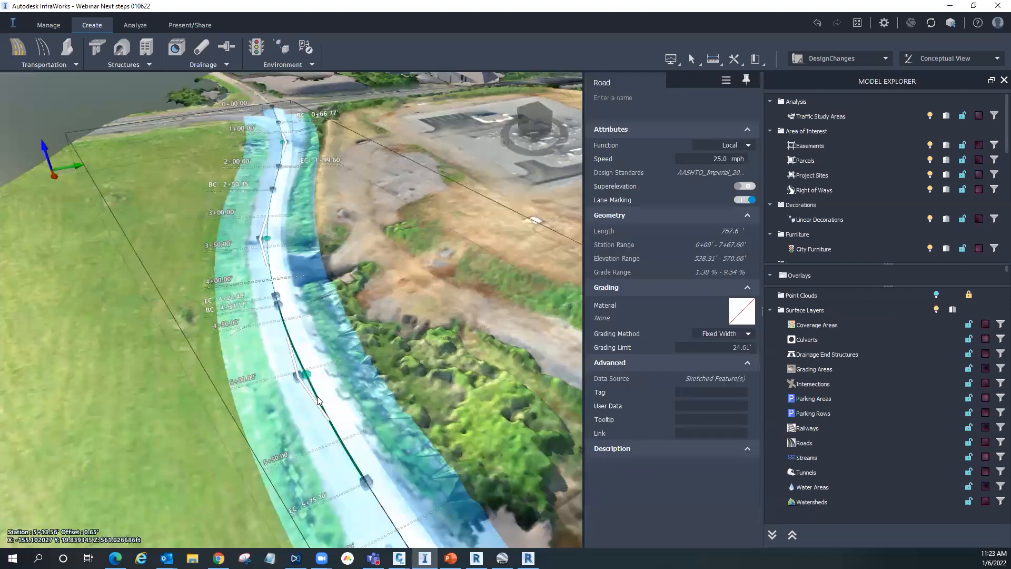
Step: Set the lane on the construction pad side to a width of 10 ft and a slope of 2%
left_click(336, 412)
scroll(344, 416, "up", 2)
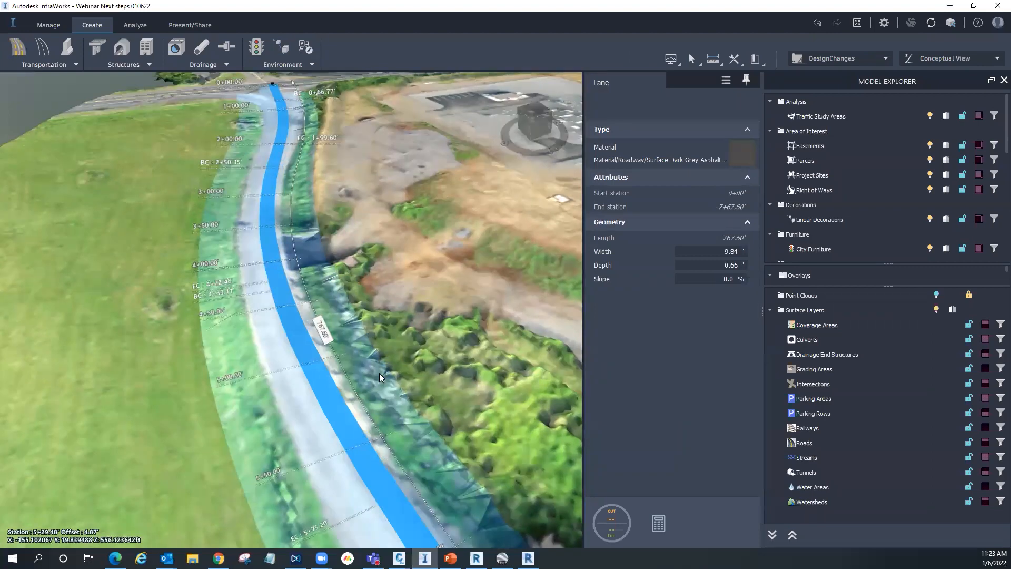
left_click(715, 254)
type("10")
key("Return")
left_click(717, 279)
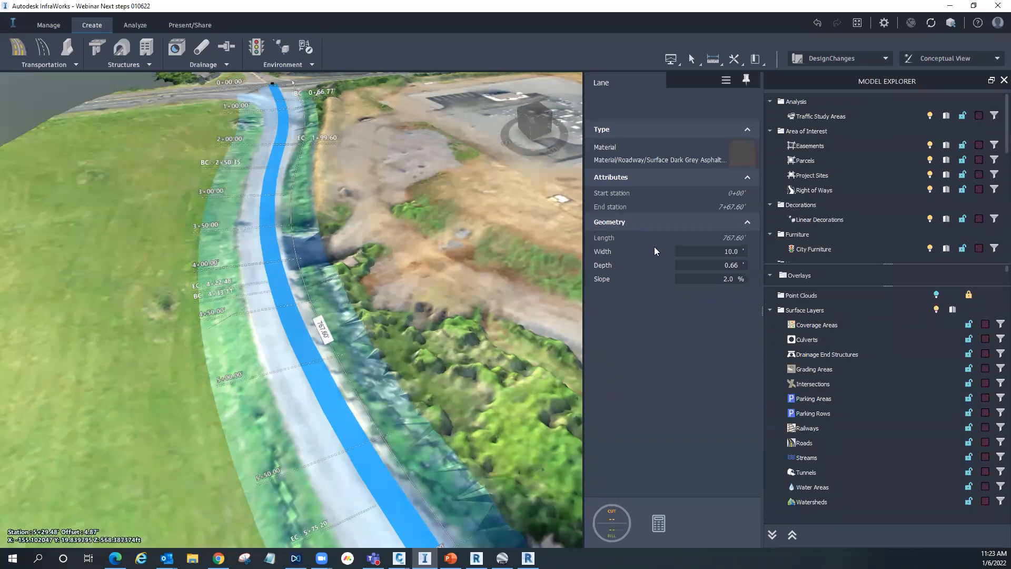
left_click(349, 403)
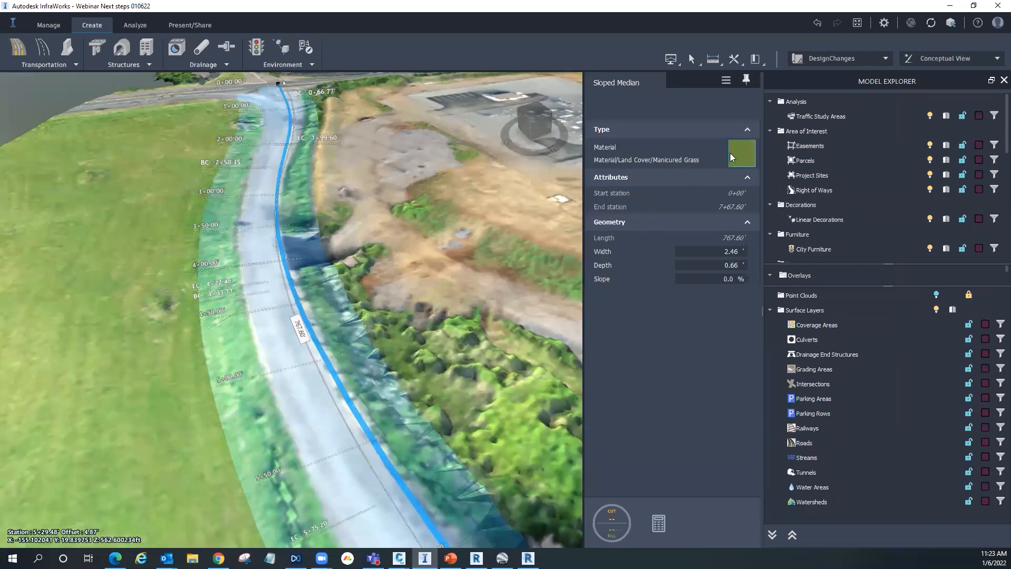
left_click(746, 153)
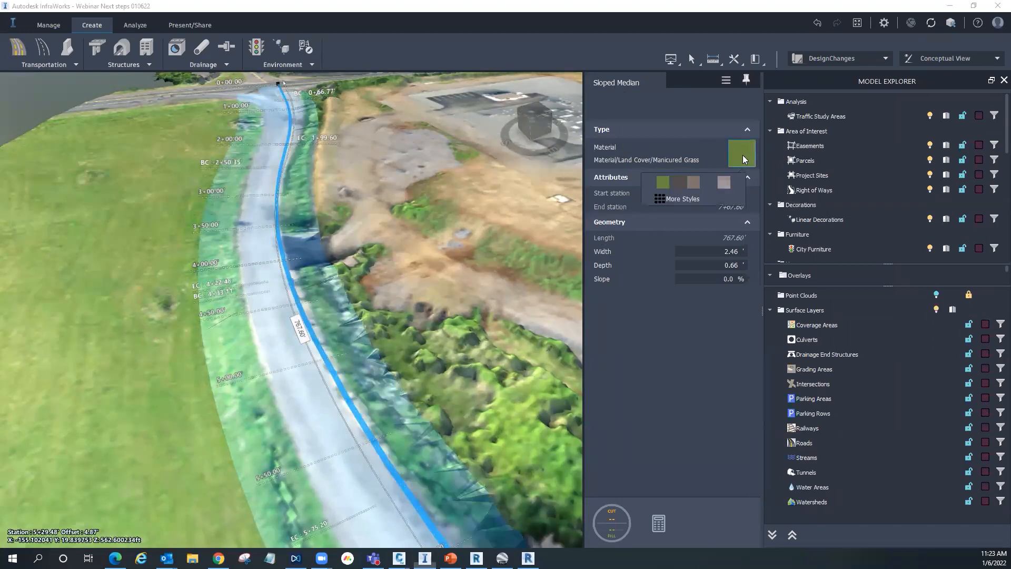
left_click(679, 198)
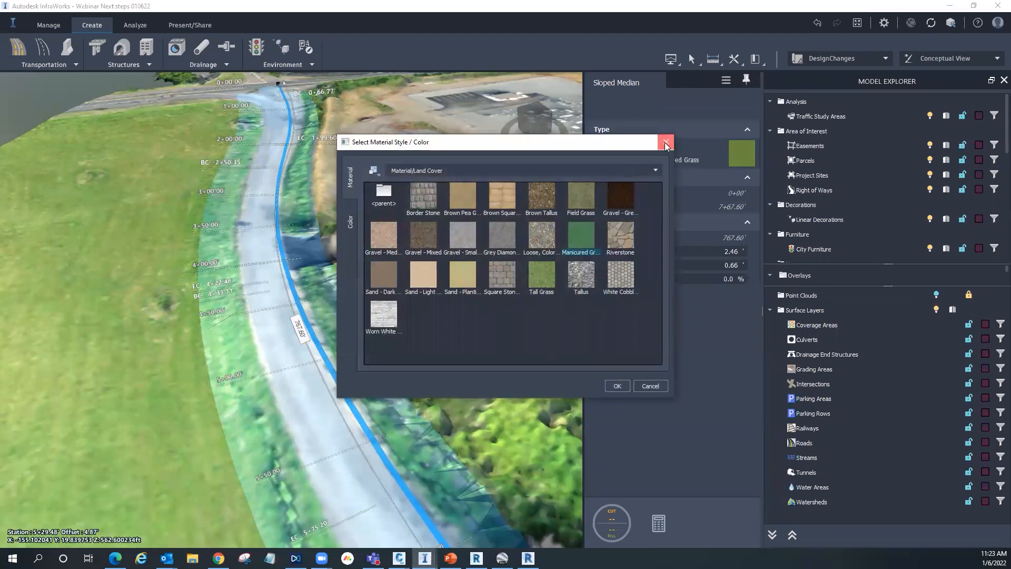
left_click(663, 144)
Step: Replace the sloped median on the construction pad side with a Shoulder component and set its width to 2 ft
right_click(363, 424)
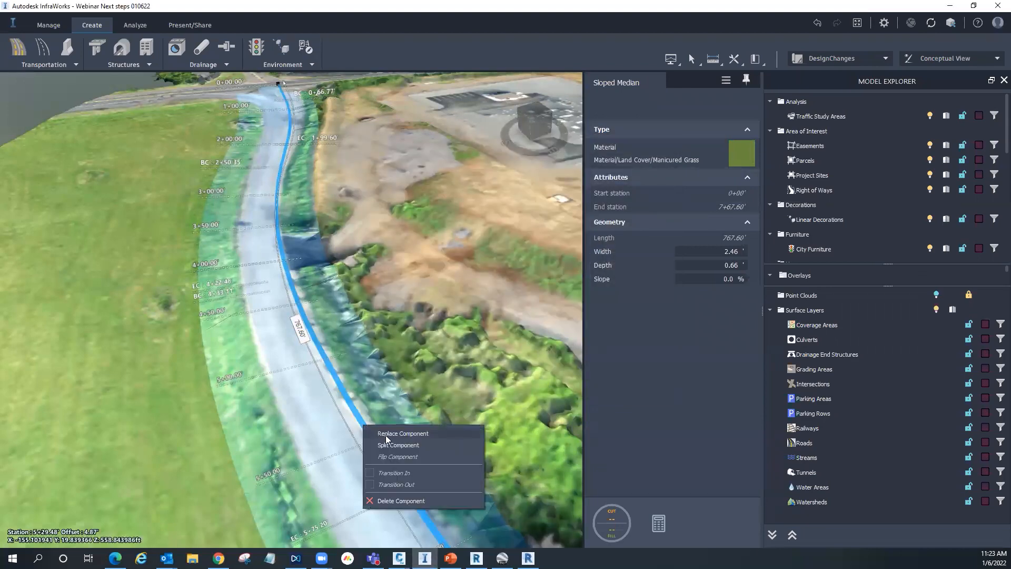
left_click(401, 433)
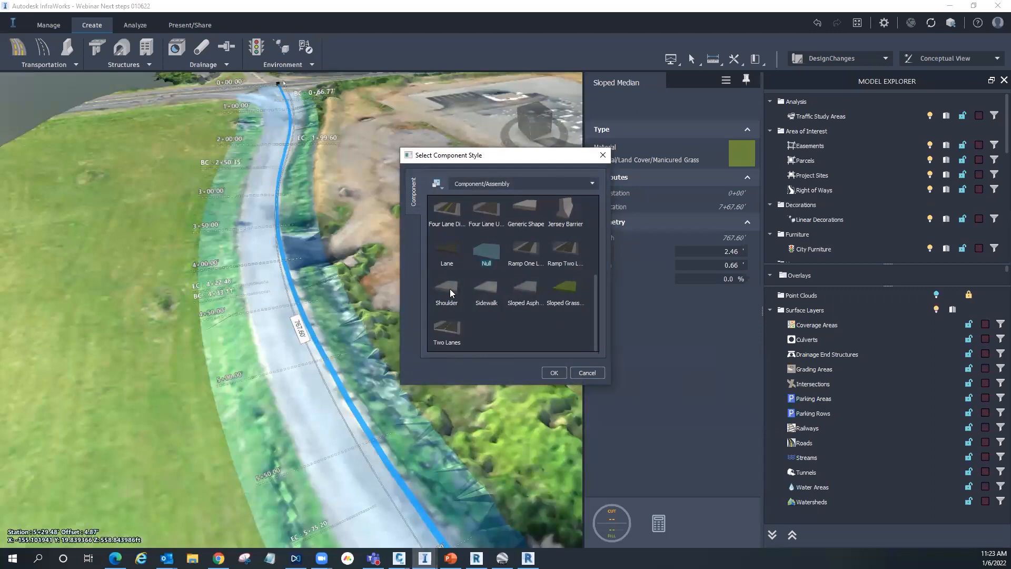
left_click(554, 373)
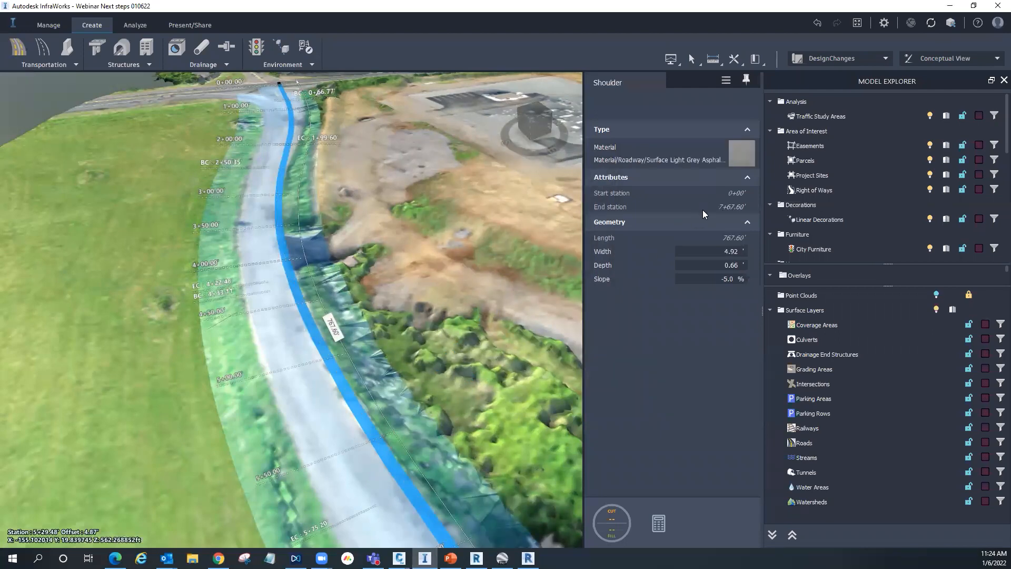
left_click(730, 252)
type("2")
left_click(720, 279)
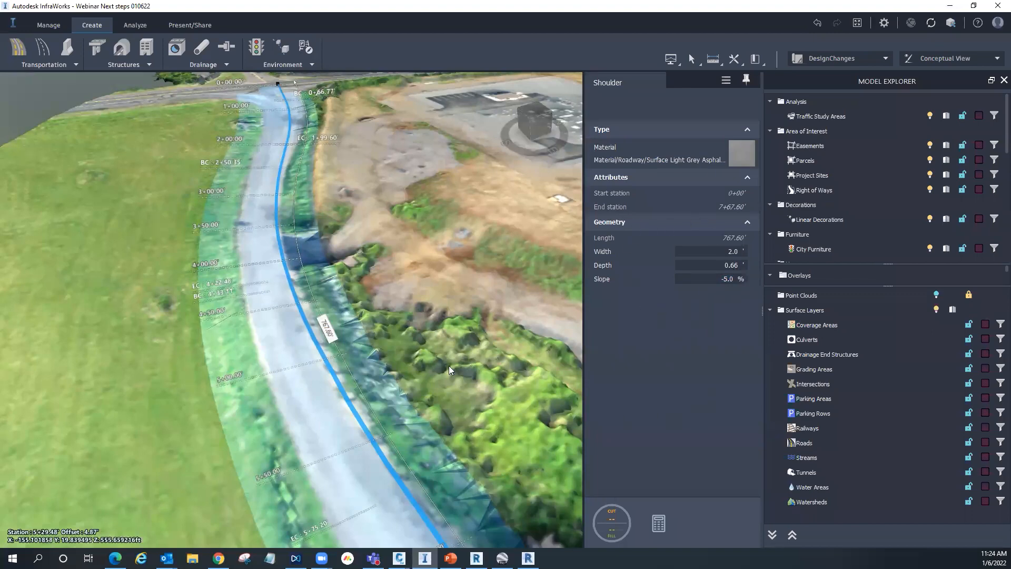
Step: Set the width of the lane on the open field side to 10 ft
left_click(376, 388)
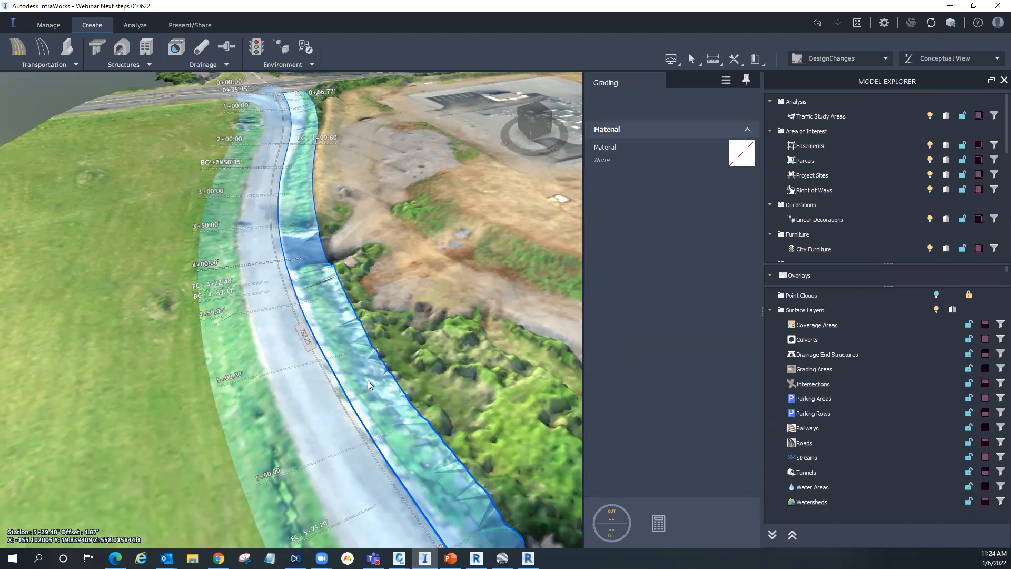
left_click(297, 393)
left_click(720, 253)
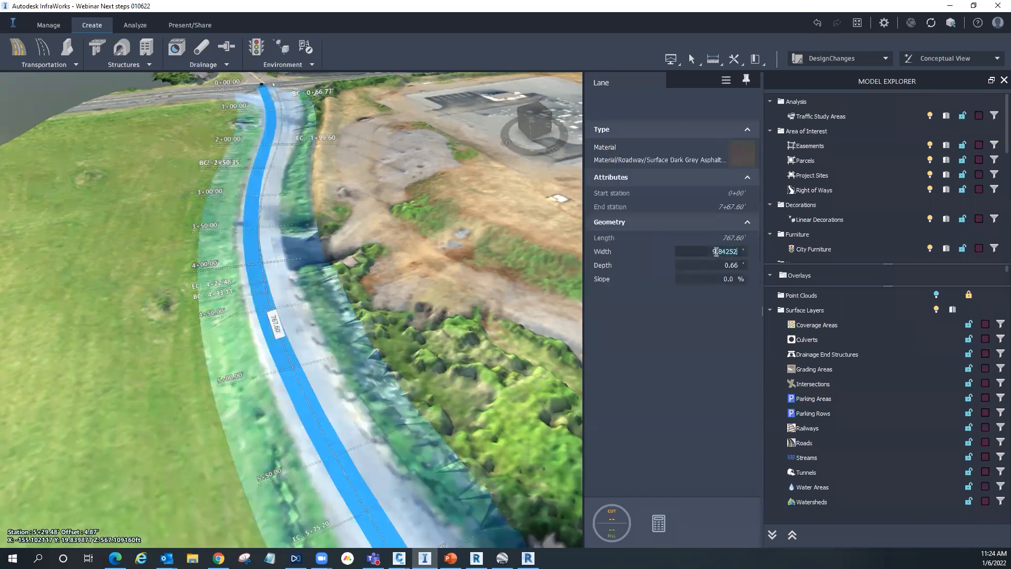
type("10")
Step: Replace the sloped median along the open field side with a Shoulder component
left_click(299, 431)
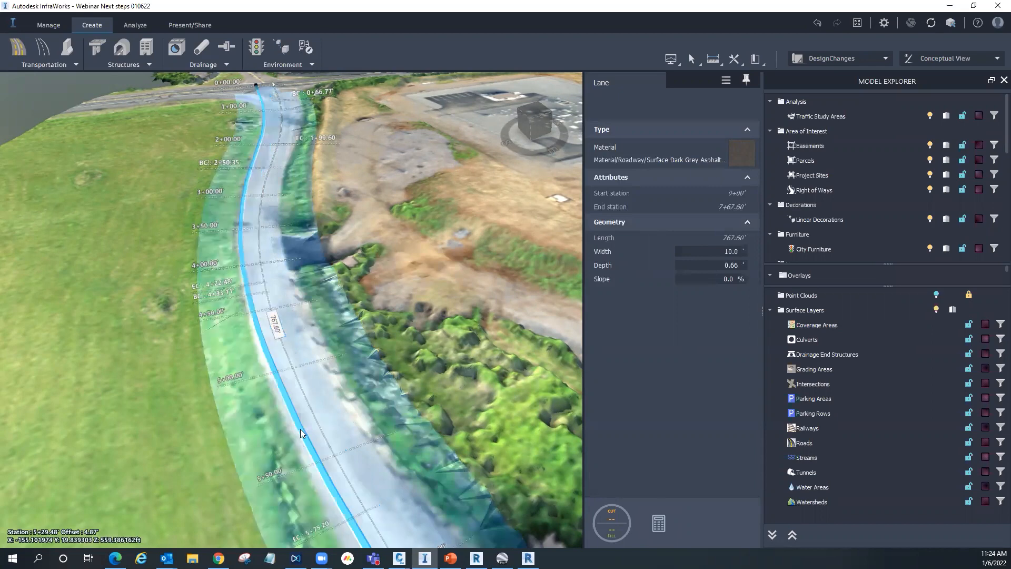
right_click(298, 430)
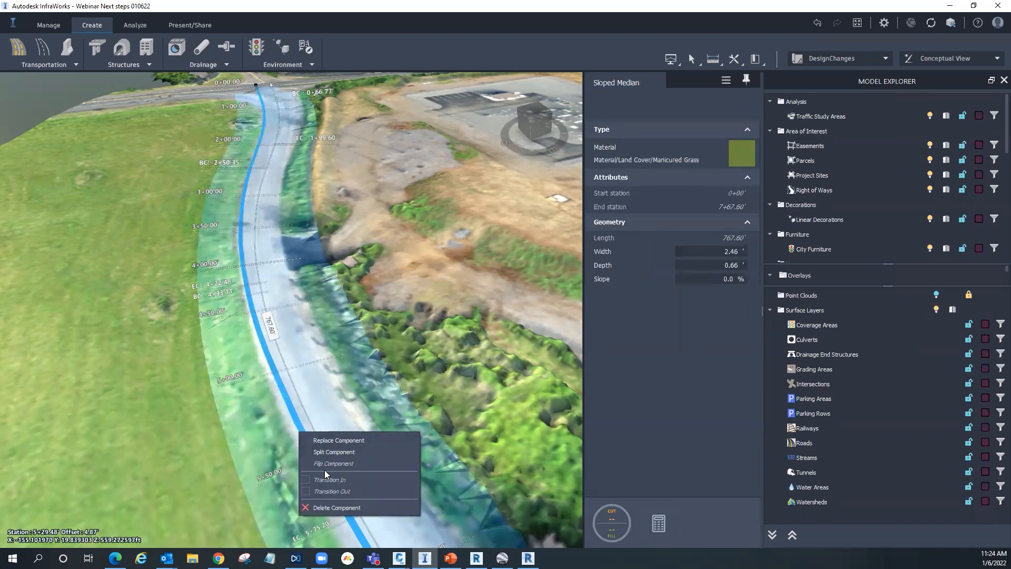
left_click(330, 441)
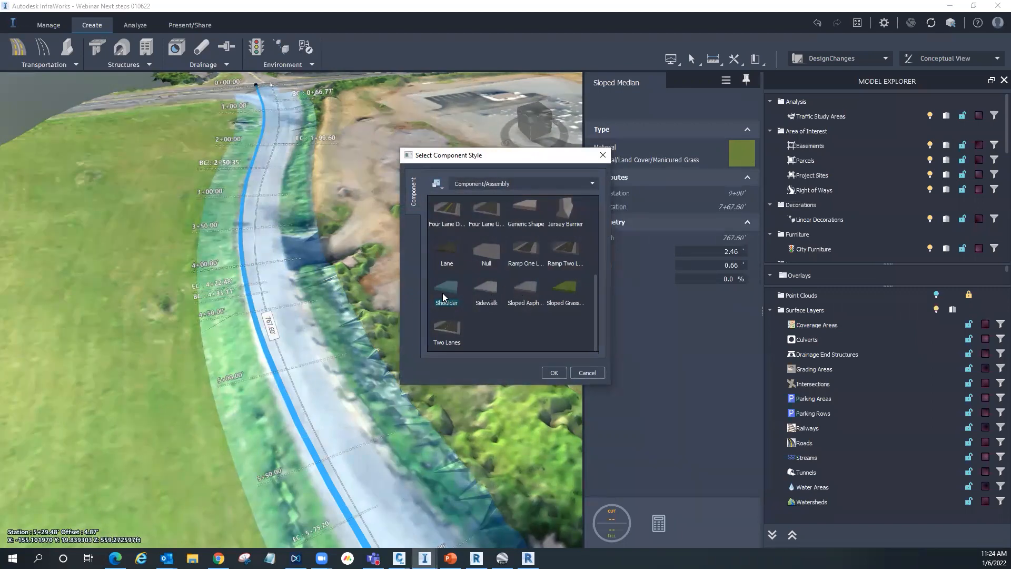
left_click(554, 373)
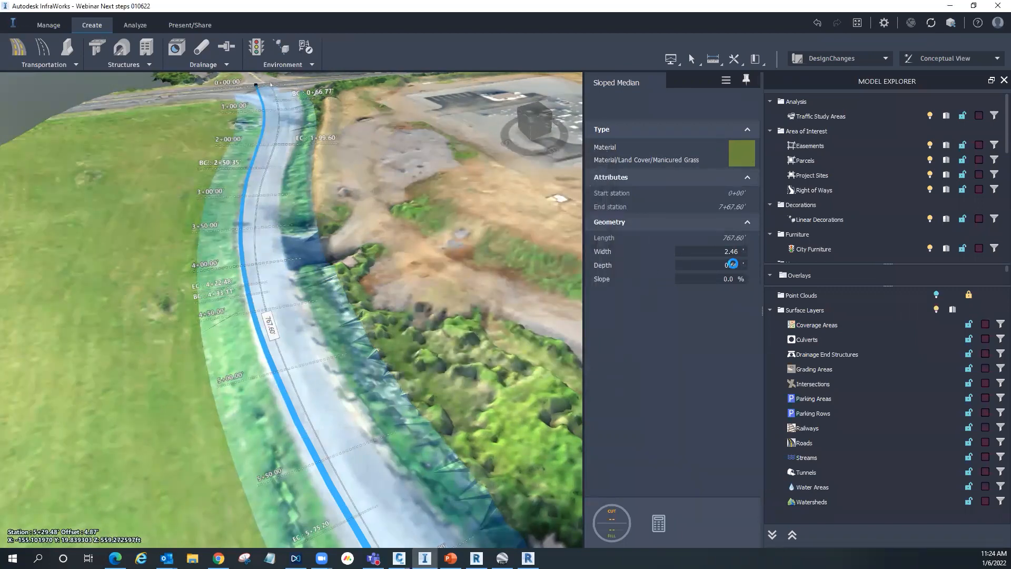
Step: Set the width of the shoulder along the open field side to 2 ft
left_click(722, 252)
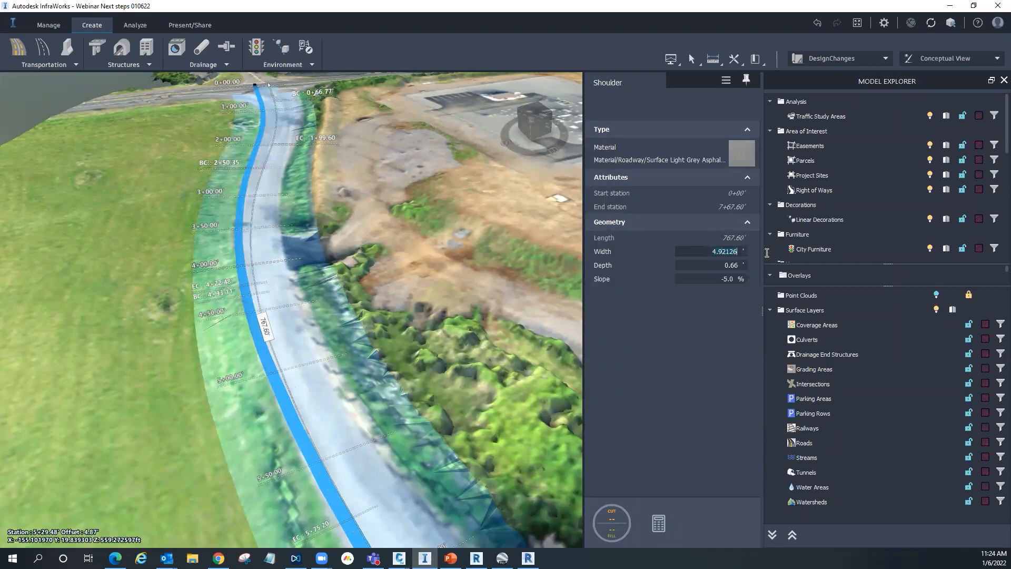
type("2")
key("Return")
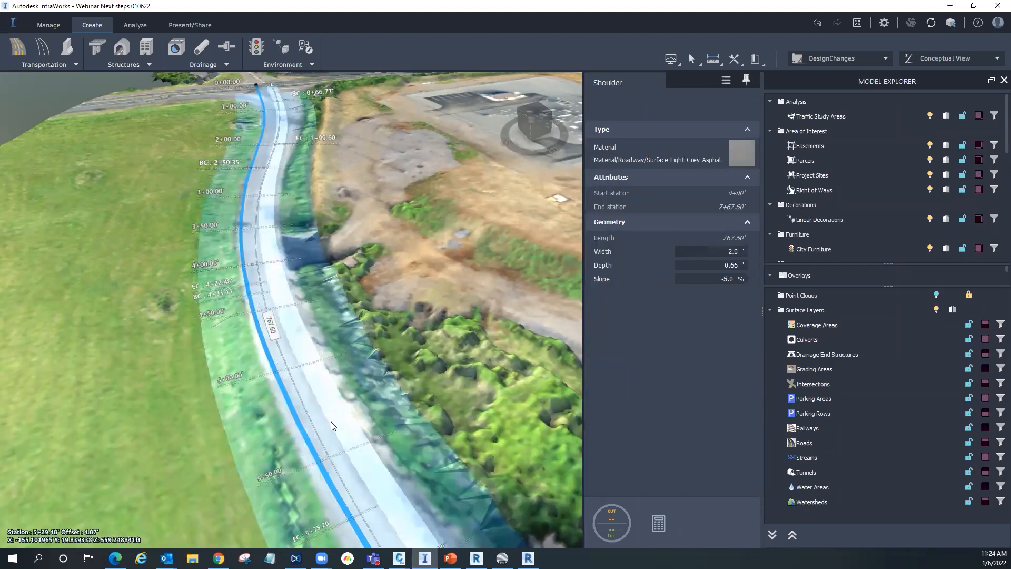
Step: Convert the straight main road beside the construction pad to a component road
left_click(298, 445)
left_click_drag(299, 441, 189, 427)
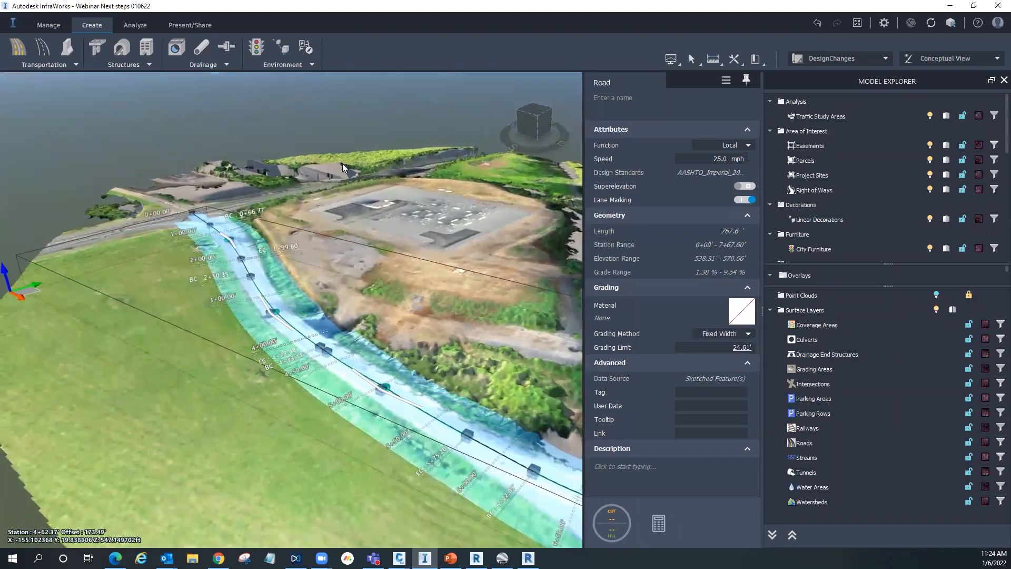
left_click_drag(311, 337, 474, 227)
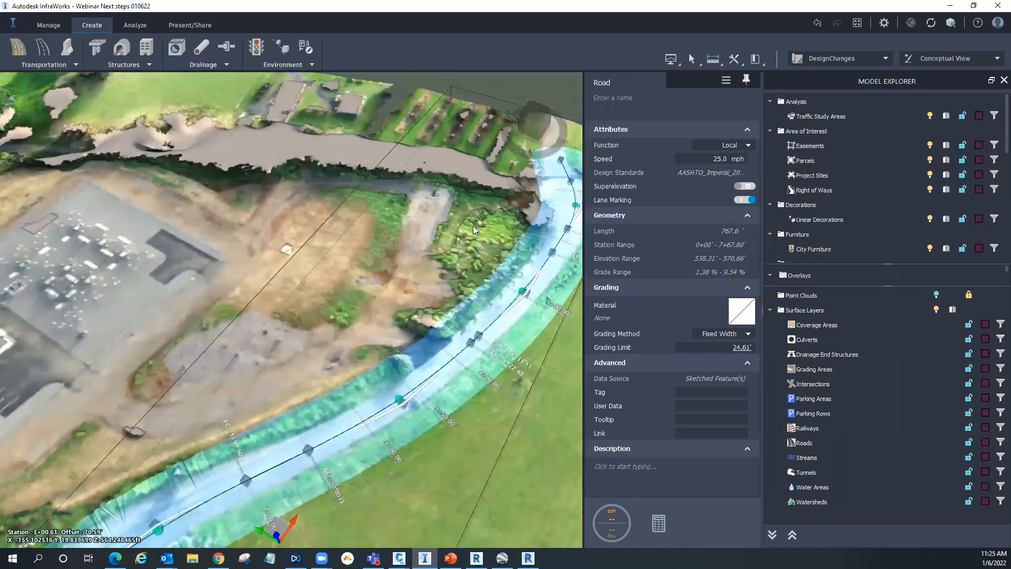
scroll(473, 230, "down", 10)
right_click(232, 348)
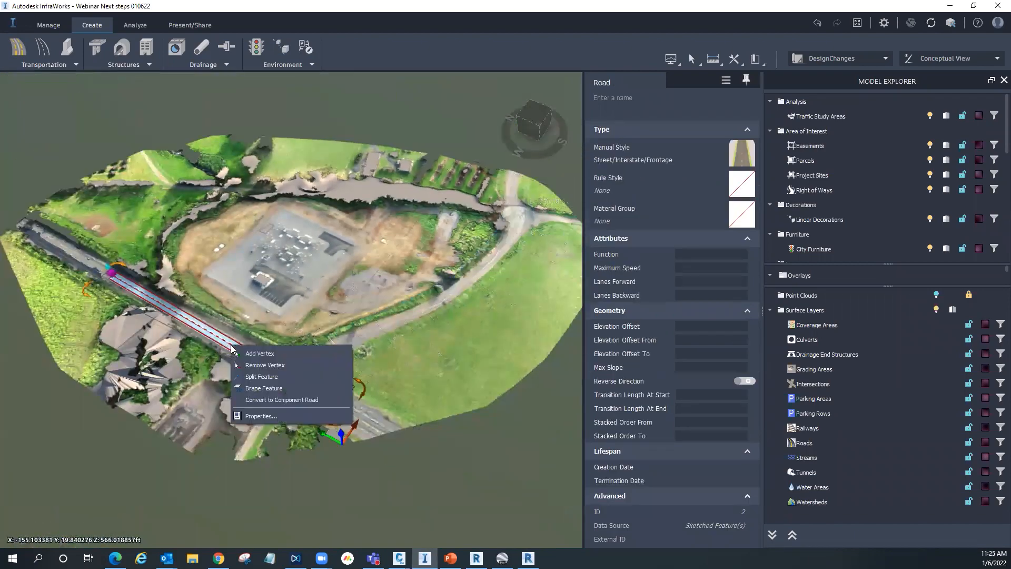
left_click(270, 400)
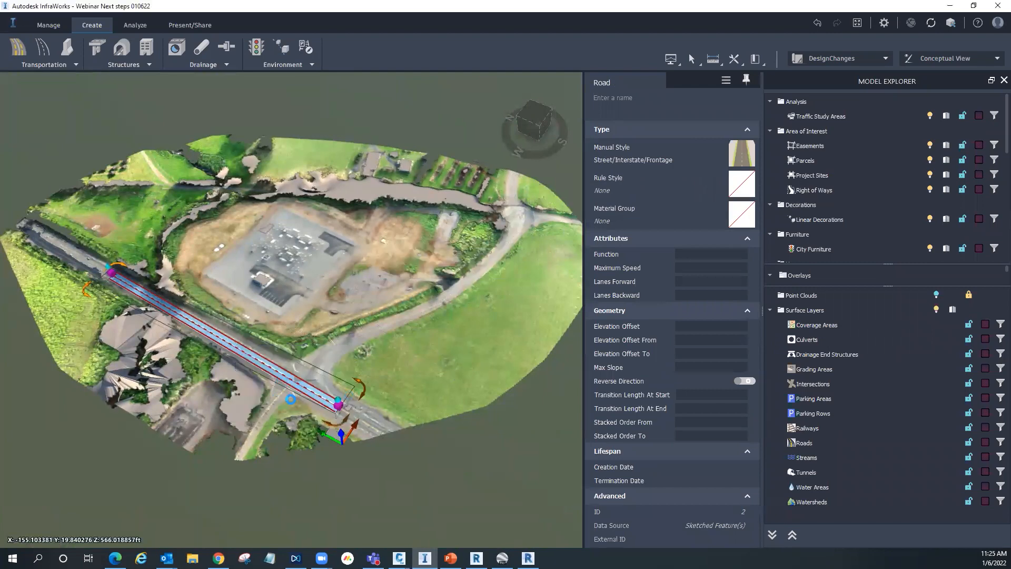
Step: Set the width of the main road's lane on the construction pad side to 12 ft
double_click(292, 380)
middle_click_drag(425, 389, 194, 313)
scroll(302, 287, "up", 4)
scroll(314, 337, "up", 6)
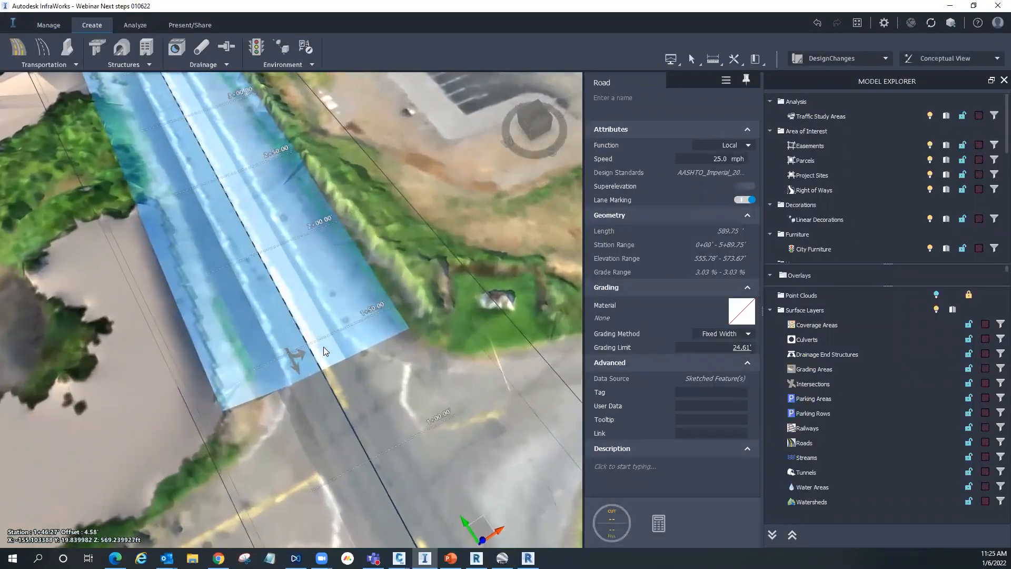
left_click(324, 346)
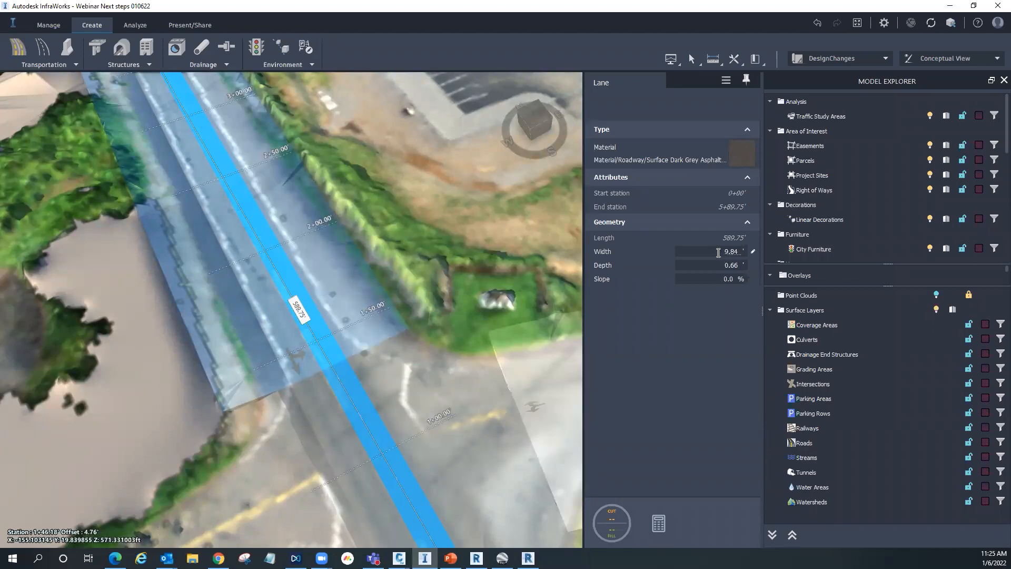
type("12")
key("Return")
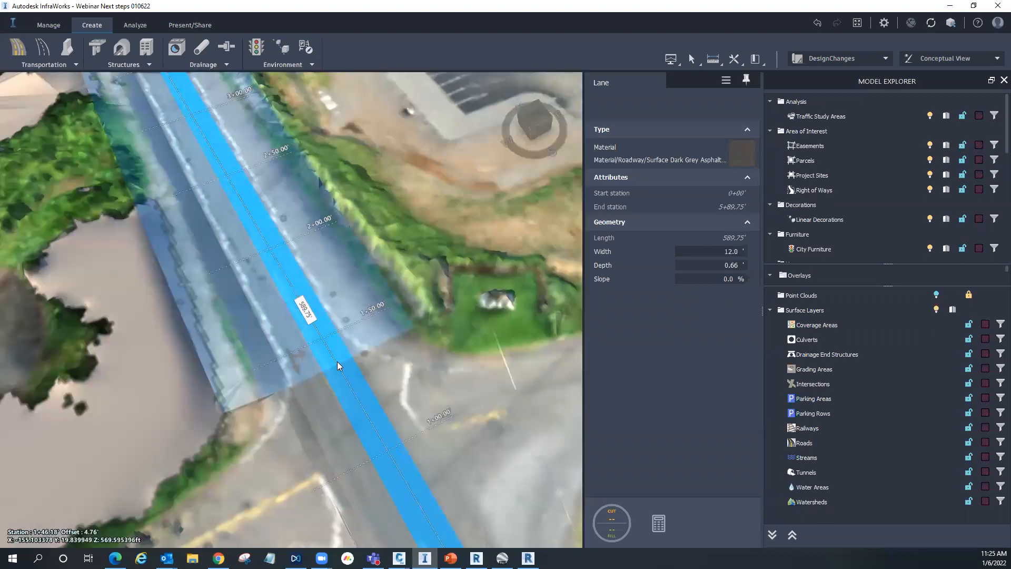
Step: Set the width of the main road's lane on the side away from the construction pad to 12 ft
key("ctrl+z")
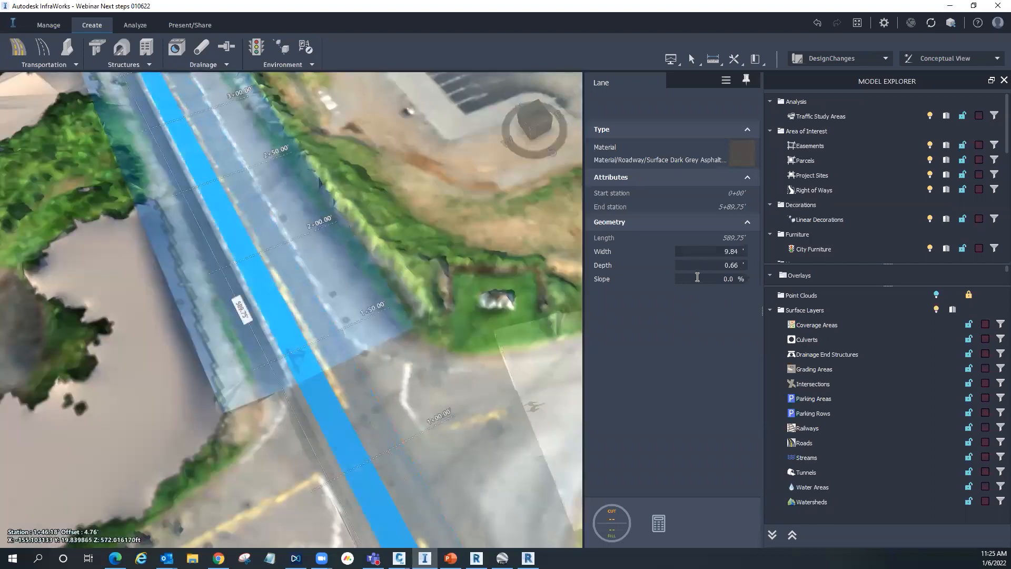
double_click(717, 251)
left_click_drag(737, 251, 641, 250)
type("12")
key("Return")
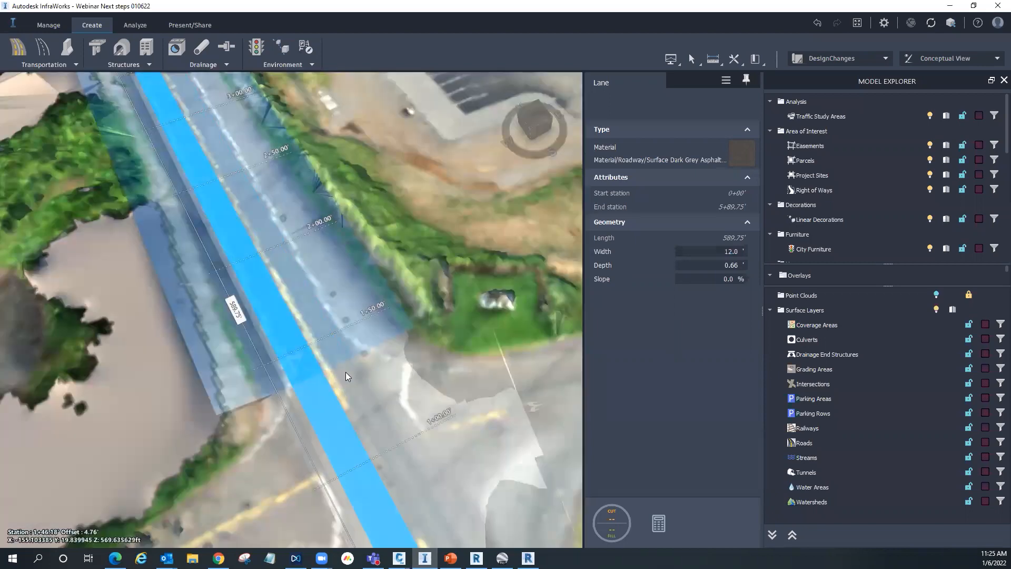
Step: Replace the main road's sloped median on the construction pad side with a Shoulder component and set its width to 15 ft
left_click(341, 355)
left_click(350, 349)
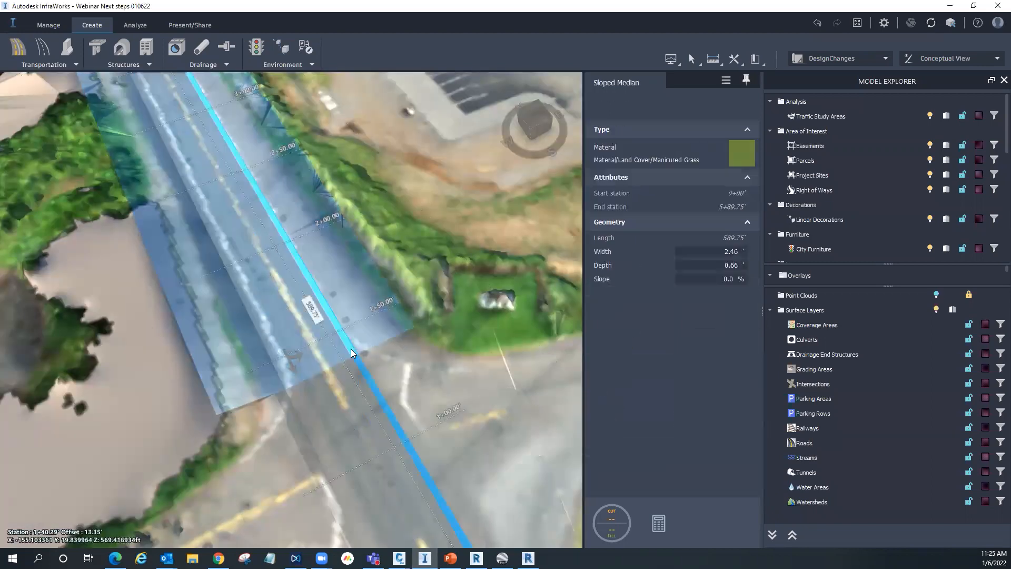
right_click(345, 346)
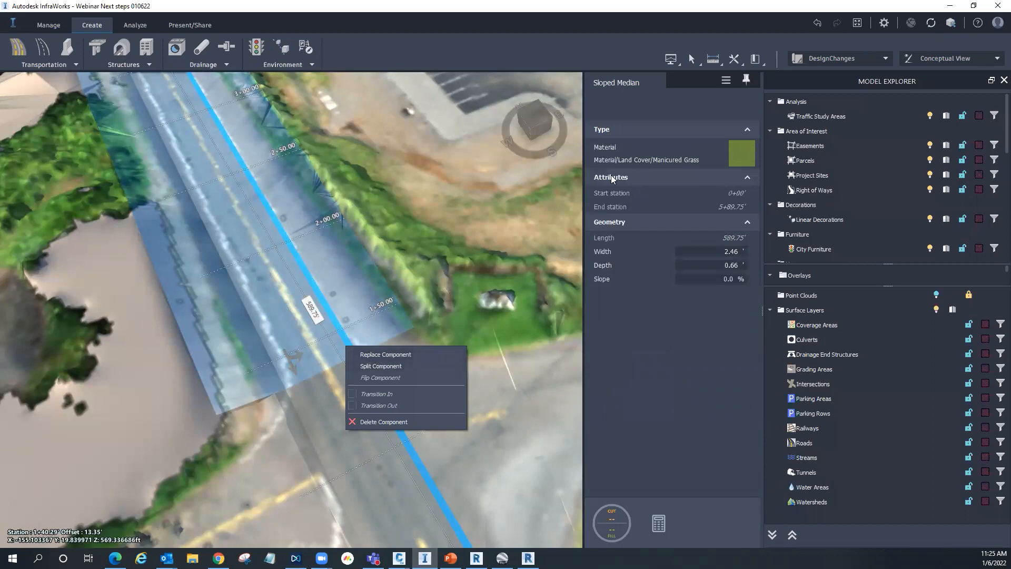
left_click(380, 355)
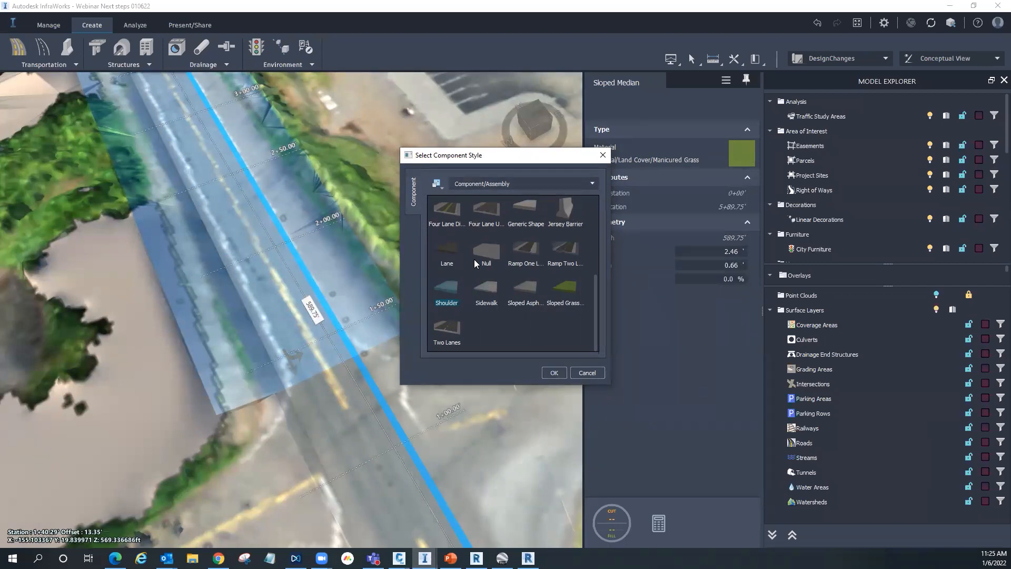
left_click(552, 373)
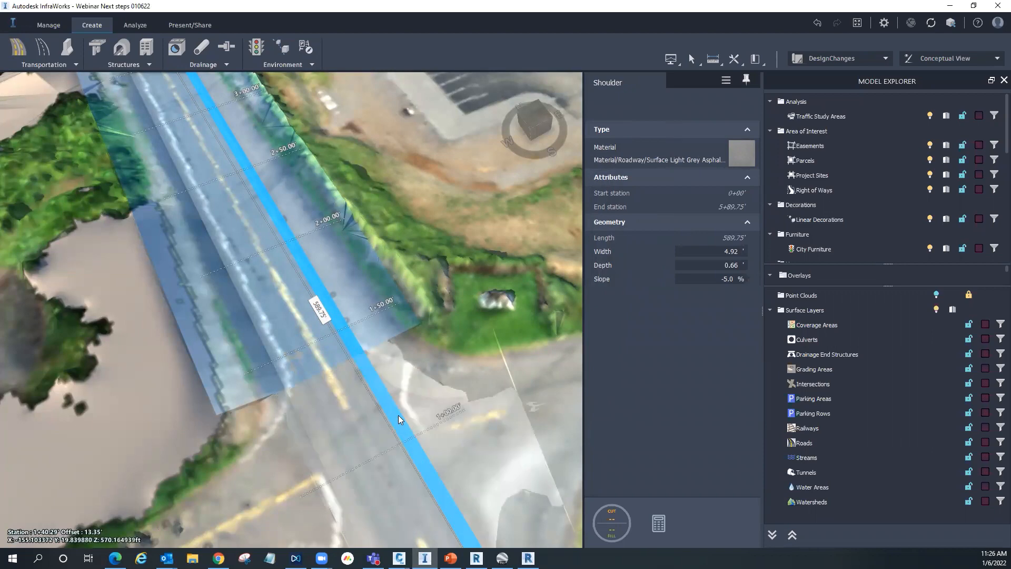
middle_click_drag(384, 421, 344, 379)
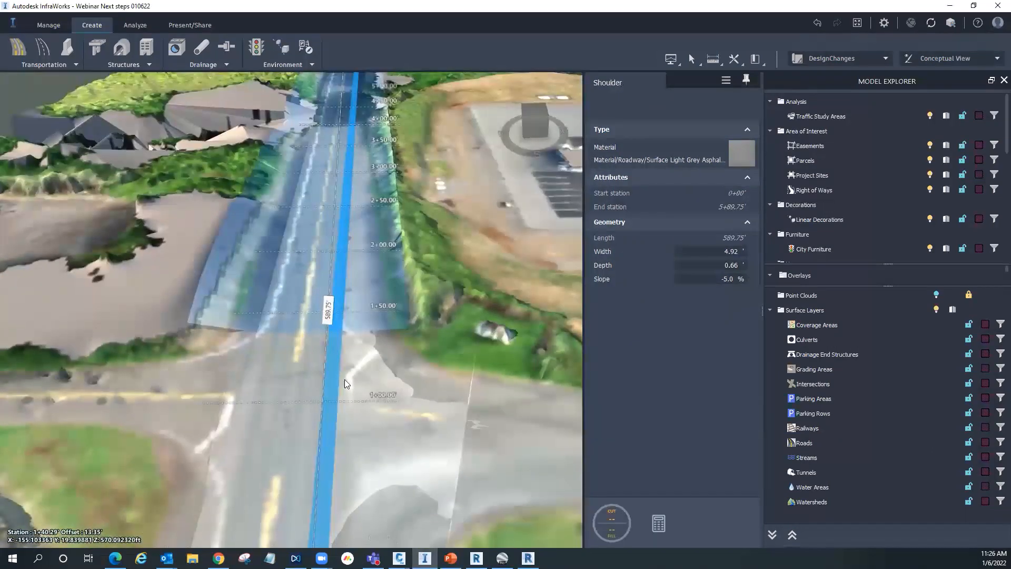
left_click(712, 251)
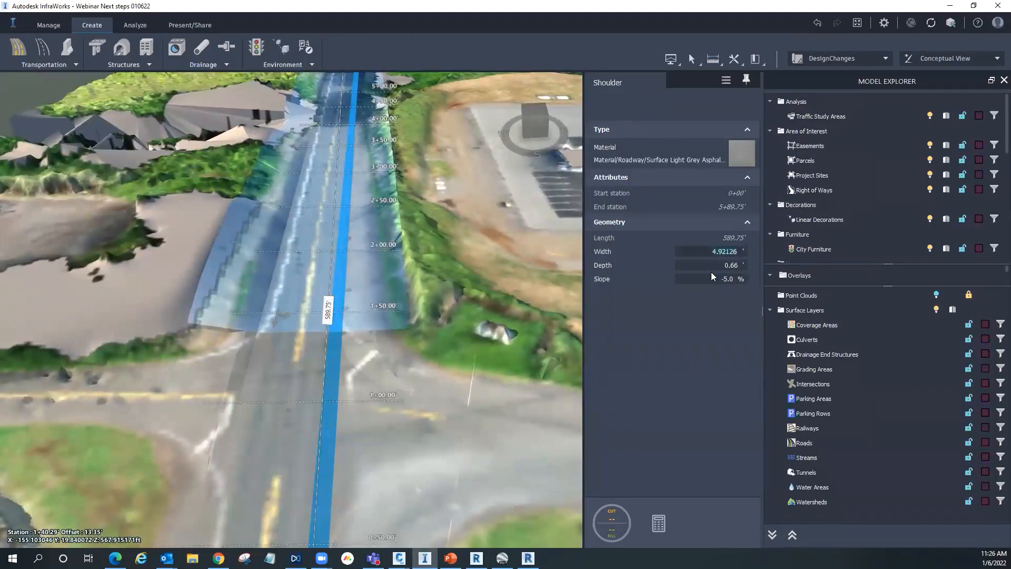
type("15")
key("Return")
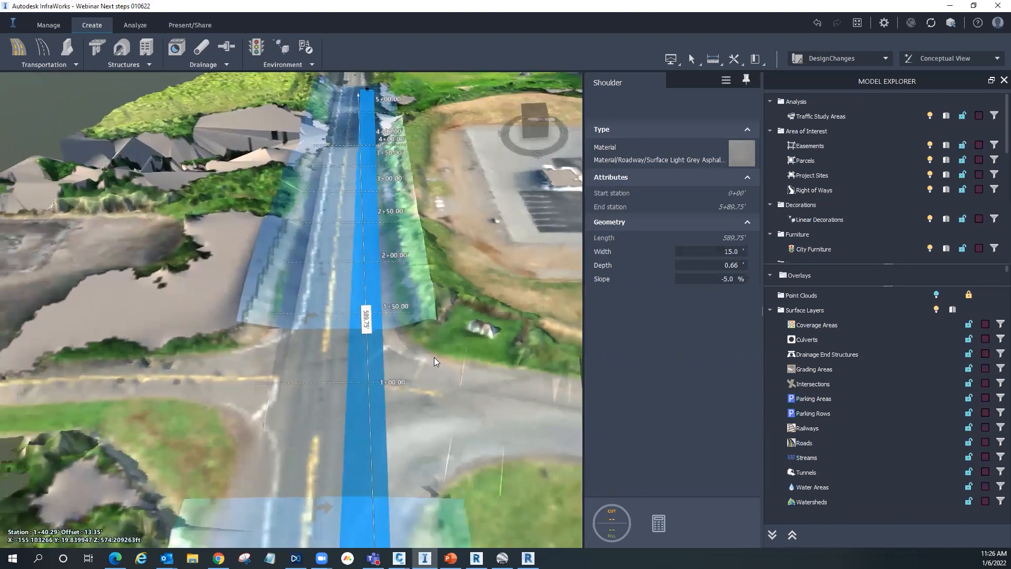
Step: Replace the main road's sloped median on the side away from the construction pad with a 15 ft wide Shoulder component
left_click(317, 367)
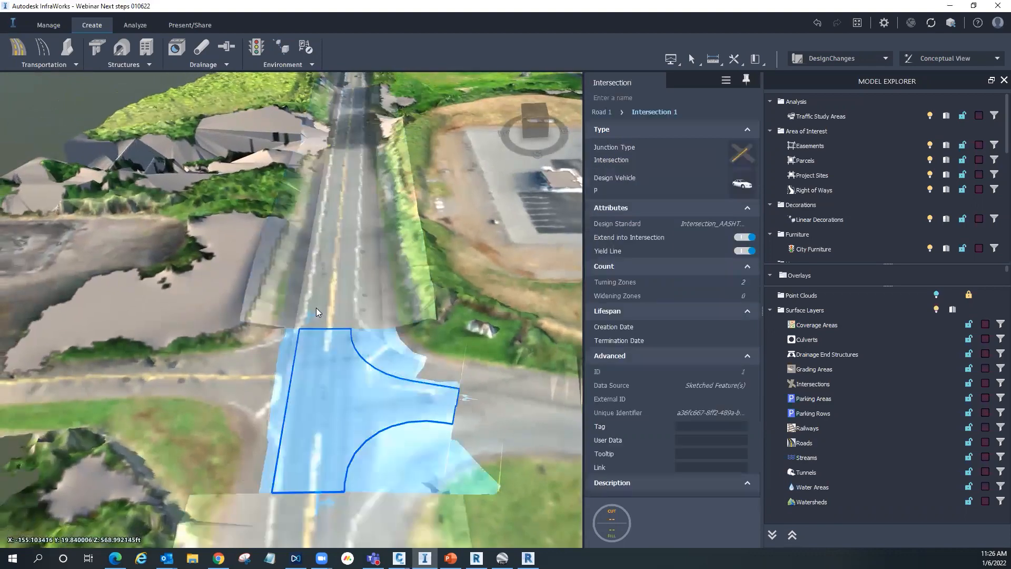
left_click(318, 305)
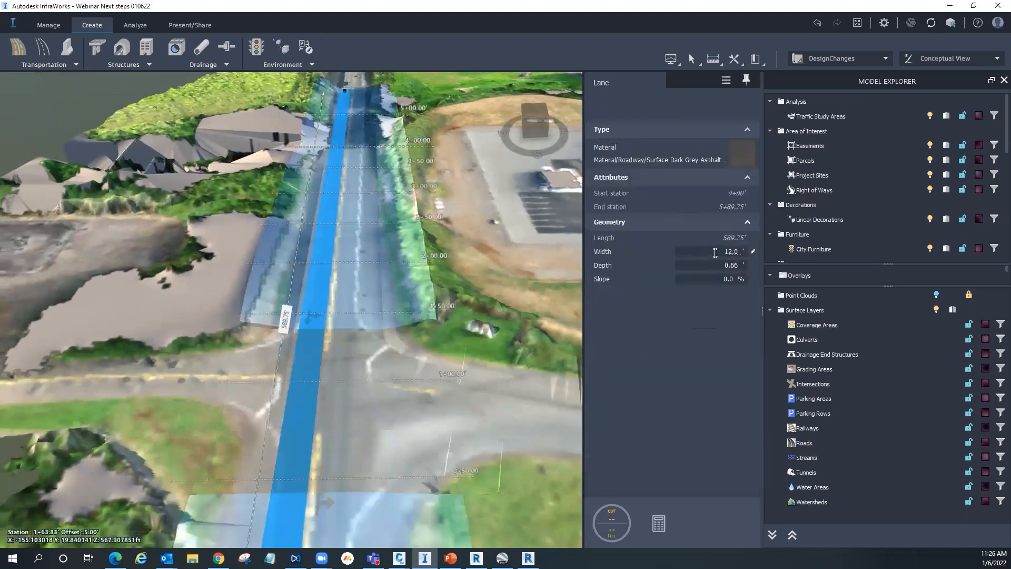
left_click(301, 296)
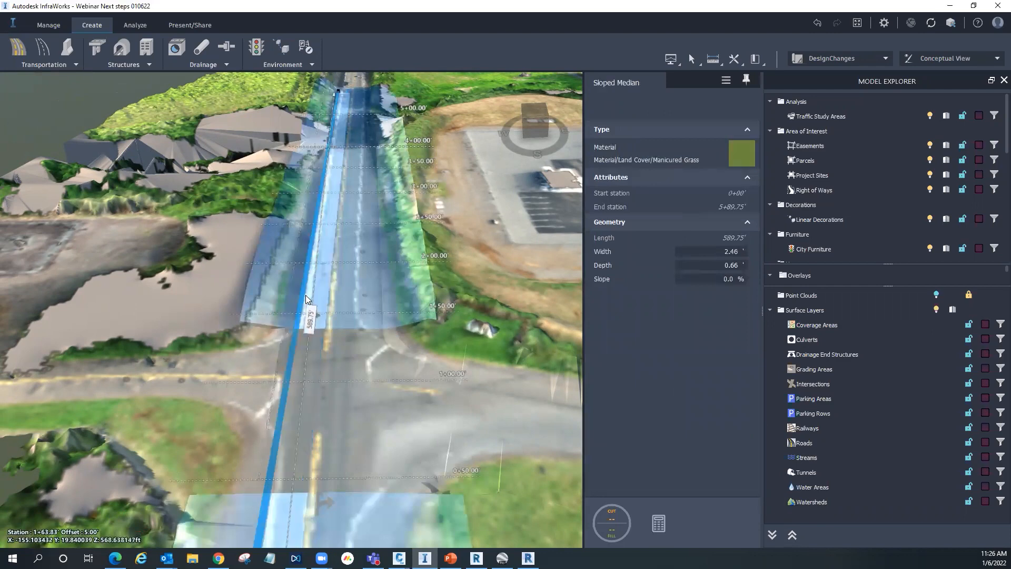
right_click(301, 294)
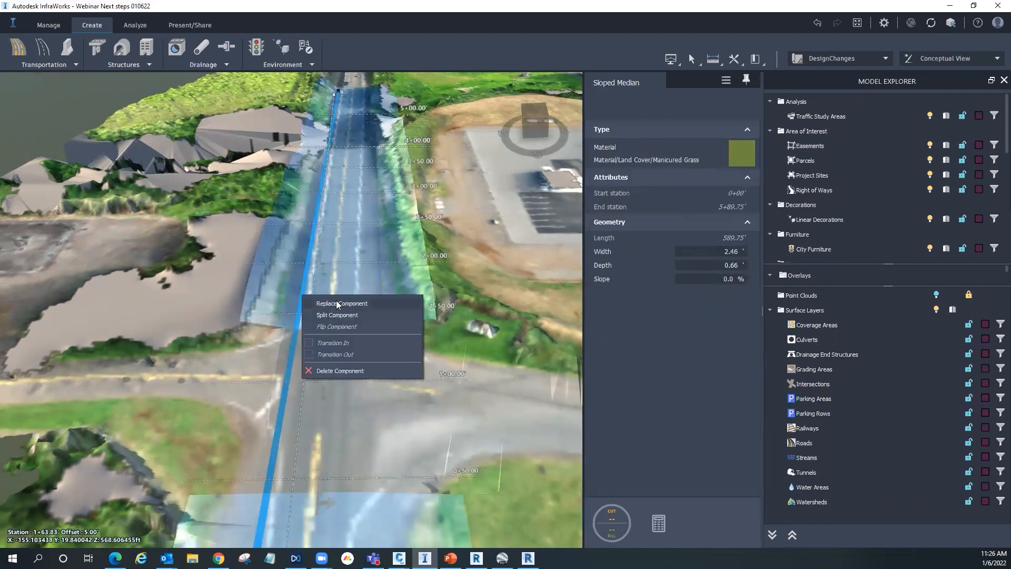
left_click(339, 302)
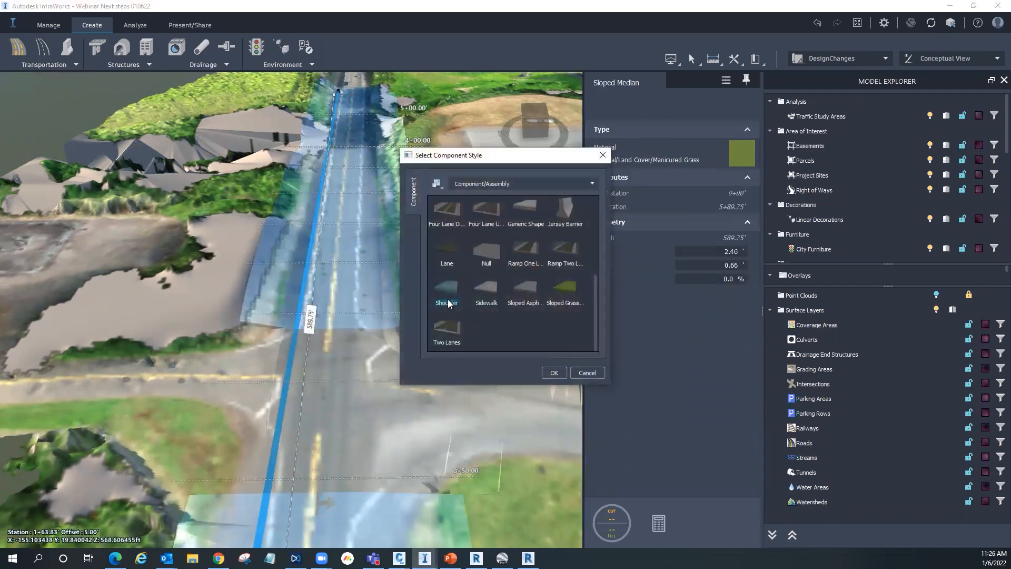
left_click(554, 372)
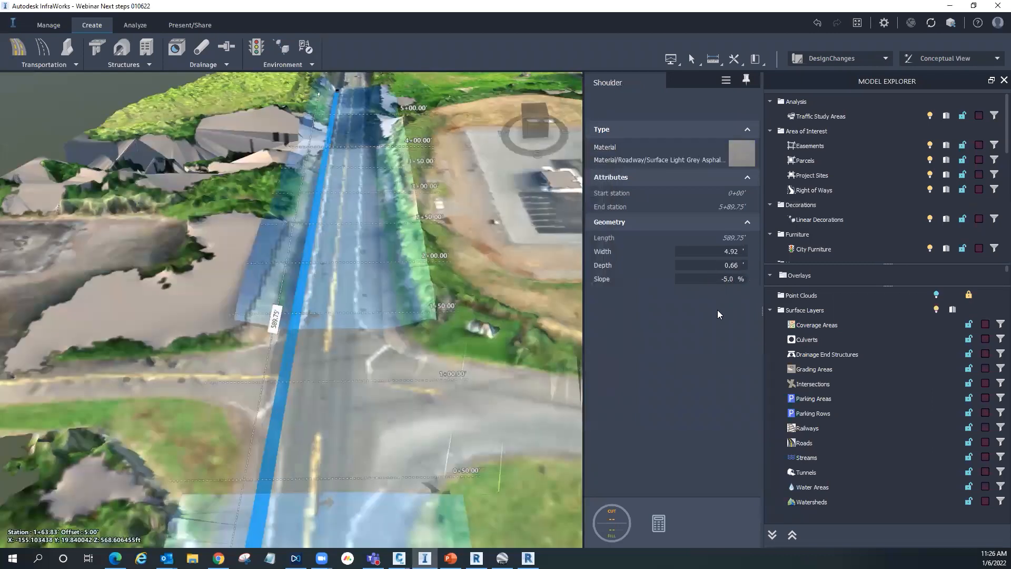
left_click(709, 253)
type("15")
key("Return")
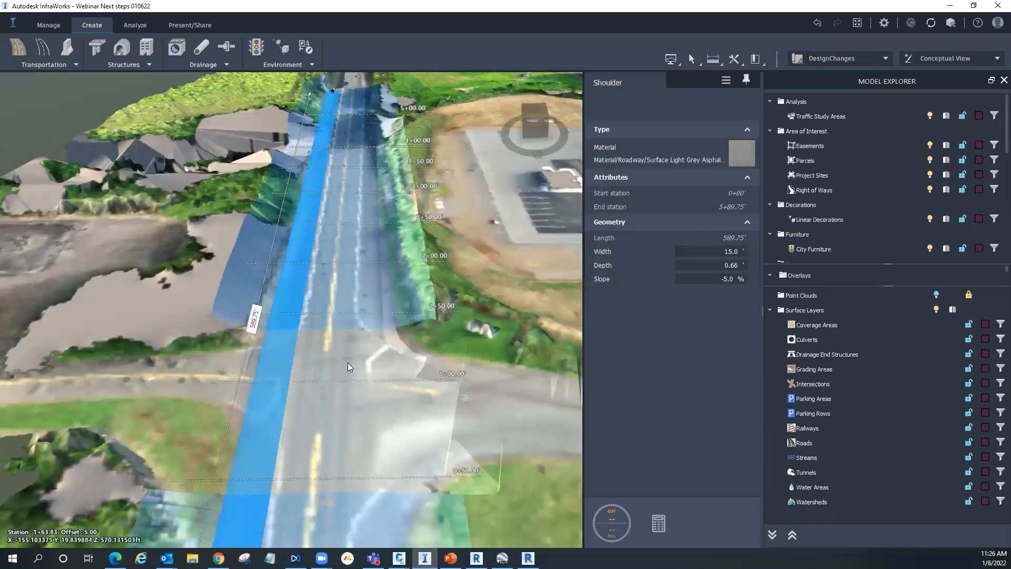
left_click_drag(375, 348, 291, 336)
left_click(257, 322)
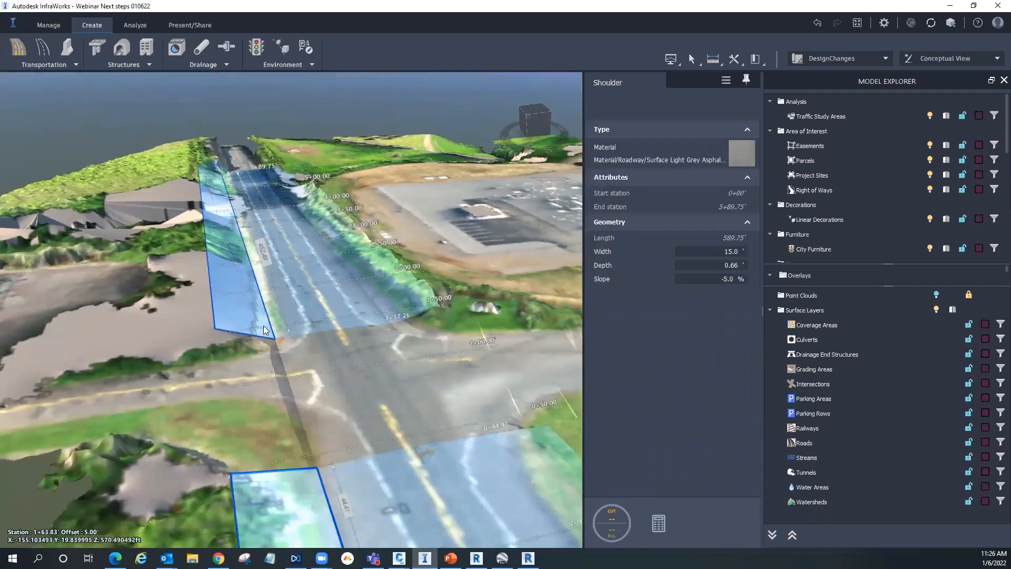
key("Escape")
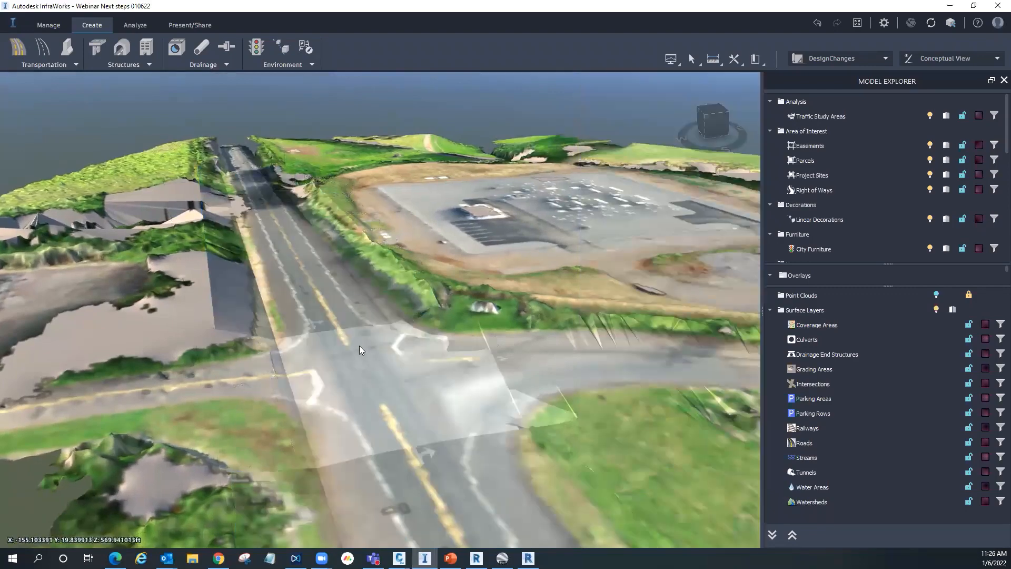
Step: Switch to the ExistingRDs proposal and select the main road and the curved side road in turn to inspect them
middle_click_drag(302, 286, 390, 405)
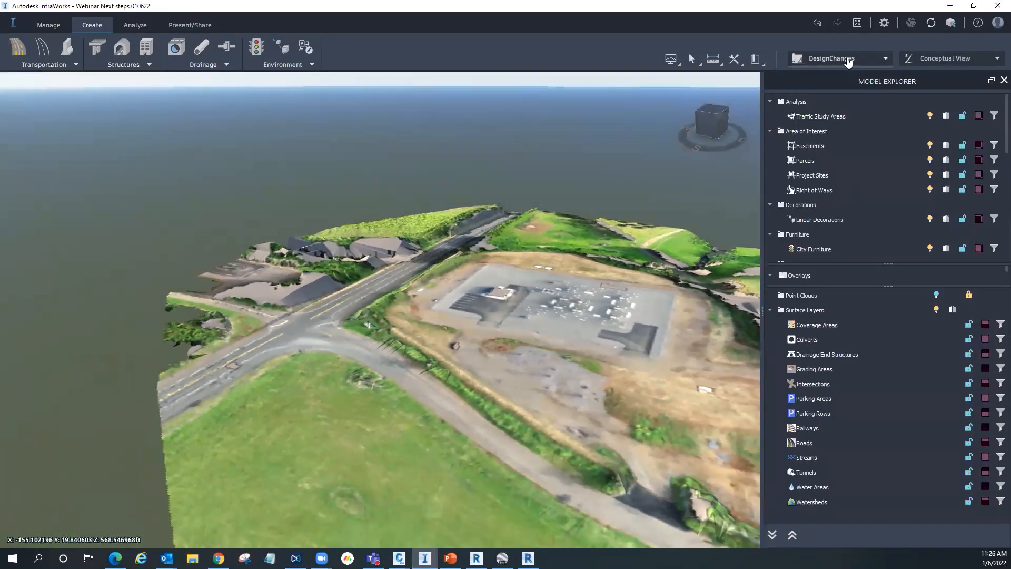
scroll(328, 286, "down", 2)
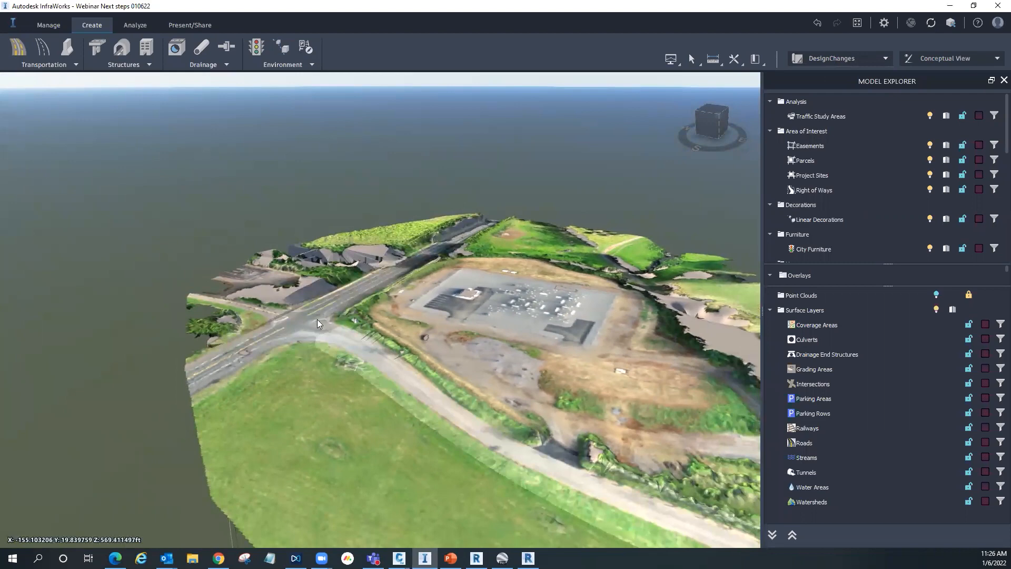
left_click(817, 59)
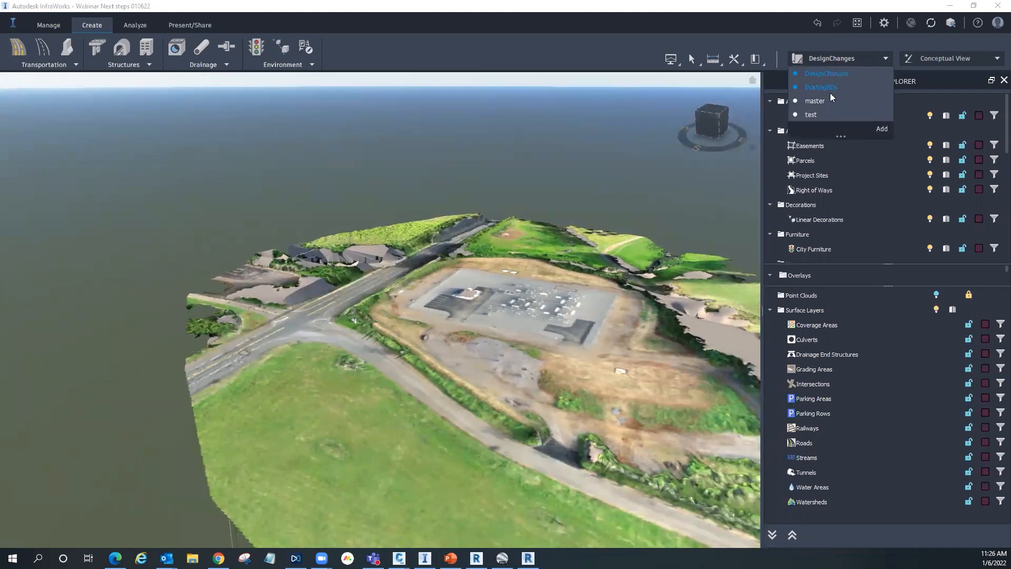
left_click(822, 88)
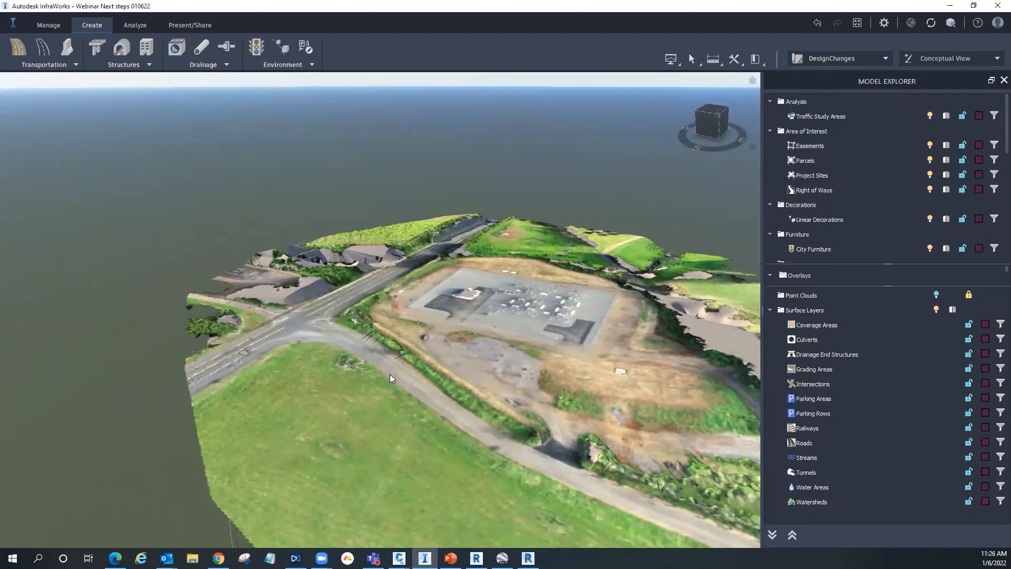
left_click(303, 318)
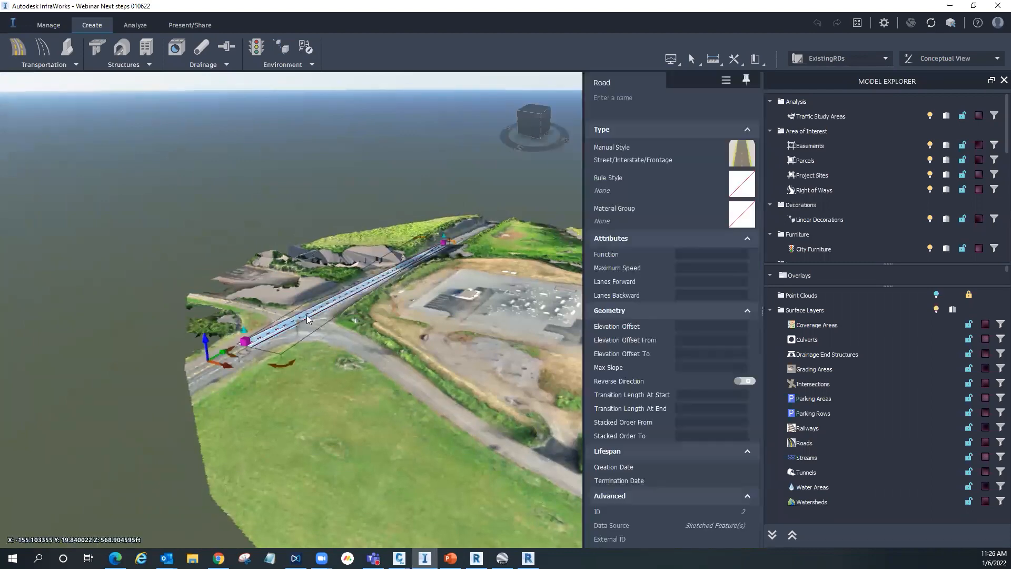
left_click(418, 386)
scroll(272, 389, "down", 3)
scroll(273, 385, "down", 2)
scroll(509, 481, "up", 4)
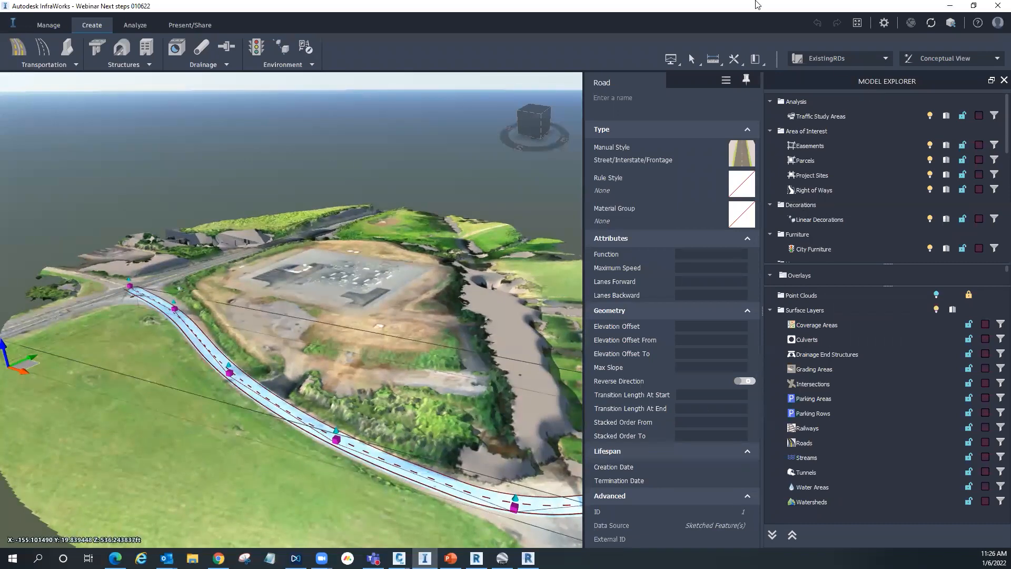
Step: Switch to the master proposal and select the main road to inspect it
left_click(881, 60)
left_click(815, 101)
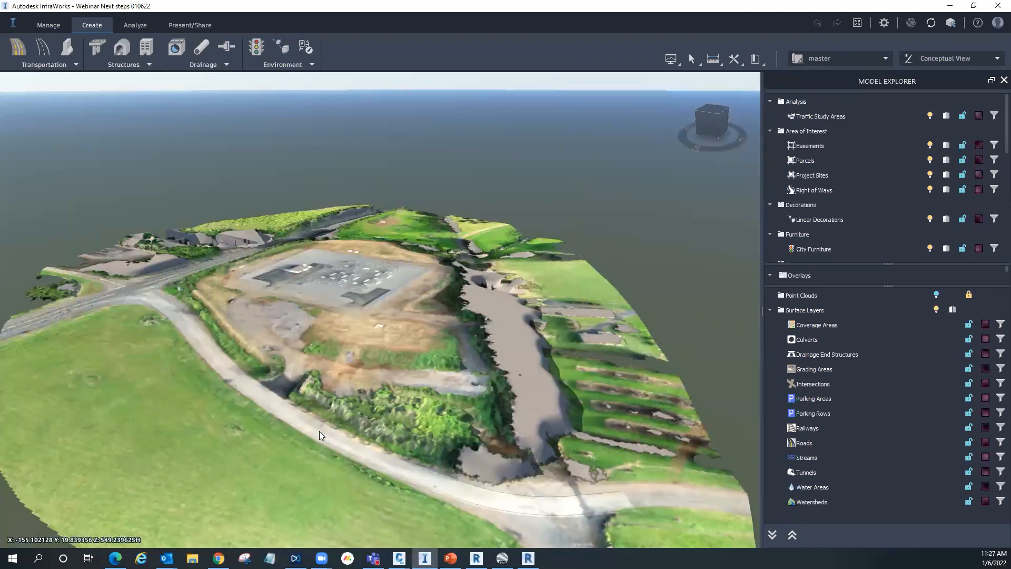
left_click(167, 278)
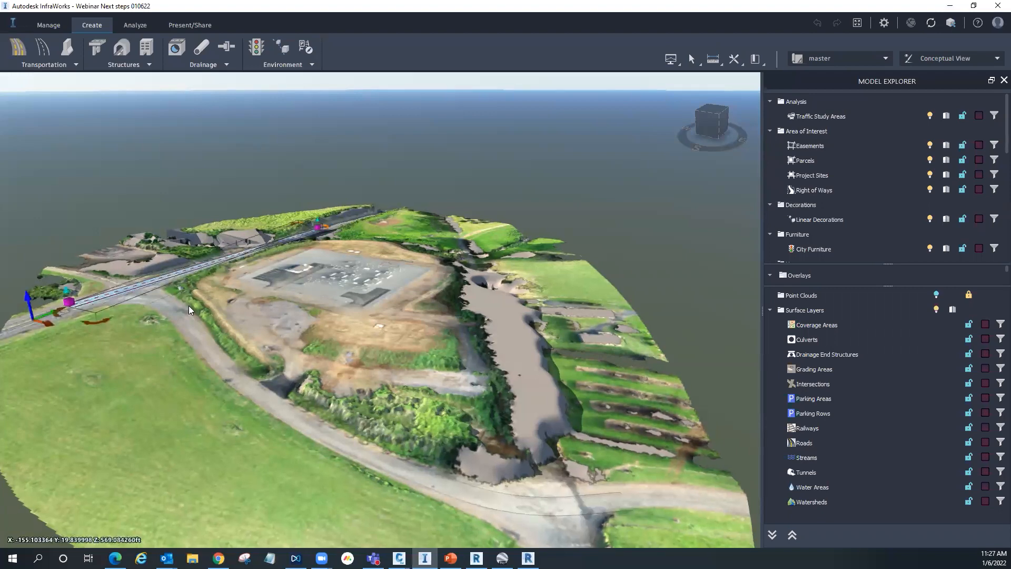
Step: Switch to the DesignChanges proposal and examine the main road, its intersection with the side road and the construction pad
scroll(354, 335, "up", 2)
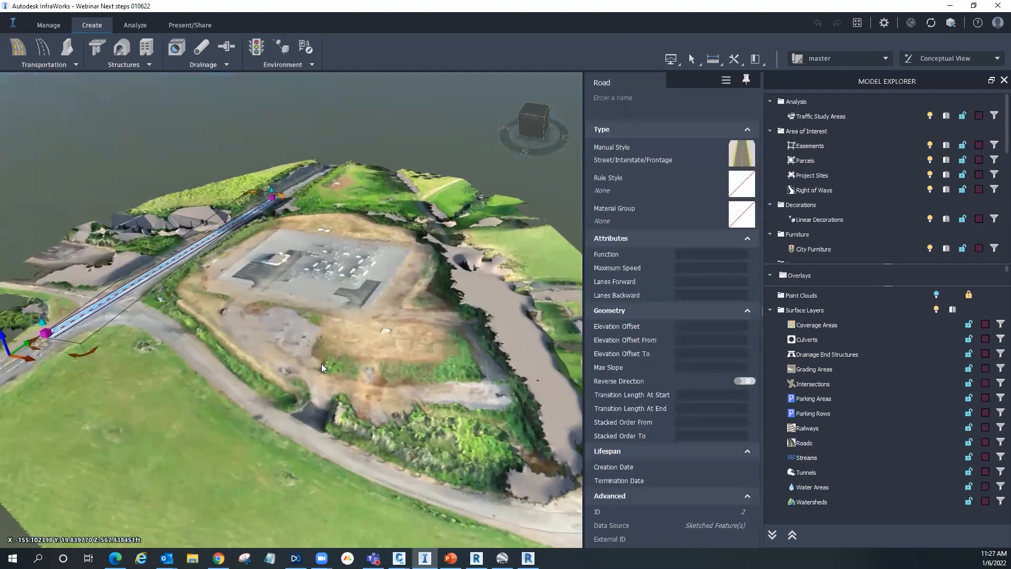
left_click(832, 57)
left_click(827, 74)
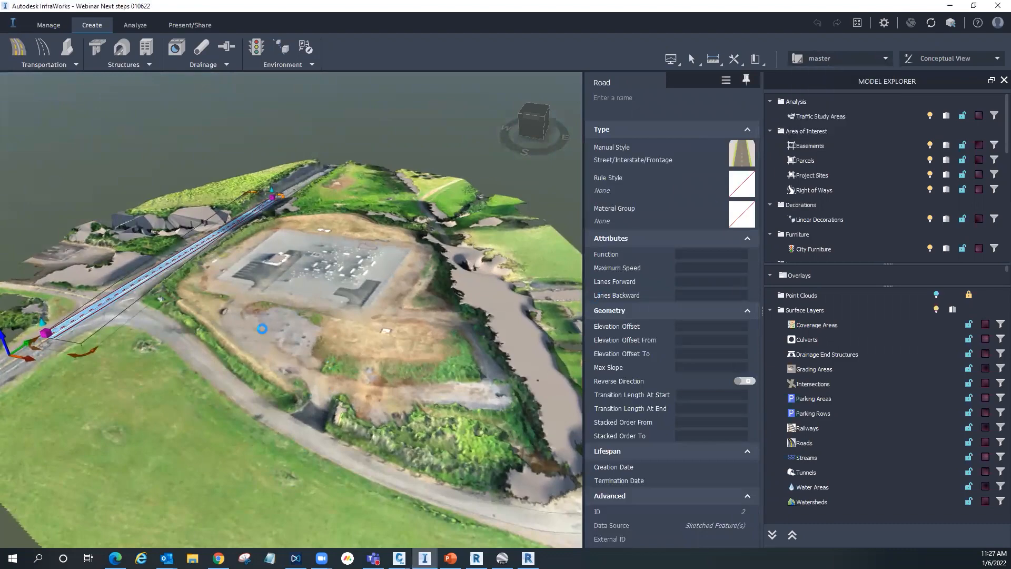
left_click_drag(264, 343, 271, 424)
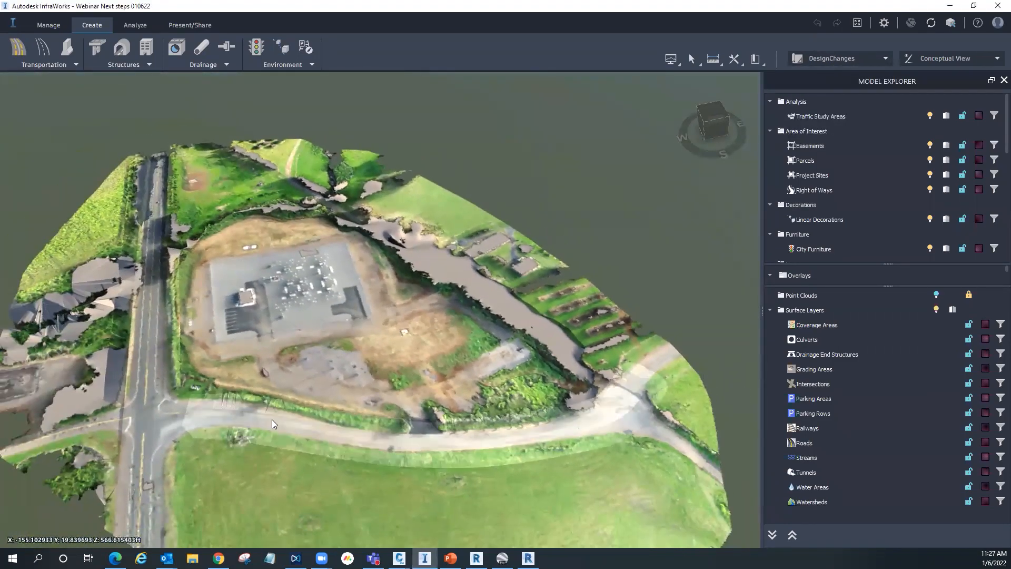
left_click(208, 421)
scroll(231, 446, "up", 3)
left_click_drag(372, 458, 429, 416)
left_click(326, 272)
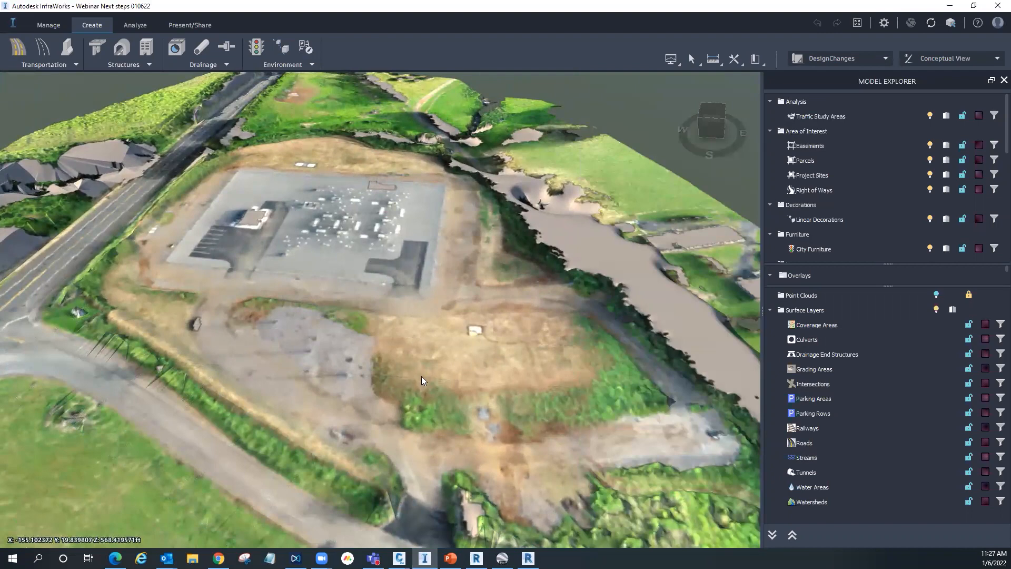
left_click_drag(431, 380, 696, 468)
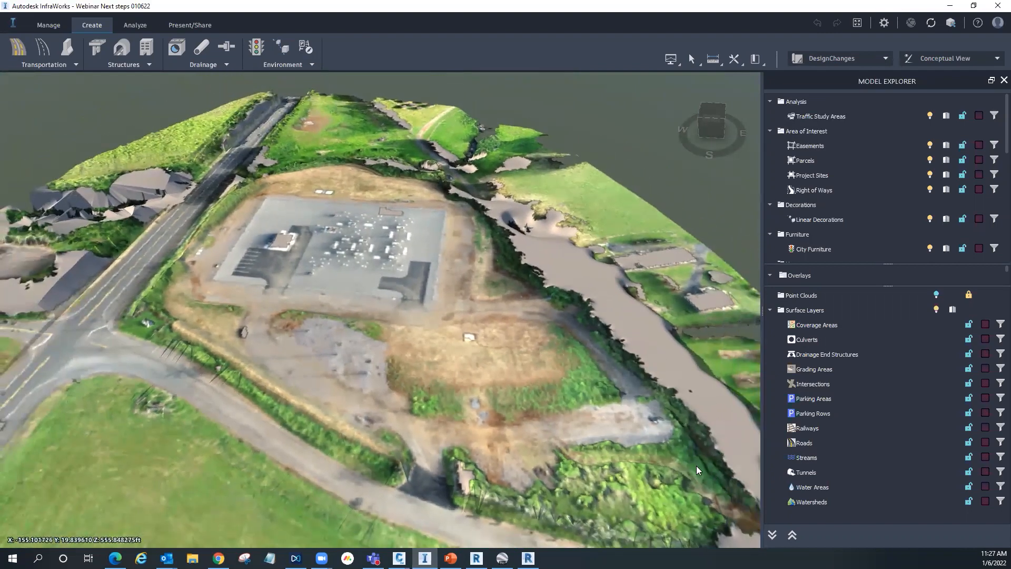
Step: Switch to Revit and inspect the Marks Revit House model in the 3D view
mouse_move(528, 559)
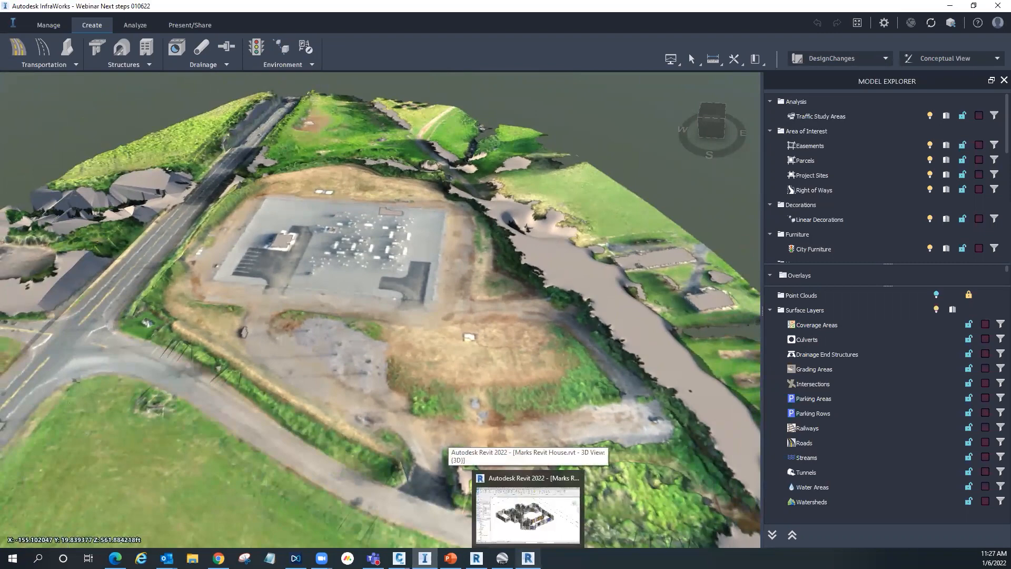
left_click(528, 509)
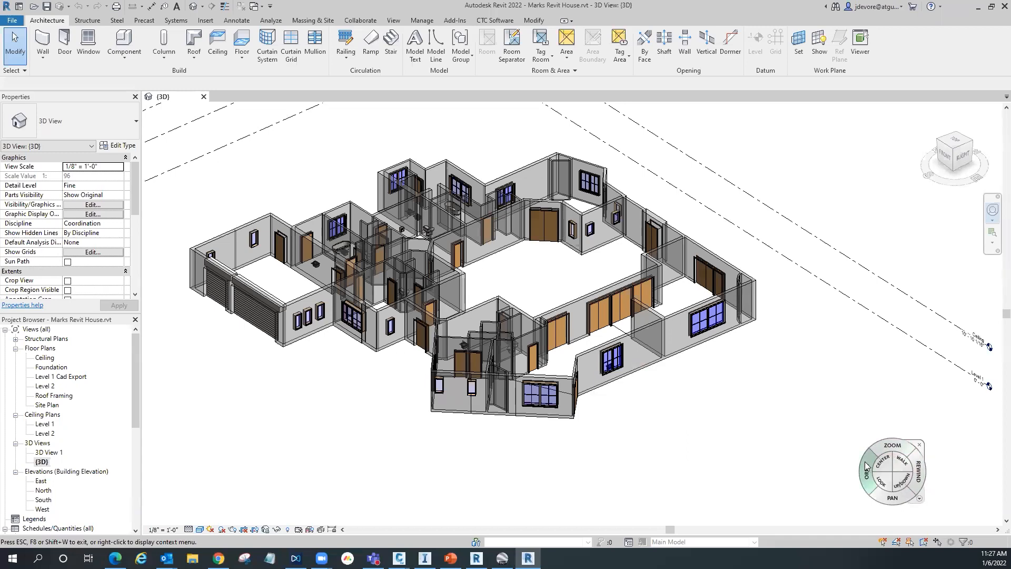
left_click_drag(867, 468, 887, 494)
left_click_drag(679, 302, 658, 316)
scroll(681, 327, "down", 3)
scroll(684, 424, "up", 5)
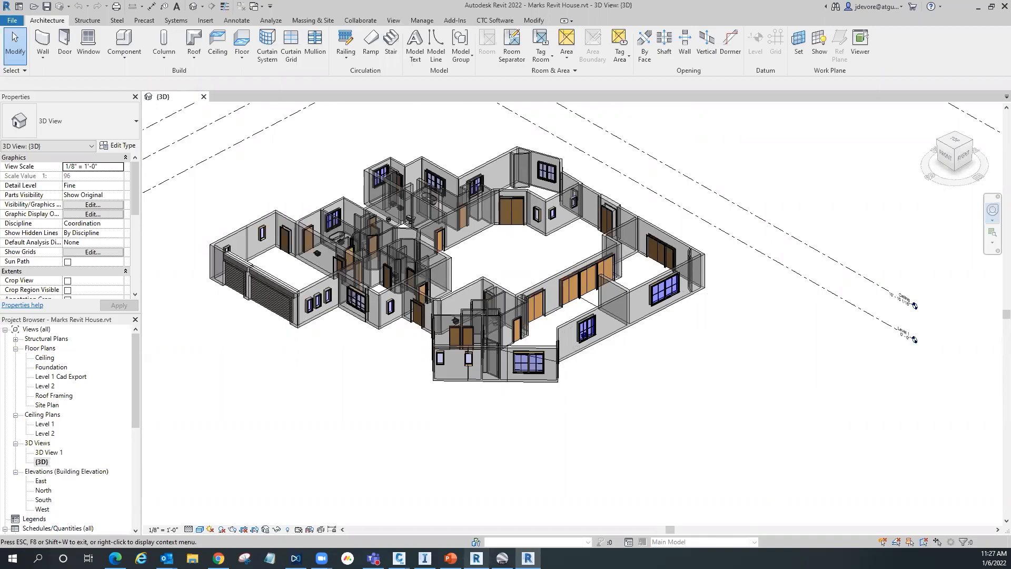
Step: Switch back to InfraWorks and add Marks Revit House.rvt to the DesignChanges proposal as an Autodesk Revit data source
left_click(424, 558)
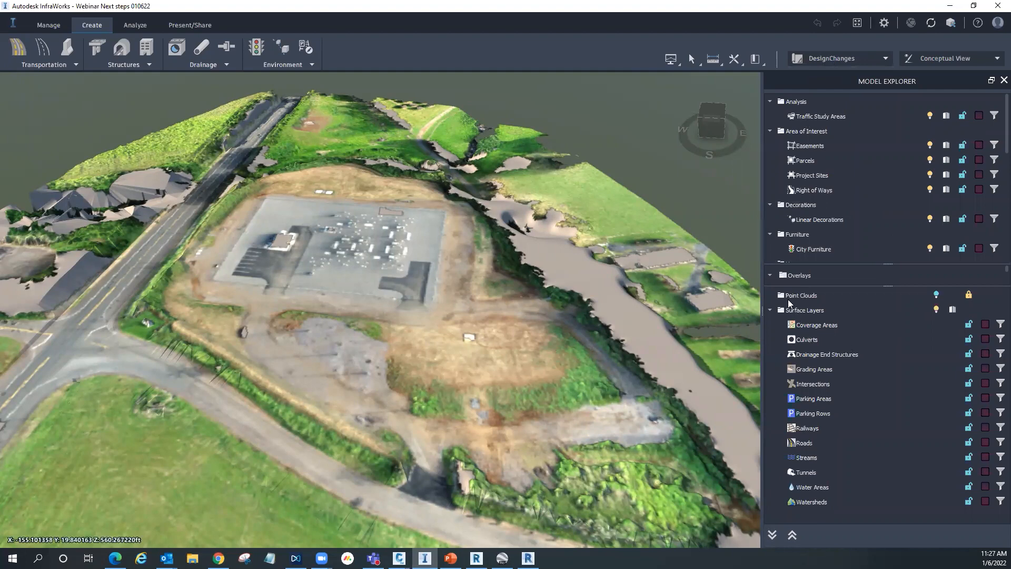
left_click(48, 26)
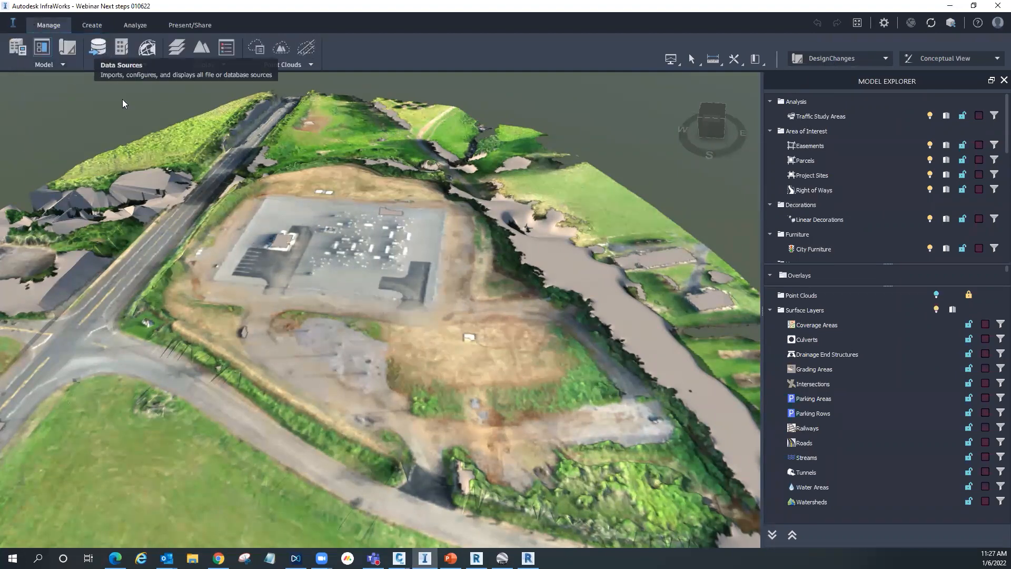
left_click(98, 48)
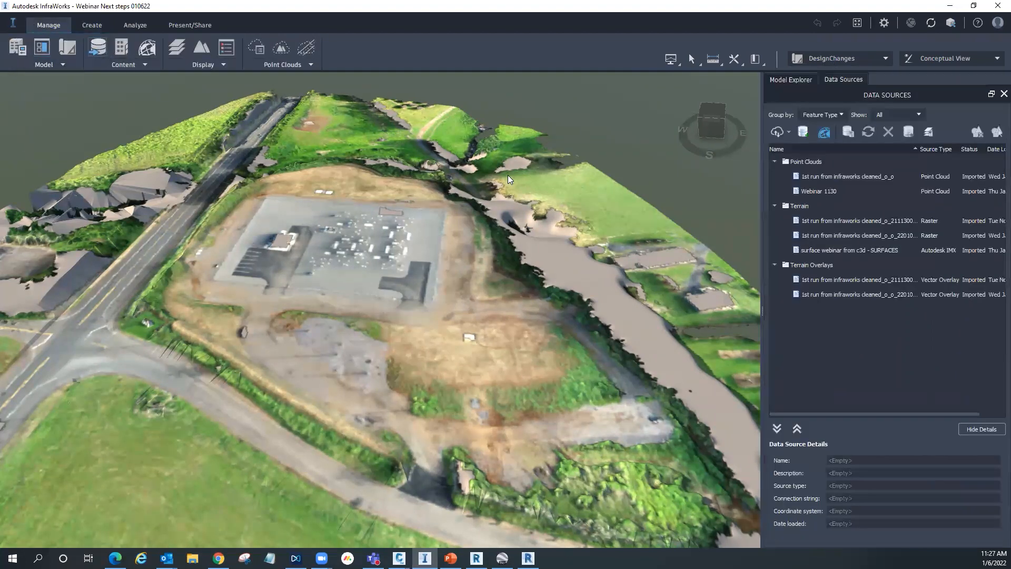
left_click(788, 133)
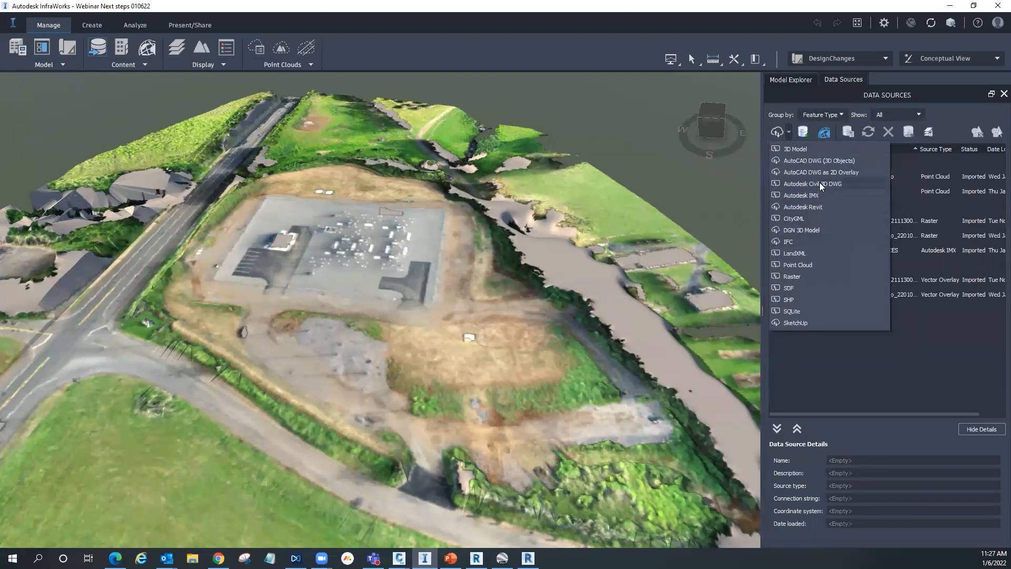
left_click(803, 207)
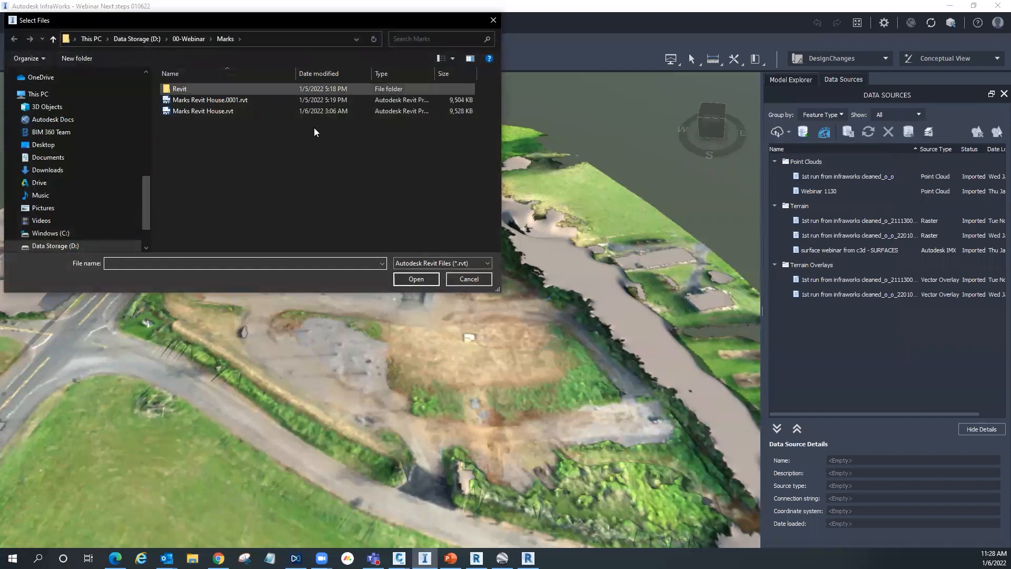
left_click(207, 111)
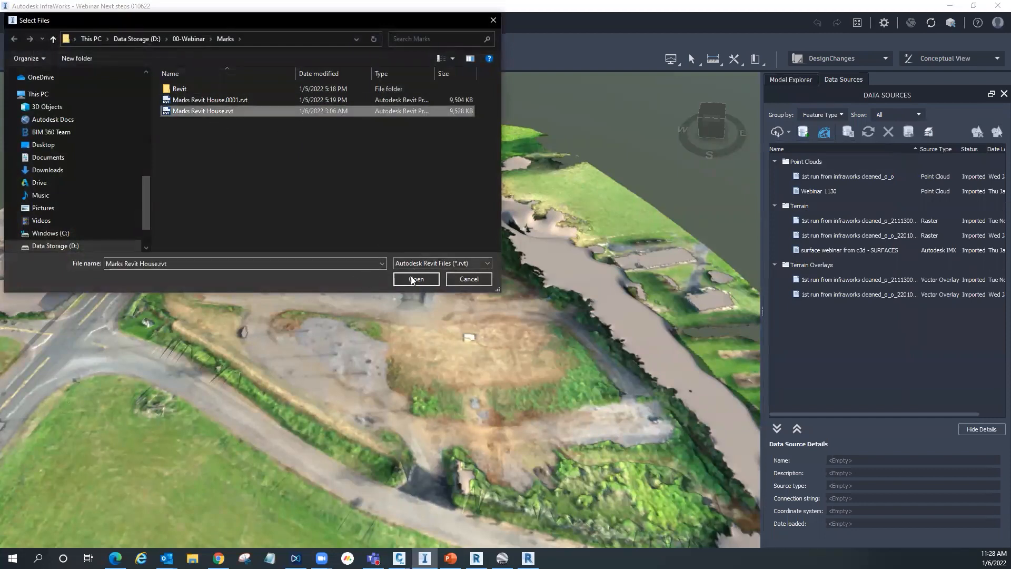
key("Return")
left_click(571, 289)
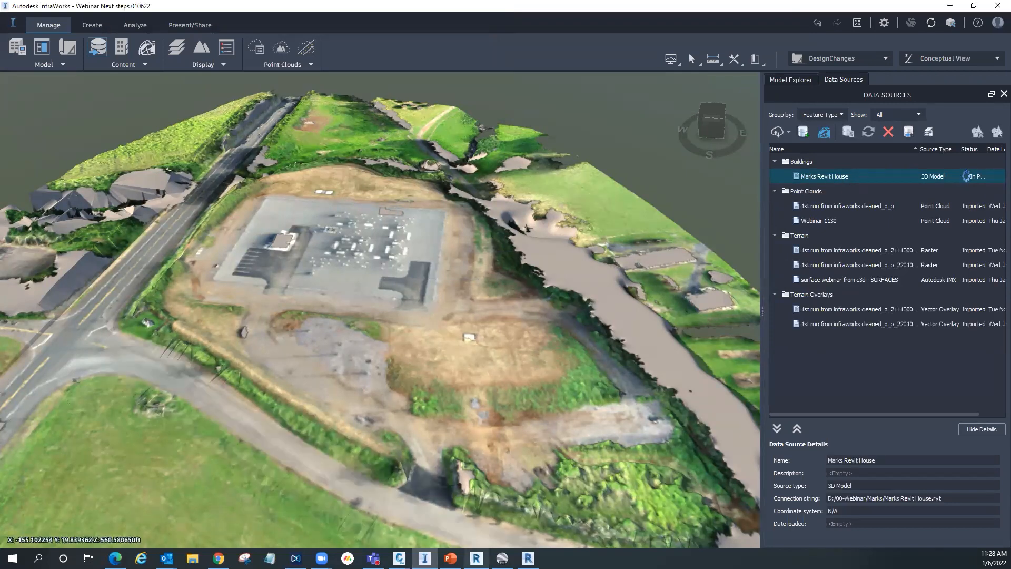
mouse_move(502, 558)
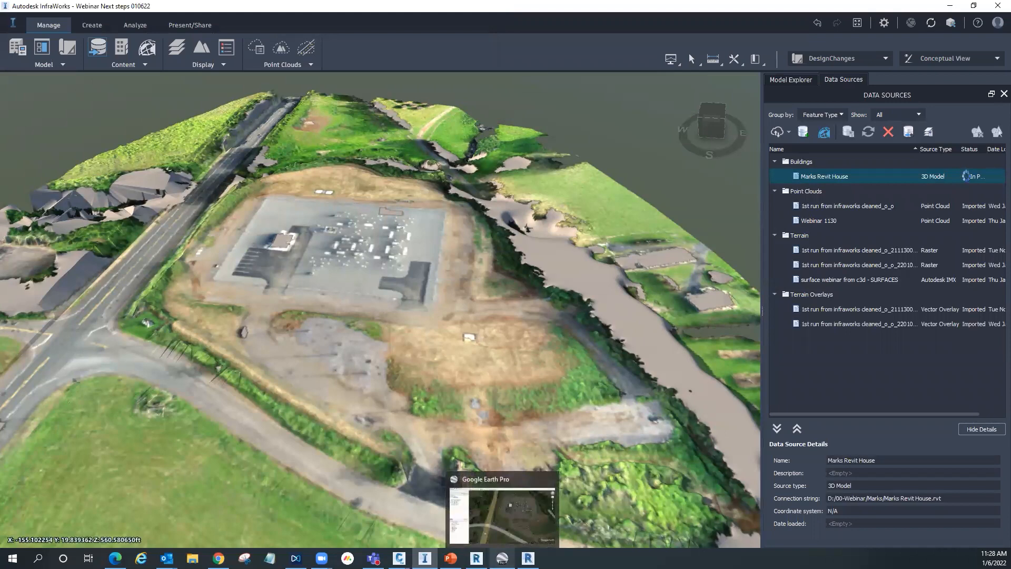
mouse_move(398, 558)
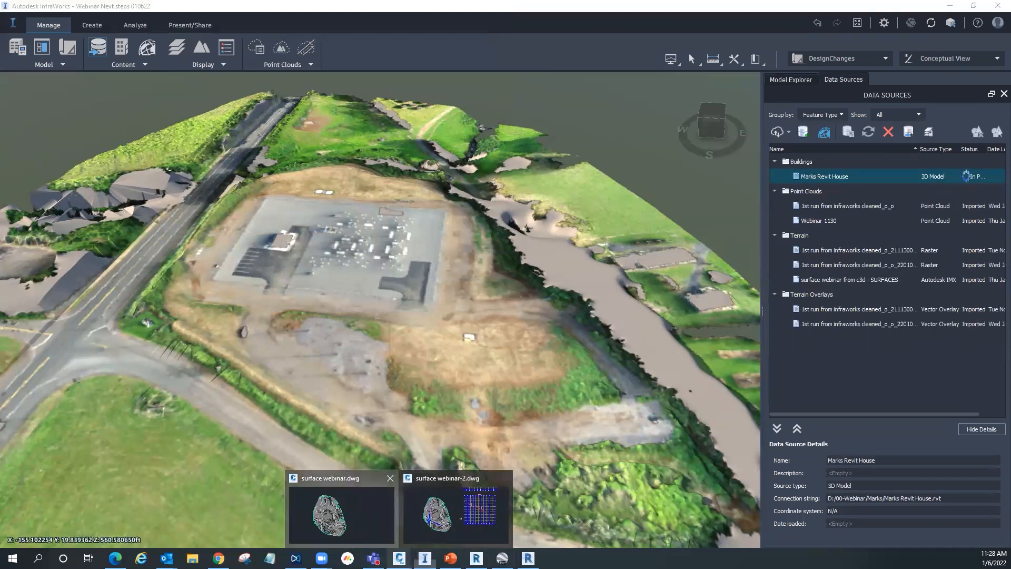
Step: Switch to the surface webinar drawing in Civil 3D and examine the corridor across the southern part of the site
left_click(354, 517)
scroll(620, 385, "up", 3)
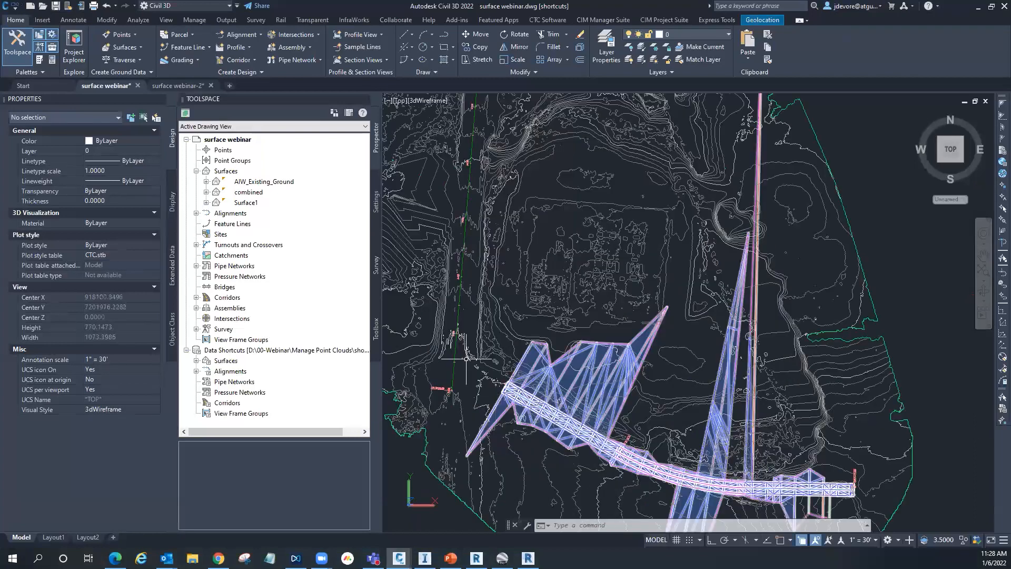
scroll(532, 336, "down", 4)
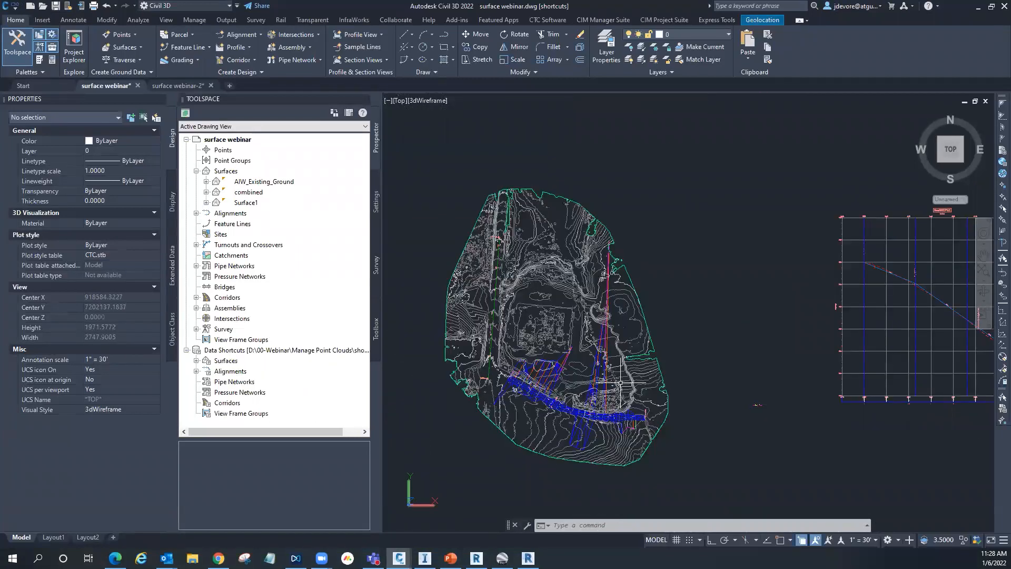
scroll(529, 337, "up", 3)
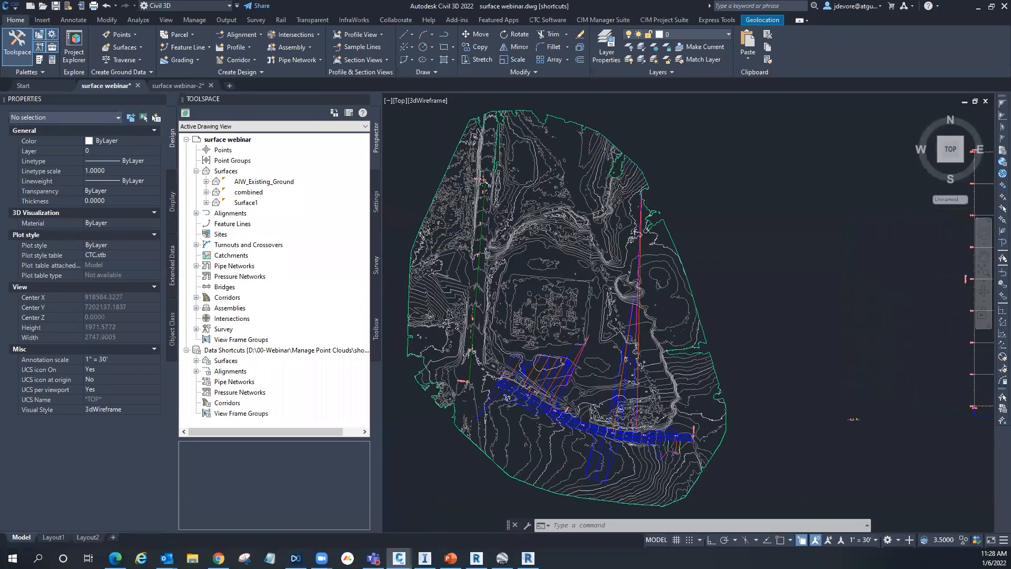
Step: Expand the centerline alignments, corridors and assemblies in the drawing's object tree to review the road design components
left_click(196, 213)
left_click(206, 224)
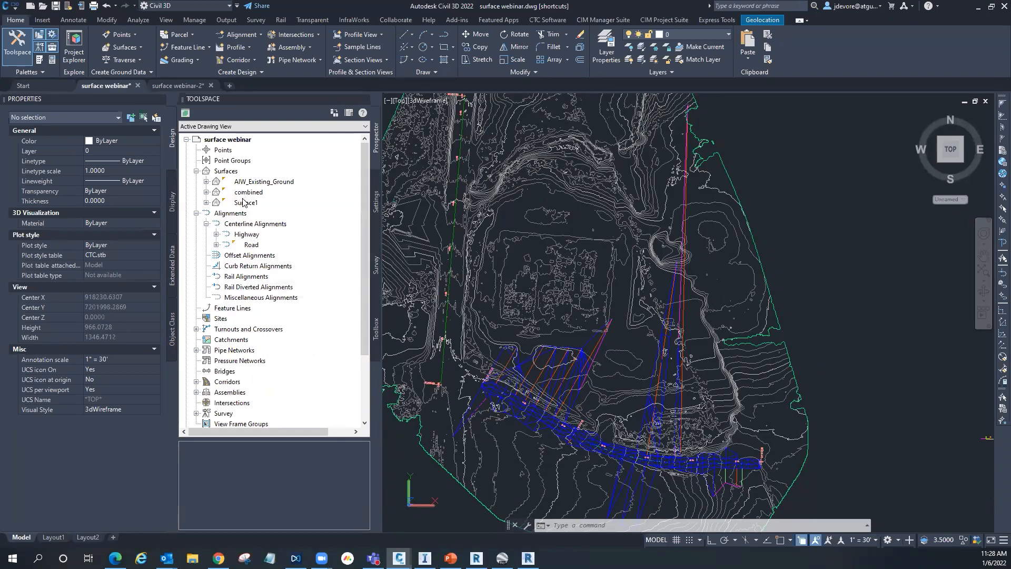
left_click(196, 382)
scroll(209, 363, "down", 2)
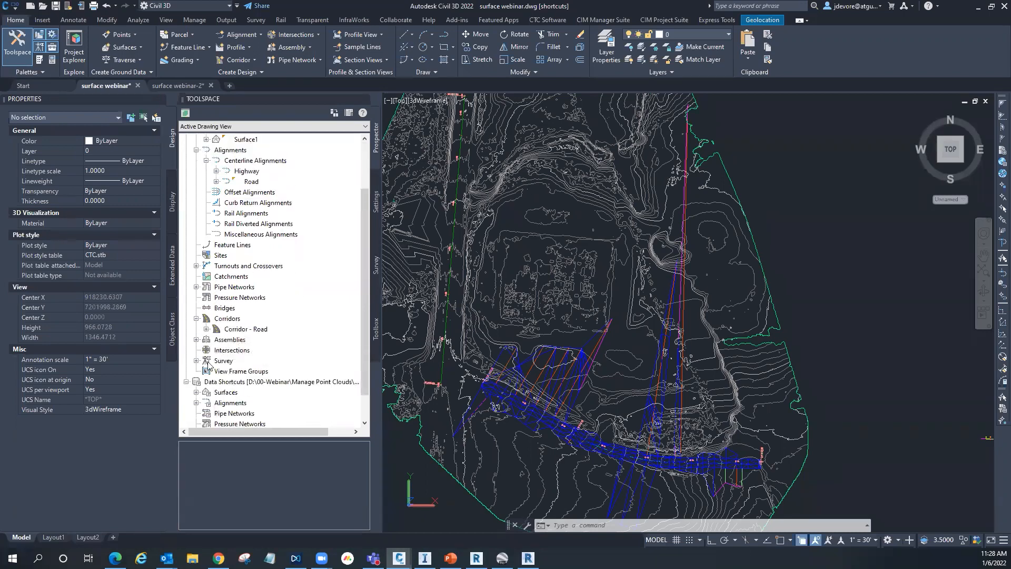
left_click(197, 340)
scroll(243, 359, "down", 1)
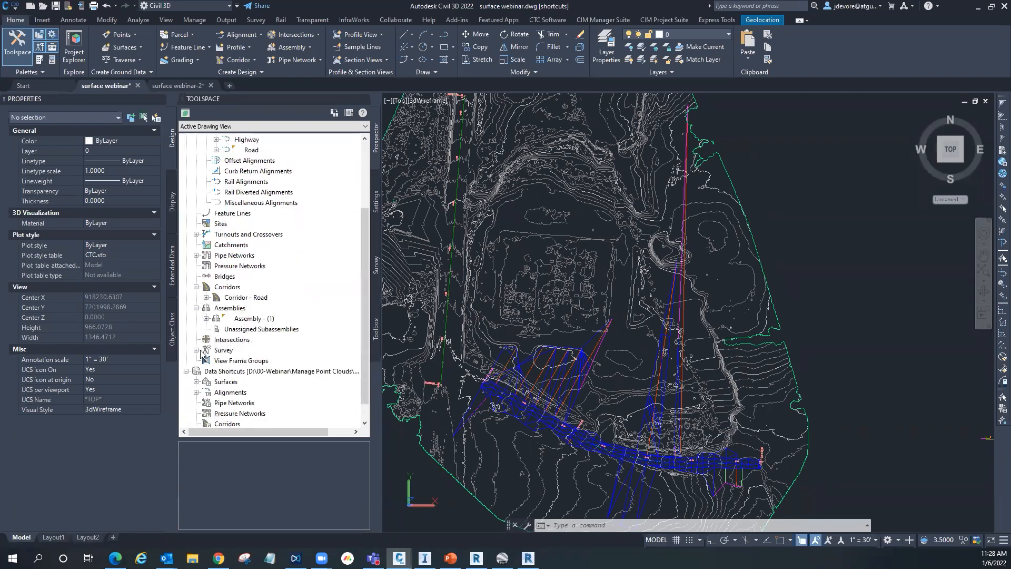
key("Escape")
key("Escape")
key("Escape")
scroll(859, 324, "down", 3)
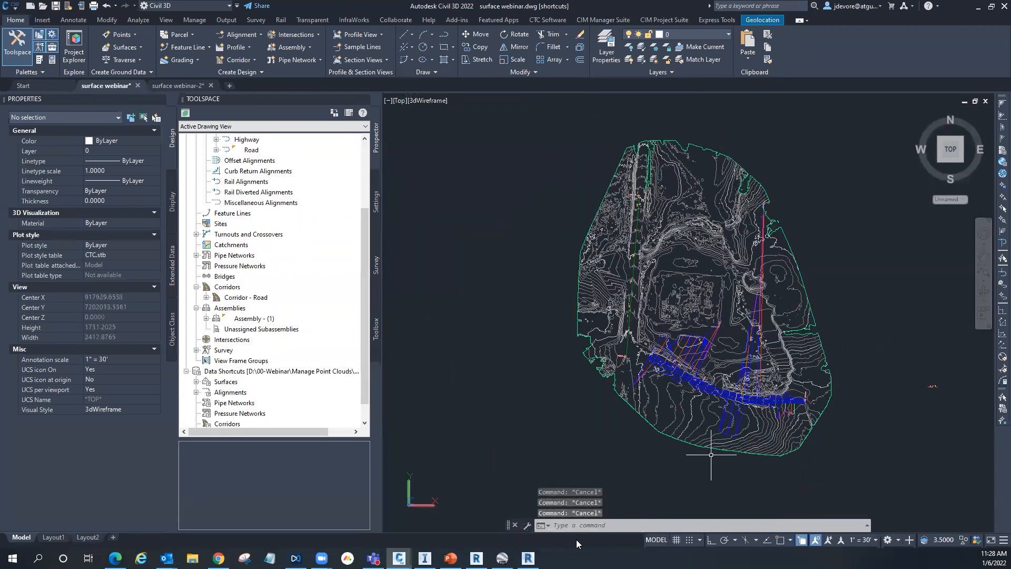
Step: Switch to InfraWorks, open the configuration of the Marks Revit House data source and set its position reference to Center 2D
left_click(425, 558)
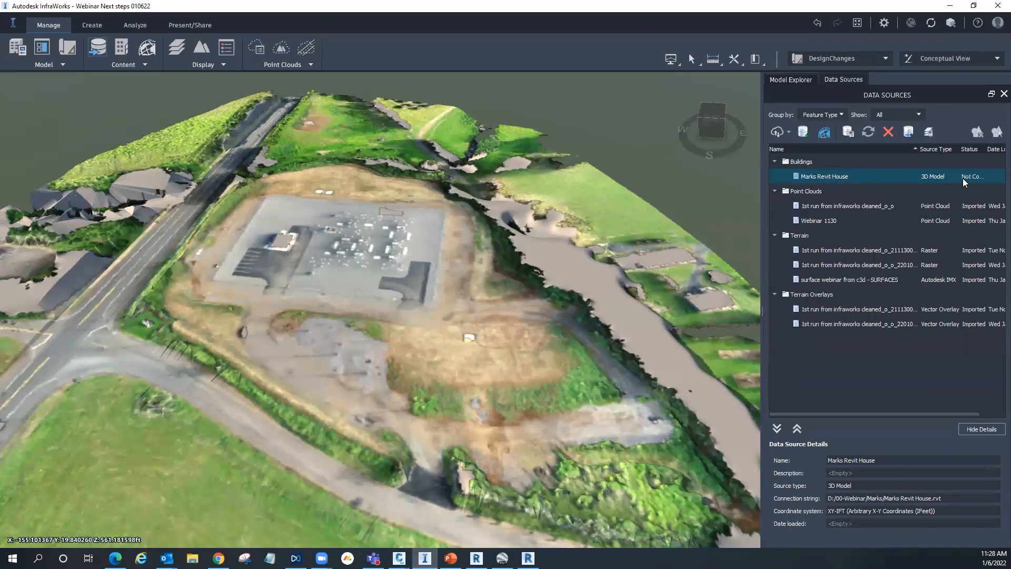
right_click(830, 177)
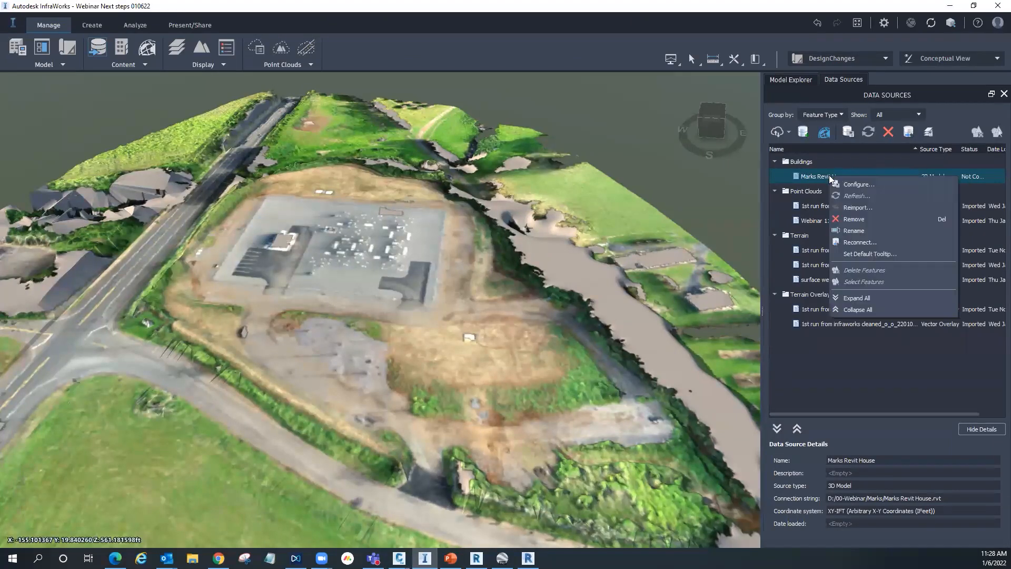
left_click(862, 184)
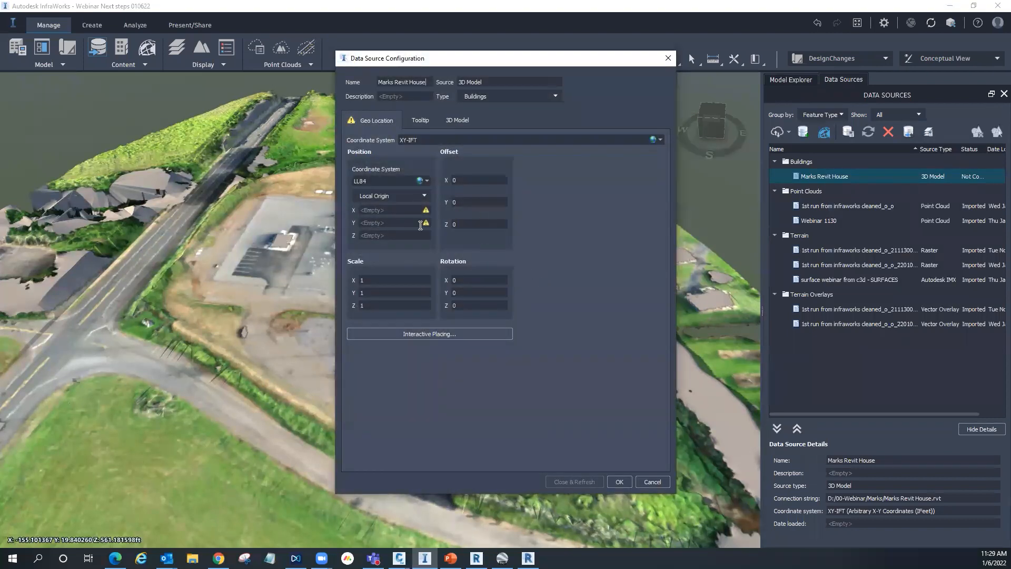
left_click(425, 196)
left_click(372, 212)
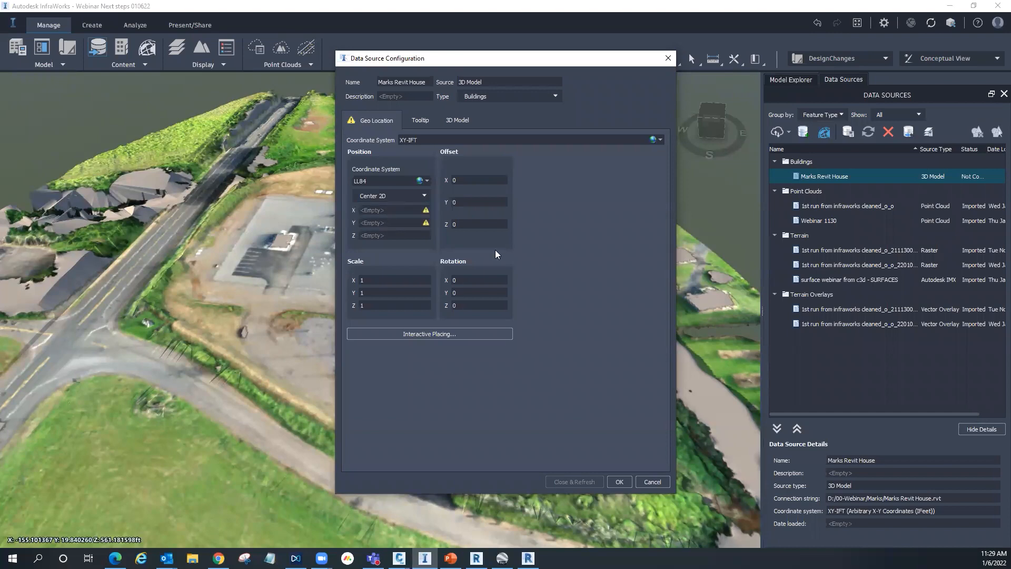
Step: Place the Marks Revit House interactively at the north edge of the paved lot, then close and refresh the data source
left_click(429, 334)
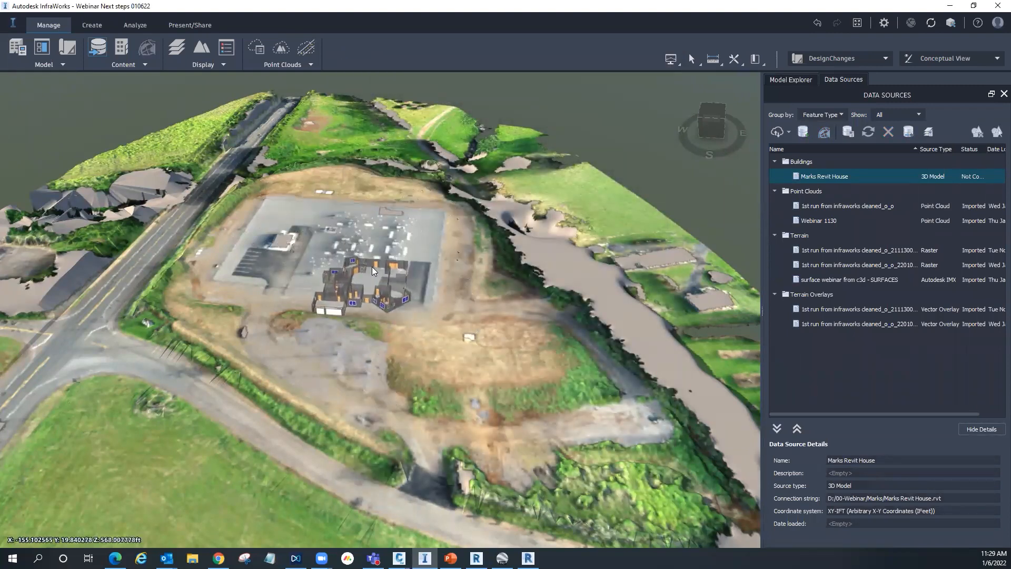
left_click(367, 265)
left_click_drag(342, 239, 315, 302)
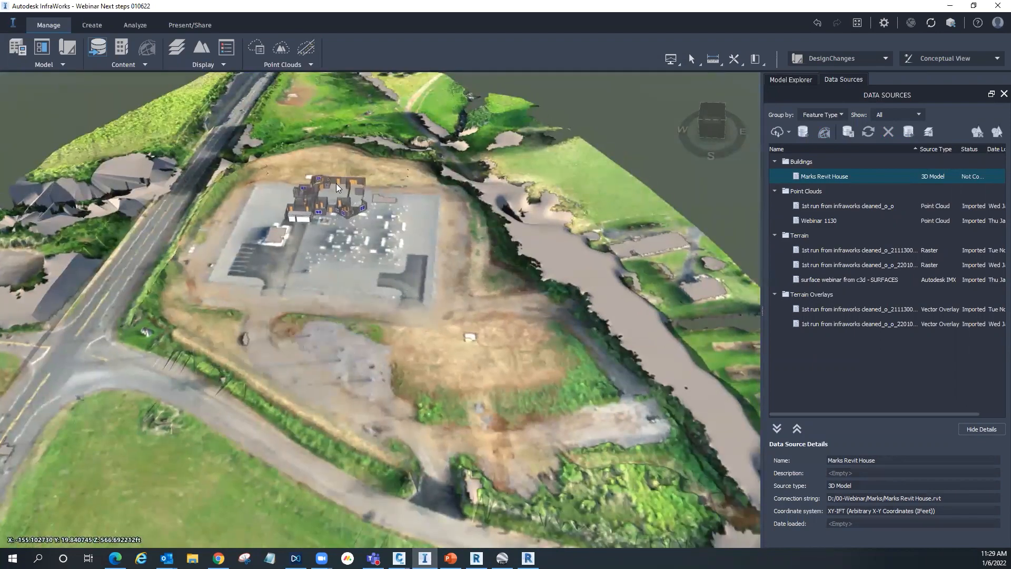
left_click(335, 180)
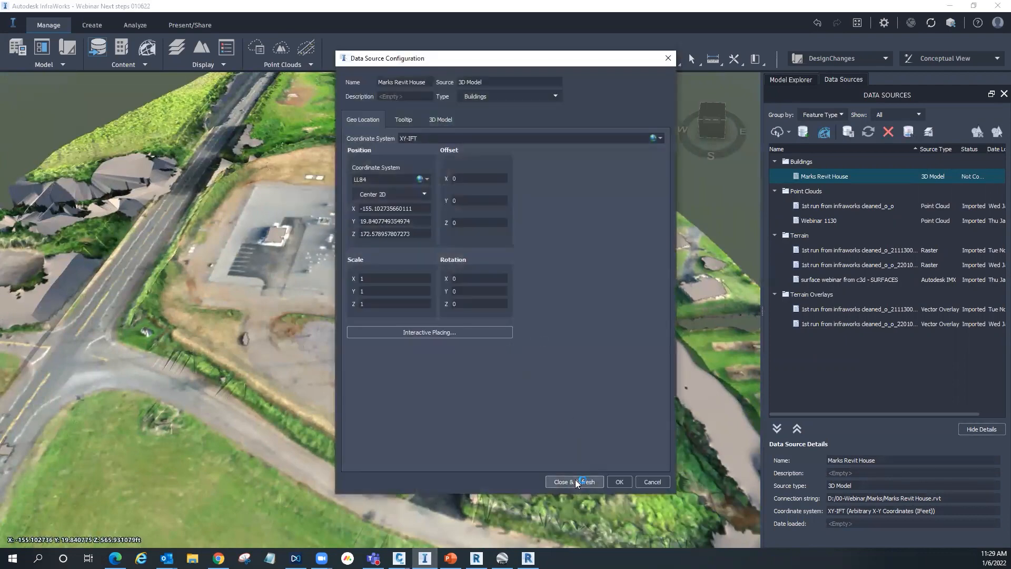
left_click(575, 481)
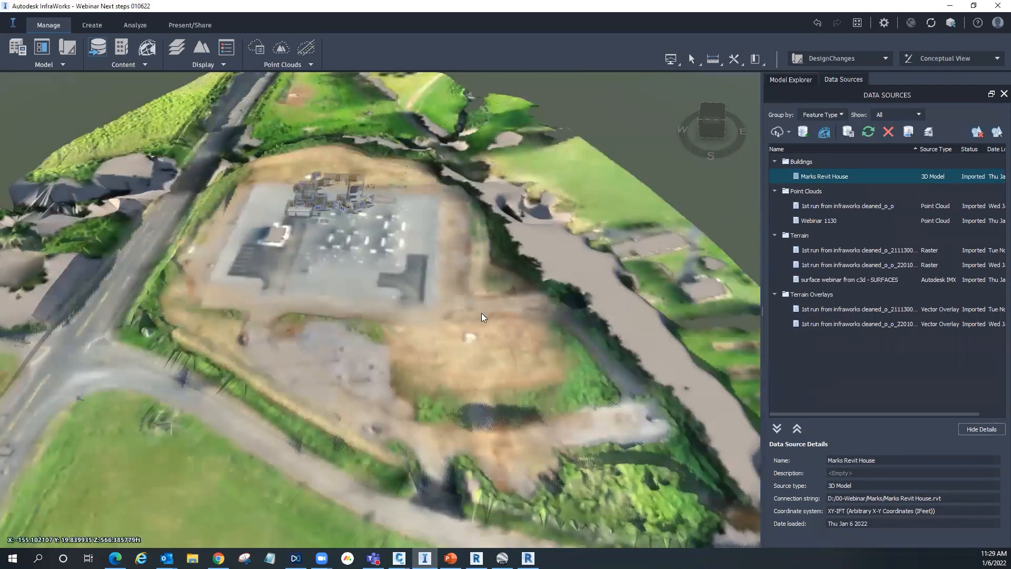
Step: Examine the placed Revit house and the surrounding site from several angles and distances
left_click_drag(479, 313, 563, 310)
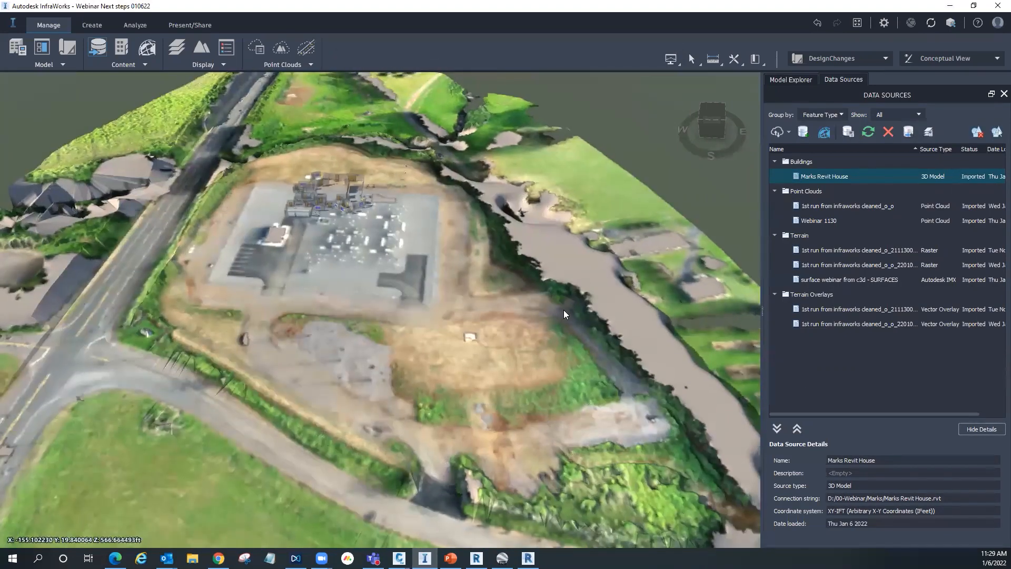
scroll(154, 267, "up", 4)
middle_click_drag(280, 298, 444, 308)
scroll(443, 308, "up", 3)
left_click_drag(444, 307, 275, 229)
scroll(275, 230, "down", 4)
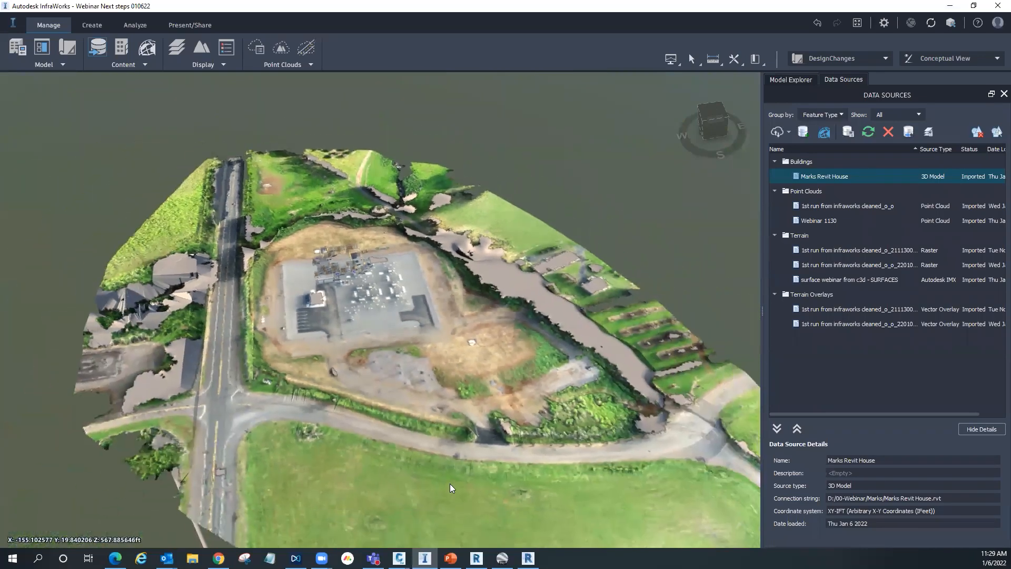
scroll(499, 447, "up", 3)
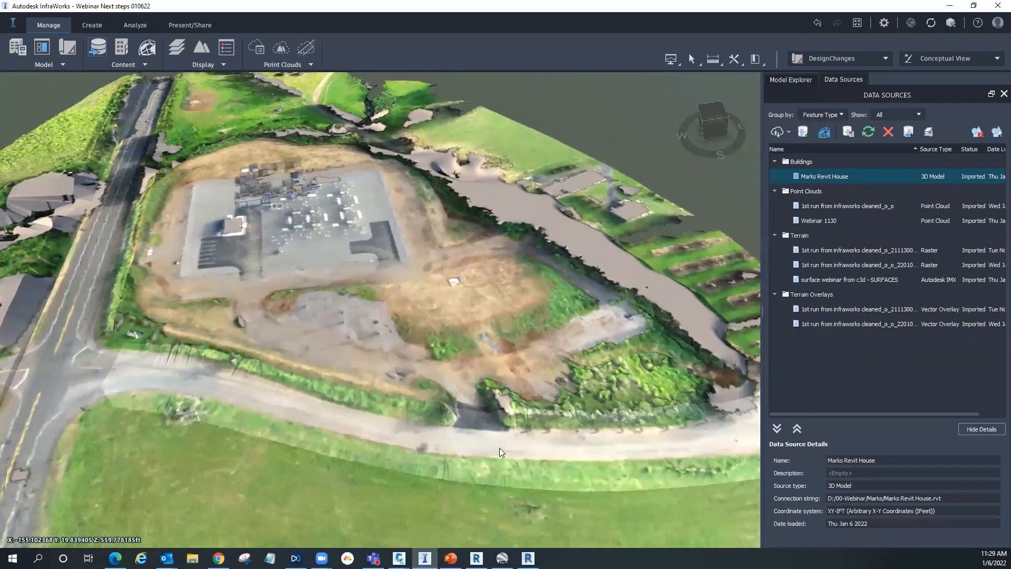
scroll(275, 248, "down", 1)
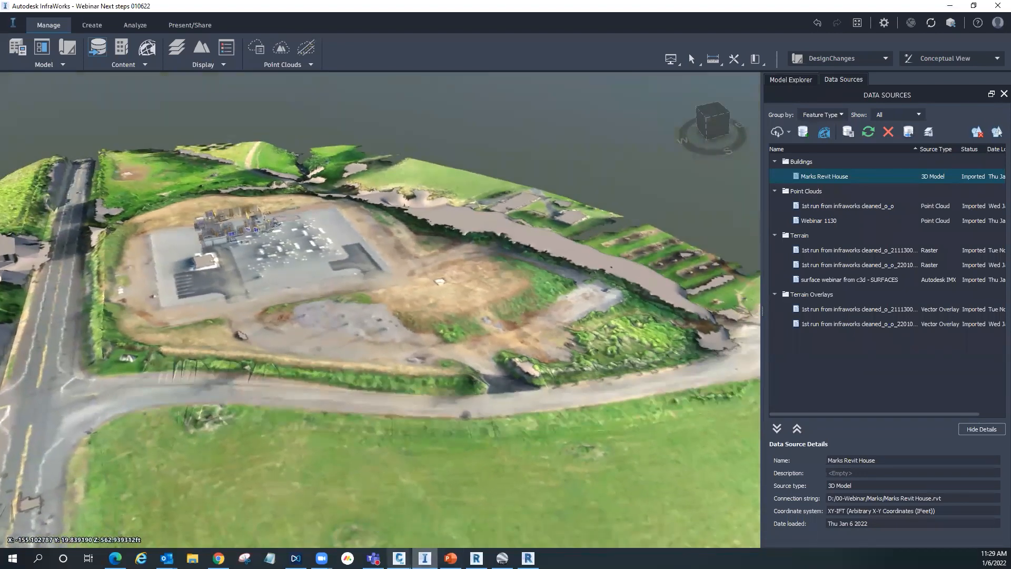
Step: Switch to the surface webinar drawing in Civil 3D and inspect the road corridor against the surface contours
mouse_move(398, 558)
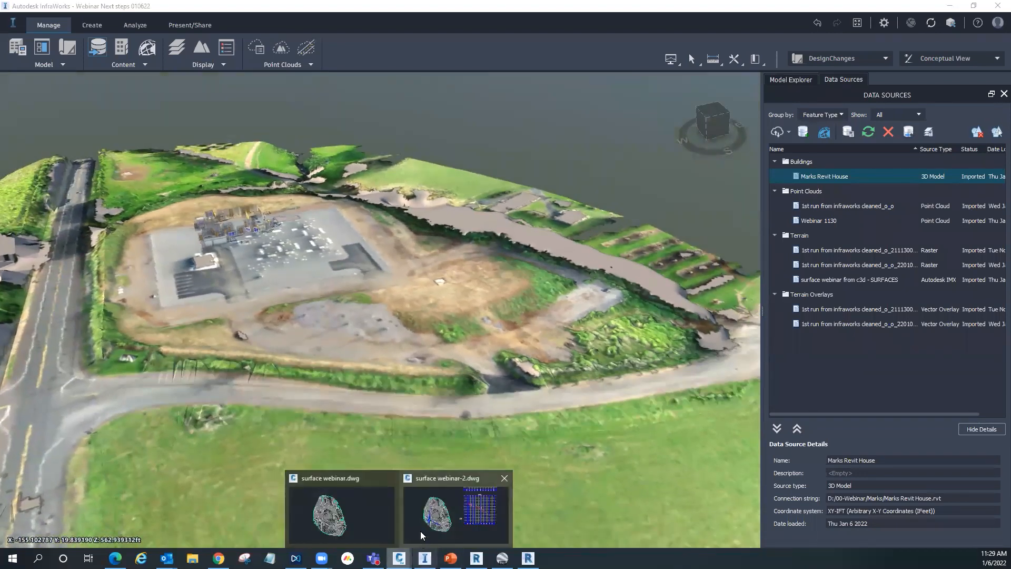
left_click(365, 520)
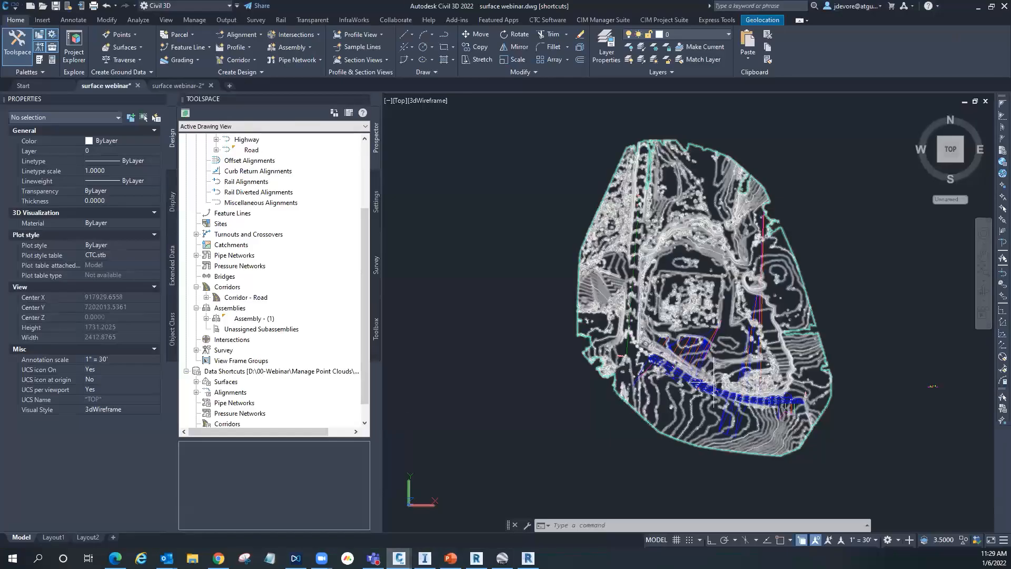
scroll(715, 383, "up", 6)
scroll(637, 394, "down", 2)
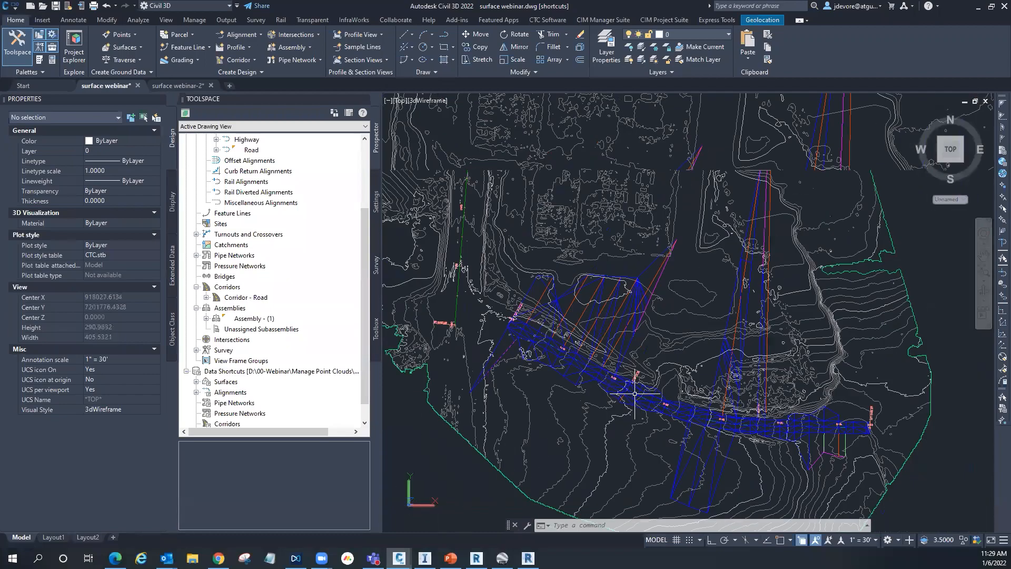
scroll(627, 389, "down", 3)
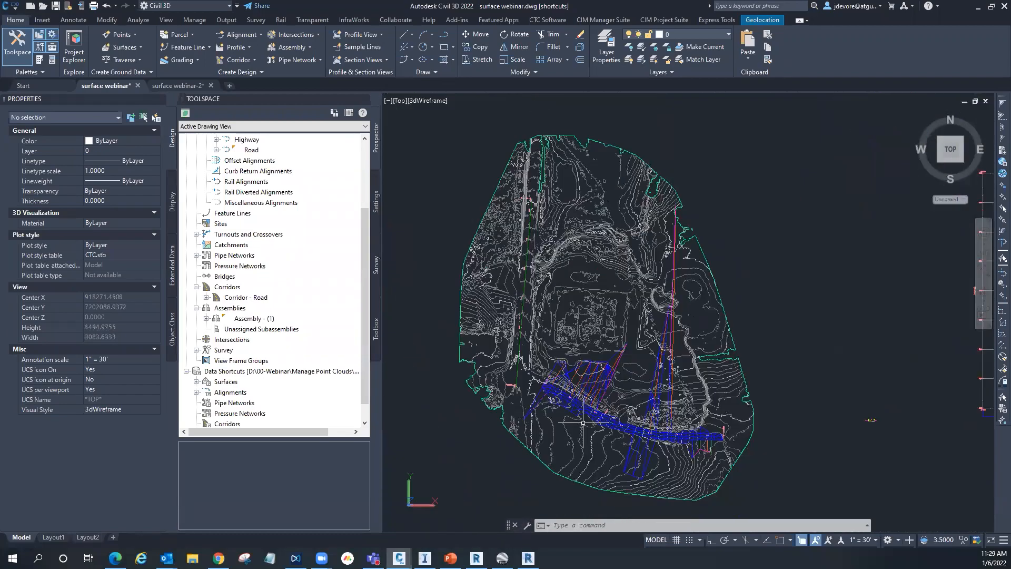
scroll(607, 383, "up", 3)
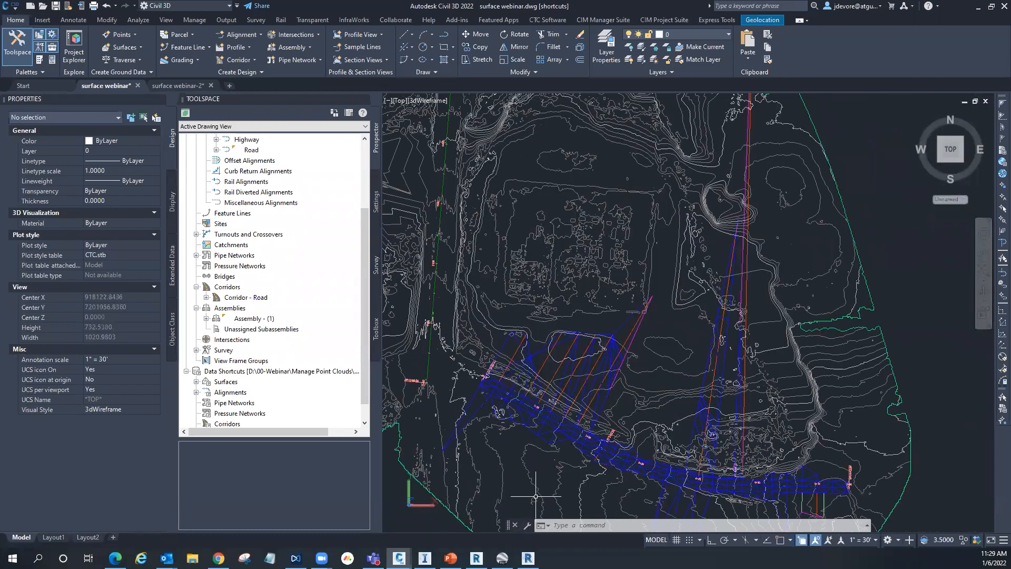
Step: Switch to InfraWorks and start a new road using the Street/Interstate Frontage draw style, keeping the site entrance in view
left_click(426, 558)
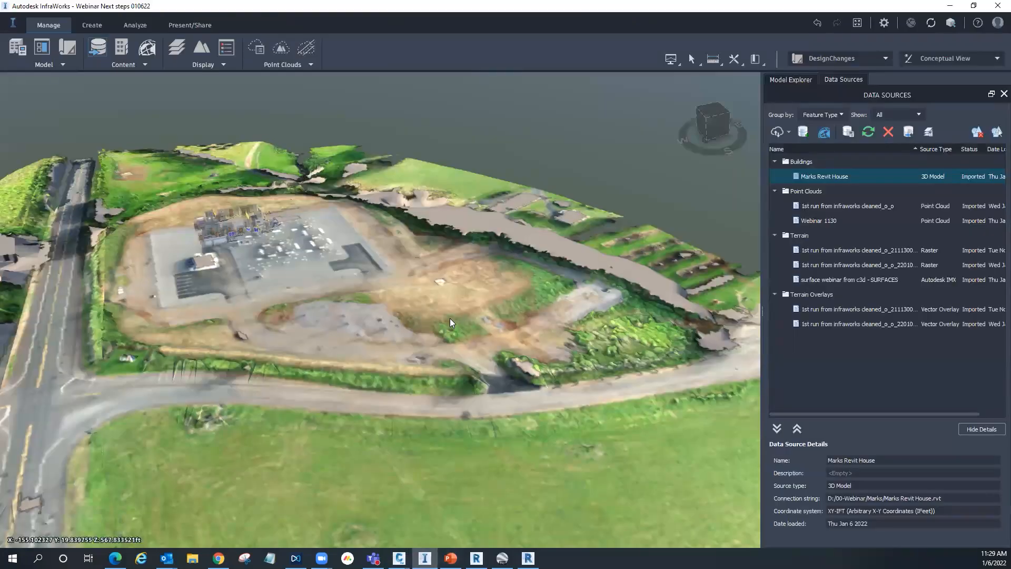
left_click_drag(450, 318, 452, 386)
left_click_drag(318, 439, 354, 397)
left_click_drag(436, 328, 446, 405)
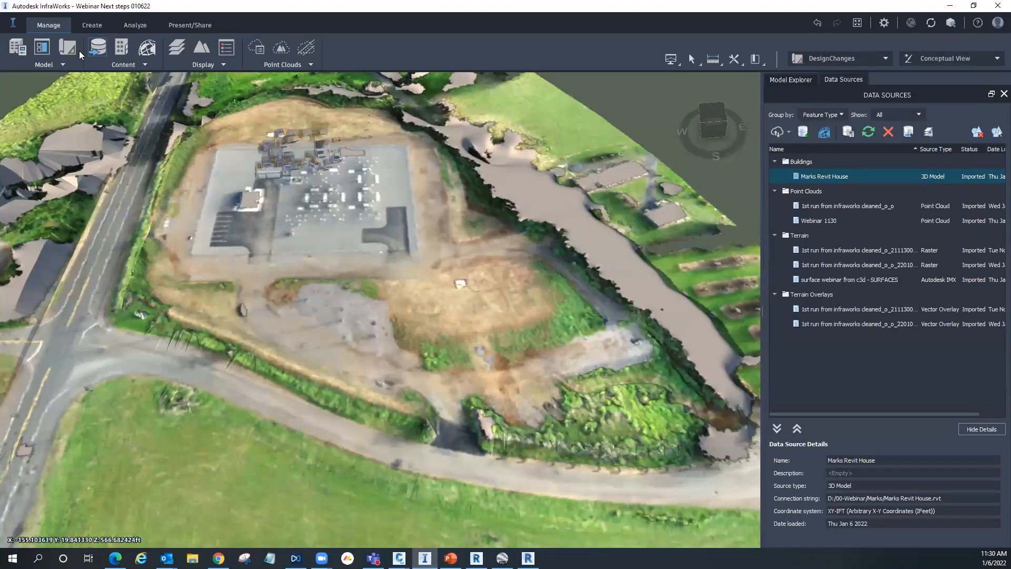
left_click(90, 26)
left_click(44, 48)
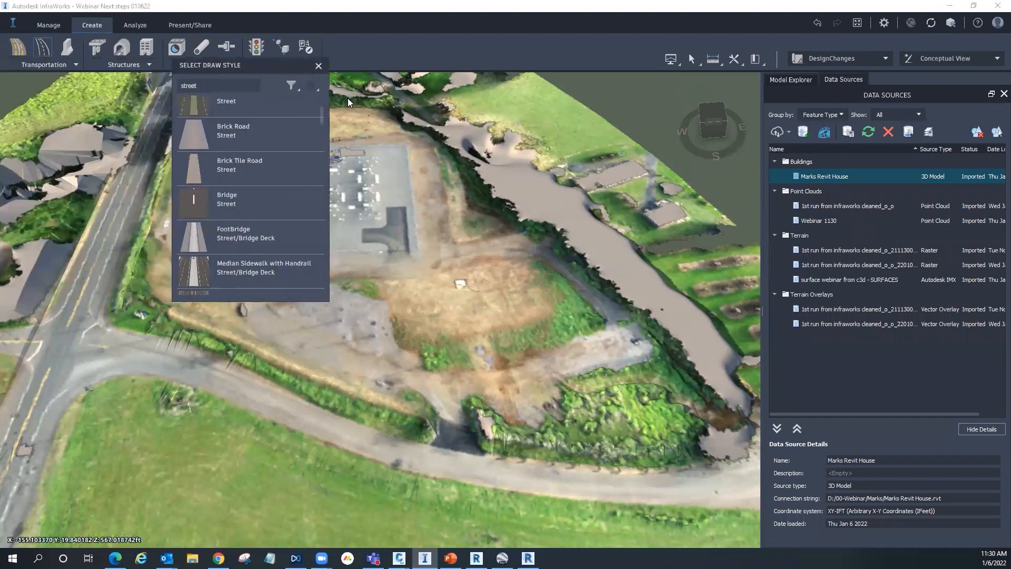
scroll(349, 245, "down", 6)
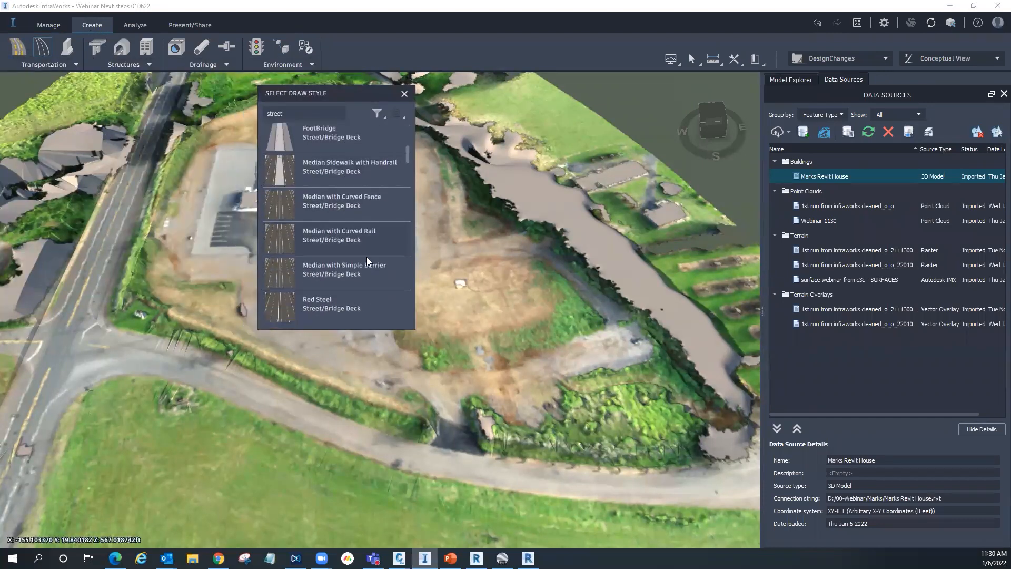
scroll(368, 258, "down", 8)
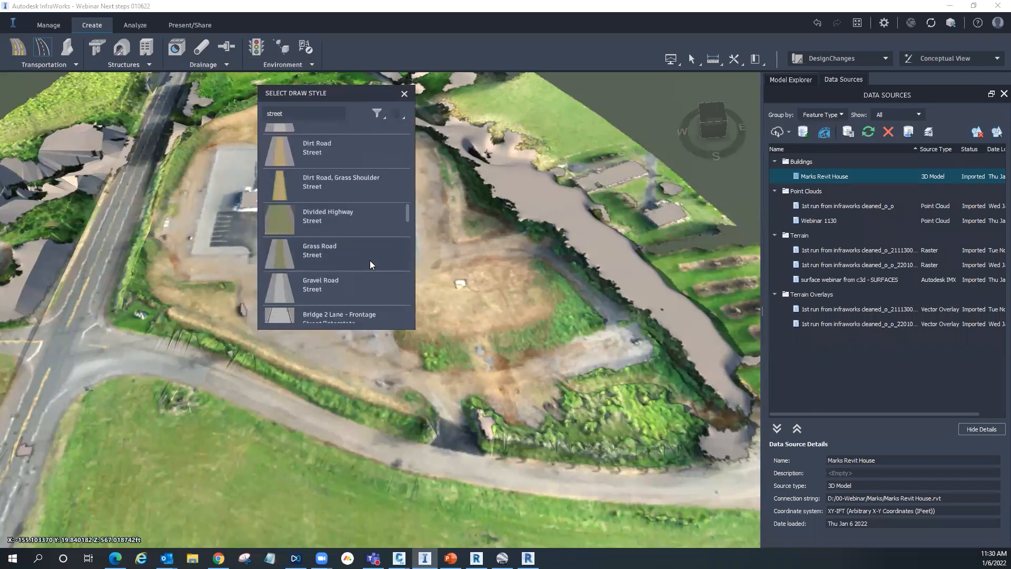
scroll(370, 263, "down", 8)
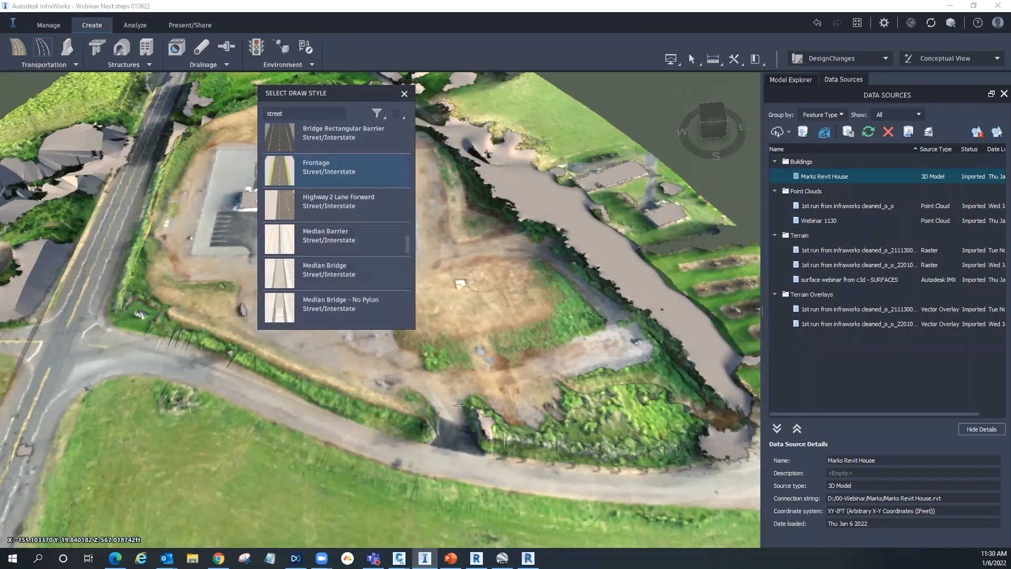
left_click_drag(361, 94, 628, 125)
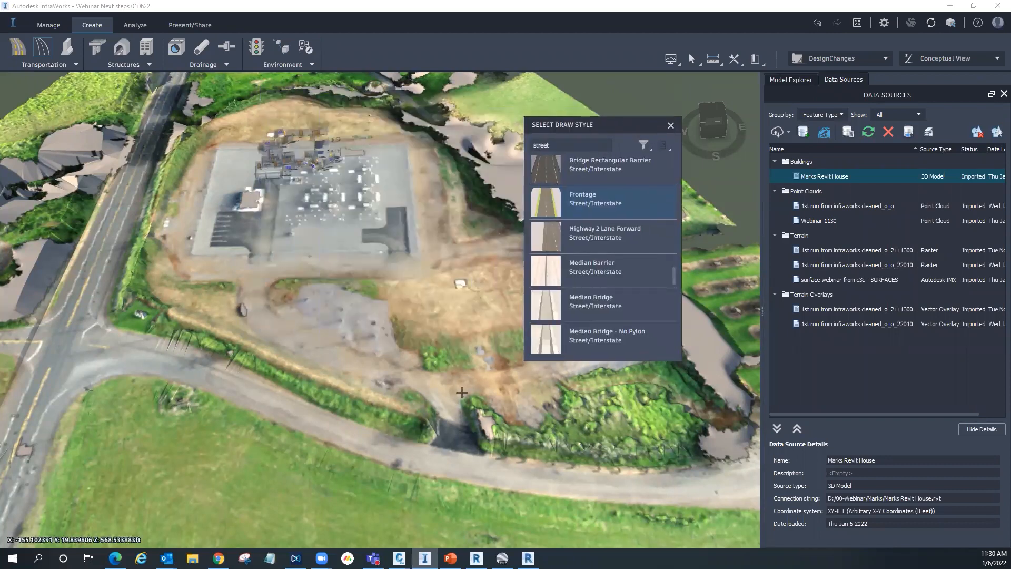
Step: Draw a curved Frontage road about 408 ft long from the southern site entrance to the small building on the paved lot
left_click(437, 384)
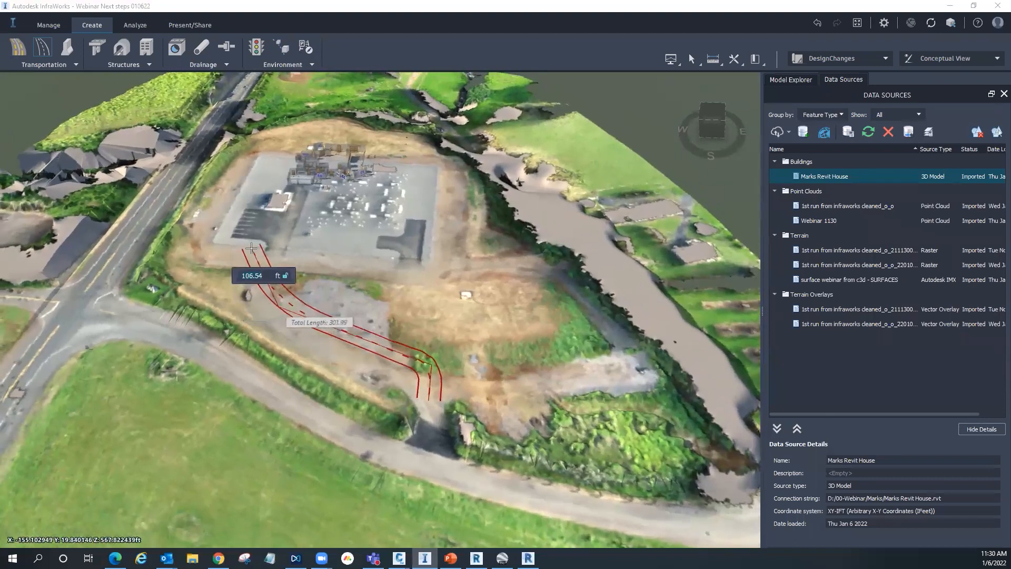
left_click(251, 248)
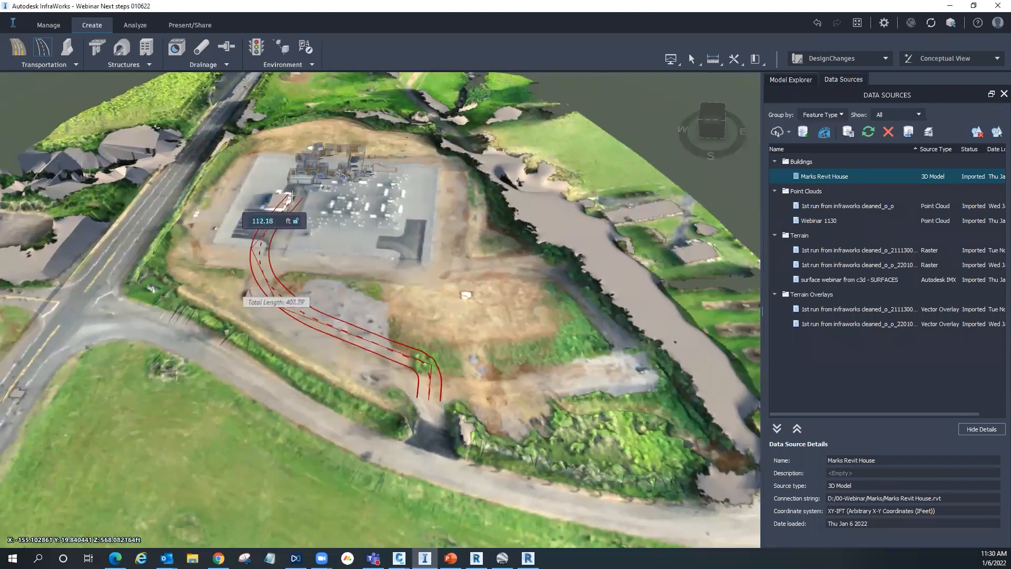
double_click(293, 196)
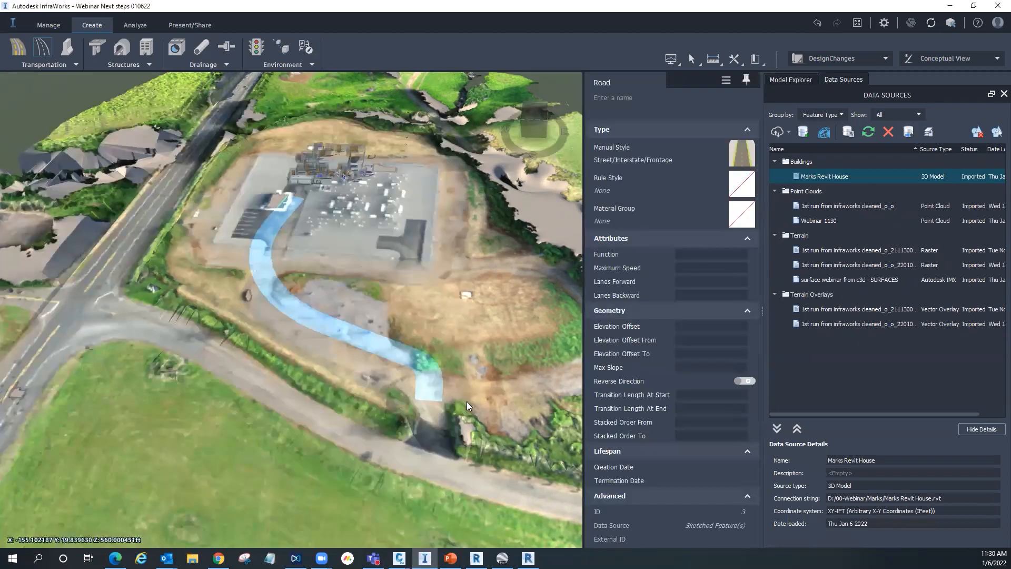
Step: Extend the southern end of the new access road until it meets the existing public road
left_click(430, 399)
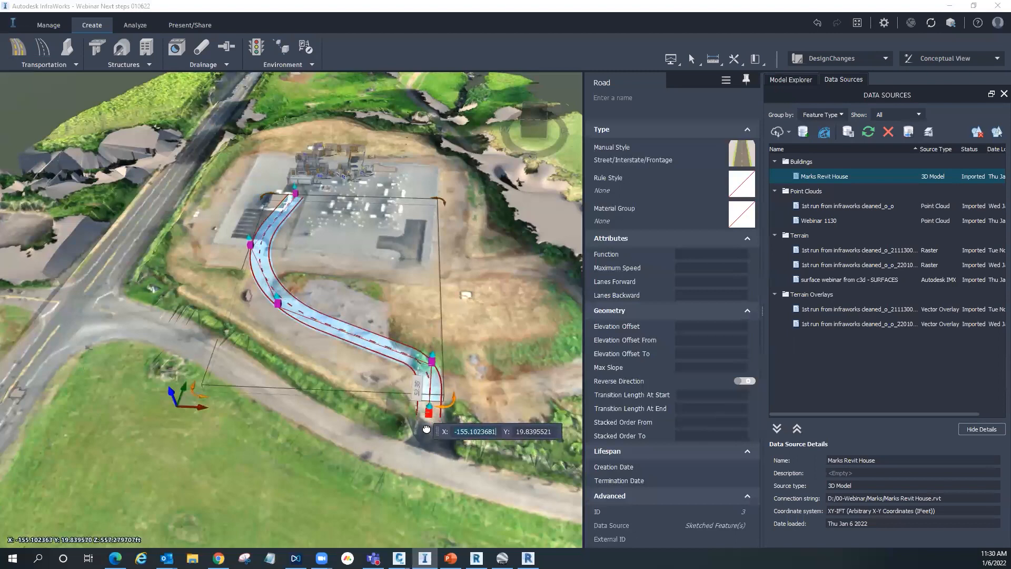
left_click_drag(427, 429, 425, 474)
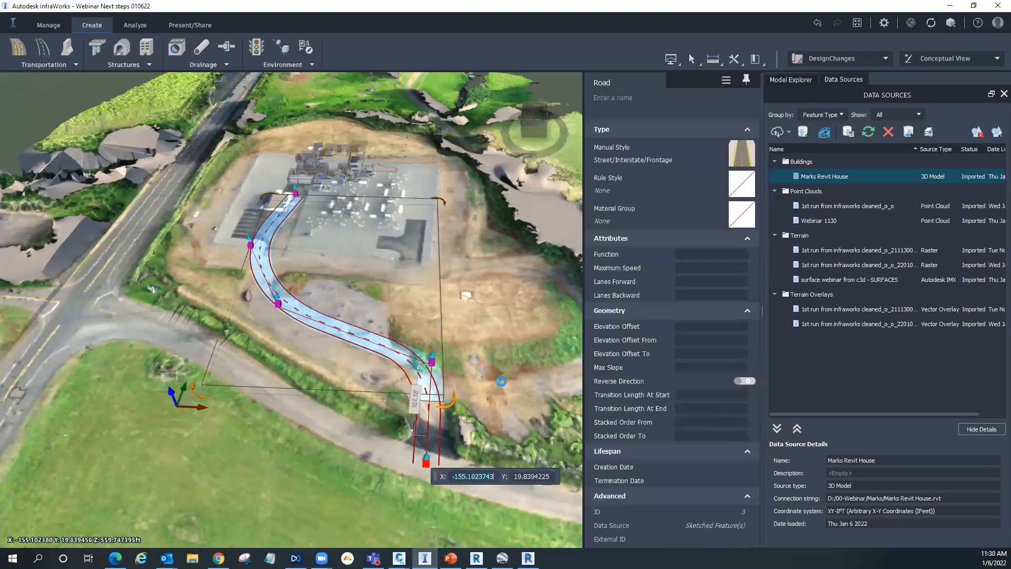
left_click(492, 390)
Step: Examine the extended access road from several angles and distances to see how it sits on the terrain
left_click_drag(492, 389, 378, 327)
left_click(350, 379)
scroll(352, 382, "up", 3)
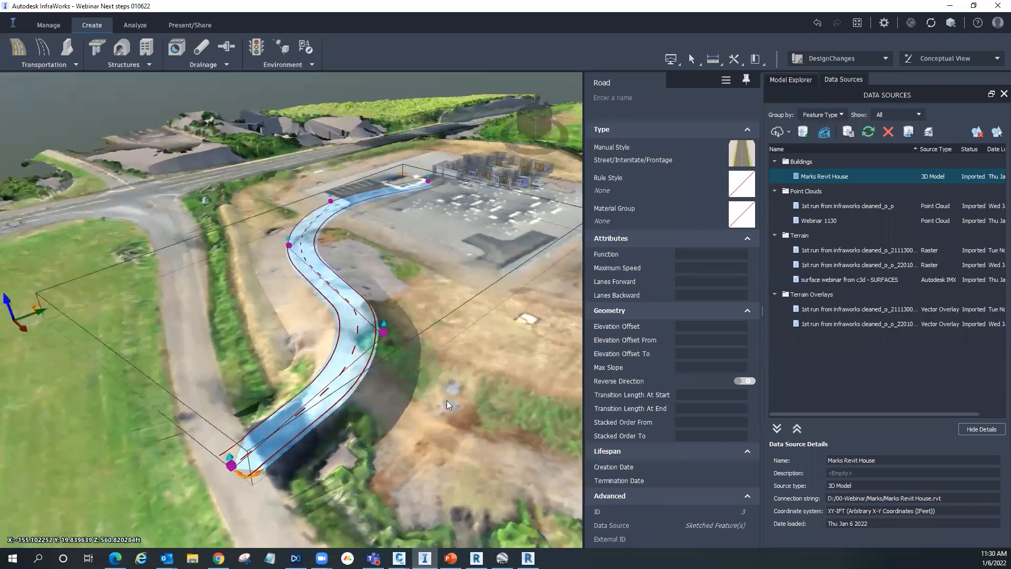
left_click_drag(446, 401, 323, 339)
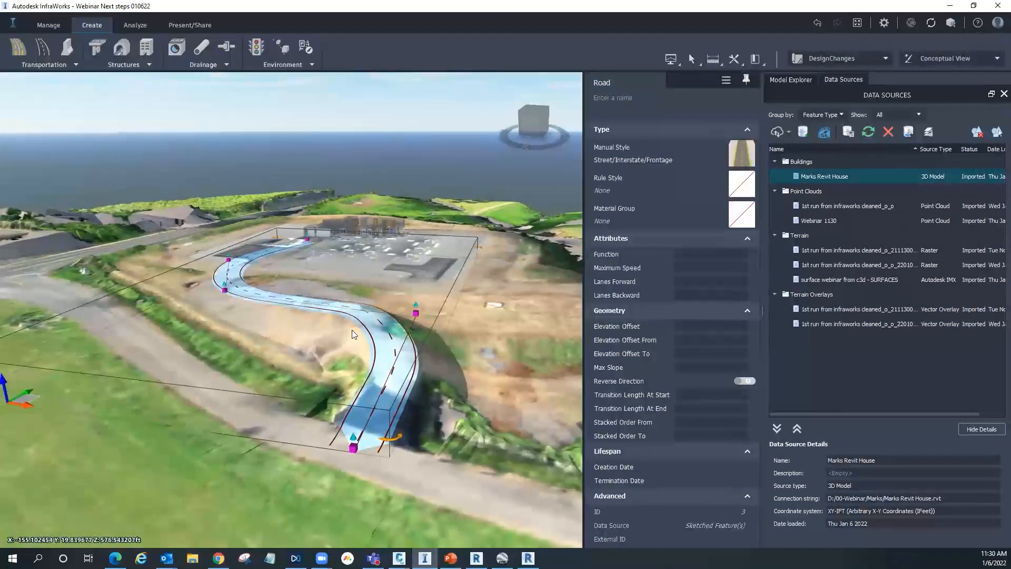
scroll(473, 362, "up", 2)
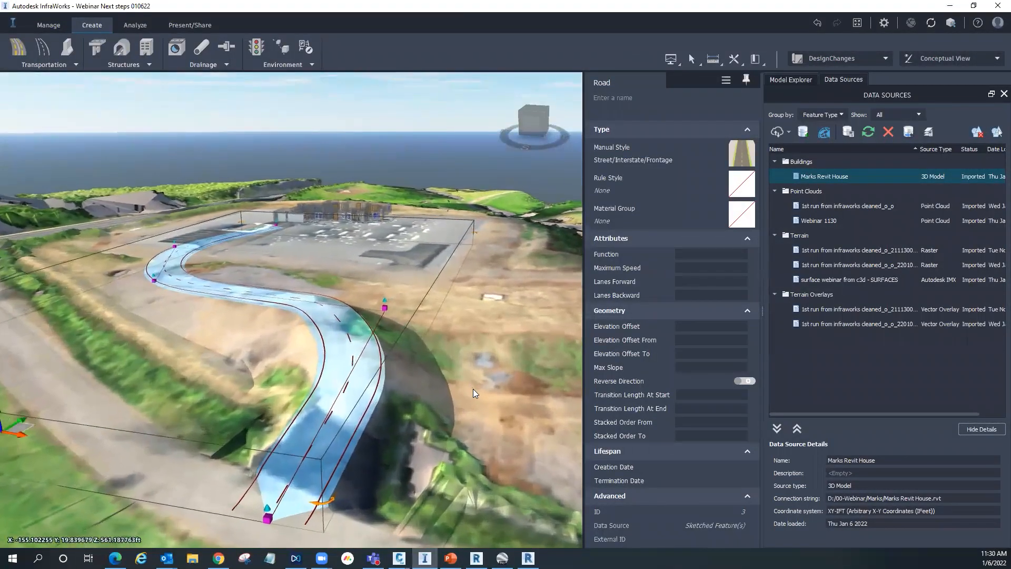
left_click_drag(493, 395, 520, 402)
scroll(489, 412, "down", 2)
scroll(519, 401, "down", 4)
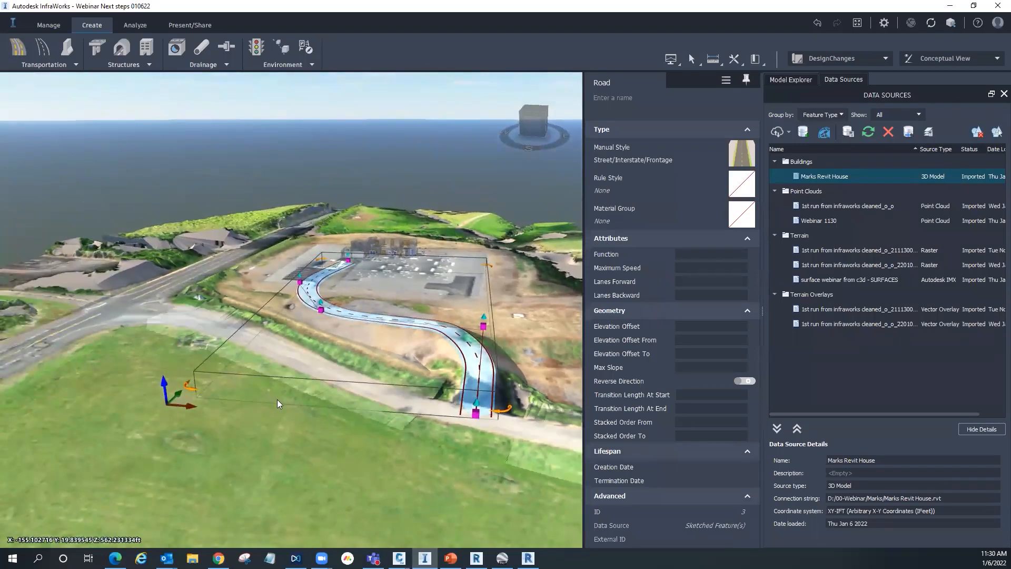
scroll(289, 466, "down", 3)
left_click_drag(289, 466, 333, 510)
scroll(303, 479, "down", 2)
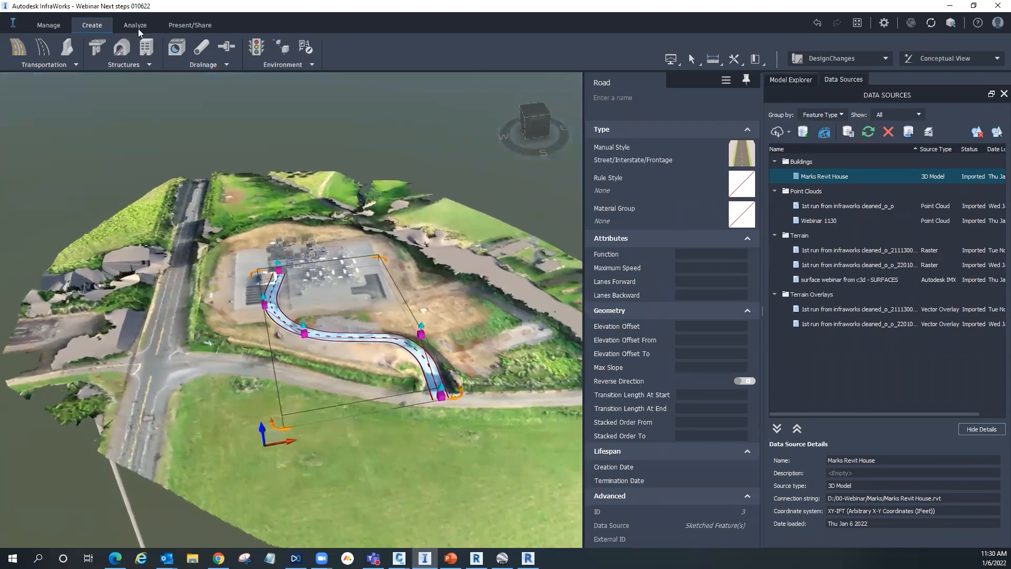
Step: Draw a six-point grading area of about 19,839 sq ft in the grass field south of the public road
left_click(270, 68)
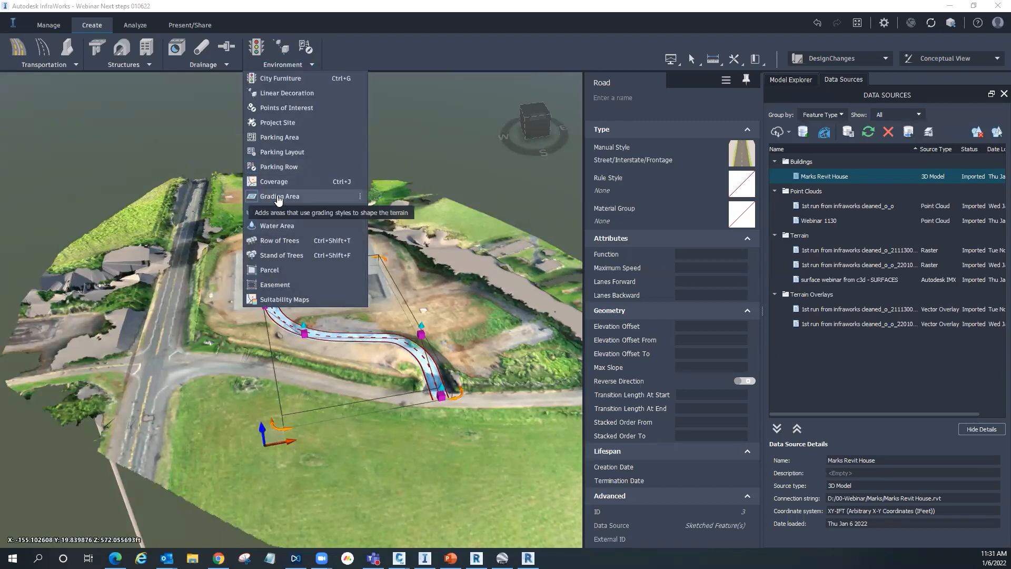
left_click(279, 197)
left_click(346, 436)
left_click(552, 456)
left_click(559, 505)
left_click(477, 527)
left_click(398, 501)
double_click(348, 490)
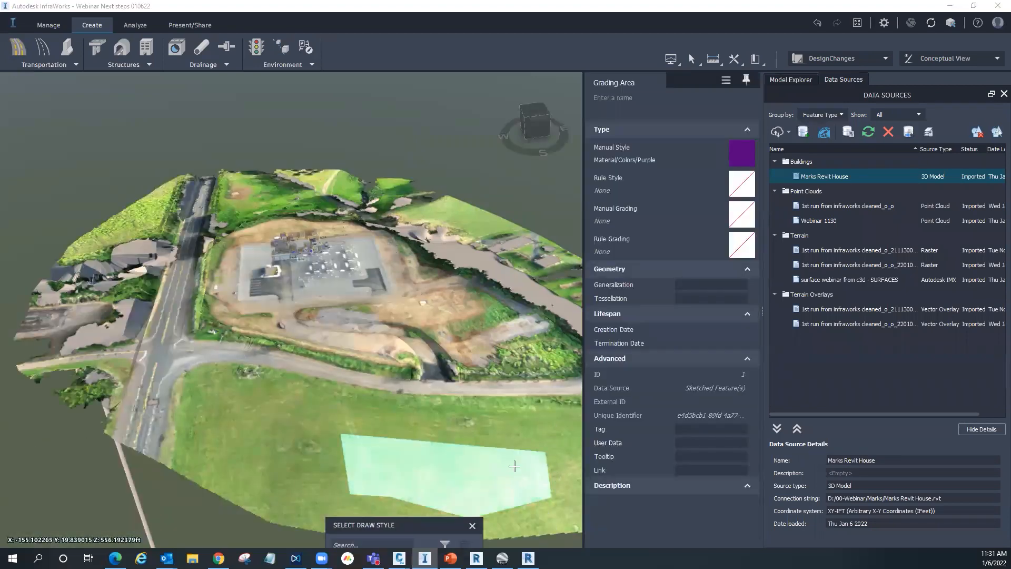
Step: Raise the grading area's northeastern corner to Z 564.67 ft and raise a vertex in the middle of its southern edge
left_click(508, 481)
middle_click_drag(484, 467, 343, 392, "shift")
left_click_drag(360, 400, 403, 374)
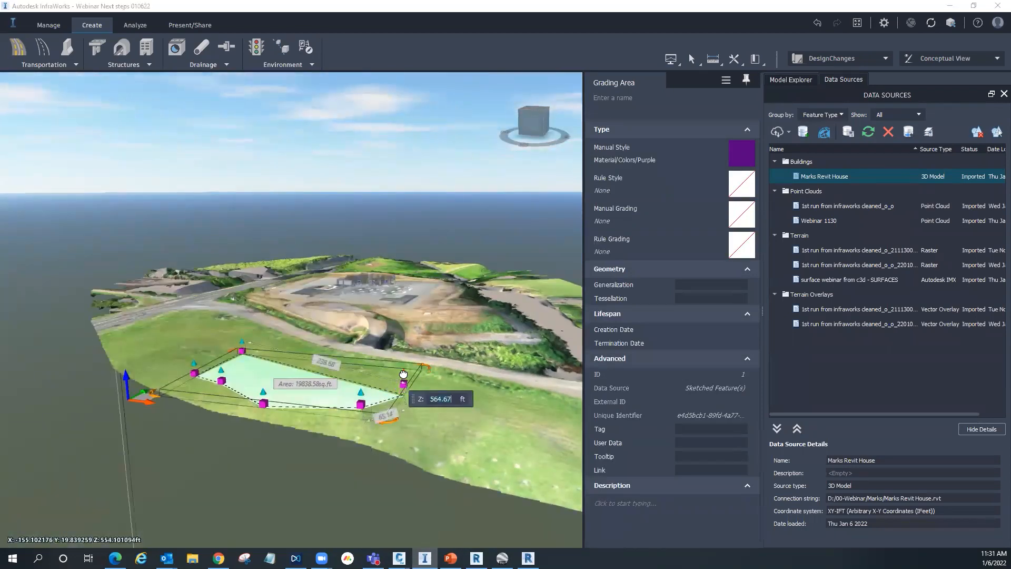
scroll(224, 341, "up", 2)
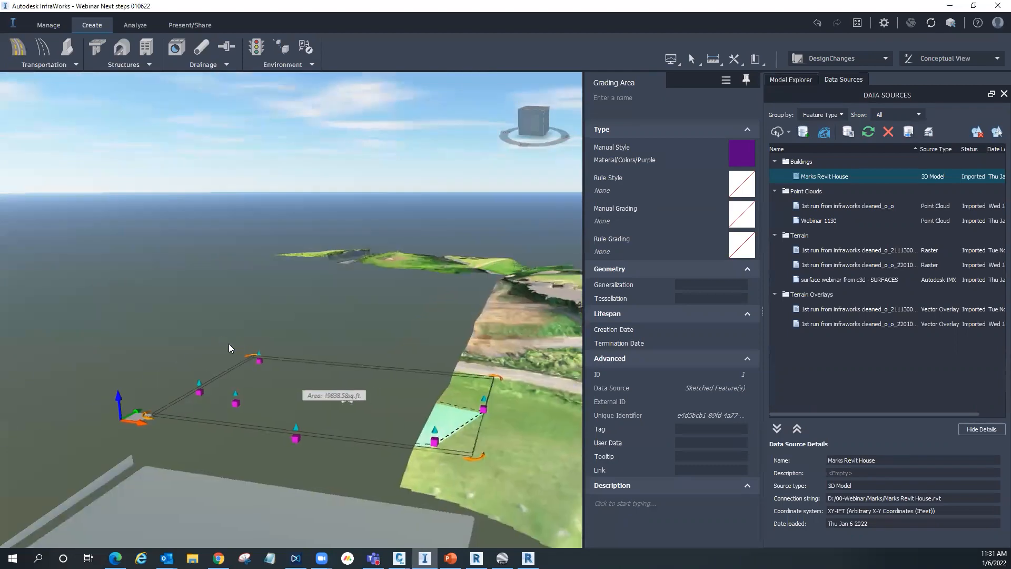
left_click_drag(298, 430, 301, 391)
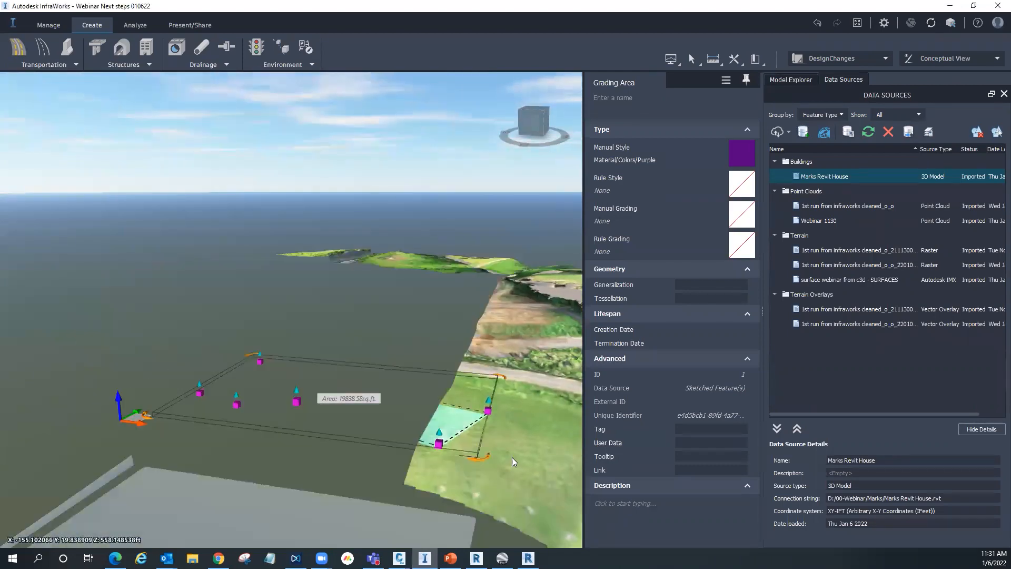
Step: Move the notched vertex on the grading area's southern edge farther inward and adjust its height
left_click_drag(482, 456, 193, 385)
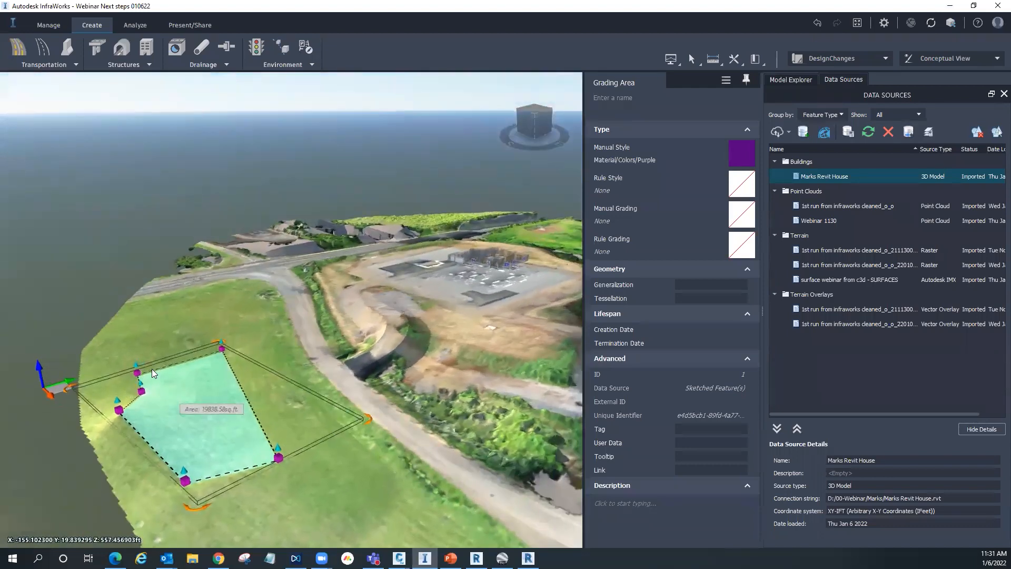
left_click(142, 392)
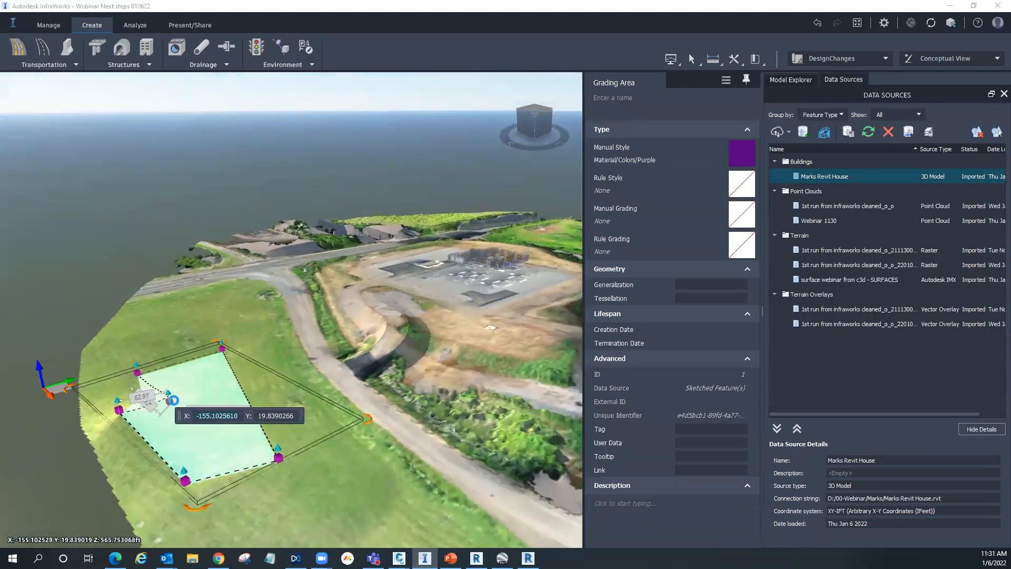
left_click_drag(169, 394, 168, 385)
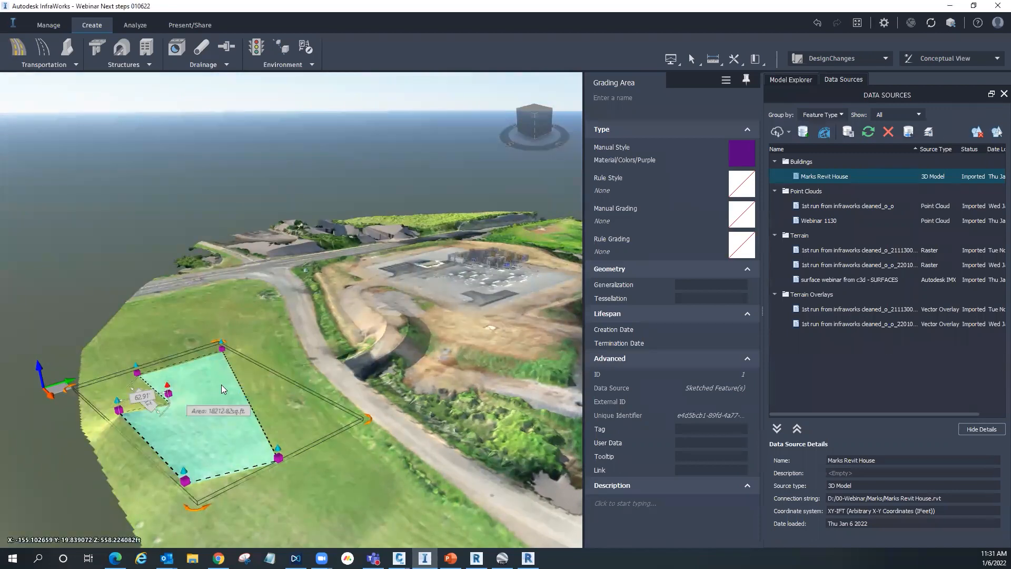
Step: Lower the grading area's northwestern corner to form a depression in the field
left_click_drag(213, 398, 415, 411)
left_click(420, 443)
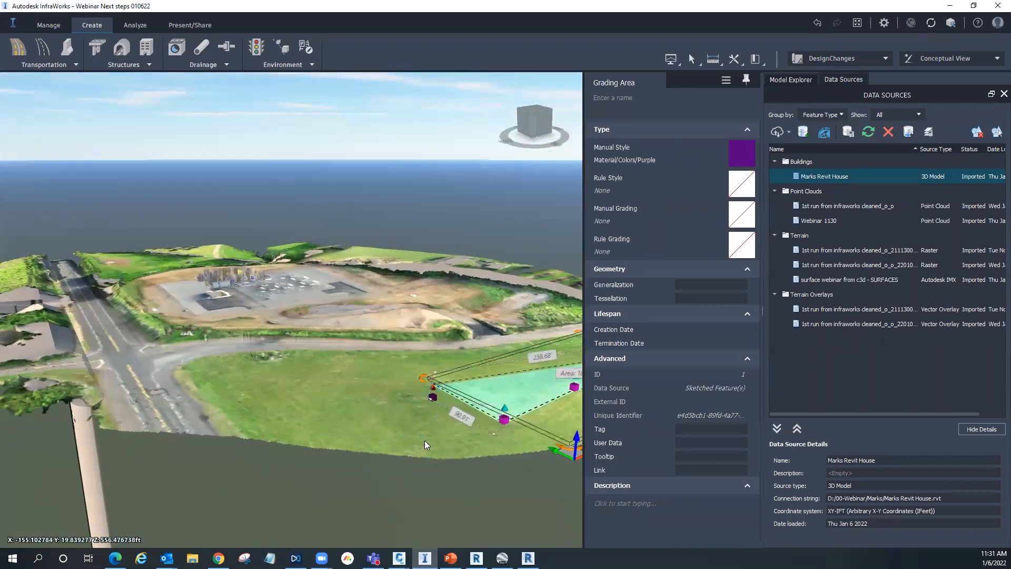
left_click_drag(428, 423, 395, 446)
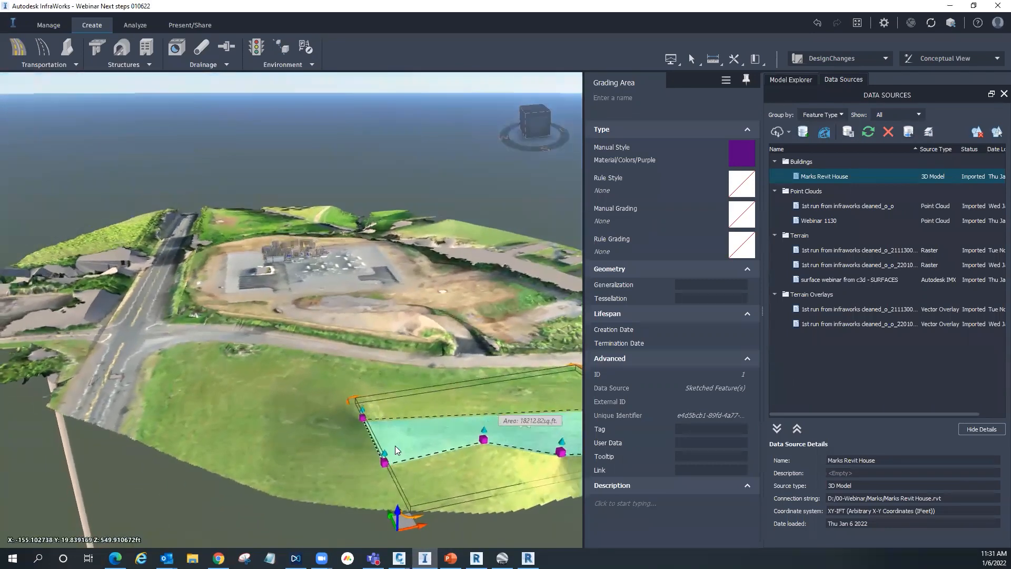
scroll(389, 457, "up", 3)
middle_click_drag(316, 400, 282, 384)
scroll(282, 385, "down", 1)
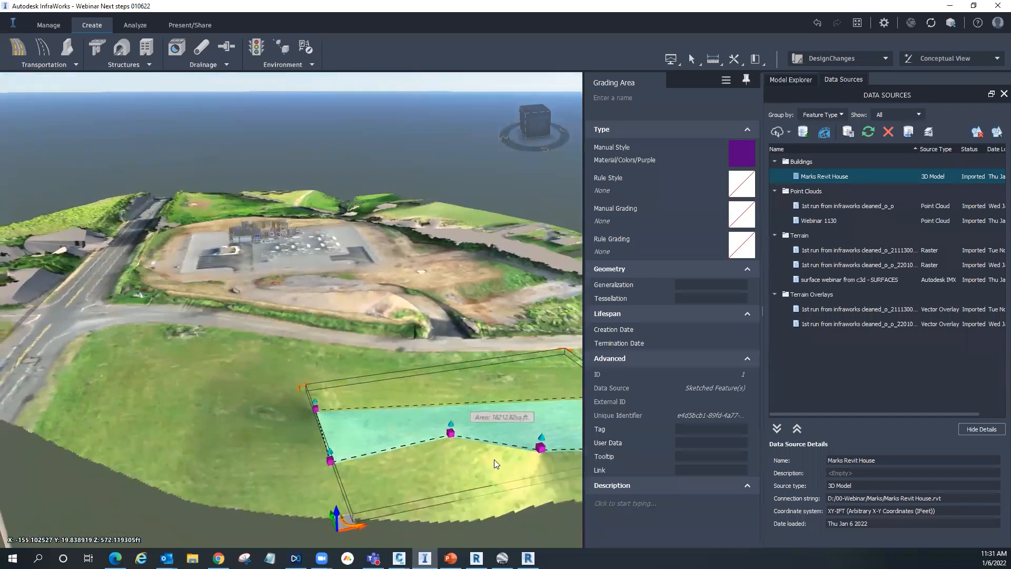
scroll(315, 410, "up", 2)
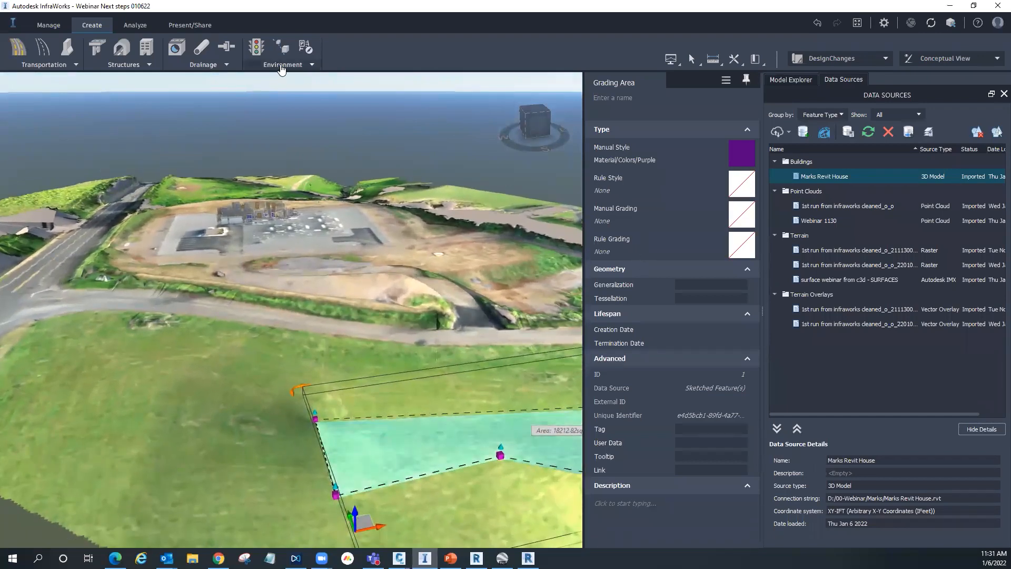
Step: Draw a DefaultWater water area of about 1,212 sq ft over the depression at the grading area's corner
left_click(283, 67)
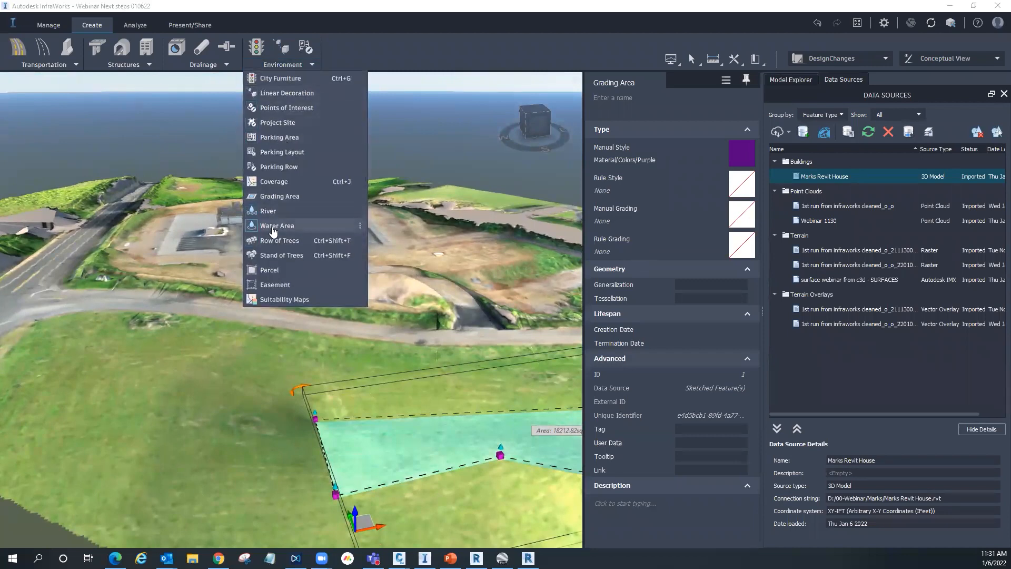
left_click(277, 213)
left_click(309, 410)
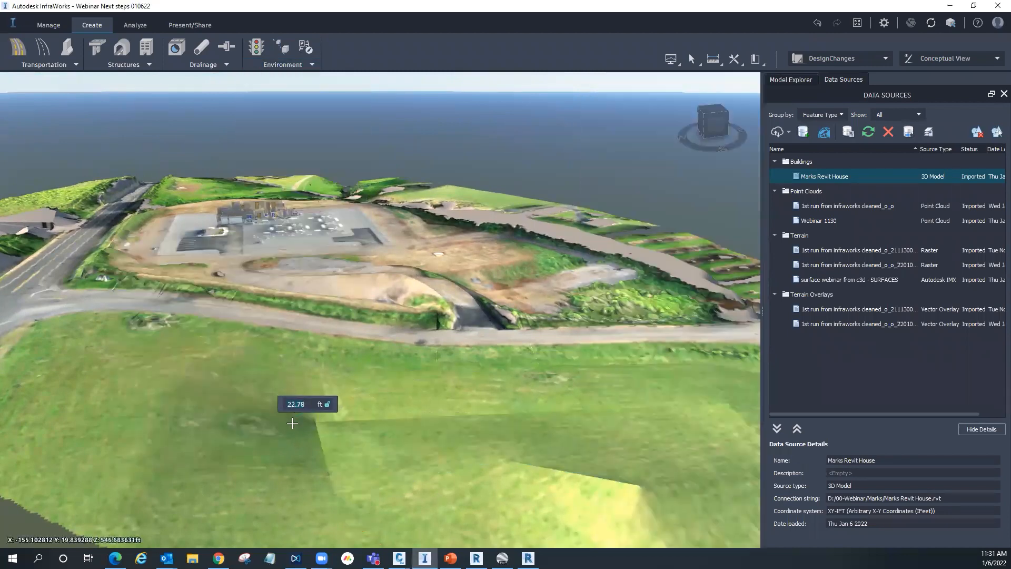
left_click(298, 422)
double_click(361, 425)
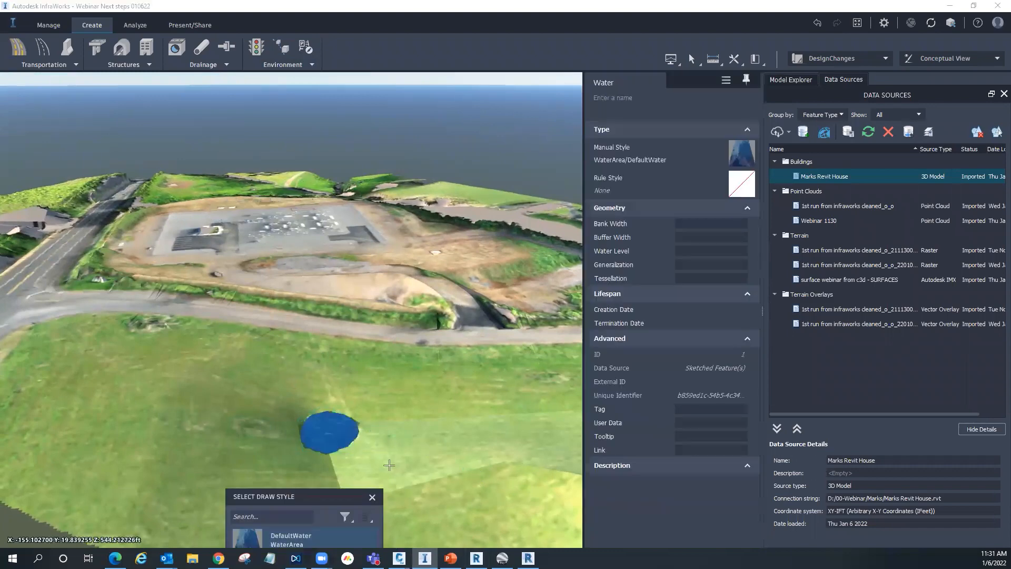
left_click_drag(383, 482, 369, 454)
Step: Raise the grading area's southwestern corner beside the pond to Z 562.68 ft
left_click(445, 463)
left_click_drag(420, 479, 419, 468)
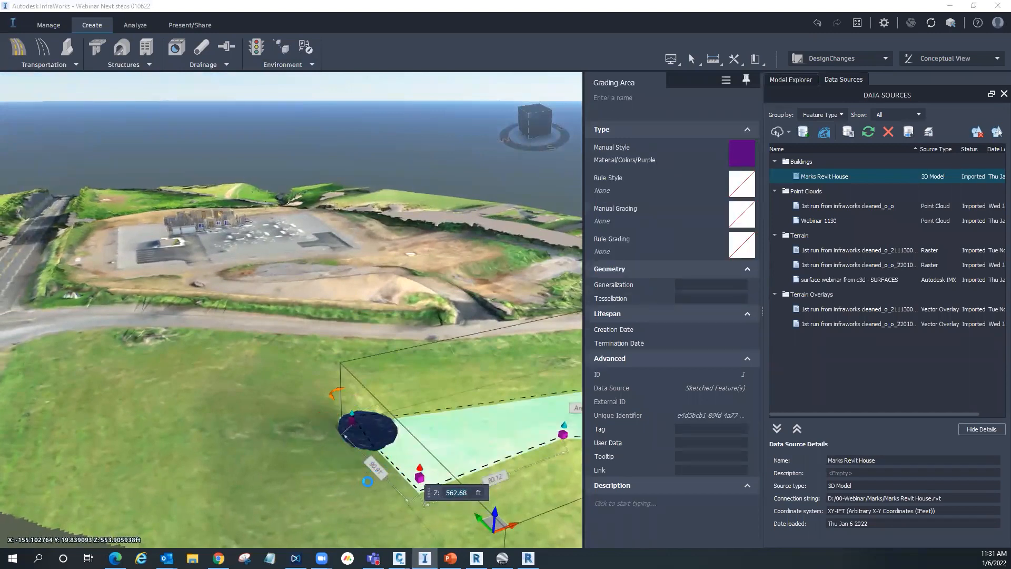
left_click_drag(361, 470, 467, 480)
scroll(553, 447, "up", 5)
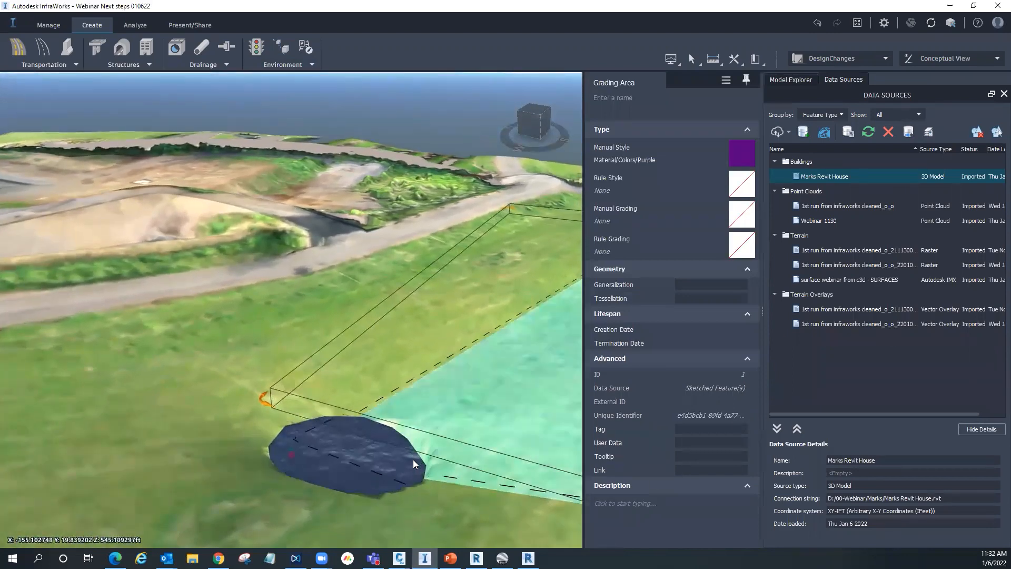
Step: Examine the pond and the regraded terrain around it from several angles
left_click(417, 465)
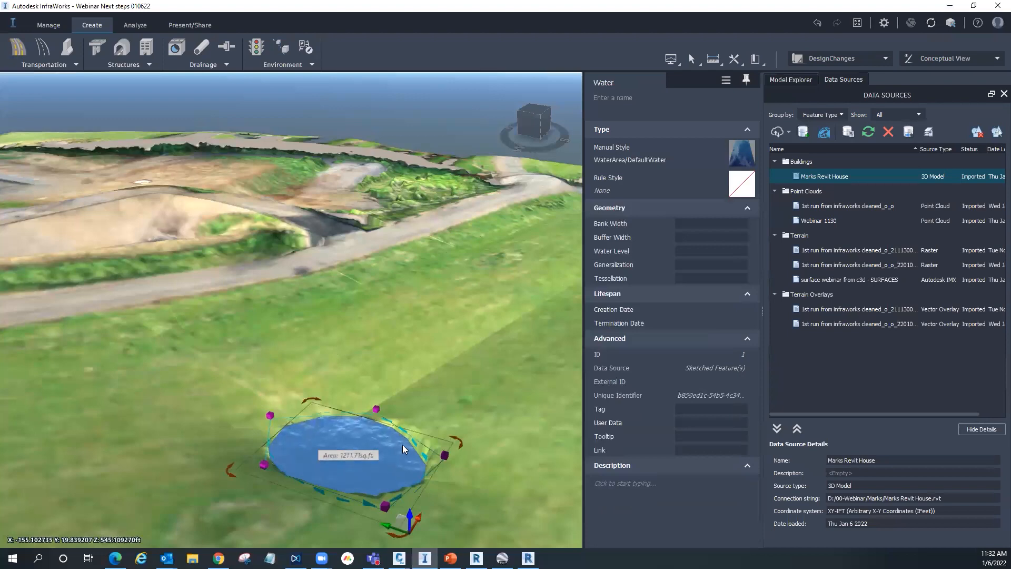
key("Escape")
mouse_move(464, 459)
left_mouse_down()
mouse_move(551, 438)
mouse_move(606, 449)
left_mouse_up()
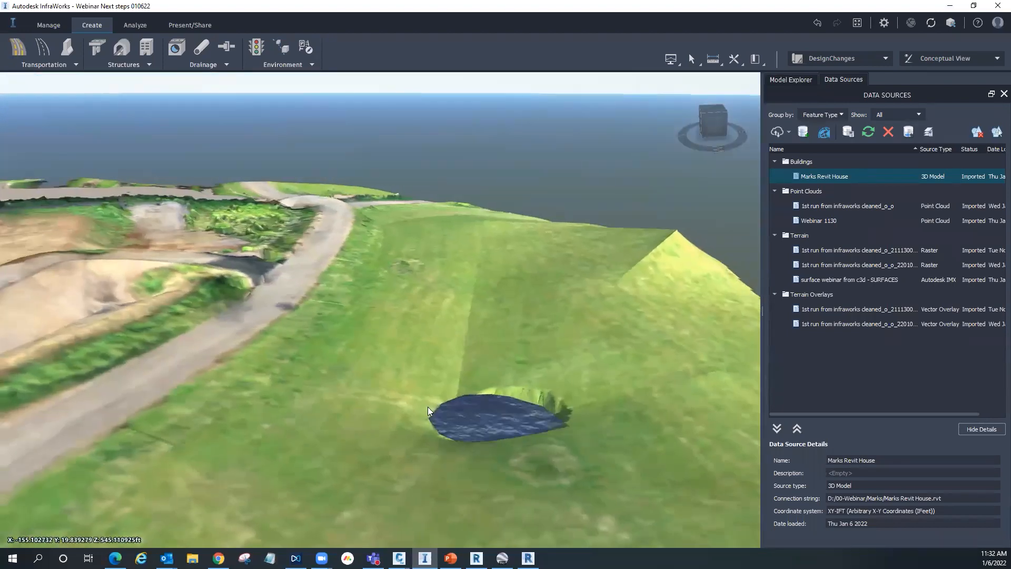
left_click_drag(532, 413, 487, 422)
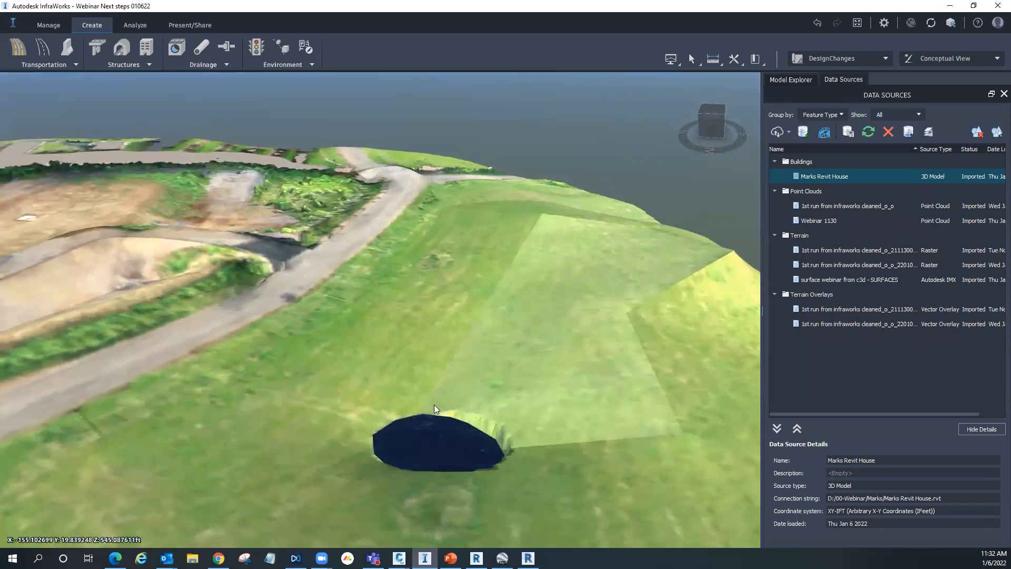
left_click_drag(552, 458, 571, 417)
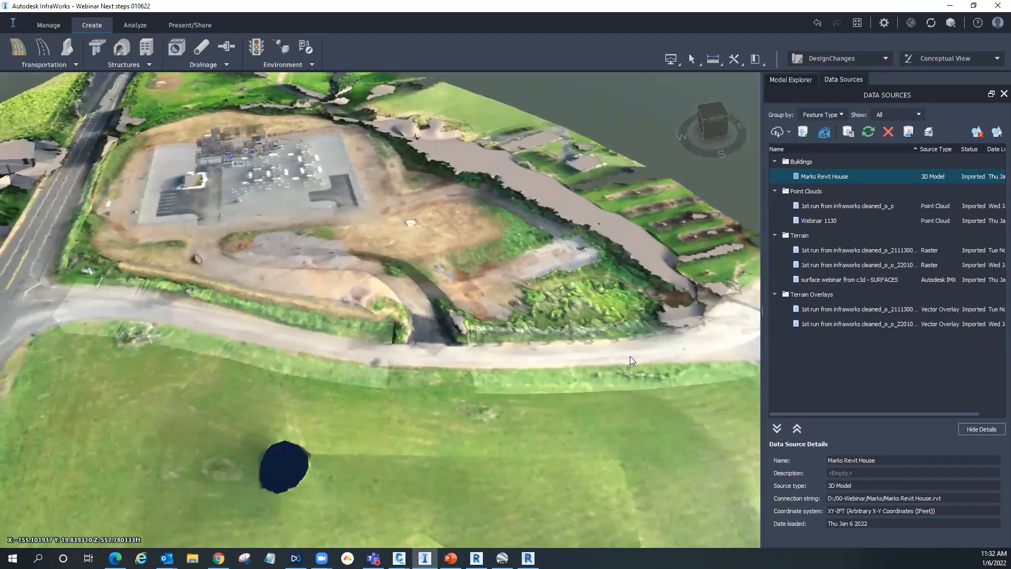
Step: Draw a stand of T16-V05 Dark Green trees over the bare and overgrown ground east of the site entrance
left_click(298, 65)
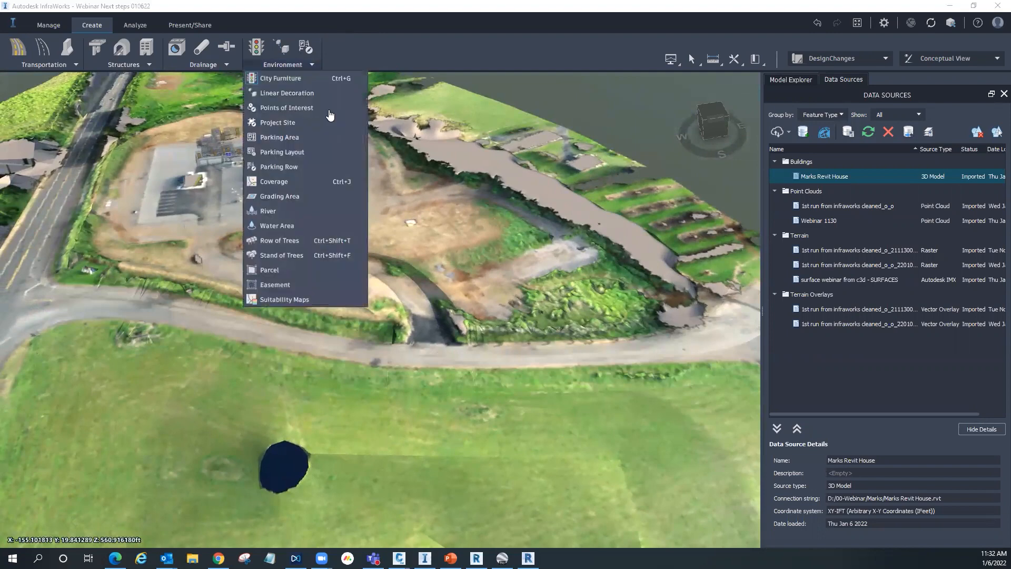
left_click(282, 256)
left_click(475, 319)
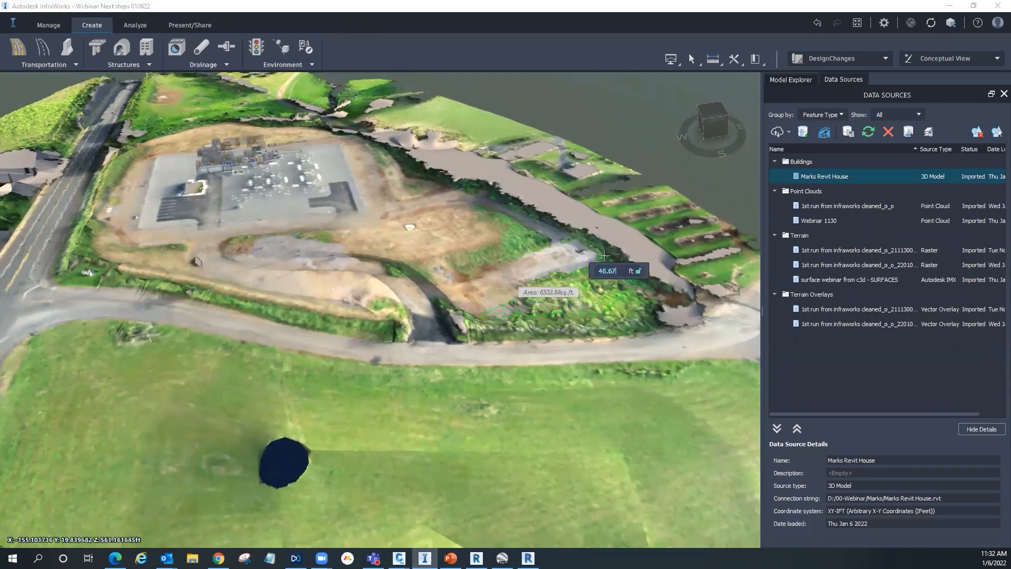
left_click(473, 203)
left_click(424, 250)
double_click(435, 267)
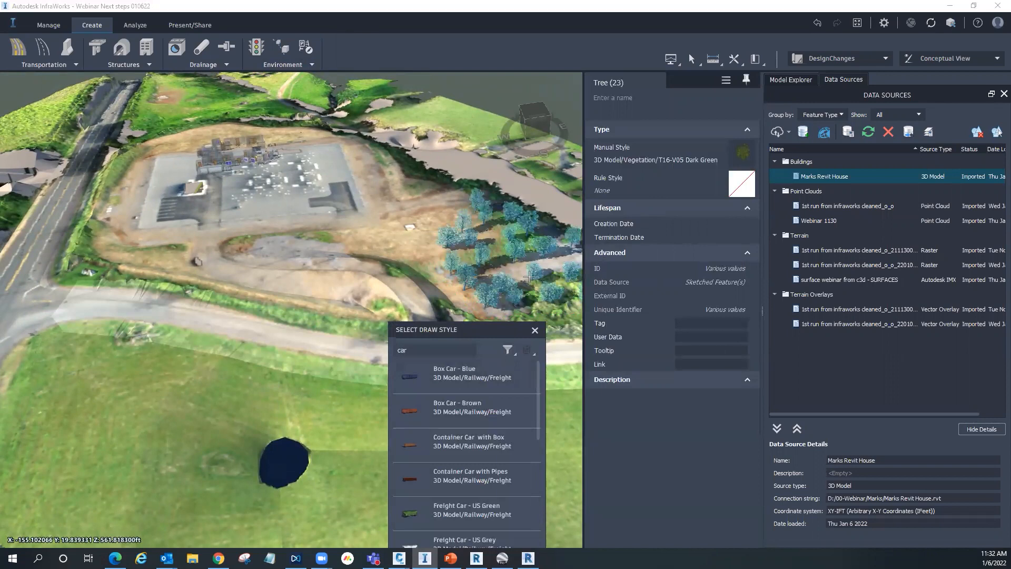
scroll(529, 276, "up", 3)
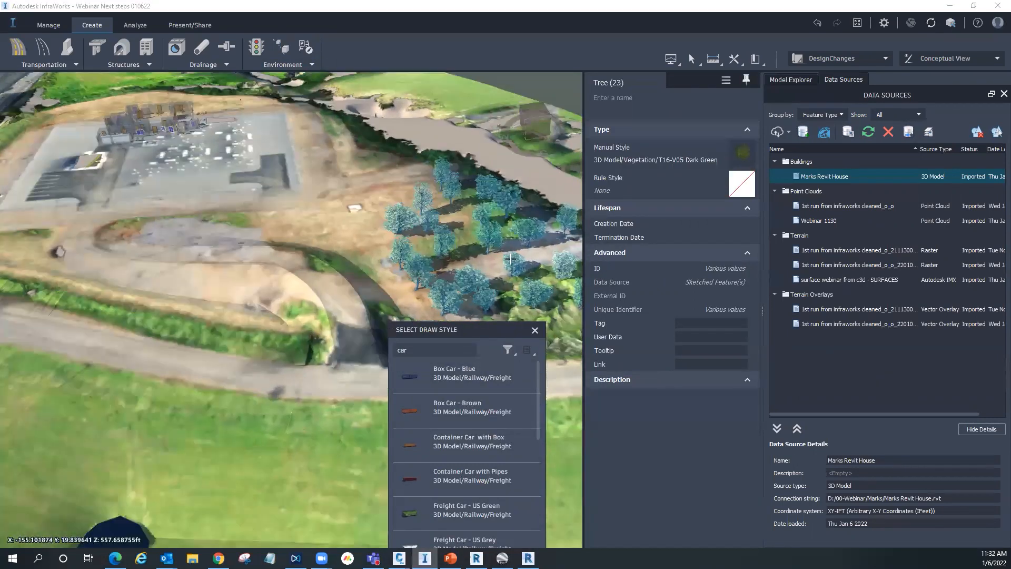
scroll(510, 258, "down", 2)
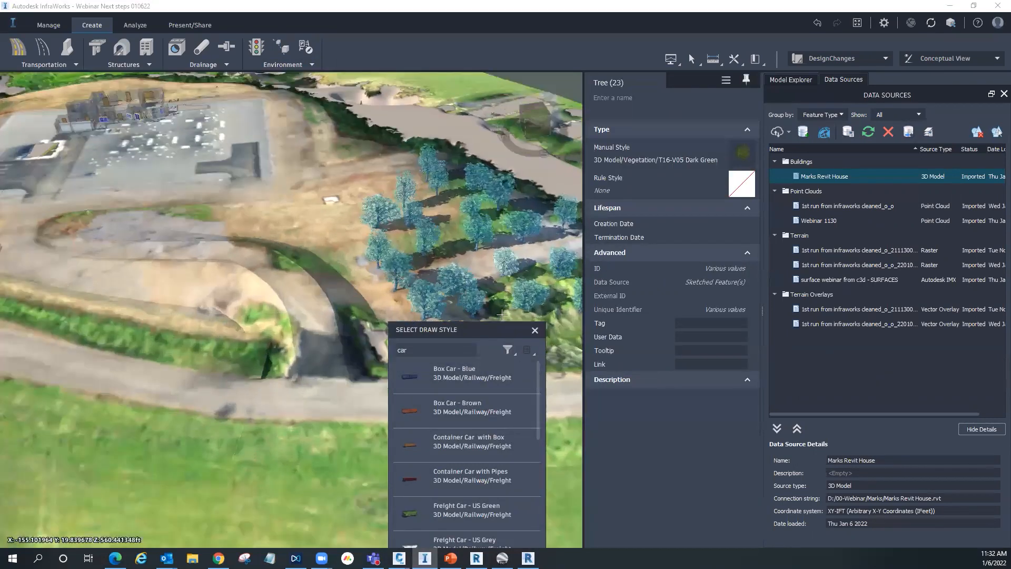
left_click(536, 333)
Step: Increase the height of the whole stand of trees
middle_click_drag(506, 294, 451, 266, "shift")
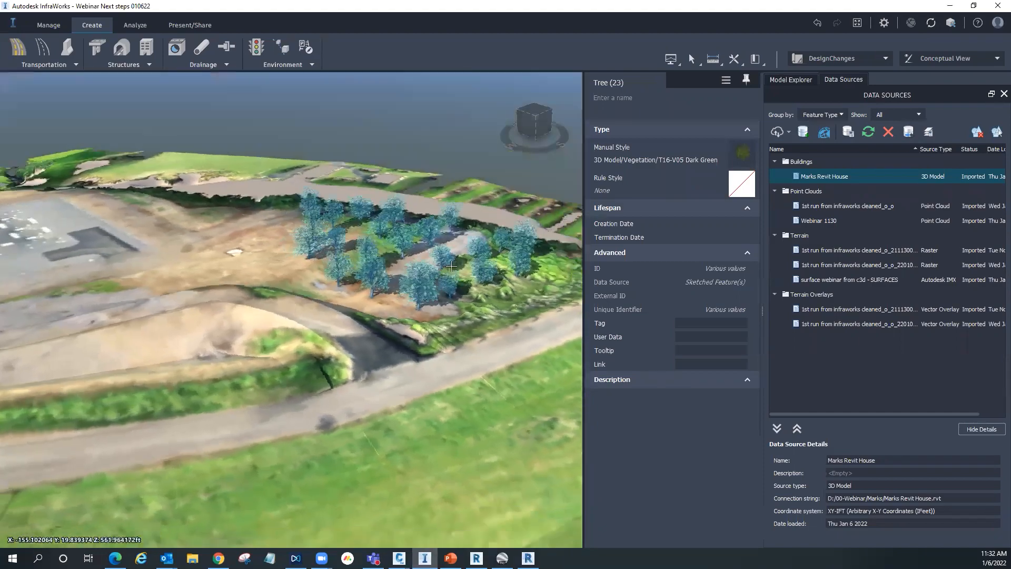
left_click_drag(451, 266, 456, 261)
left_click_drag(367, 213, 368, 184)
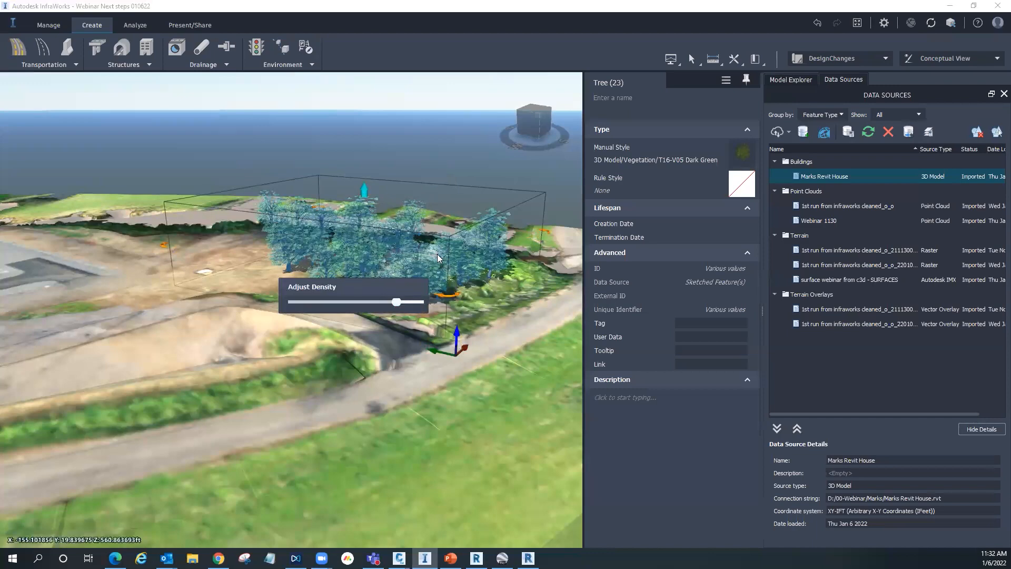
Step: Change the style of the single tree nearest the site entrance to T36-V02 Yellow
left_click(422, 274)
right_click(416, 279)
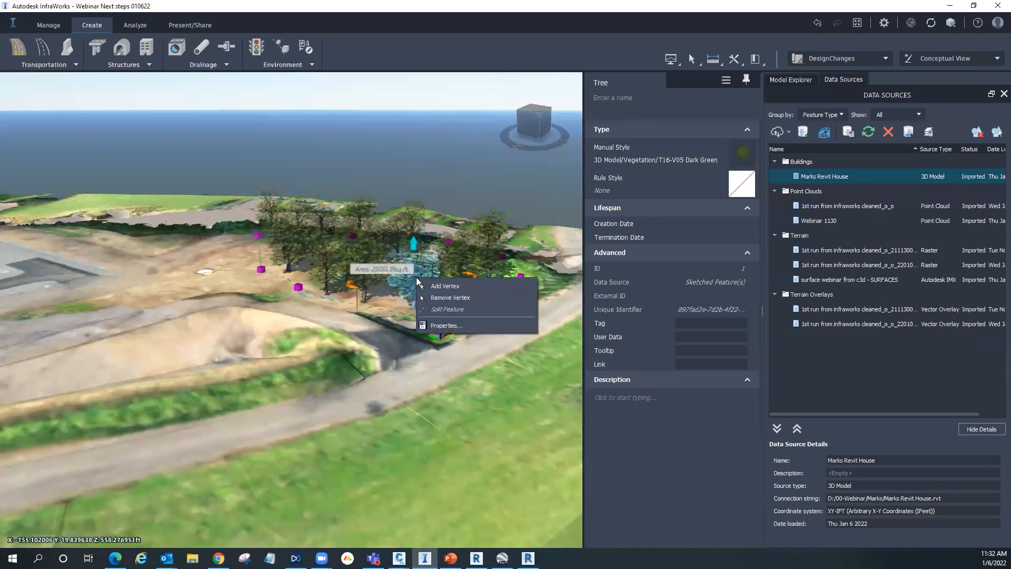
left_click(744, 156)
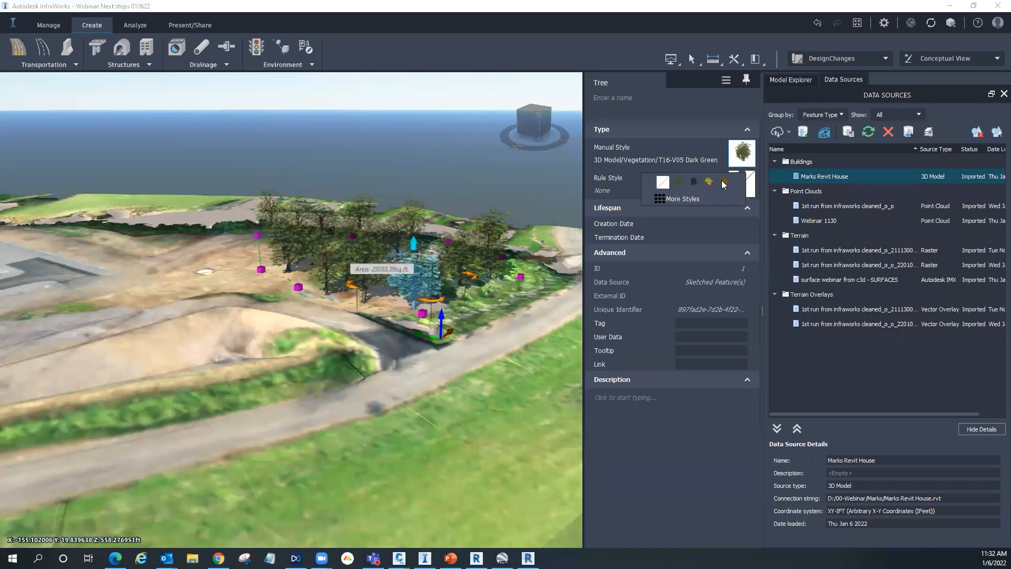
left_click(709, 181)
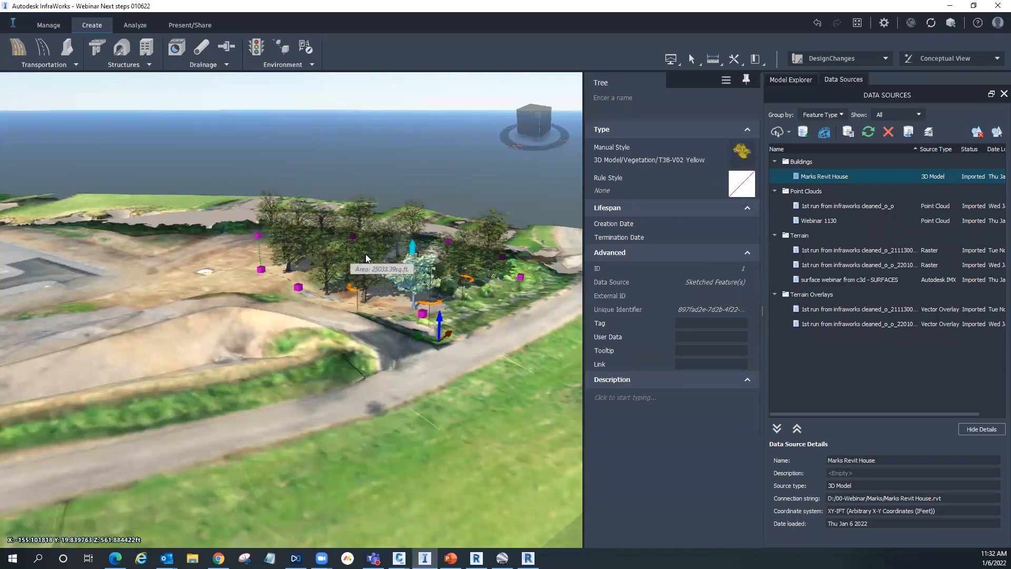
Step: Change the style of another tree at the stand's western edge to T18-V01 Orange-Green
left_click(328, 275)
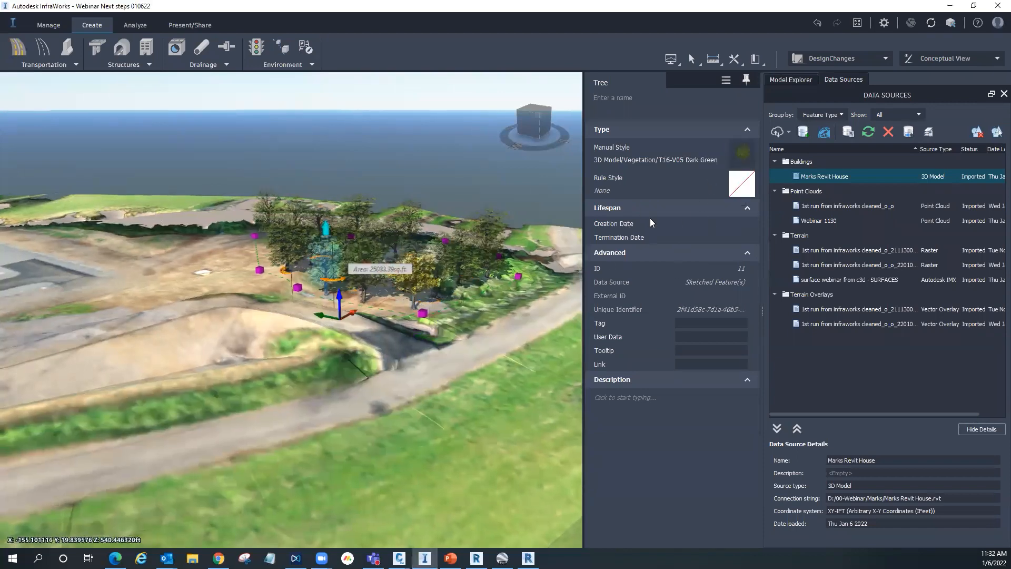
left_click(742, 156)
left_click(725, 181)
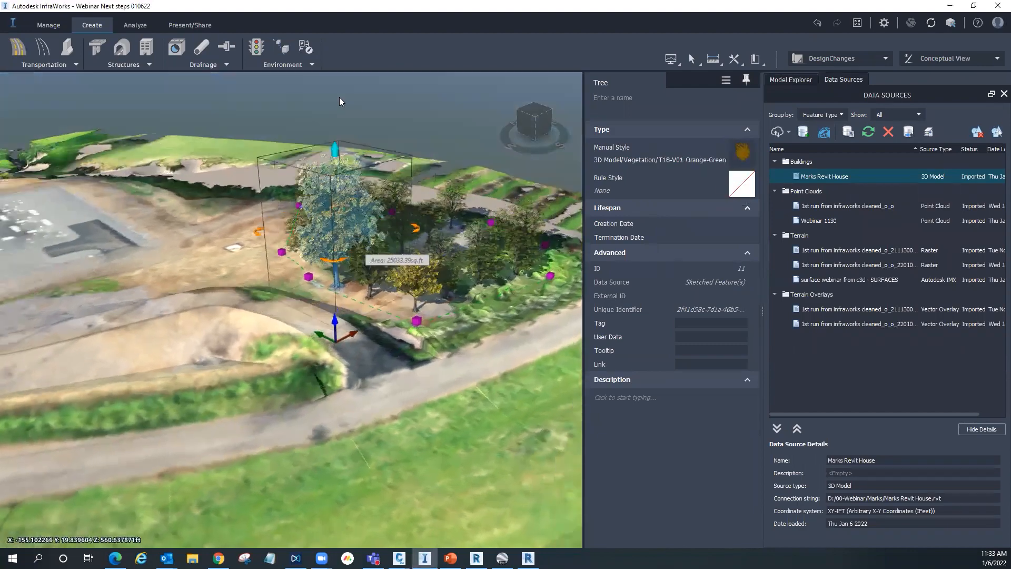
Step: Examine the whole site model from several angles, including the tree stand, the pond and the road lane along the entrance
left_click_drag(340, 101, 343, 181)
left_click(332, 298)
left_click_drag(331, 299, 532, 385)
scroll(532, 385, "down", 3)
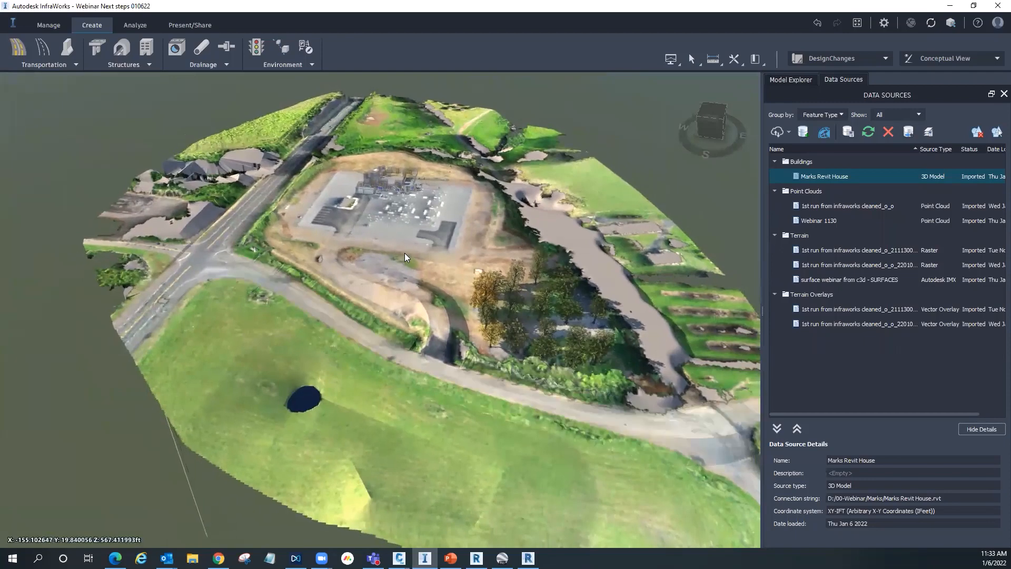
left_click_drag(460, 287, 467, 265)
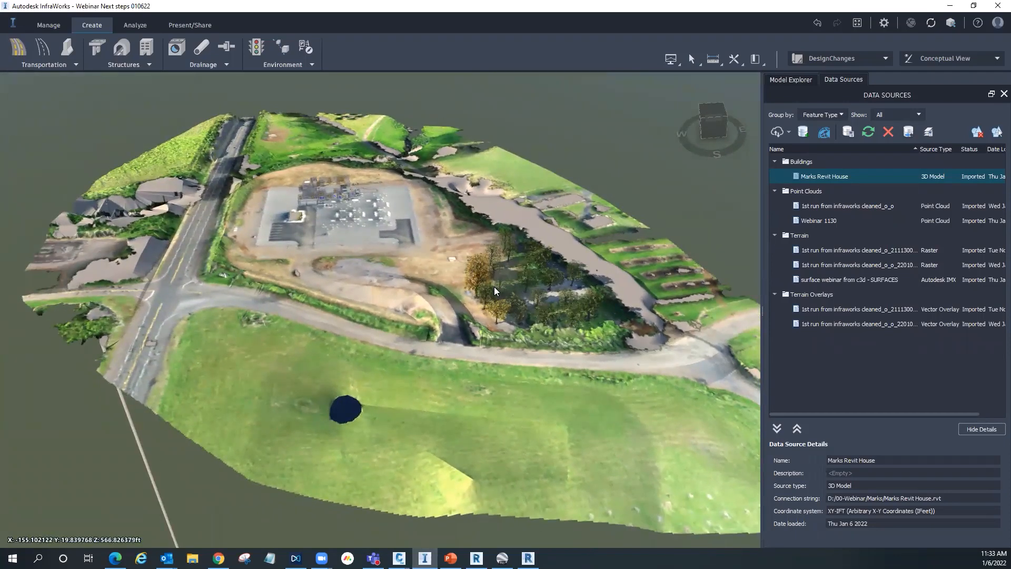
left_click_drag(494, 286, 516, 295)
scroll(511, 294, "up", 2)
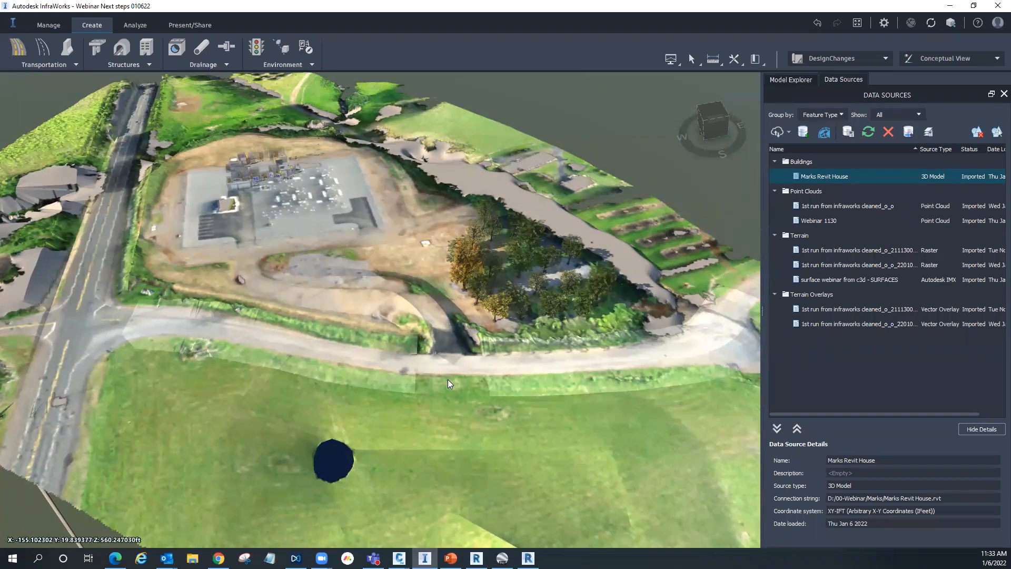
left_click(400, 371)
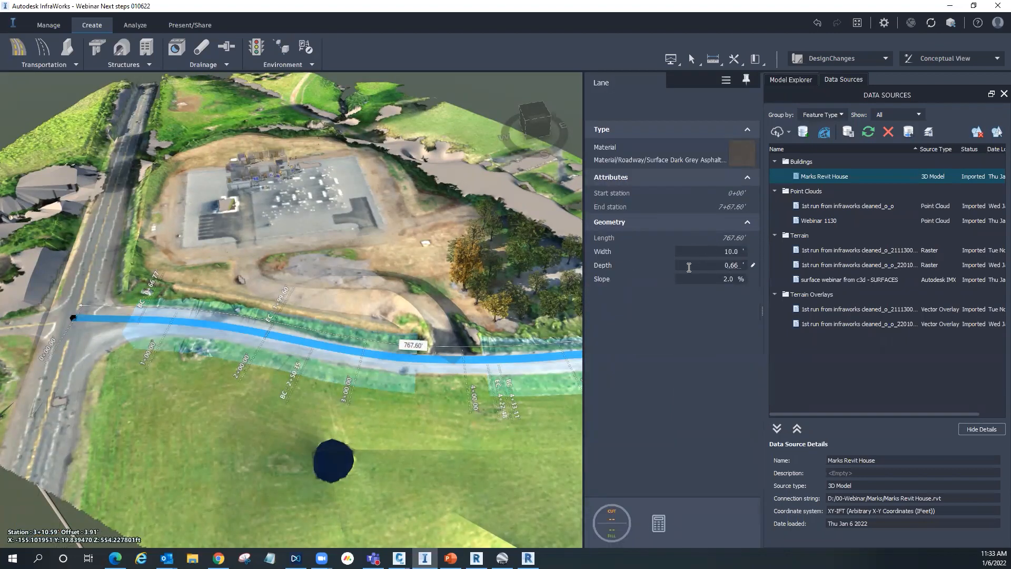
left_click(377, 447)
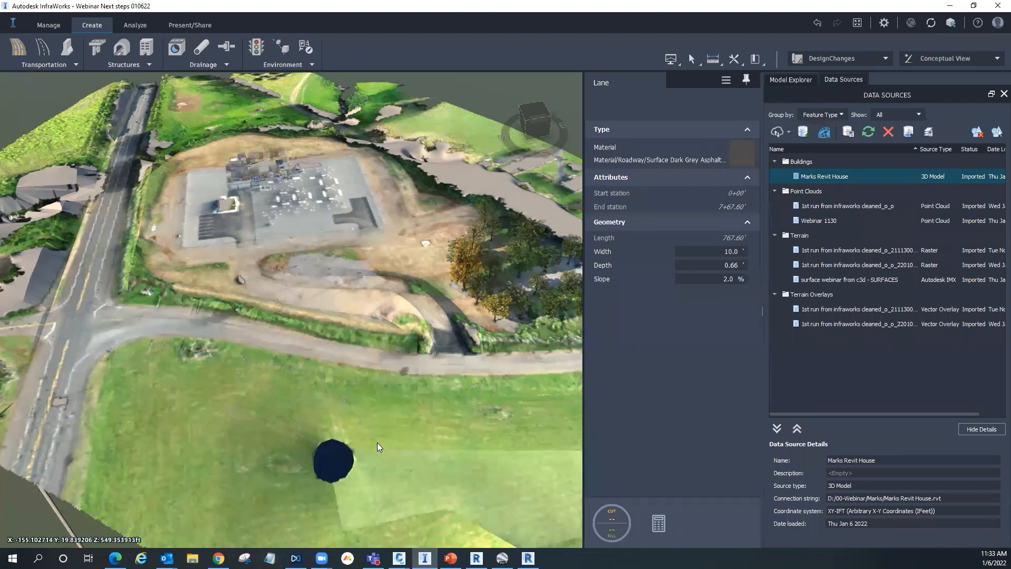
scroll(290, 416, "down", 4)
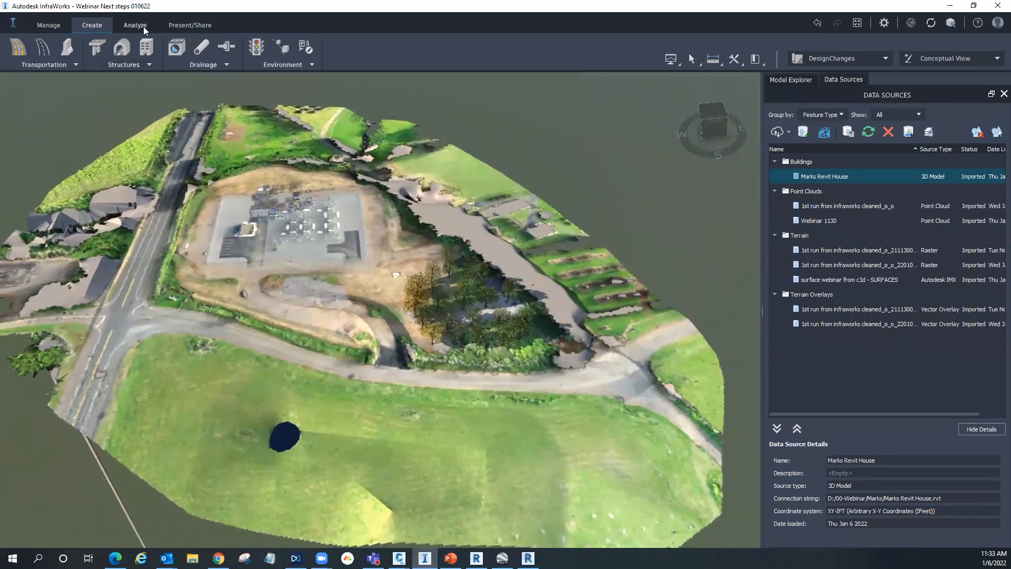
Step: Export the entire DesignChanges model to an IMX file named Webinar010622 in the IMX Exports folder
left_click(190, 25)
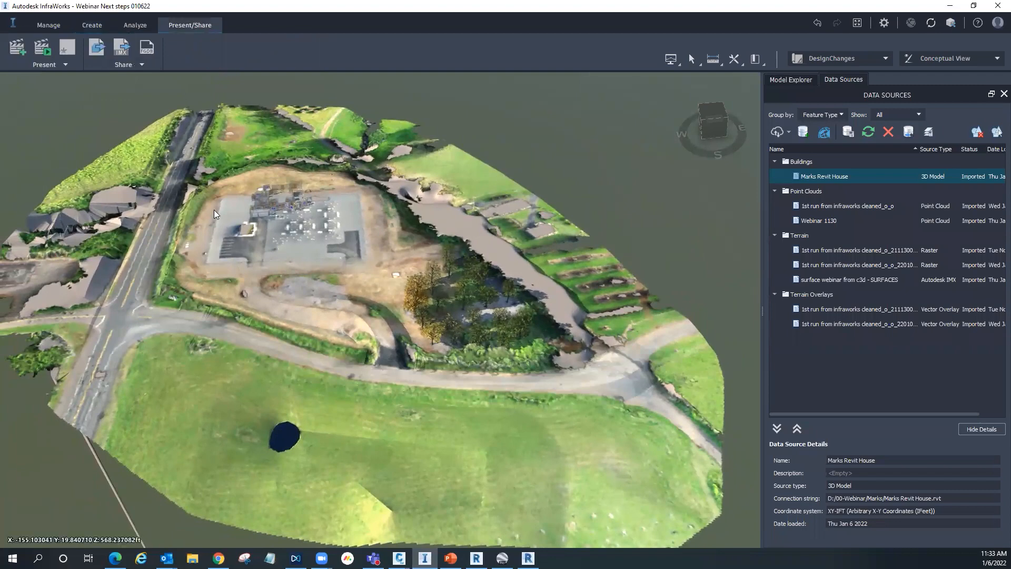
left_click(121, 48)
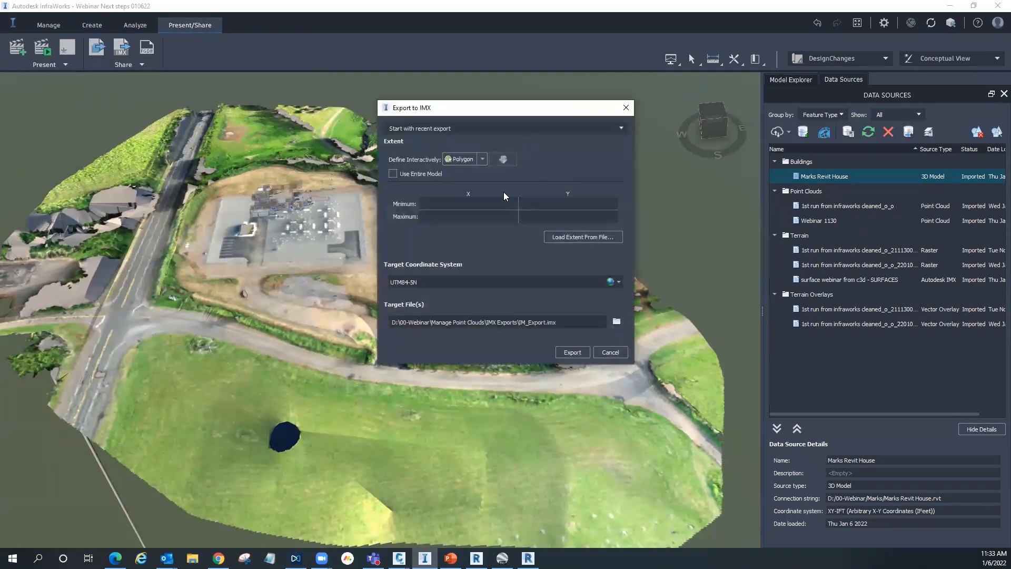
left_click(395, 172)
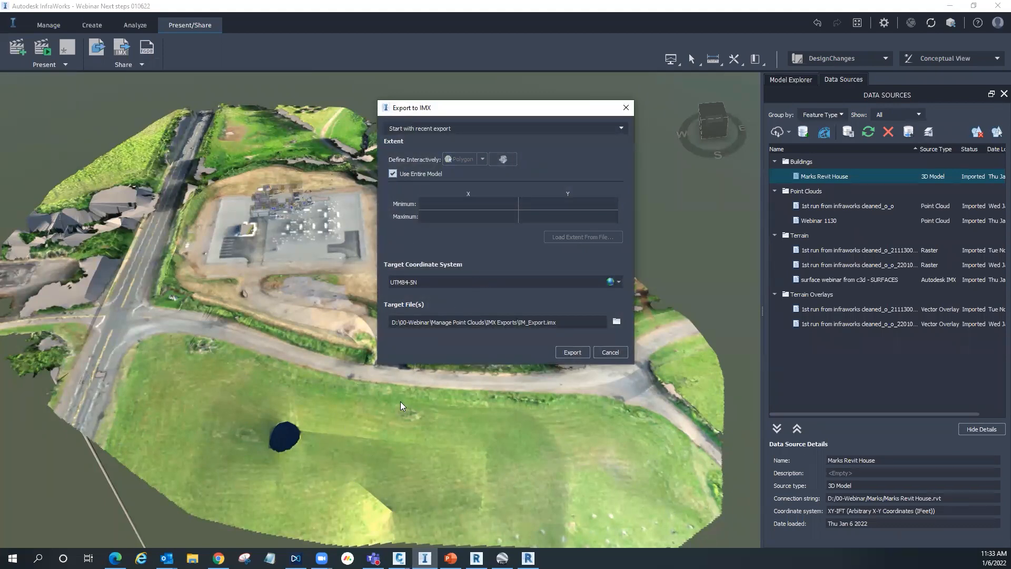
left_click(616, 322)
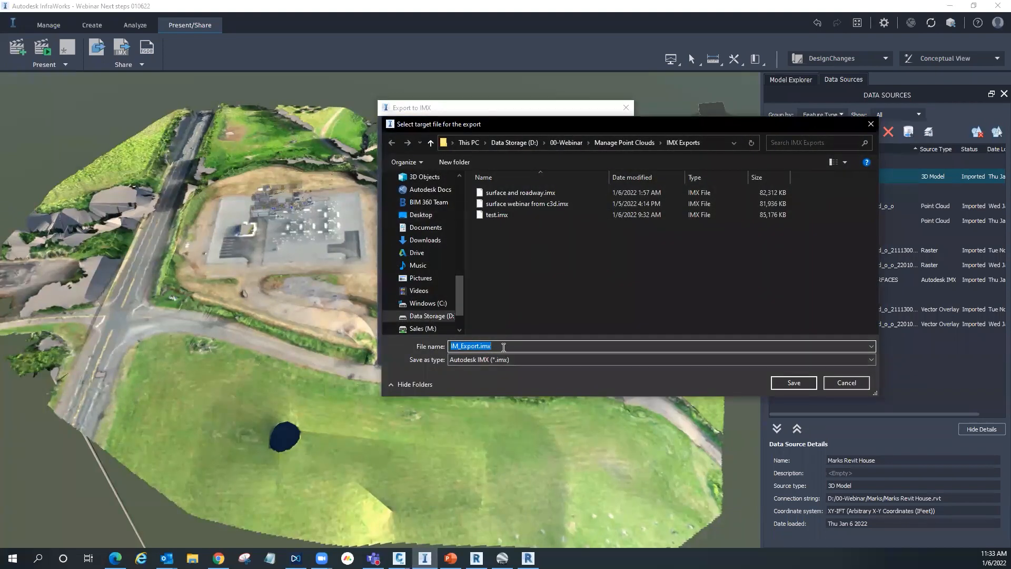
type("Webinar010622")
left_click(798, 382)
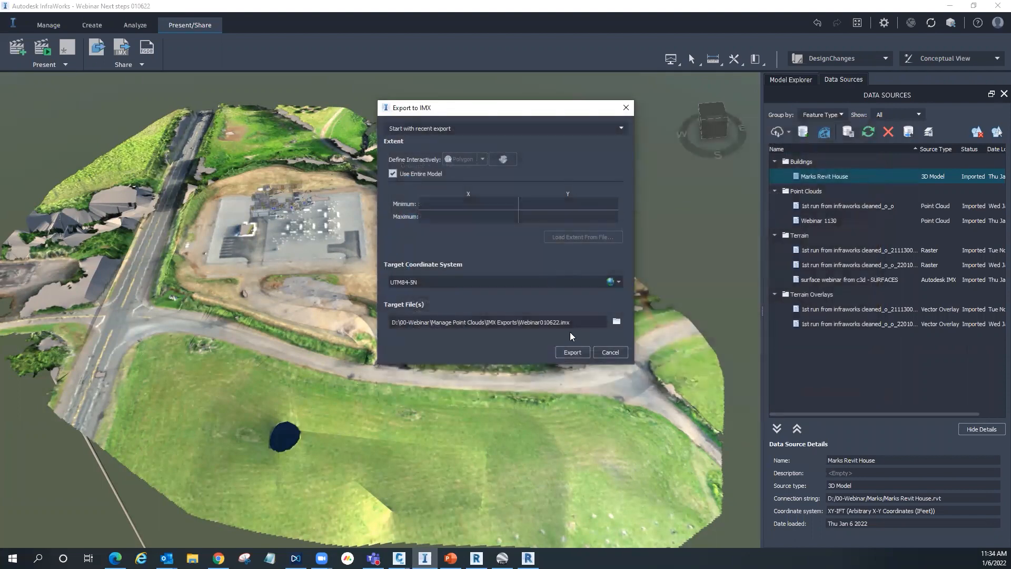
left_click(574, 352)
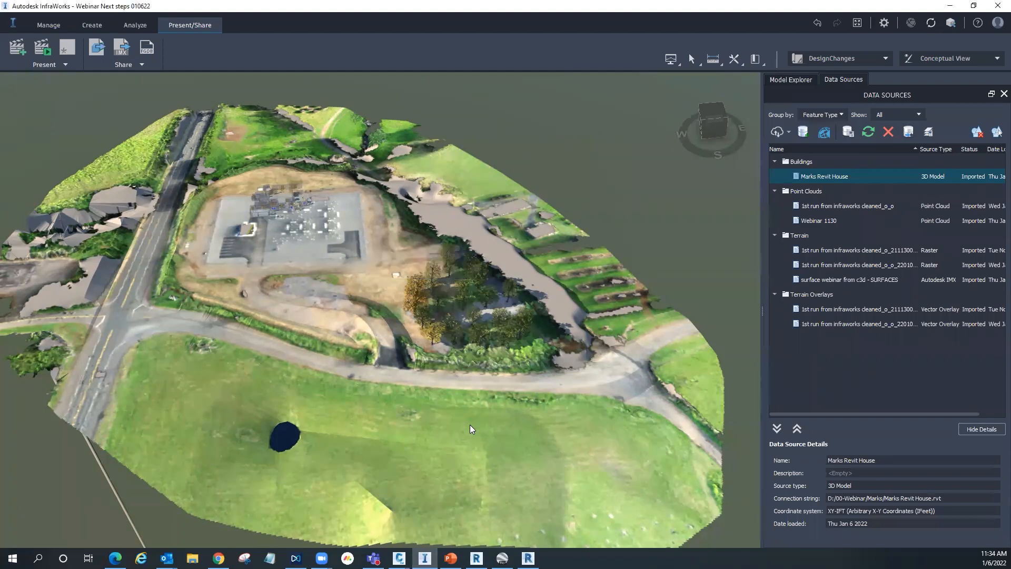
Step: Switch the model to the ExistingRDs proposal and look over the existing site
left_click_drag(476, 363, 450, 352)
left_click_drag(387, 292, 420, 296)
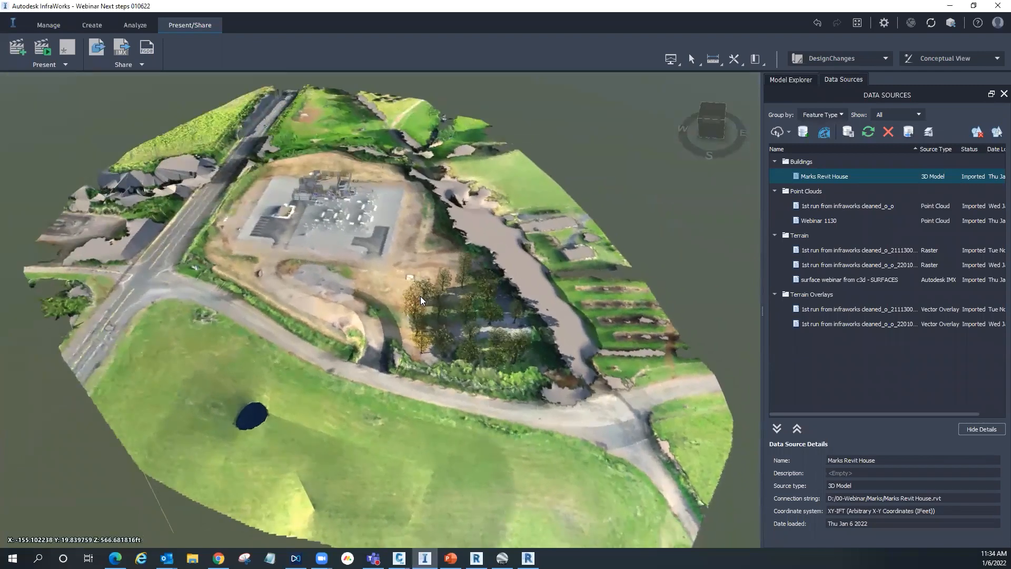
left_click(888, 59)
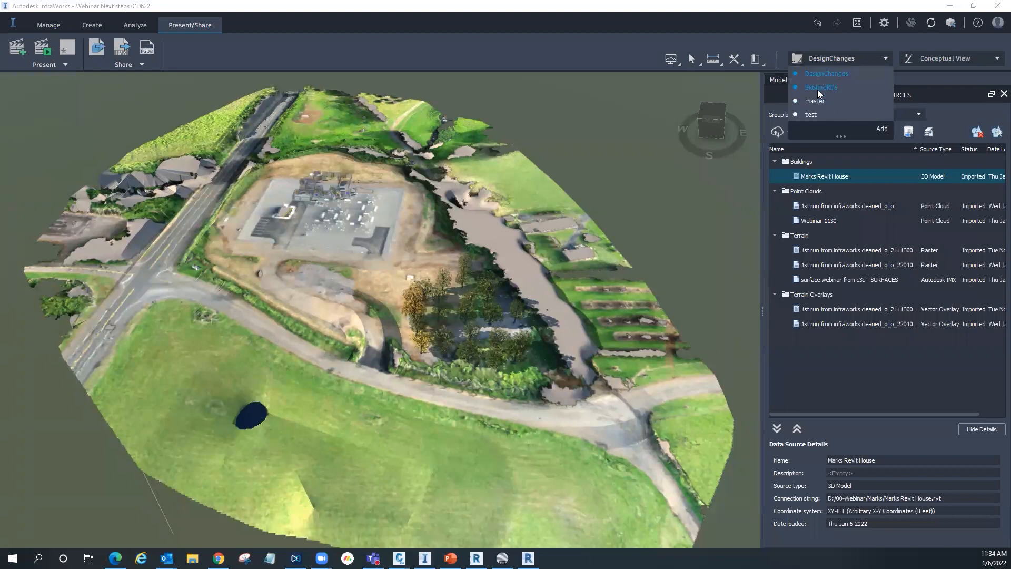
left_click(819, 87)
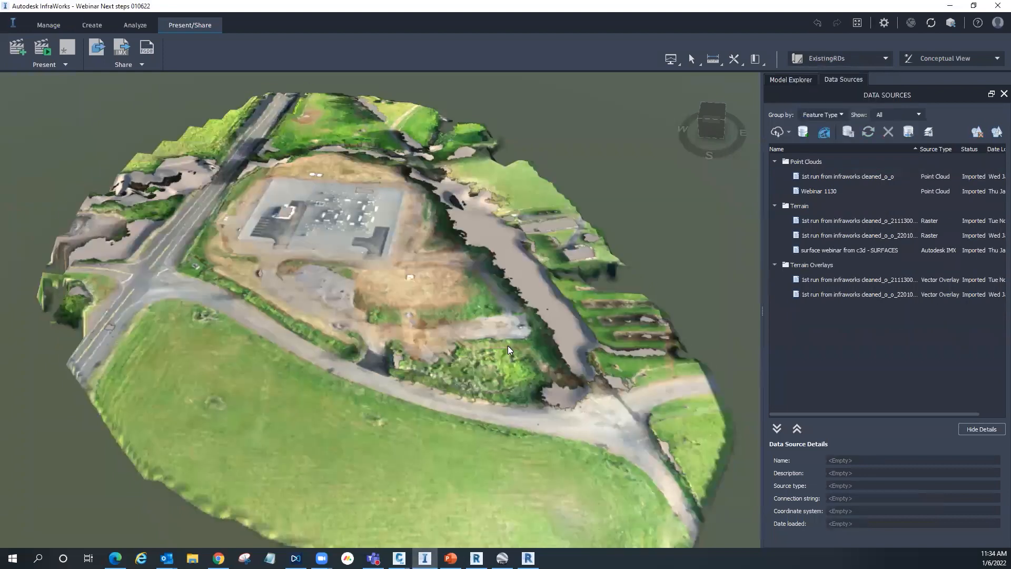
left_click_drag(423, 335, 400, 369)
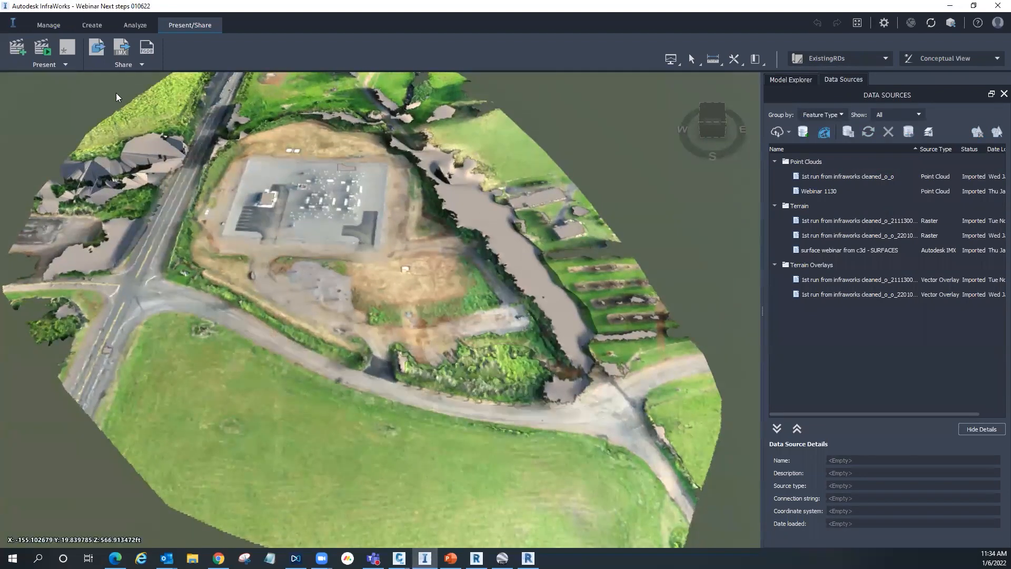
Step: Export the entire ExistingRDs model to an IMX file named WebinarExisting in the IMX Exports folder
left_click(121, 48)
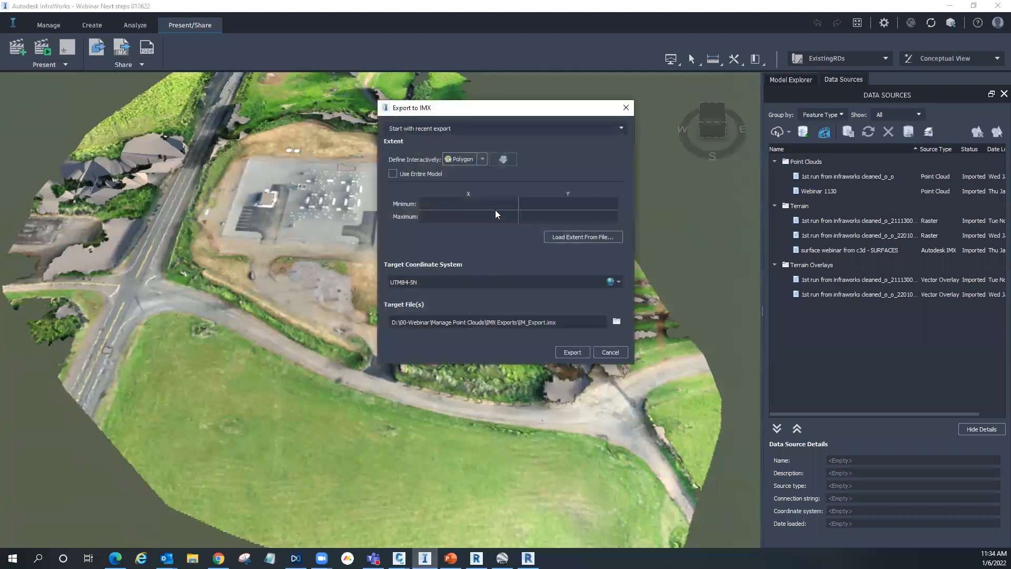
left_click(393, 173)
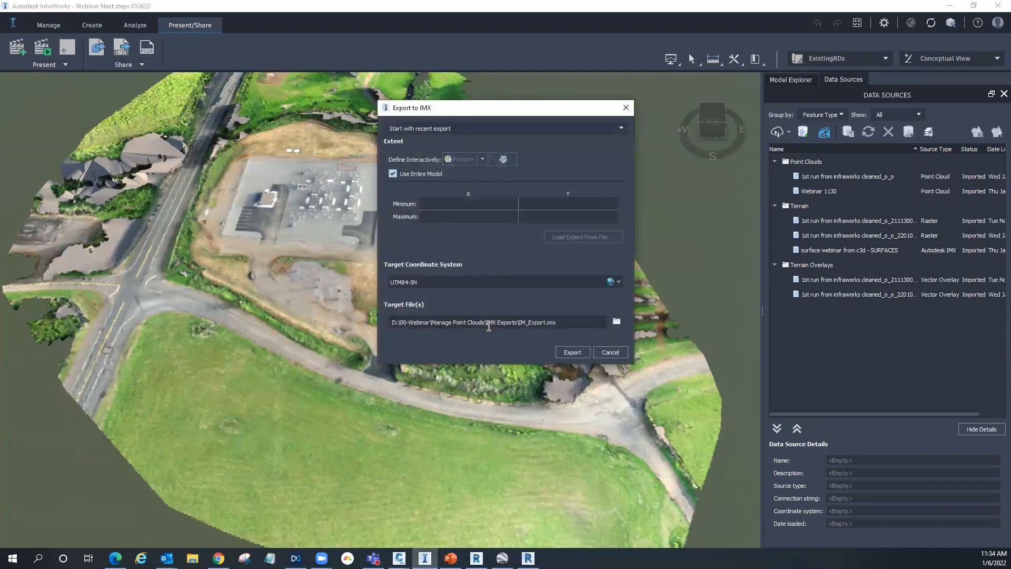
left_click(617, 322)
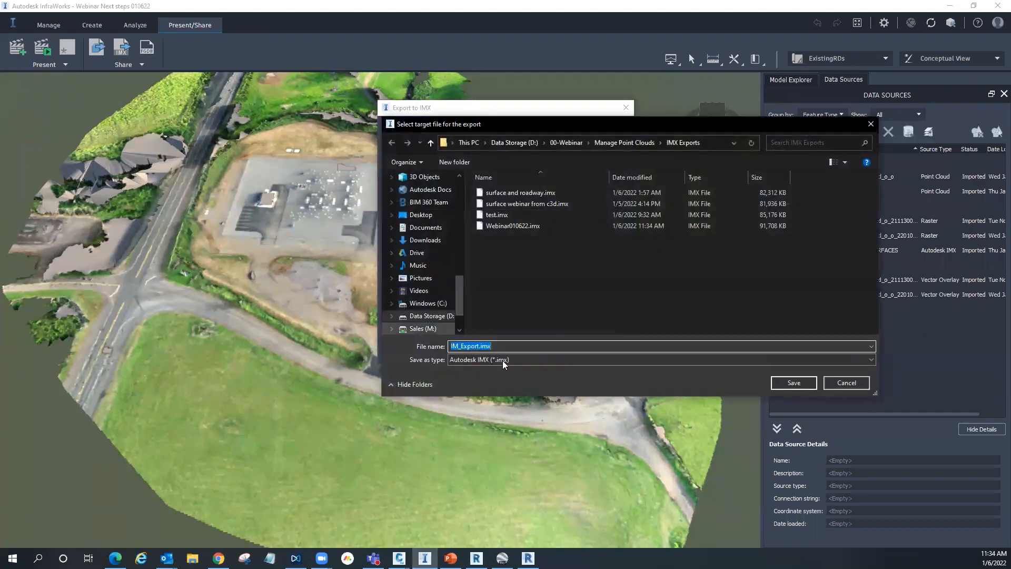
left_click(521, 226)
left_click_drag(474, 346, 521, 345)
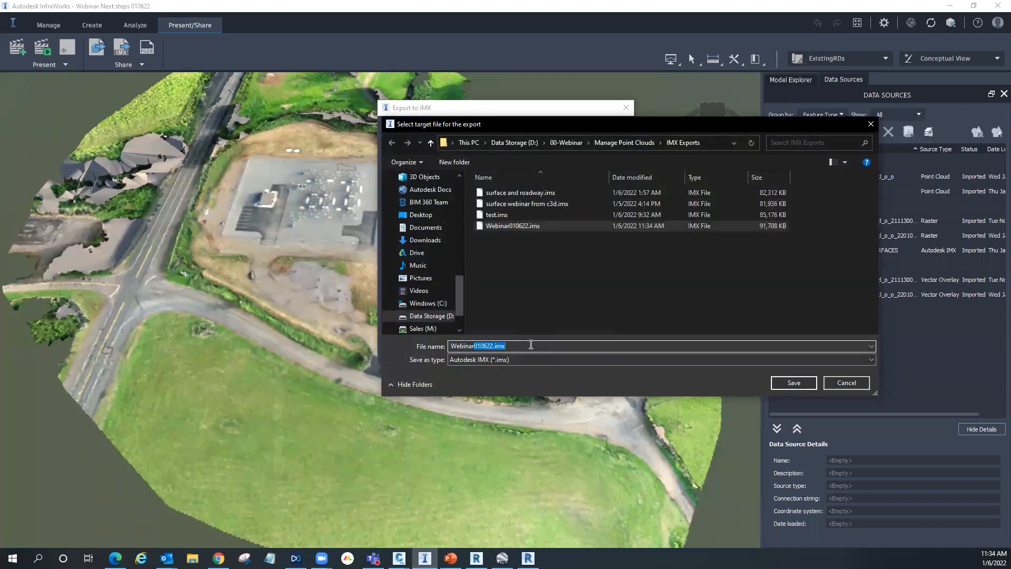
type("e")
key("BackSpace")
type("Existing")
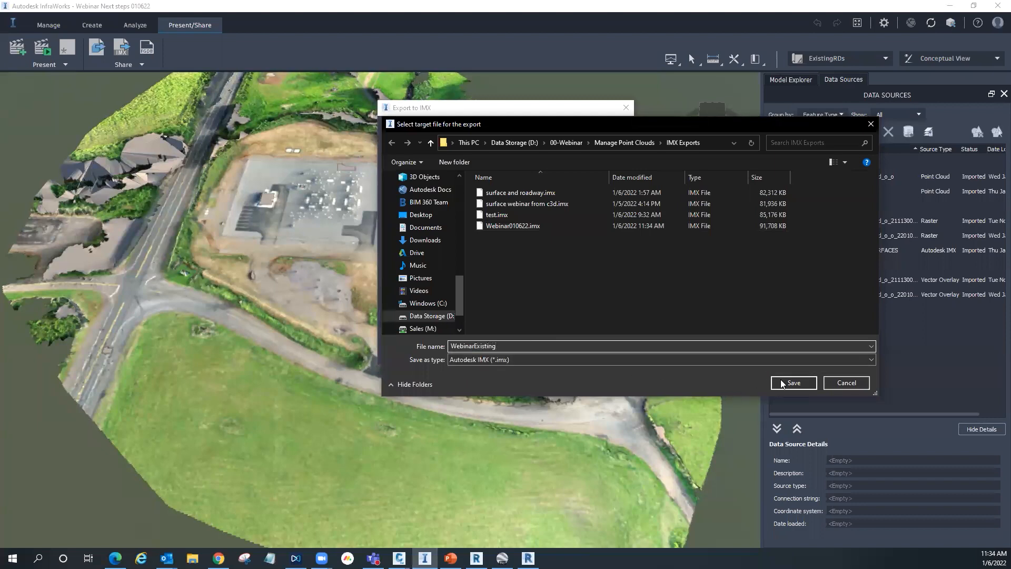
left_click(783, 383)
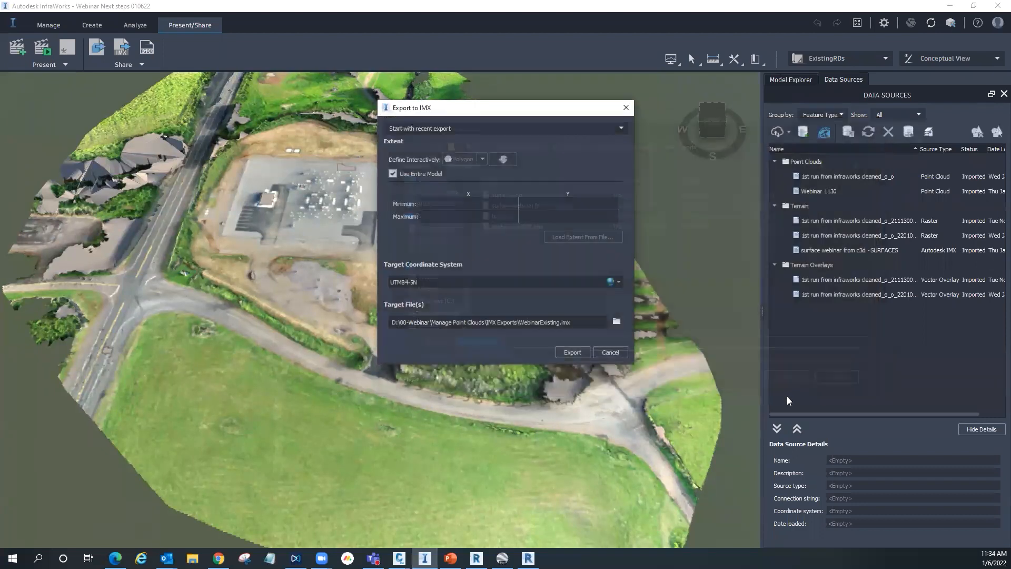
left_click(584, 351)
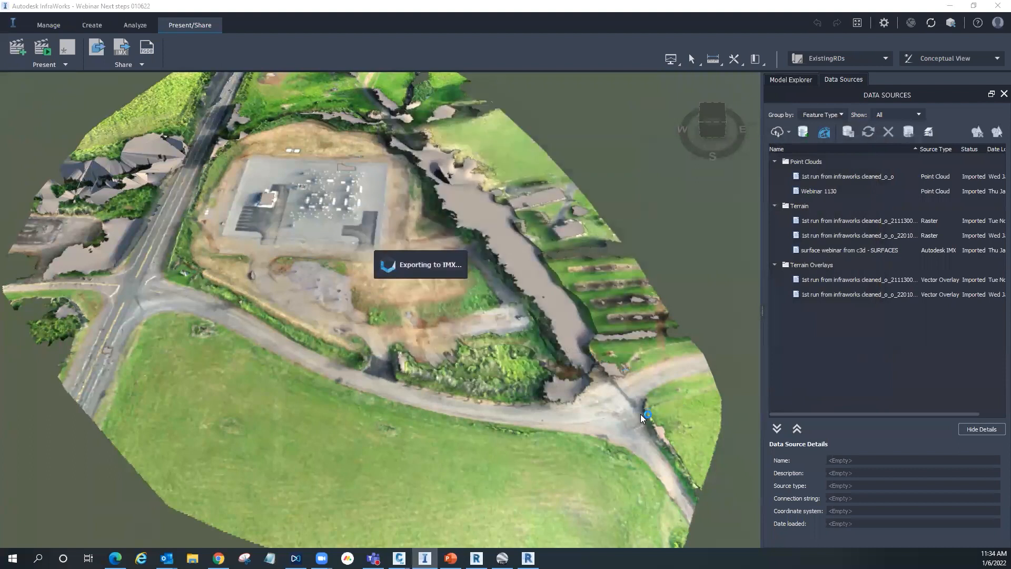
Step: Switch to the surface webinar.dwg window in Civil 3D and start a new blank drawing
mouse_move(399, 557)
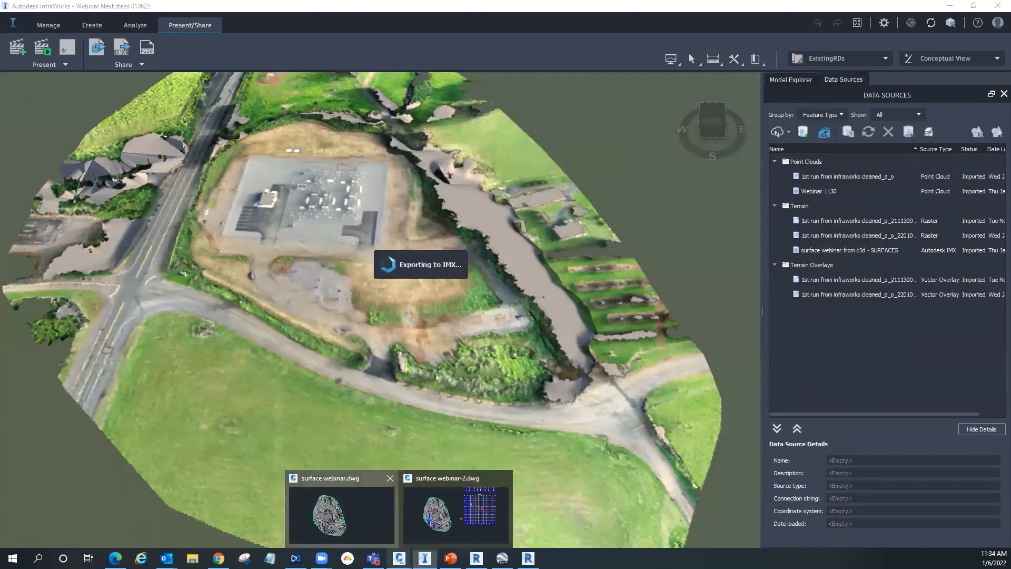
left_click(360, 524)
scroll(514, 381, "down", 6)
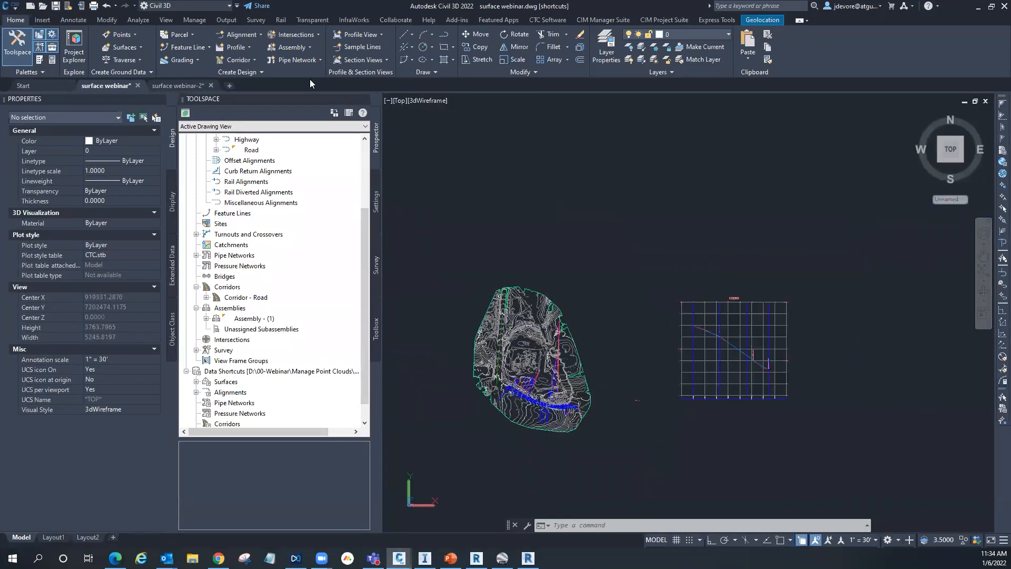
left_click(231, 85)
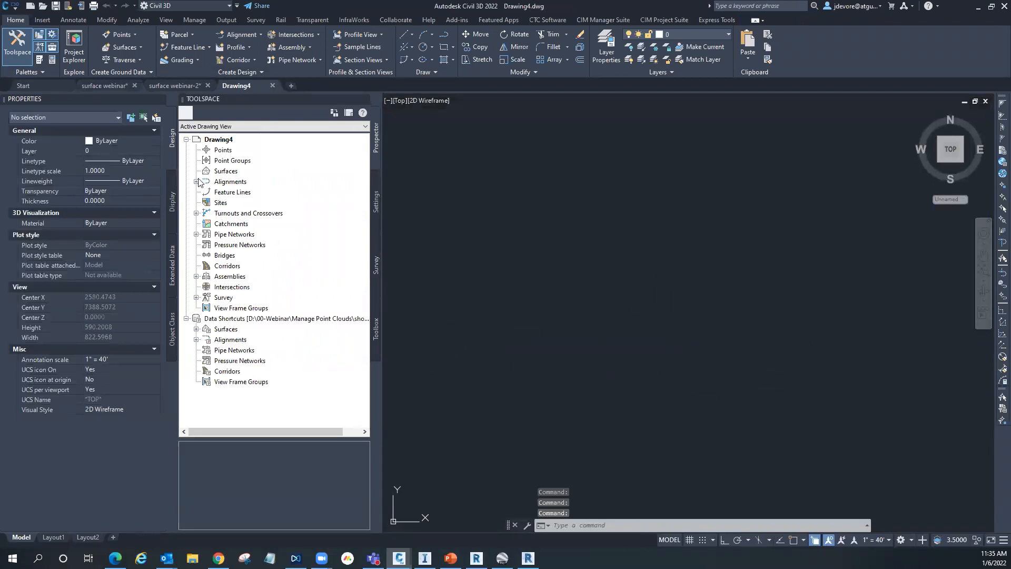
Step: Check the new drawing's alignments, pipe networks and assemblies for existing content
left_click(197, 182)
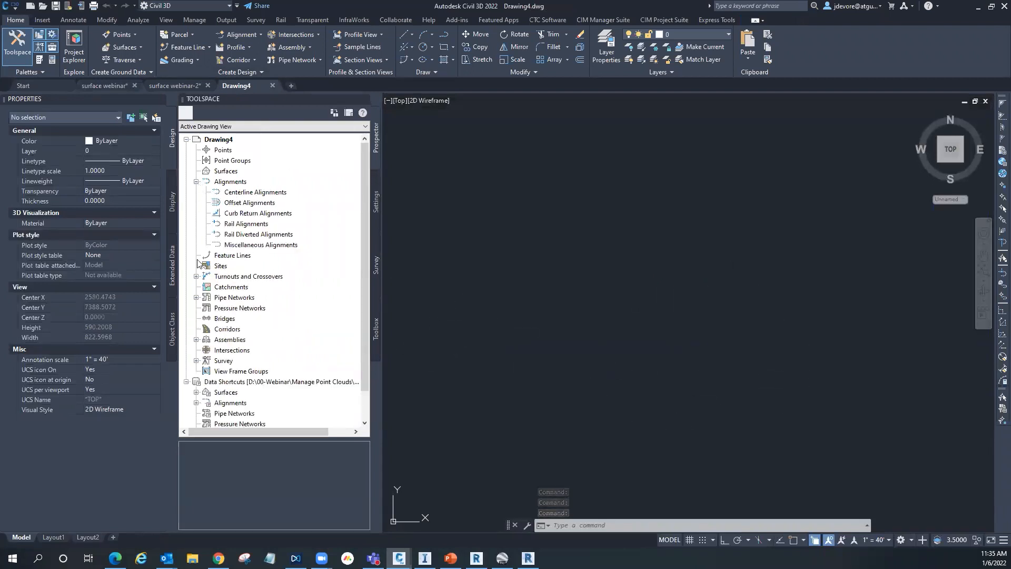
left_click(196, 298)
scroll(221, 329, "down", 1)
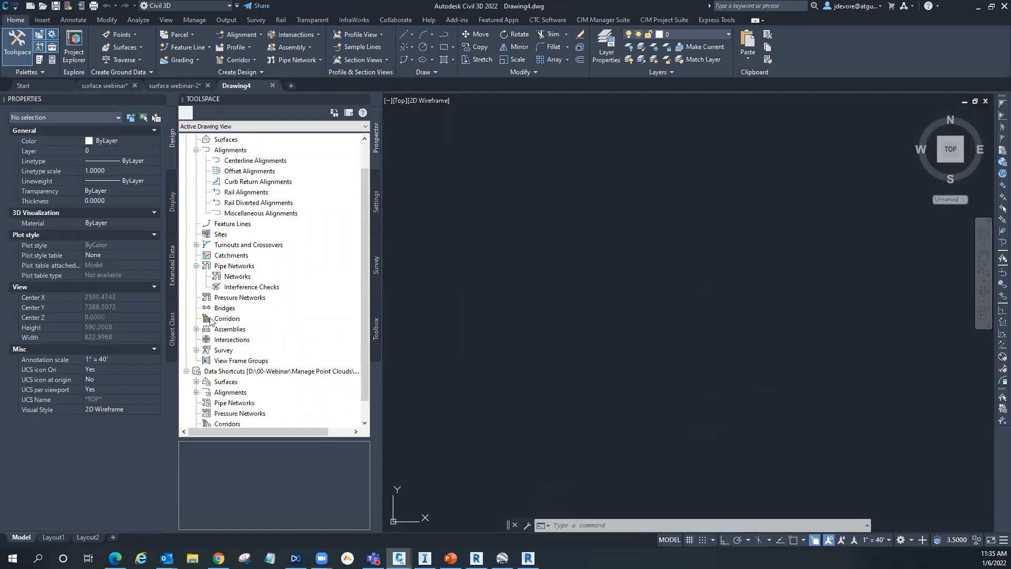
left_click(195, 329)
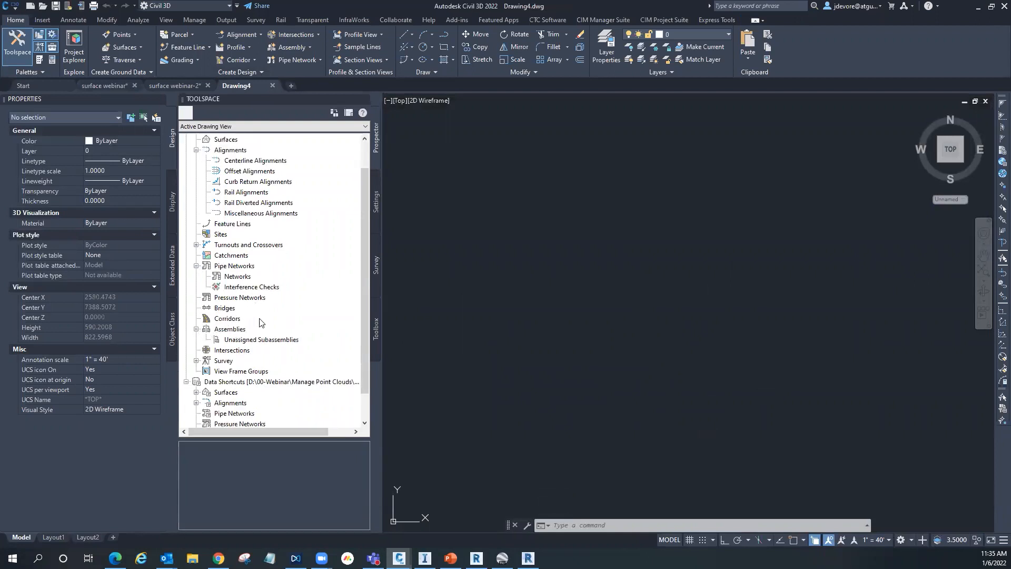
scroll(495, 337, "down", 6)
Step: Import Webinar010622.imx from the IMX Exports folder into the new drawing
left_click(354, 20)
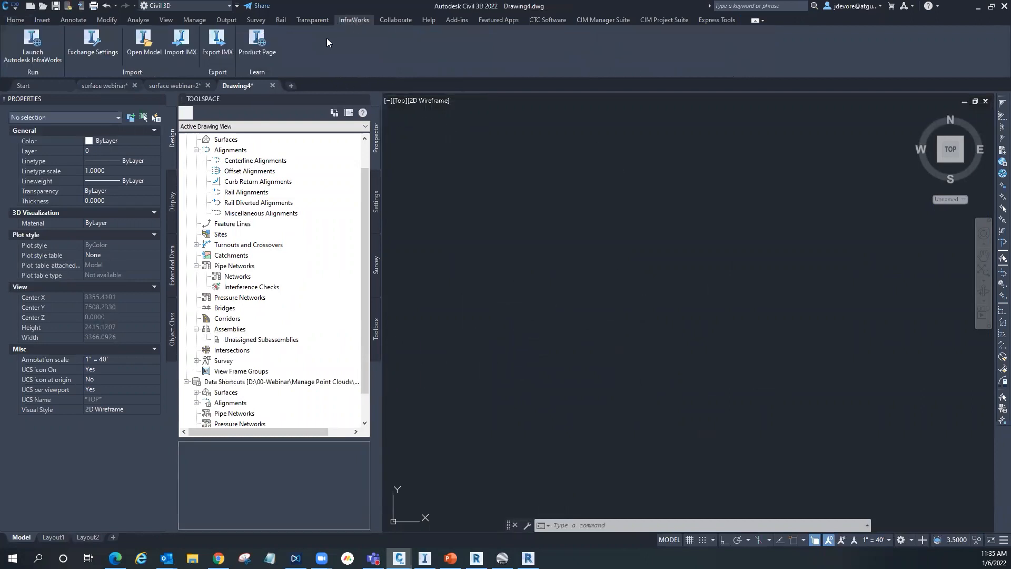
left_click(181, 42)
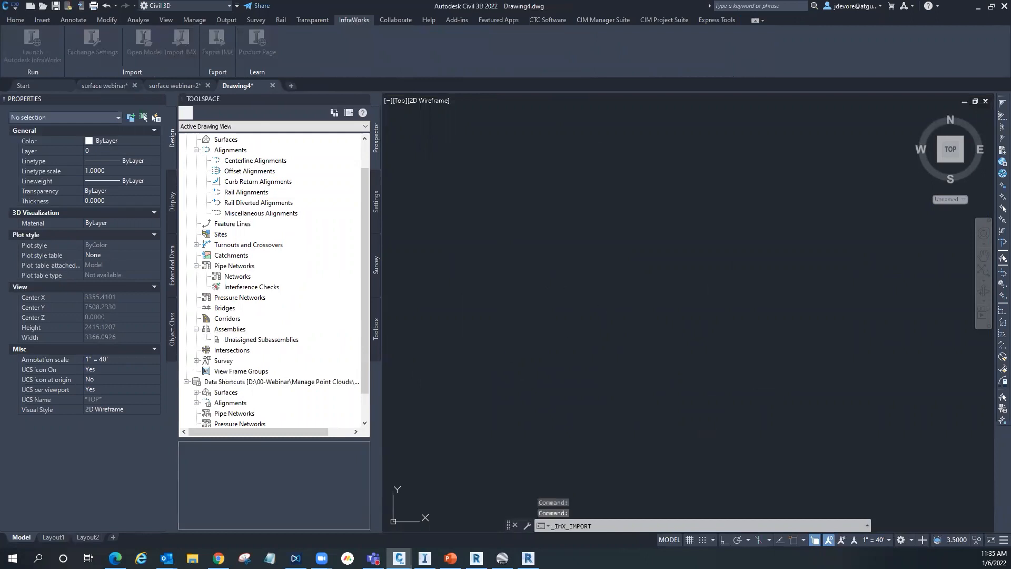
left_click(529, 204)
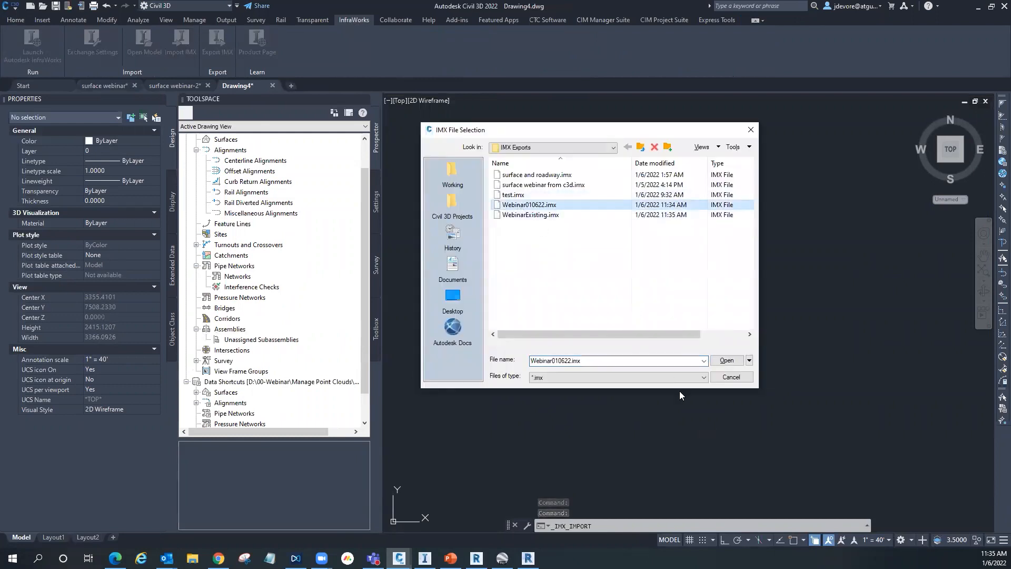
left_click(726, 360)
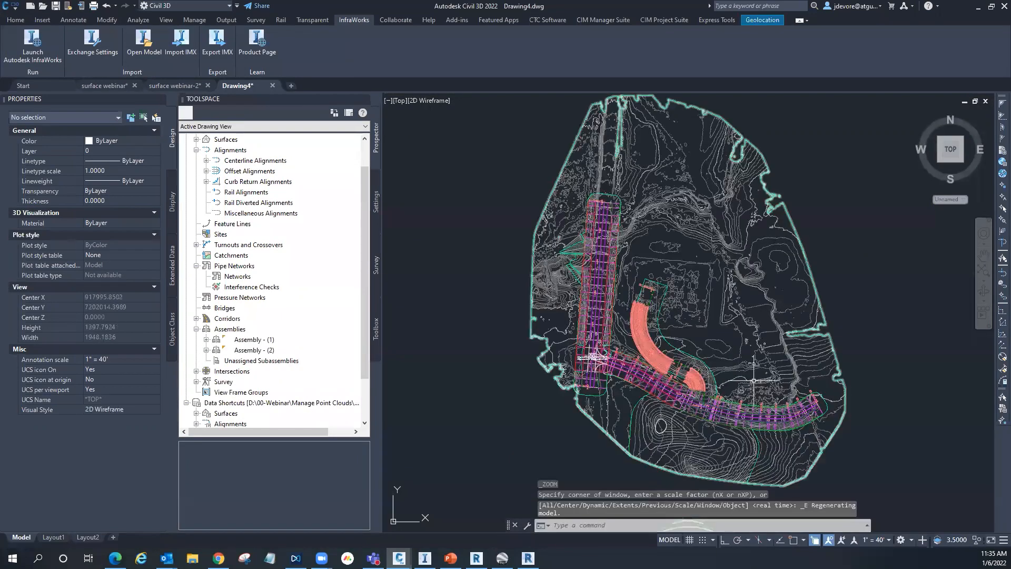
Step: Examine the imported short curved alignment and the dense labels along its curves
scroll(766, 392, "up", 4)
scroll(622, 281, "down", 2)
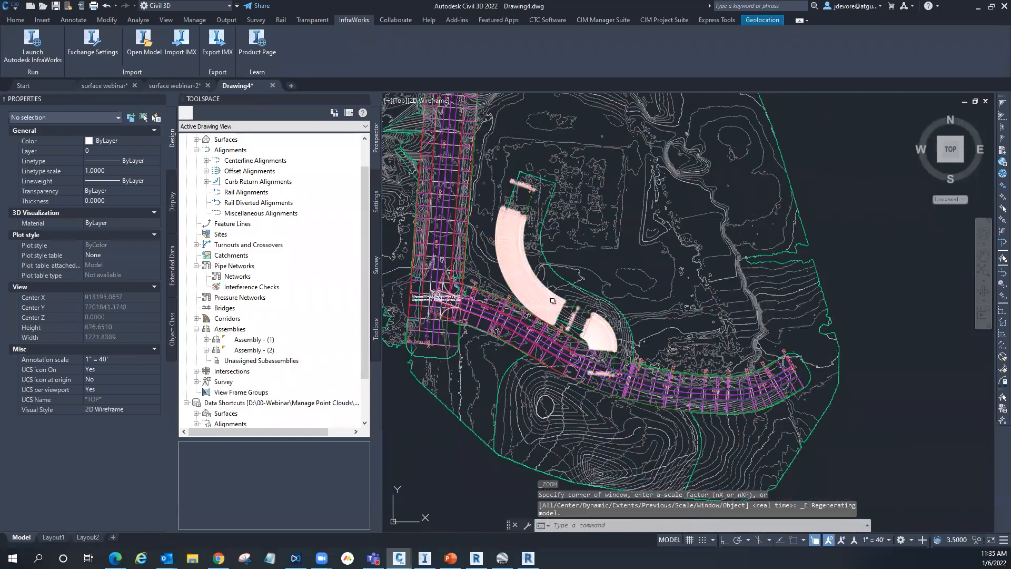
scroll(547, 304, "up", 2)
scroll(543, 340, "up", 4)
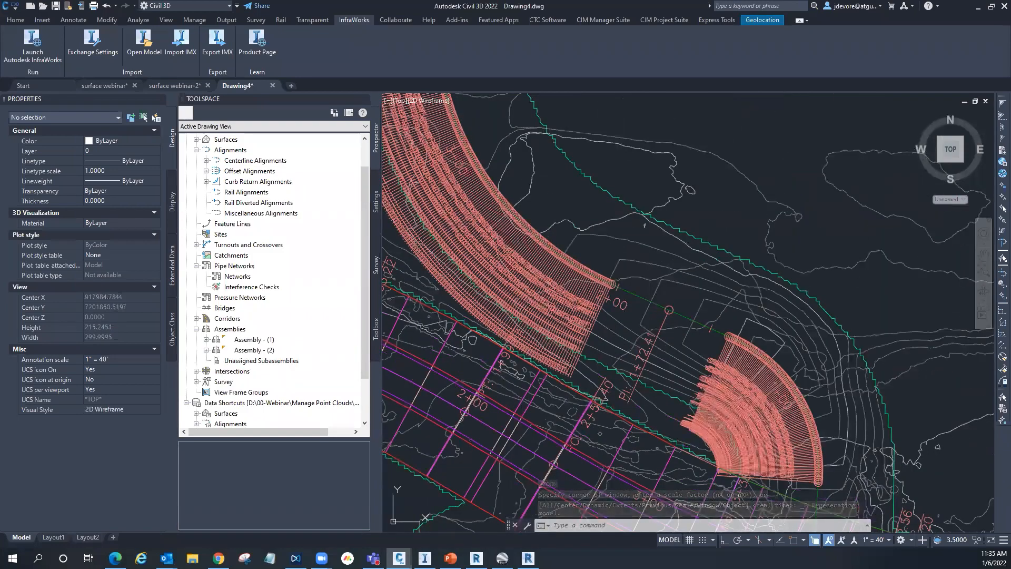
left_click(637, 298)
scroll(621, 284, "down", 3)
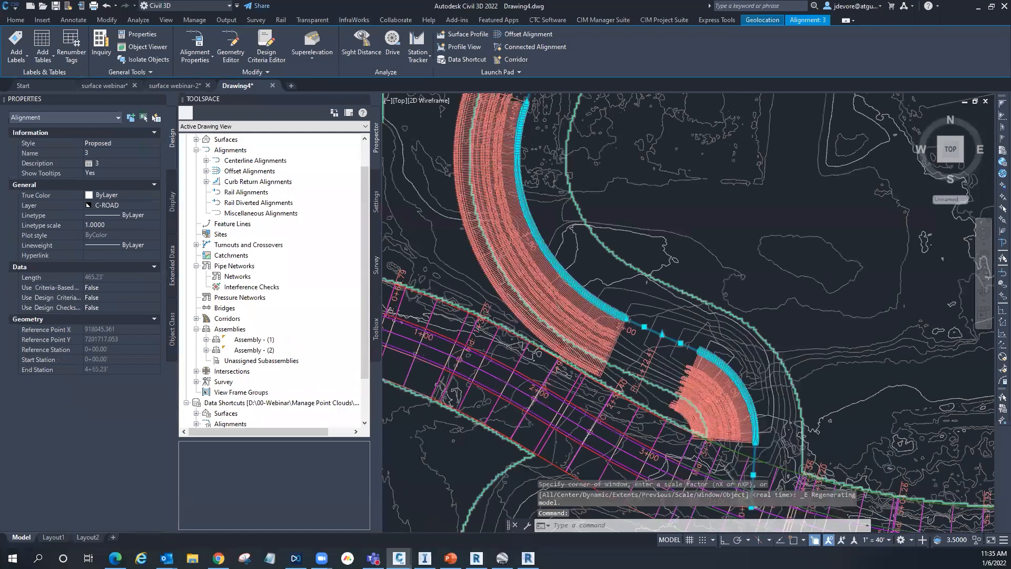
scroll(601, 257, "up", 2)
scroll(601, 257, "up", 4)
scroll(580, 294, "up", 5)
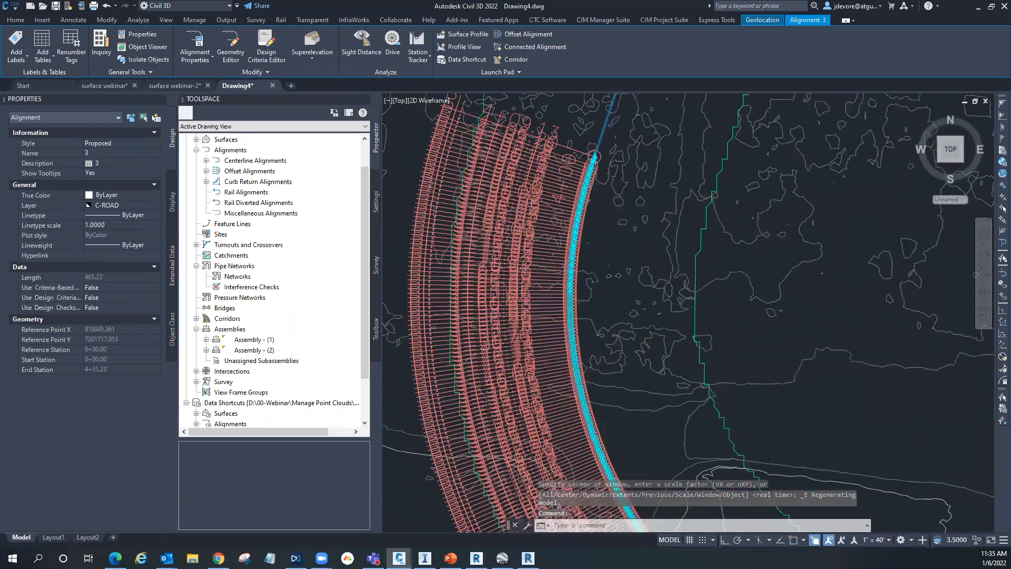
scroll(580, 294, "down", 4)
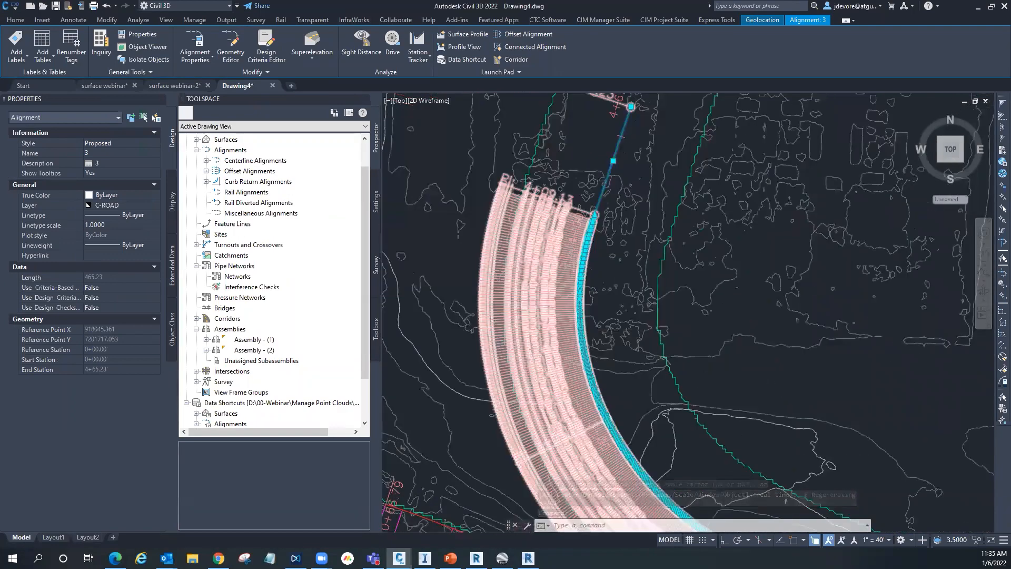
scroll(688, 469, "up", 3)
scroll(687, 468, "up", 6)
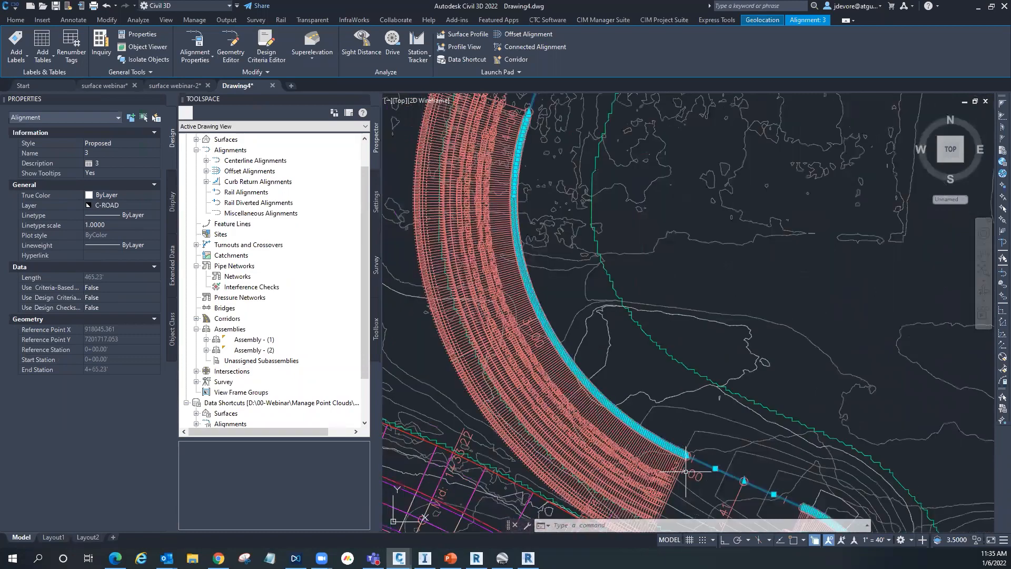
scroll(675, 335, "down", 8)
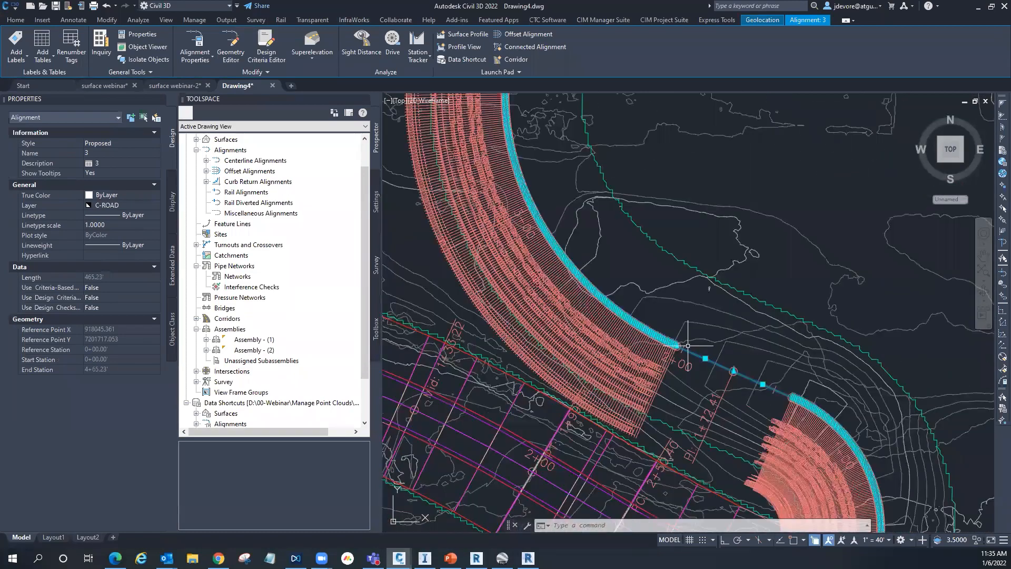
key("Escape")
key("Escape")
key("Escape")
Step: Delete the geometry point label group from the short curved alignment
scroll(565, 328, "down", 3)
scroll(565, 328, "up", 4)
left_click(565, 329)
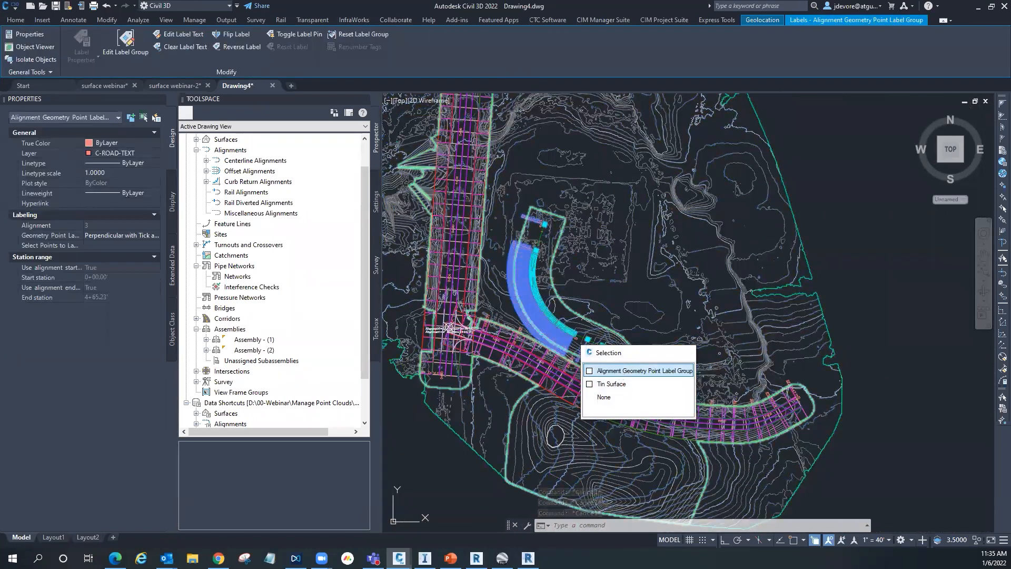
left_click(639, 370)
key("Delete")
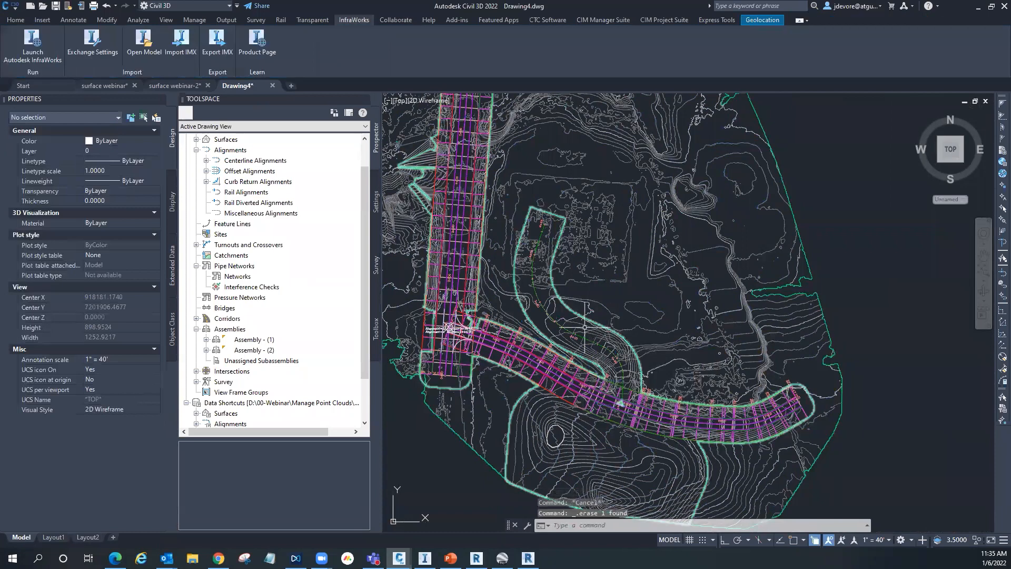
Step: Delete the short curved alignment inside the site, leaving the surface beneath it in place
left_click(563, 337)
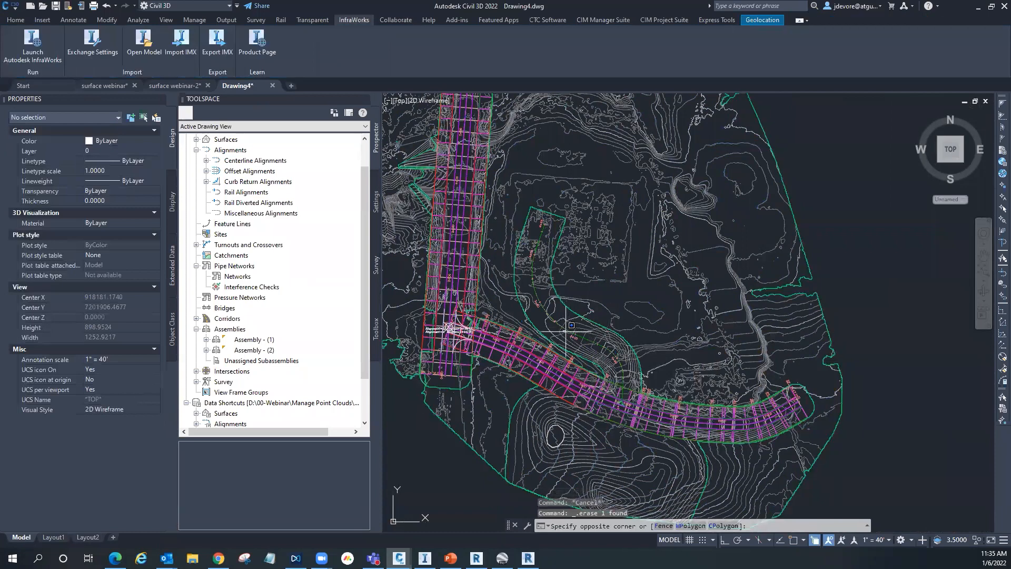
key("Escape")
key("Escape")
key("Escape")
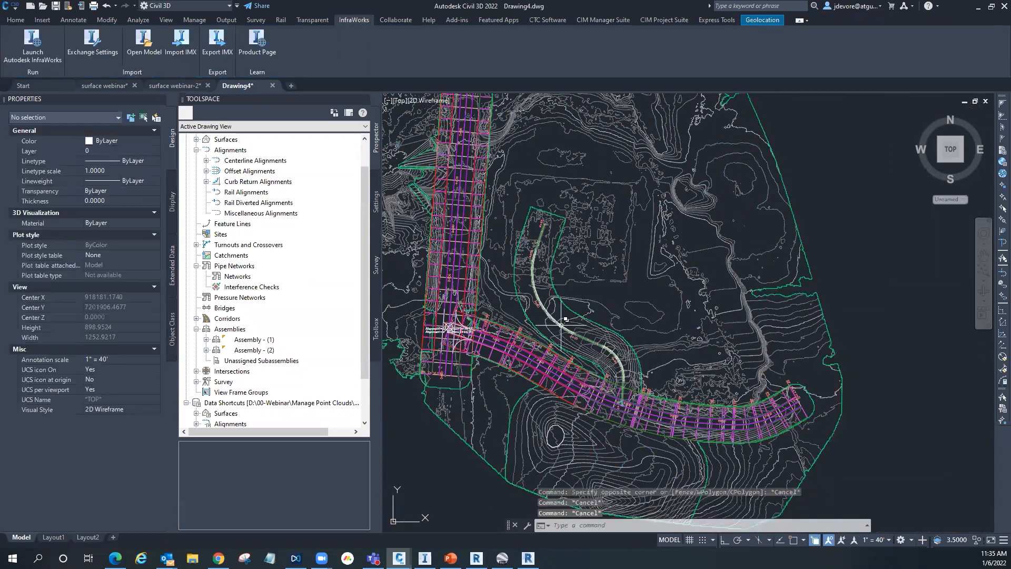
left_click(574, 332)
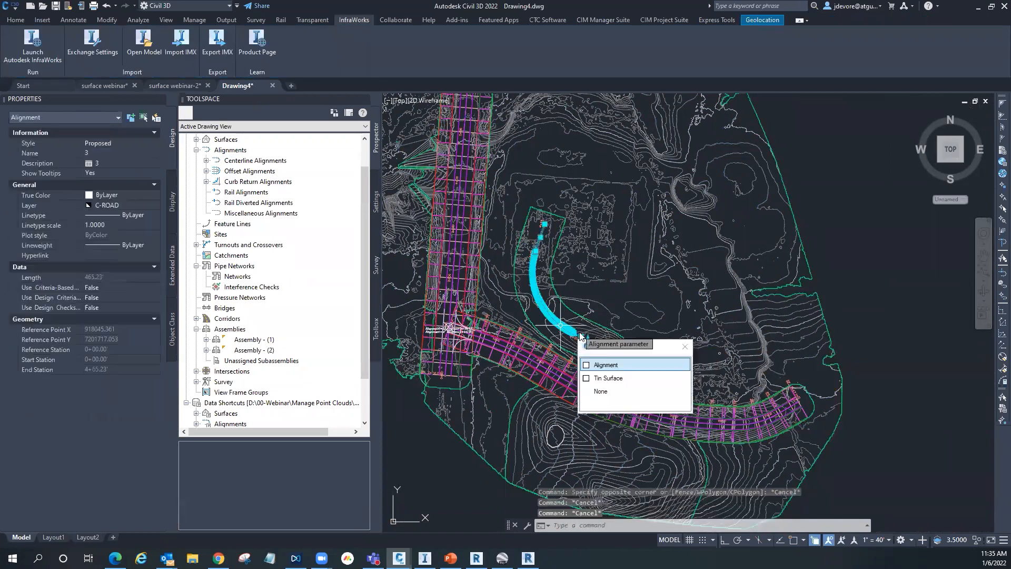
left_click(602, 365)
key("Delete")
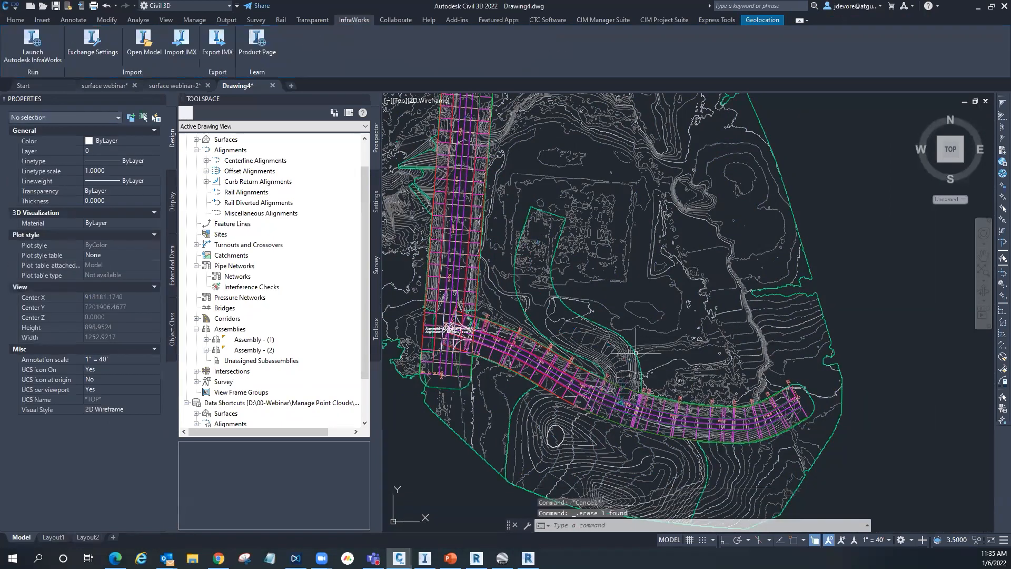
Step: Select the proposed and existing ground surfaces to check their extents, clear the selection, and inspect the road intersection
left_click(614, 333)
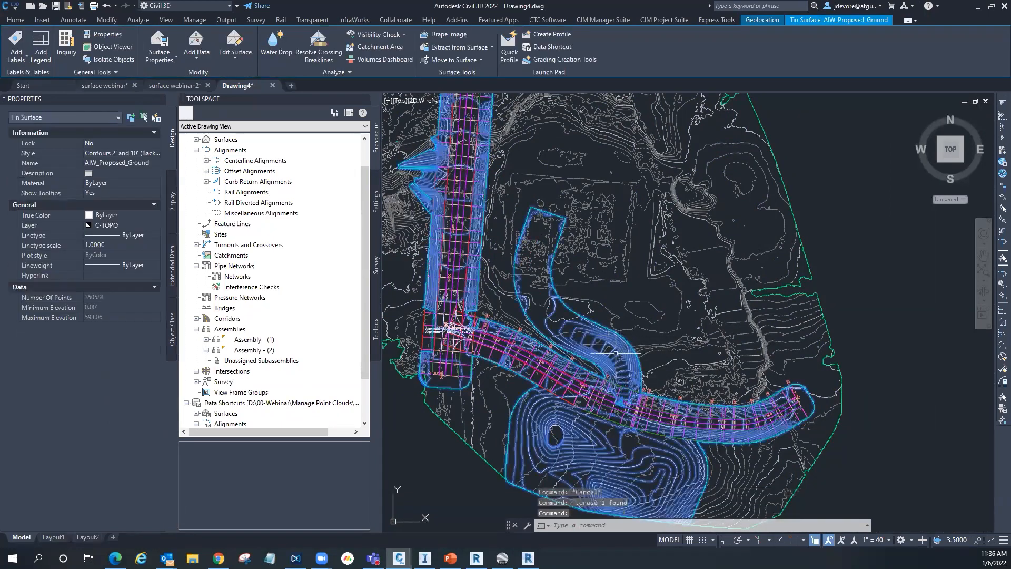
scroll(572, 356, "down", 4)
left_click(563, 368)
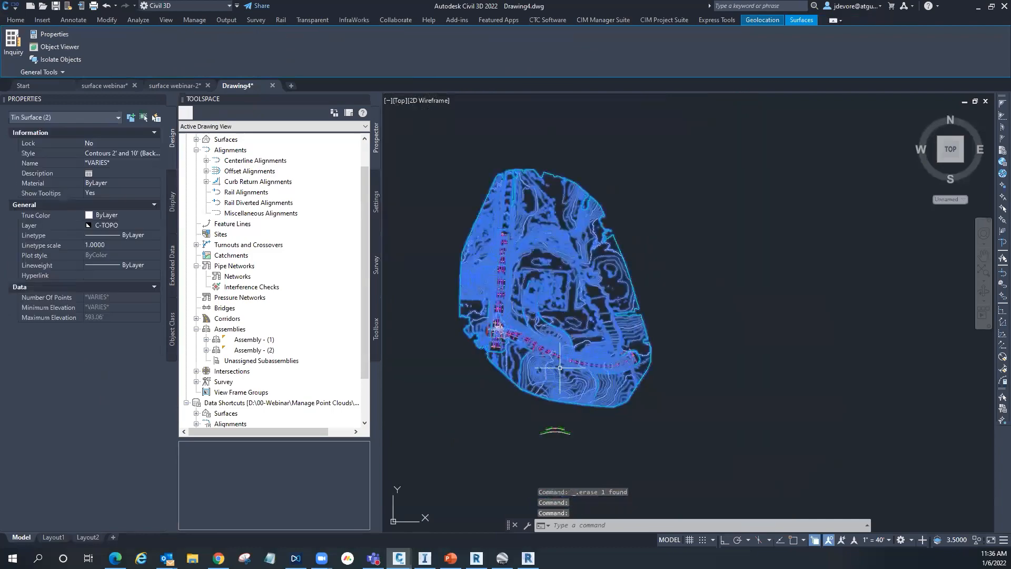
key("Escape")
key("Escape")
key("Escape")
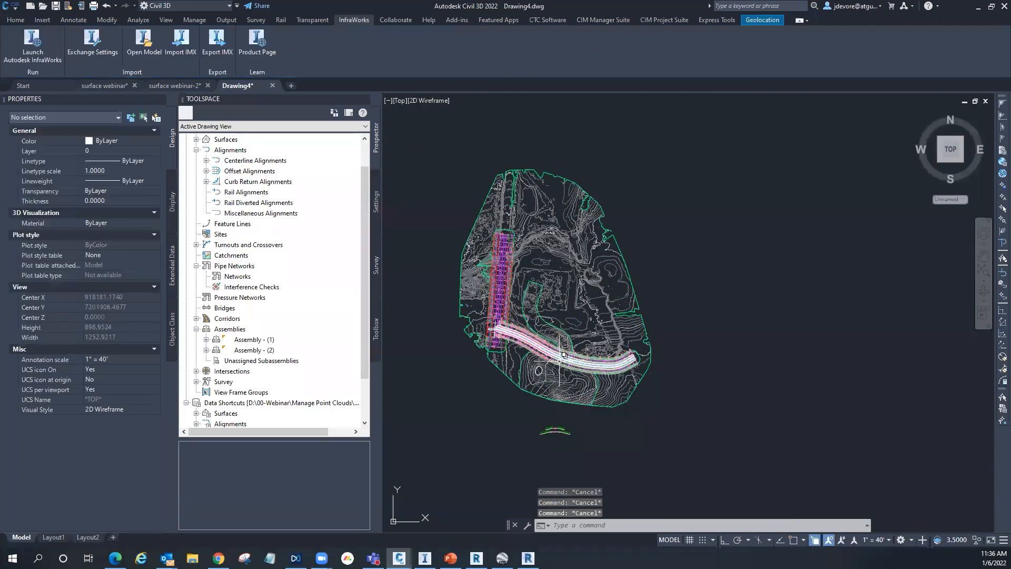
scroll(564, 362, "up", 4)
scroll(564, 362, "down", 4)
scroll(596, 345, "up", 7)
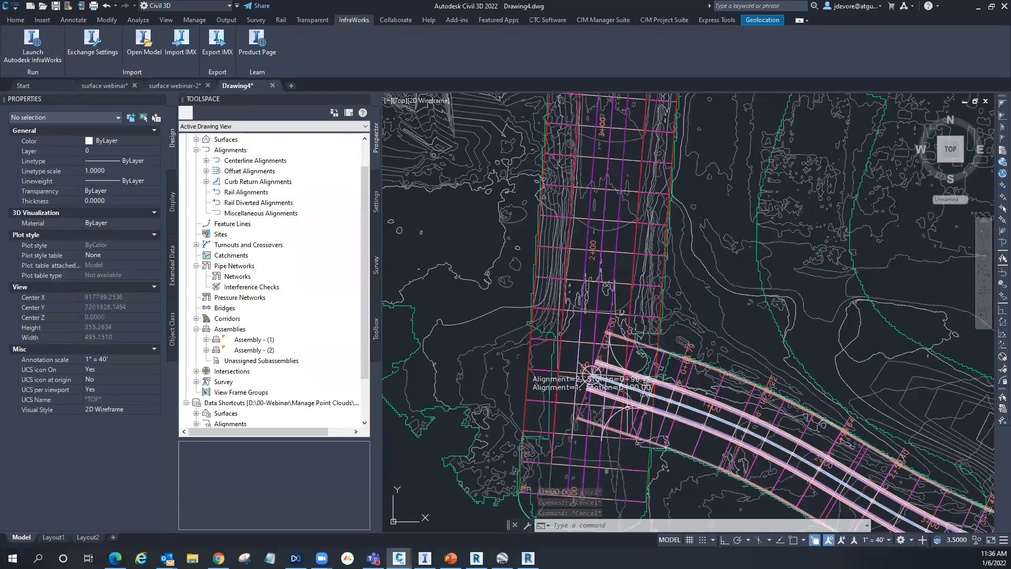
Step: Review the imported surfaces and centerline alignments in the drawing's object tree
scroll(250, 257, "up", 1)
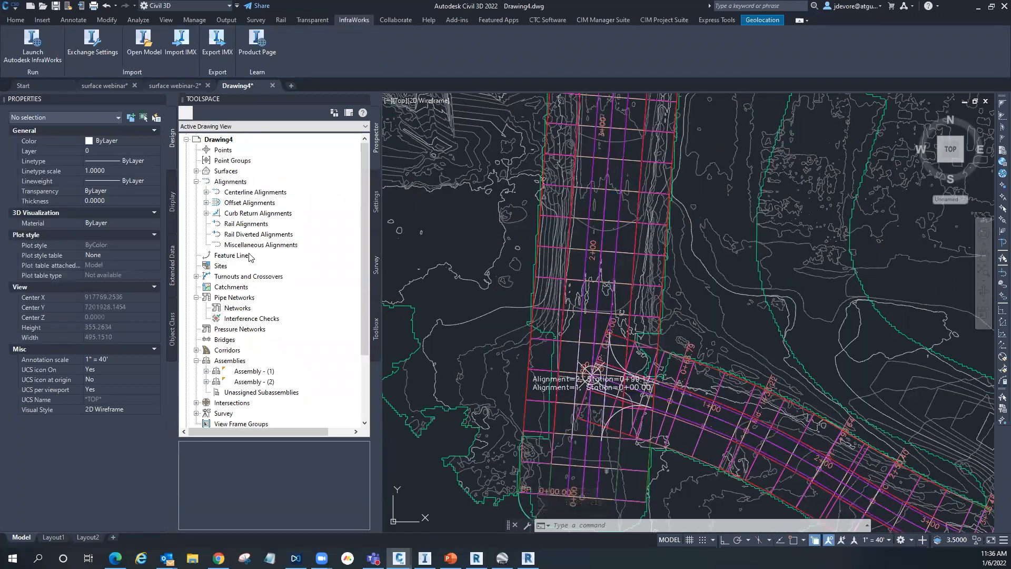
left_click(196, 171)
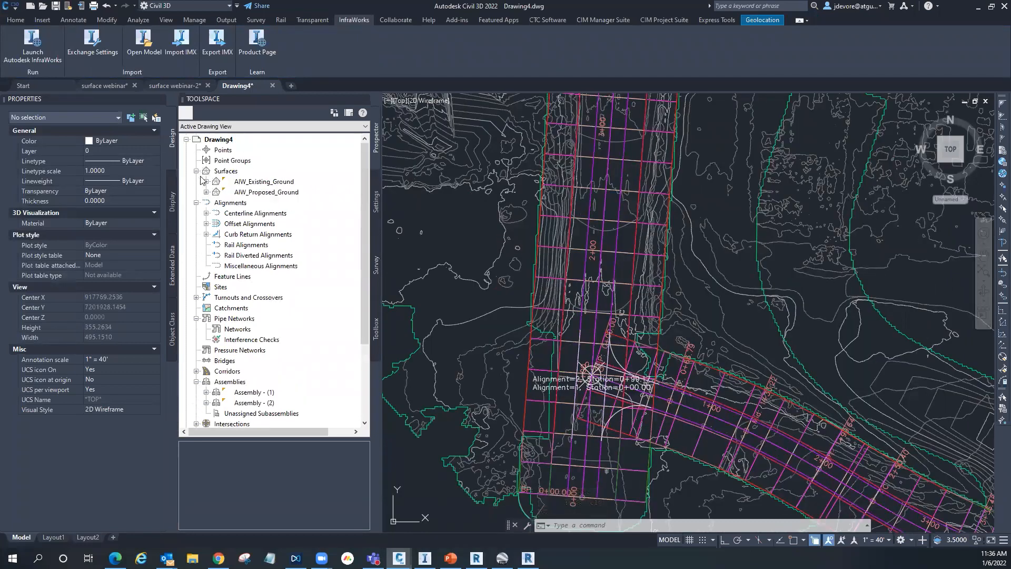
left_click(259, 184)
left_click(259, 193)
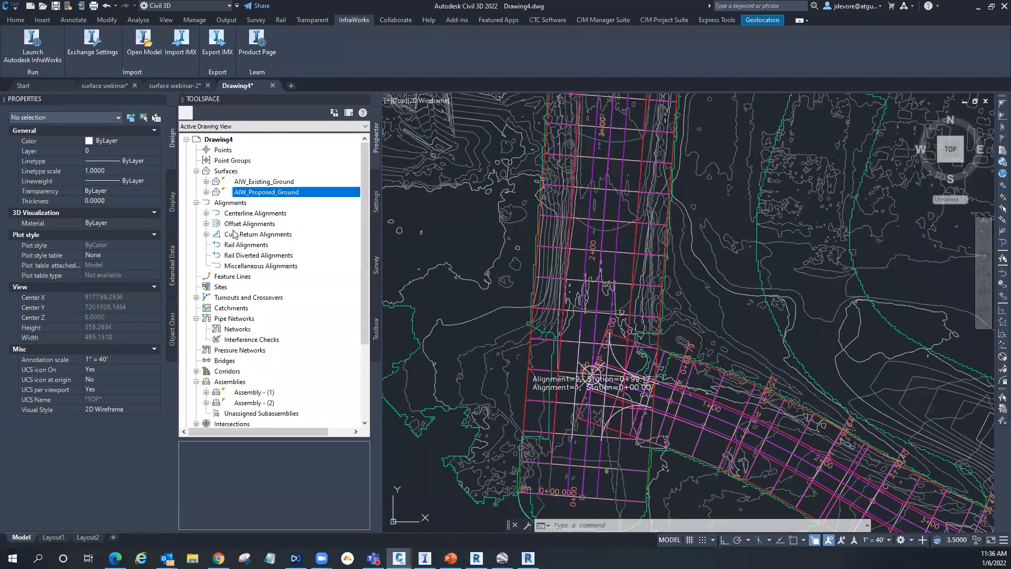
left_click(207, 213)
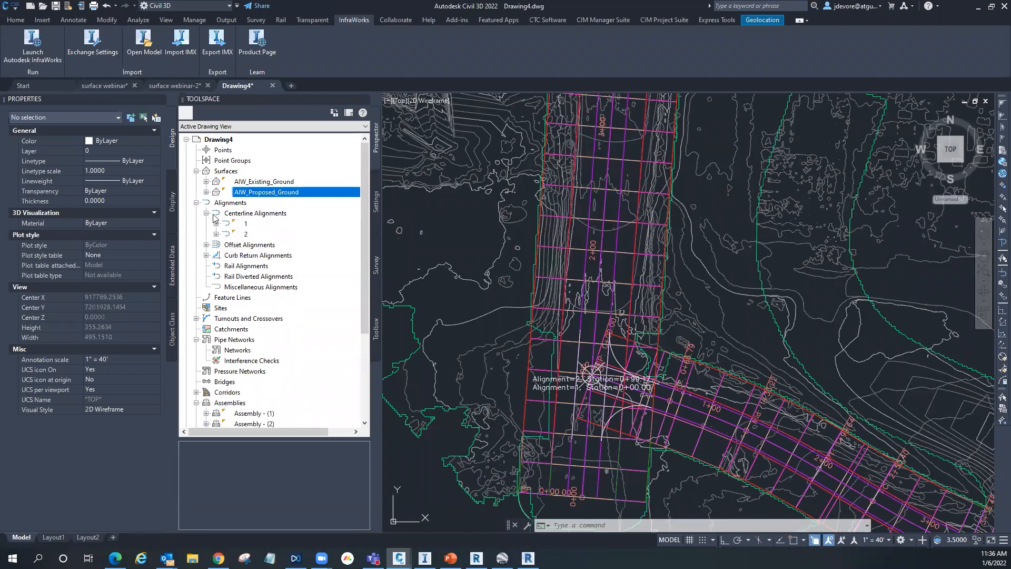
left_click(248, 225)
left_click(246, 234)
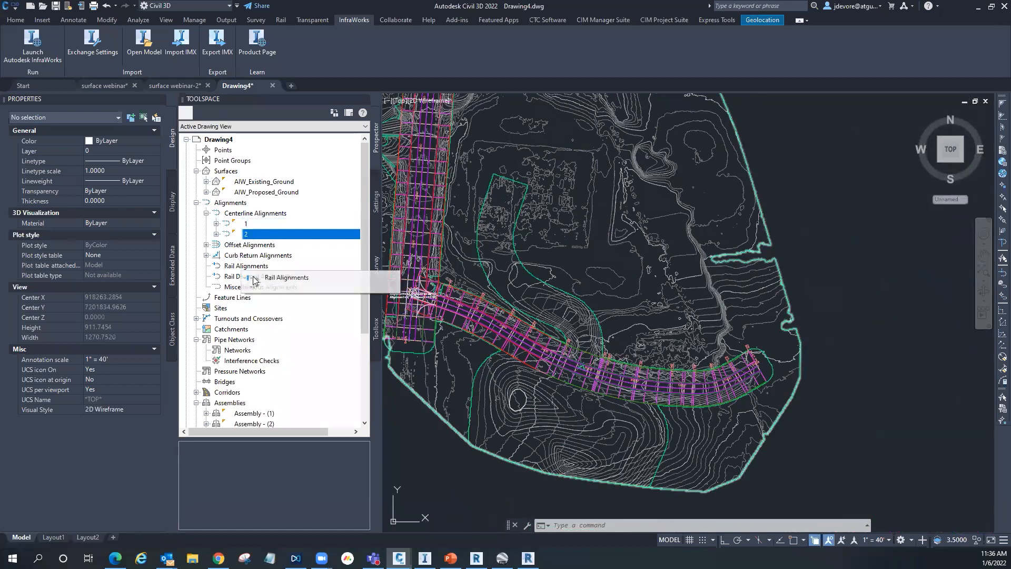
Step: Review the imported corridors in the object tree and inspect the two assemblies drawn below the site
scroll(216, 297, "down", 1)
scroll(208, 299, "down", 2)
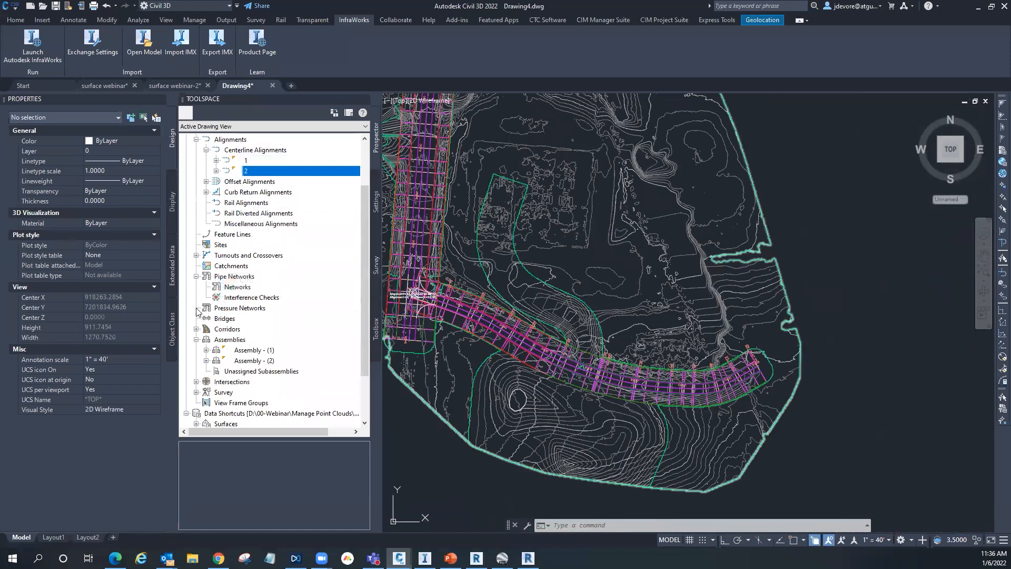
left_click(197, 298)
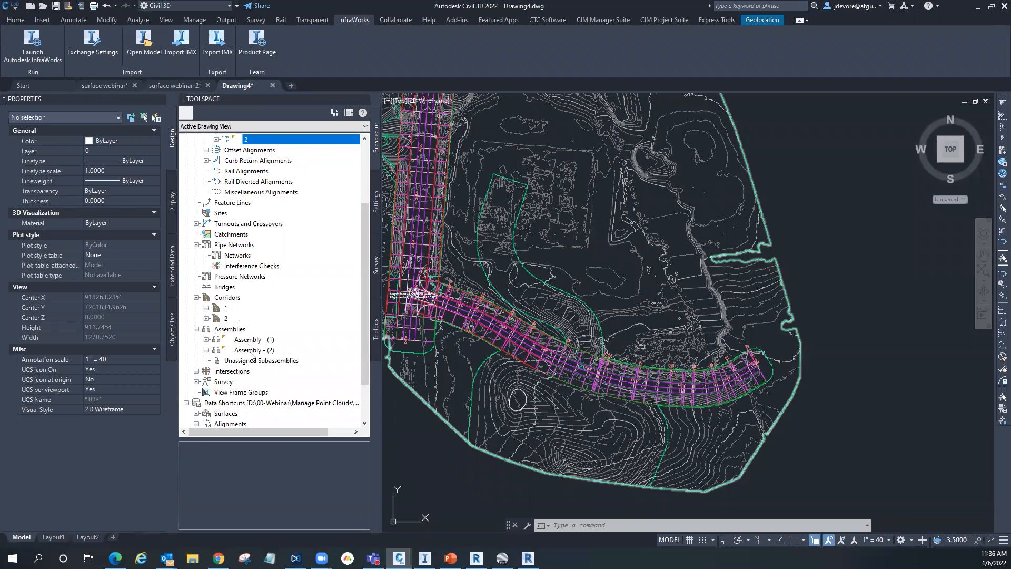
scroll(526, 343, "down", 4)
scroll(532, 427, "up", 4)
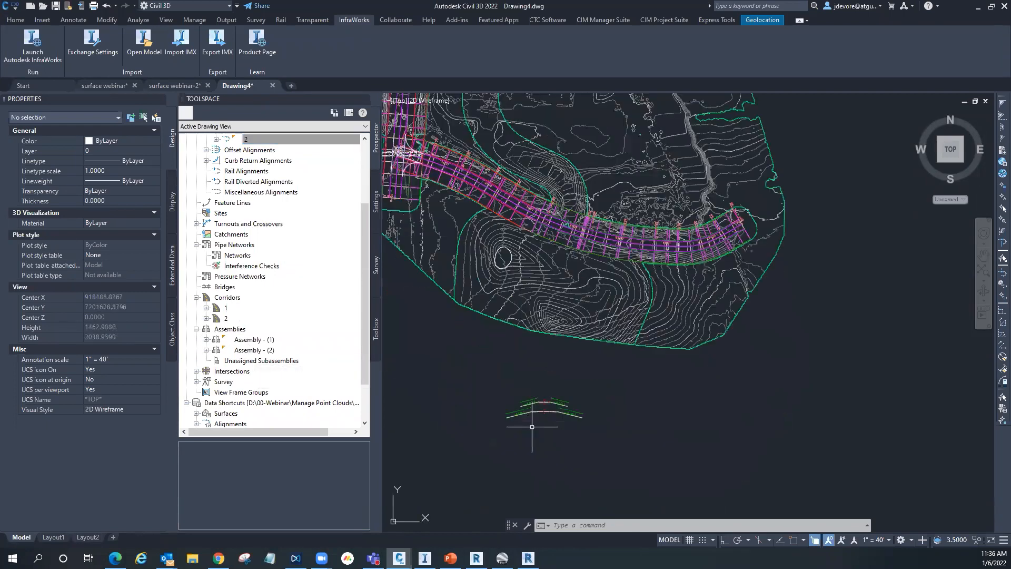
scroll(532, 427, "up", 10)
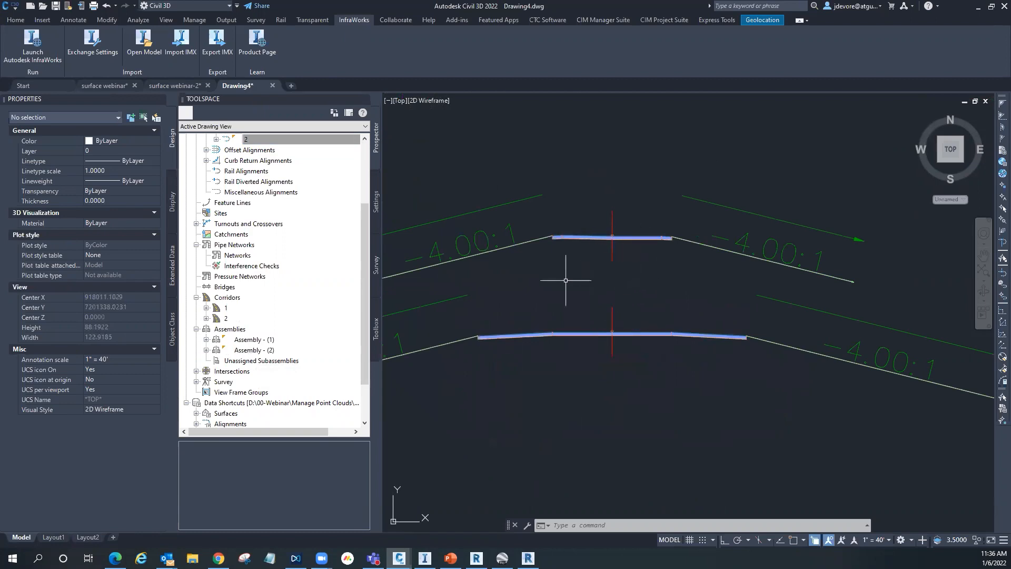
scroll(533, 337, "down", 3)
scroll(633, 392, "down", 3)
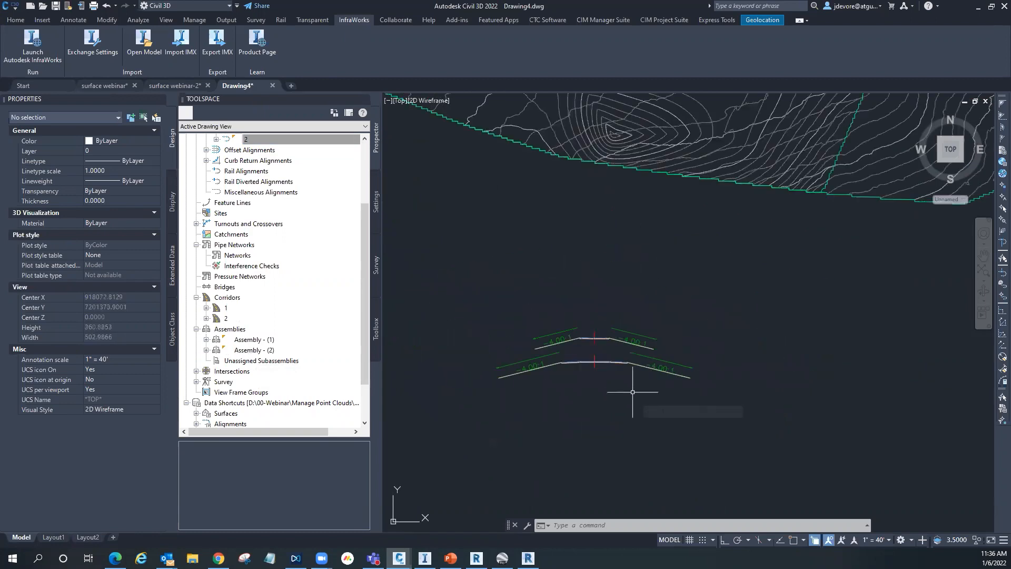
scroll(548, 428, "down", 4)
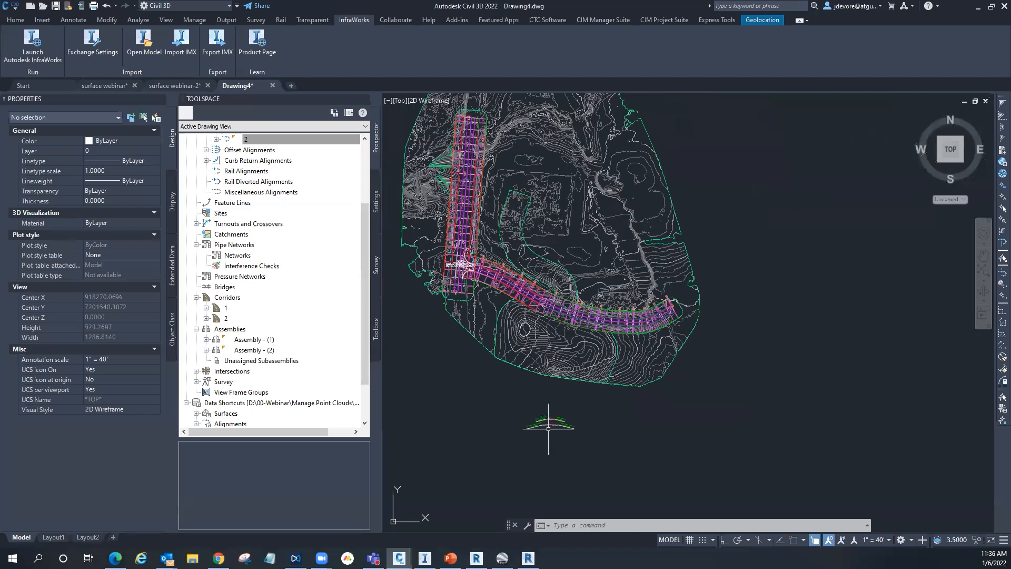
Step: Inspect the proposed ground contours south of the curved road
scroll(543, 329, "up", 4)
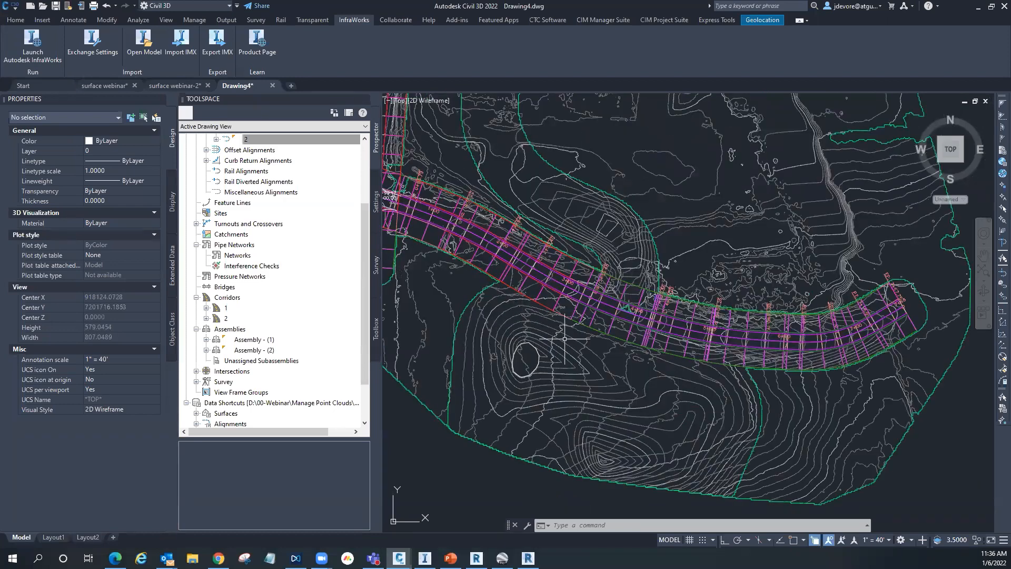
scroll(646, 430, "down", 2)
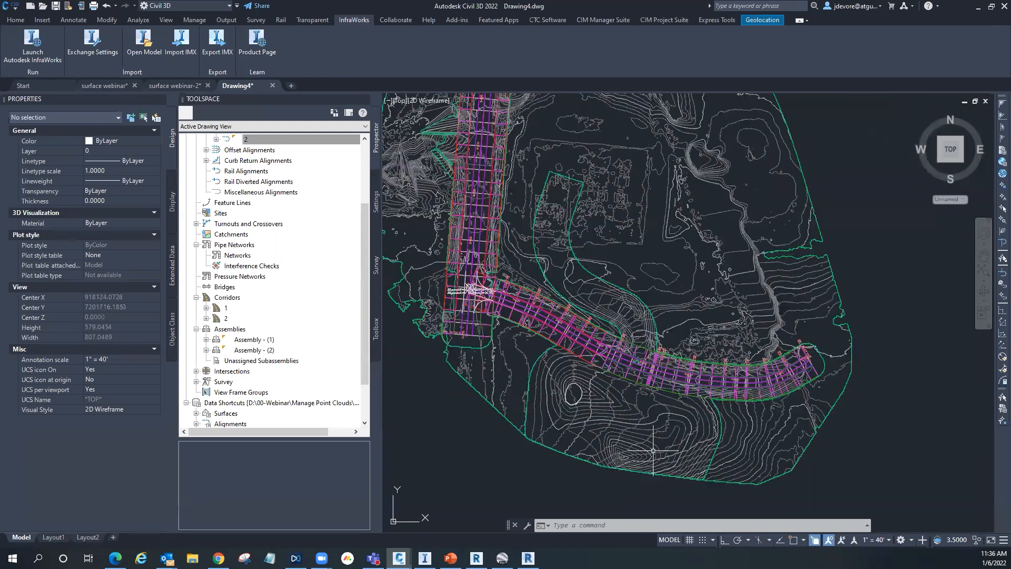
scroll(581, 413, "up", 4)
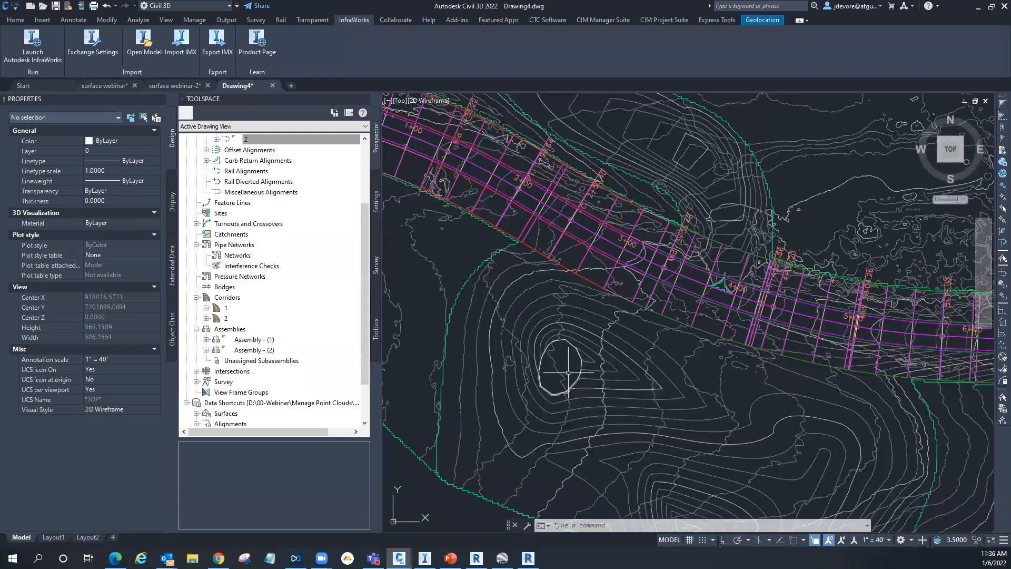
Step: View the proposed ground surface in the Object Viewer, tilt it to inspect the southern grading area, close the viewer, and clear the selection
left_click(548, 358)
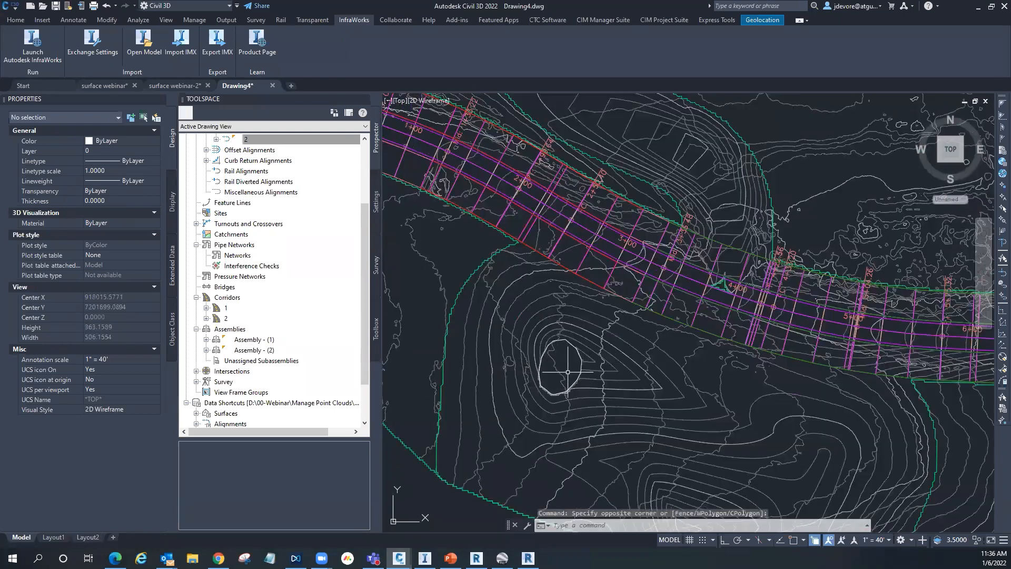
scroll(506, 328, "down", 4)
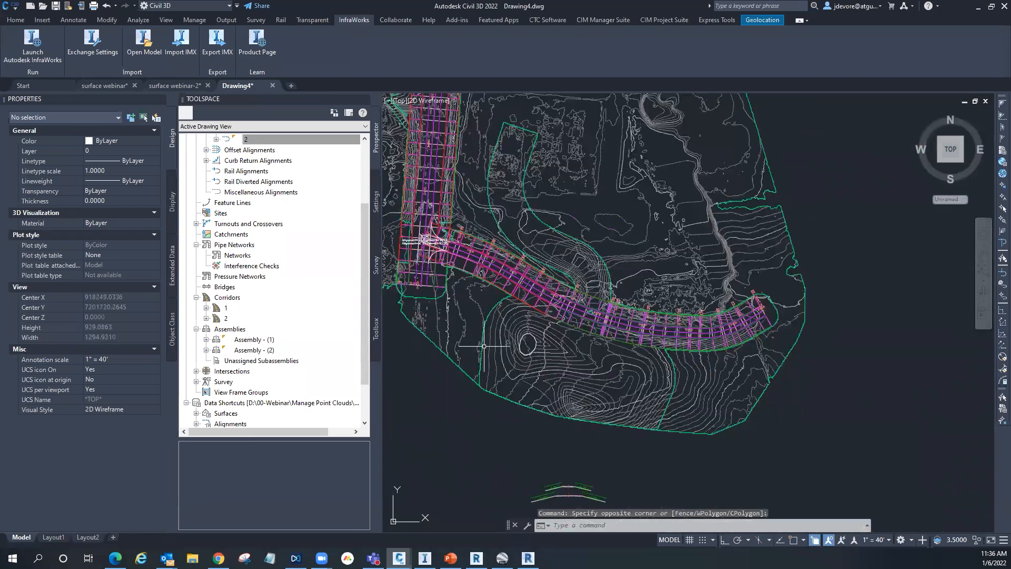
left_click(486, 347)
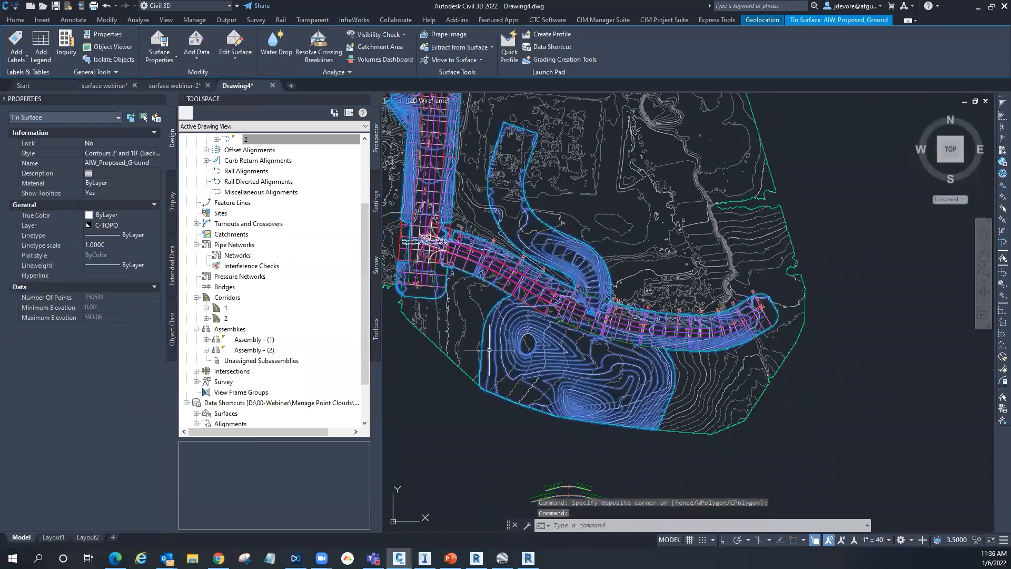
right_click(490, 351)
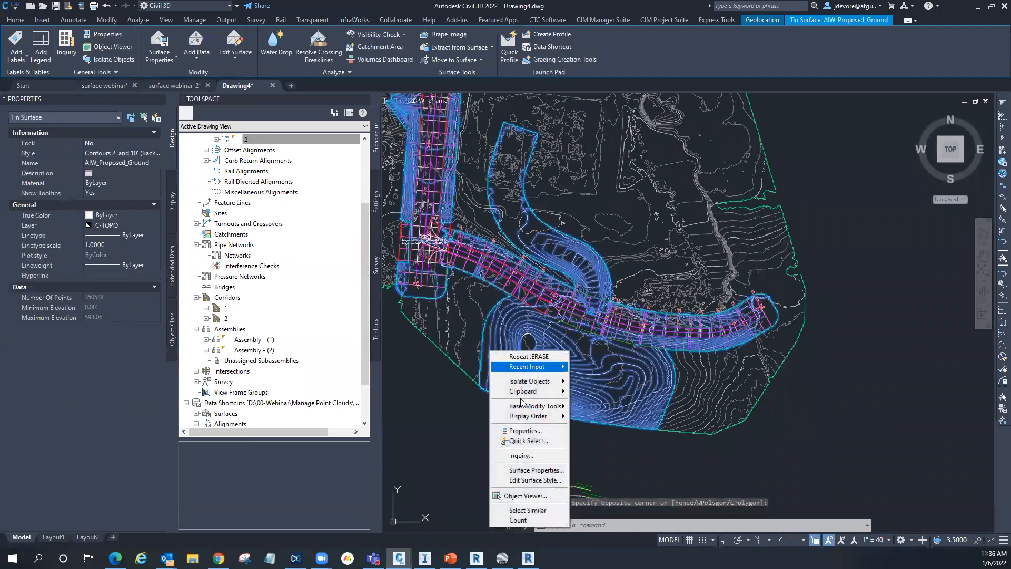
left_click(525, 496)
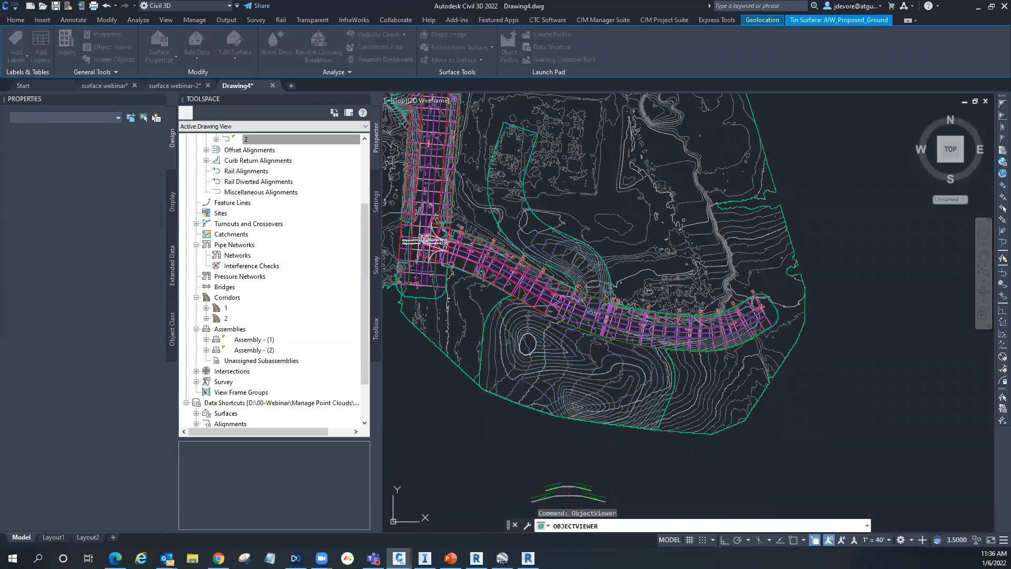
left_click_drag(612, 295, 590, 244)
scroll(611, 255, "up", 6)
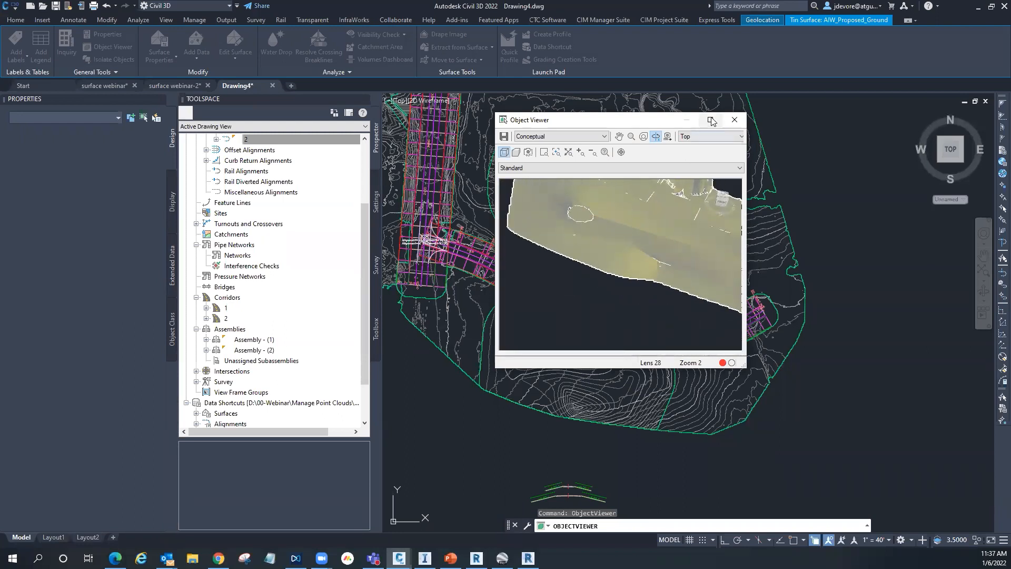
left_click(734, 120)
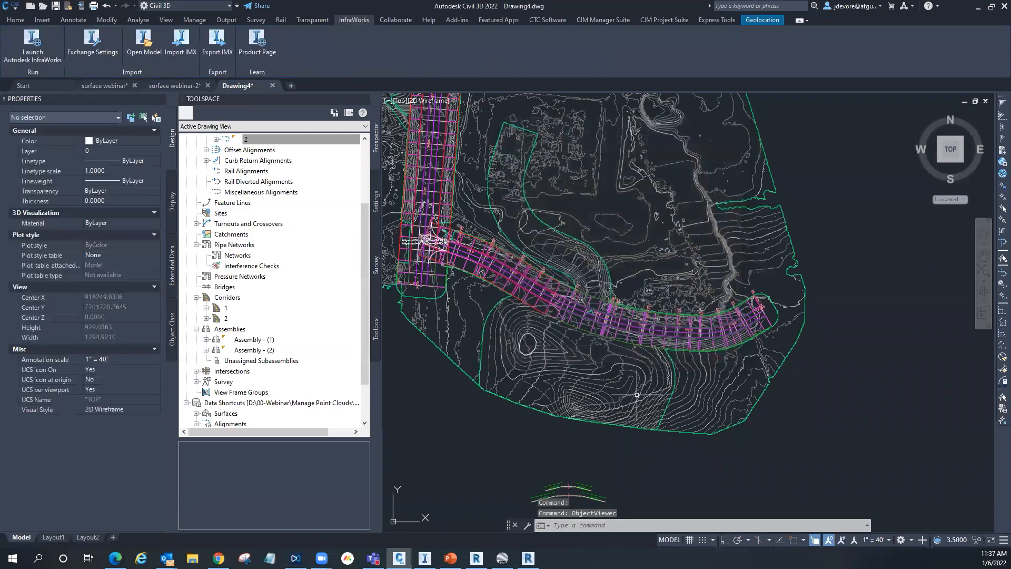
left_click(637, 395)
scroll(626, 389, "up", 5)
key("Escape")
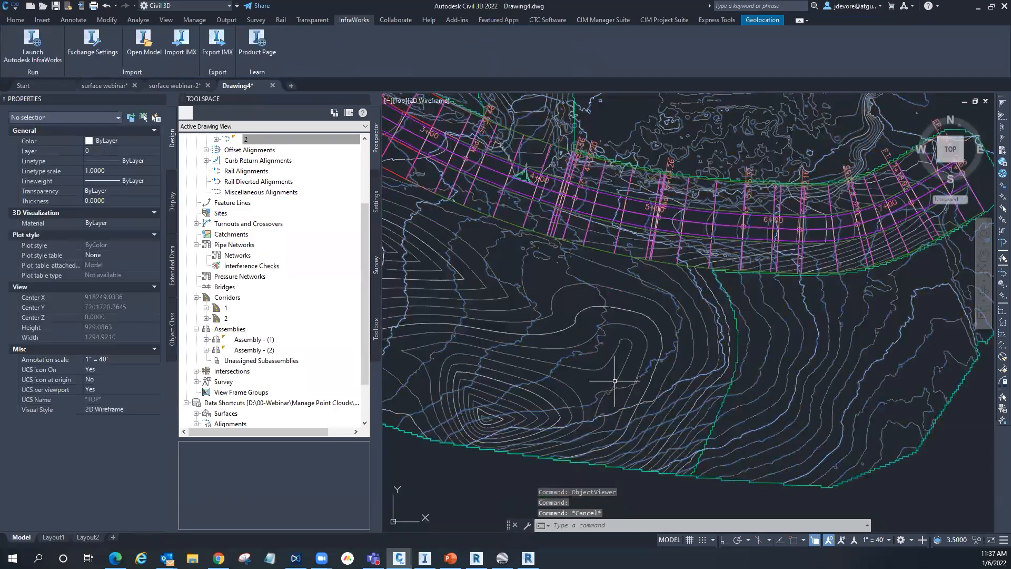
Step: Run the Corridor Splitter on the north-south corridor at the intersection and agree to run the Split Region command
scroll(737, 336, "down", 3)
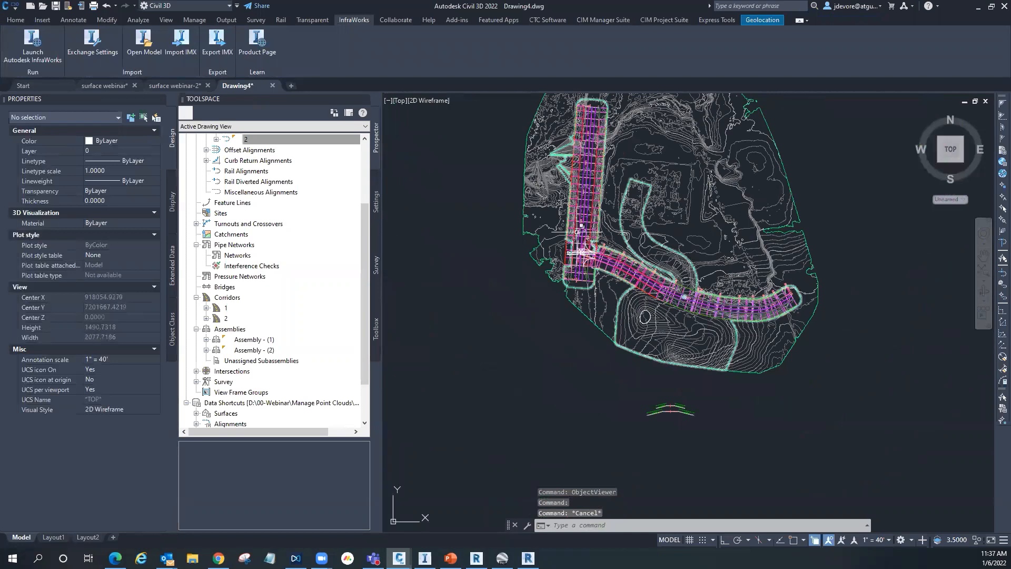
scroll(581, 227, "up", 6)
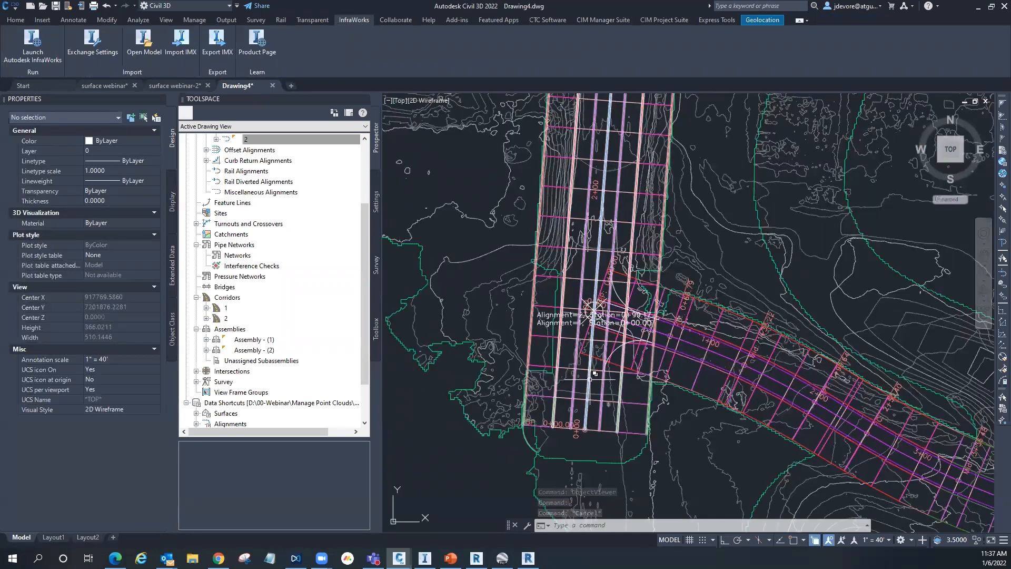
left_click(599, 21)
left_click(554, 19)
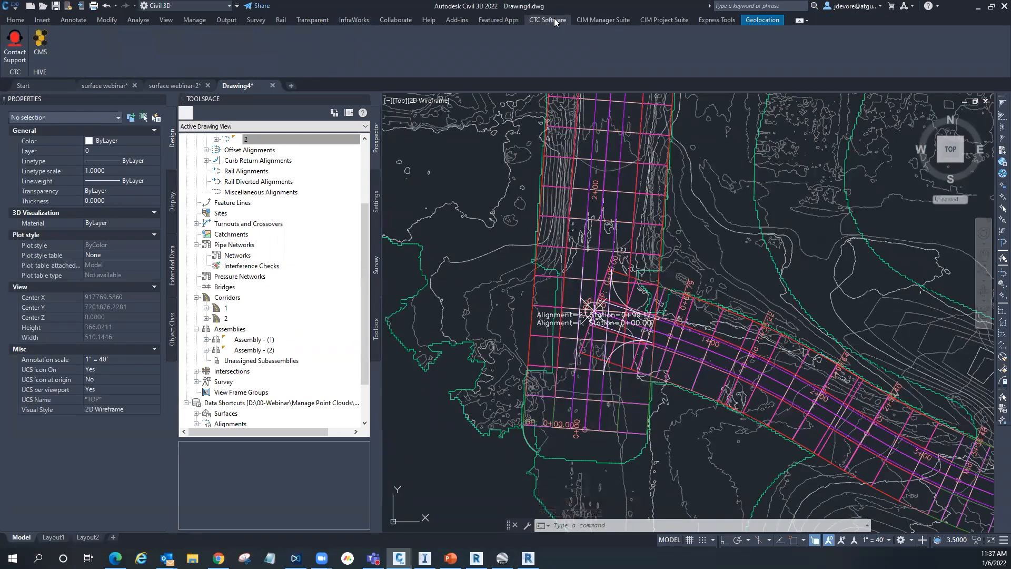
left_click(665, 20)
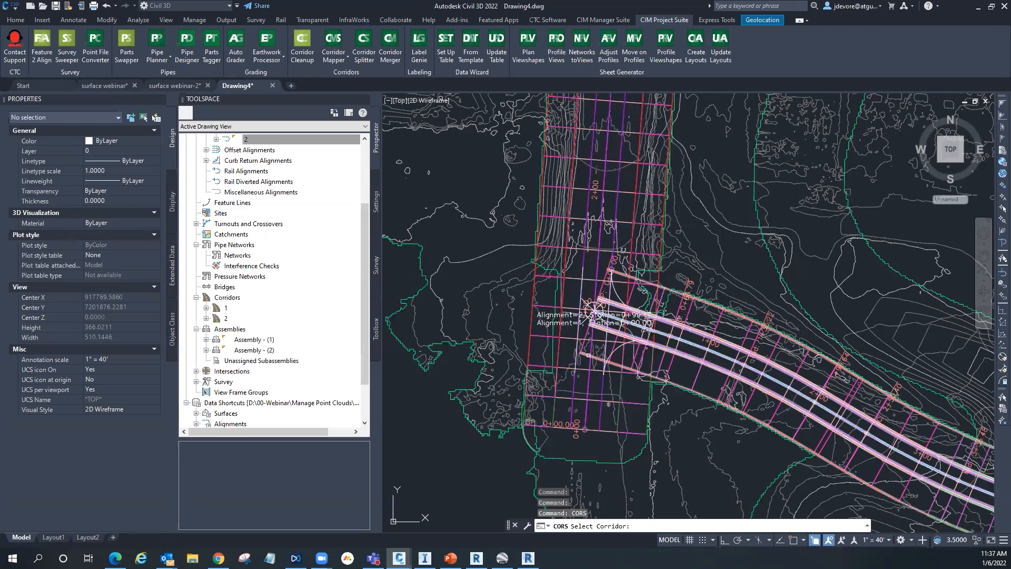
left_click(594, 361)
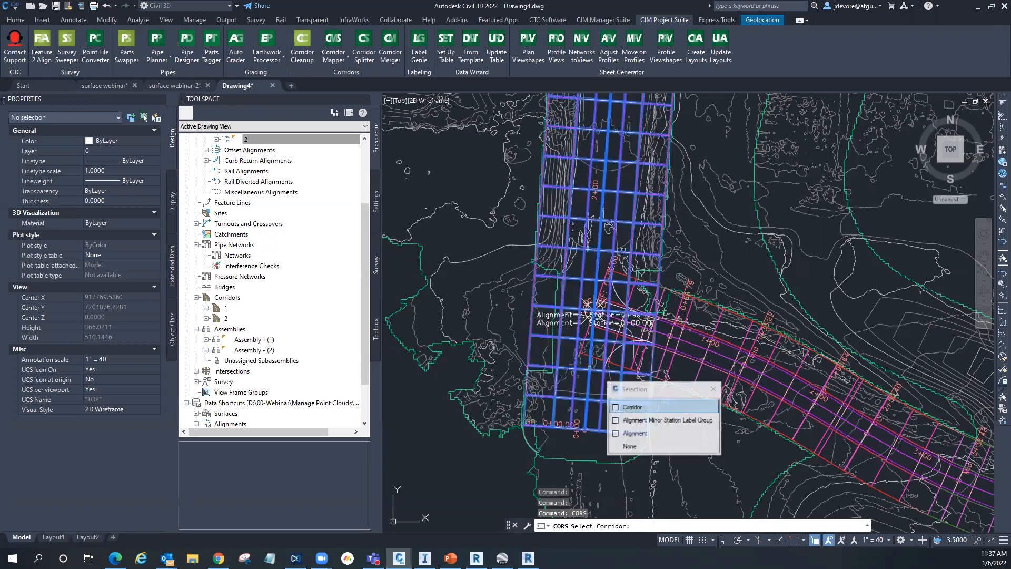
left_click(637, 407)
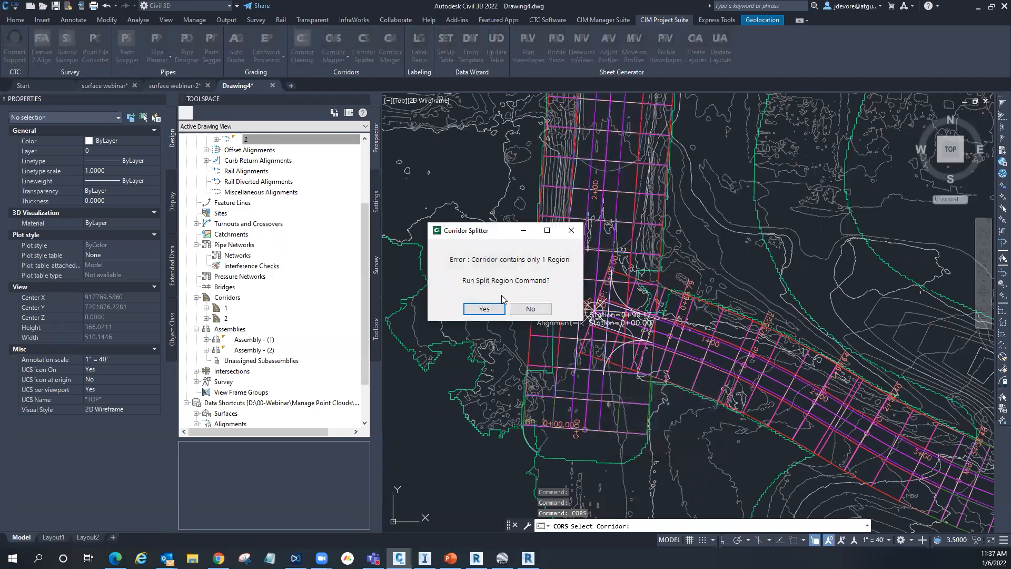
left_click(485, 310)
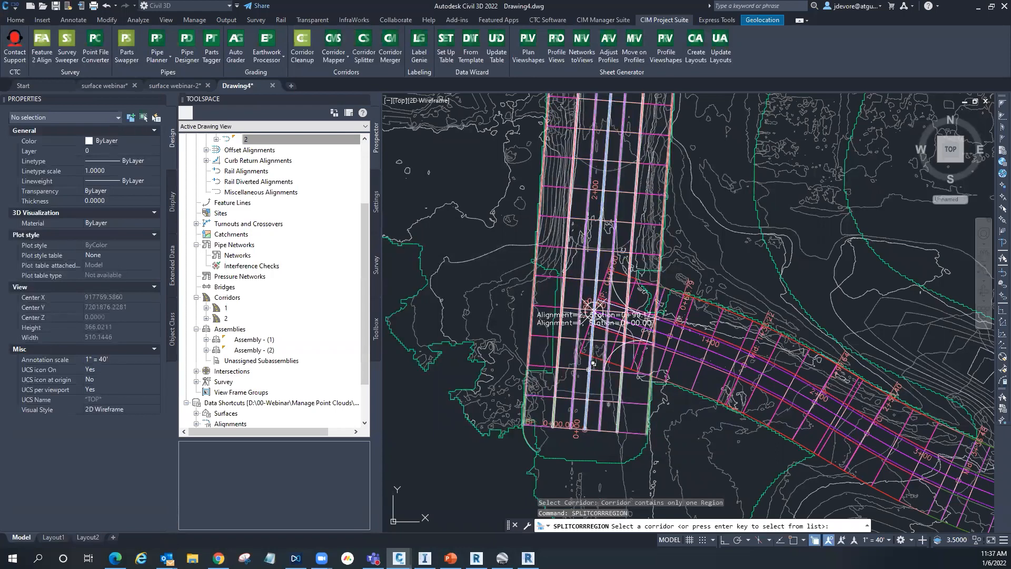
Step: Split the north-south corridor's region just north of the intersection, at about station 1+68, and end the command
left_click(594, 362)
left_click(634, 408)
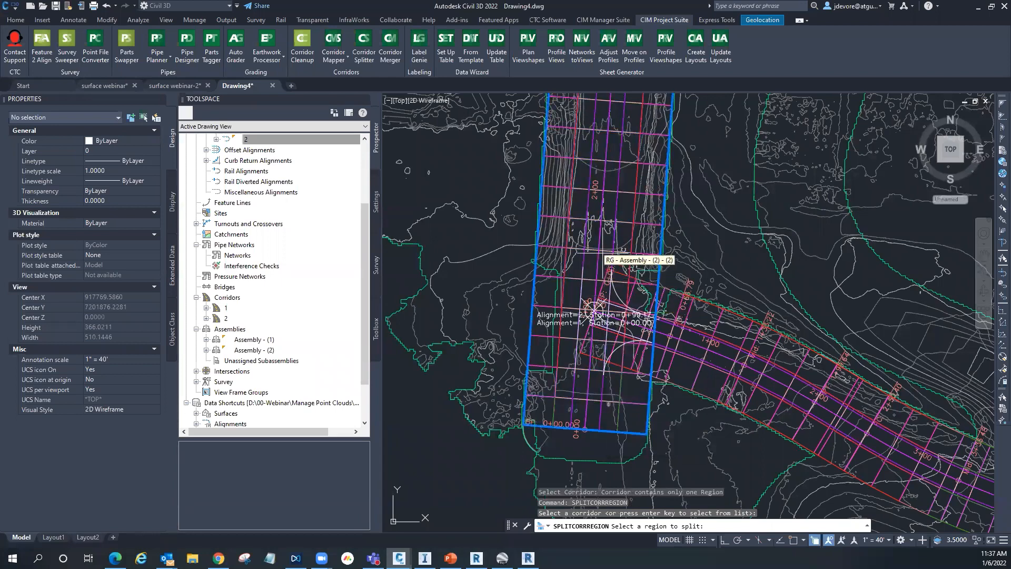
left_click(586, 258)
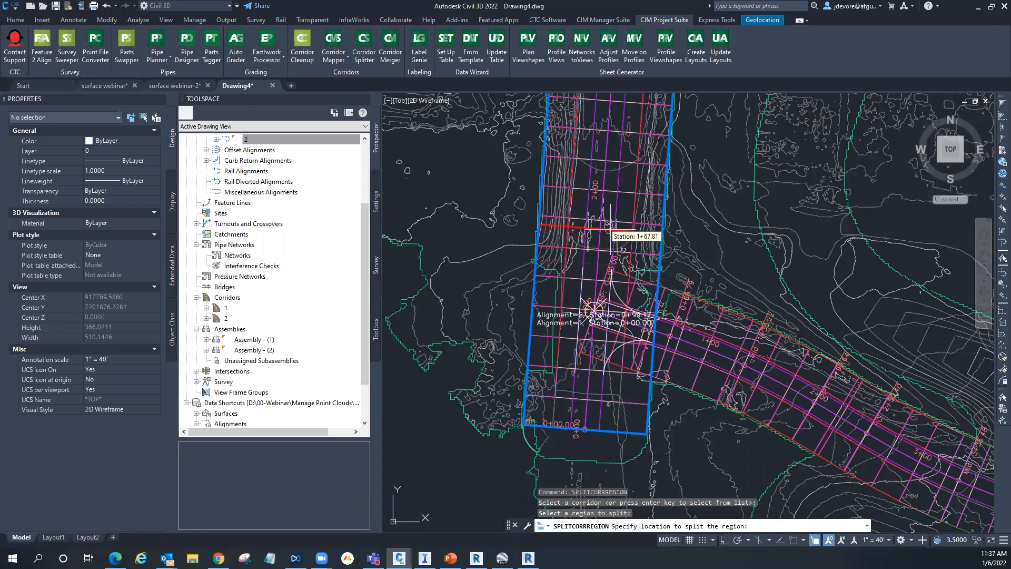
left_click(583, 230)
key("Escape")
key("Escape")
key("Escape")
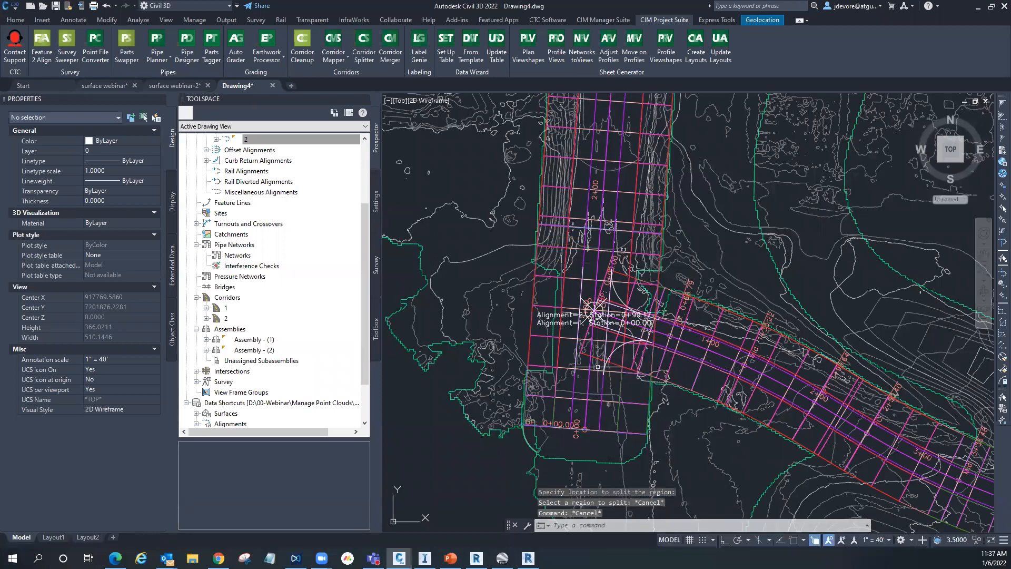
Step: Stretch the end of the north-south corridor's southern region back to just south of the intersection, leaving the intersection area open
left_click(568, 262)
left_click(594, 310)
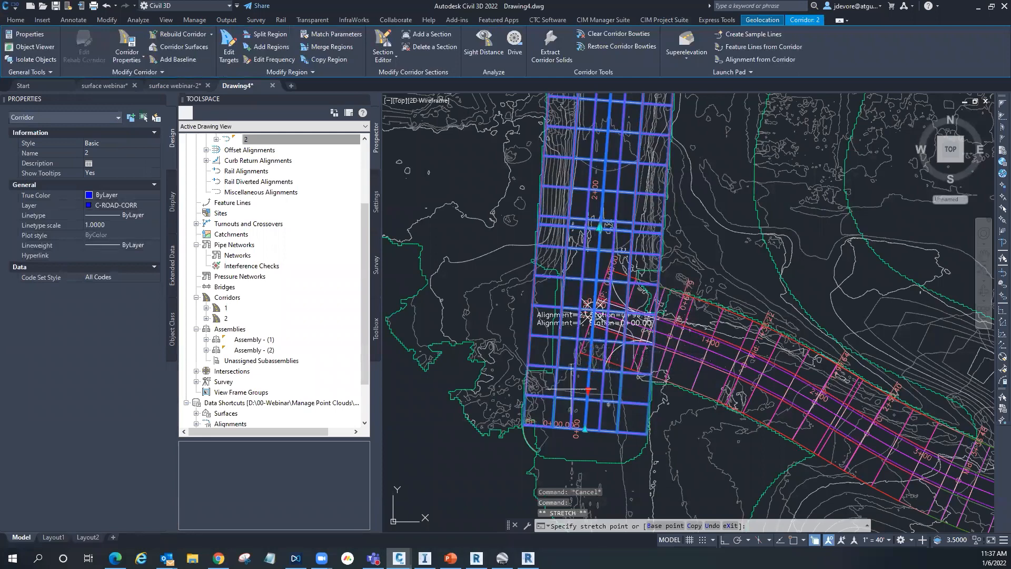
left_click(589, 376)
key("Escape")
key("Escape")
key("Escape")
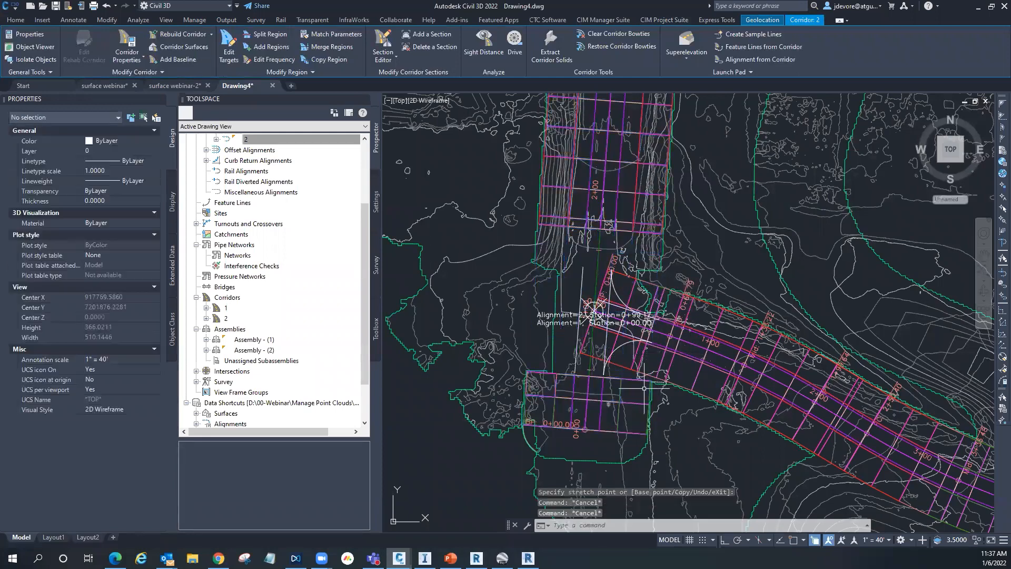
Step: Look at the Create Intersection command and select the southeast curb return alignment at the road intersection
scroll(622, 321, "up", 3)
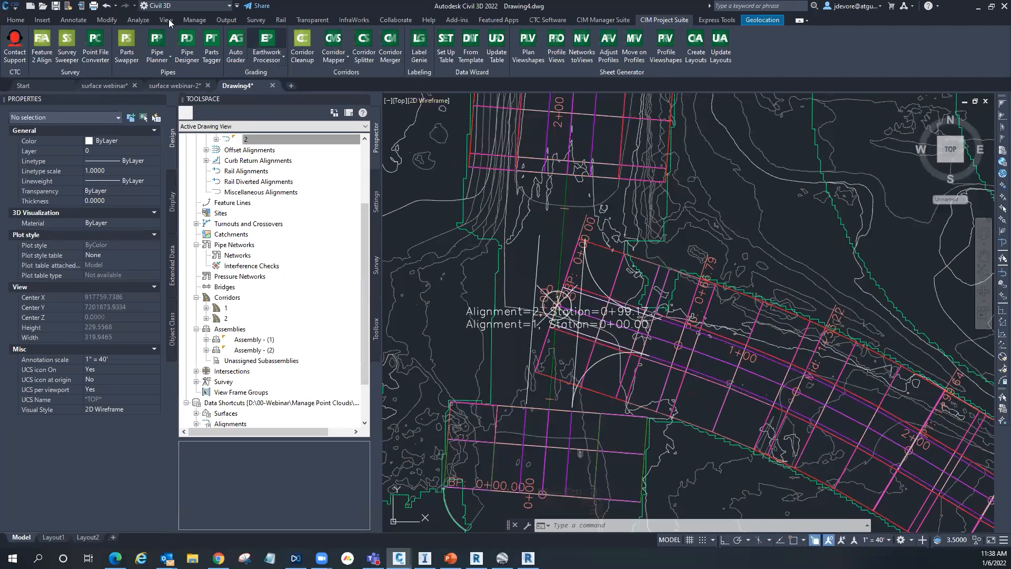
left_click(15, 20)
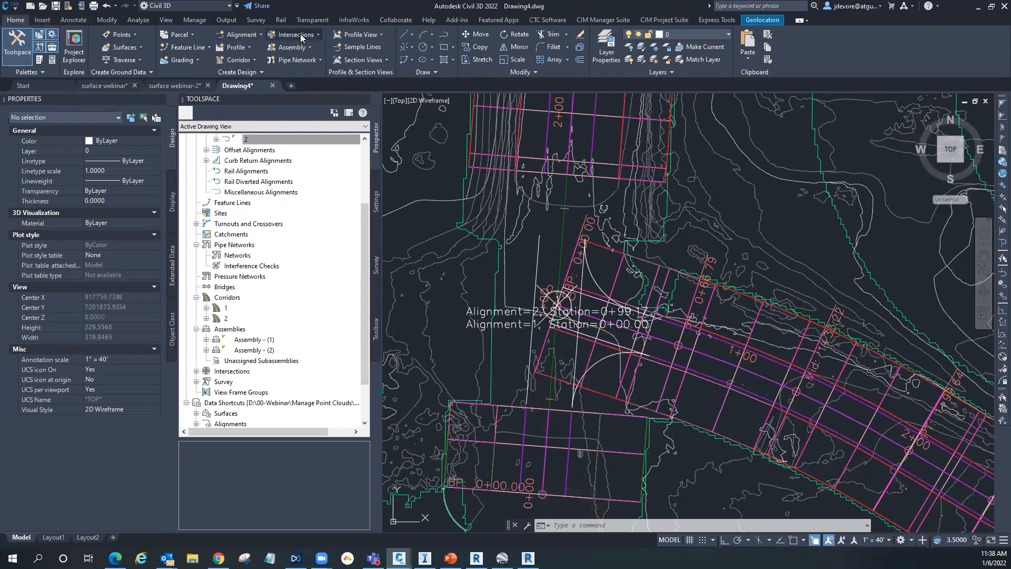
left_click(315, 36)
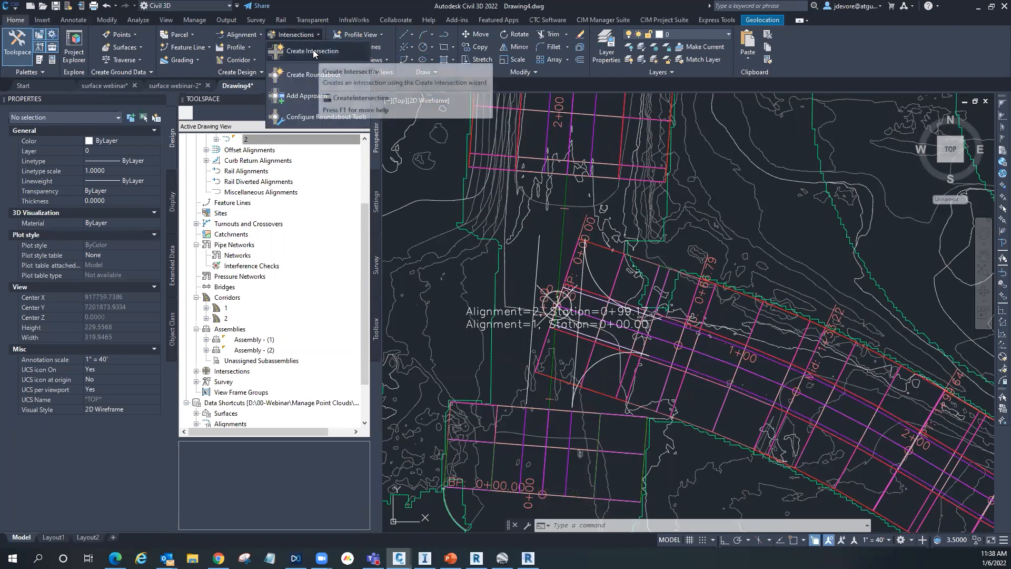
left_click(314, 51)
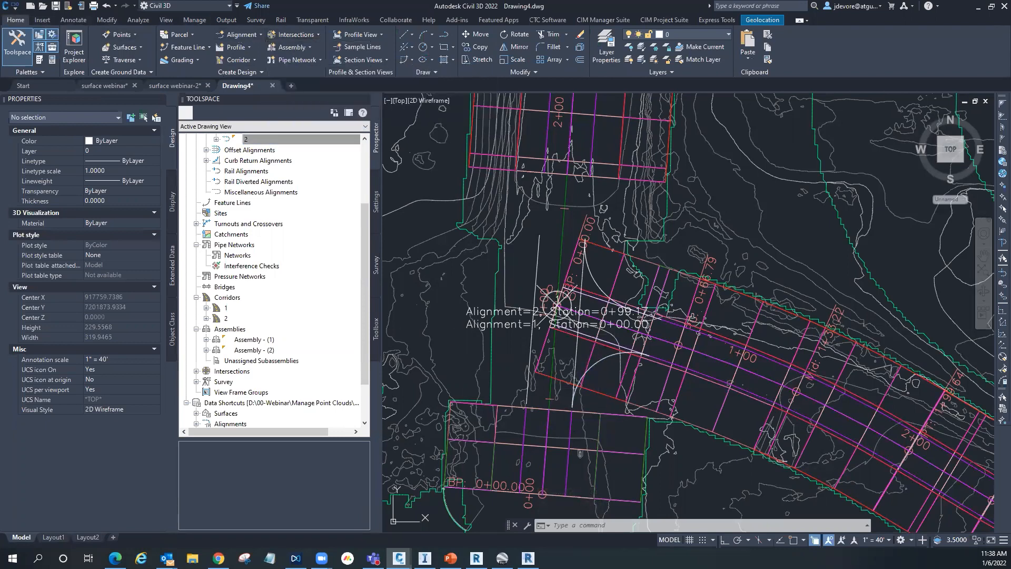
left_click(586, 391)
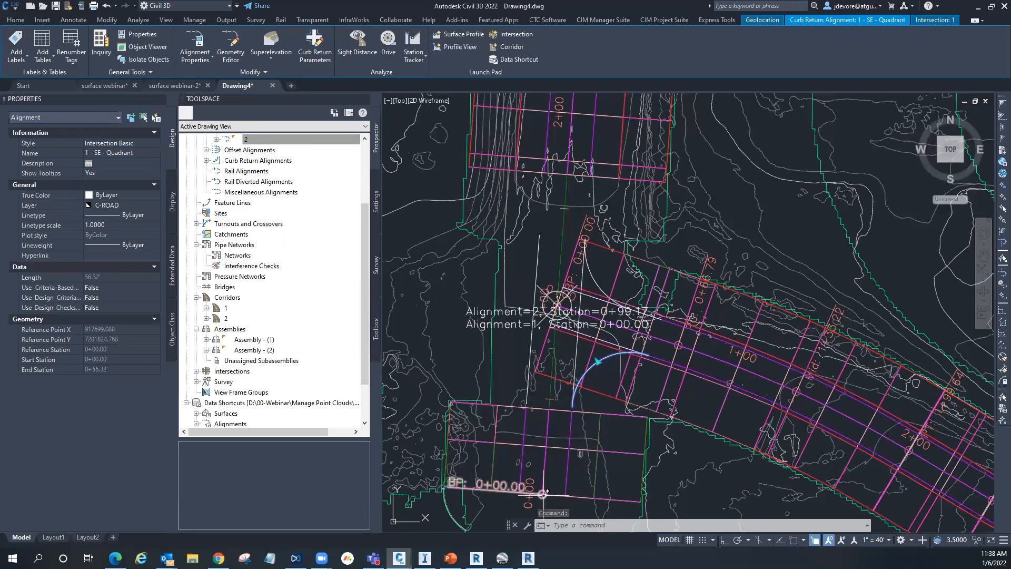
Step: Switch to InfraWorks, move in on the road intersection, and display the DesignChanges proposal
left_click(425, 558)
scroll(172, 291, "up", 5)
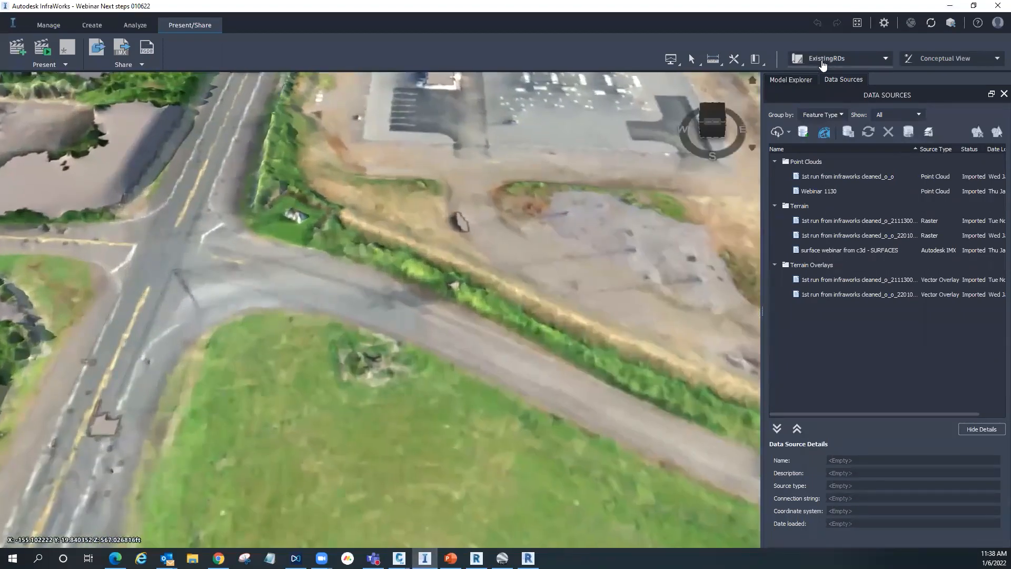
left_click(823, 59)
left_click(824, 75)
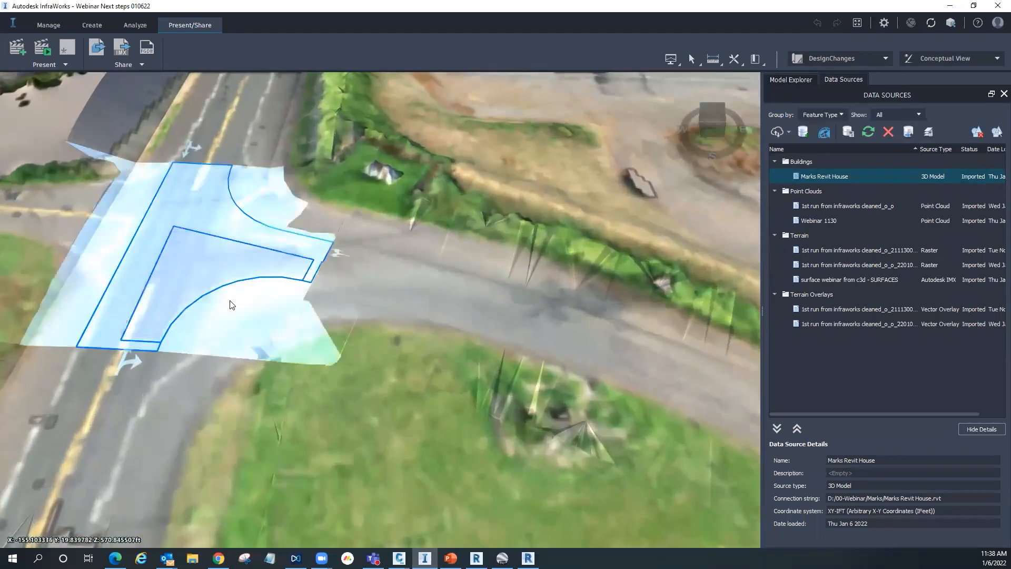
Step: Select the road intersection's southeast turning zone and enlarge its curb return radius to about 60 feet
left_click(236, 291)
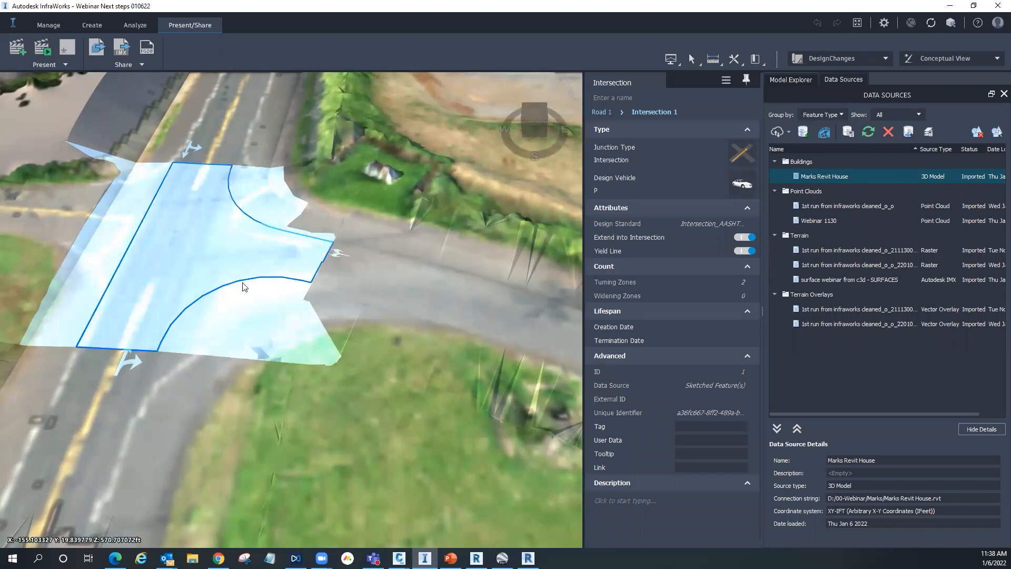
left_click(221, 285)
left_click_drag(220, 286, 238, 330)
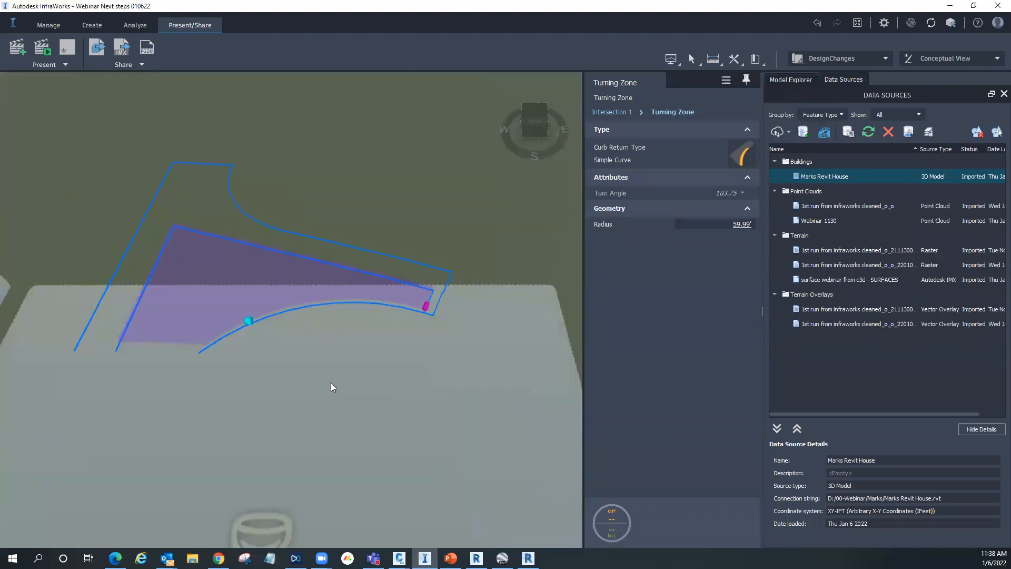
left_click_drag(331, 382, 453, 401)
Step: Enlarge the intersection's northeast turning zone to a curb return radius of about 68 feet and clear the selection
scroll(453, 401, "down", 1)
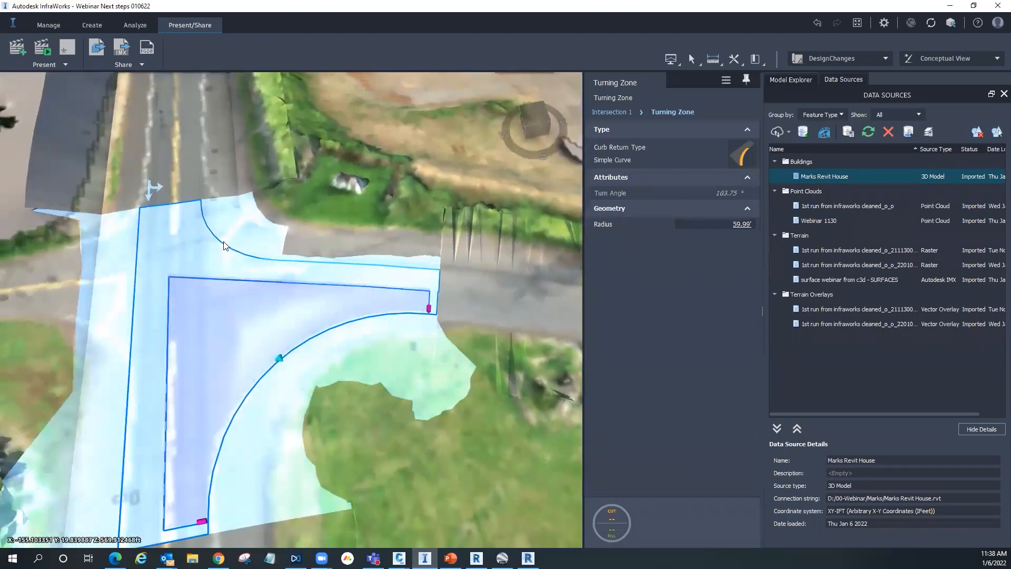
scroll(220, 245, "down", 1)
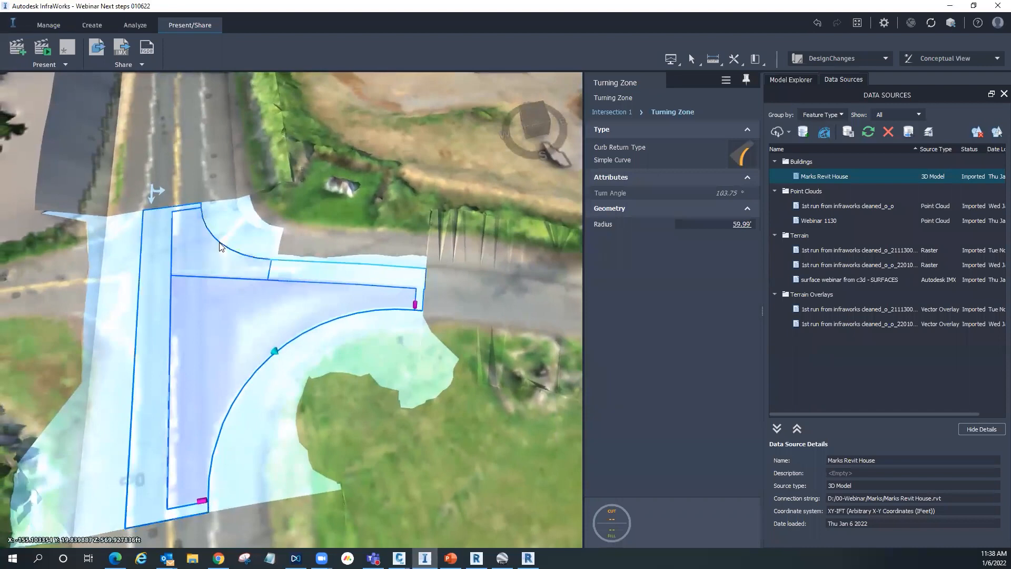
left_click(220, 245)
left_click_drag(220, 245, 243, 246)
left_click_drag(362, 316, 358, 319)
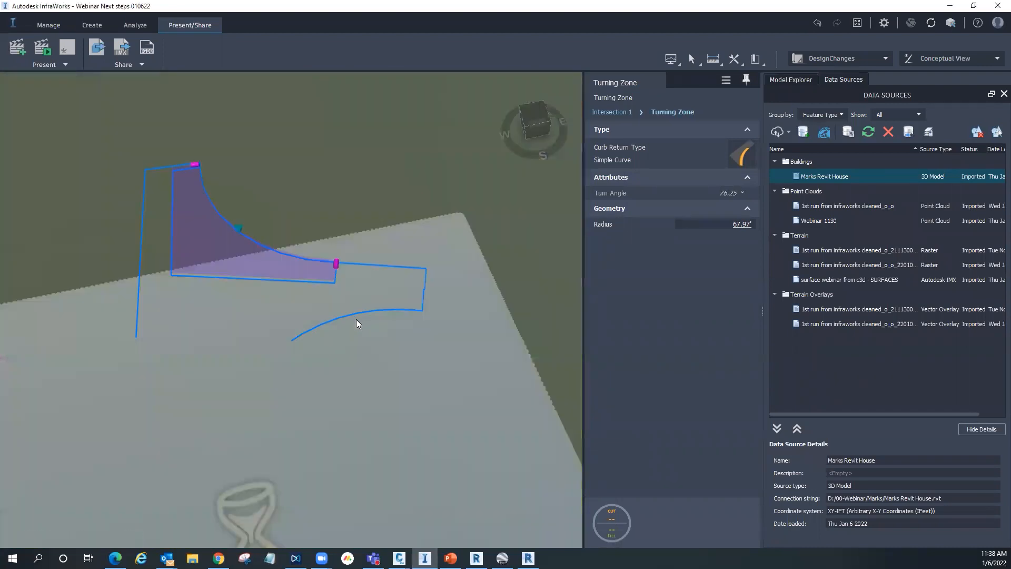
key("Escape")
key("Escape")
Step: Switch to Drawing4 in Civil 3D, clear the curb return alignment selection, and show the whole site
scroll(345, 349, "down", 4)
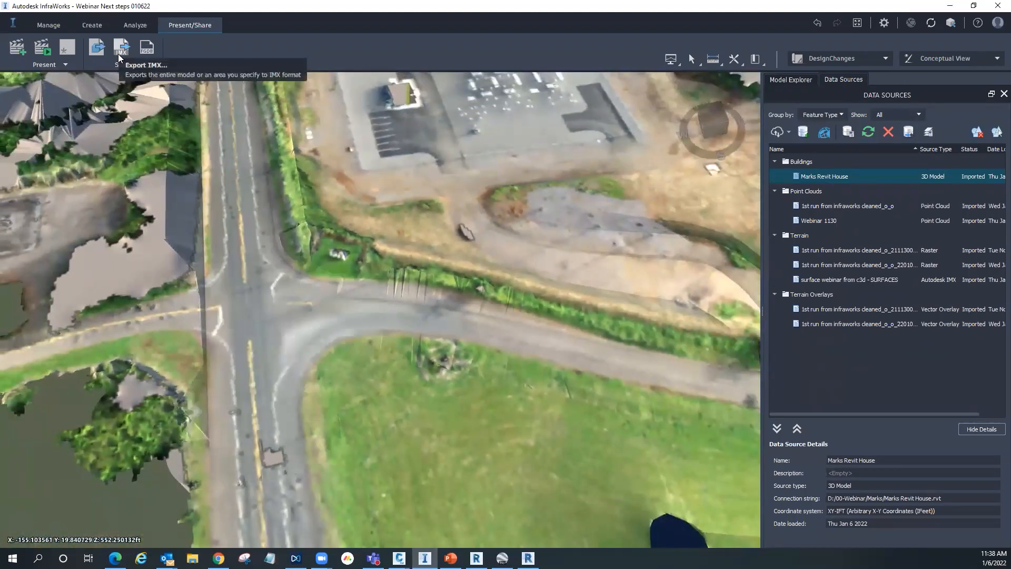
scroll(347, 392, "down", 1)
left_click_drag(347, 392, 280, 286)
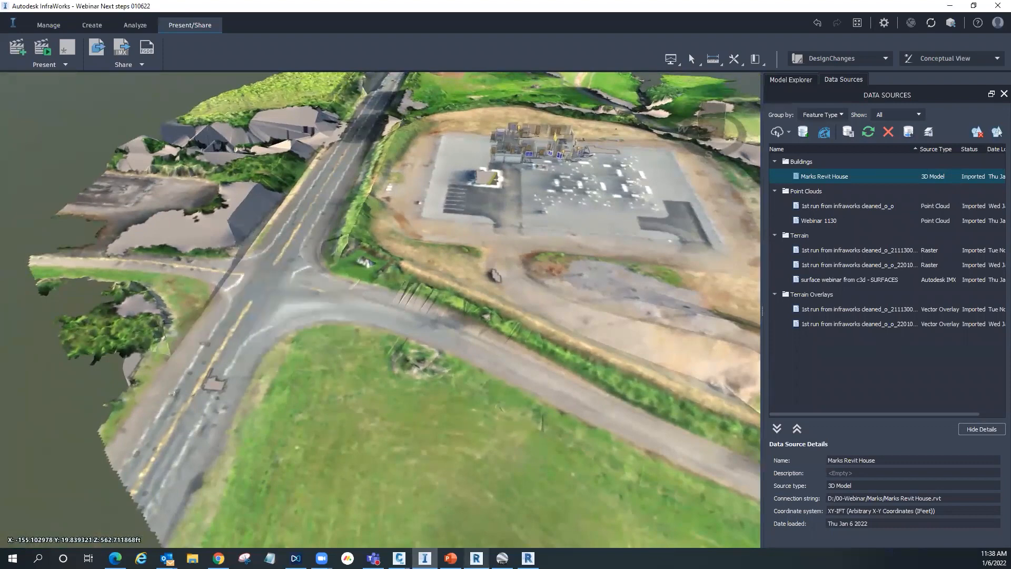
mouse_move(398, 559)
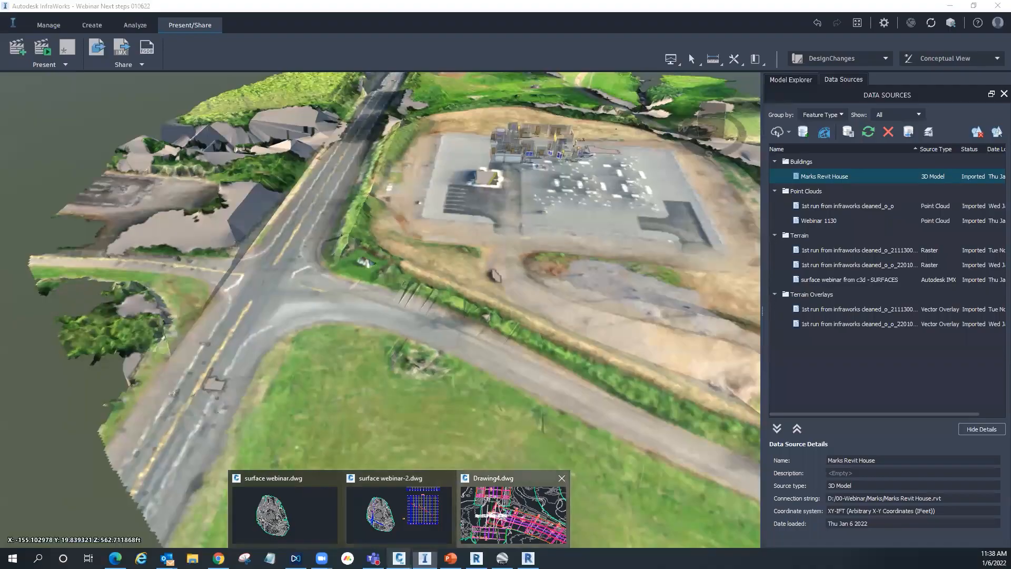
left_click(493, 503)
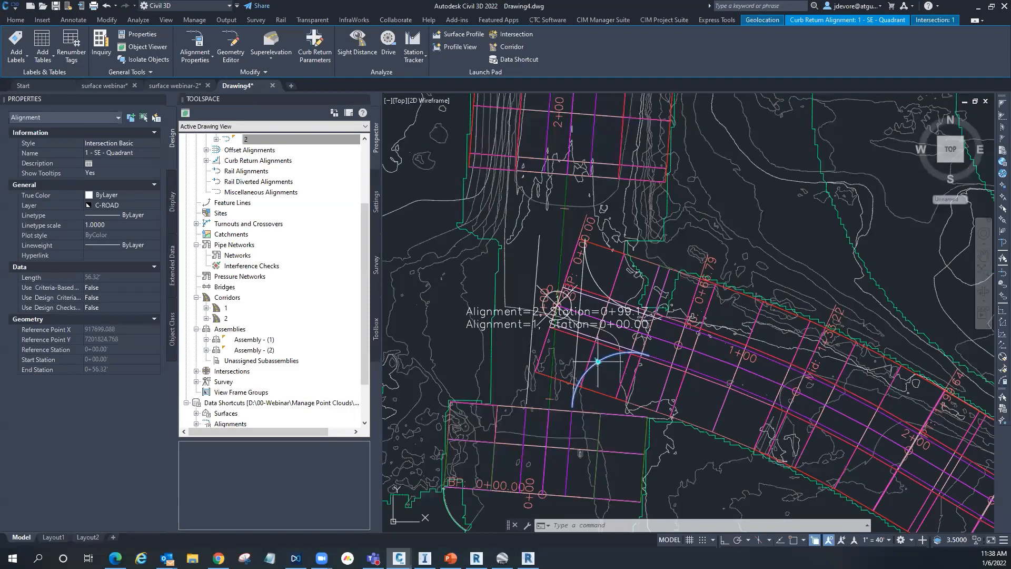
key("Escape")
key("Escape")
key("Escape")
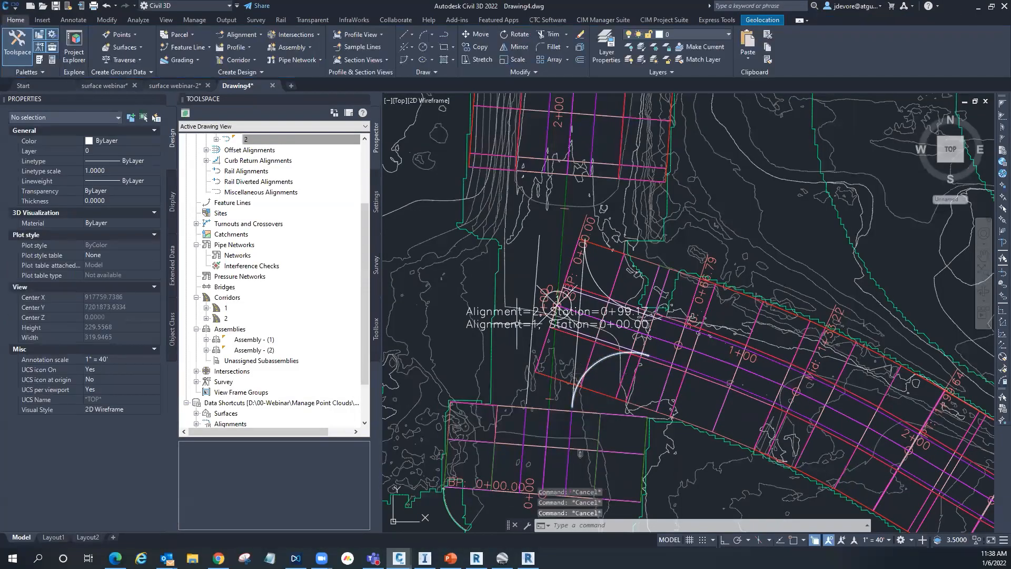
scroll(527, 306, "down", 3)
scroll(528, 306, "down", 8)
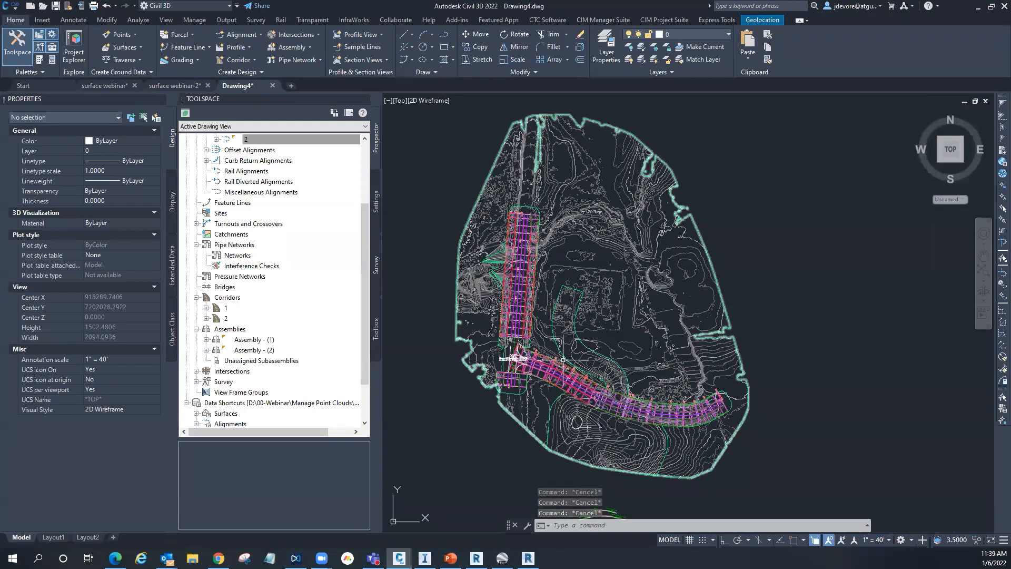
Step: Create a new drawing and import WebinarExisting.imx into it from the IMX Exports folder
left_click(290, 86)
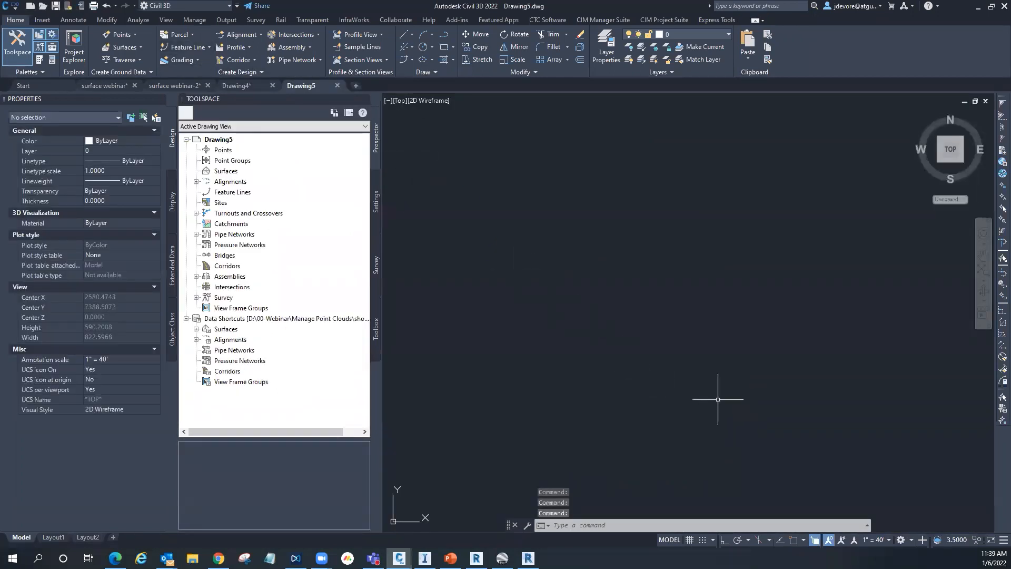
left_click(356, 21)
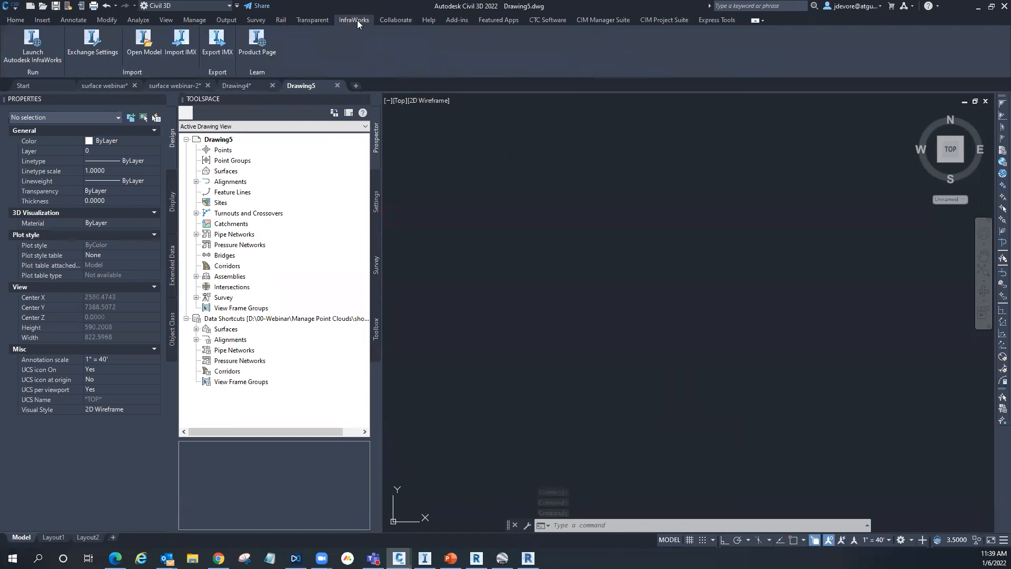
left_click(181, 45)
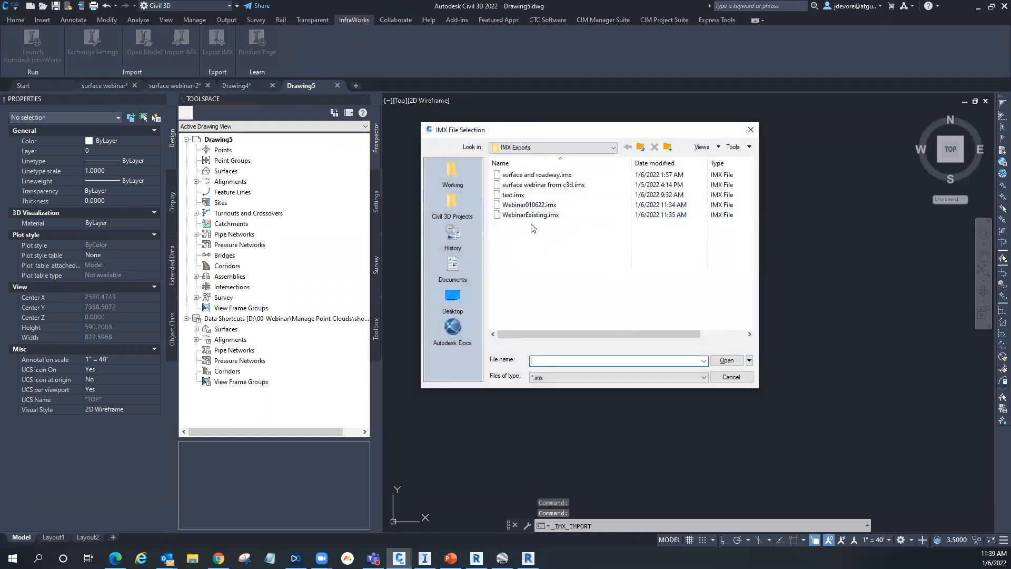
left_click(531, 215)
left_click(726, 360)
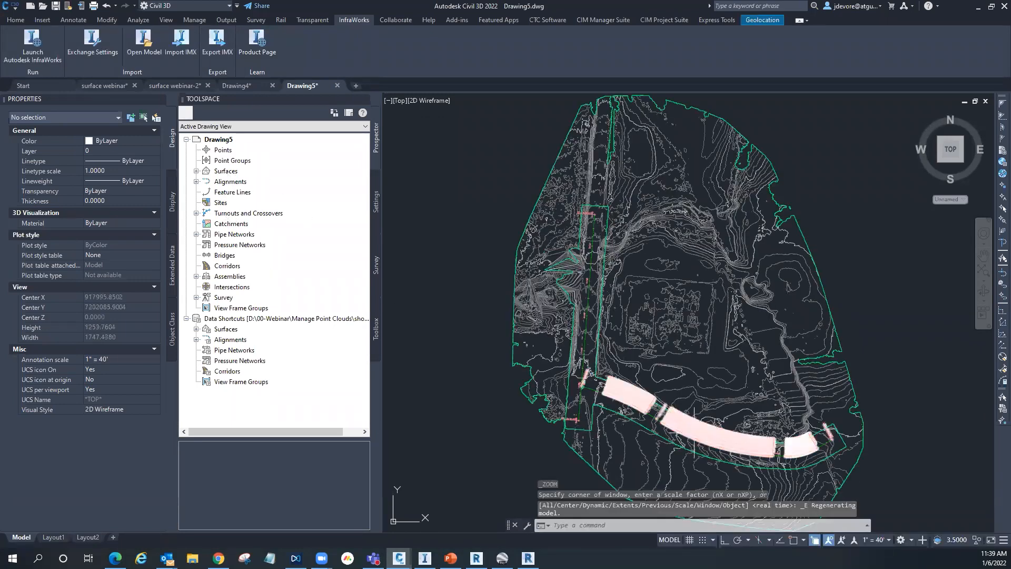
Step: Examine the imported curved road alignment and the area where it meets the north-south road
scroll(651, 437, "up", 3)
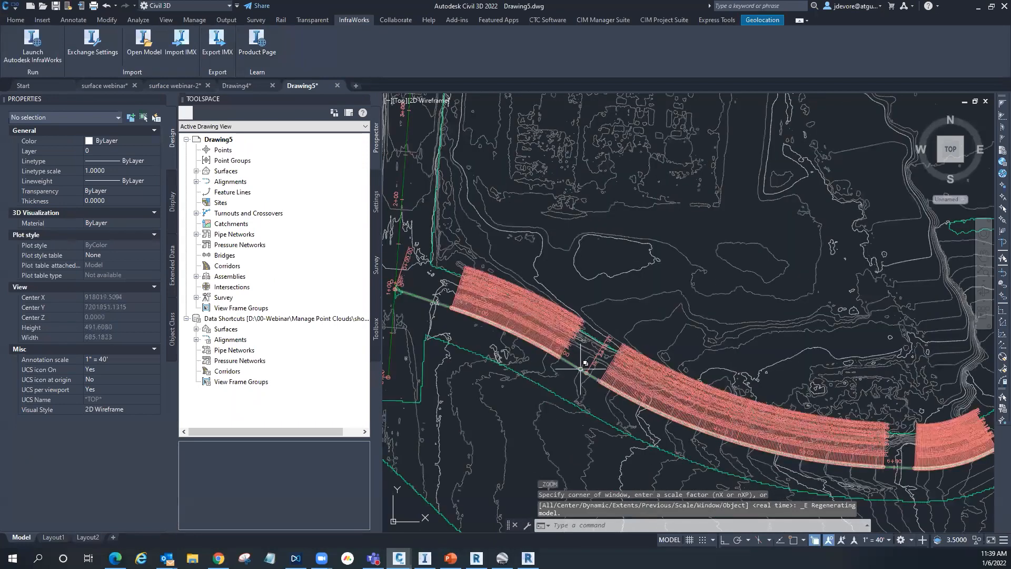
left_click(579, 367)
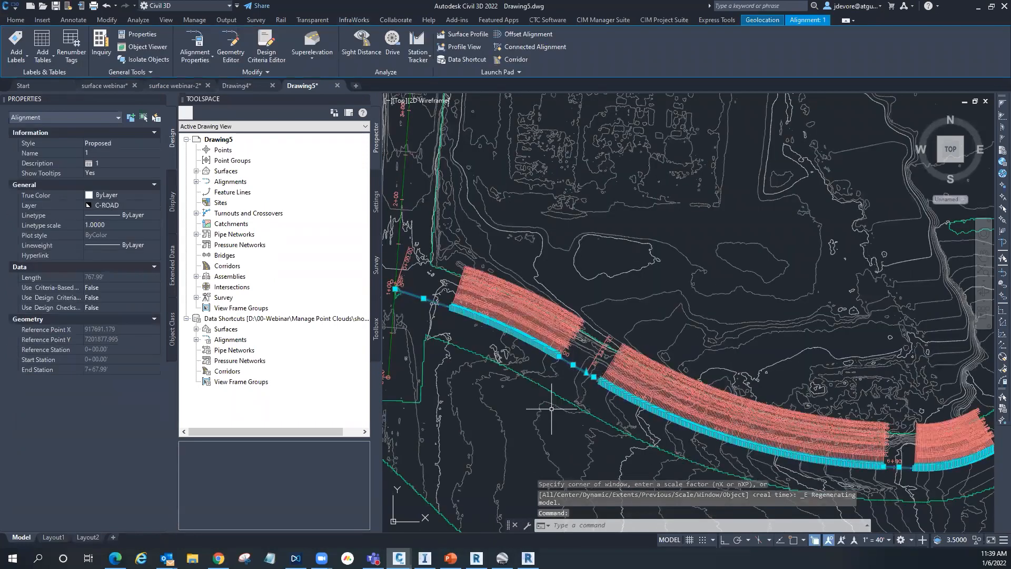
key("Escape")
key("Escape")
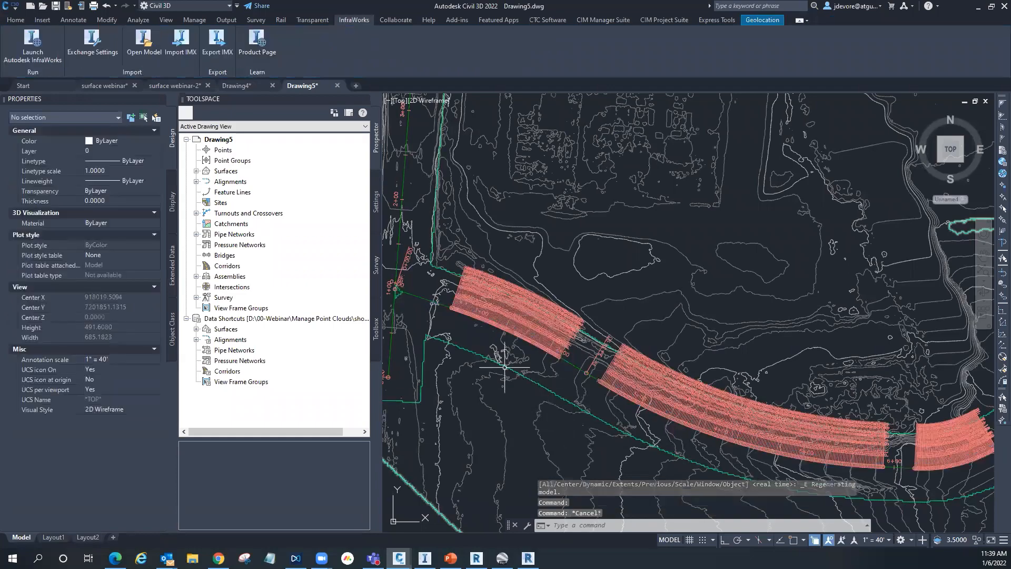
scroll(552, 381, "down", 2)
scroll(480, 341, "up", 2)
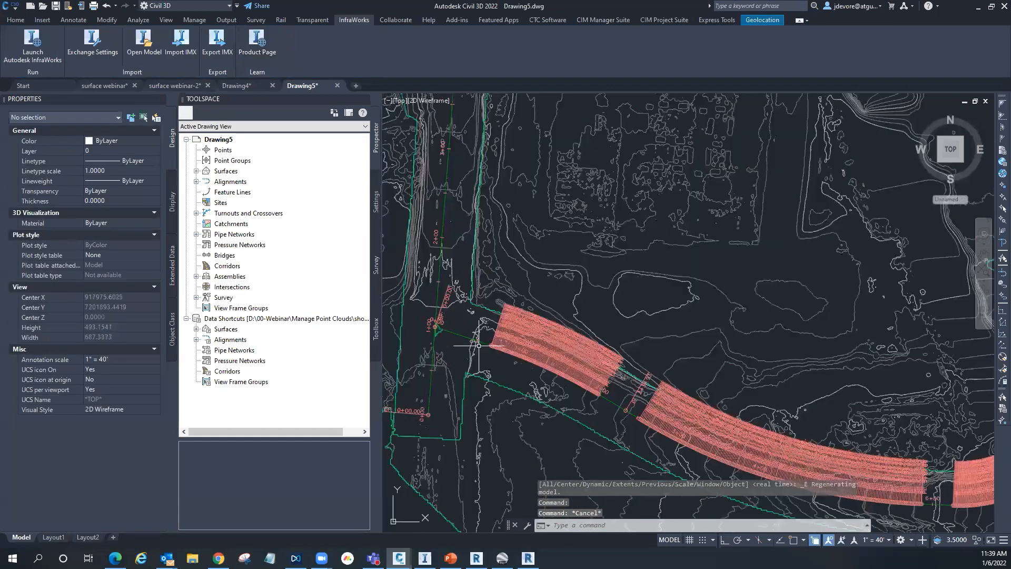
scroll(448, 312, "down", 4)
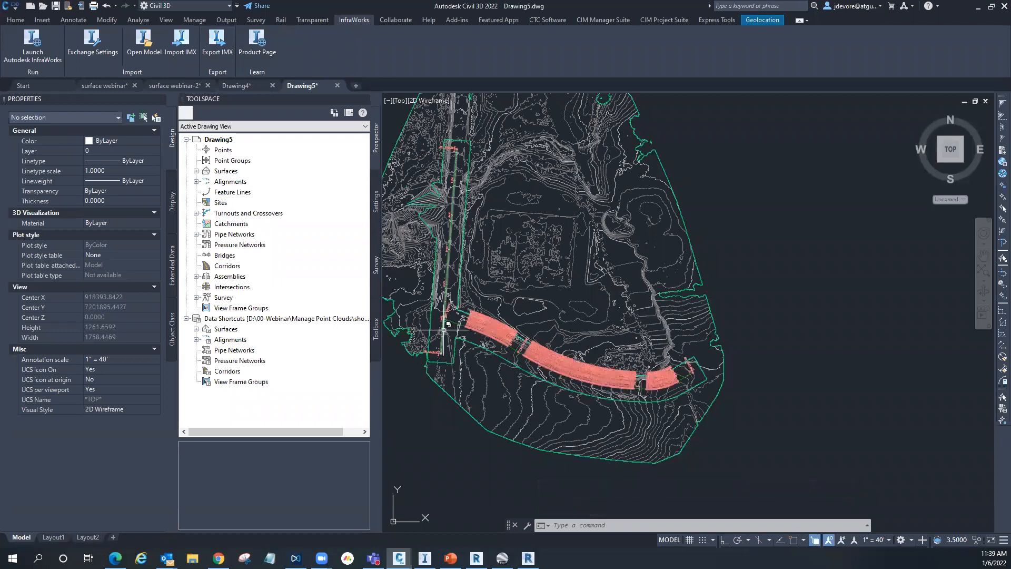
scroll(456, 343, "up", 4)
scroll(458, 346, "down", 3)
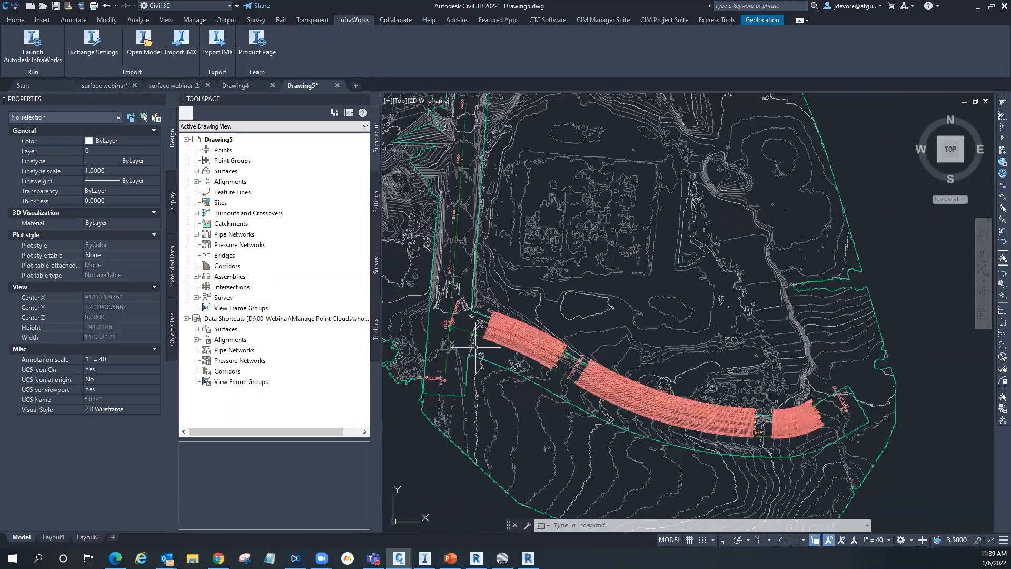
Step: Check the new drawing's alignment, corridor and assembly collections for imported objects
left_click(460, 380)
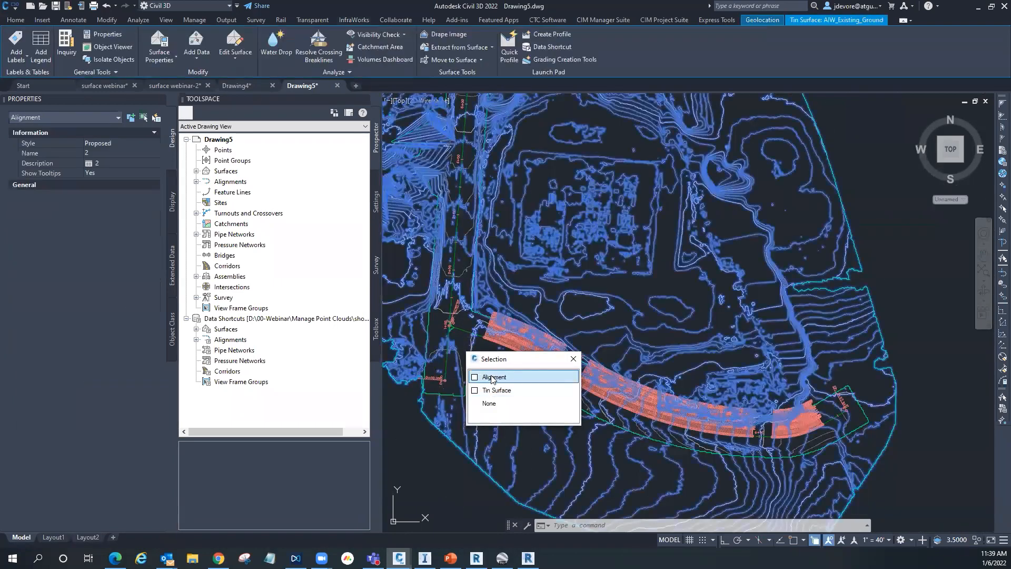
key("Escape")
key("Escape")
left_click(197, 182)
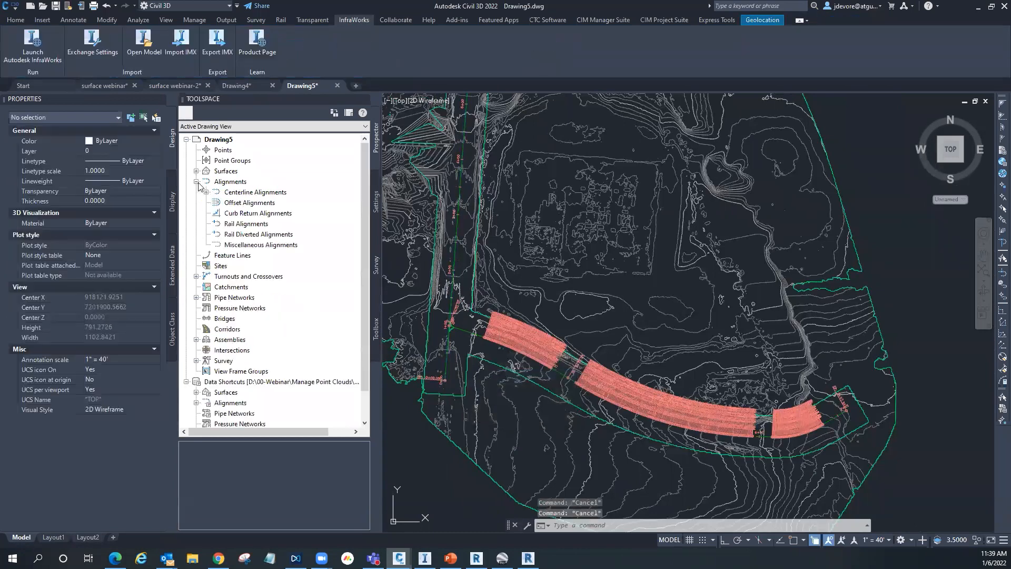
left_click(220, 330)
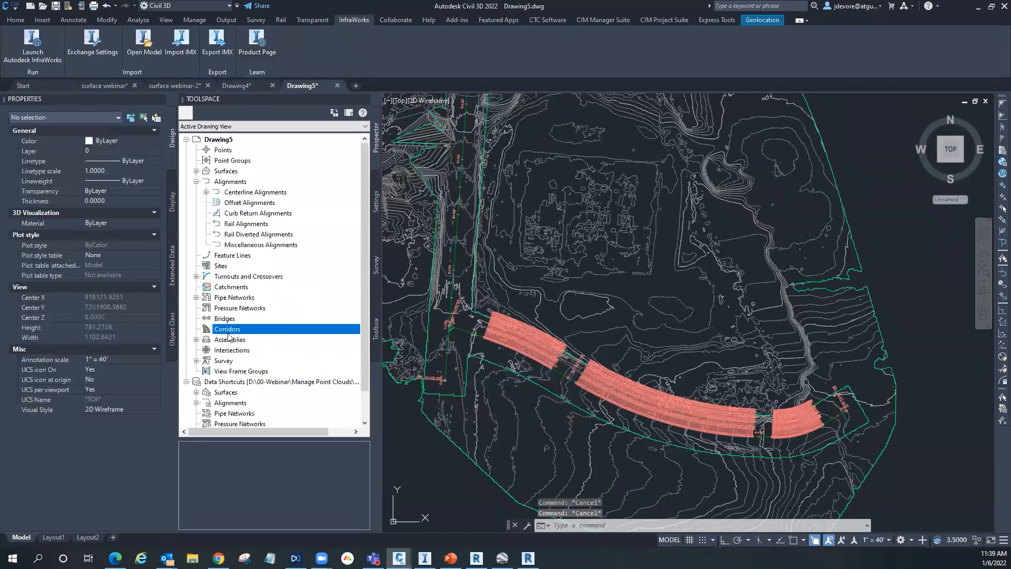
left_click(196, 340)
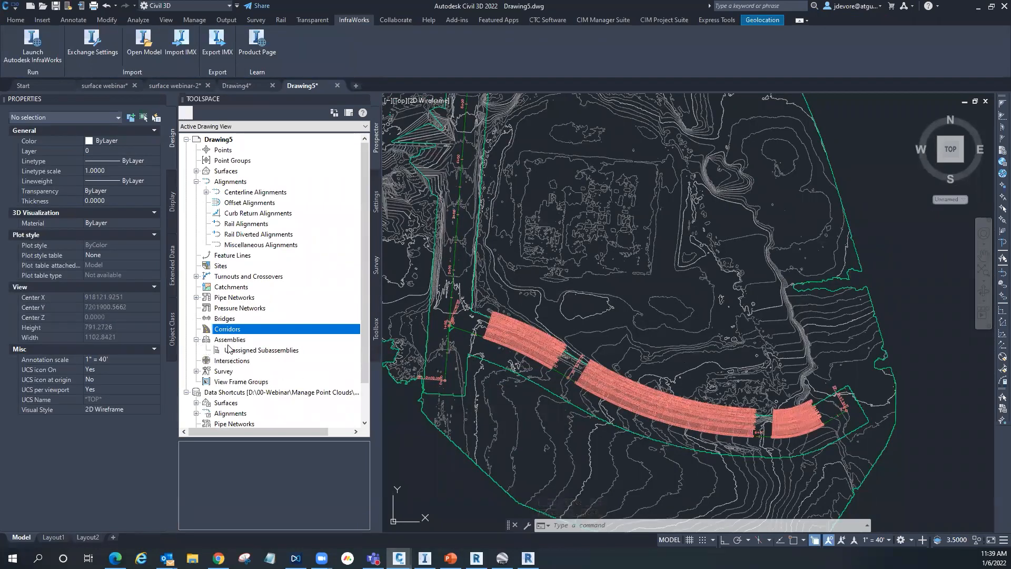
Step: Look over the full extents of the imported site and switch to the Summary slide in PowerPoint
scroll(627, 260, "down", 5)
scroll(628, 260, "up", 6)
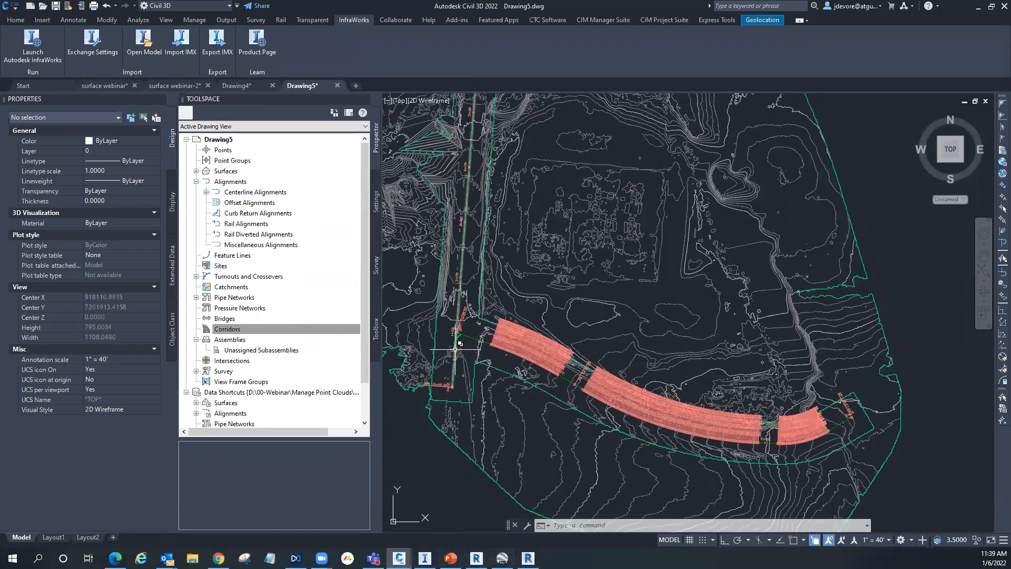
mouse_move(455, 349)
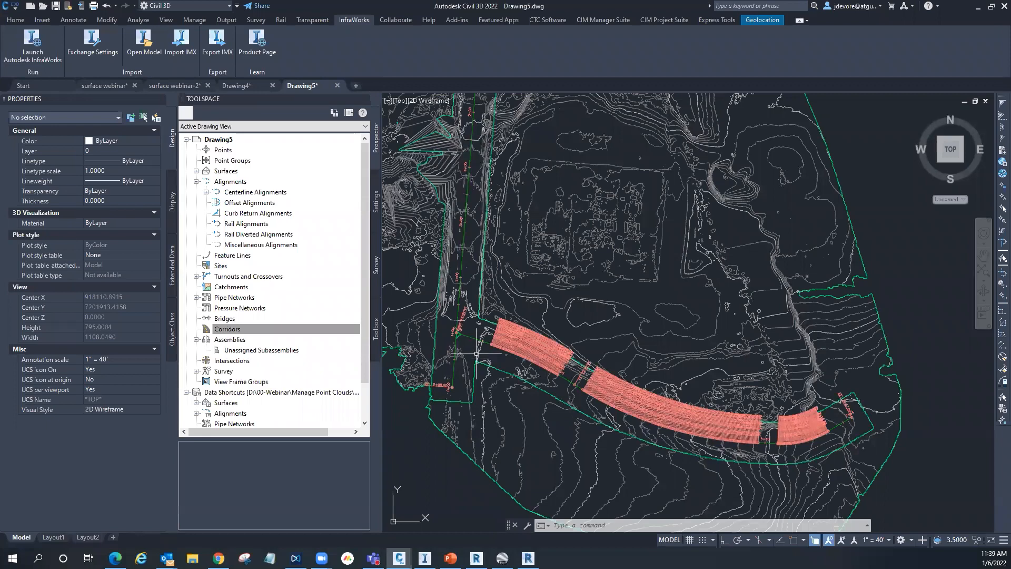
scroll(502, 377, "down", 2)
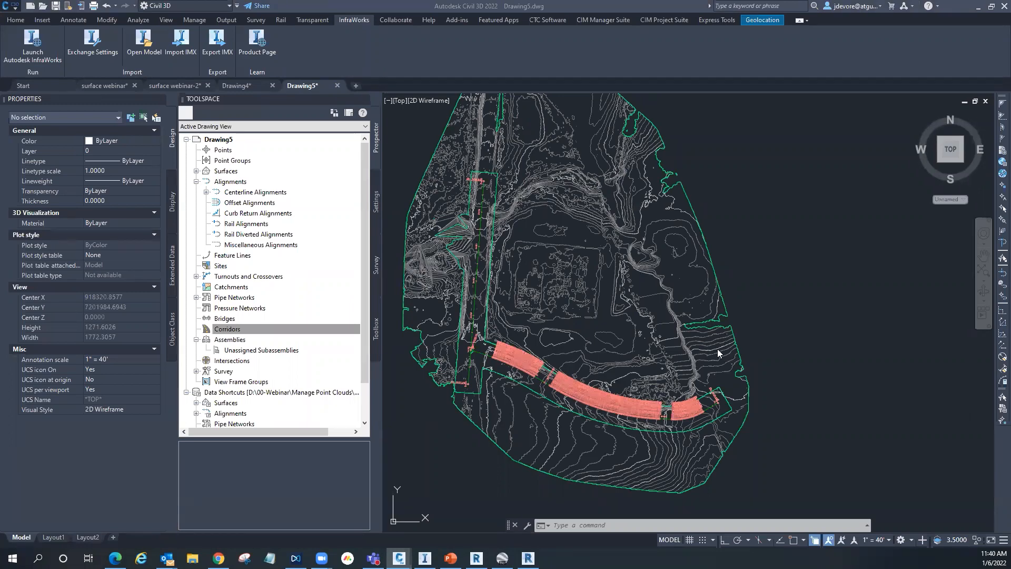
scroll(796, 380, "down", 5)
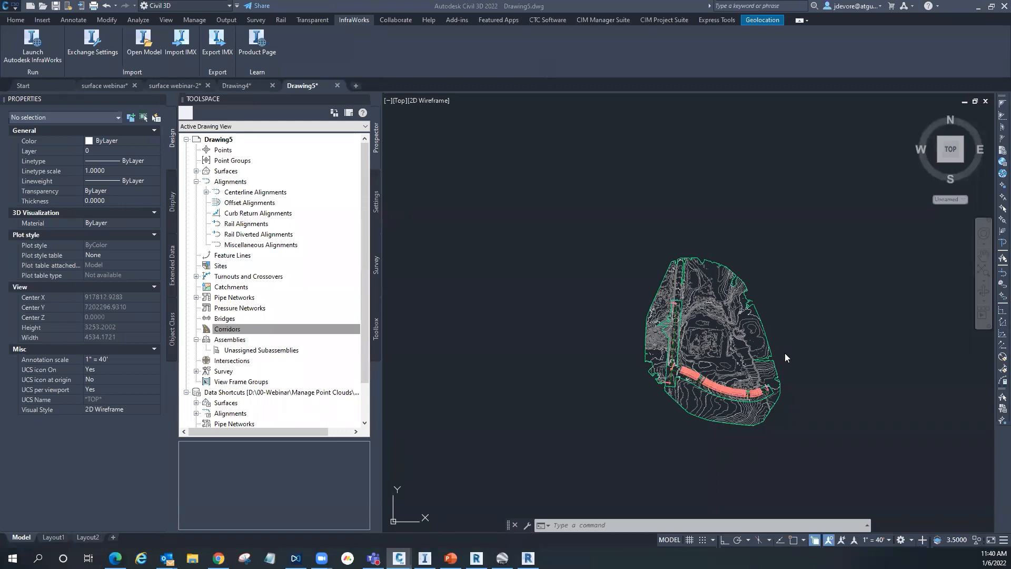
scroll(787, 343, "up", 2)
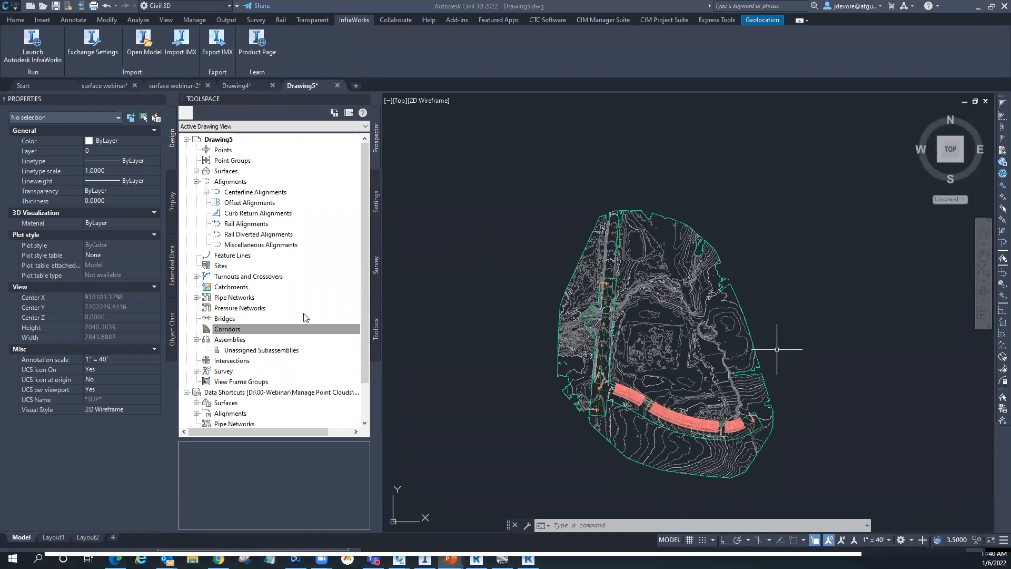
left_click(495, 423)
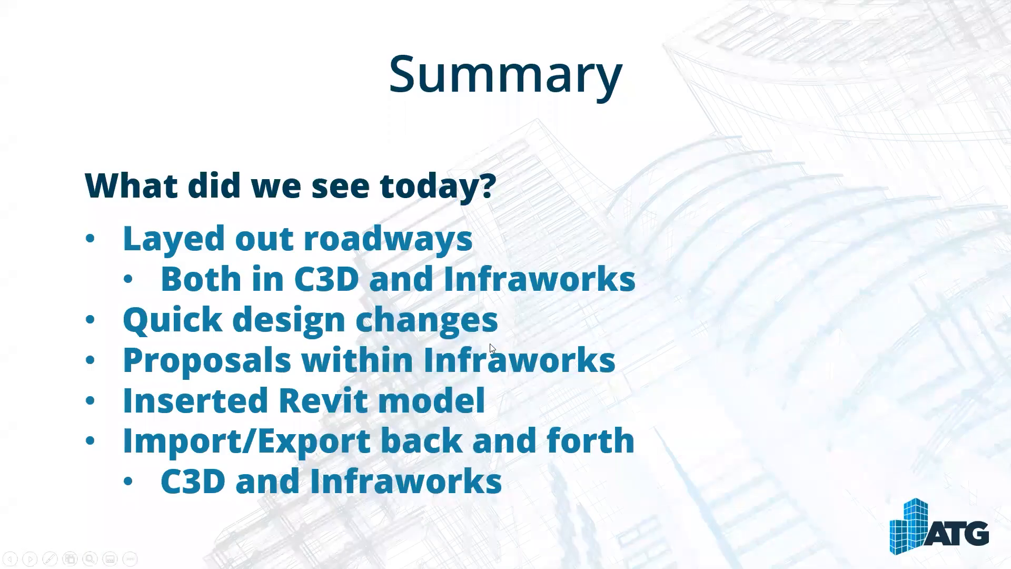
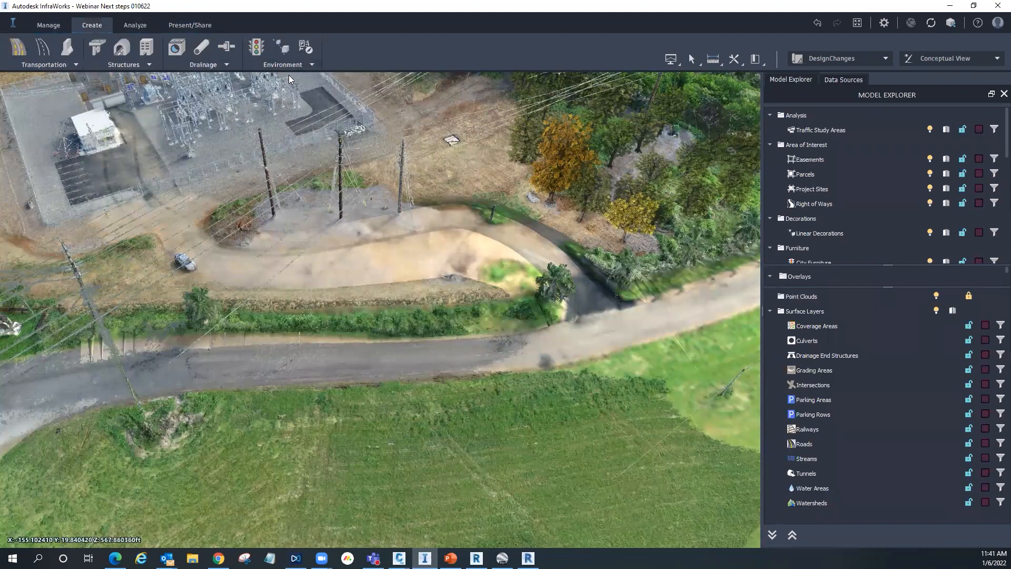
left_click(283, 63)
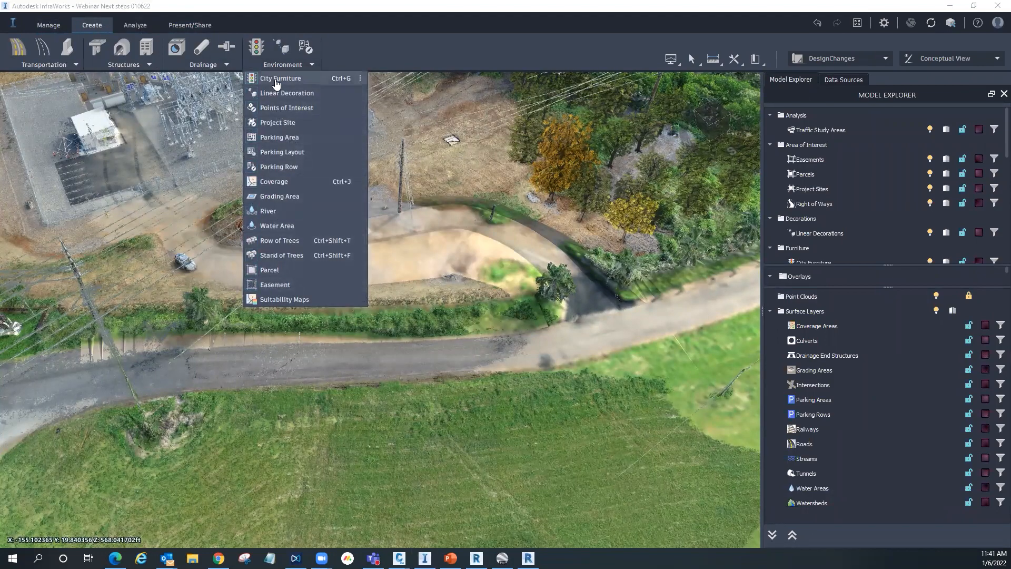
left_click(277, 79)
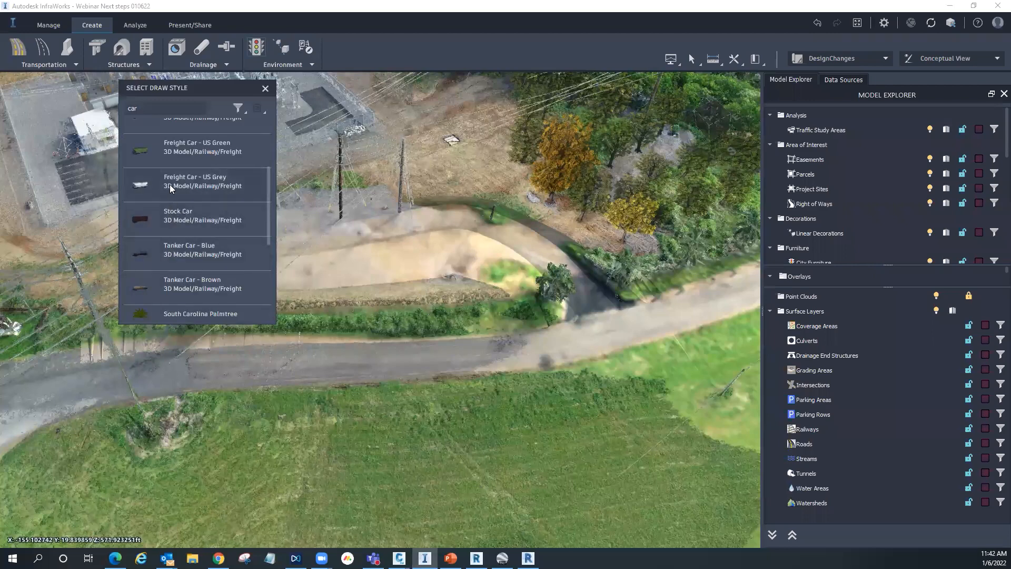
scroll(196, 277, "down", 4)
scroll(196, 279, "down", 1)
left_click(196, 231)
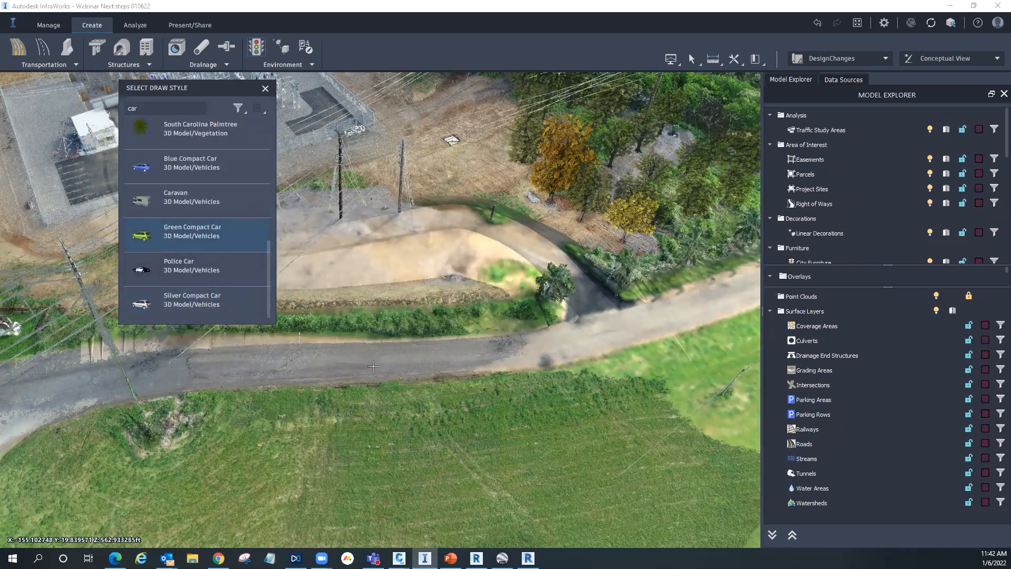
left_click(373, 365)
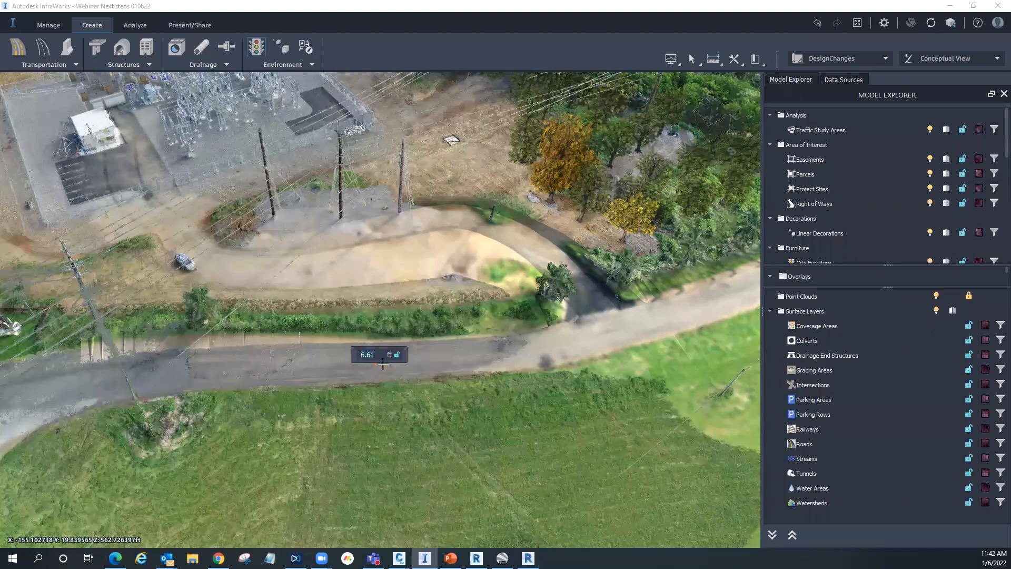
key("Escape")
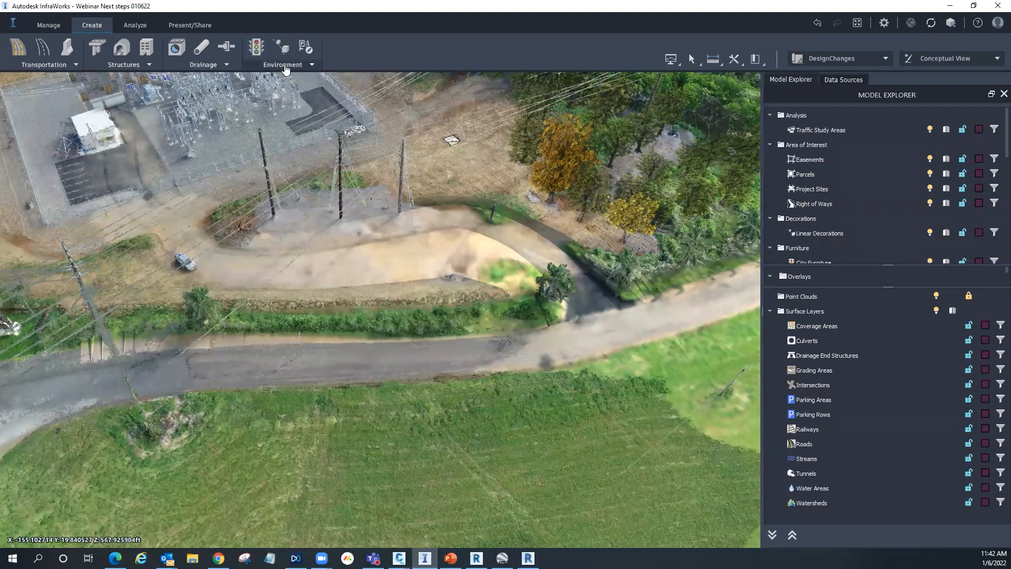
Step: Place a Green Compact Car from the 3D Model/Vehicles styles as city furniture on the paved road south of the substation
left_click(285, 69)
left_click(293, 254)
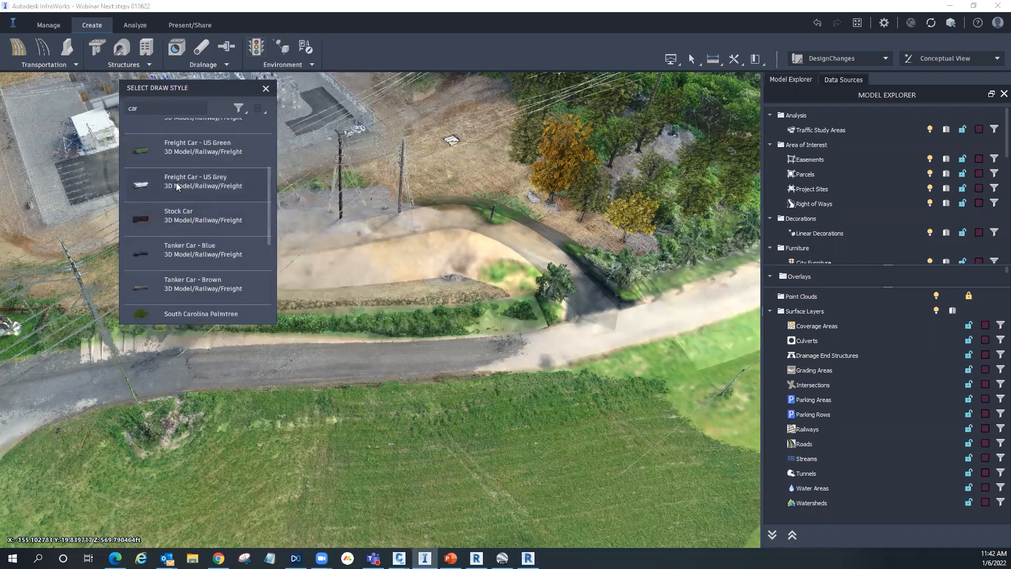
scroll(212, 269, "down", 2)
scroll(212, 271, "down", 4)
left_click(182, 243)
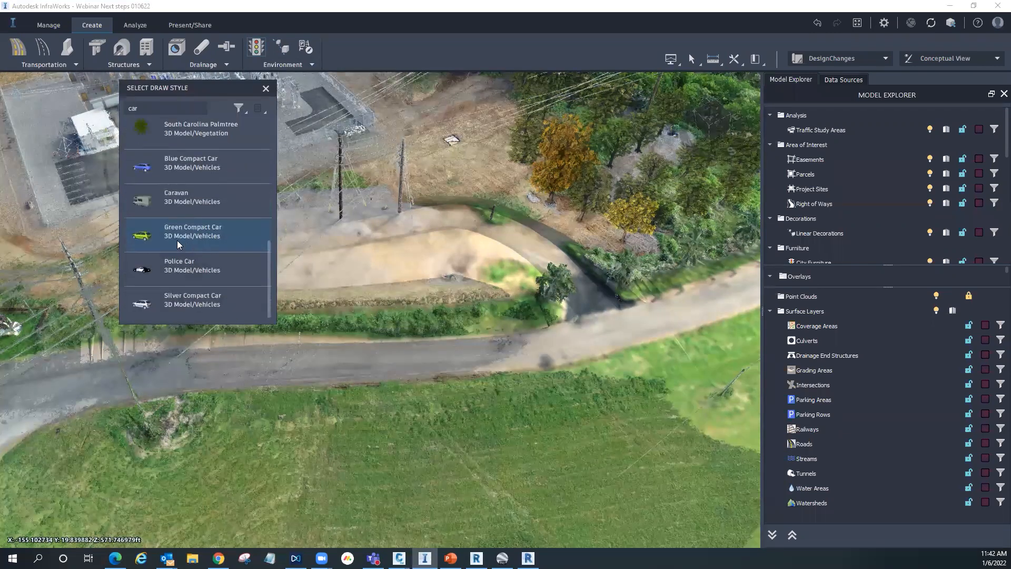
left_click(363, 366)
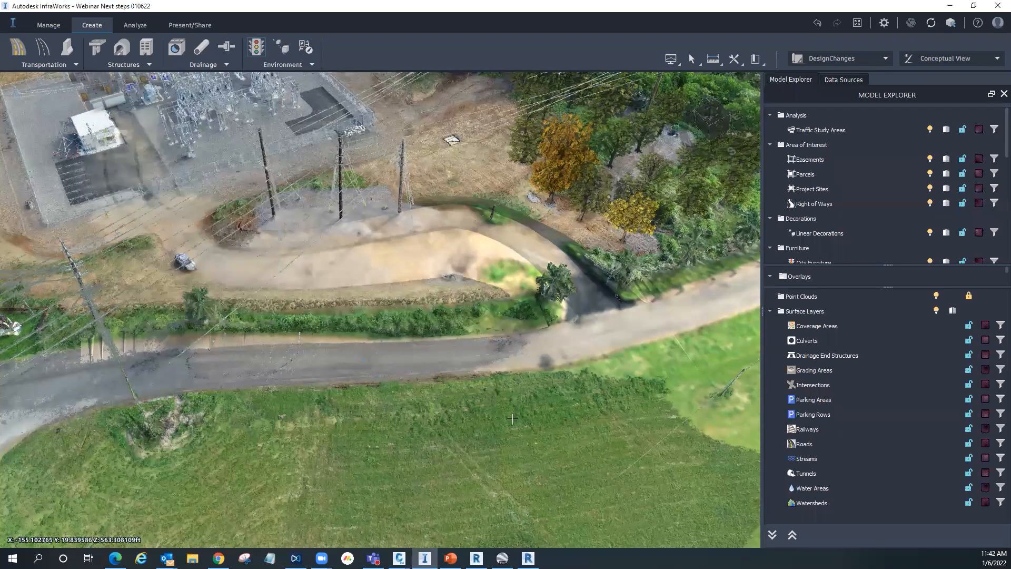
scroll(386, 354, "up", 5)
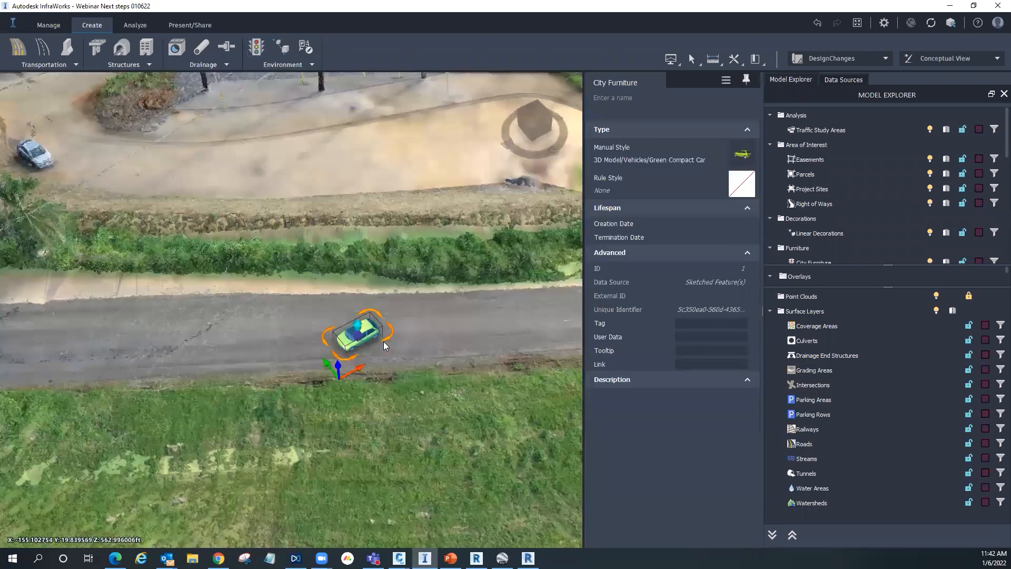
Step: Rotate the green car to follow the road, shift it into the lane and adjust its height to the pavement
left_click_drag(383, 341, 412, 349)
left_click_drag(339, 381, 386, 356)
middle_click_drag(471, 376, 374, 354)
scroll(376, 325, "up", 2)
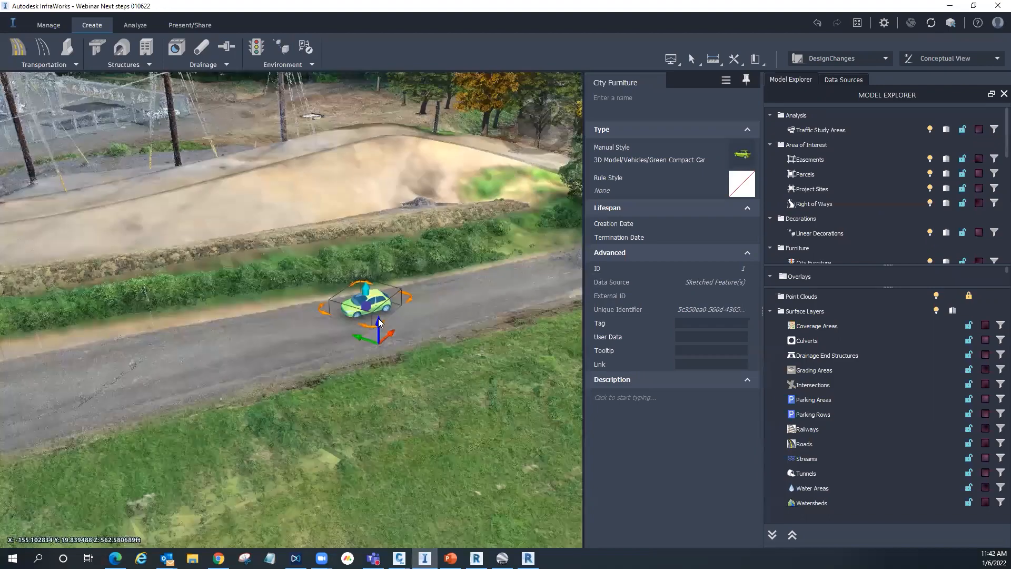
left_click_drag(376, 326, 378, 318)
scroll(409, 385, "down", 2)
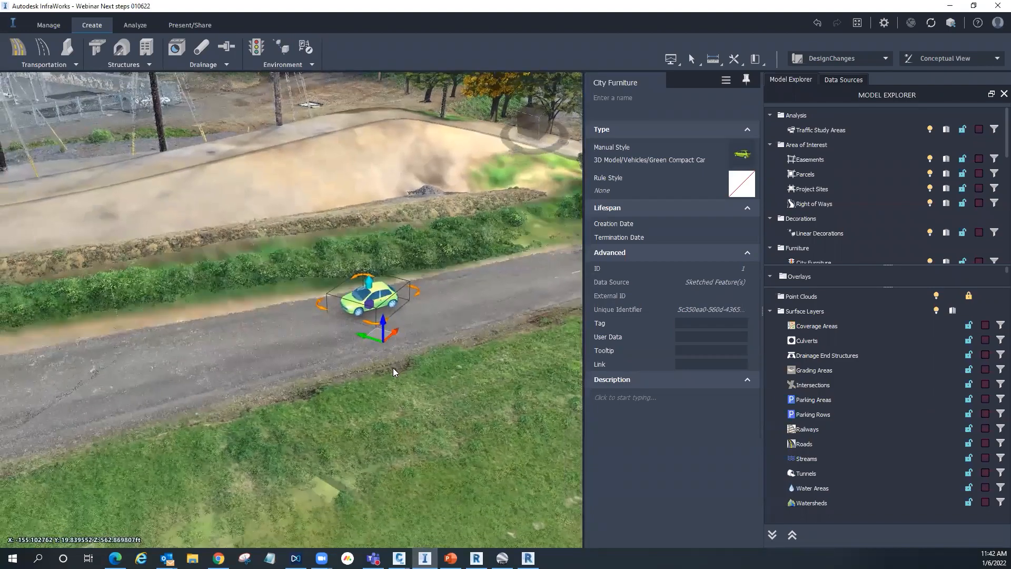
middle_click_drag(420, 387, 392, 426)
Step: Paste a copy of the green car into the grass field beside the road
left_click(427, 429)
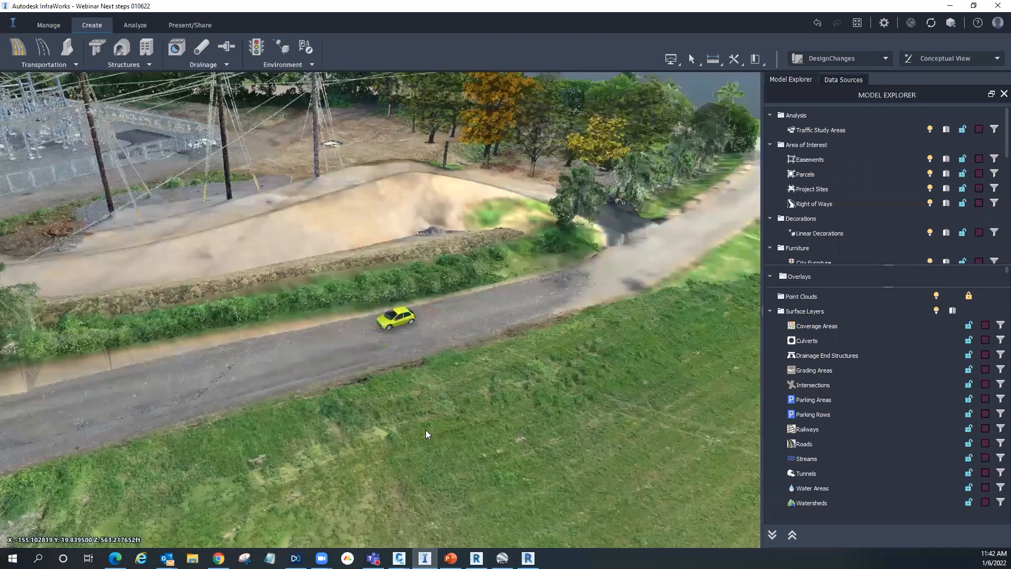
key("ctrl+v")
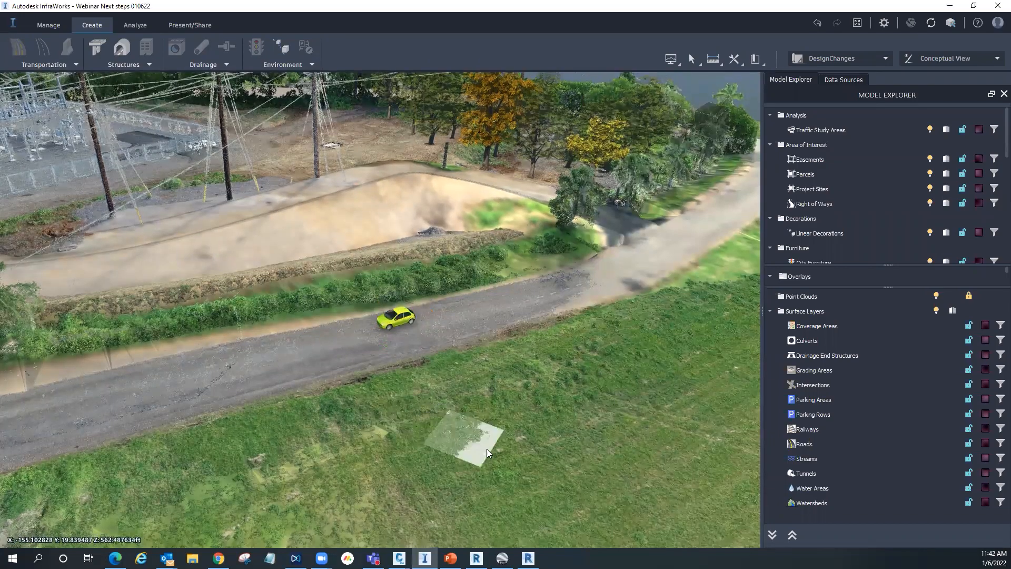
left_click(475, 437)
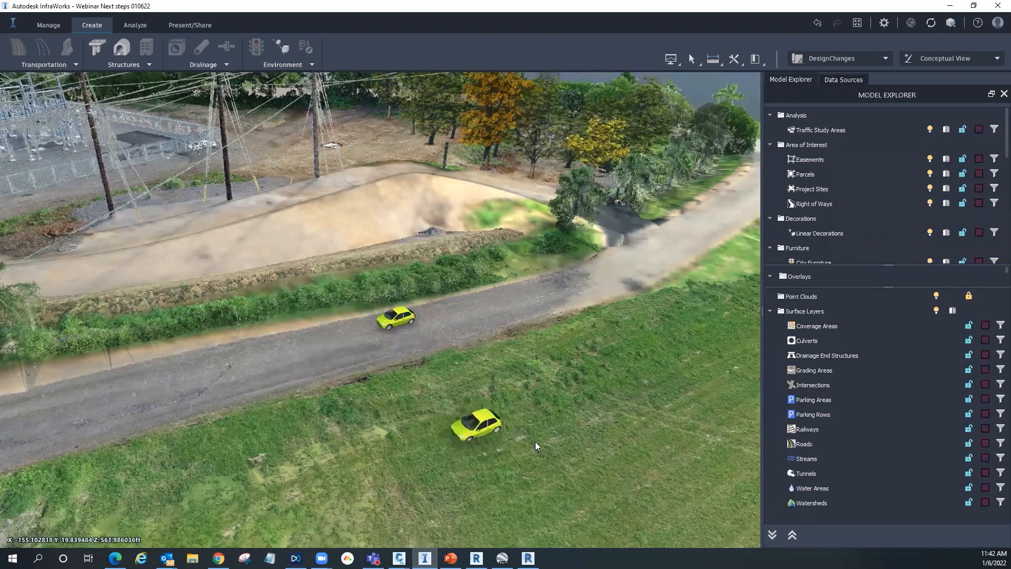
Step: Change the copied car's manual style to 3D Model/Vehicles/Blue Mountain Bike
left_click(480, 426)
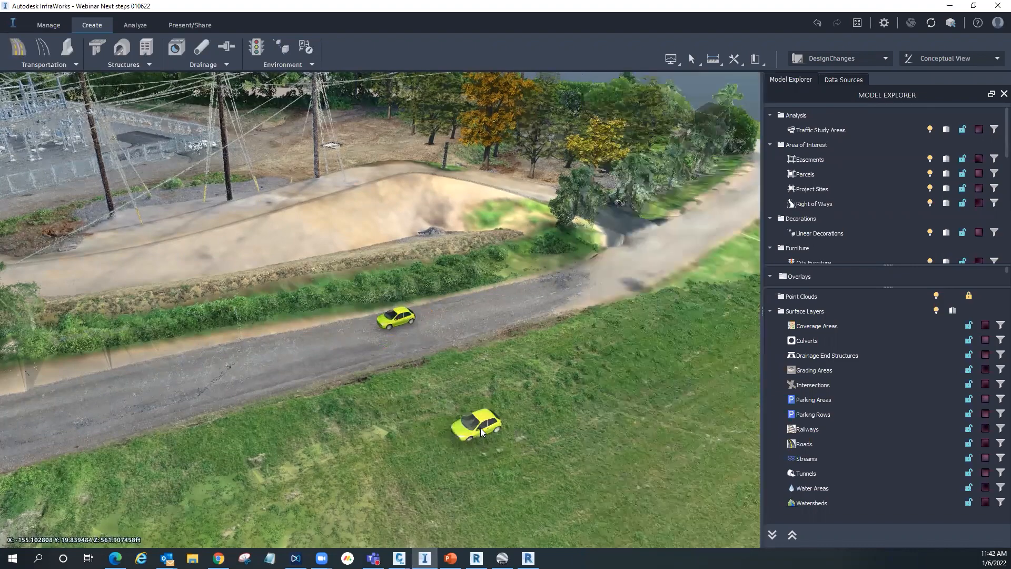
right_click(487, 426)
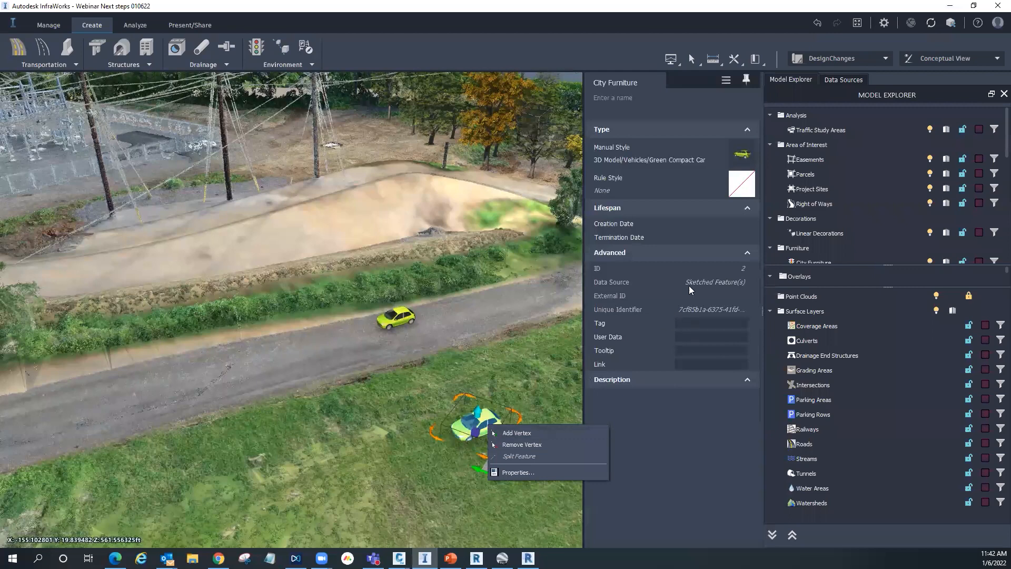
left_click(742, 154)
left_click(682, 198)
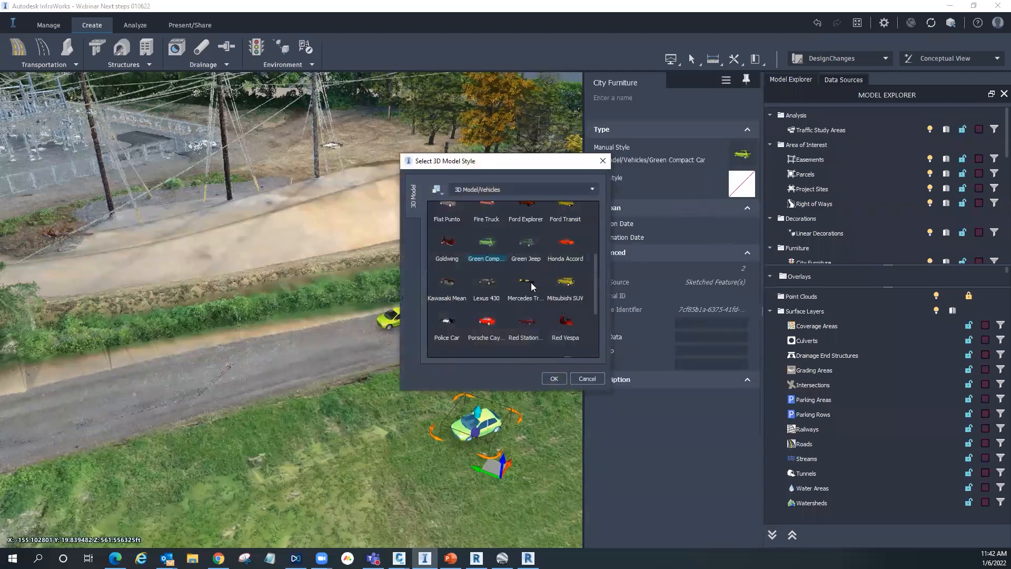
scroll(531, 282, "up", 3)
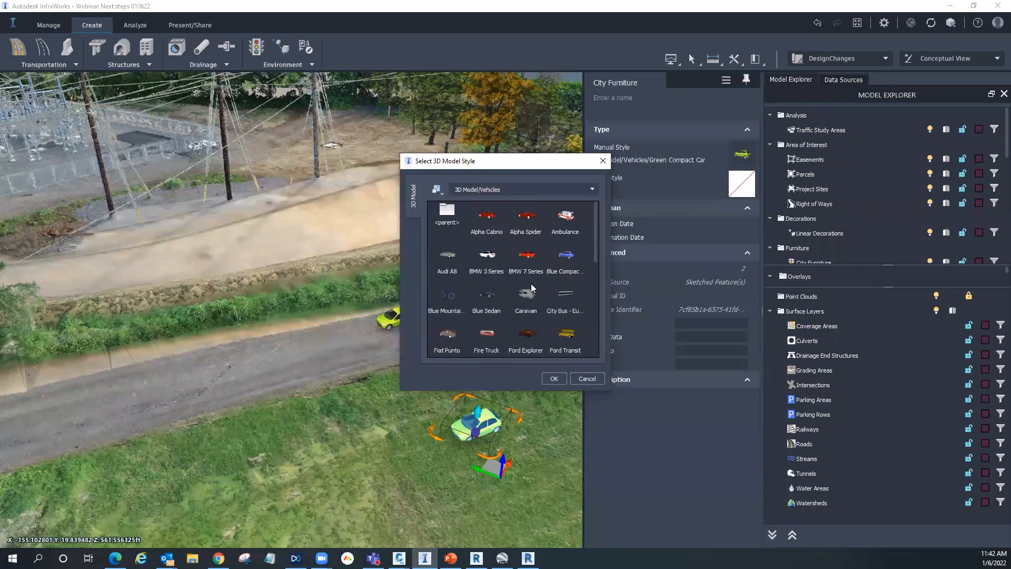
left_click(553, 378)
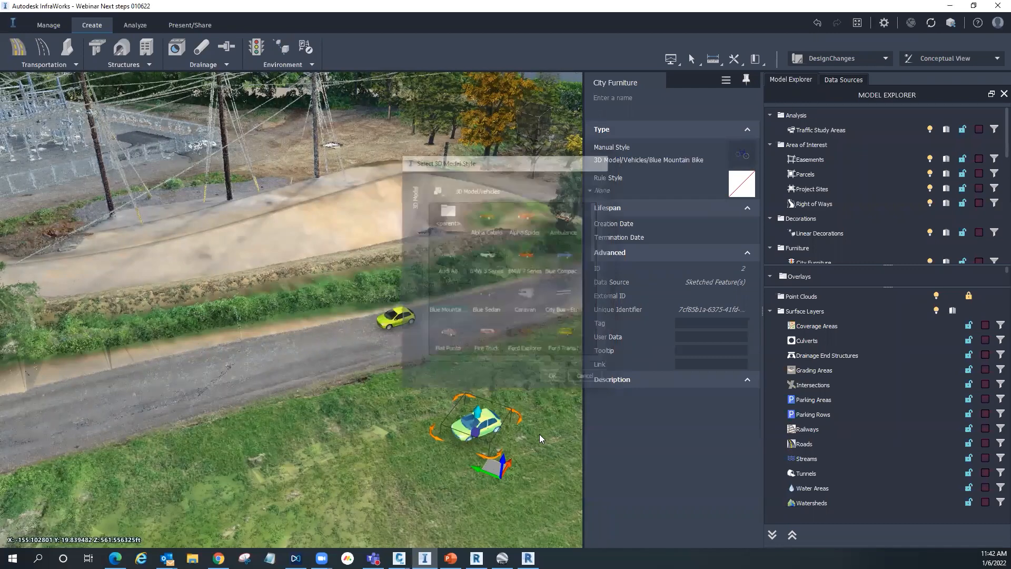
Step: Set the manual style of the mountain bike in the field to the standing person model
left_click(742, 152)
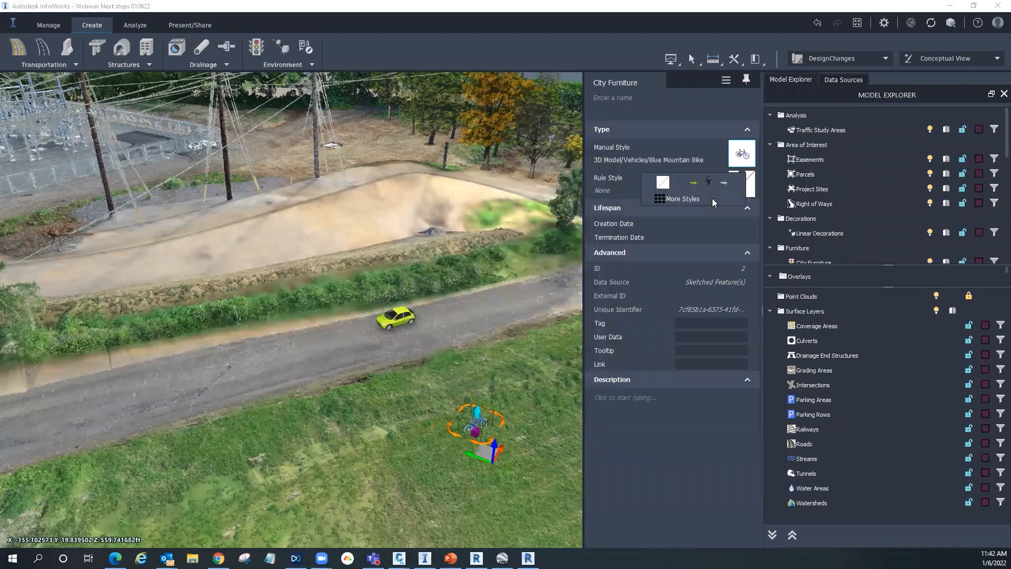
left_click(524, 404)
scroll(447, 445, "up", 2)
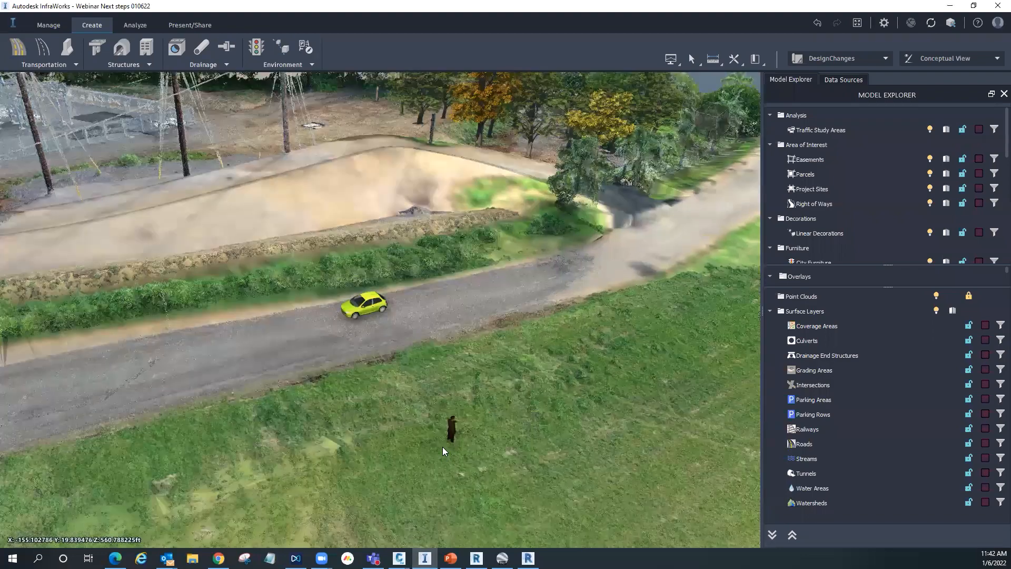
scroll(457, 436, "up", 1)
Step: Look over the car and the person in the scene, from near ground level out to the whole substation site
left_click_drag(488, 422, 507, 417)
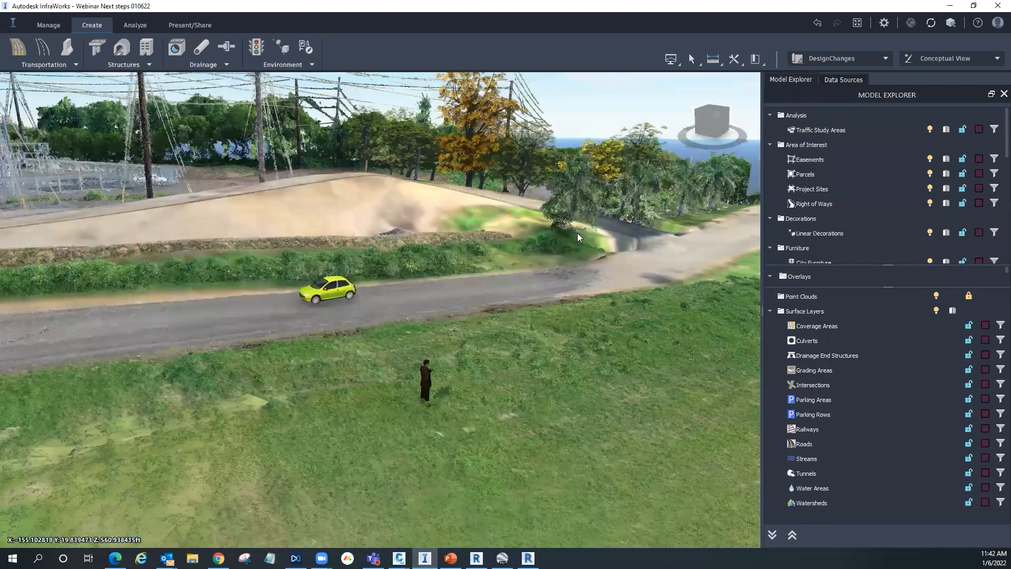
scroll(577, 233, "down", 2)
scroll(691, 287, "down", 1)
left_click_drag(691, 289, 604, 311)
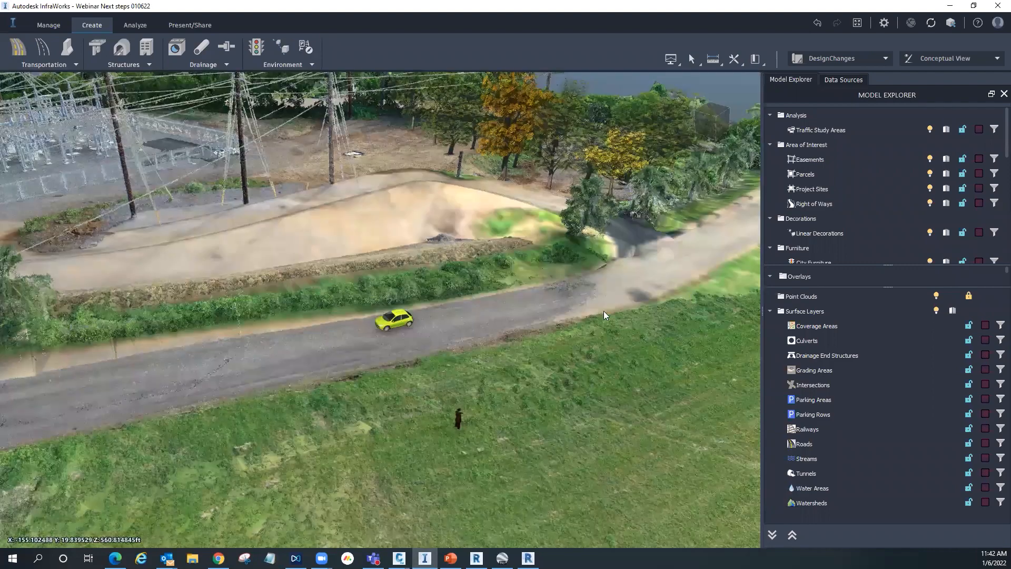
scroll(435, 349, "down", 2)
scroll(441, 347, "down", 2)
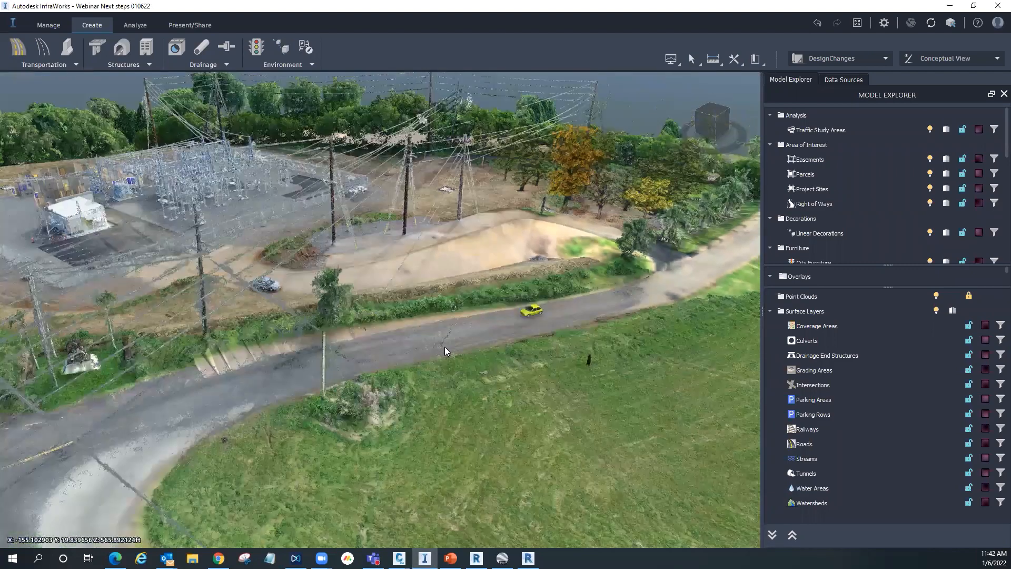
scroll(469, 348, "down", 1)
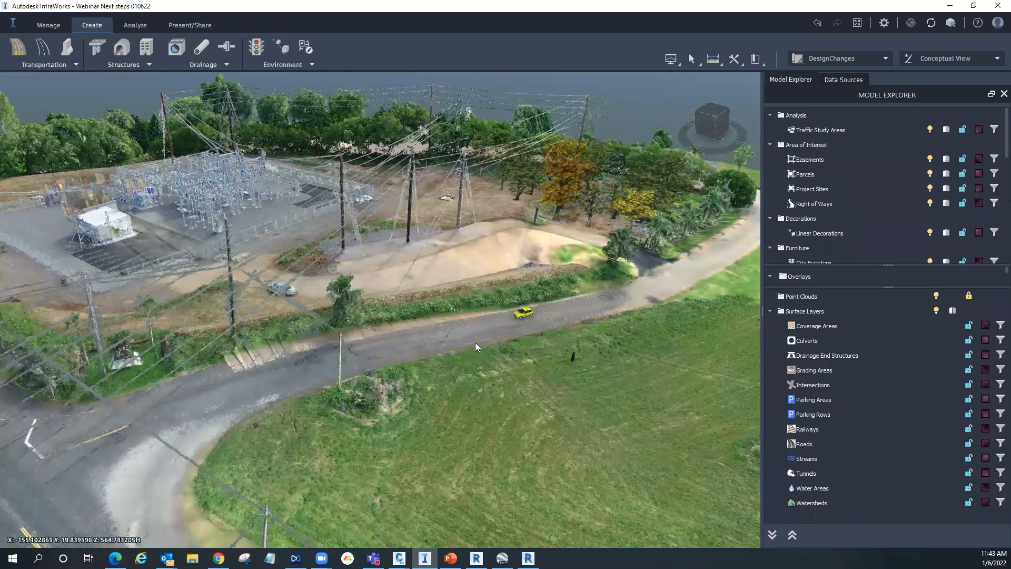
scroll(460, 360, "down", 1)
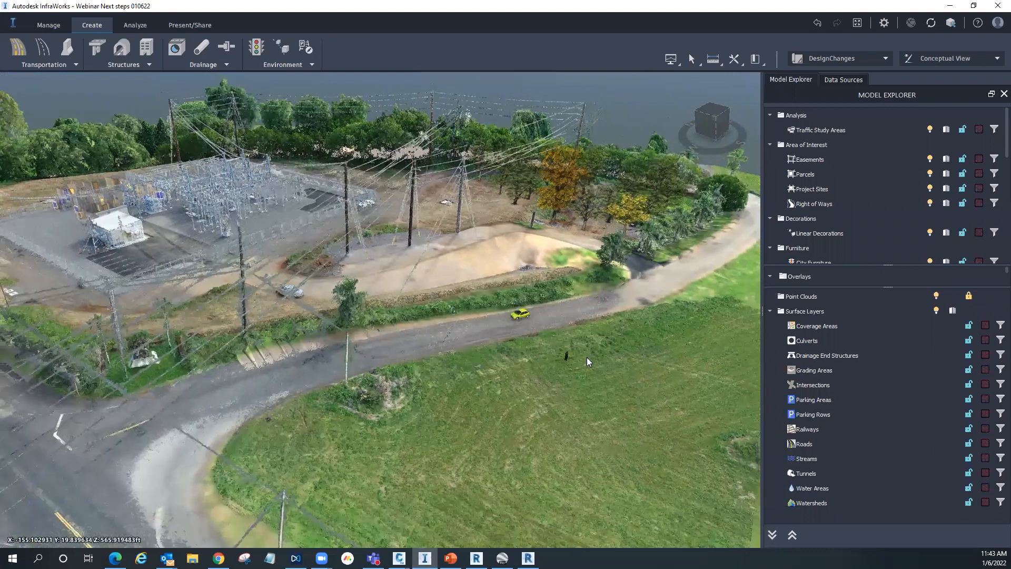
Step: Switch to Drawing4.dwg in Civil 3D, examine the curved road corridor, and return to the InfraWorks model
mouse_move(398, 558)
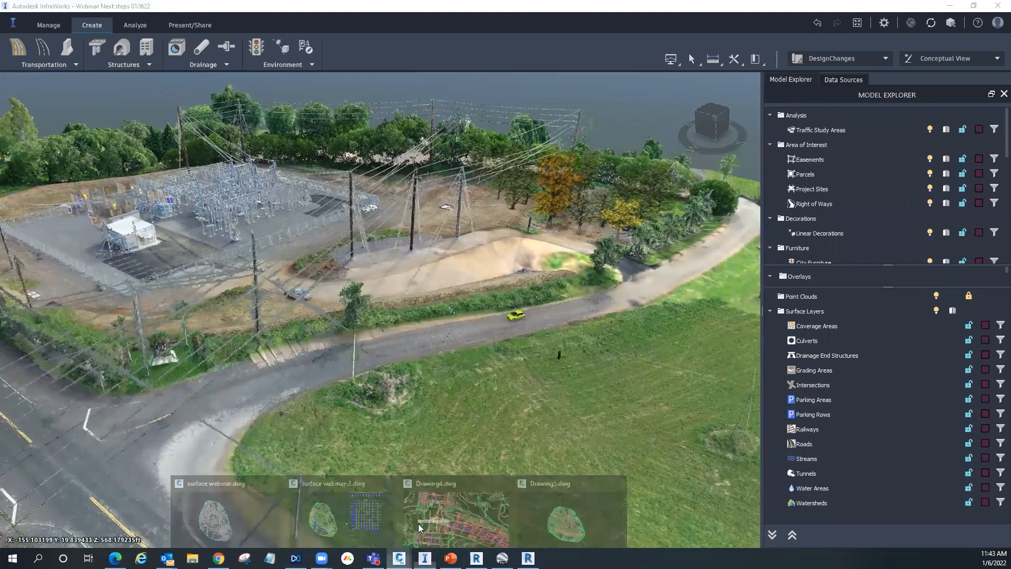
left_click(444, 520)
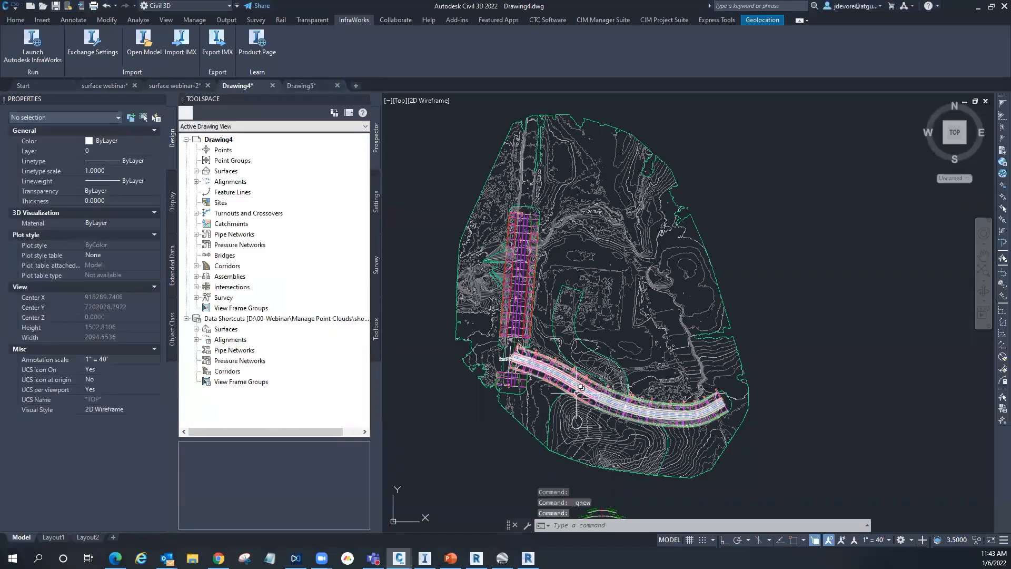
scroll(578, 391, "up", 2)
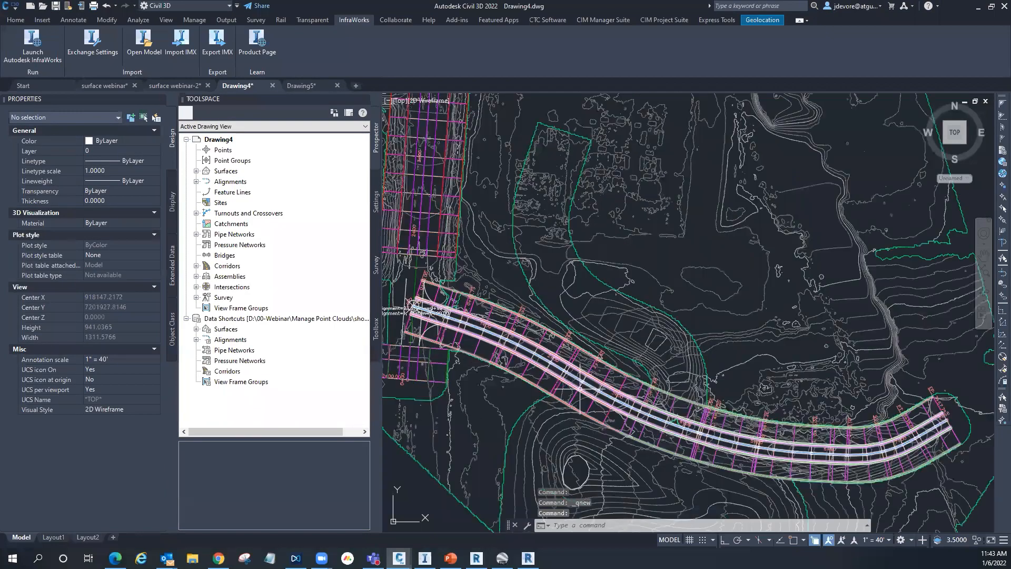
scroll(586, 380, "down", 2)
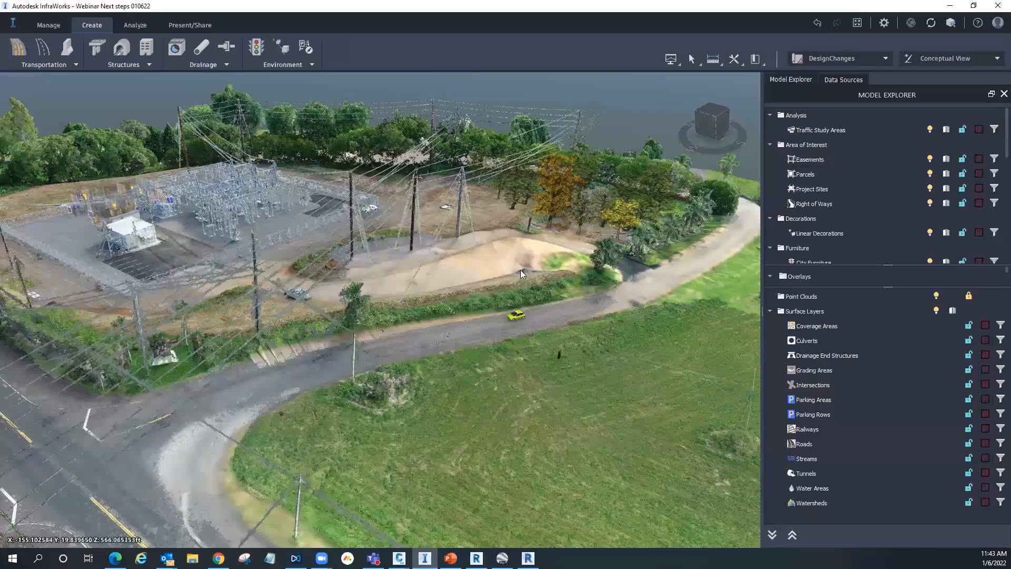
Step: Select the substation access road and move the vertex at its western bend slightly east toward the utility poles
left_click_drag(491, 340, 141, 296)
left_click(187, 315)
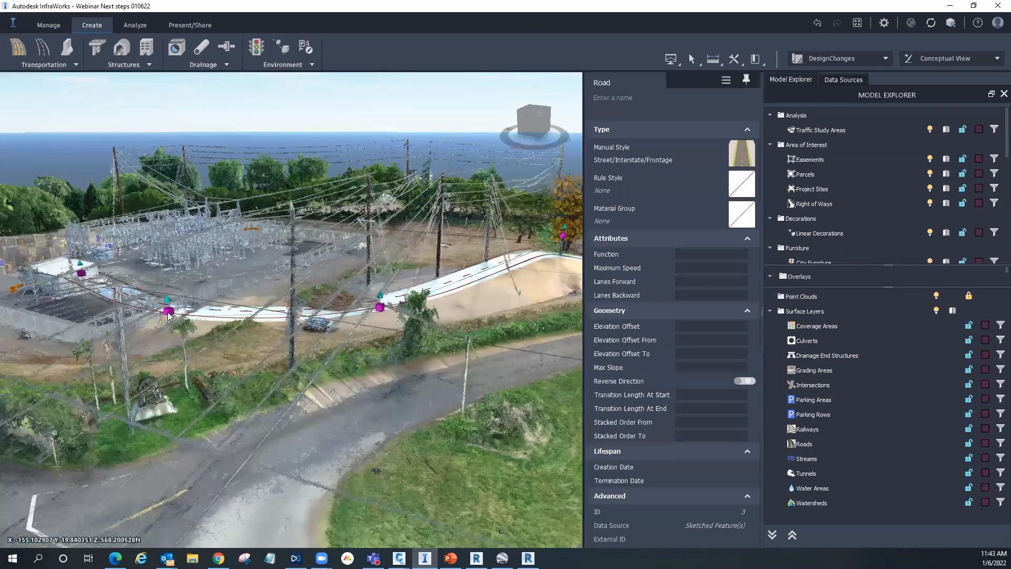
left_click_drag(168, 315, 196, 299)
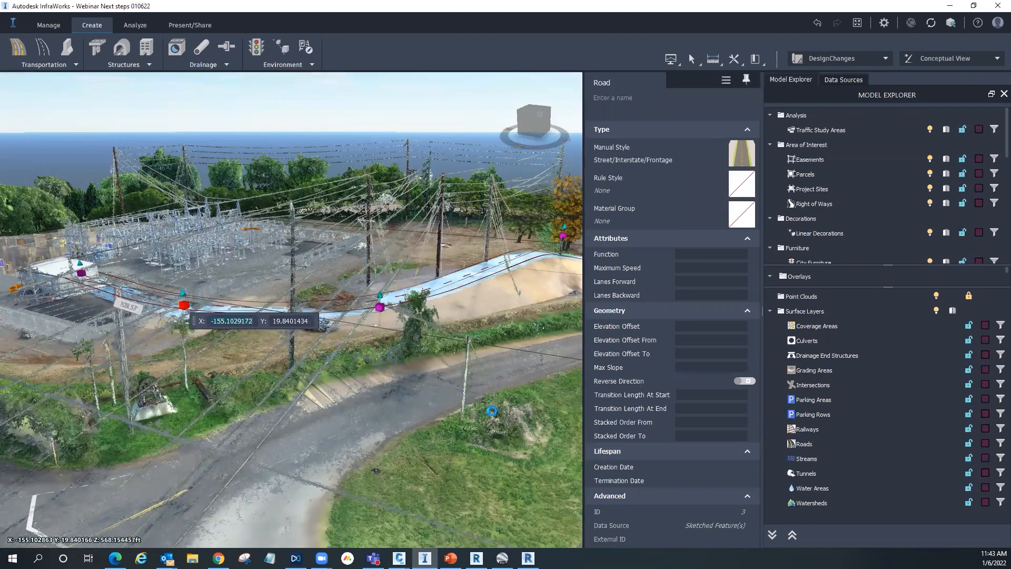
scroll(398, 352, "down", 1)
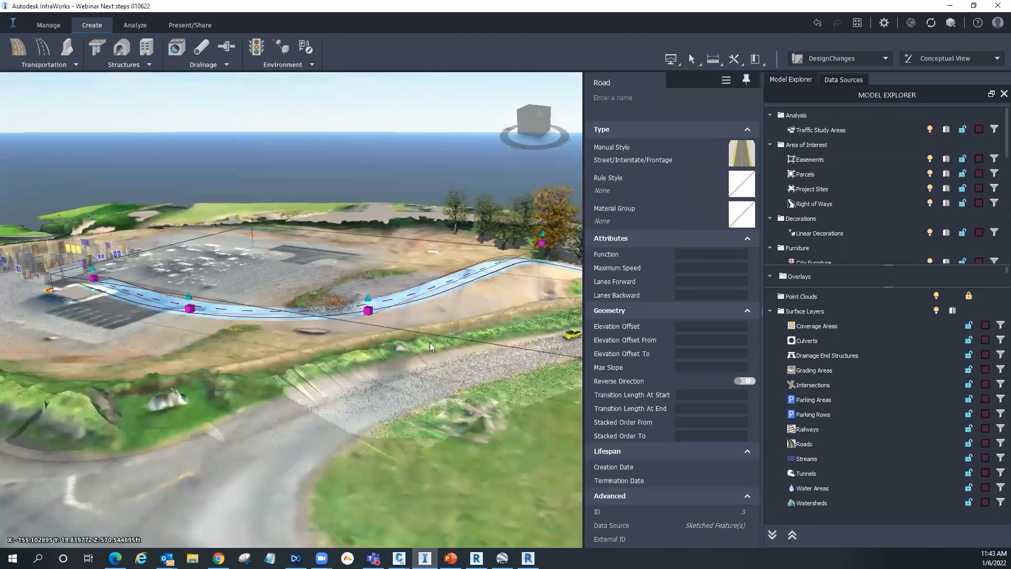
scroll(316, 343, "down", 1)
scroll(432, 331, "down", 2)
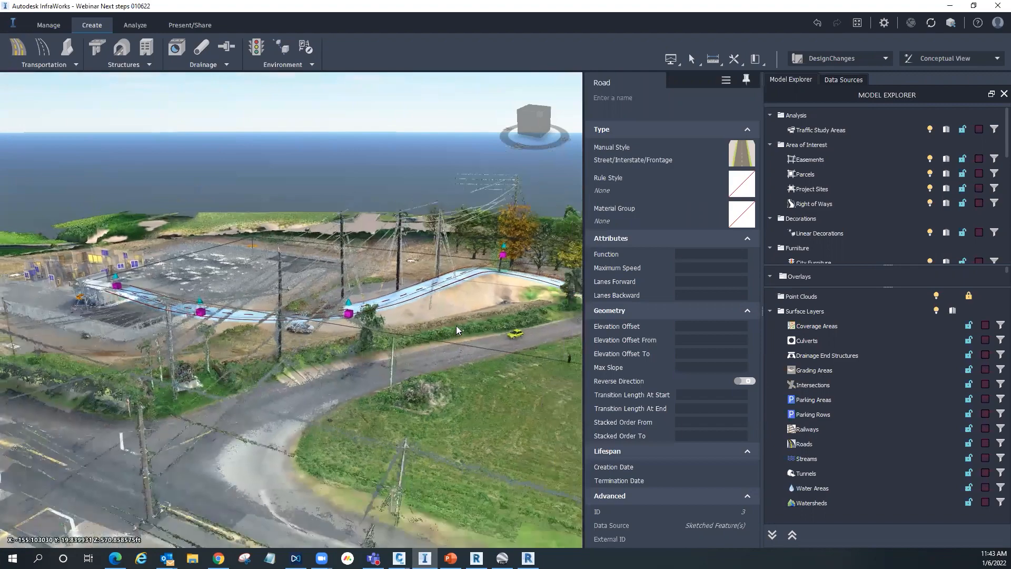
left_click_drag(495, 366, 572, 373)
left_click(572, 373)
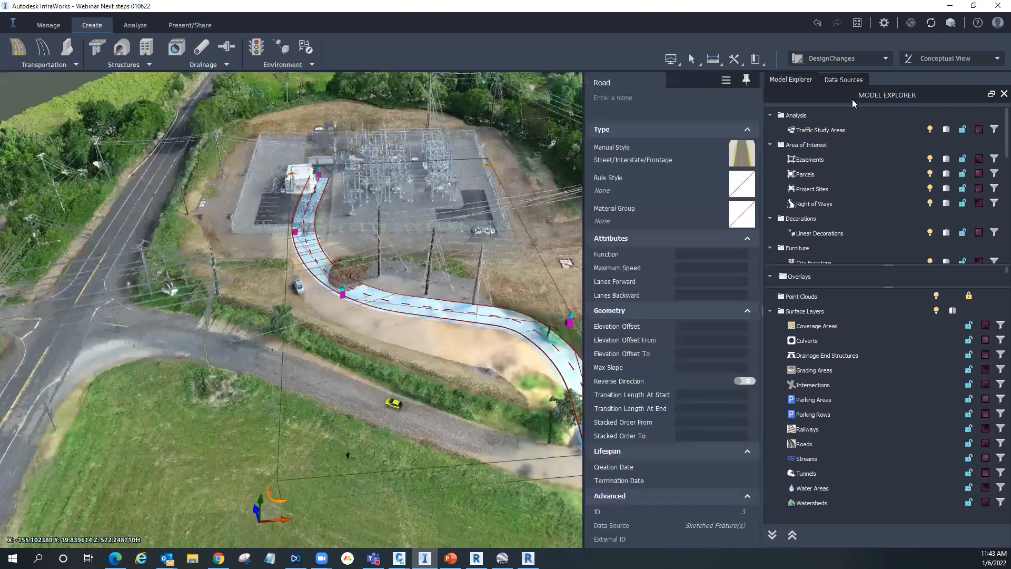
Step: Add a new proposal named changesfromcustomer
left_click(883, 58)
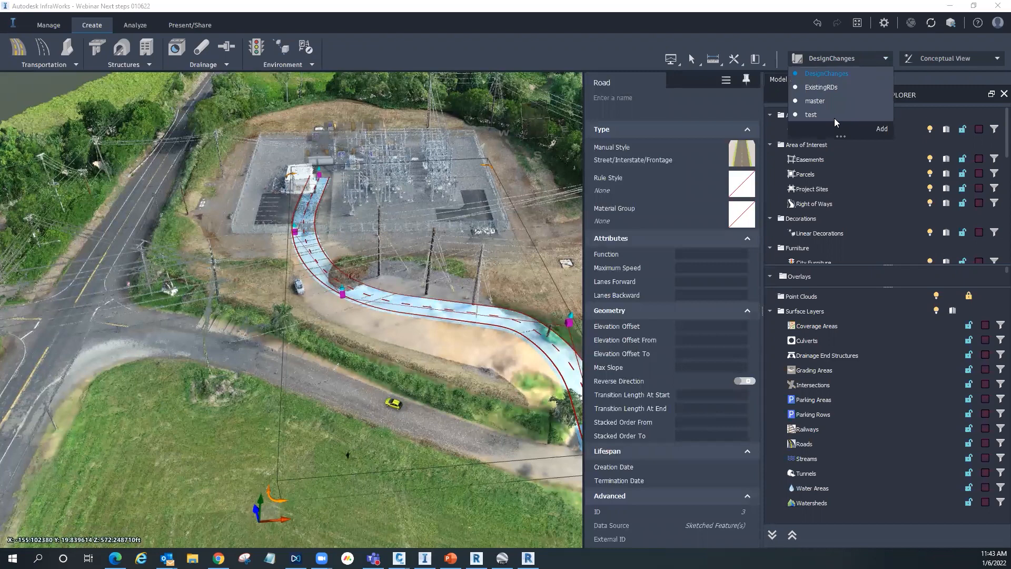
left_click(884, 129)
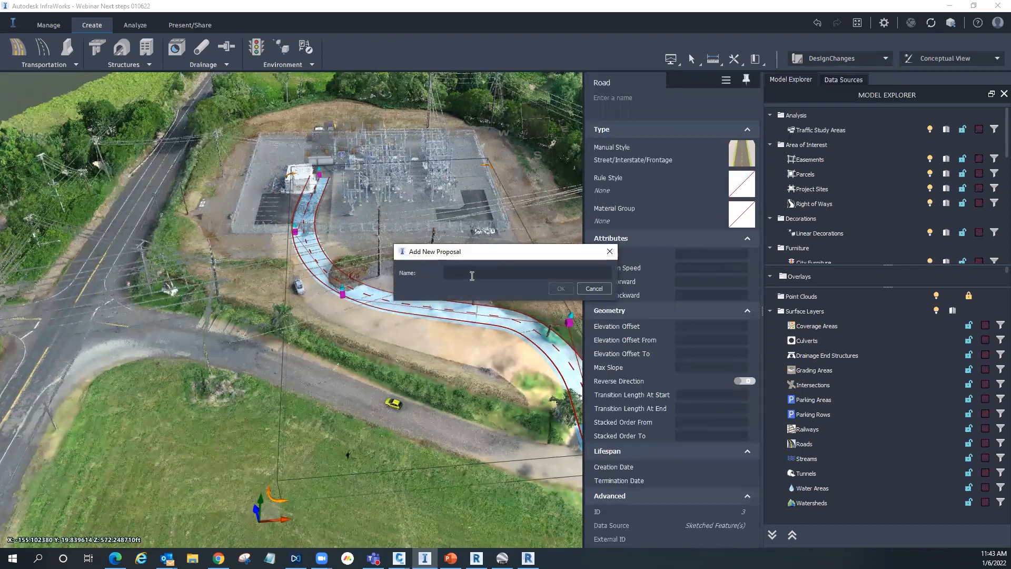
type("changesfromcustomer")
left_click(561, 288)
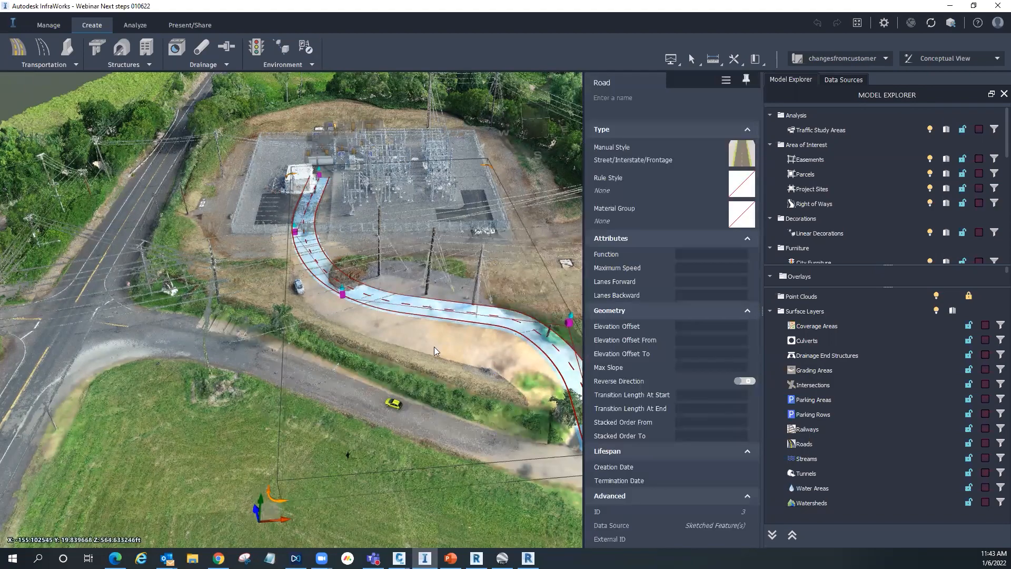
Step: Reroute the access road by moving its eastern bend vertex west and its end vertex onto the paved road beside the green car
scroll(481, 350, "down", 2)
left_click_drag(550, 320, 449, 312)
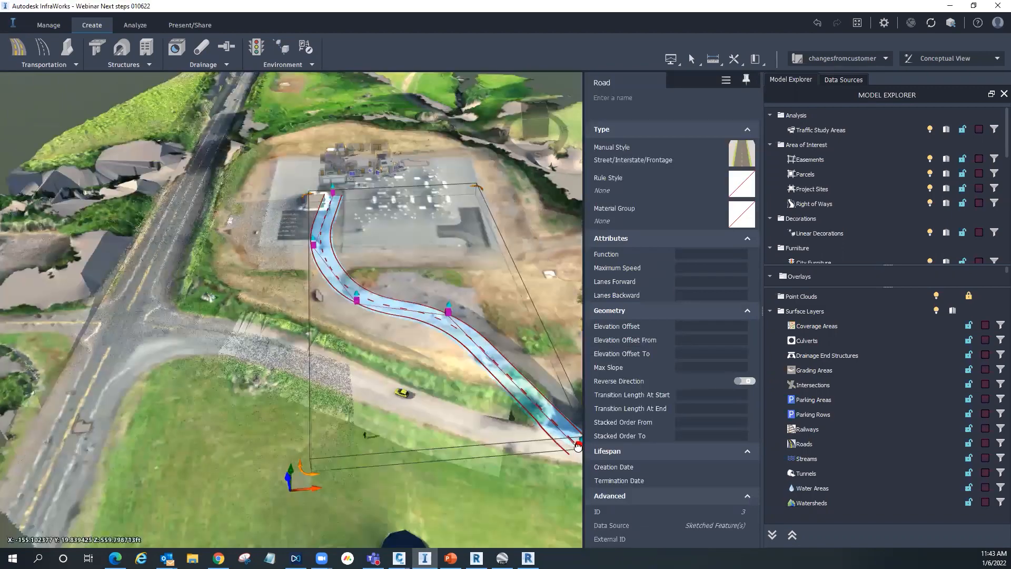
left_click_drag(575, 449, 406, 382)
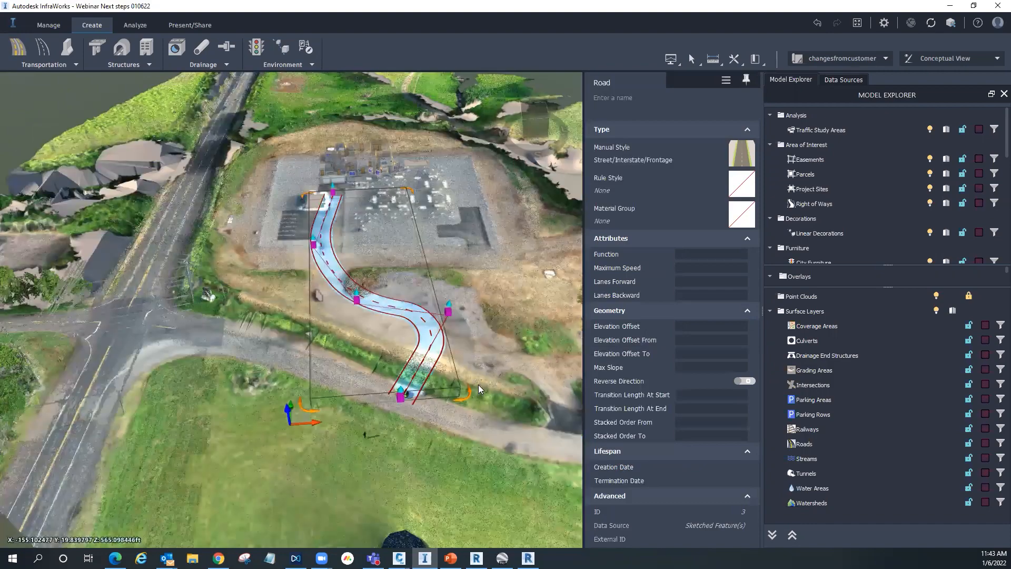
Step: Fine-tune the access road's curve by shifting its bend vertex near the paved road, away from the utility poles
left_click_drag(478, 385, 341, 312)
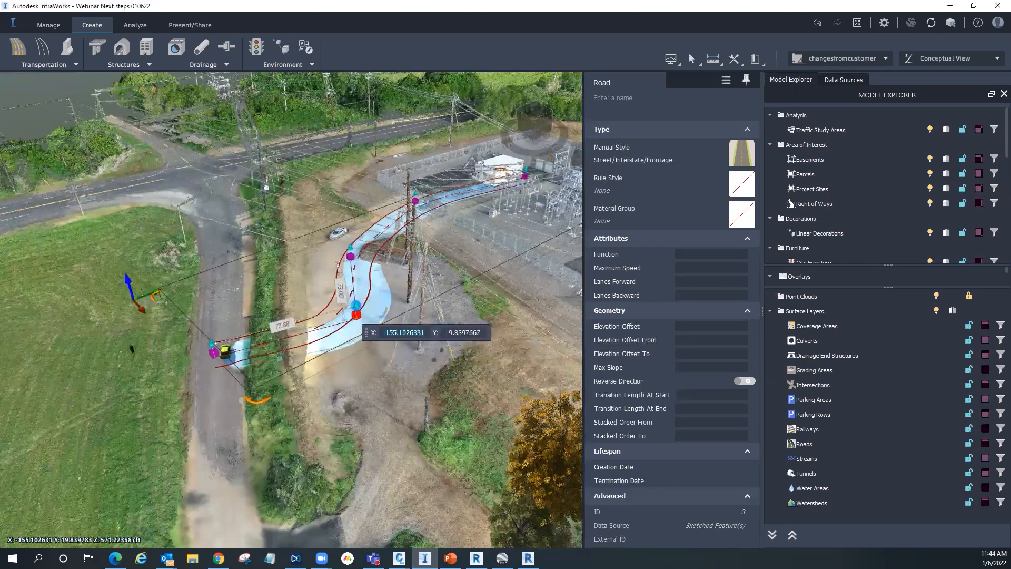
scroll(345, 309, "up", 2)
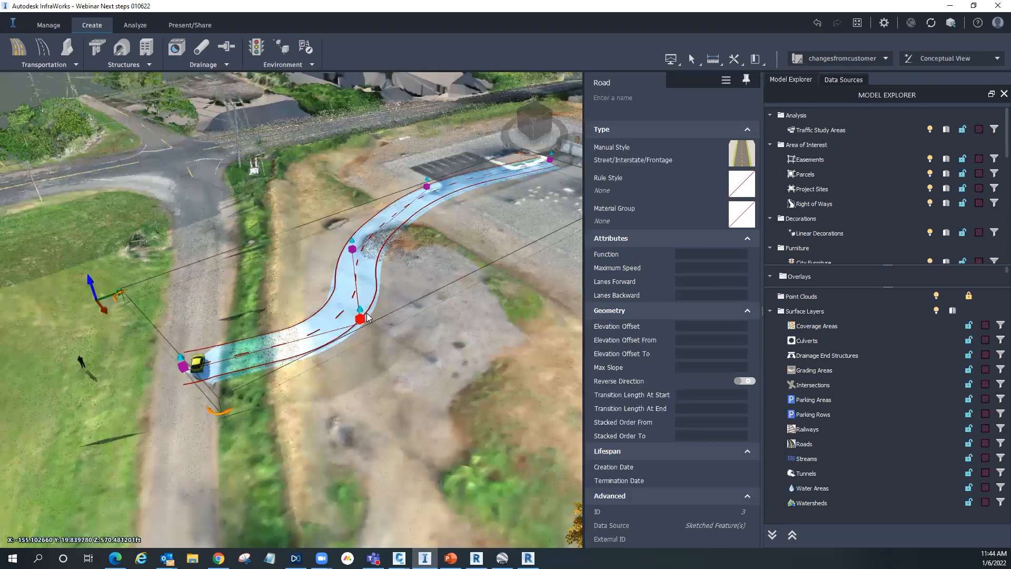
scroll(367, 315, "up", 1)
left_click_drag(364, 311, 367, 334)
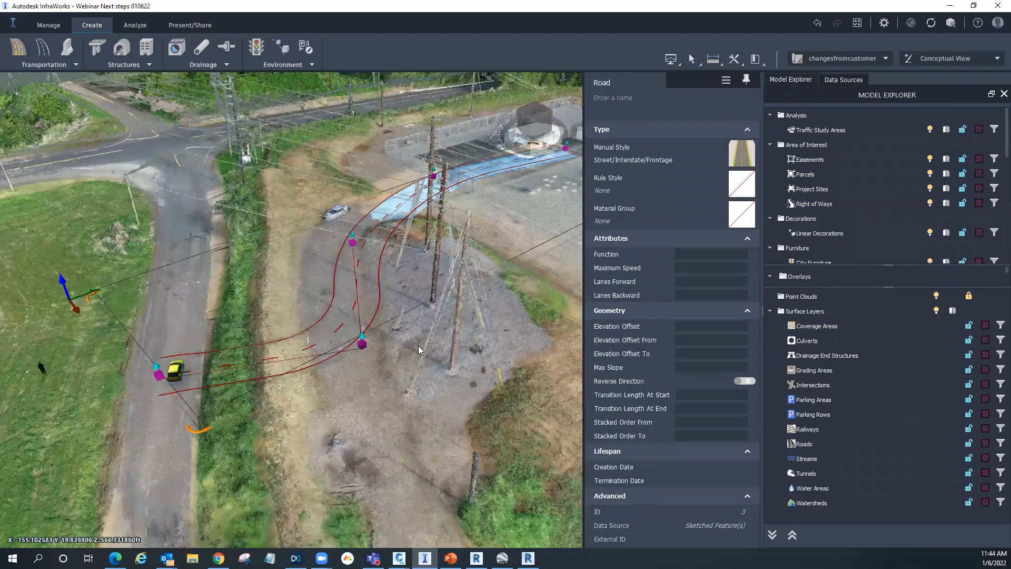
Step: Hide the point clouds and inspect the rerouted access road against the bare terrain
scroll(433, 373, "down", 2)
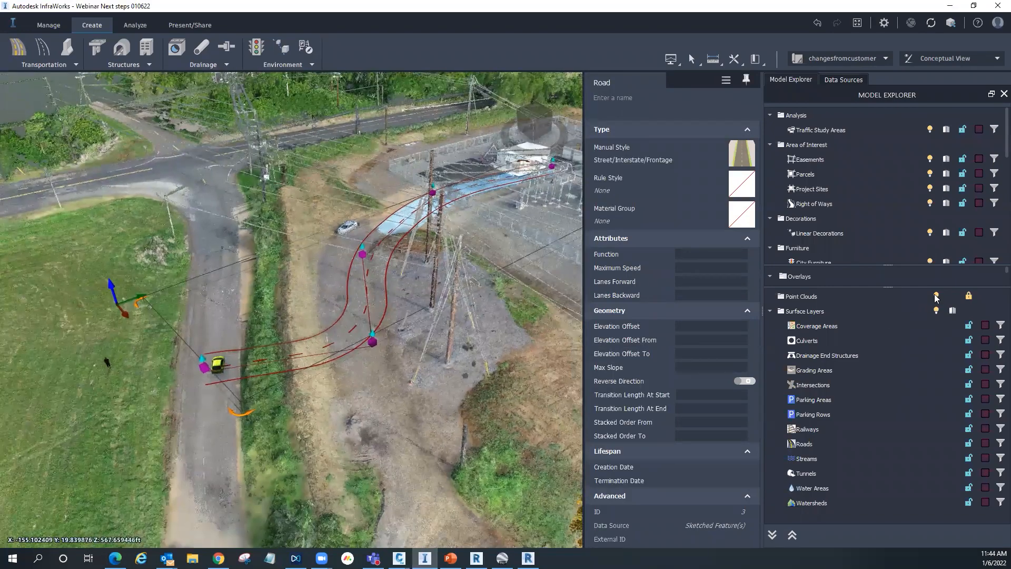
left_click(936, 295)
middle_click_drag(397, 359, 423, 314)
left_click(418, 316)
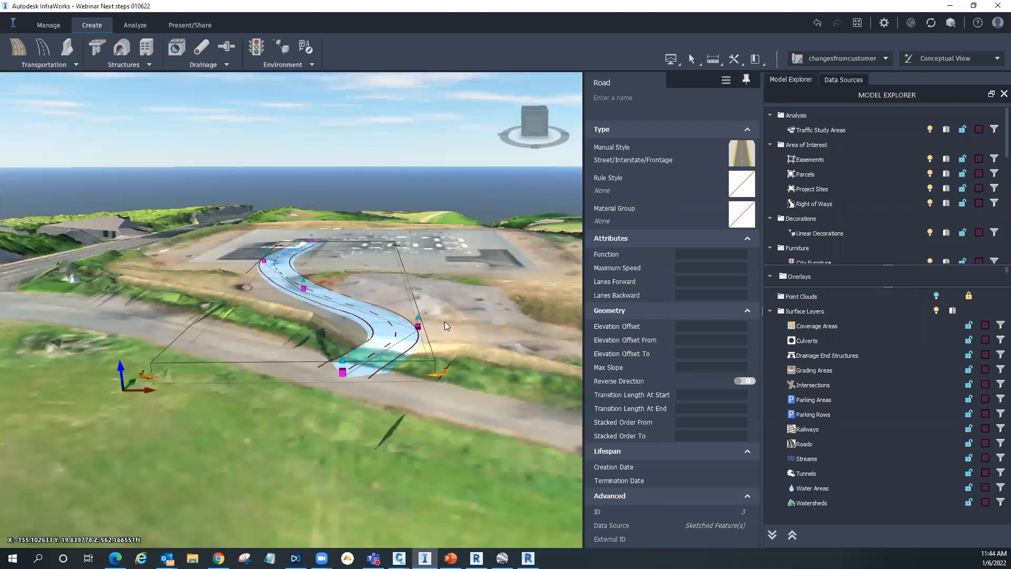
left_click_drag(444, 321, 253, 146)
Step: Export the entire model to IMX as Webinarcustomerchanges in the IMX Exports folder
left_click(190, 25)
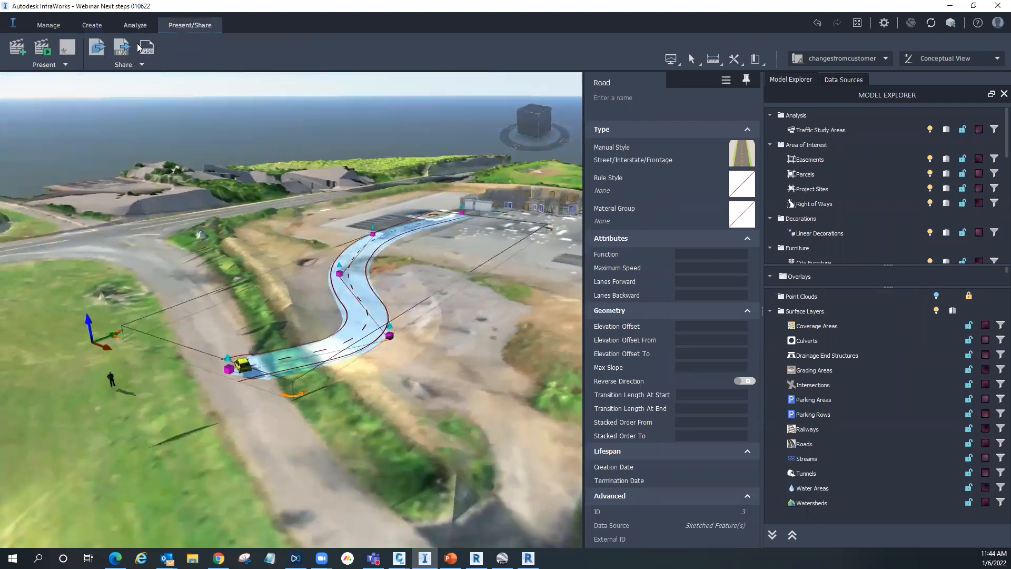
left_click(124, 53)
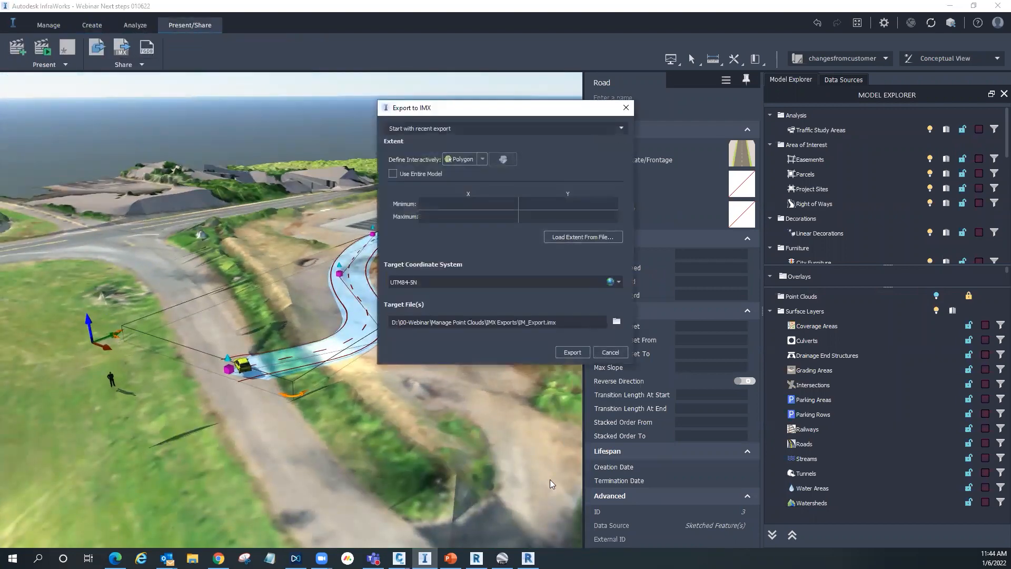
left_click(393, 174)
left_click(617, 320)
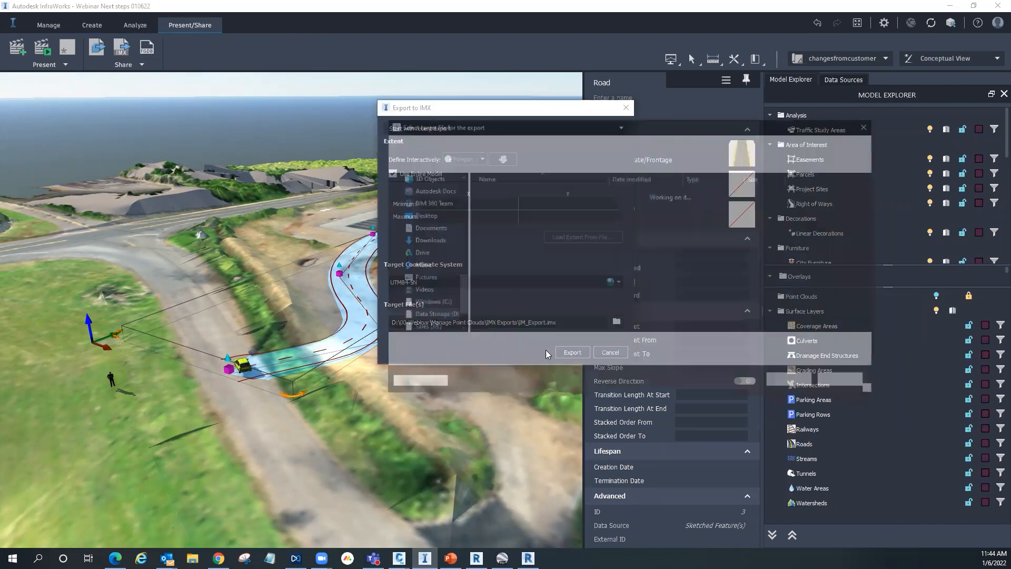
left_click(504, 238)
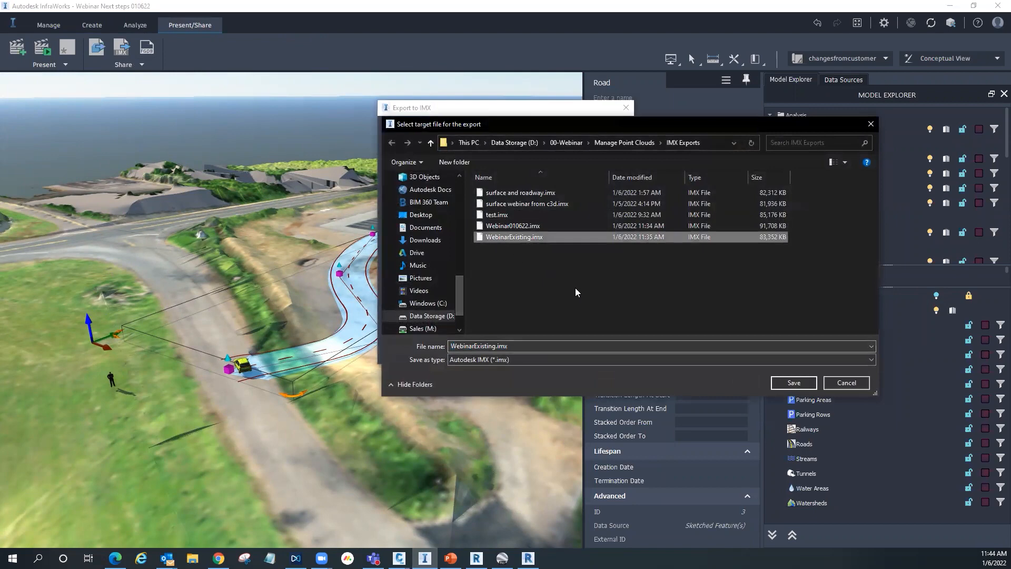
left_click(489, 348)
left_click_drag(474, 347, 574, 352)
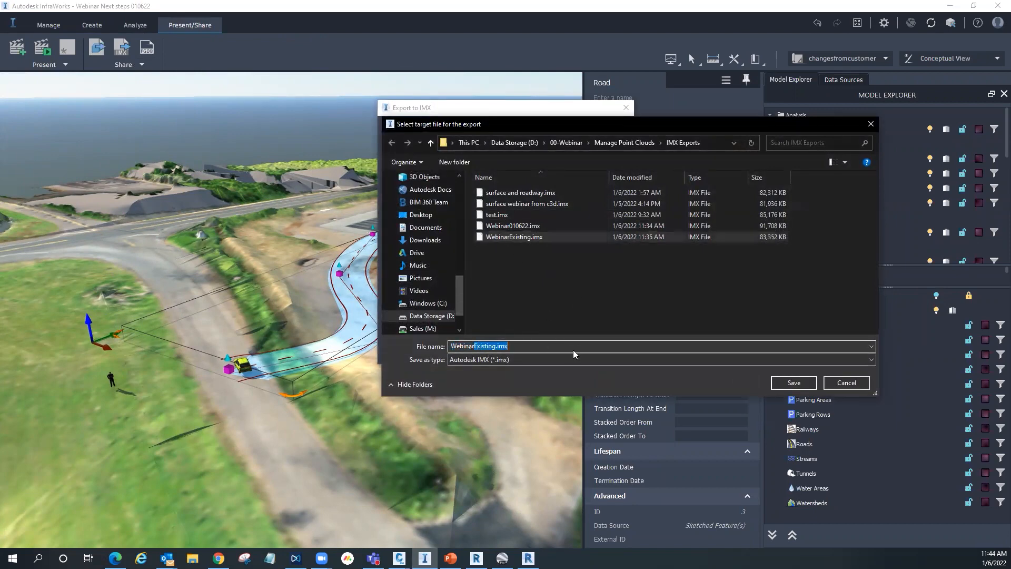
type("customerchanges")
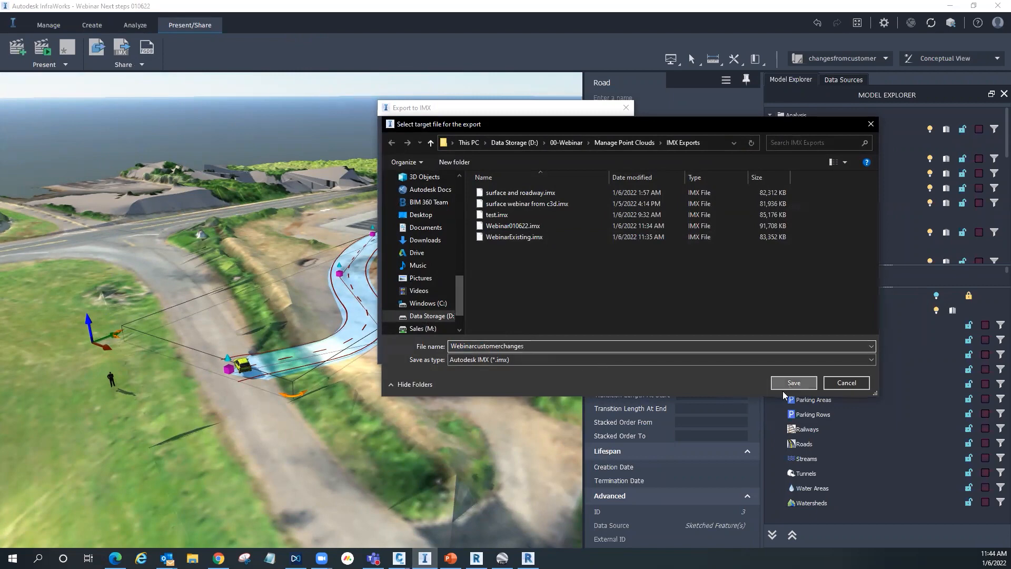
left_click(790, 383)
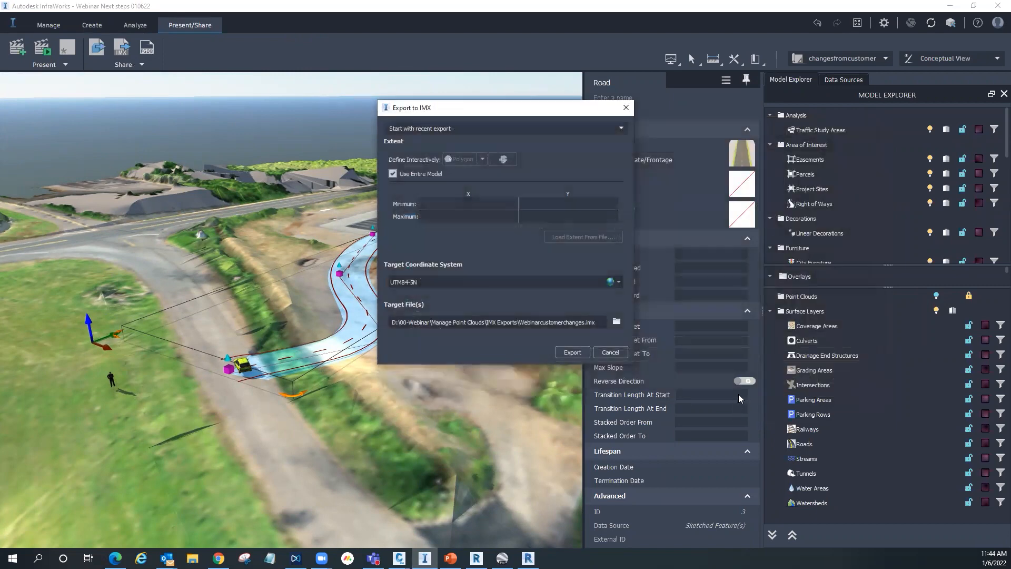
left_click(574, 352)
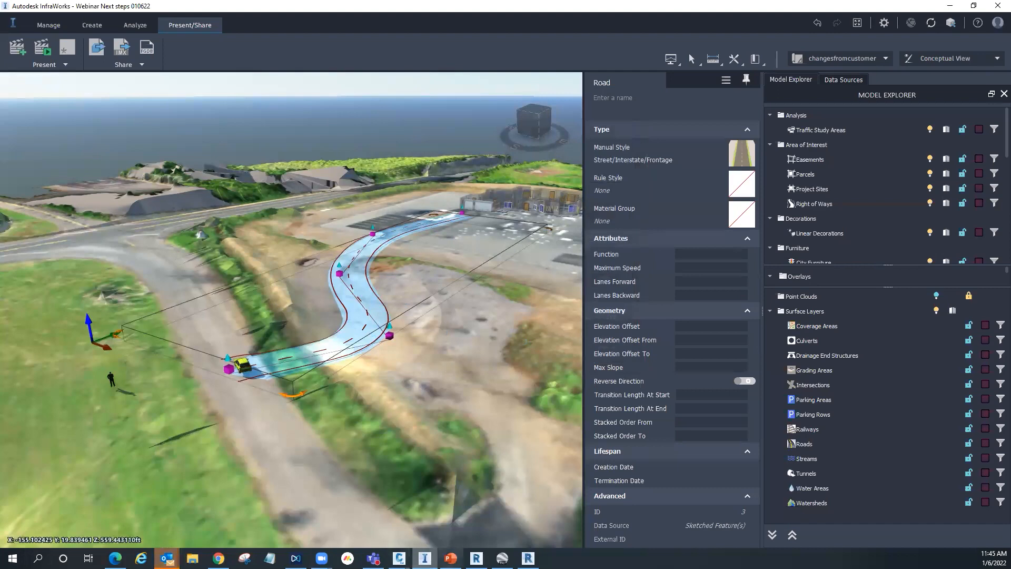
Step: Switch to Civil 3D, import Webinarcustomerchanges.imx into the blank Drawing6, and examine the rerouted road corridor
mouse_move(399, 558)
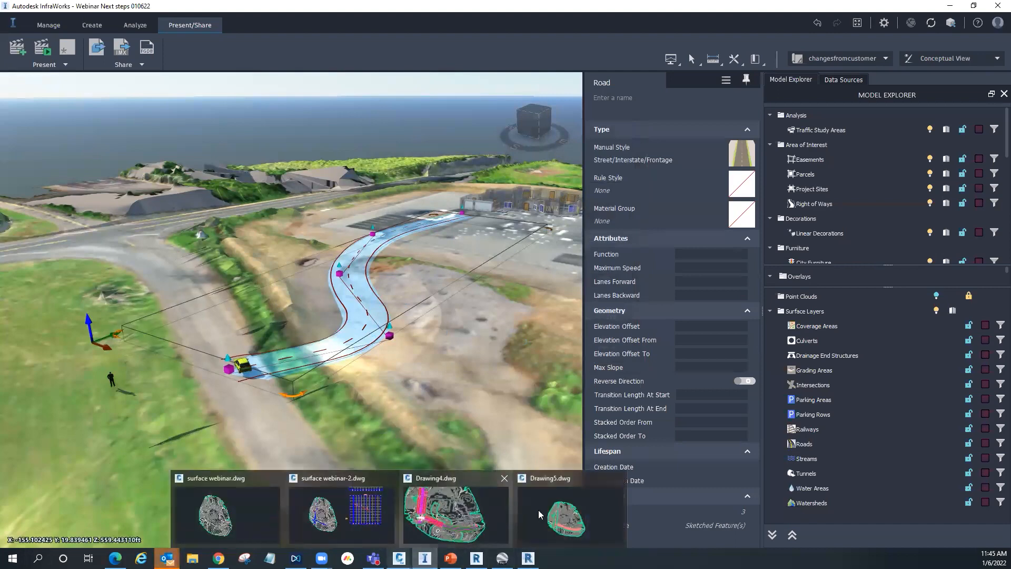
left_click(545, 513)
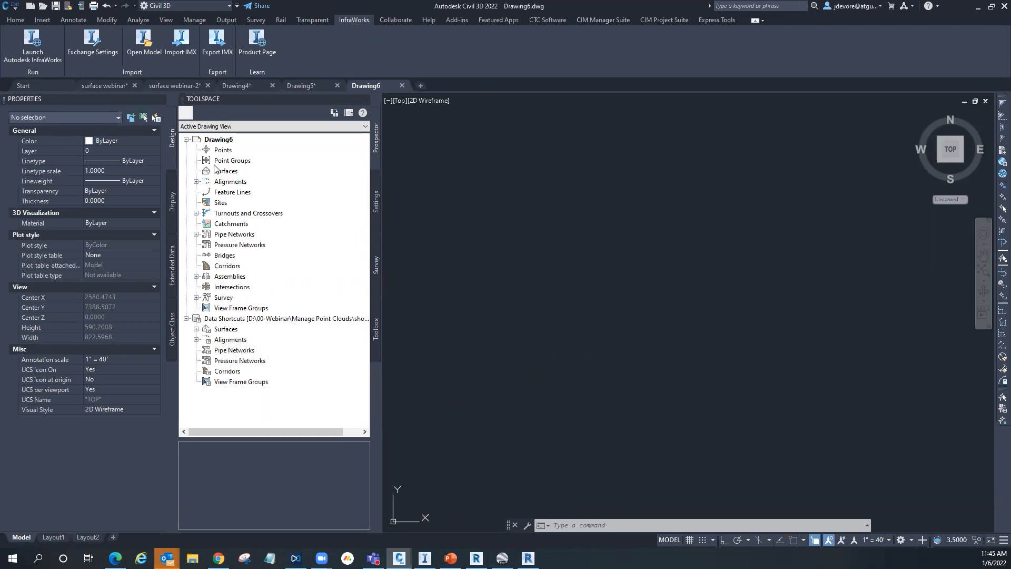
left_click(180, 42)
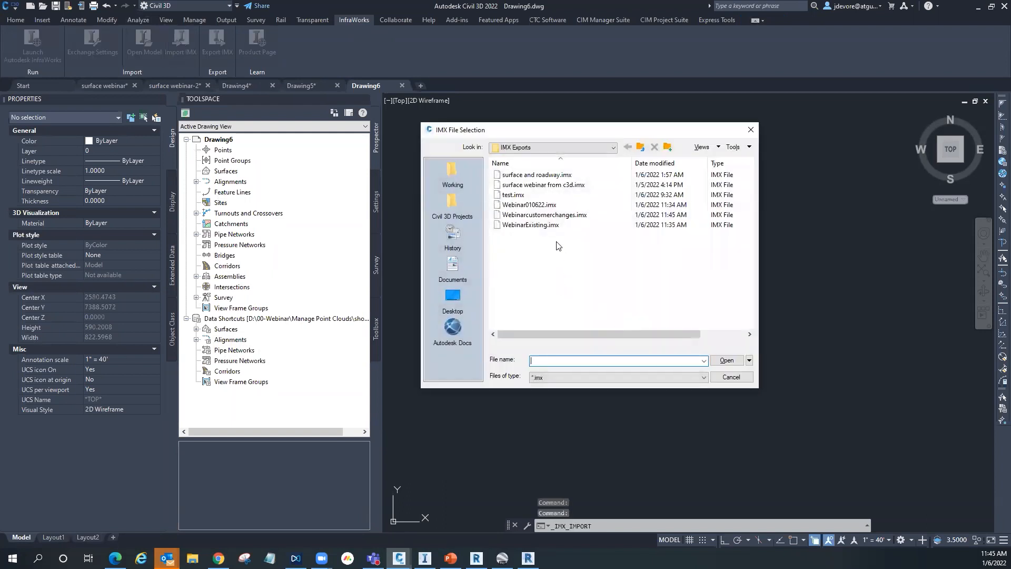
left_click(542, 214)
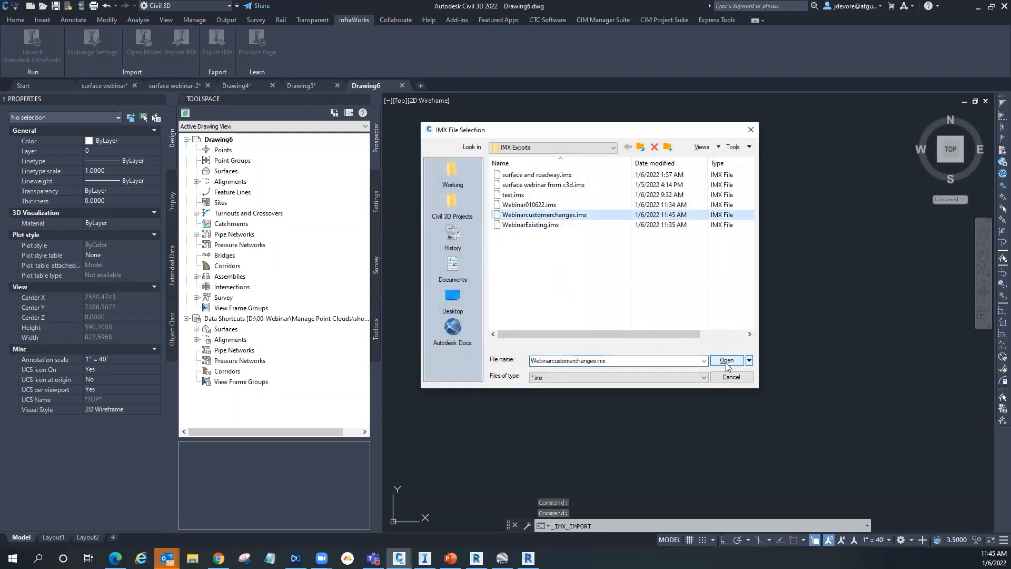
left_click(726, 362)
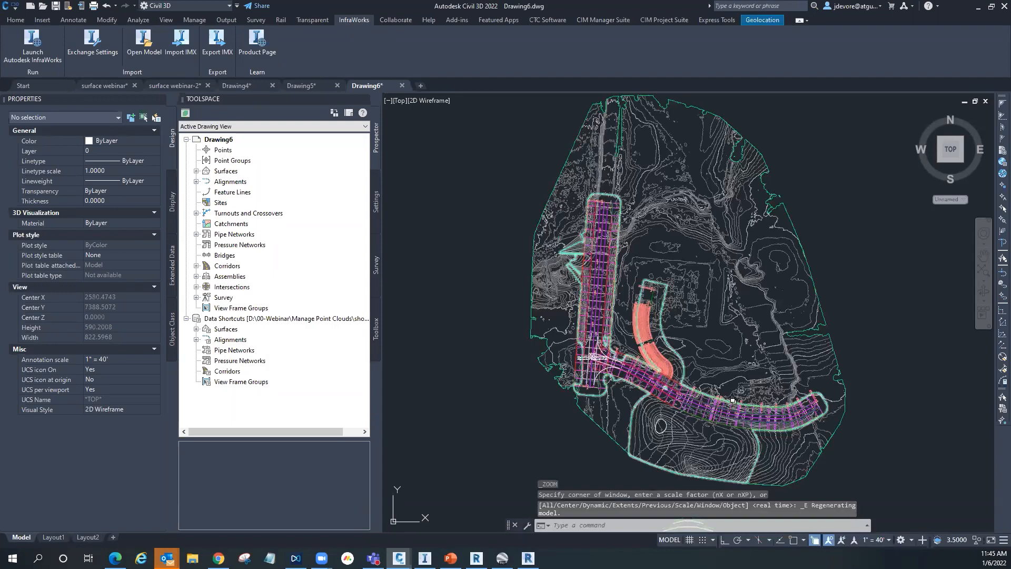
scroll(640, 343, "up", 5)
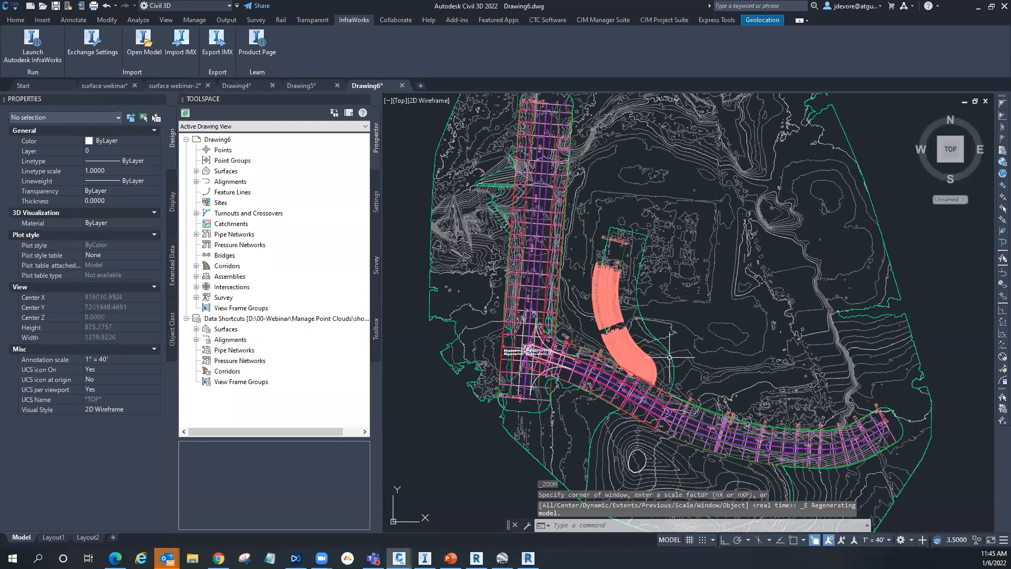
scroll(640, 343, "up", 2)
scroll(640, 343, "down", 8)
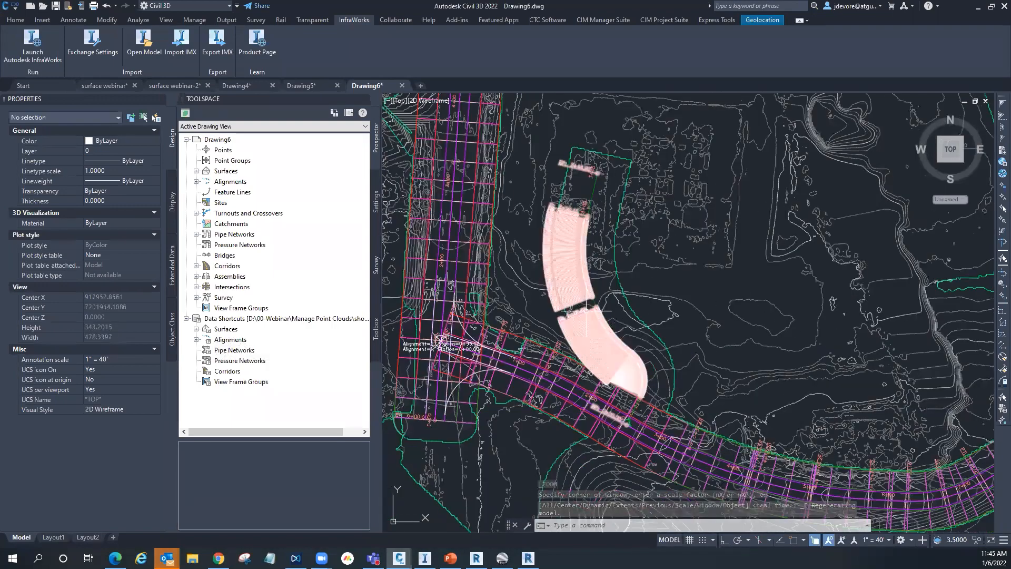
Step: Return to InfraWorks and convert the substation access road to a component road
left_click(424, 558)
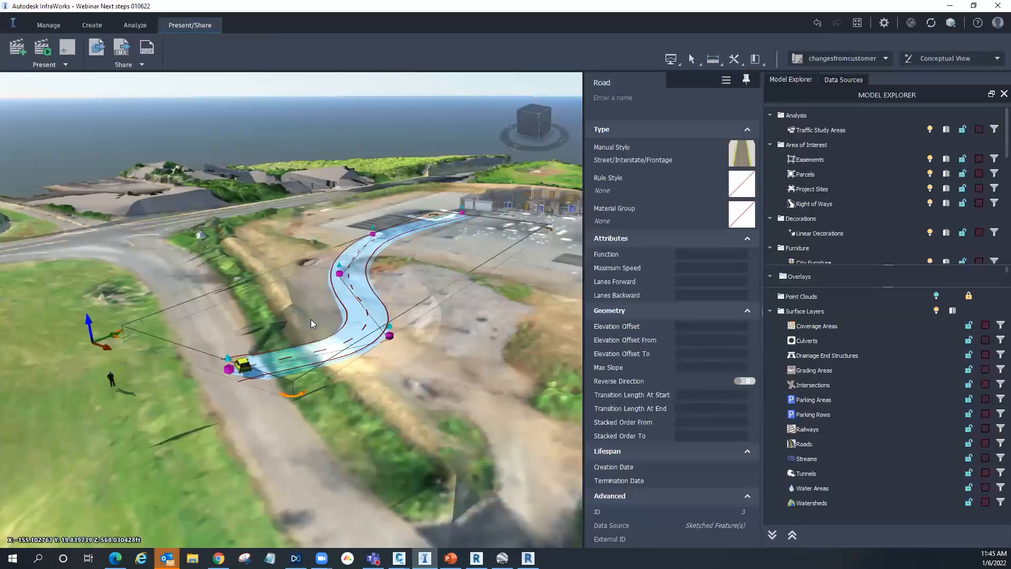
right_click(360, 341)
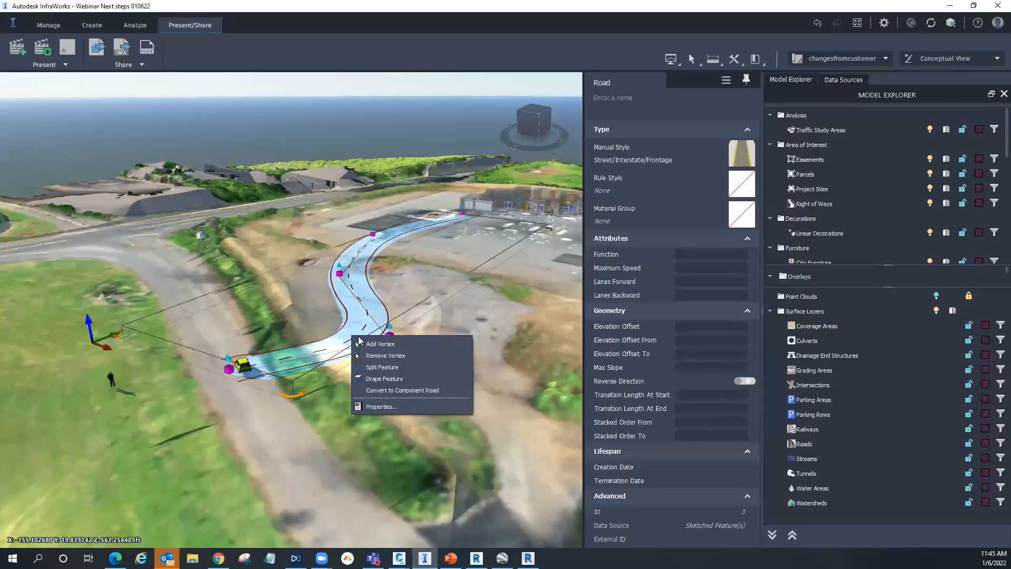
left_click(388, 390)
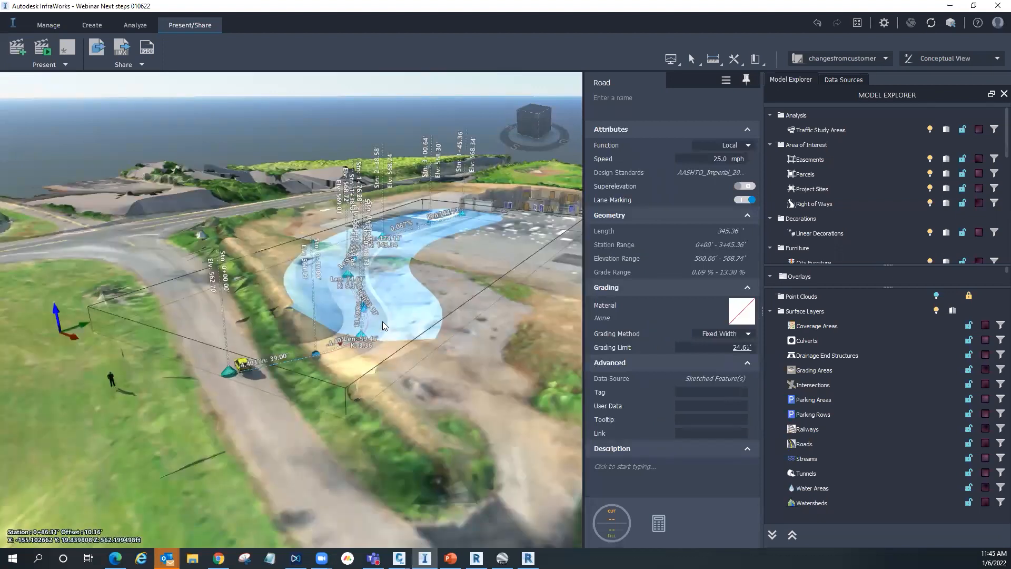
Step: Delete the access road's sloped median component and the narrow component along its opposite edge, leaving the lane selection cleared
left_click(388, 328)
left_click(388, 326)
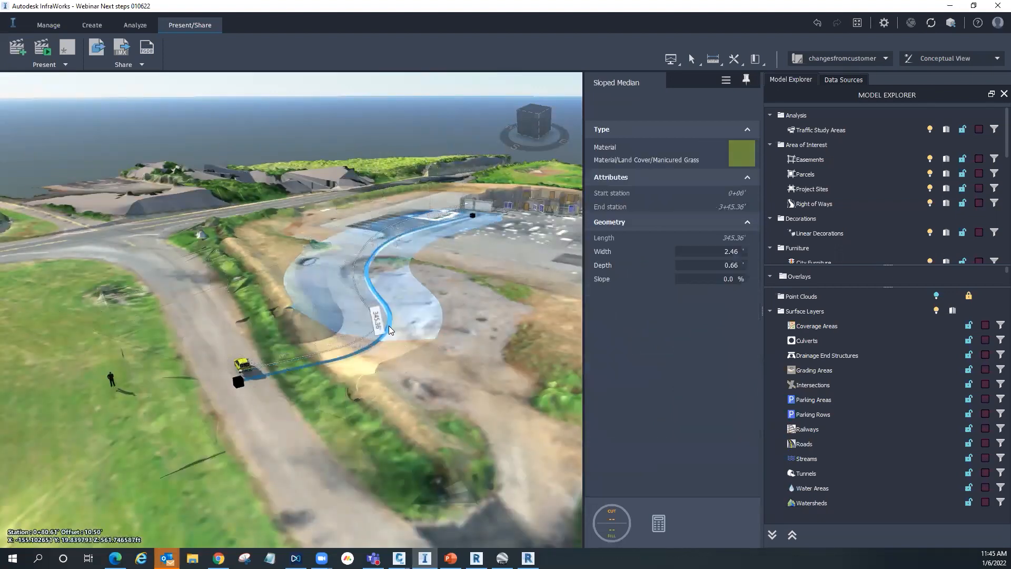
right_click(390, 329)
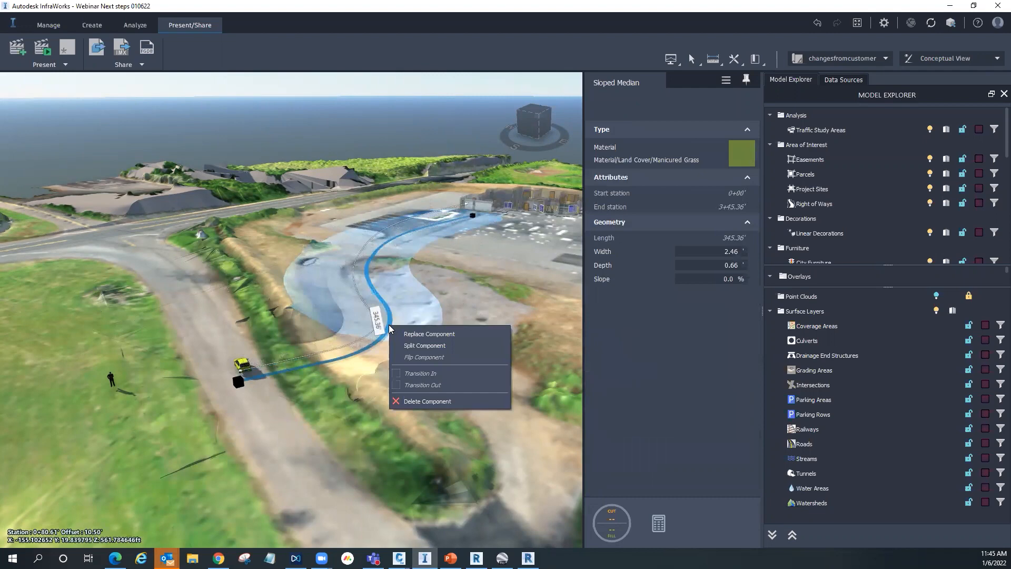
left_click(424, 401)
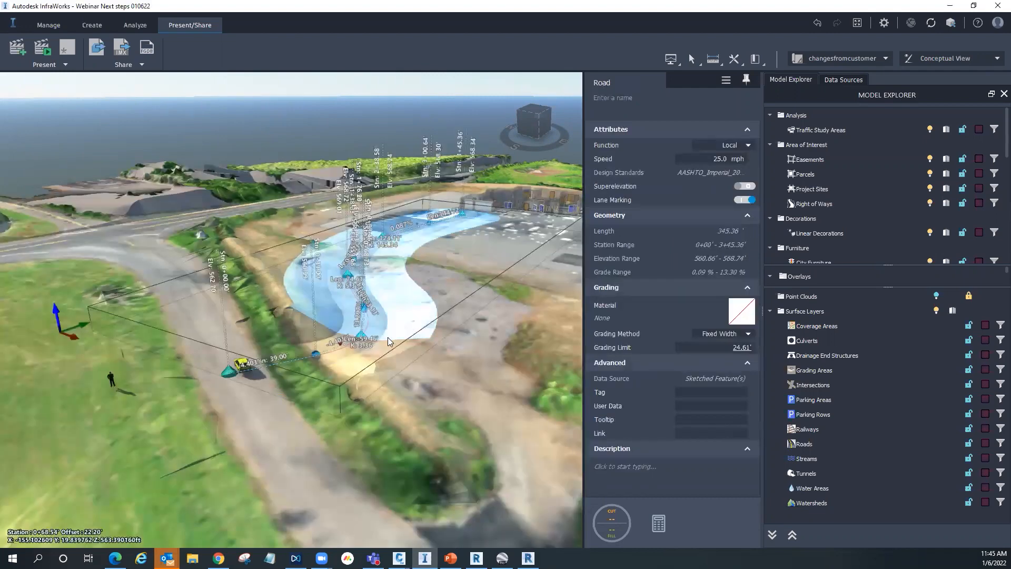
right_click(348, 326)
left_click(390, 399)
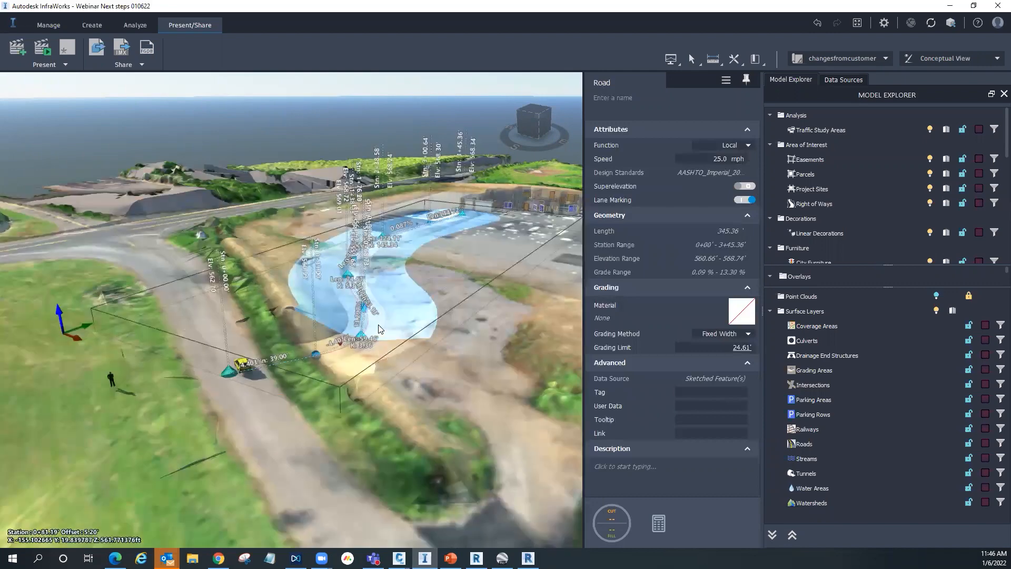
left_click(411, 336)
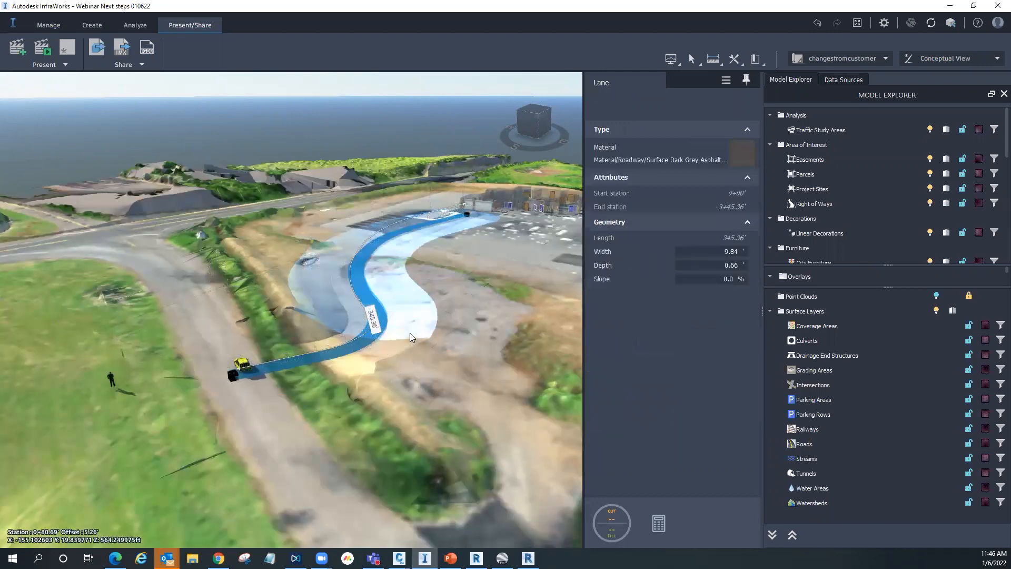
key("Escape")
key("Escape")
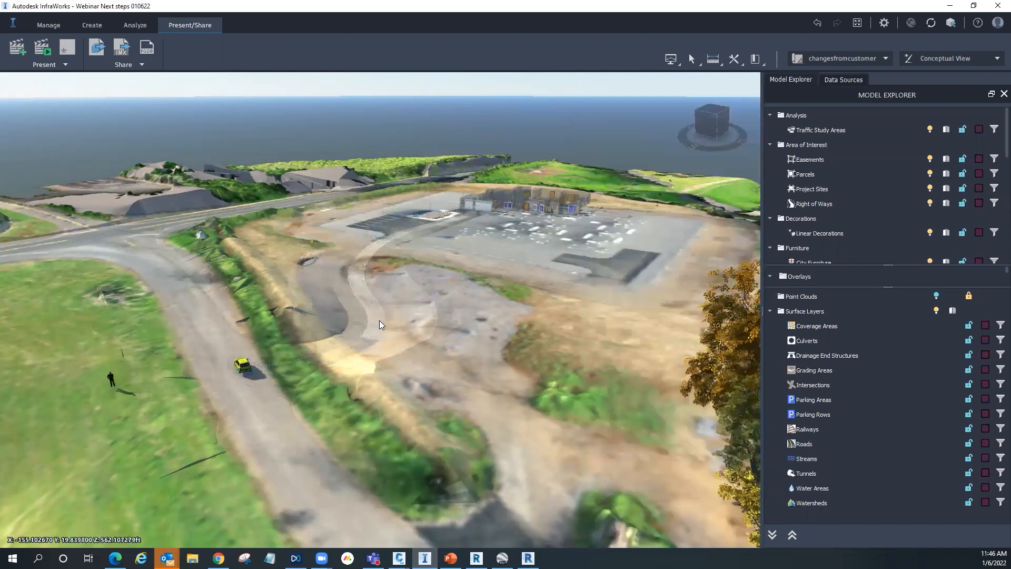
Step: Place Guardrail 1 decorations along the access road's eastern edge, filtering the components by "guar"
left_click(371, 325)
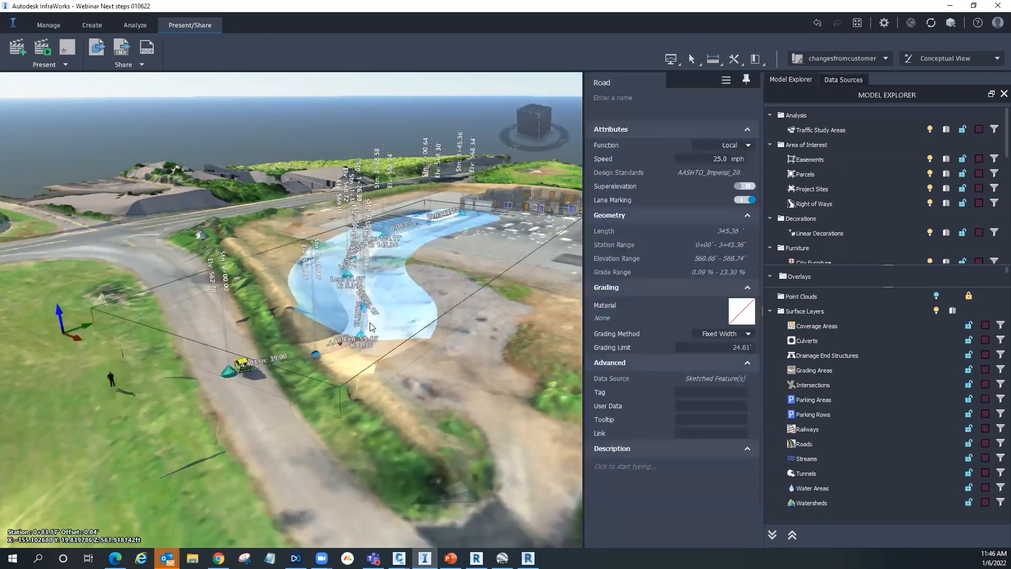
right_click(371, 326)
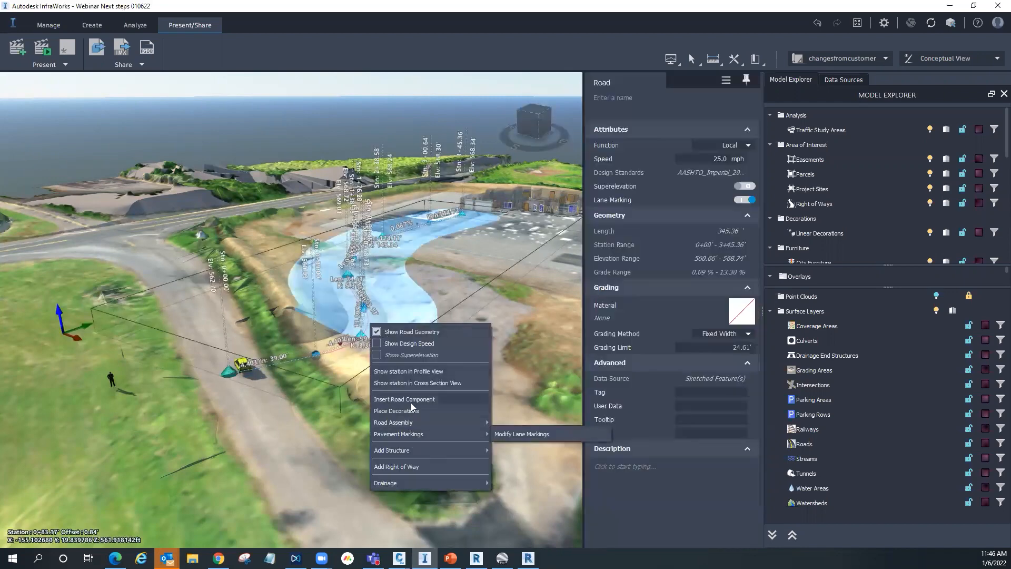
left_click(406, 415)
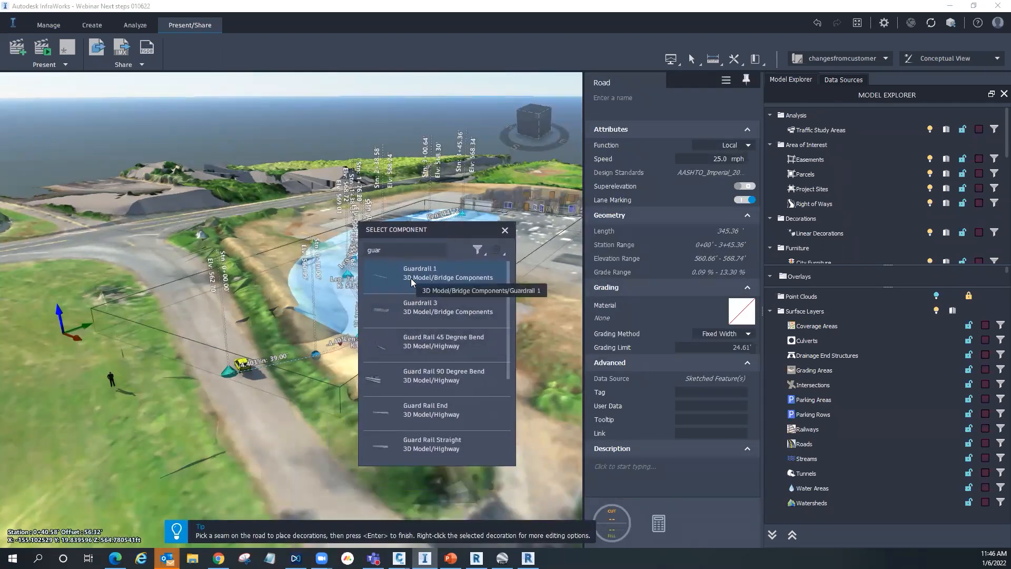
left_click_drag(421, 231, 207, 277)
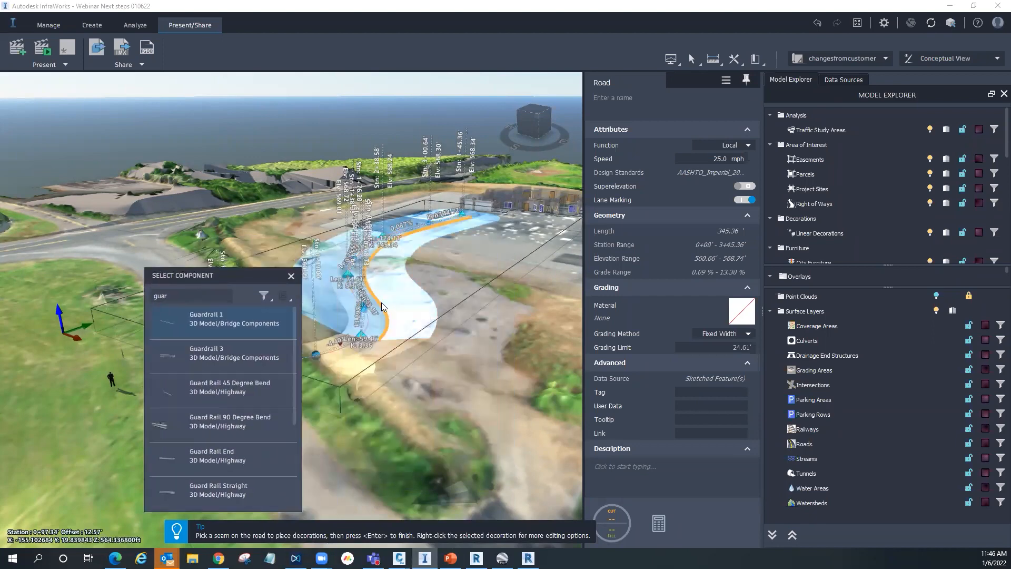
key("Return")
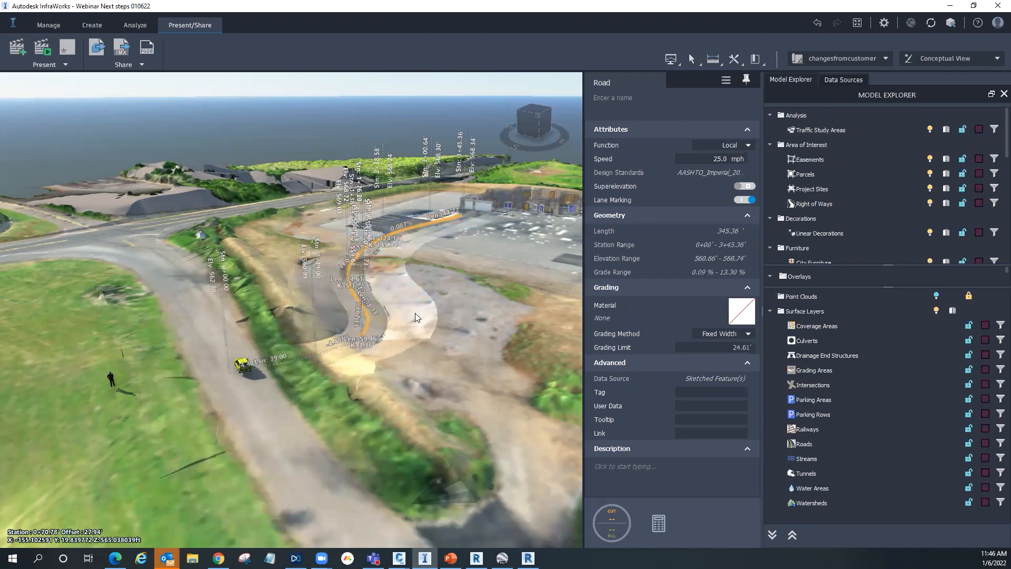
scroll(362, 315, "up", 7)
scroll(420, 329, "up", 3)
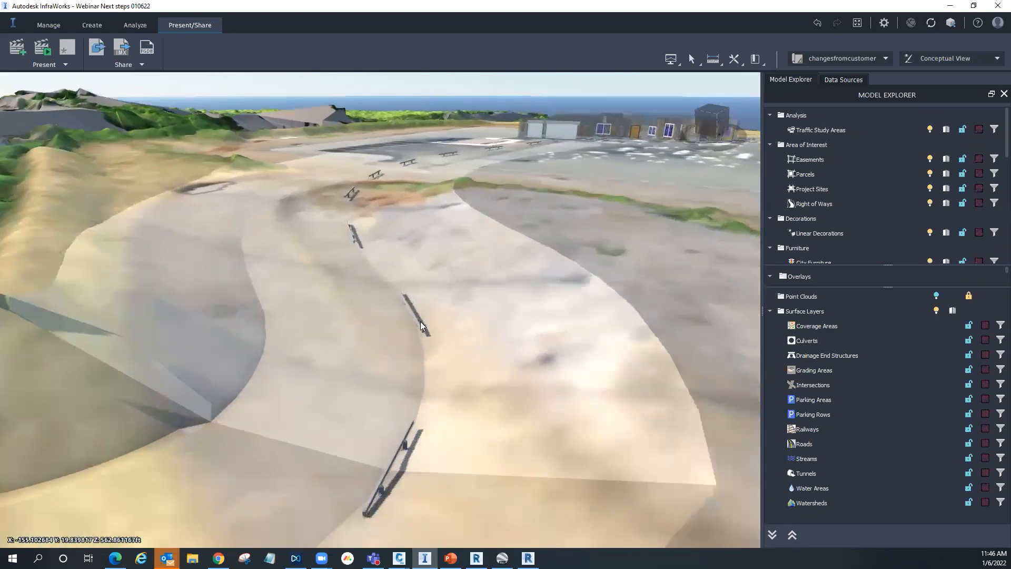
Step: Tighten the spacing of the access road's Guardrail 1 decoration, trying 20 and 15 ft and settling on 12 ft
left_click(424, 333)
left_click(718, 272)
type("2")
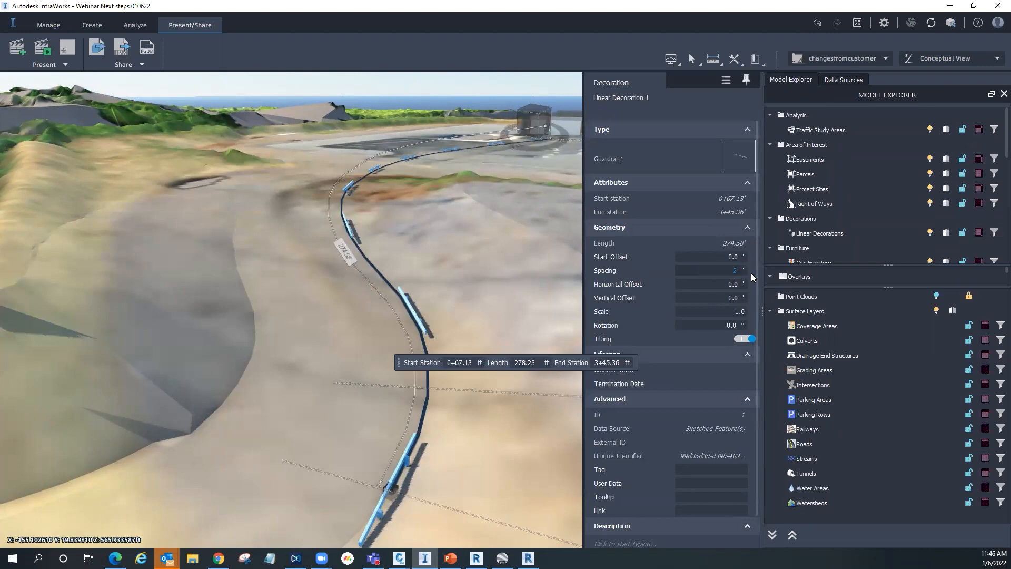
type("0")
key("Return")
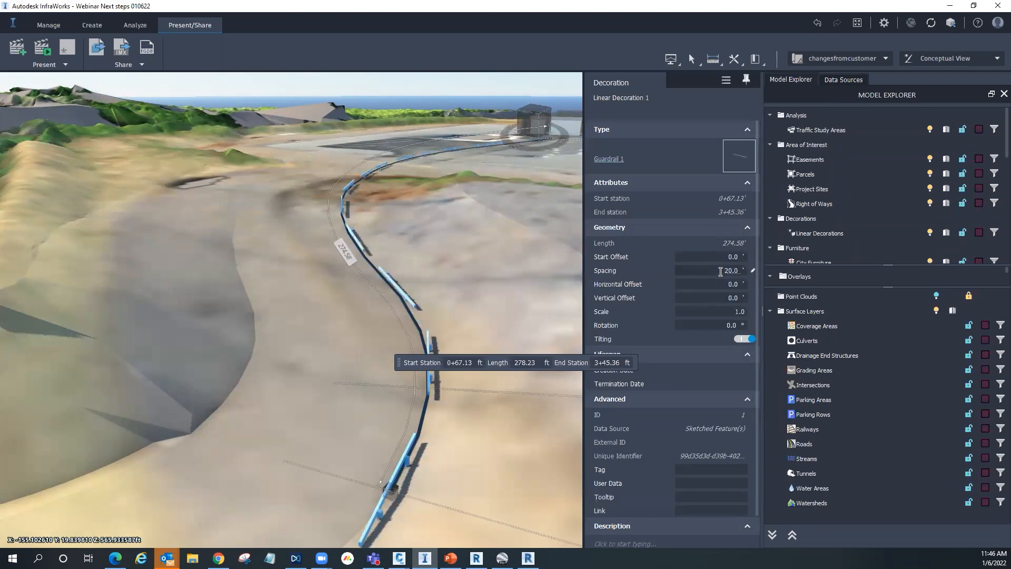
type("15")
key("Return")
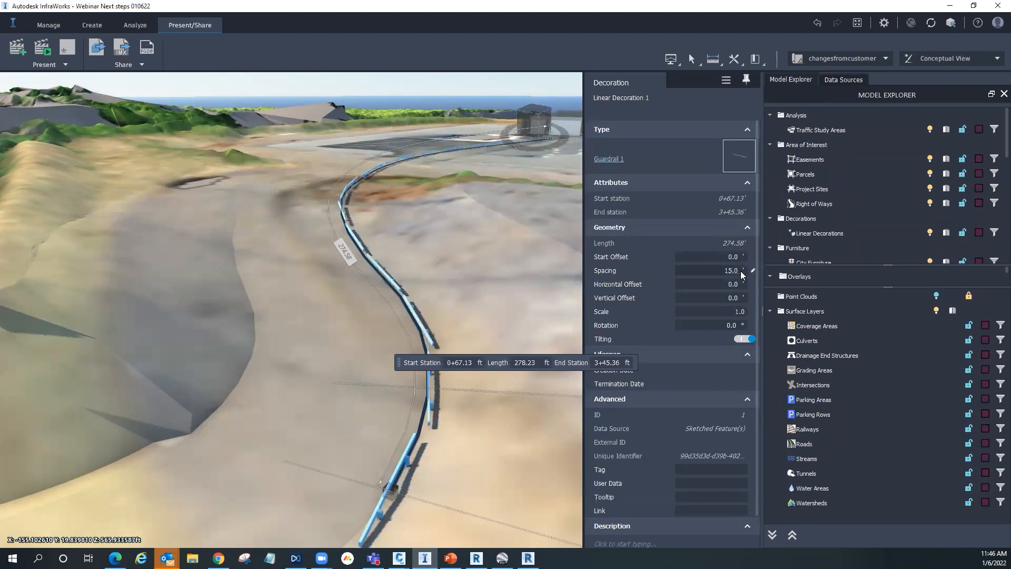
left_click_drag(444, 317, 557, 316)
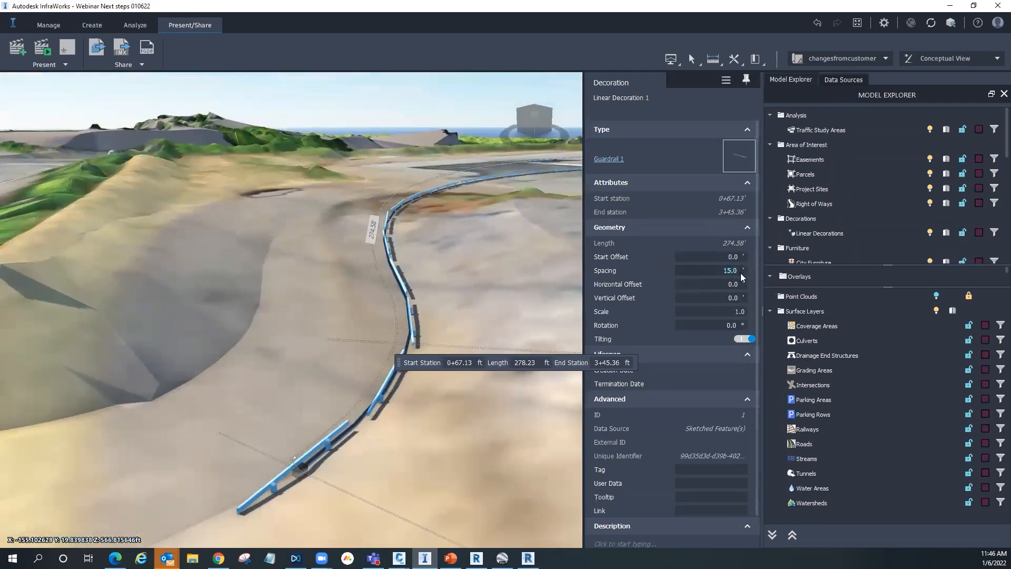
key("Return")
left_click_drag(271, 335, 506, 358)
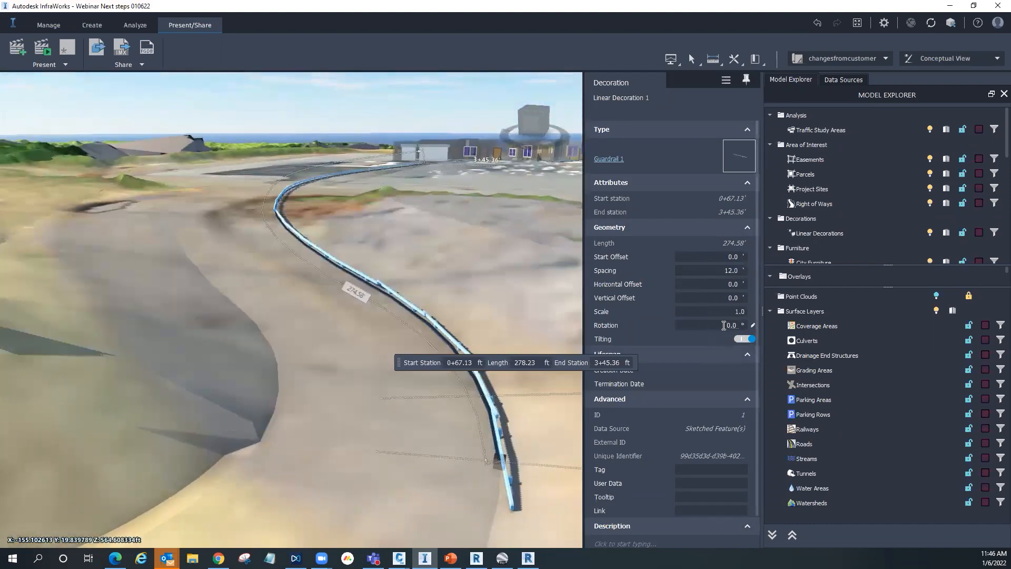
Step: Try a 90-degree rotation on the guardrail pieces, restore the rotation to 0, and clear the selection
left_click(727, 325)
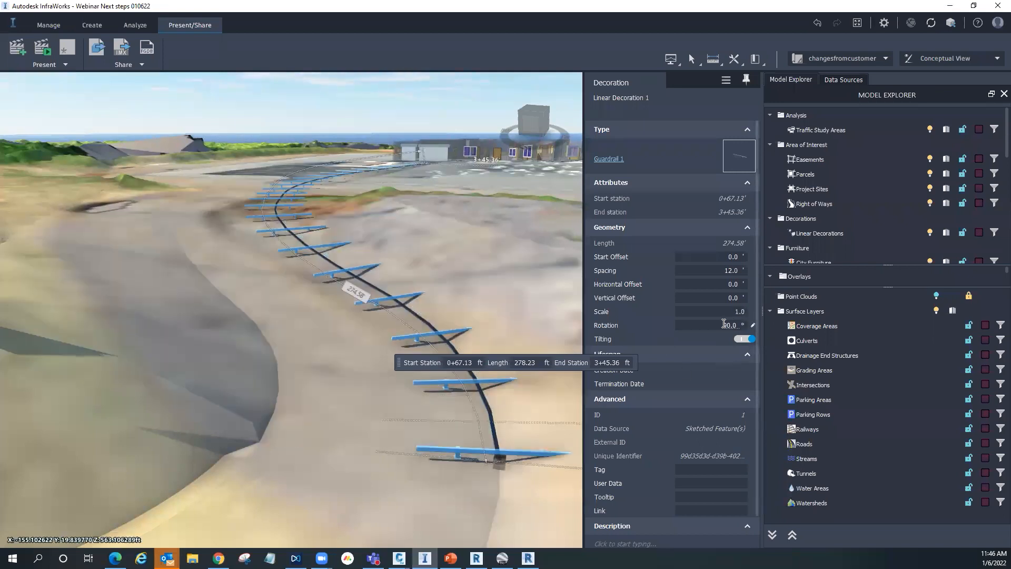
key("Return")
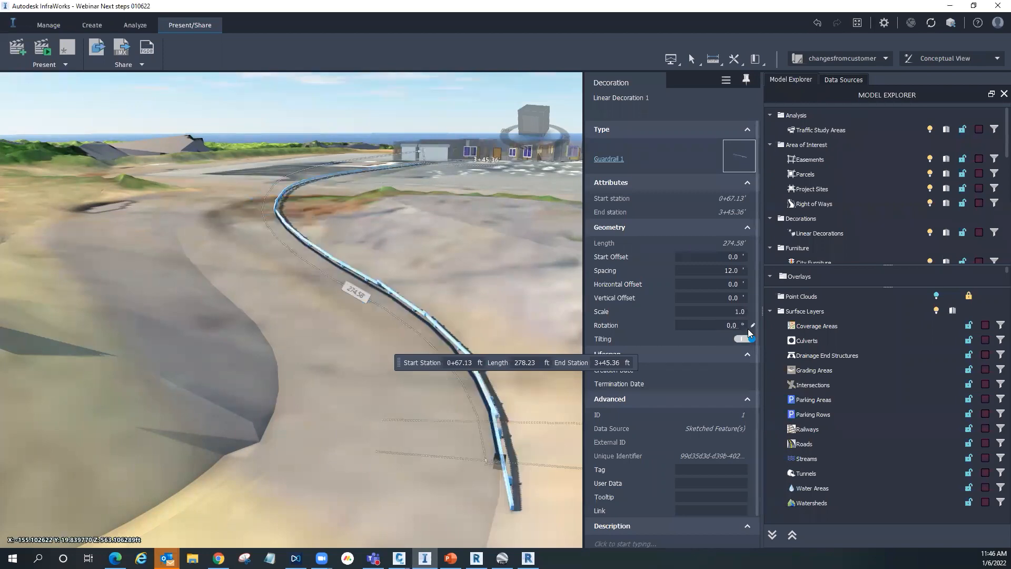
double_click(402, 318)
Step: Export the entire model to IMX as Webinarcustomerchangespart2.imx in the IMX Exports folder
scroll(382, 310, "down", 7)
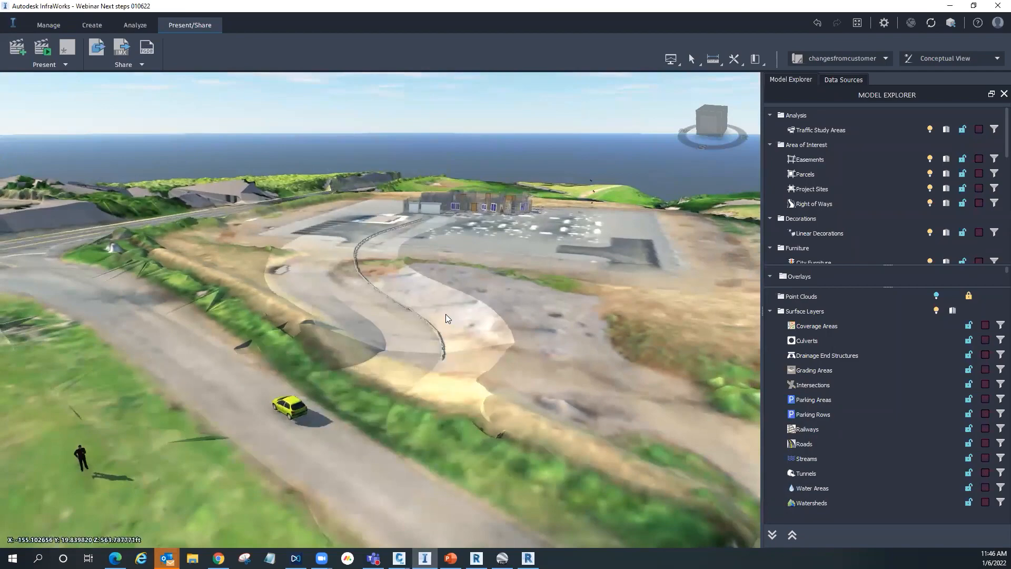
scroll(369, 369, "down", 4)
scroll(339, 359, "down", 4)
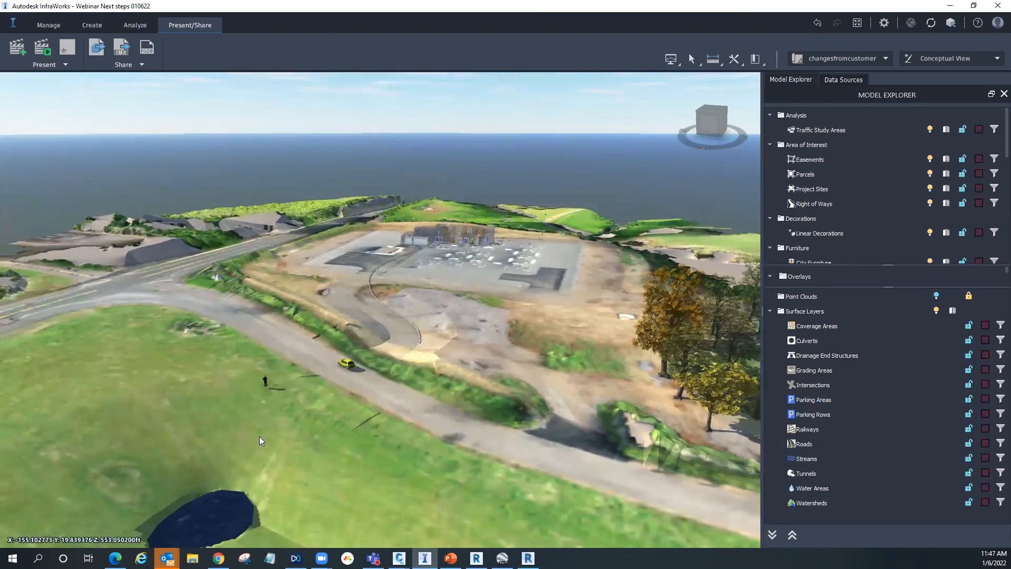
scroll(338, 359, "down", 3)
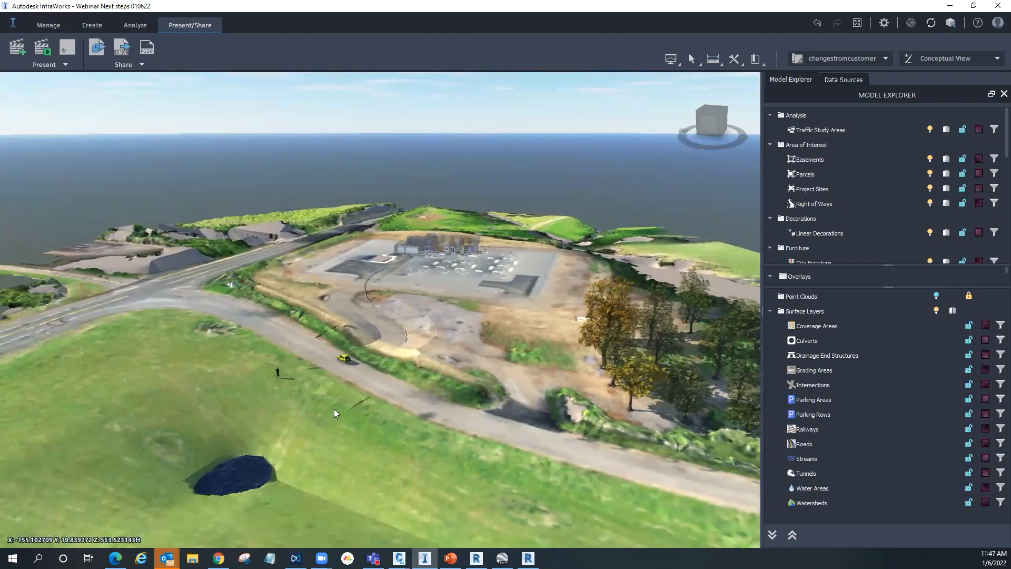
scroll(423, 265, "up", 3)
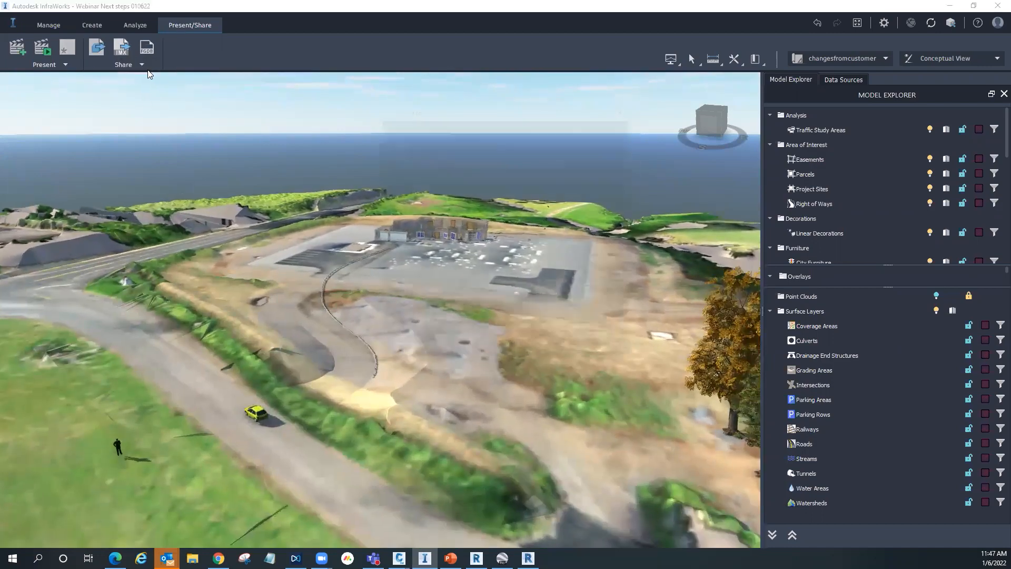
left_click(122, 48)
left_click(392, 174)
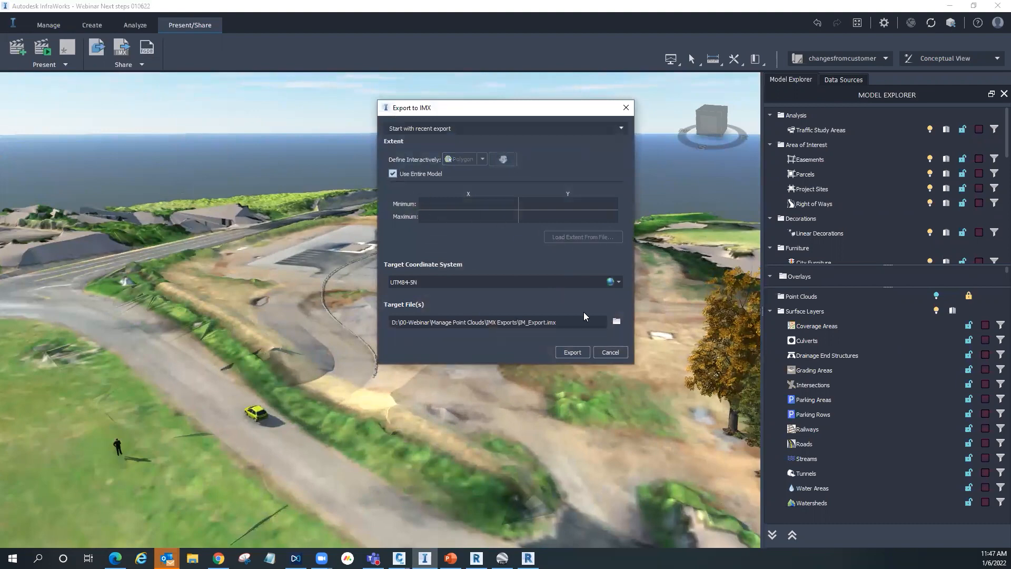
left_click(616, 322)
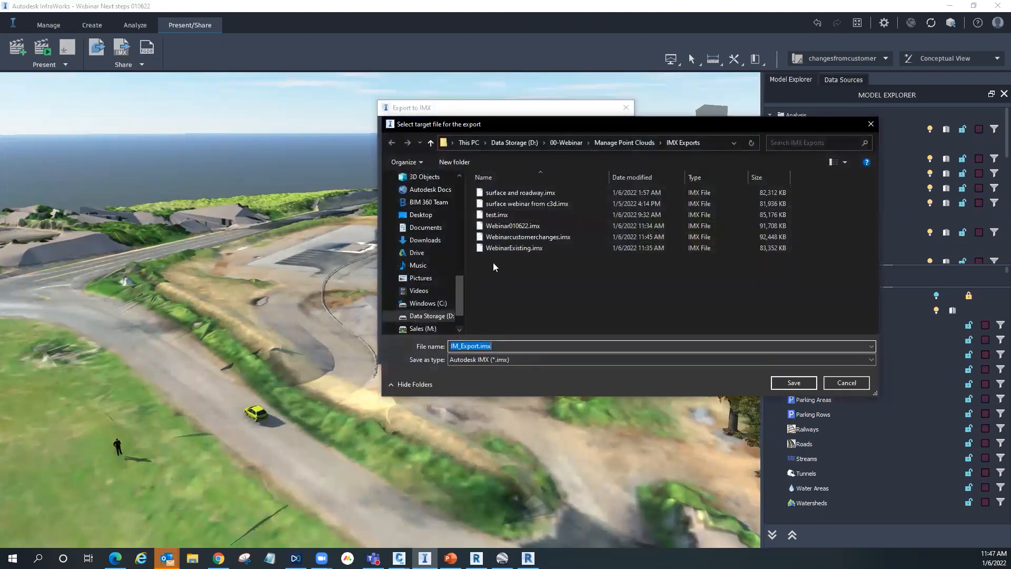
left_click(521, 237)
left_click(525, 346)
left_click_drag(524, 346, 528, 346)
type("part2")
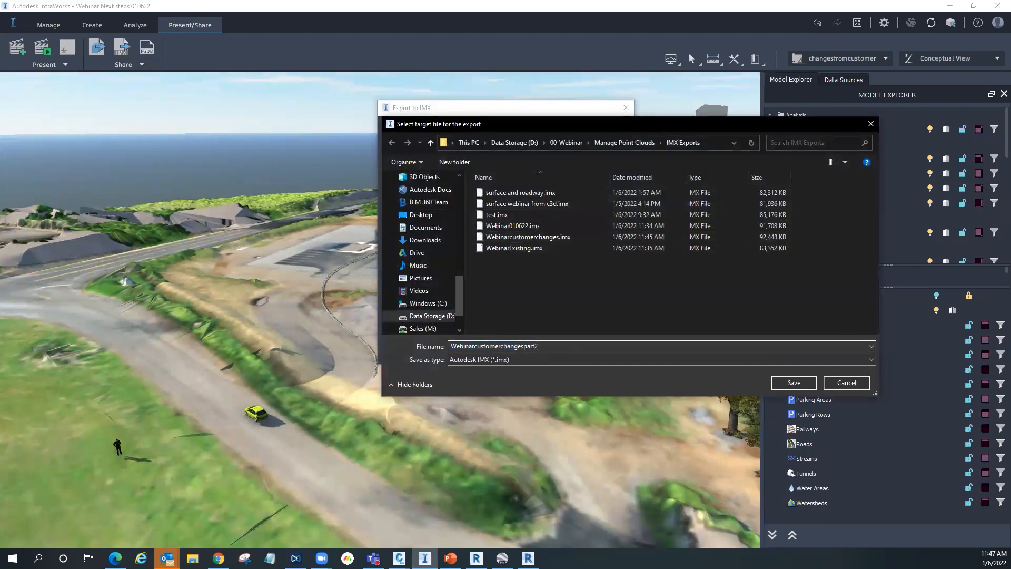
left_click(793, 383)
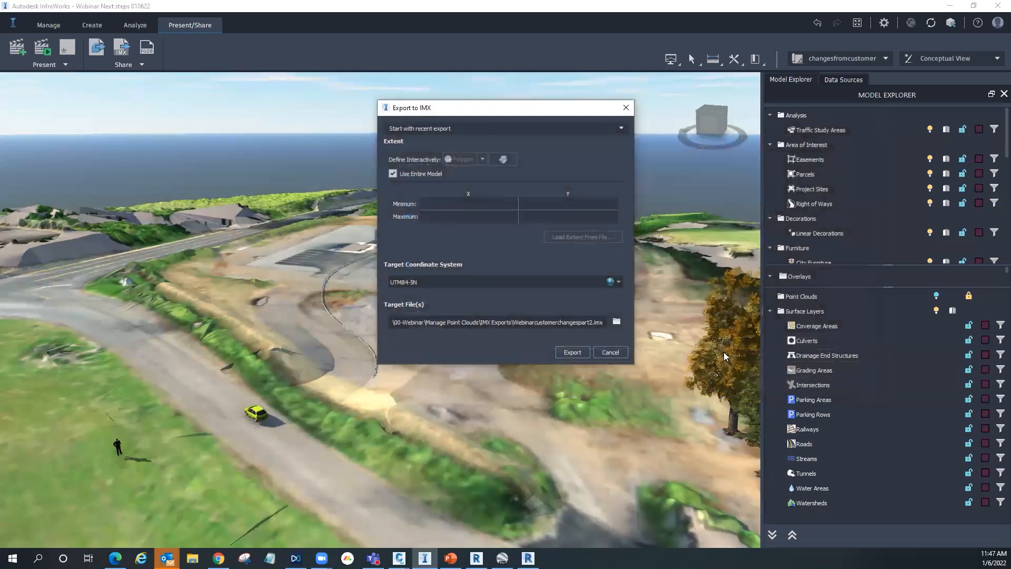
left_click(573, 353)
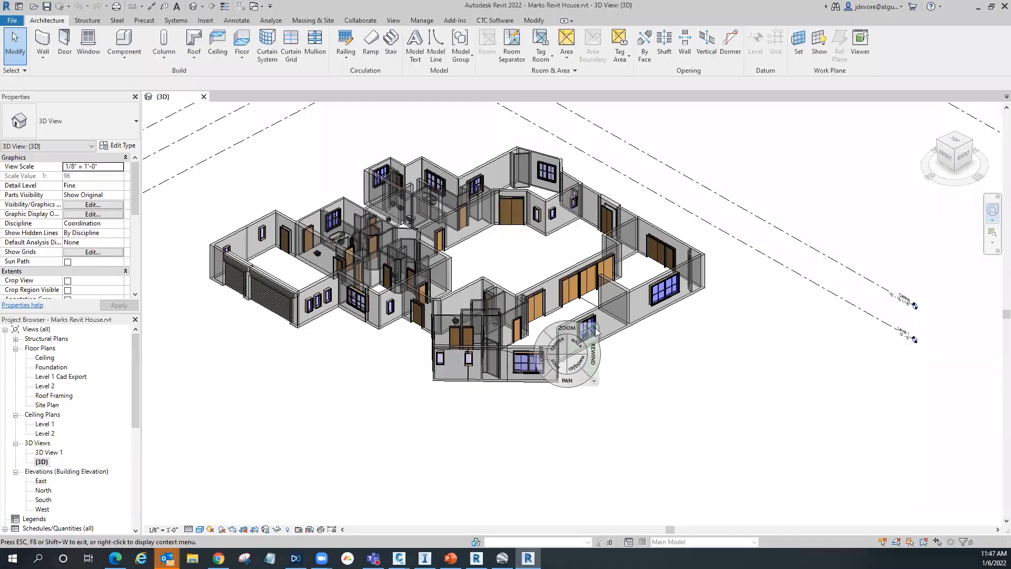
left_click(596, 329)
scroll(708, 432, "down", 2)
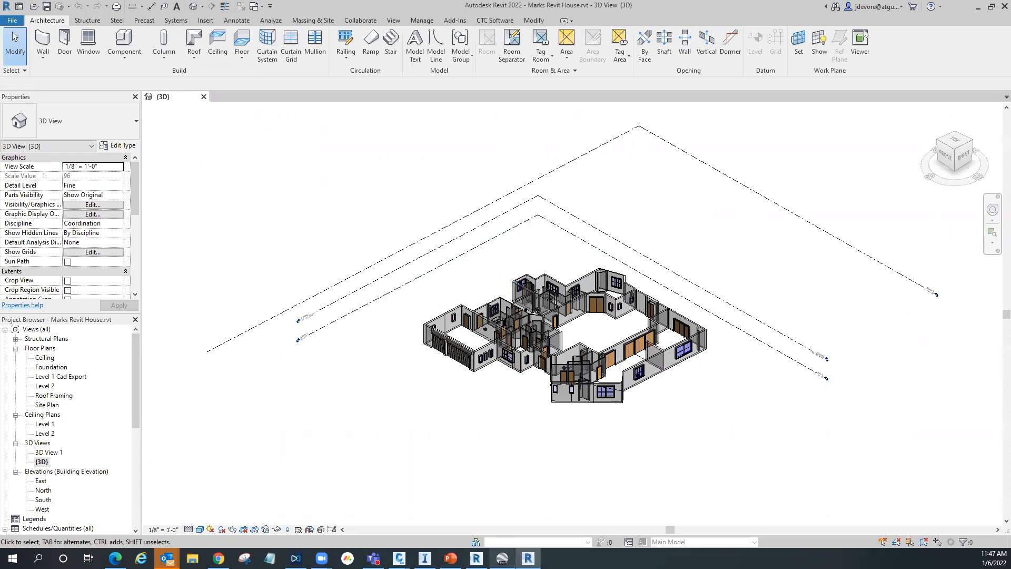
Step: Switch to Civil 3D, start a blank drawing, and import Webinarcustomerchangespart2.imx into it
mouse_move(398, 558)
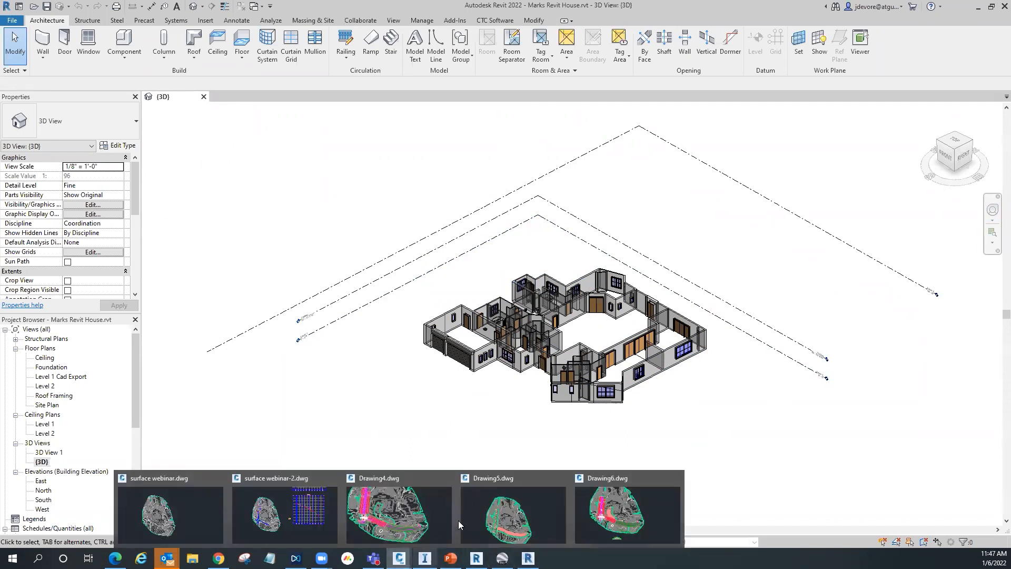
left_click(597, 516)
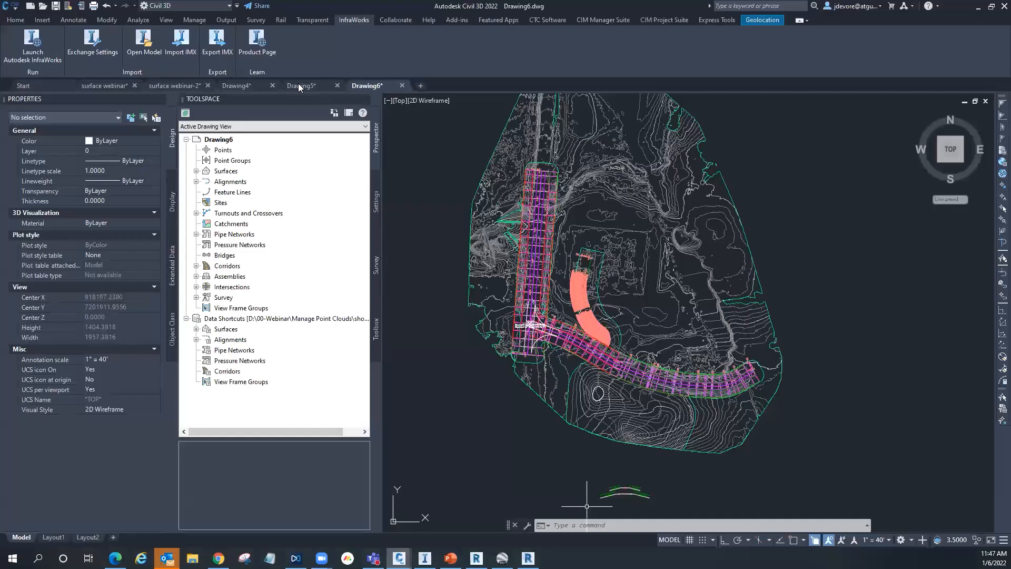
left_click(421, 85)
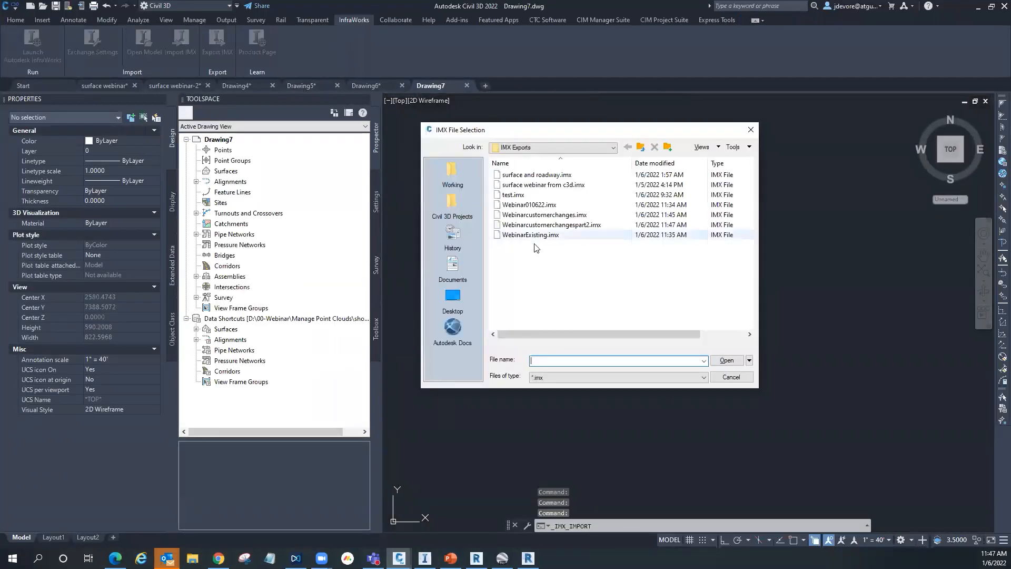
left_click(727, 361)
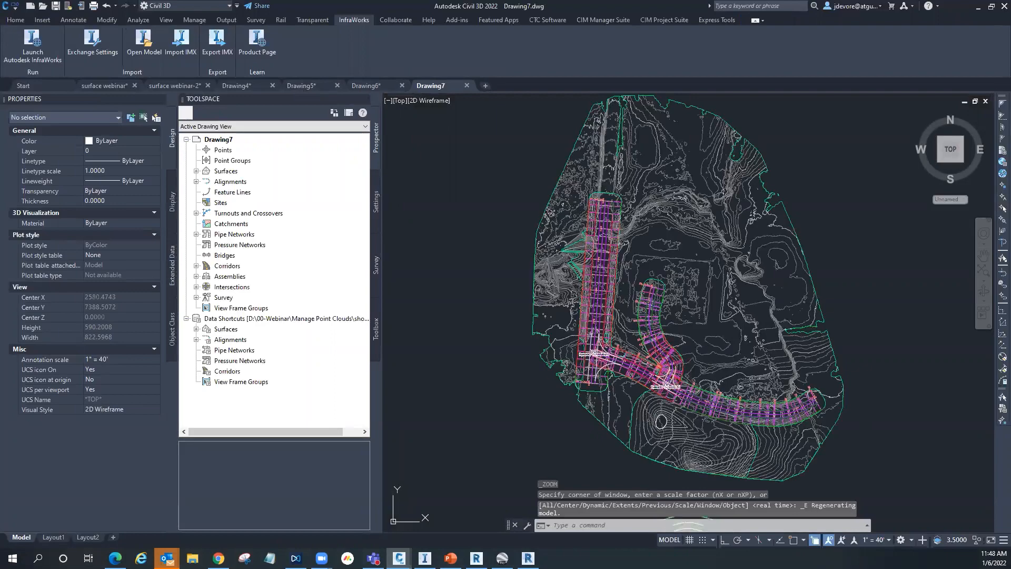
Step: Examine the imported road corridors and the AIW_Existing_Ground surface around the substation, leaving nothing selected
scroll(782, 446, "up", 4)
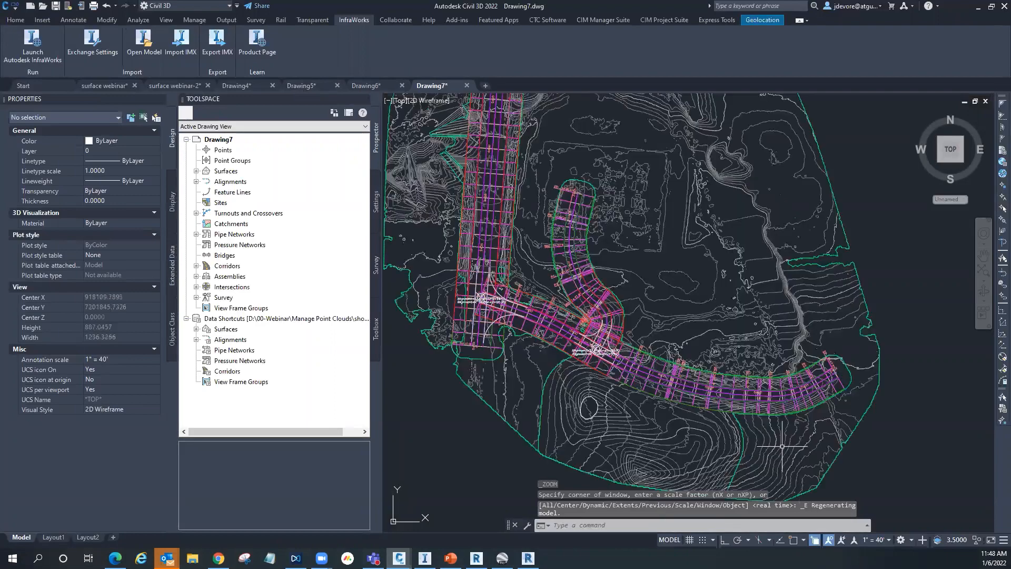
scroll(623, 387, "down", 2)
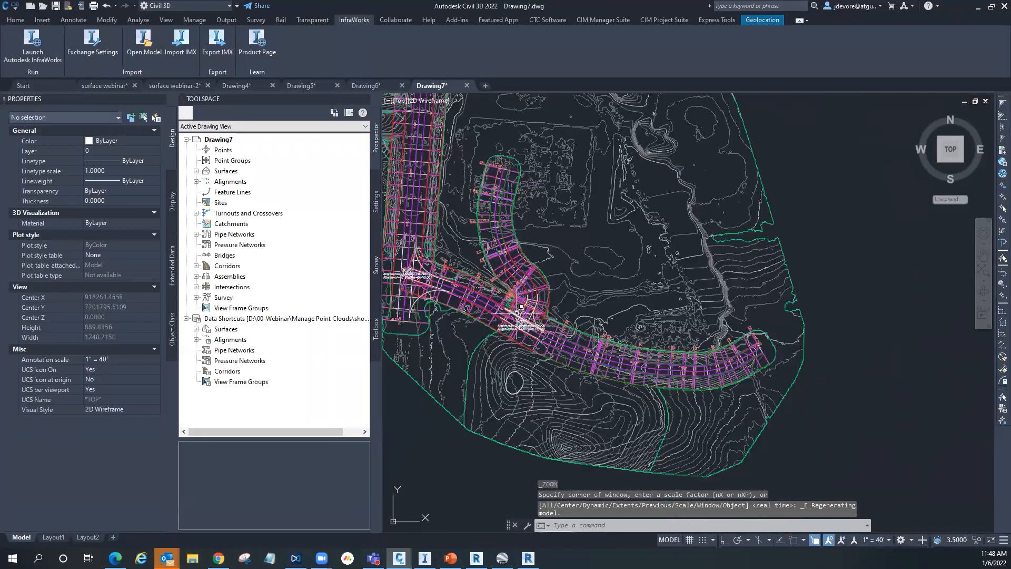
scroll(522, 306, "up", 2)
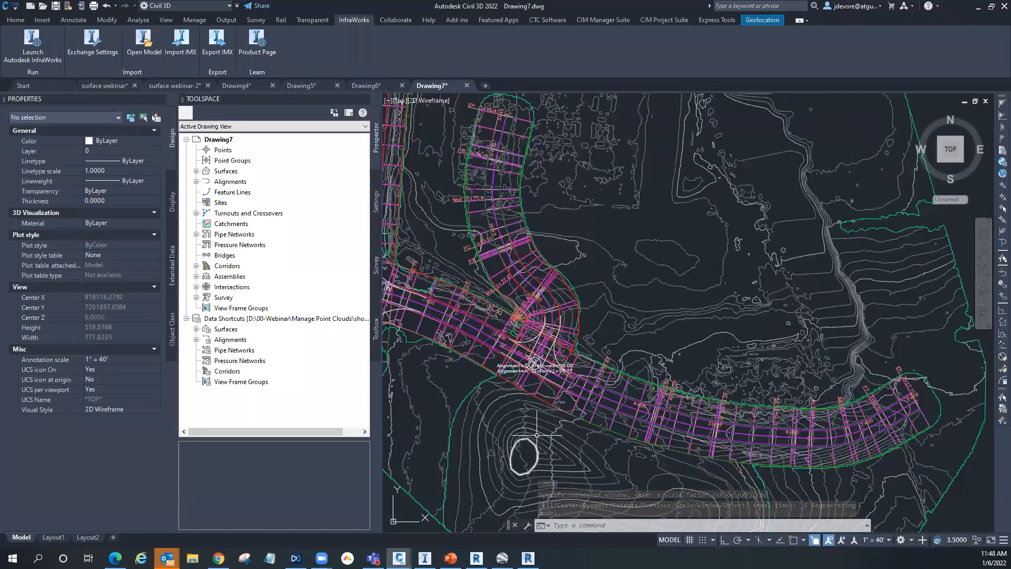
scroll(579, 419, "down", 4)
scroll(561, 211, "up", 4)
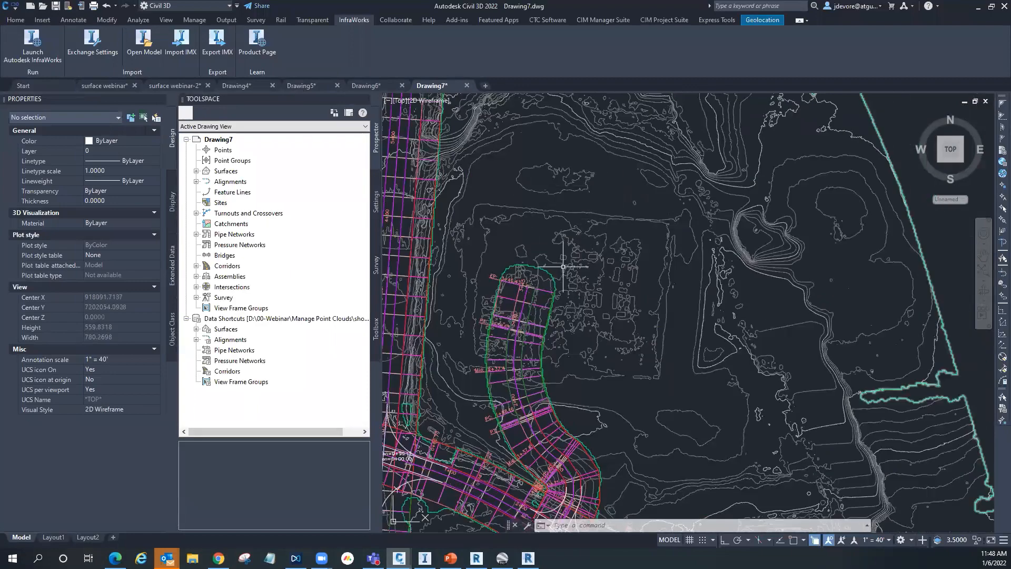
mouse_move(563, 266)
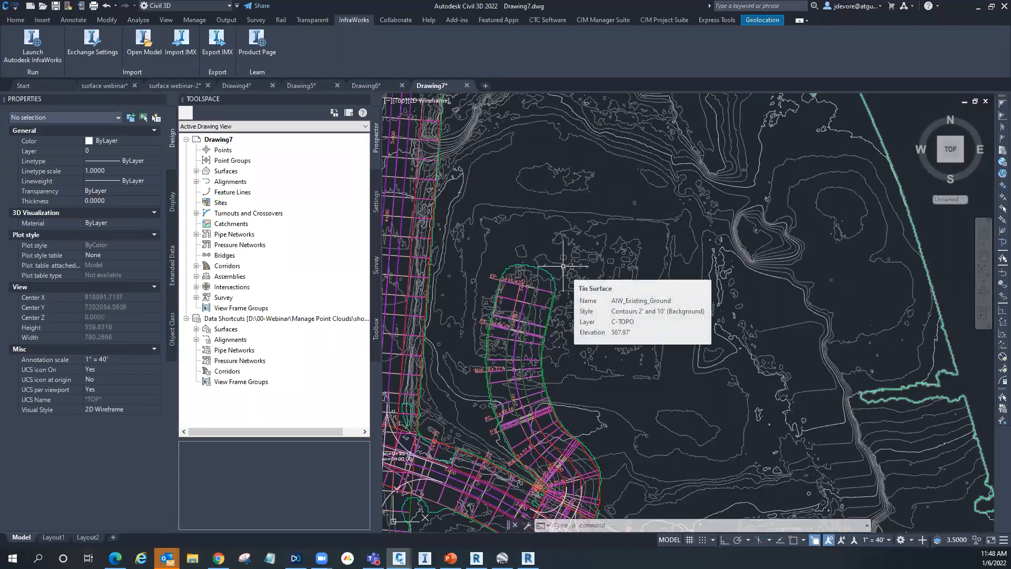
left_click(594, 366)
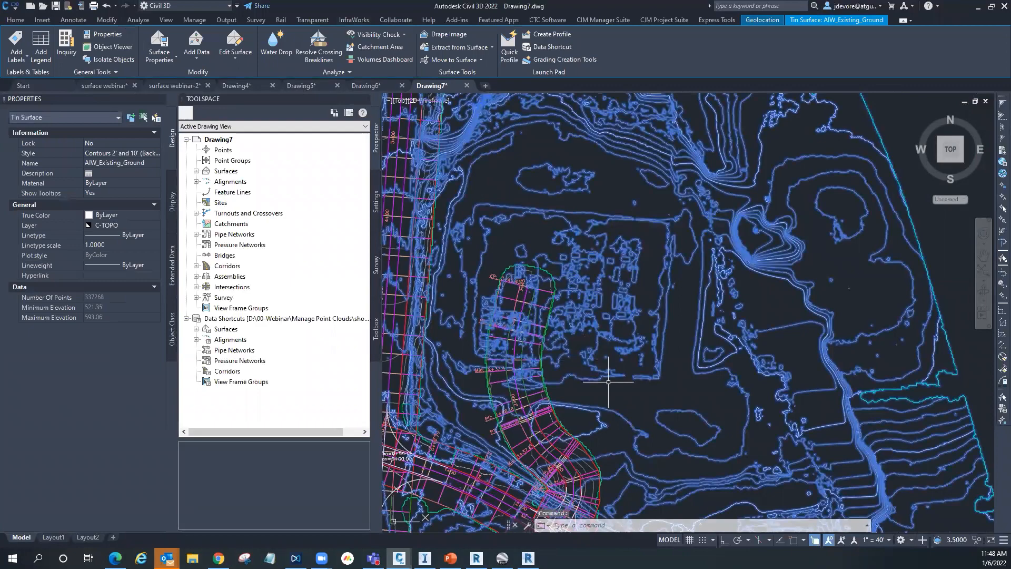
key("Escape")
key("Escape")
key("Escape")
Step: Inspect the substation access road's corridor and its intersection with the main road, clearing the corridor selection
left_click(552, 431)
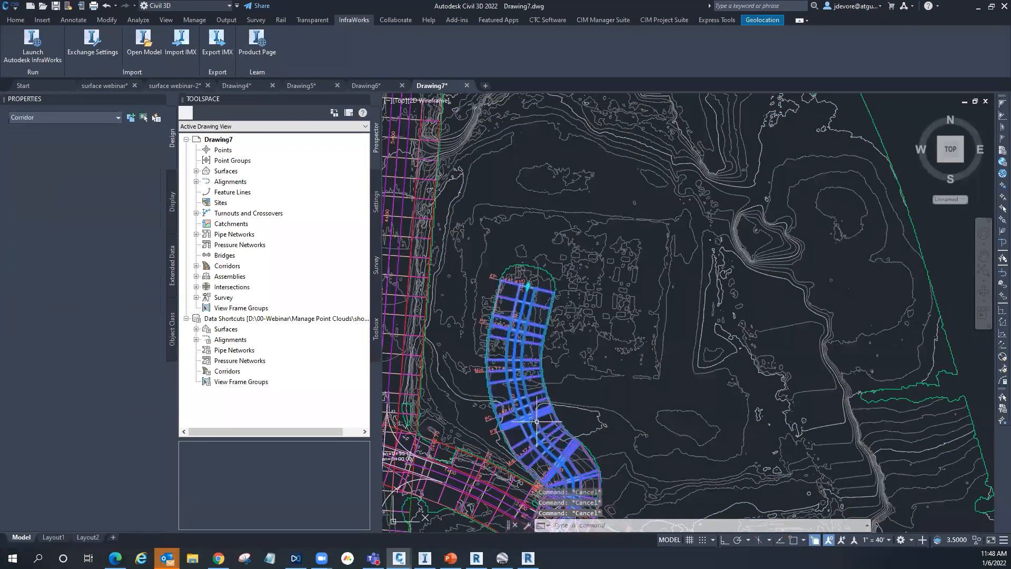
scroll(551, 430, "up", 5)
scroll(630, 392, "down", 7)
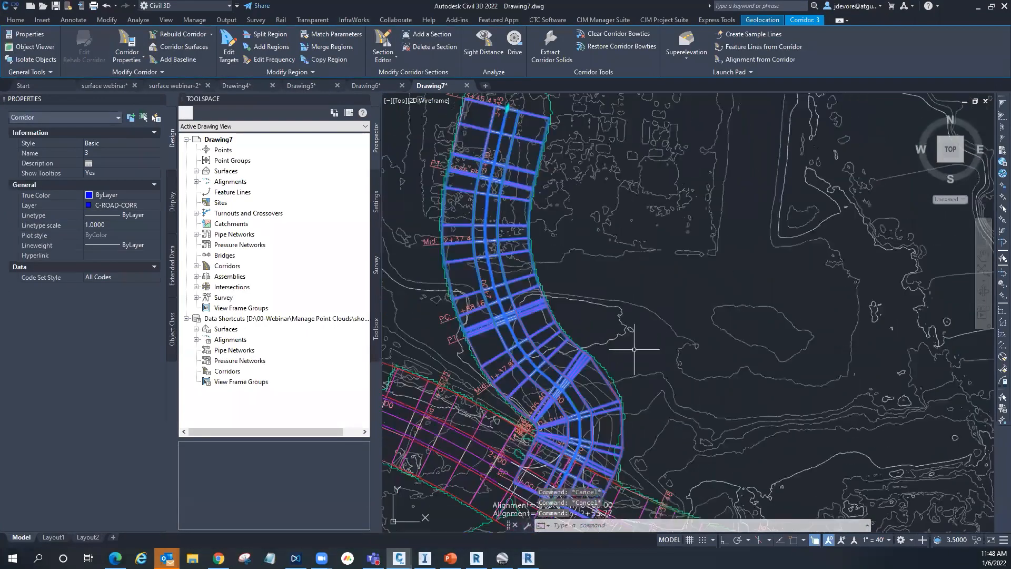
scroll(612, 438, "up", 7)
key("Escape")
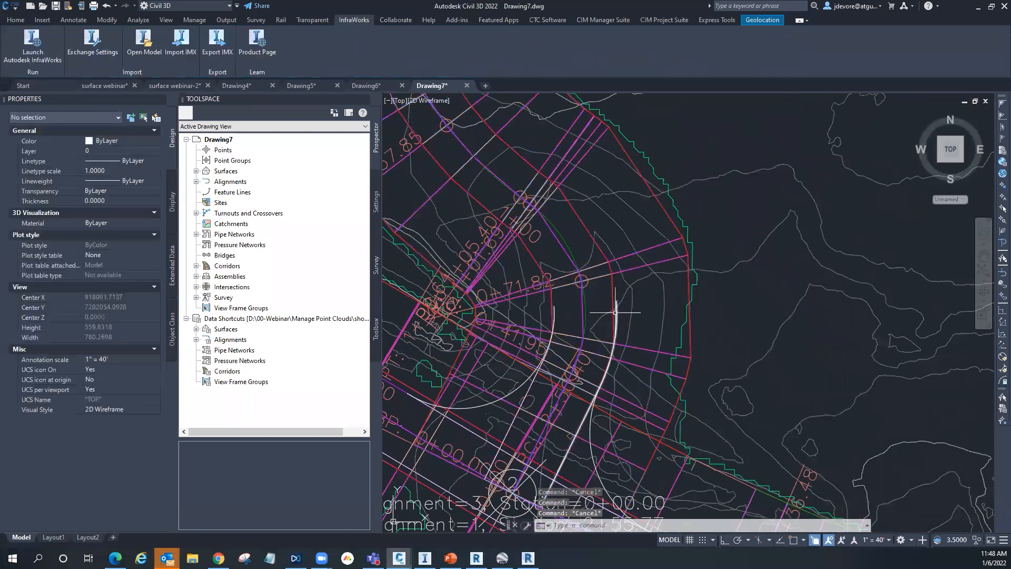
scroll(616, 318, "down", 4)
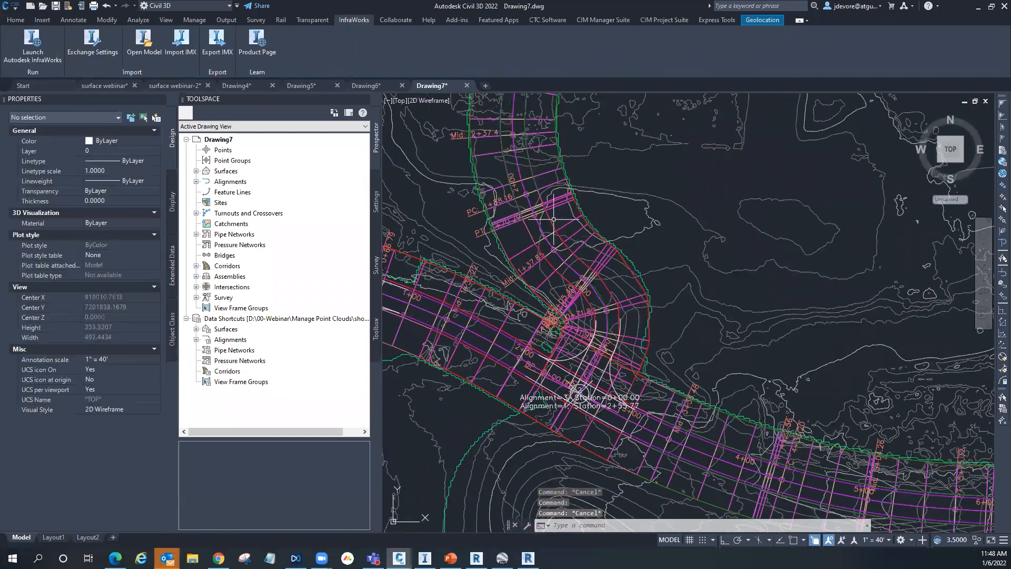
scroll(624, 289, "down", 7)
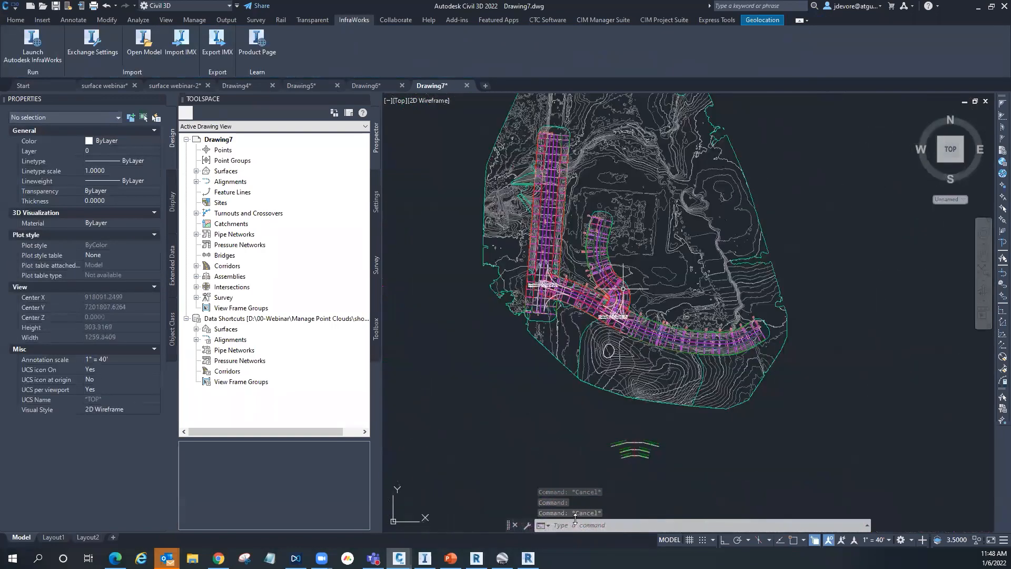
scroll(624, 289, "up", 2)
Step: Switch to InfraWorks to compare the access road with its guardrail, and return to Drawing7 in Civil 3D
left_click(425, 558)
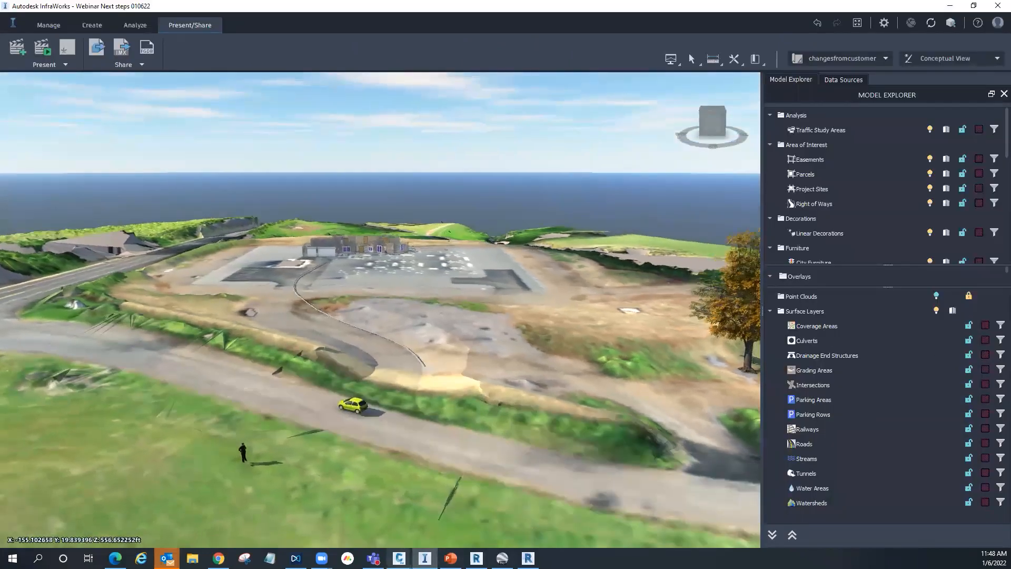
mouse_move(398, 559)
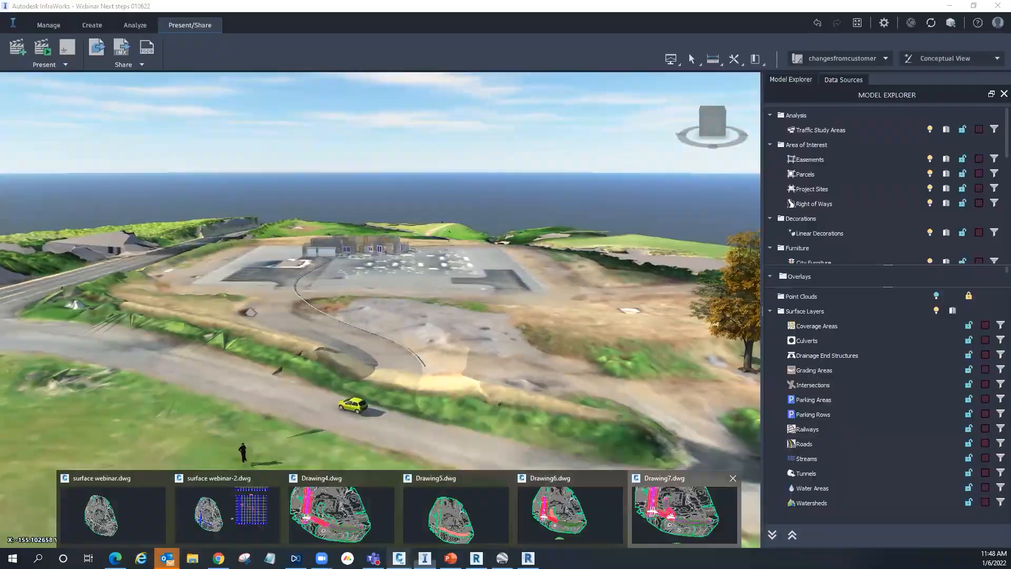
left_click(684, 514)
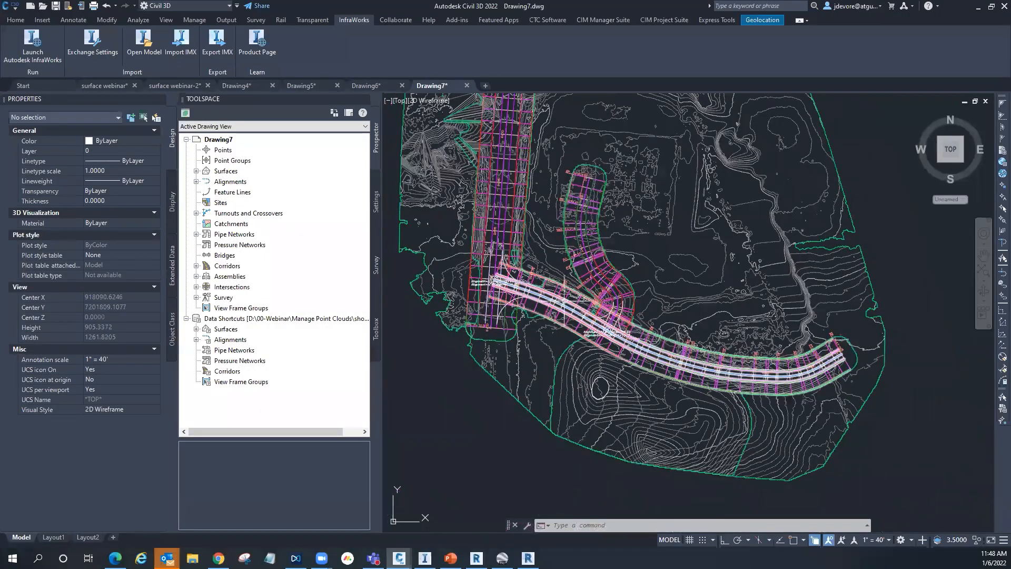
Step: Examine the substation access road's corridor and its junction with the main road corridors in the Drawing7 plan
scroll(622, 221, "up", 2)
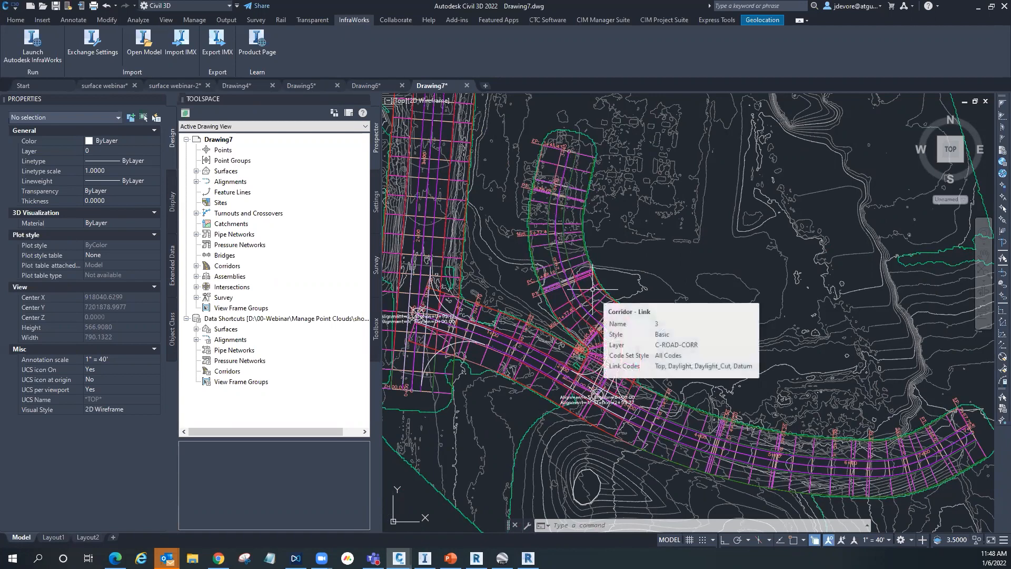
scroll(620, 236, "up", 4)
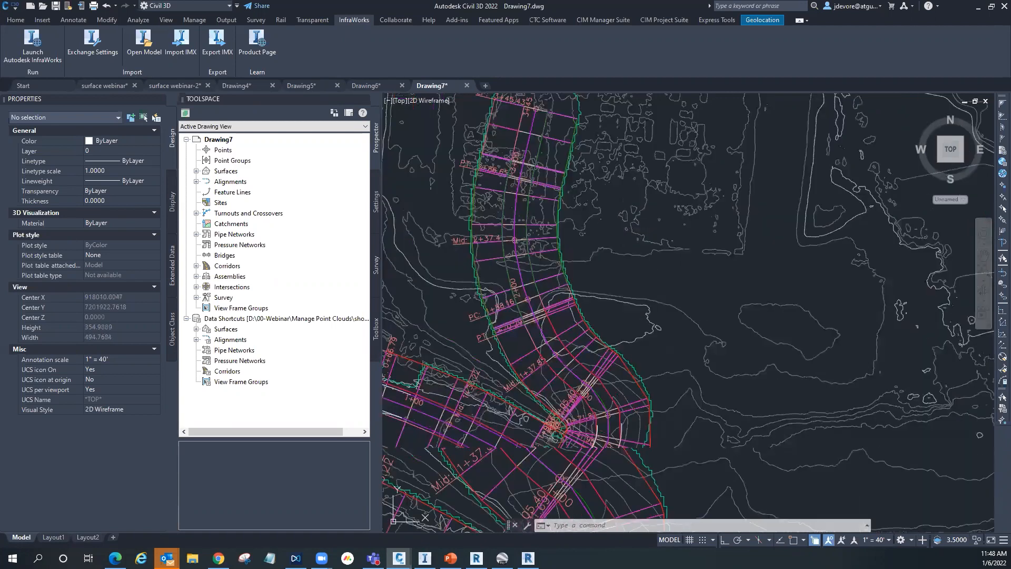
scroll(558, 327, "down", 2)
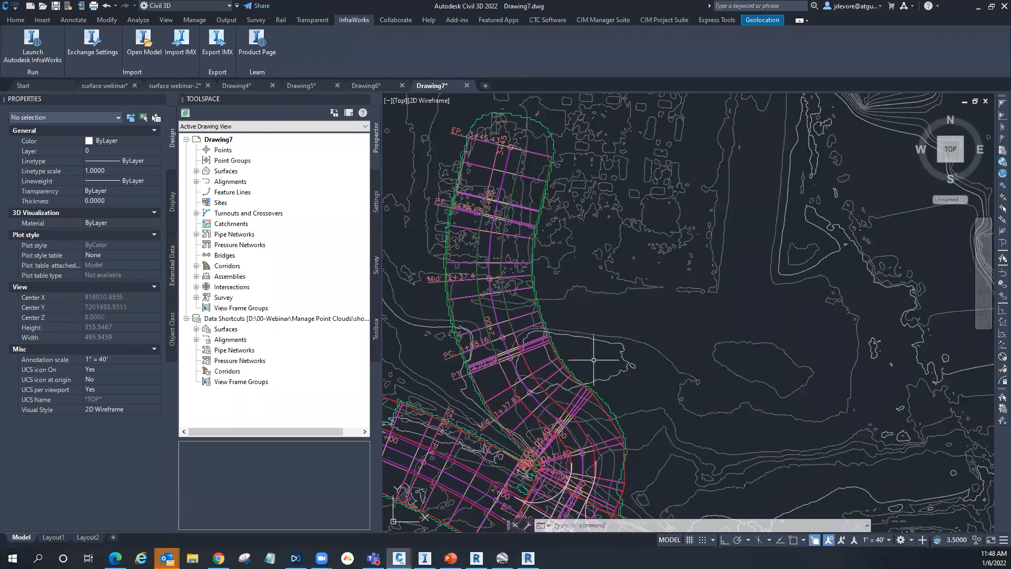
scroll(593, 359, "down", 4)
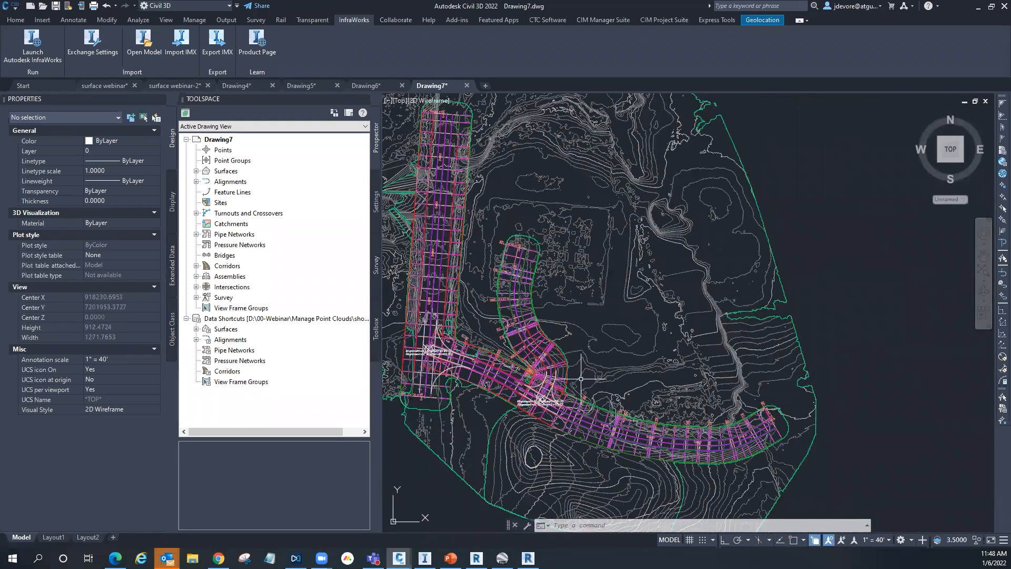
scroll(580, 378, "up", 2)
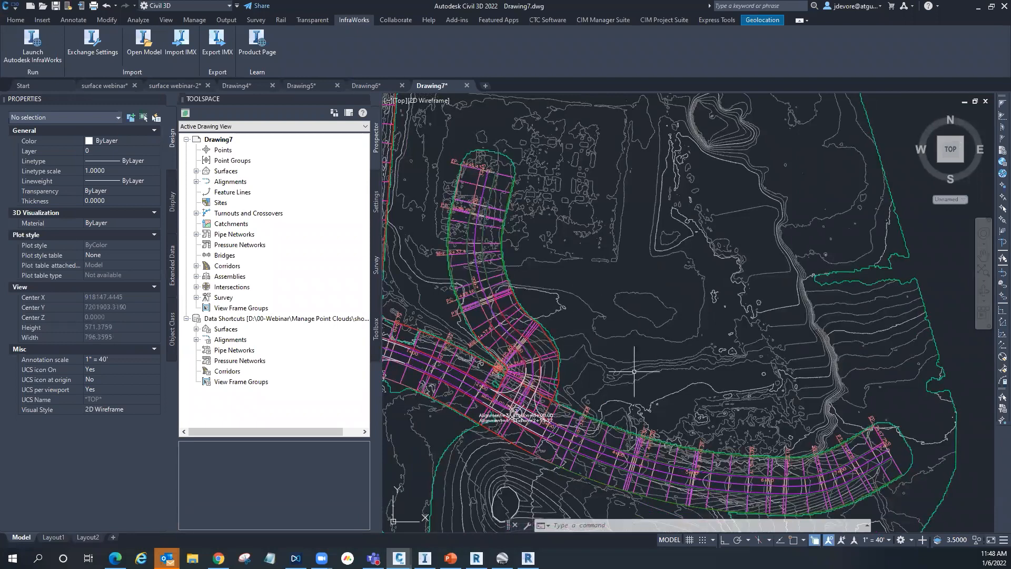
scroll(640, 352, "down", 2)
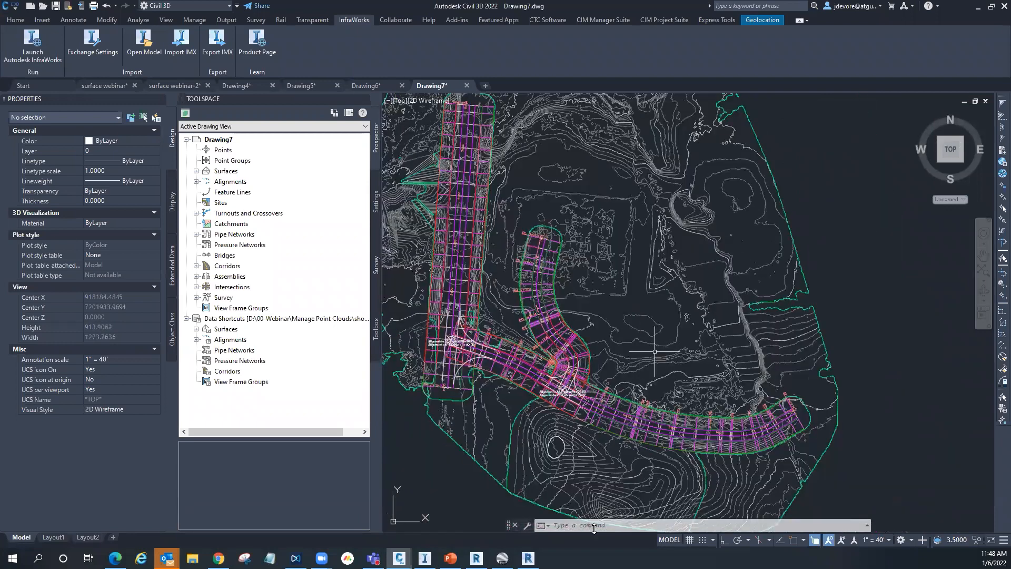
Step: Switch to InfraWorks, review the rerouted access road with its guardrail and the whole site, and switch to PowerPoint
left_click(424, 558)
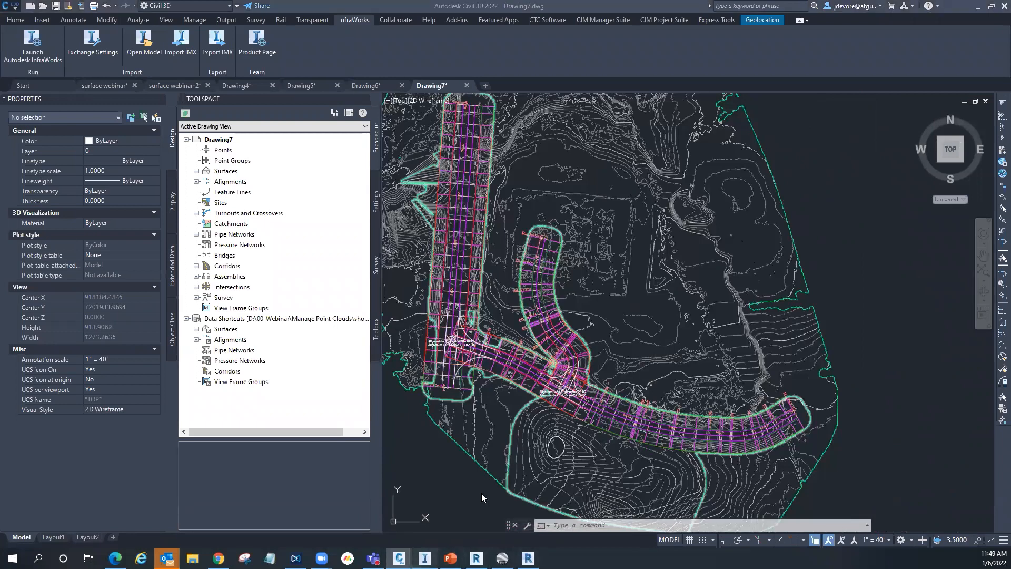
left_click_drag(454, 410, 422, 437)
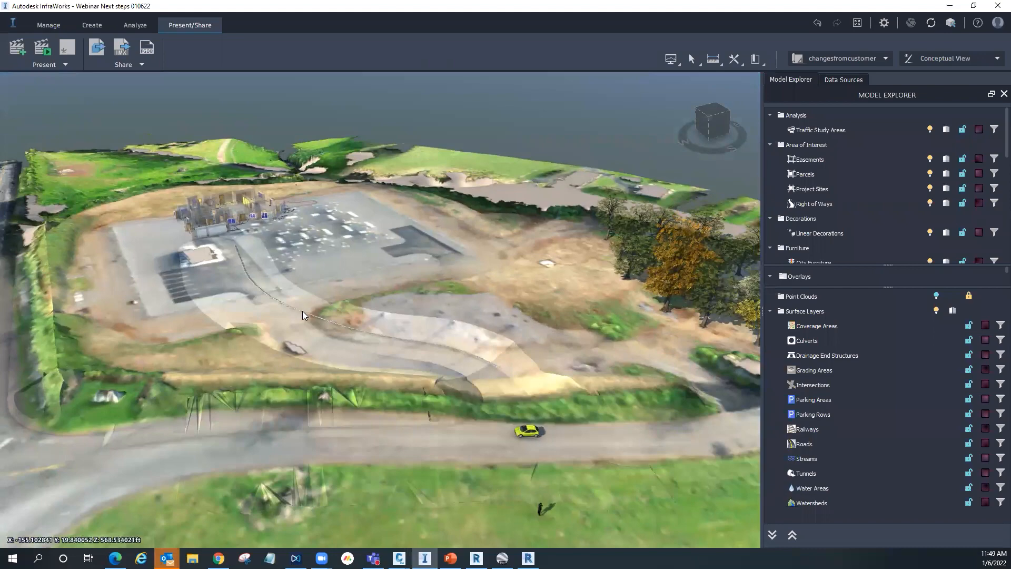
scroll(533, 378, "up", 4)
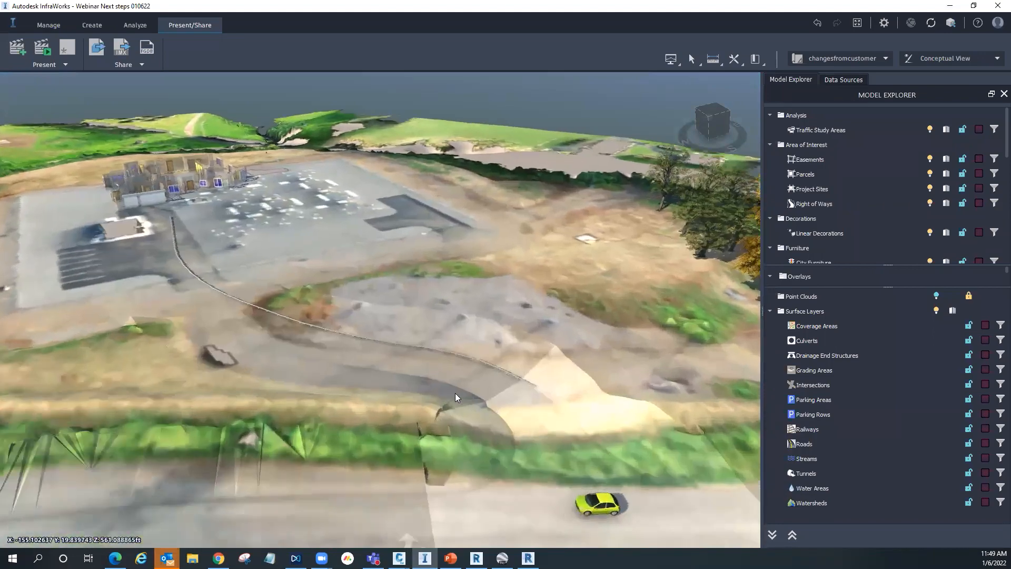
left_click_drag(455, 393, 408, 379)
scroll(269, 327, "down", 6)
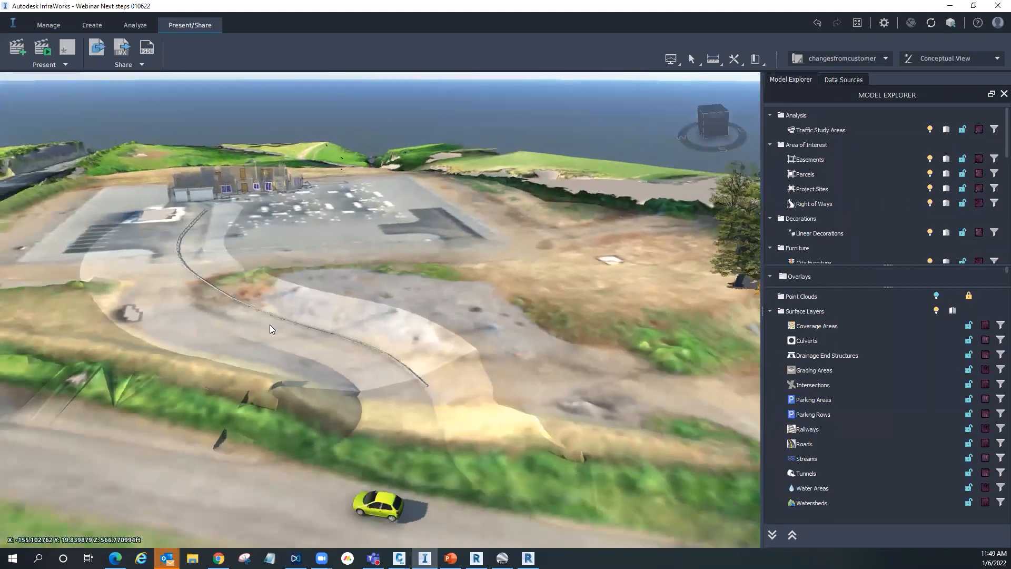
scroll(510, 390, "down", 3)
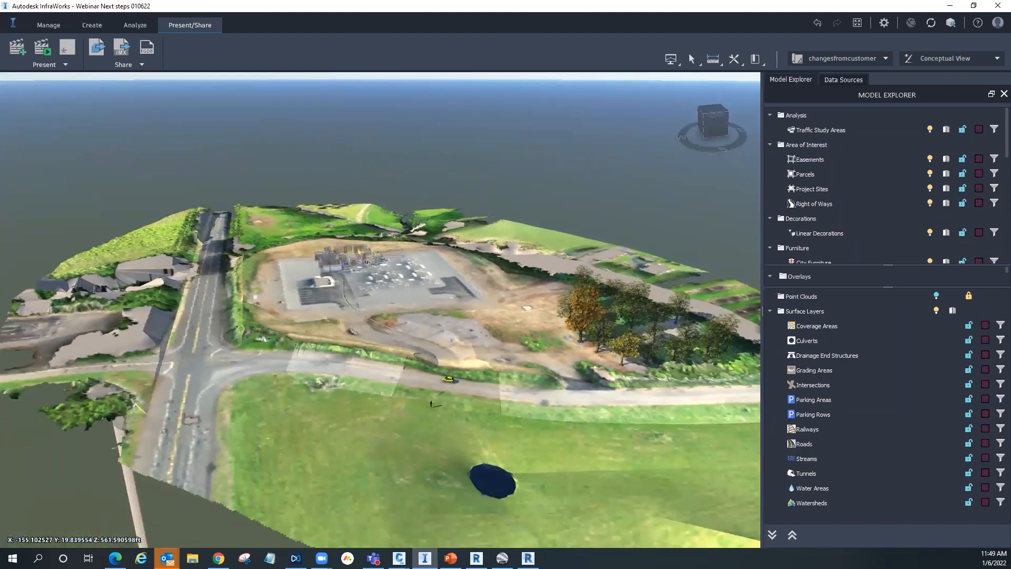
key("alt+Tab")
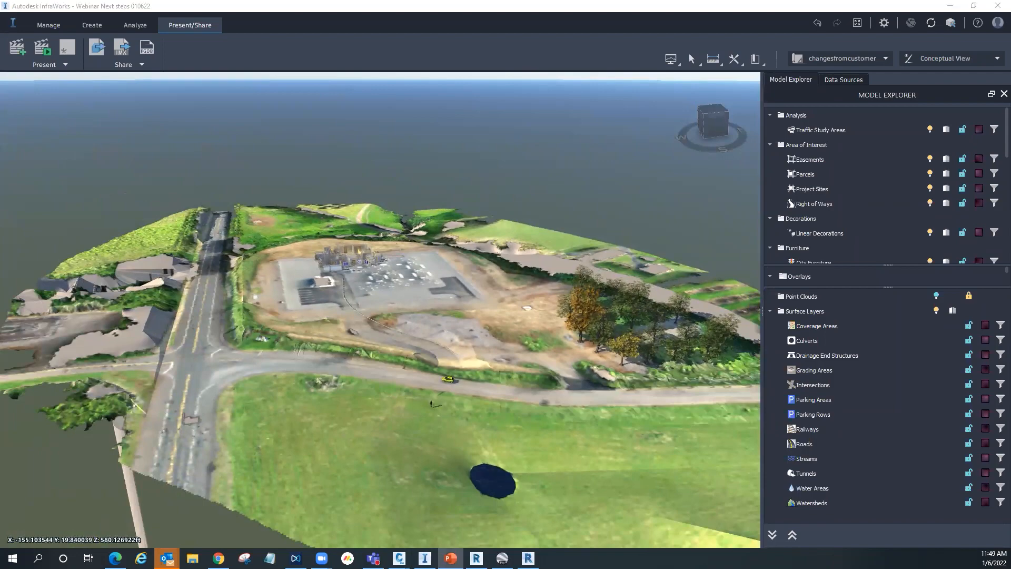